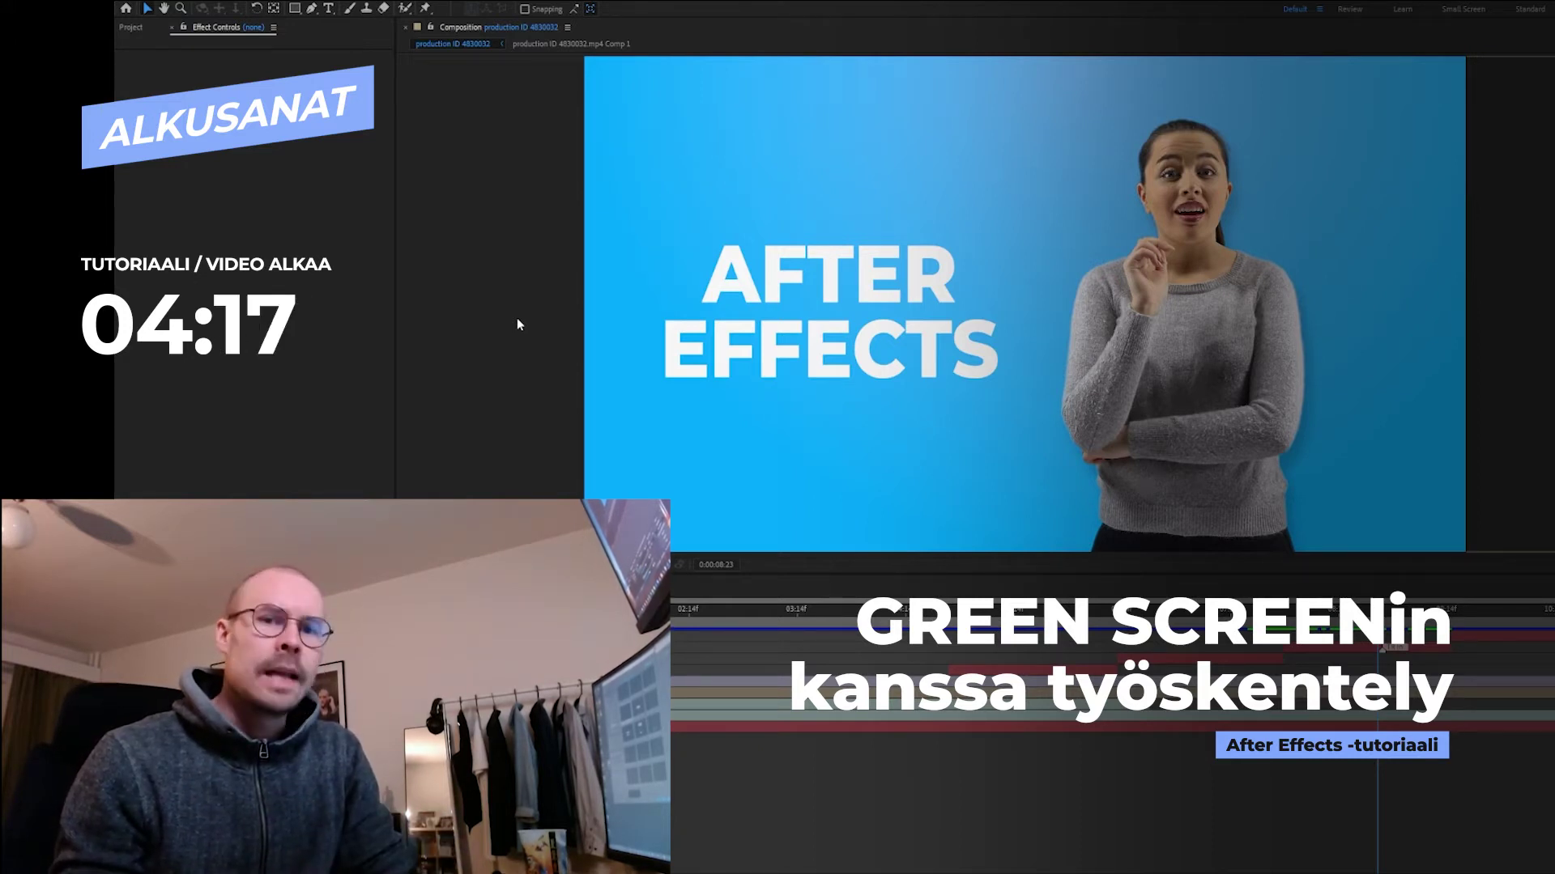
Open production ID 4830032.mp4 from the Project panel in its own Footage viewer
key("ctrl+0")
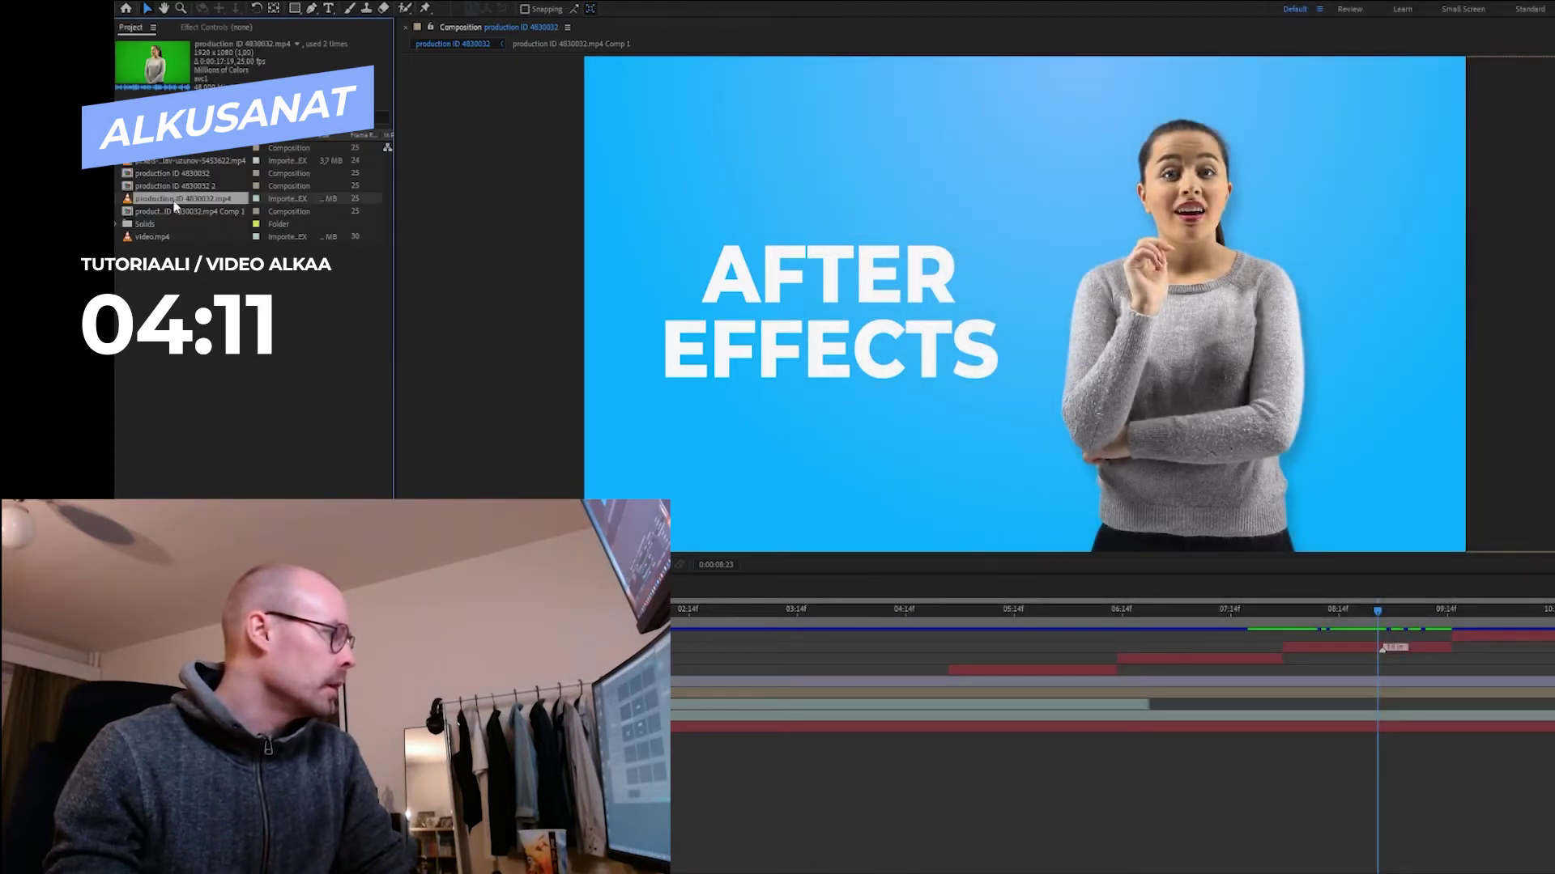
double_click(161, 201)
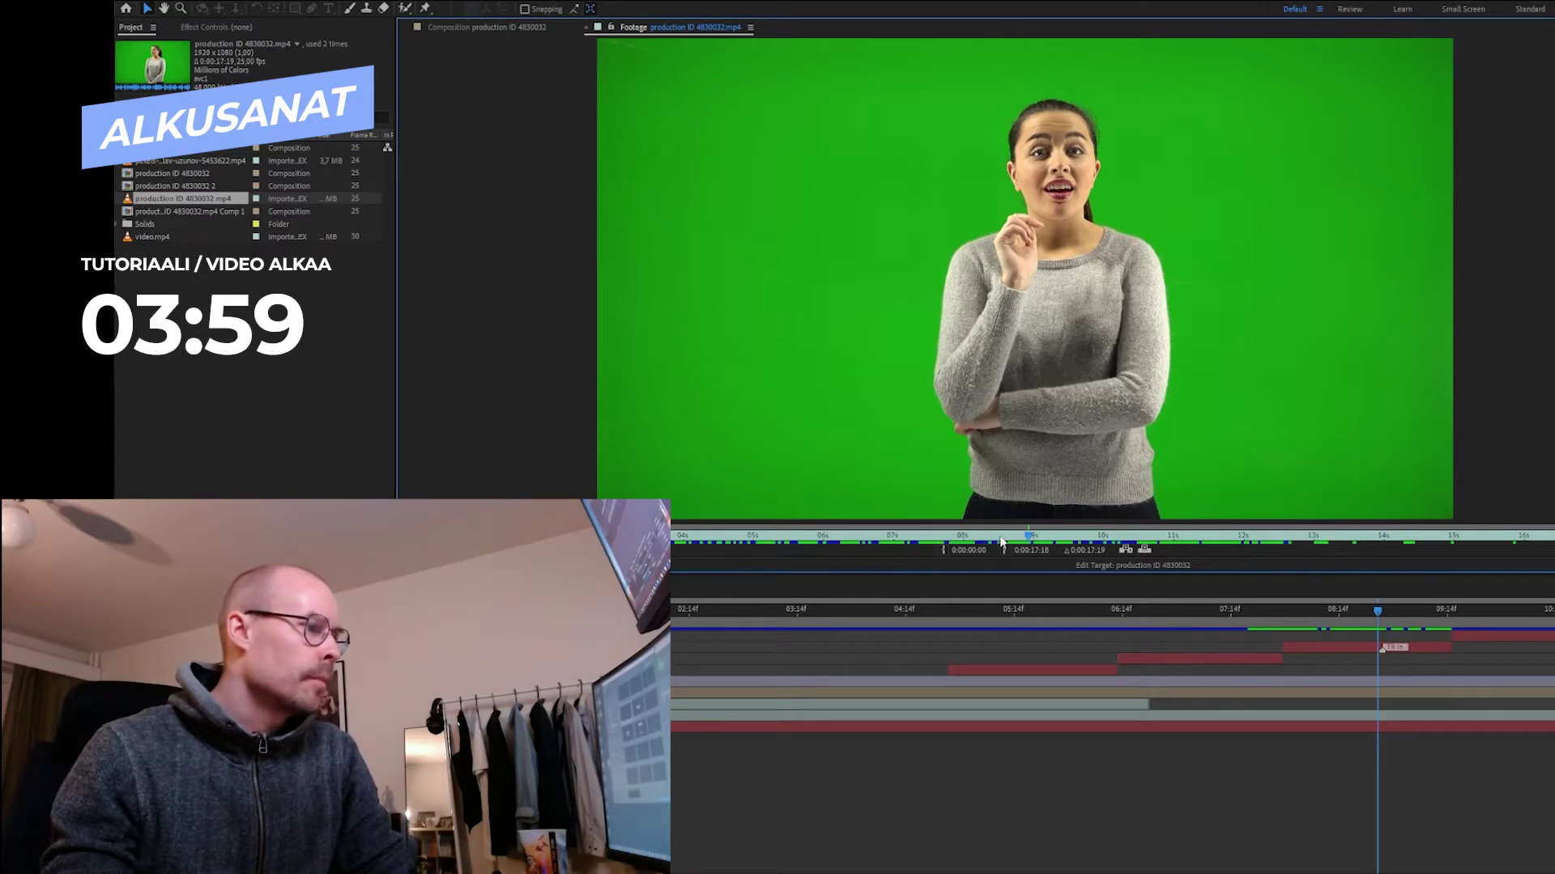
Review the raw clip at several moments, around 07s and 05s, then return to the production ID 4830032 composition
left_click(1027, 541)
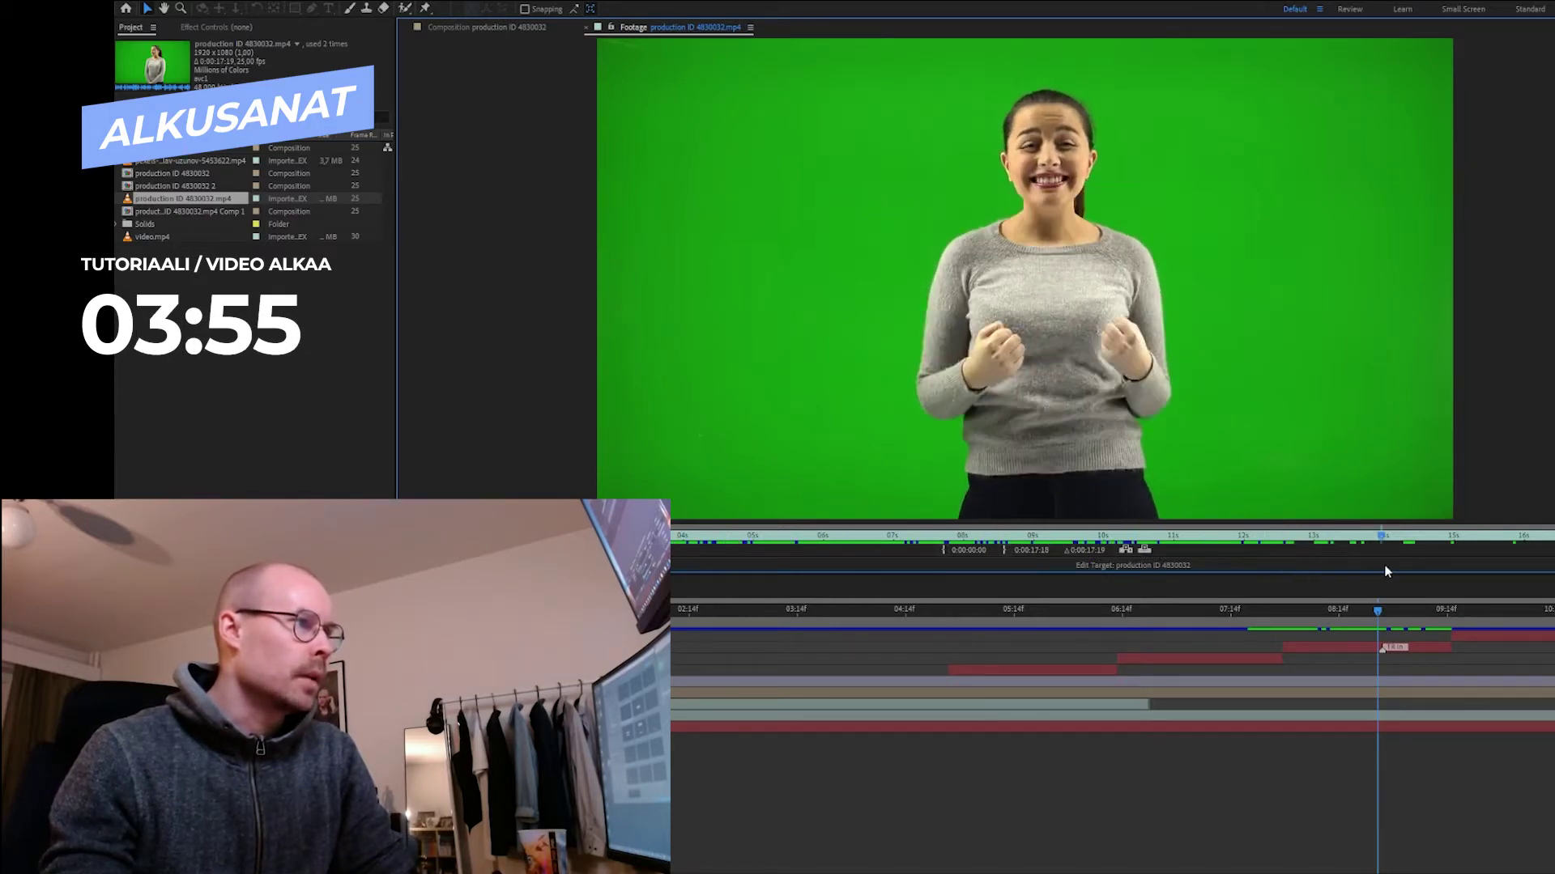
left_click(901, 536)
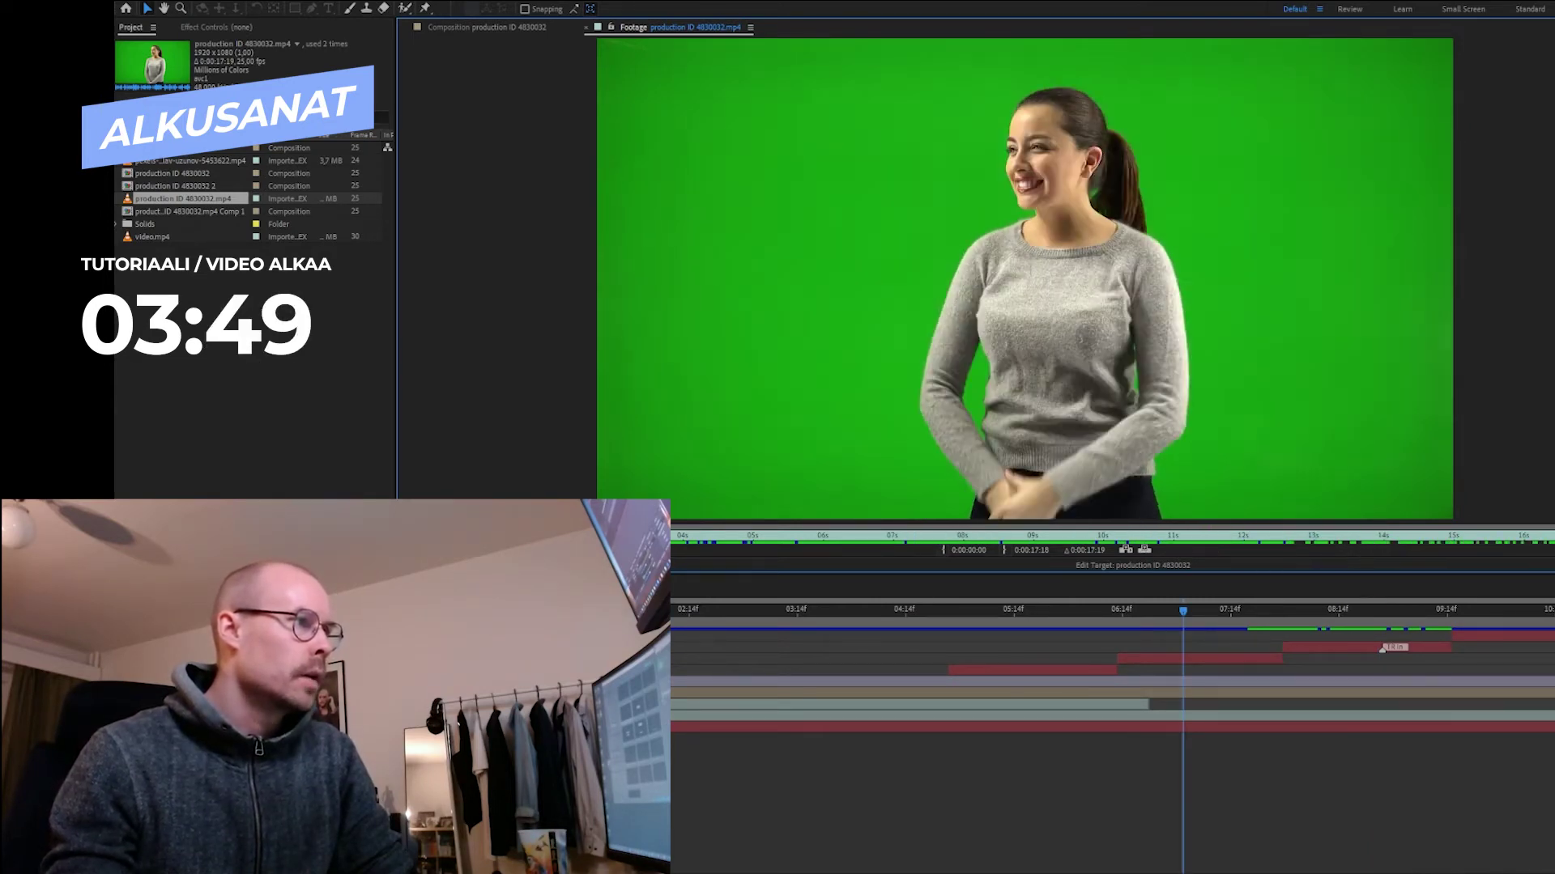
left_click(744, 538)
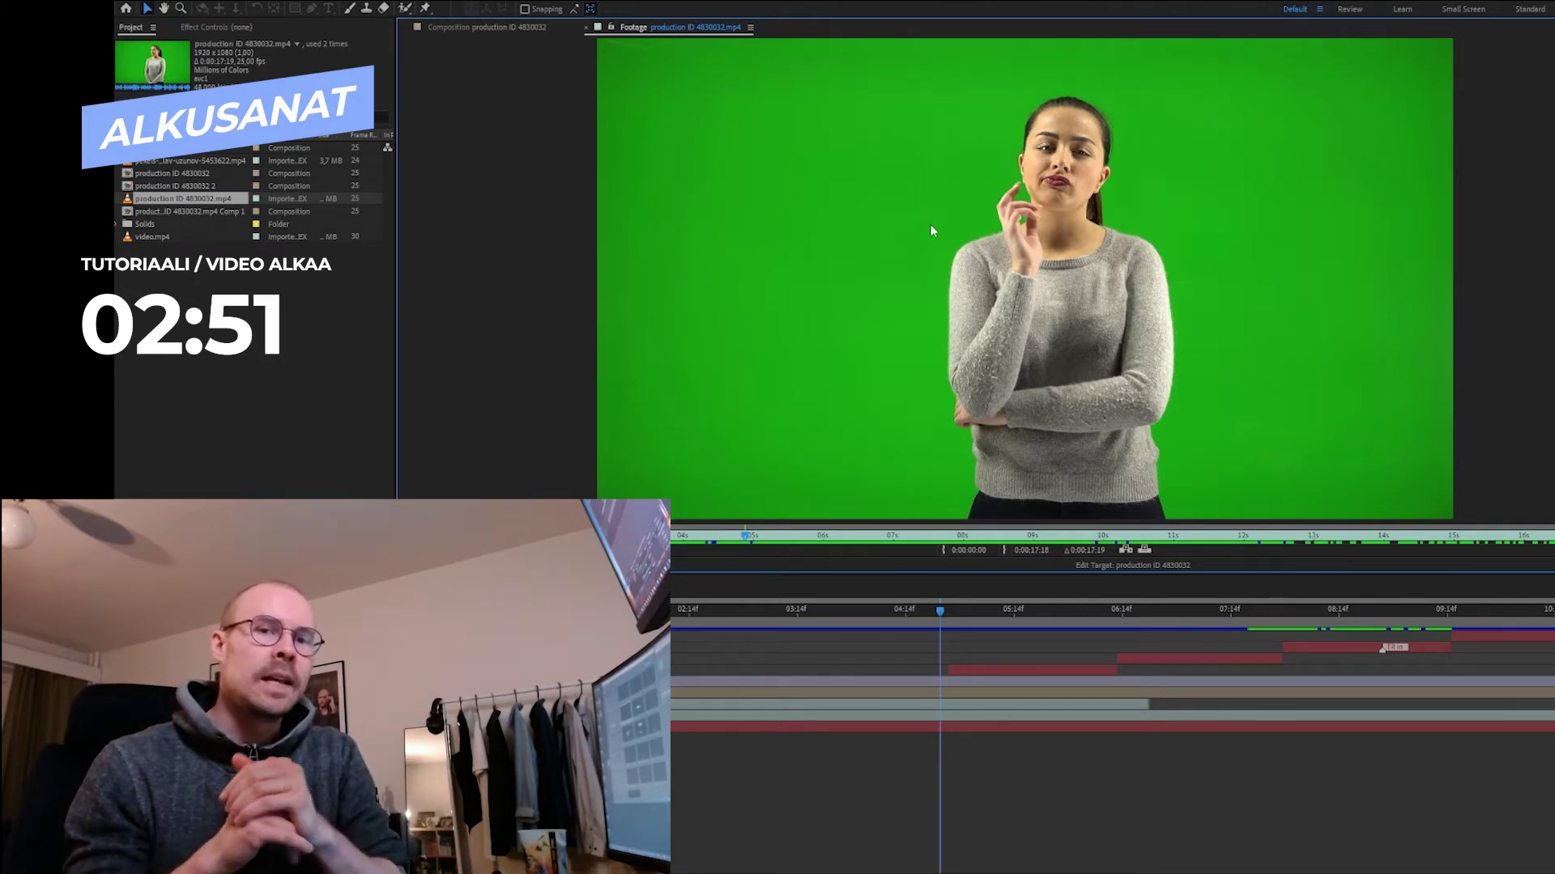
left_click(503, 29)
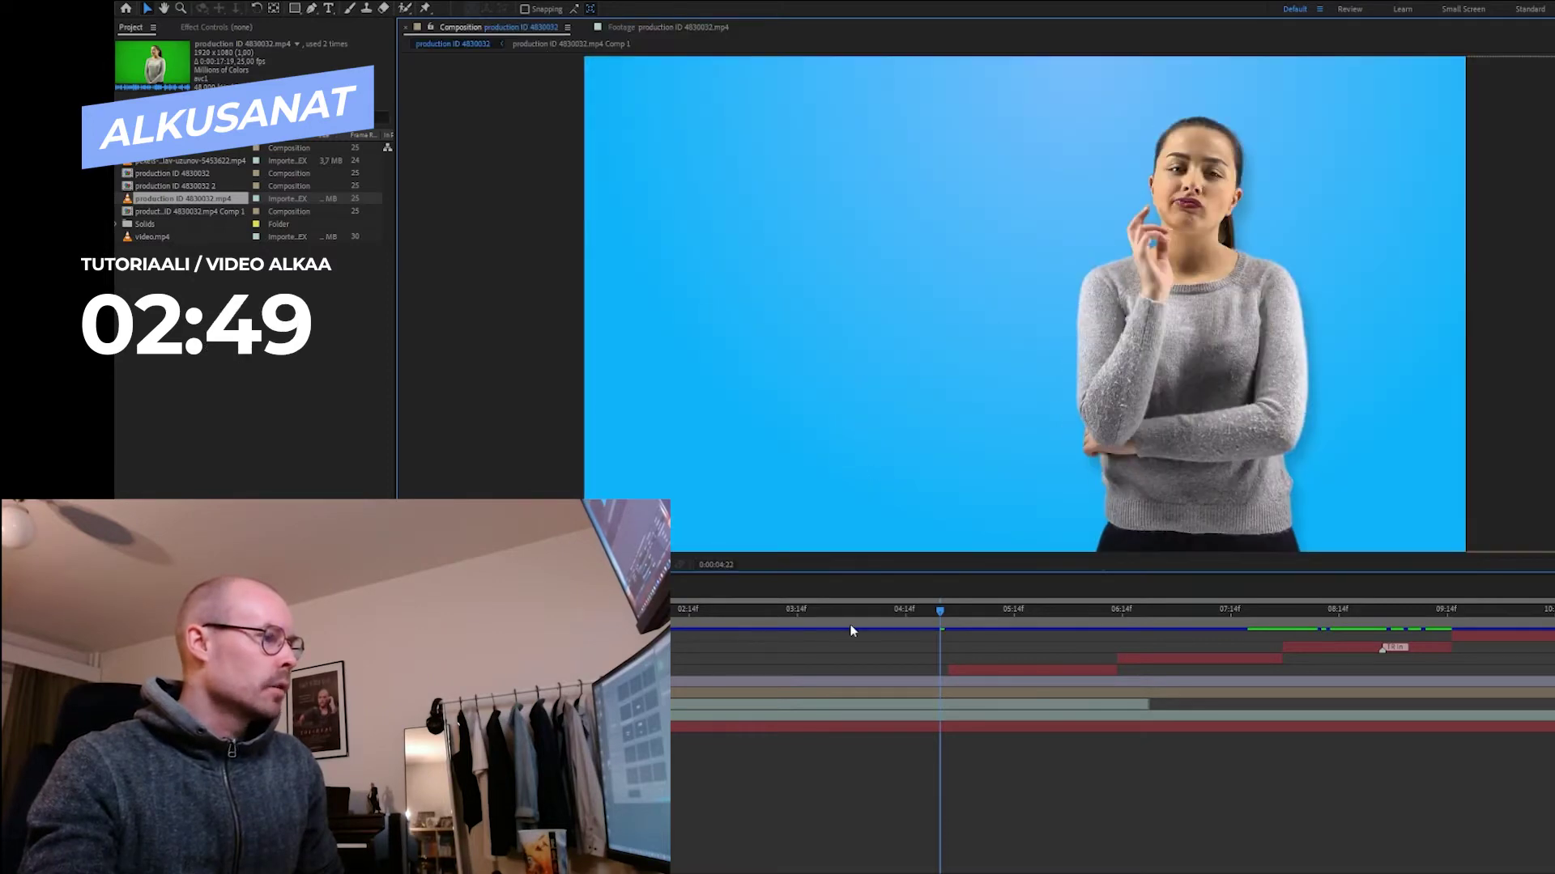
Preview the blue-background comp from near its start and from 0:00:02:24, then return to the raw footage
left_click_drag(877, 613, 470, 613)
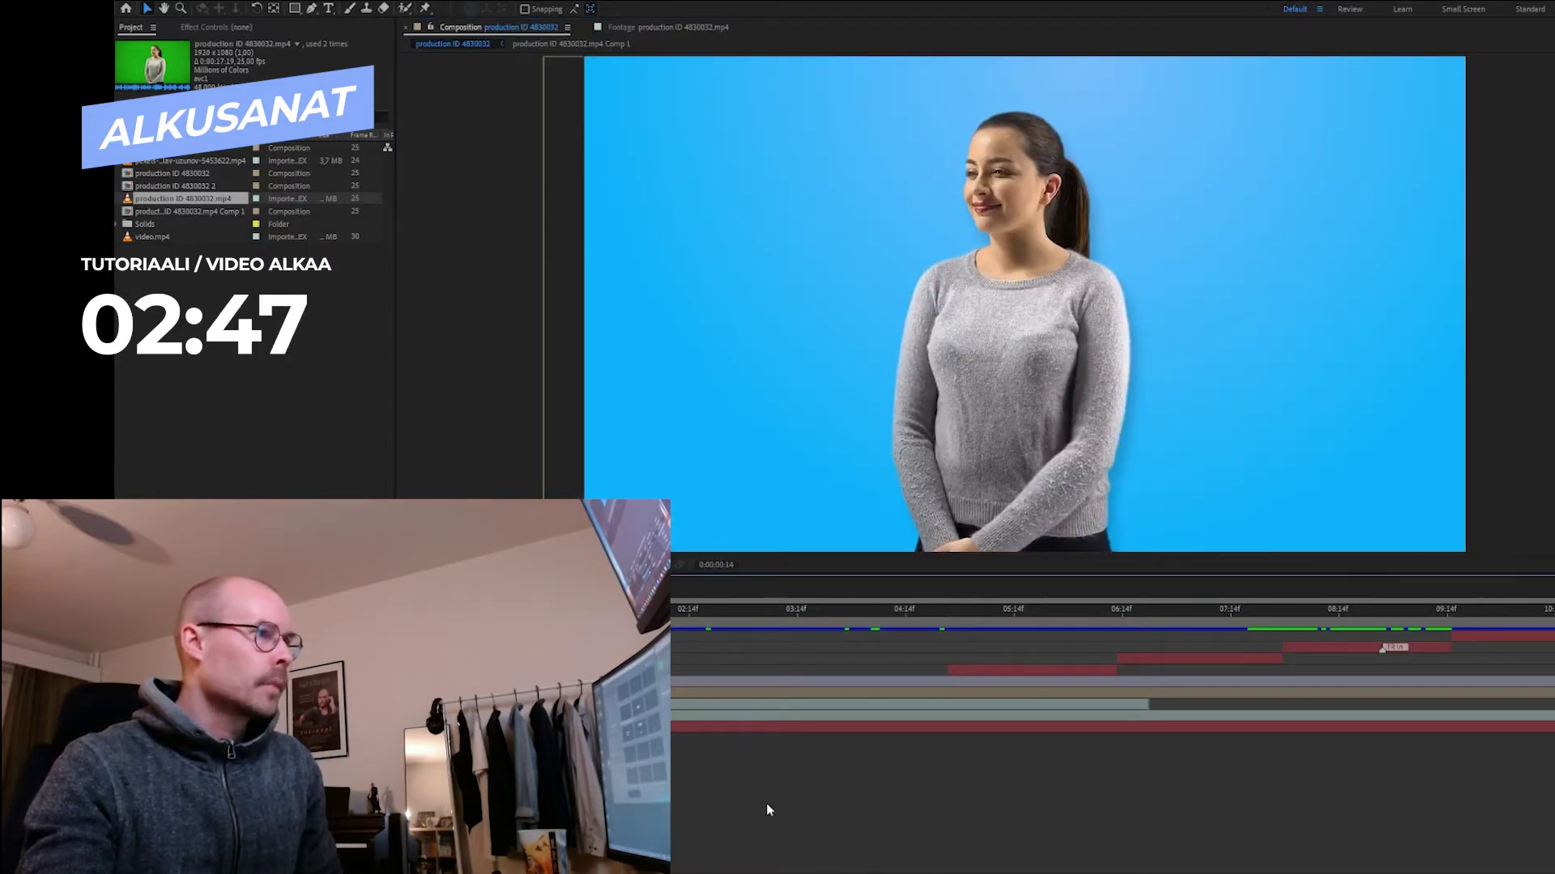
key("space")
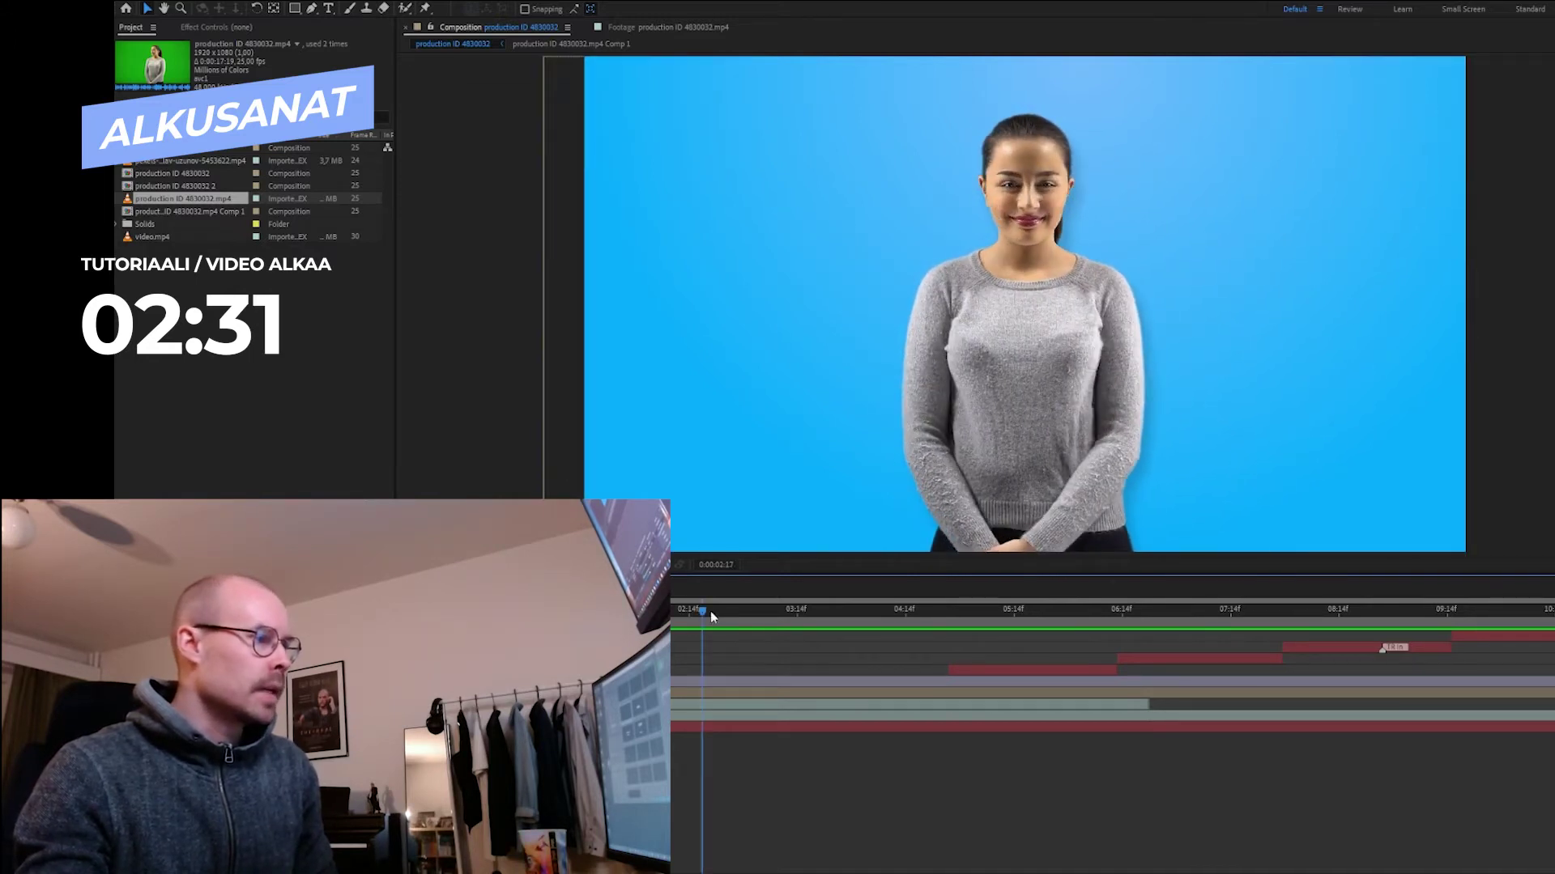
left_click_drag(711, 610, 750, 616)
key("space")
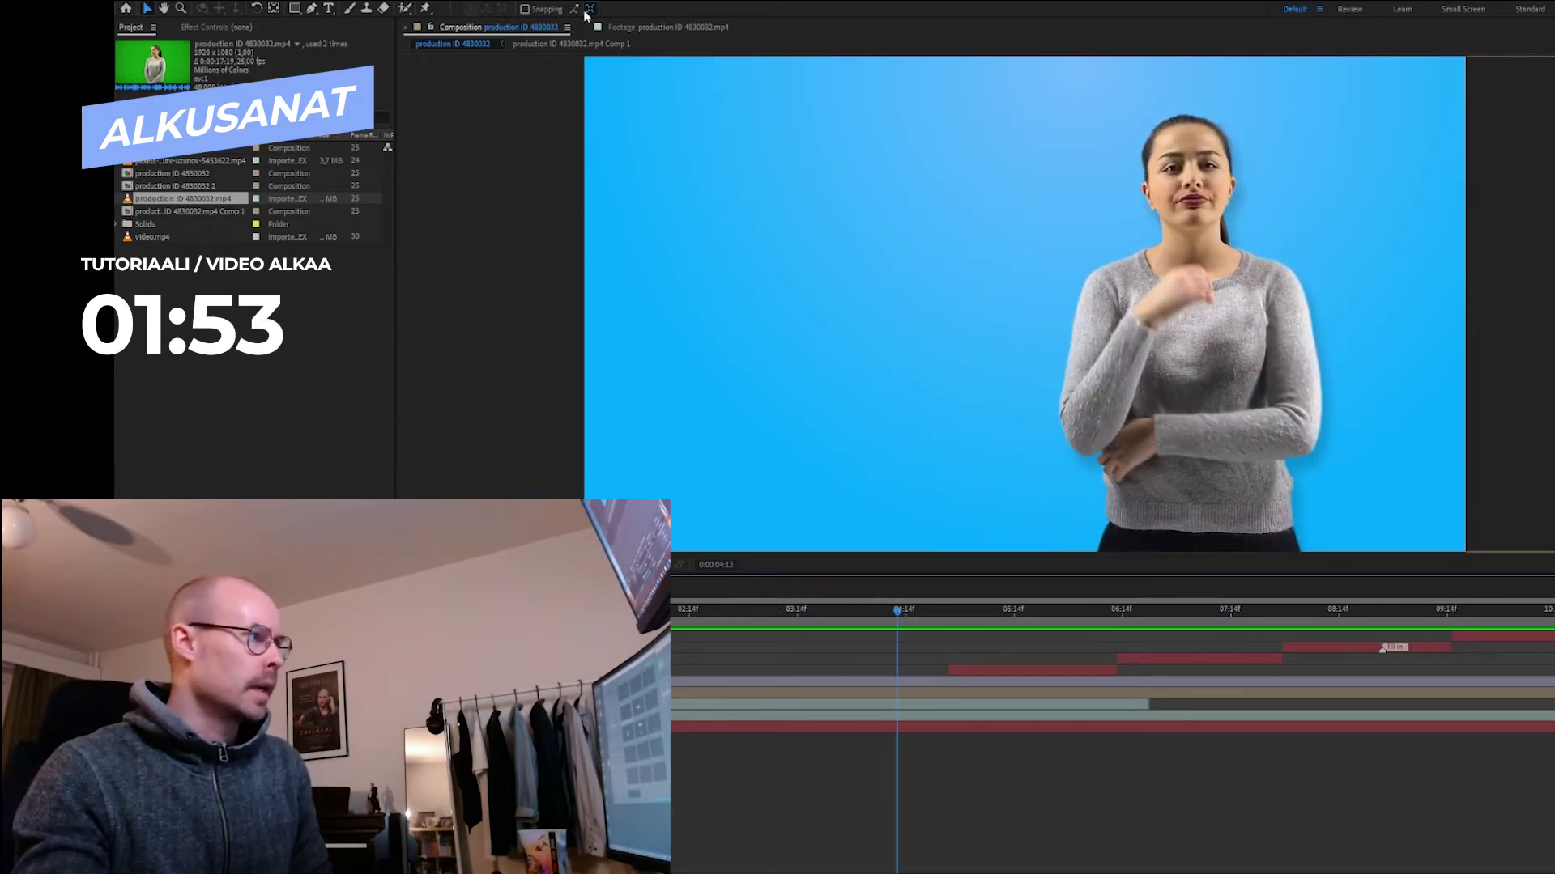
left_click(632, 28)
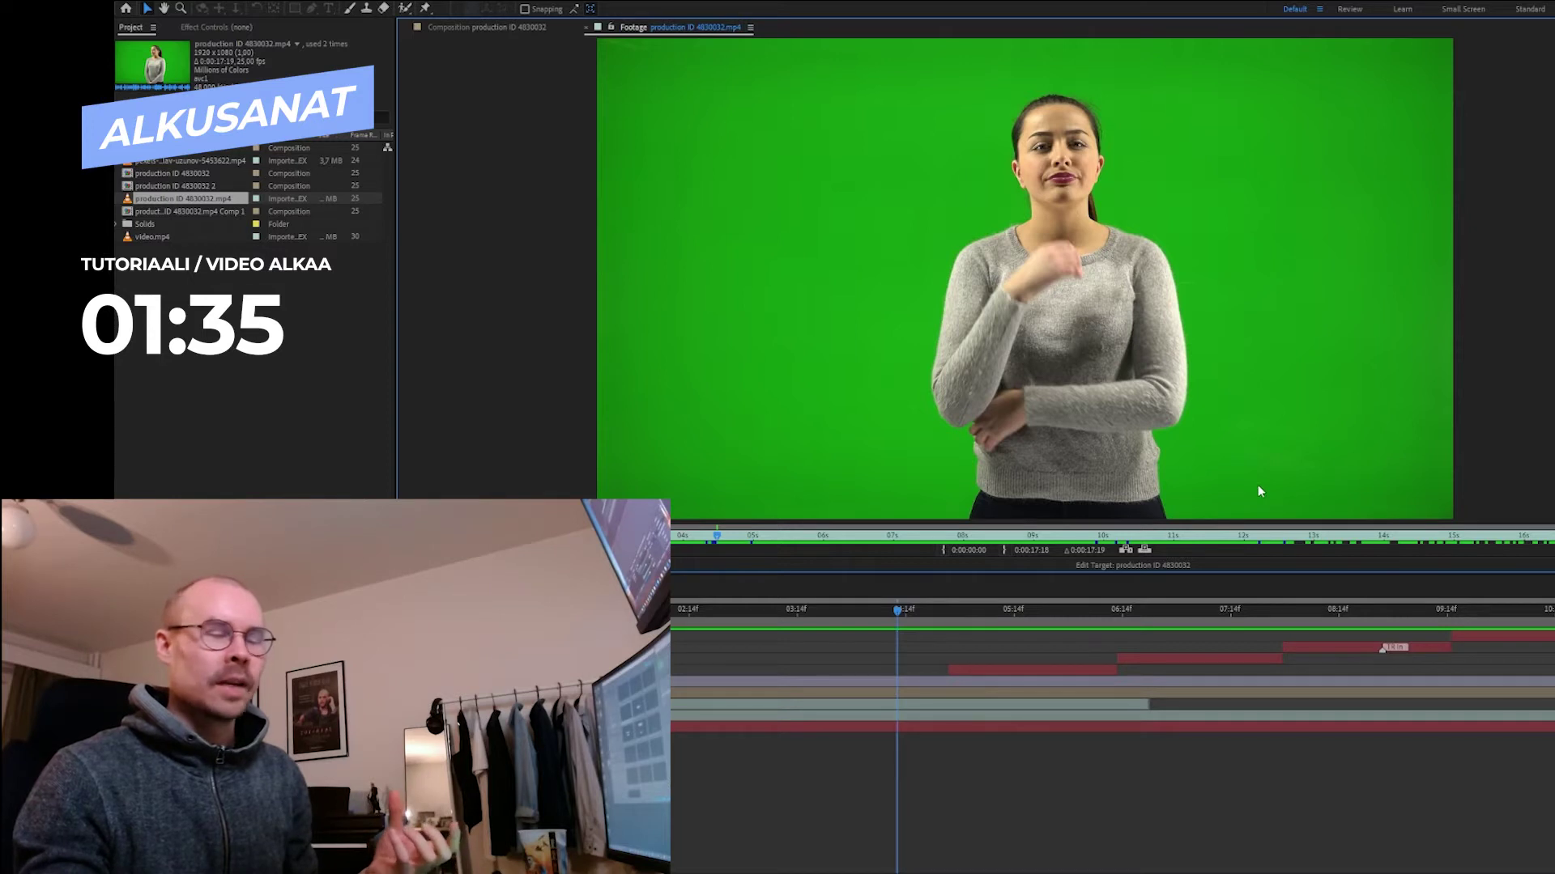
left_click(504, 30)
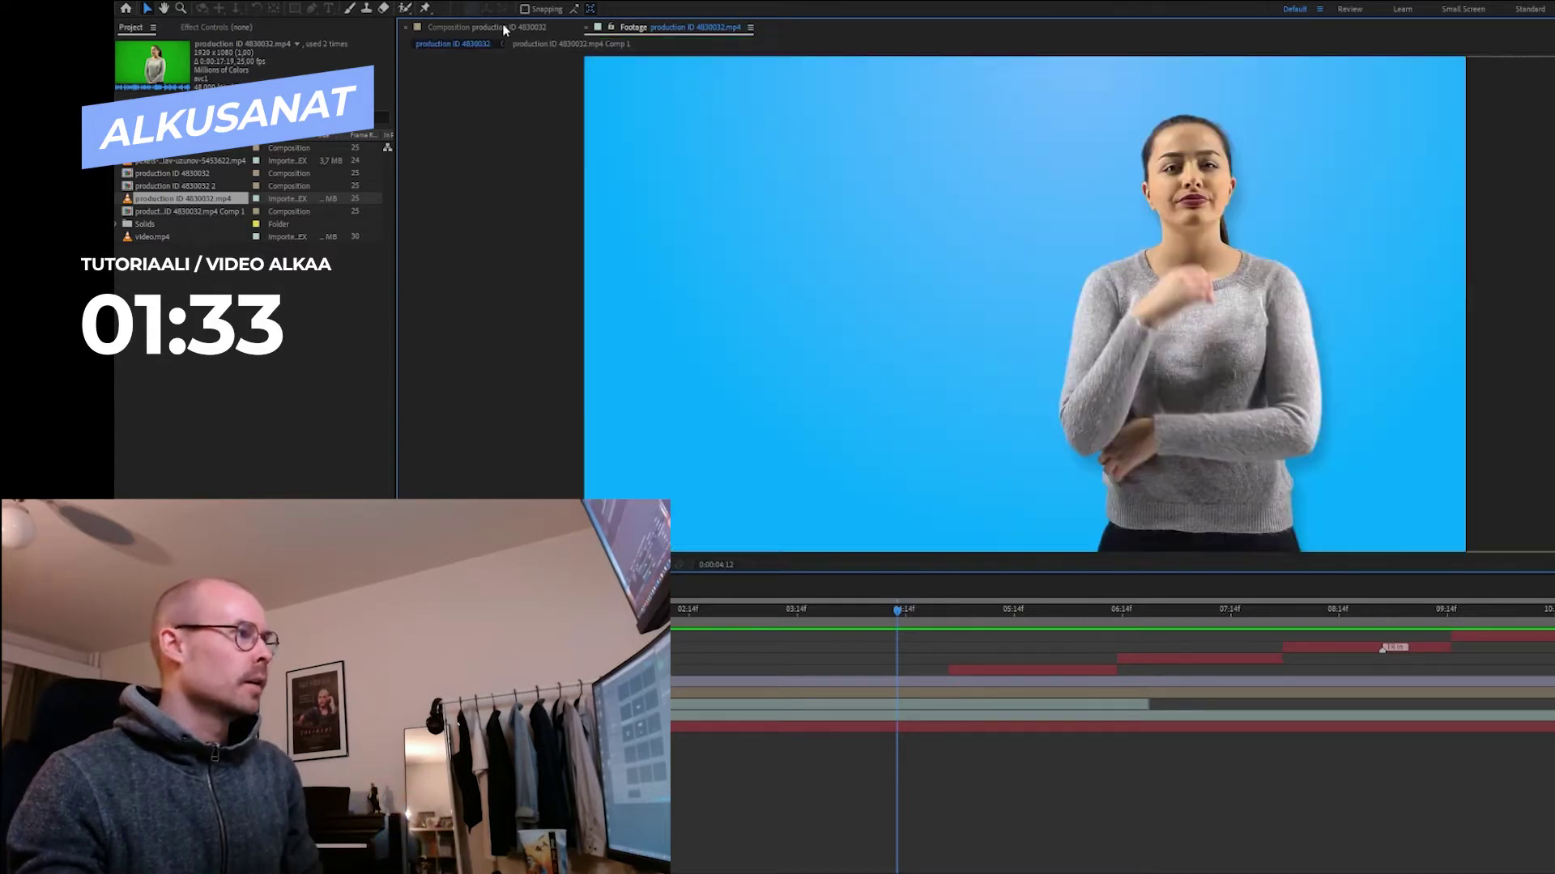
key("space")
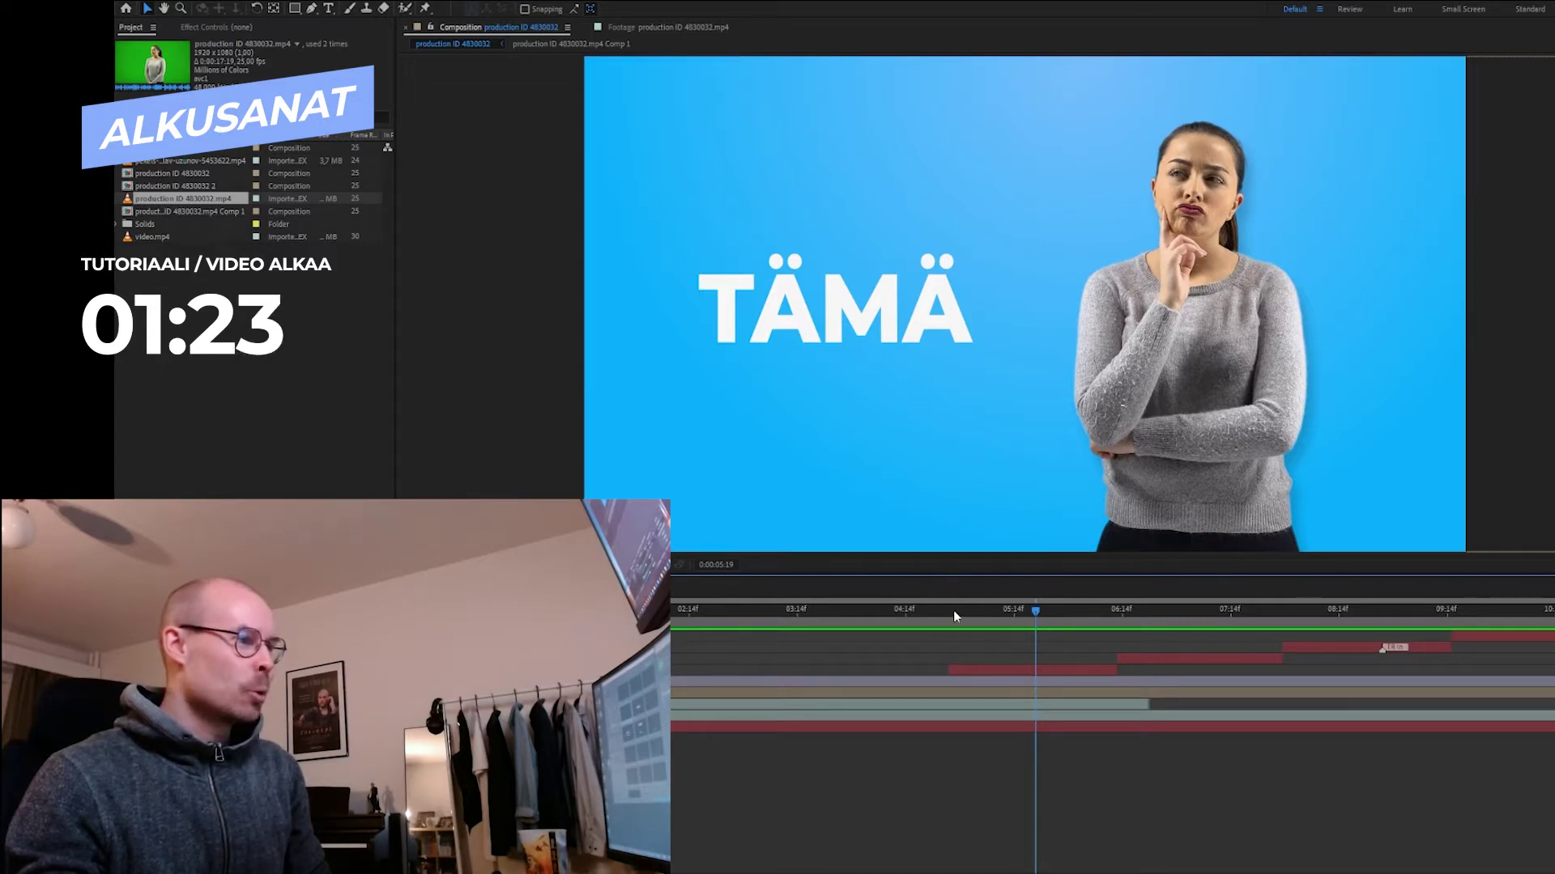
mouse_move(954, 609)
left_mouse_down()
mouse_move(1038, 630)
mouse_move(719, 624)
left_mouse_up()
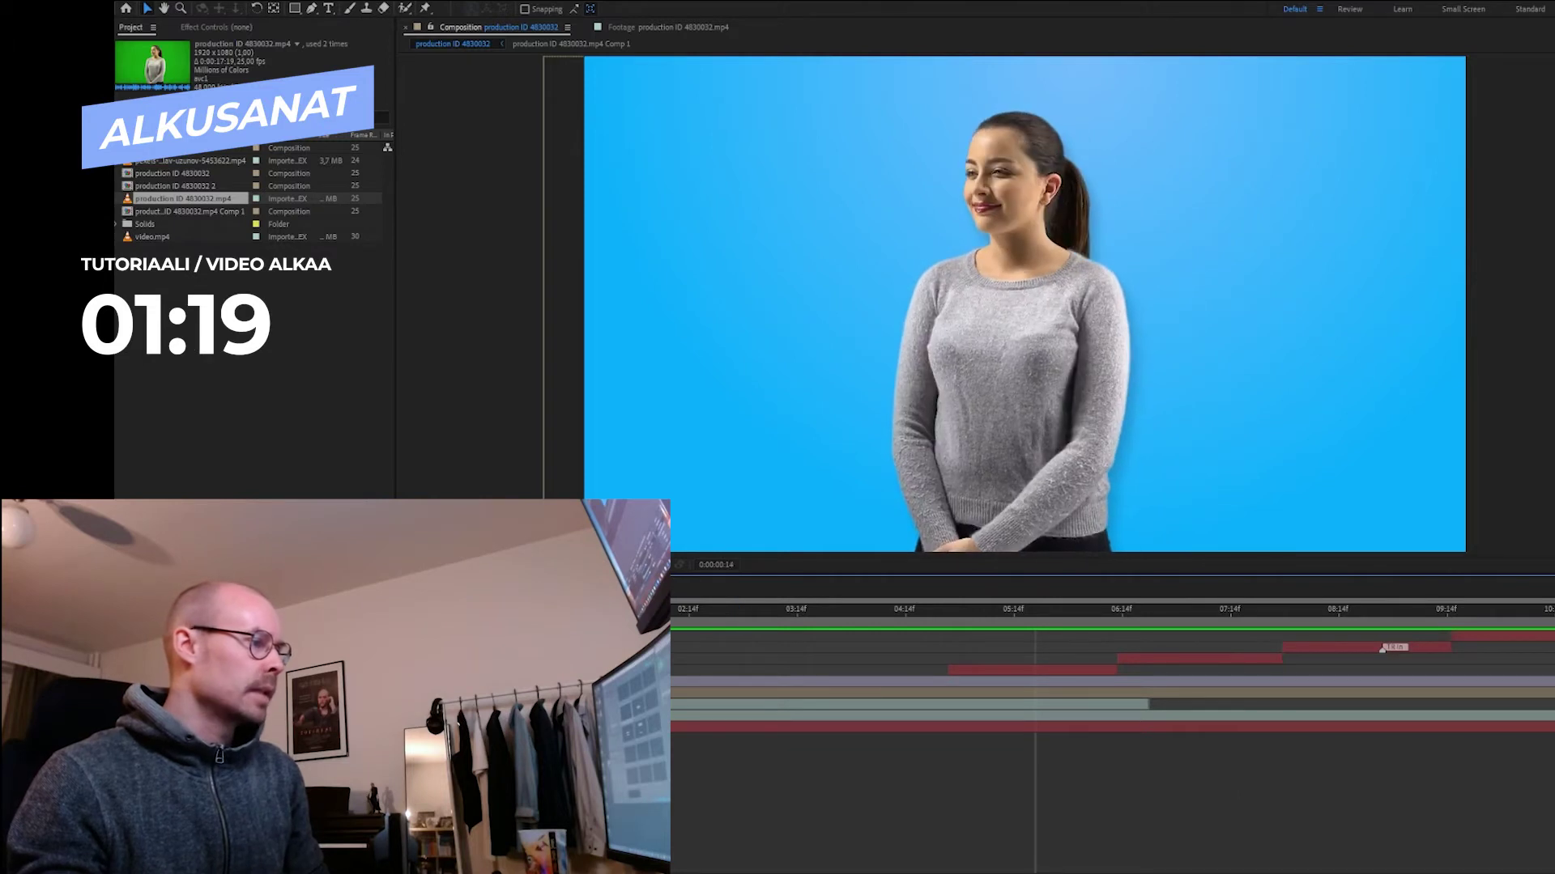
left_click_drag(719, 623, 869, 611)
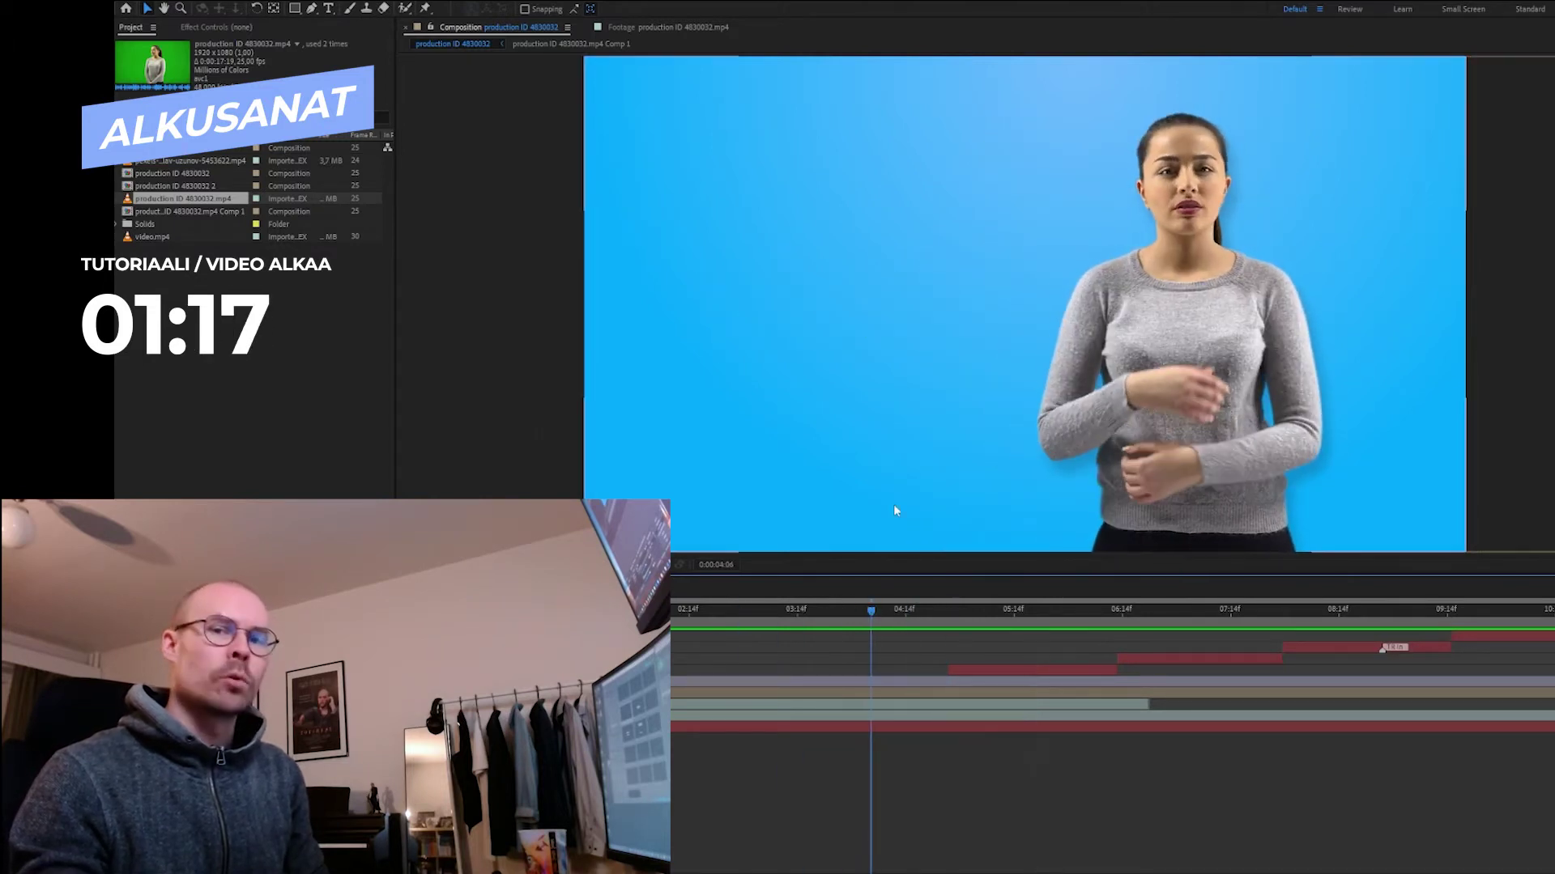
left_click(918, 611)
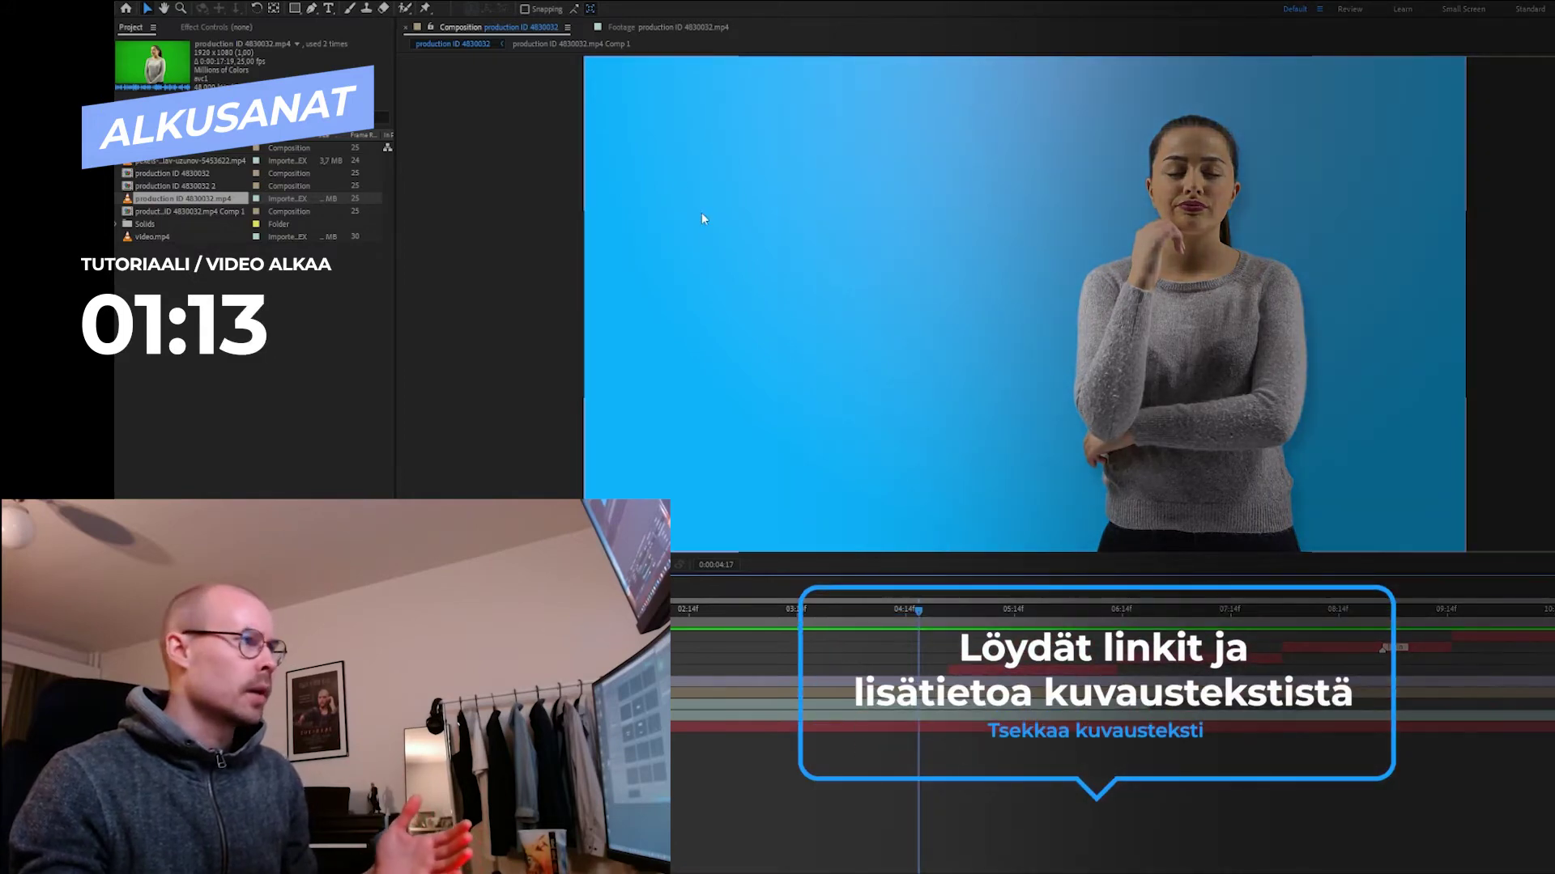
left_click(683, 27)
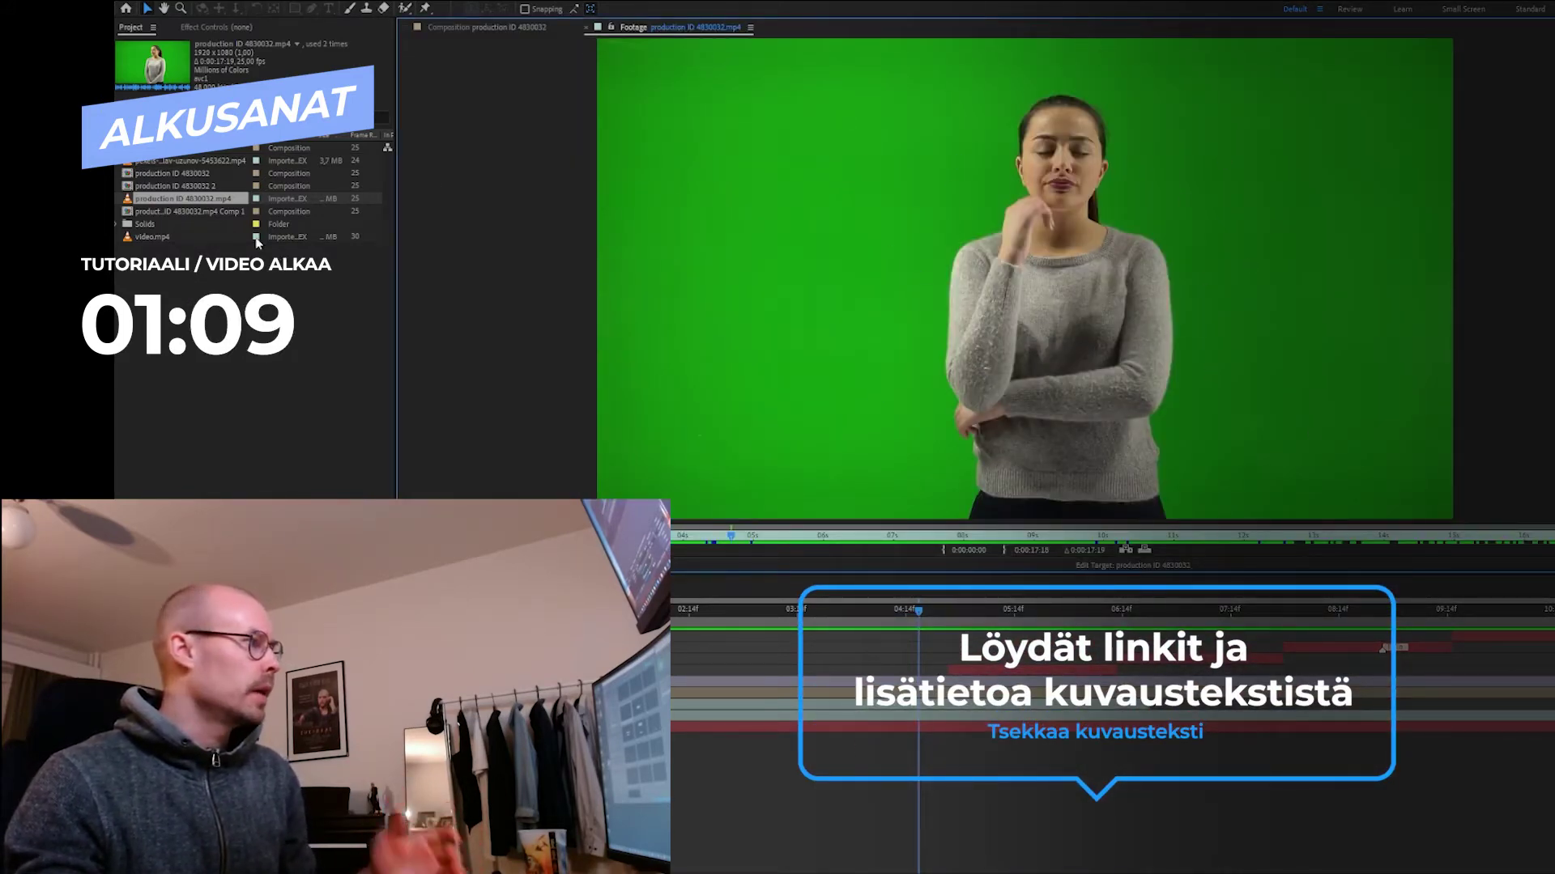
Play the purple pexels clip and video.mp4, then return to the production ID 4830032 composition
double_click(202, 161)
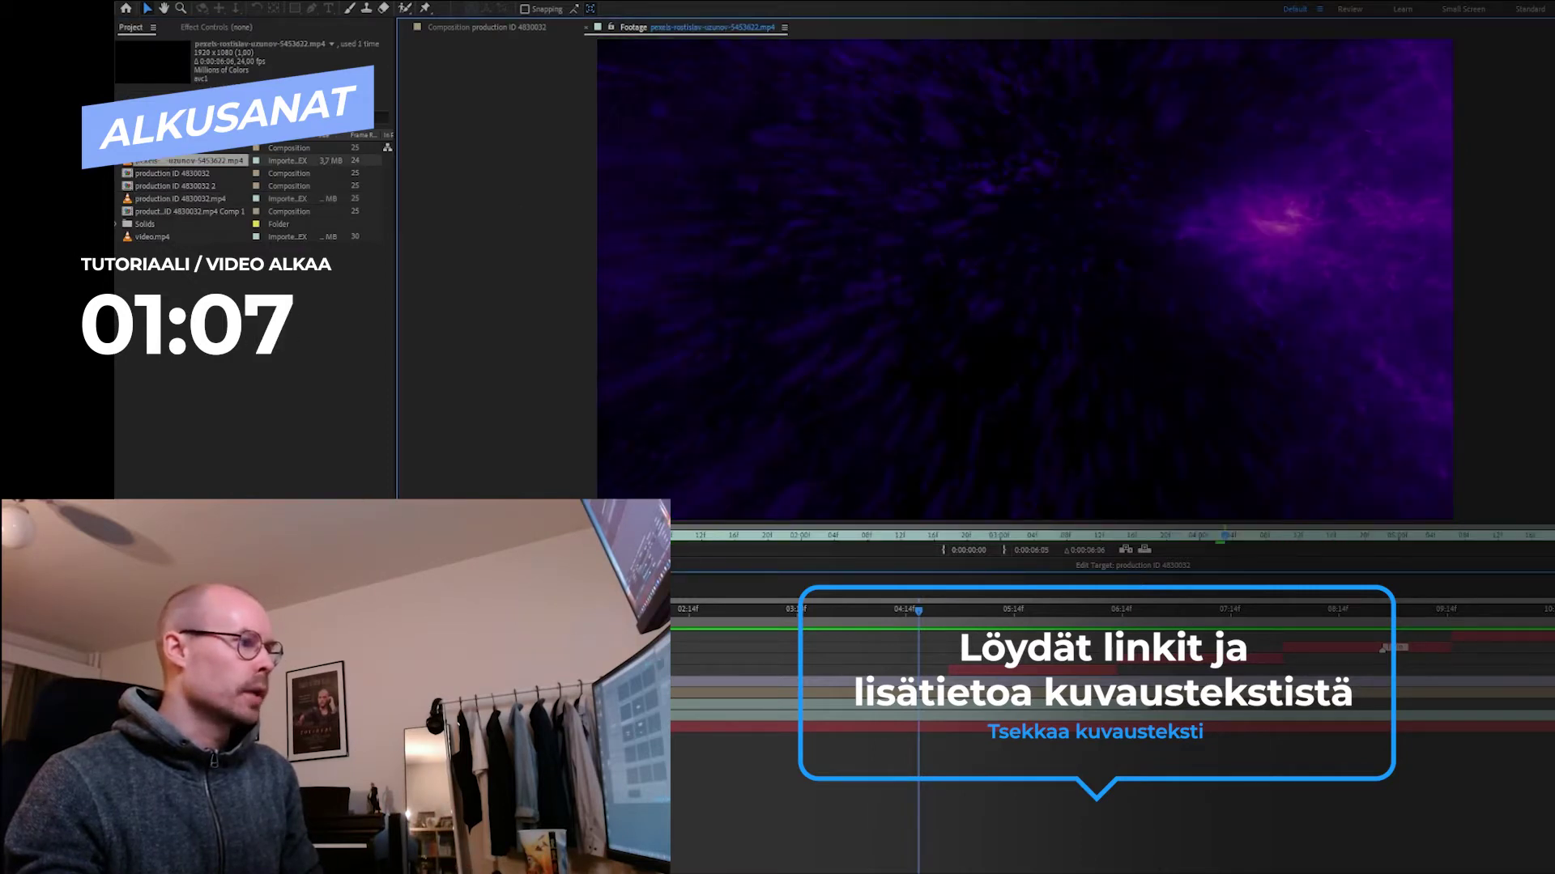
key("space")
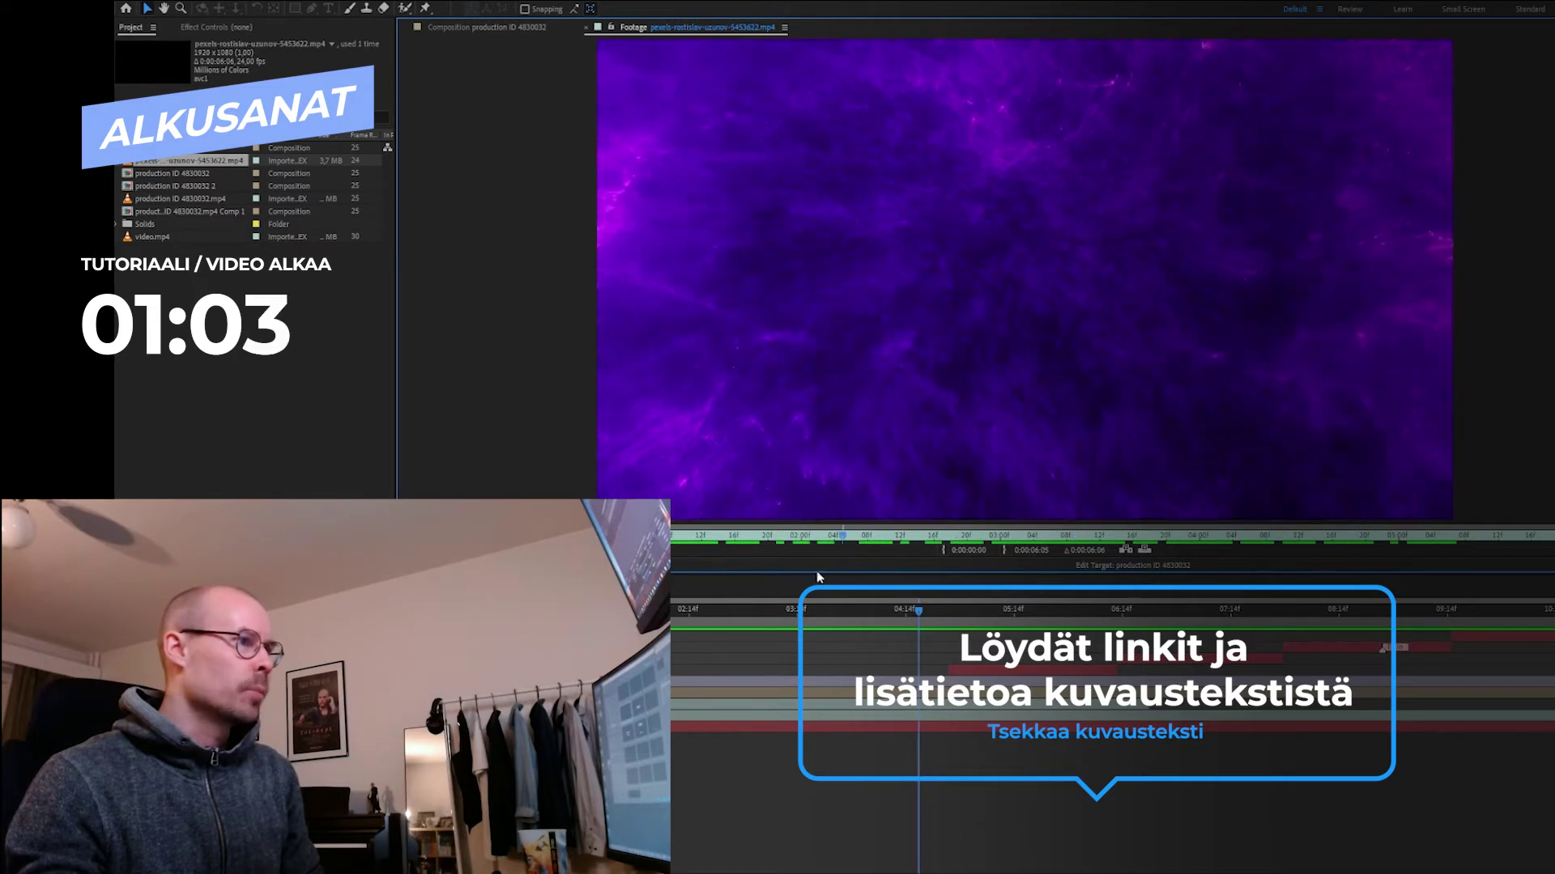
double_click(146, 237)
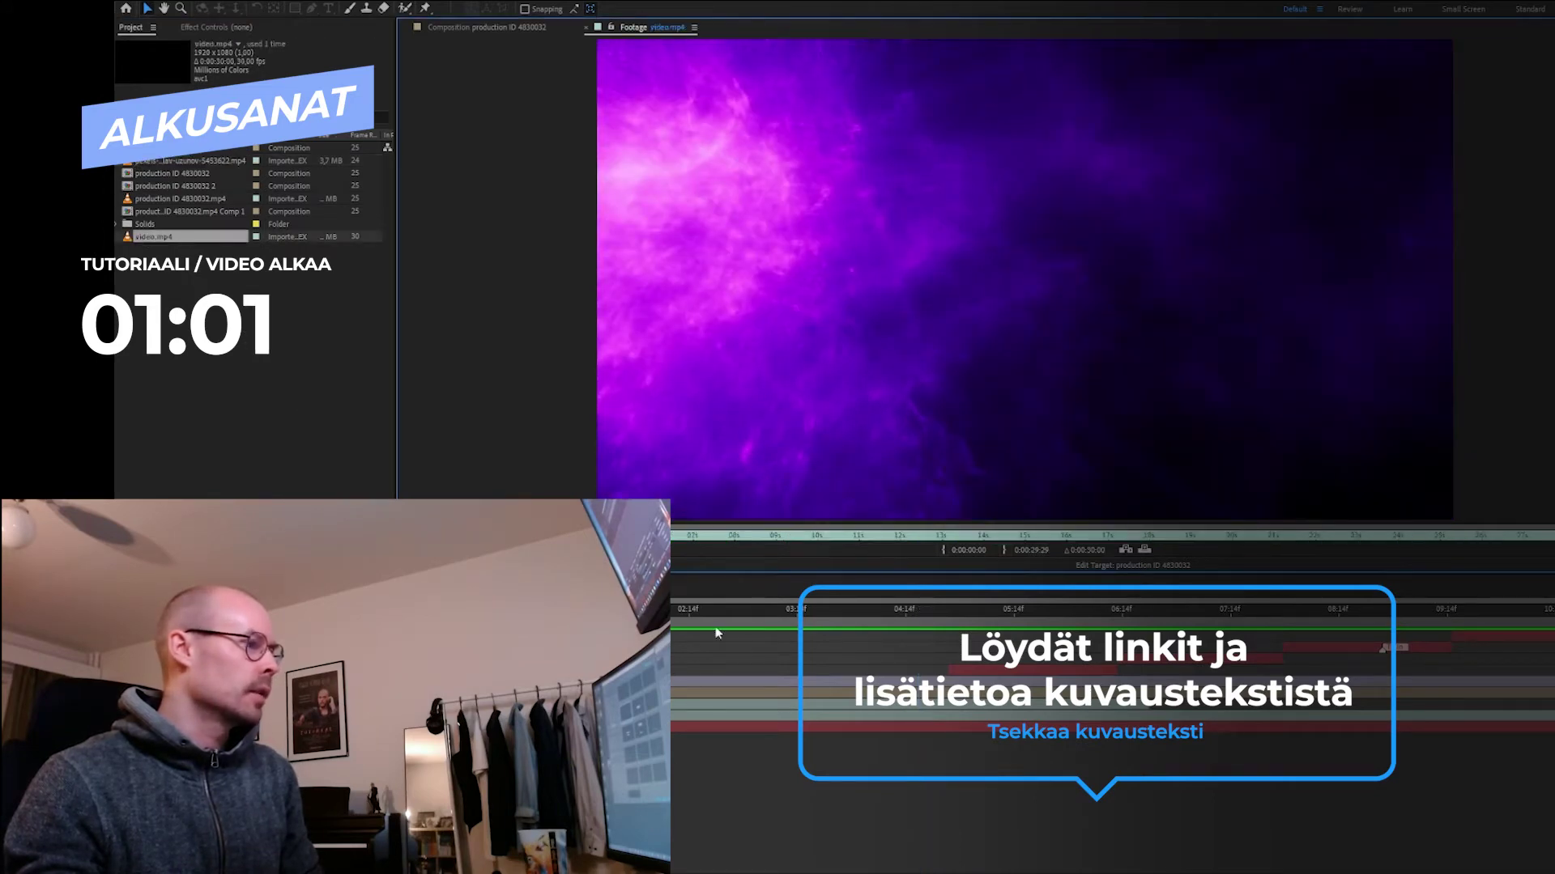
key("space")
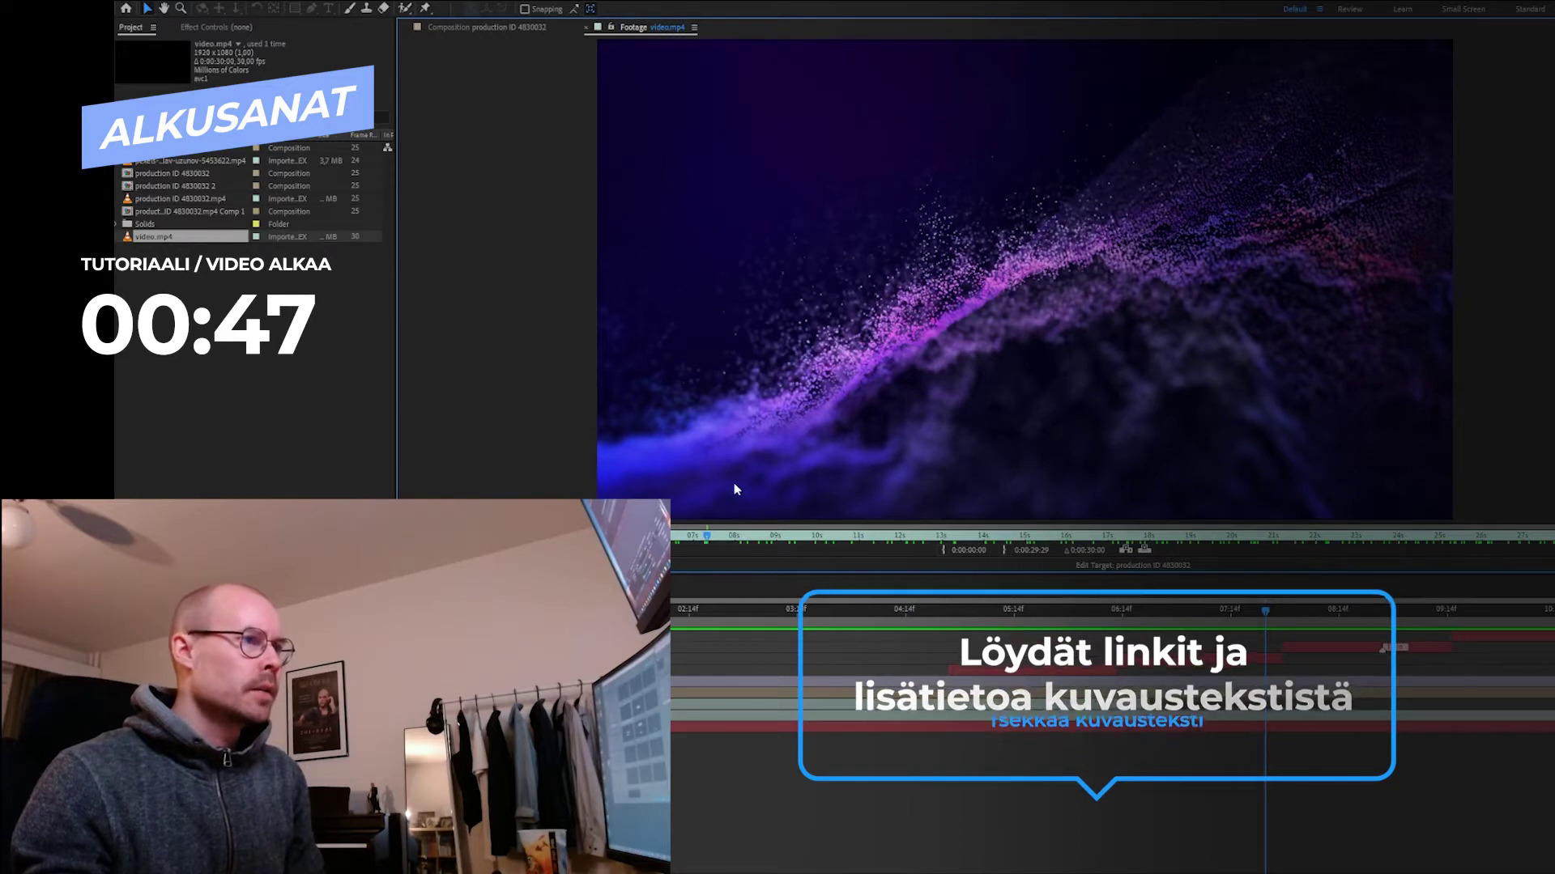
left_click(875, 808)
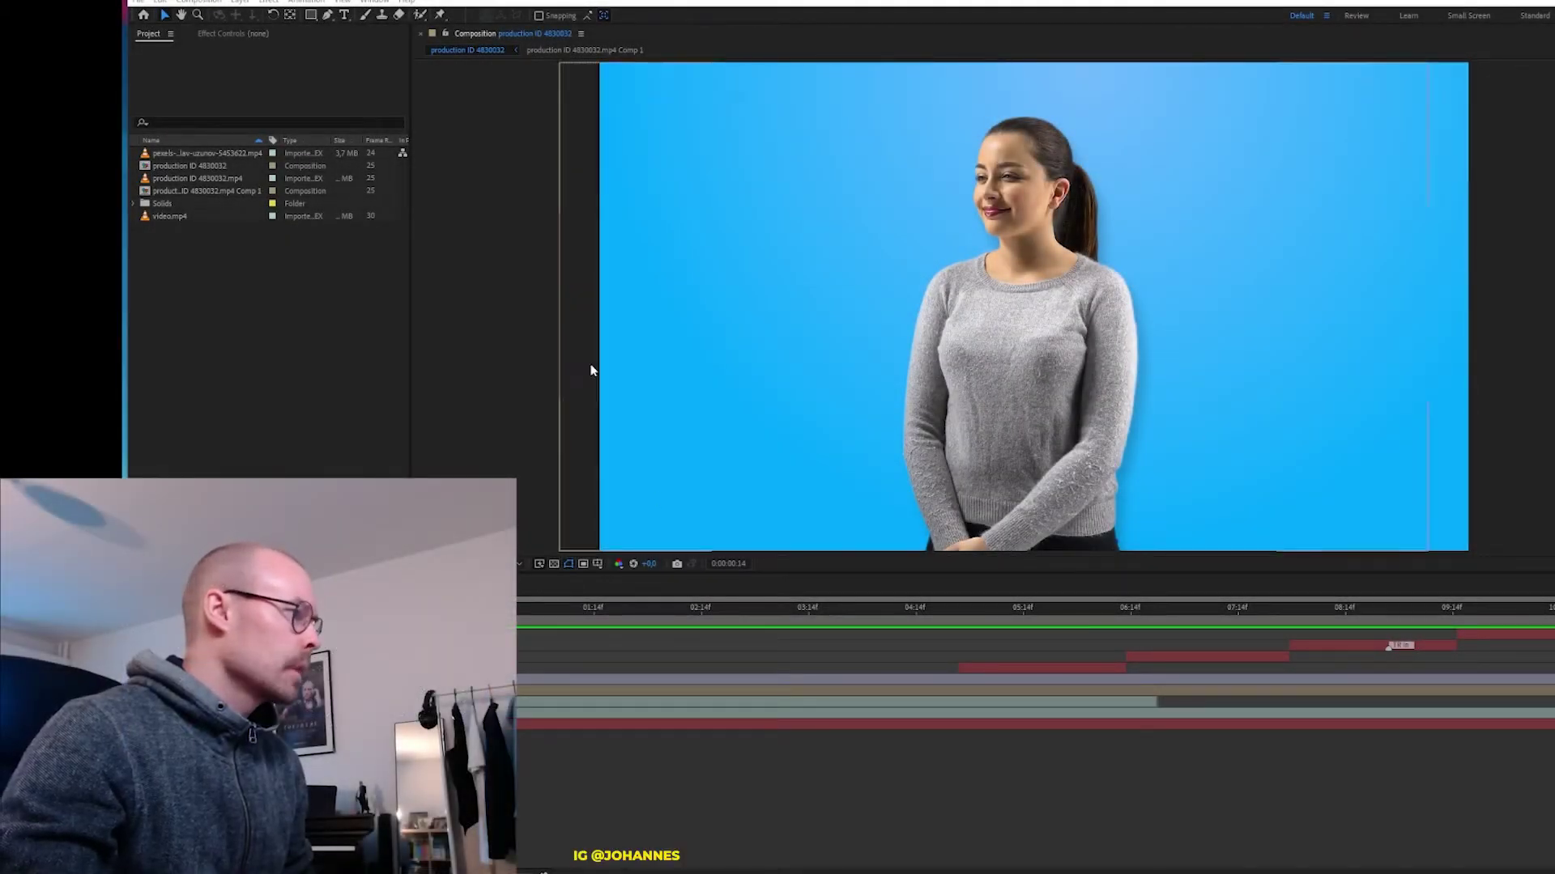
Create composition production ID 4830032 2 from production ID 4830032.mp4
left_click(199, 179)
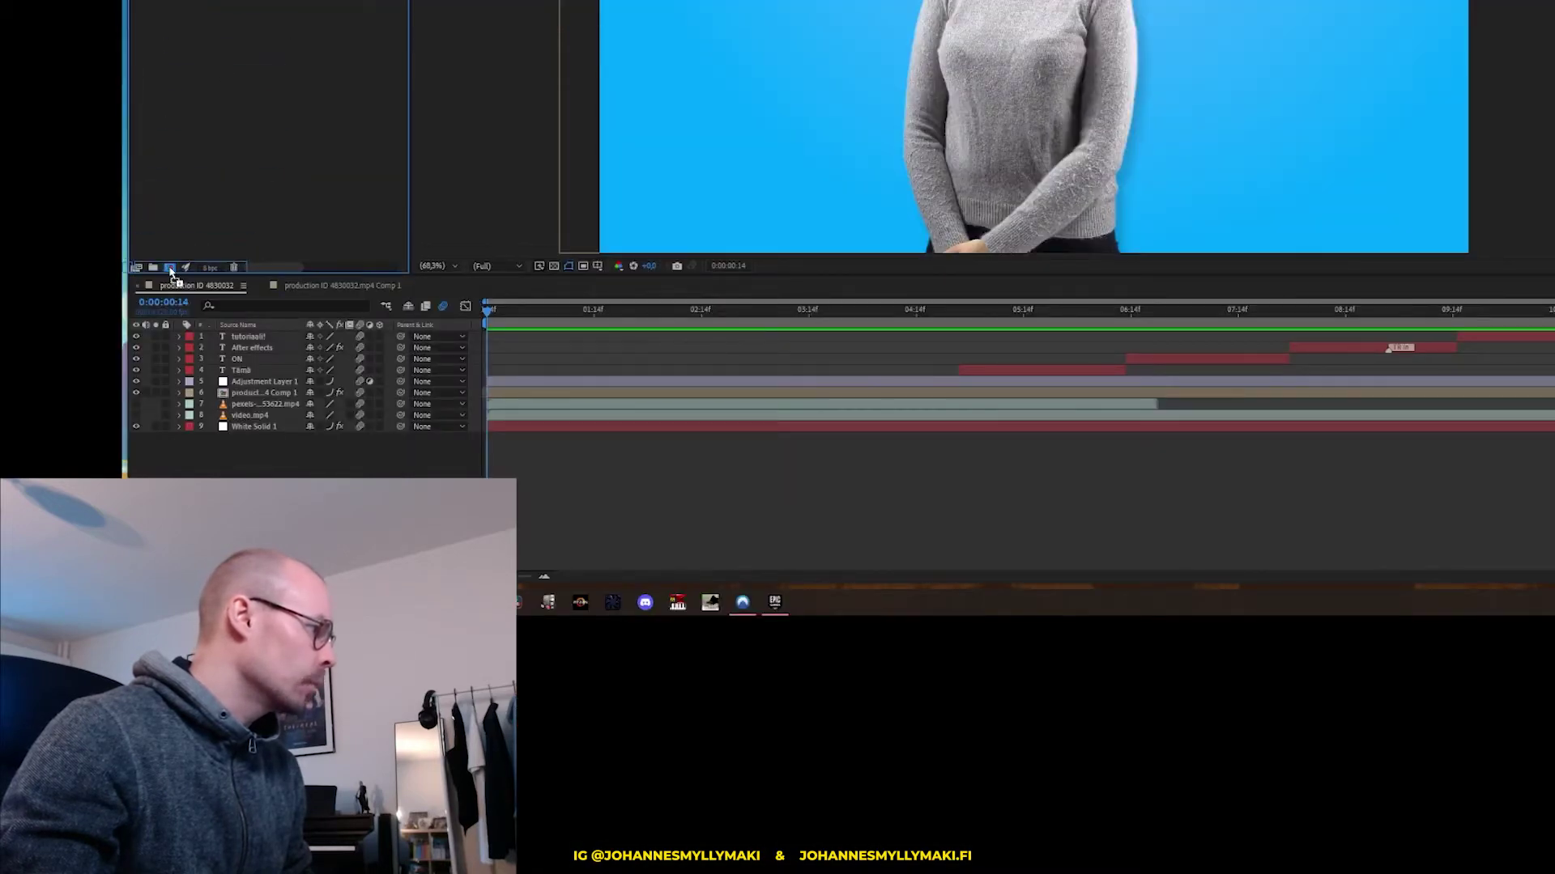
left_click(171, 271)
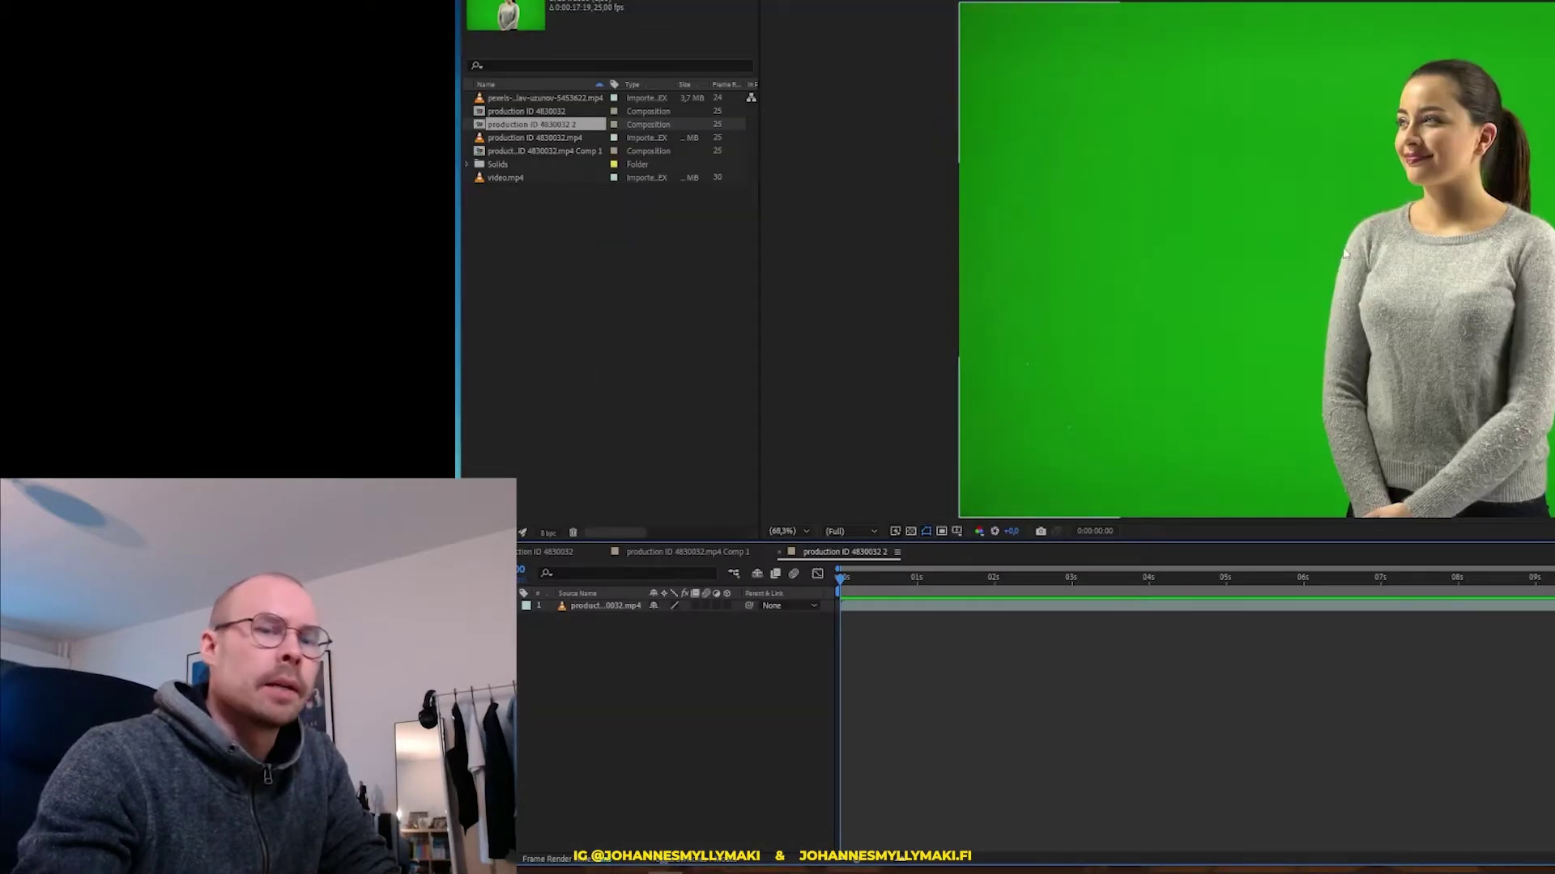
Apply Effect > Keying > Keylight (1.2) to the green-screen layer
right_click(610, 613)
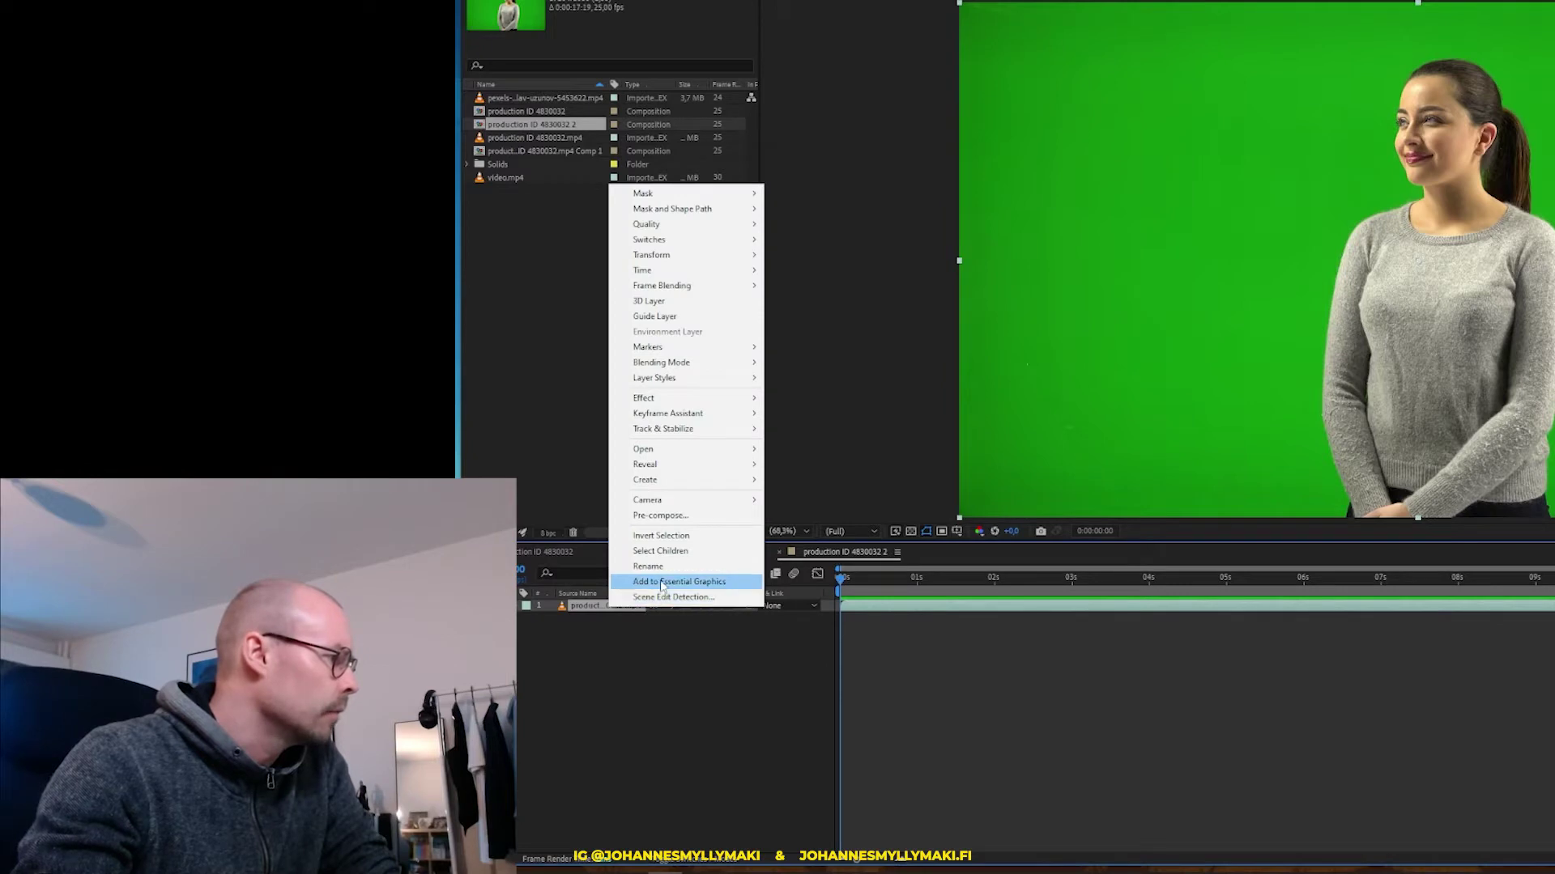
mouse_move(689, 404)
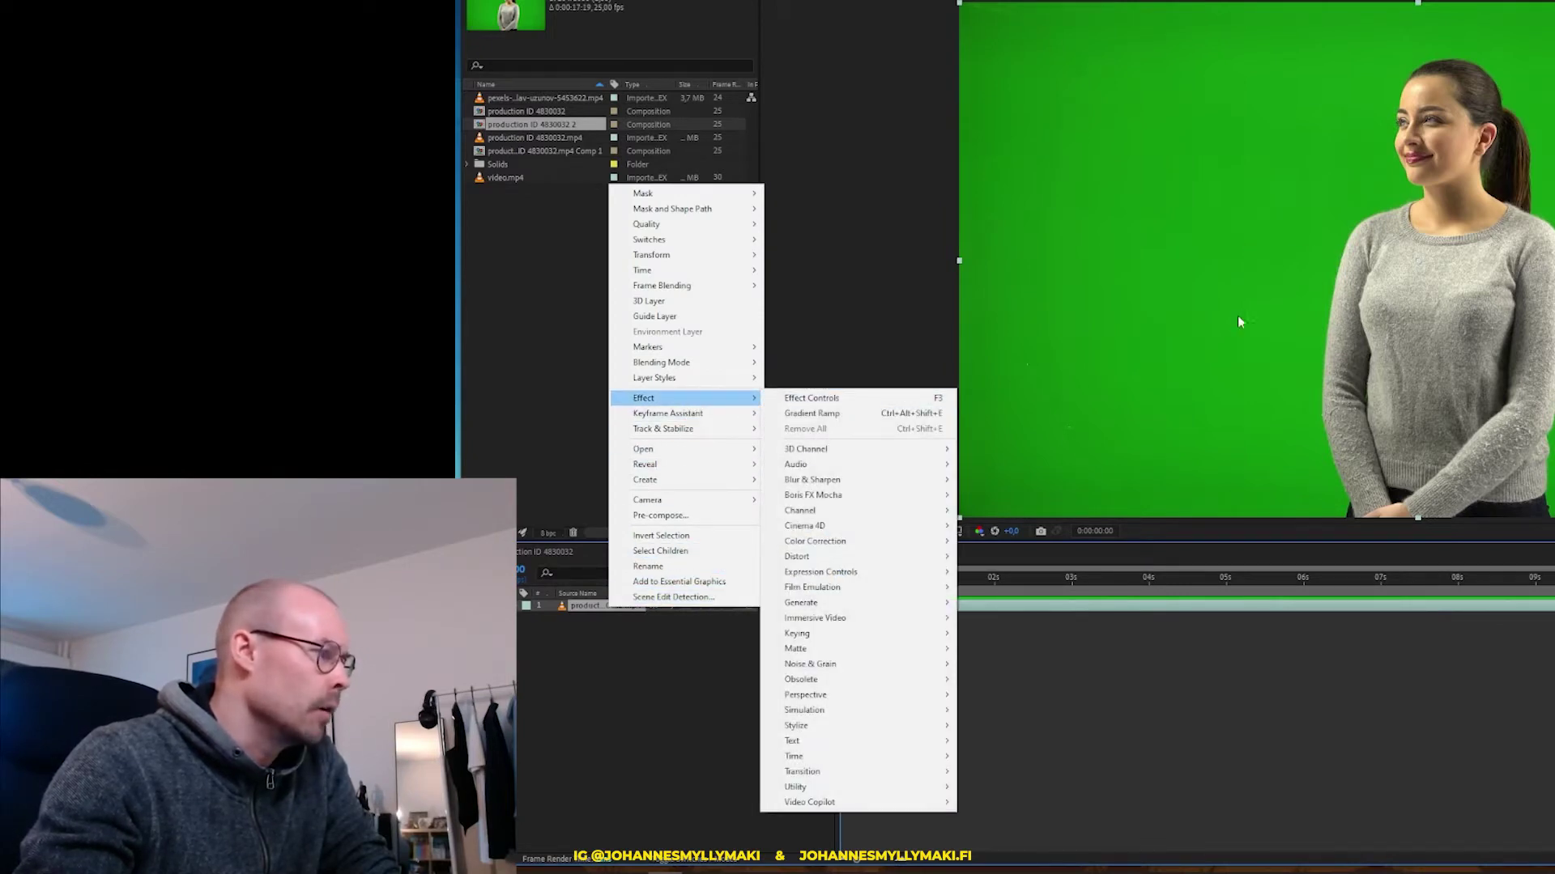
mouse_move(864, 453)
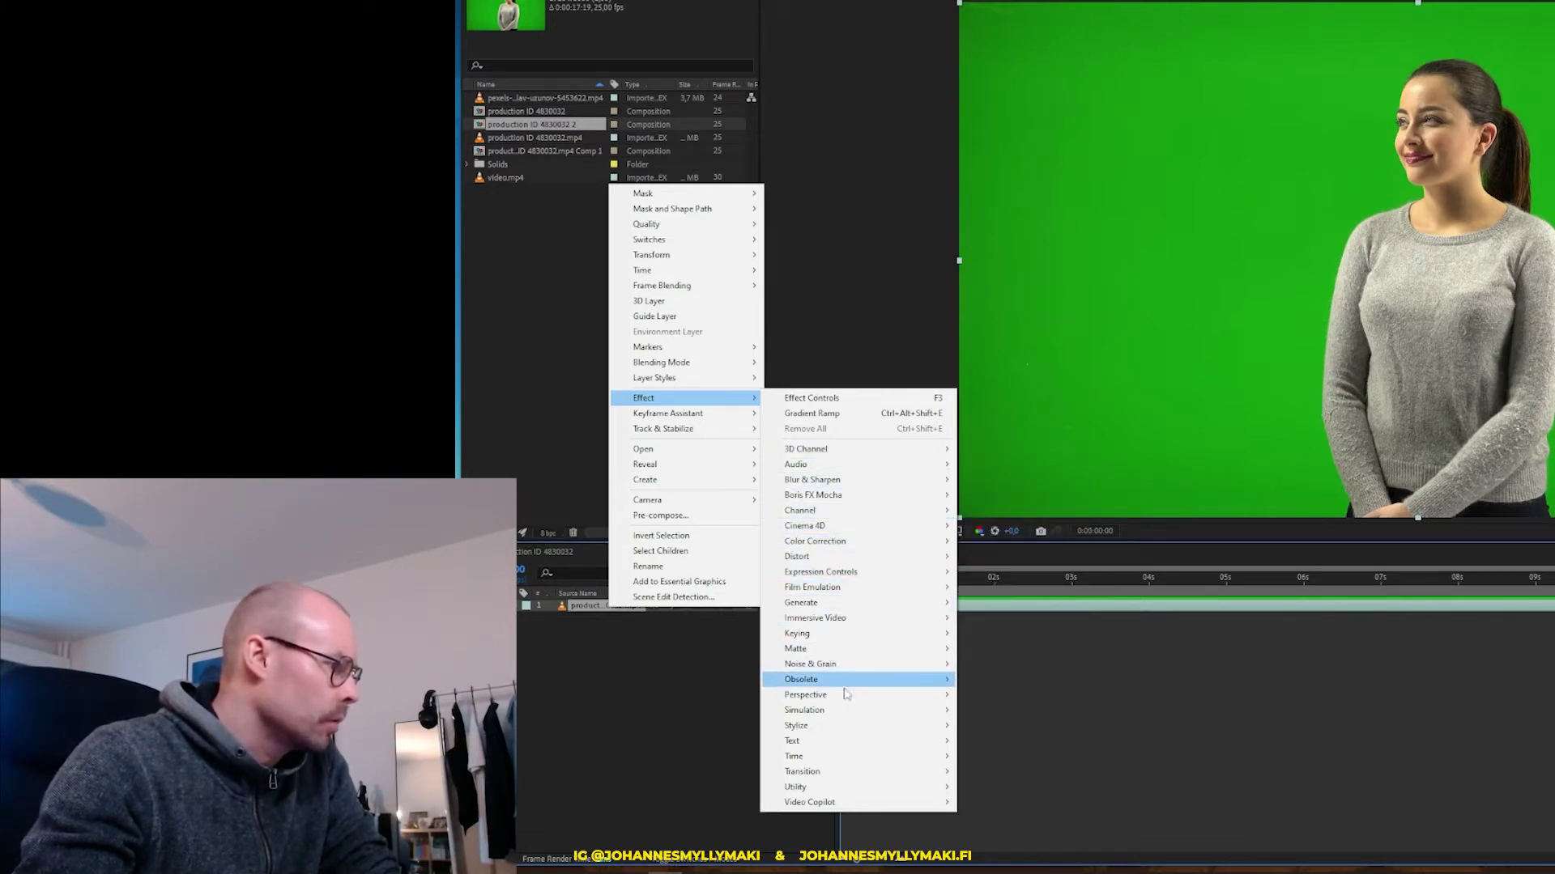
mouse_move(834, 636)
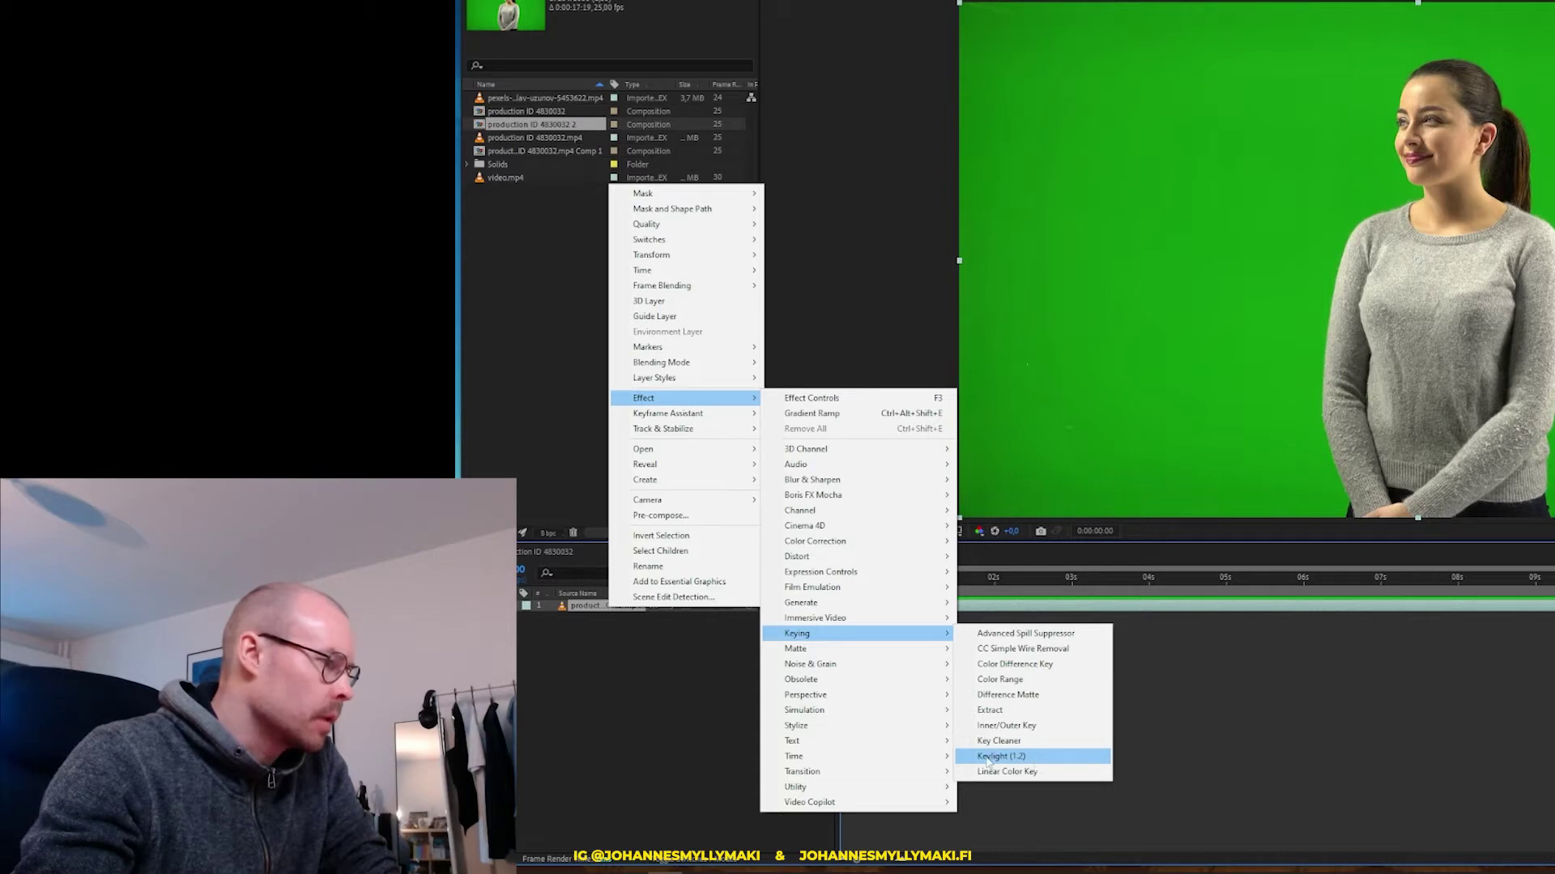
left_click(1033, 759)
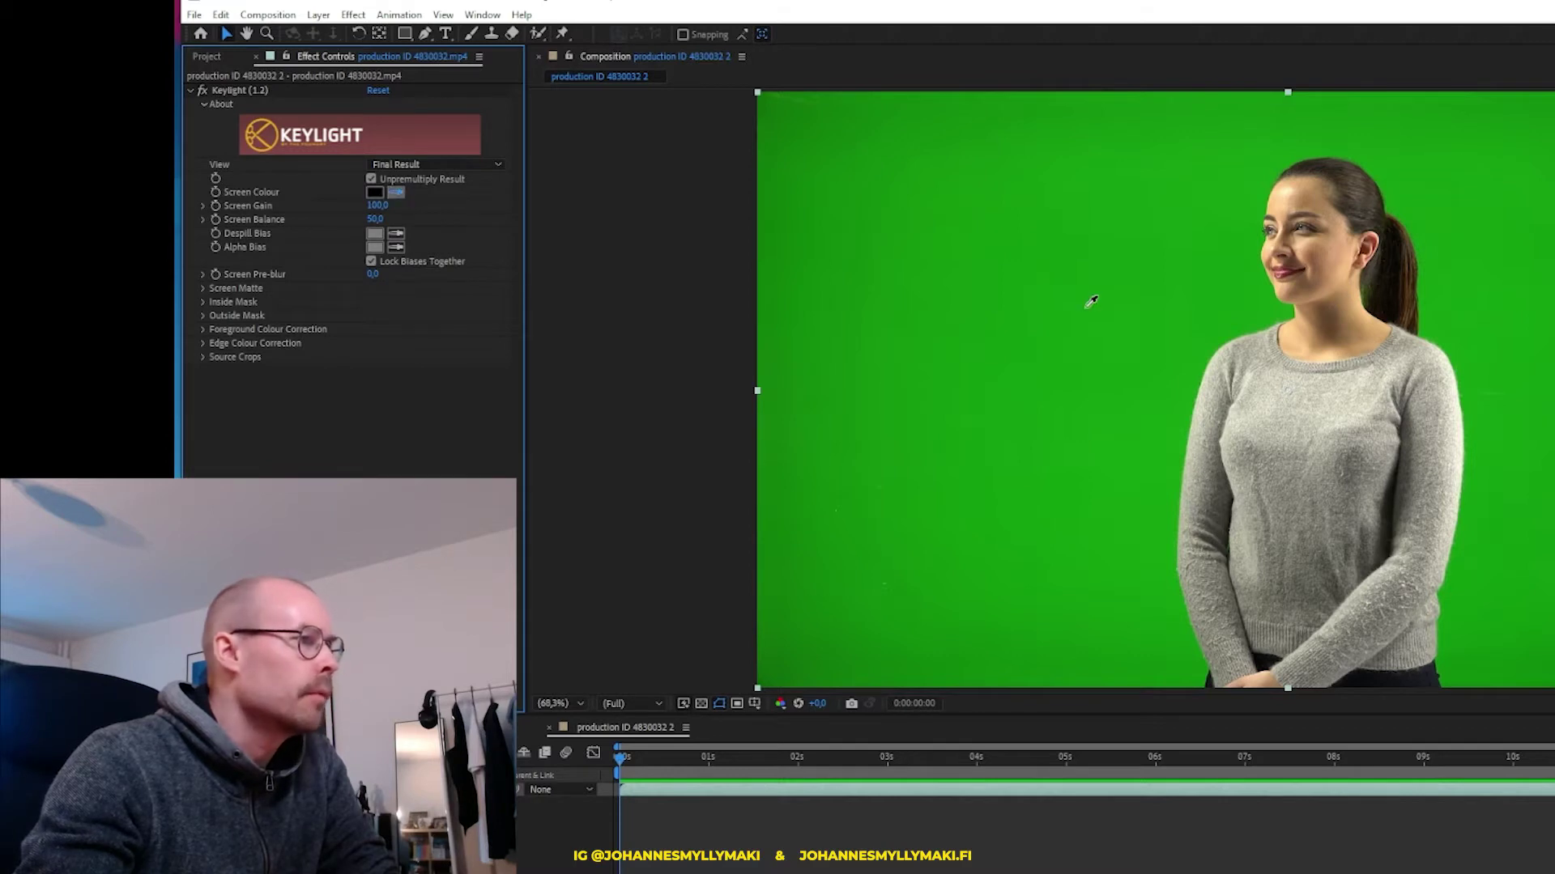
left_click(1134, 371)
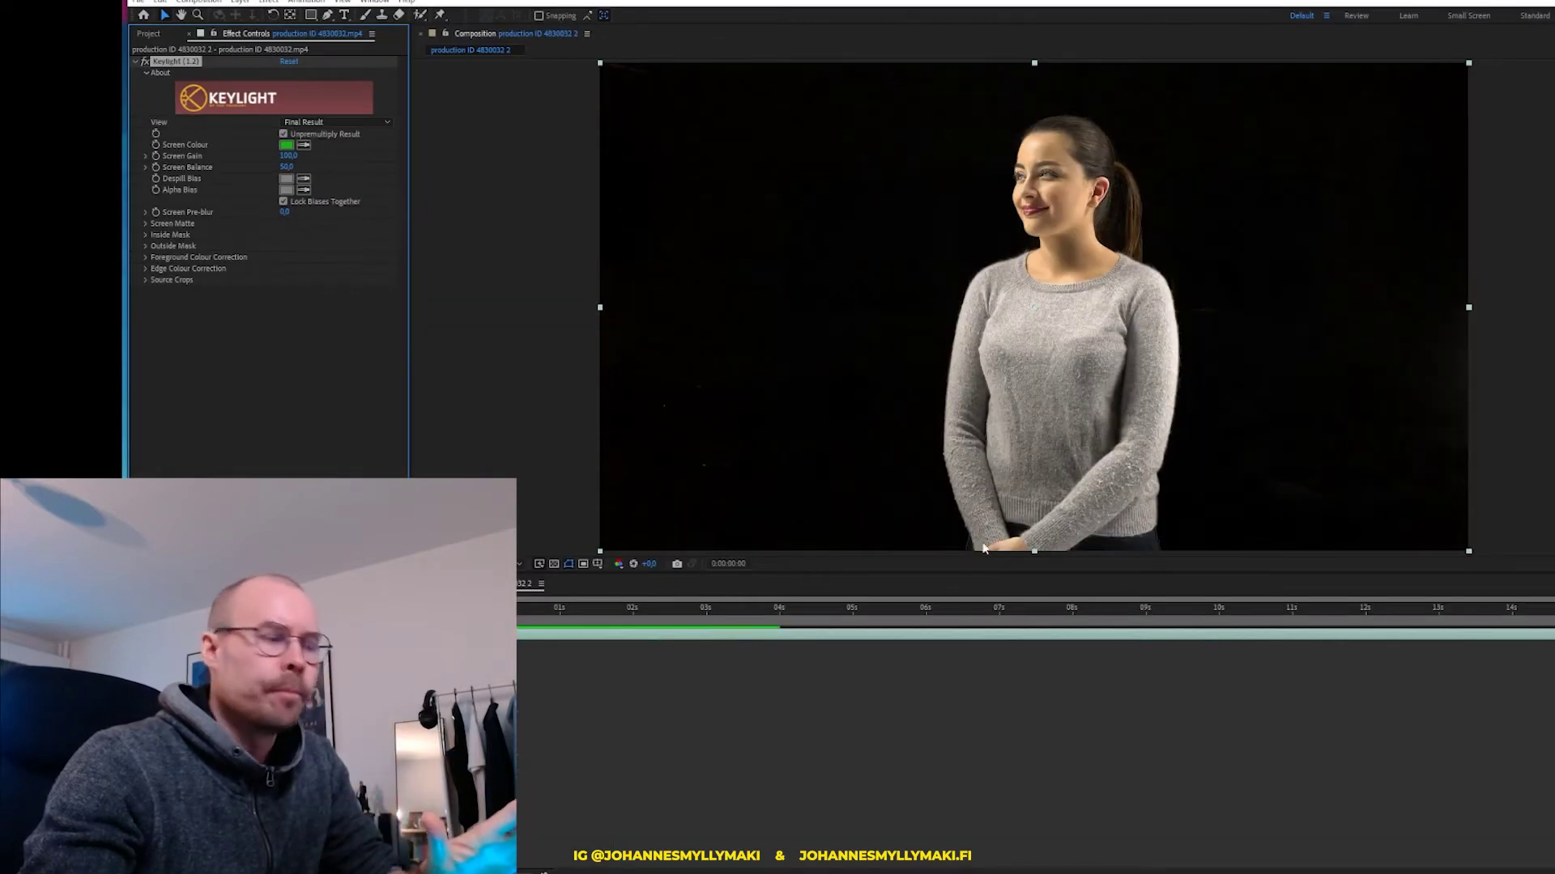
left_click(545, 612)
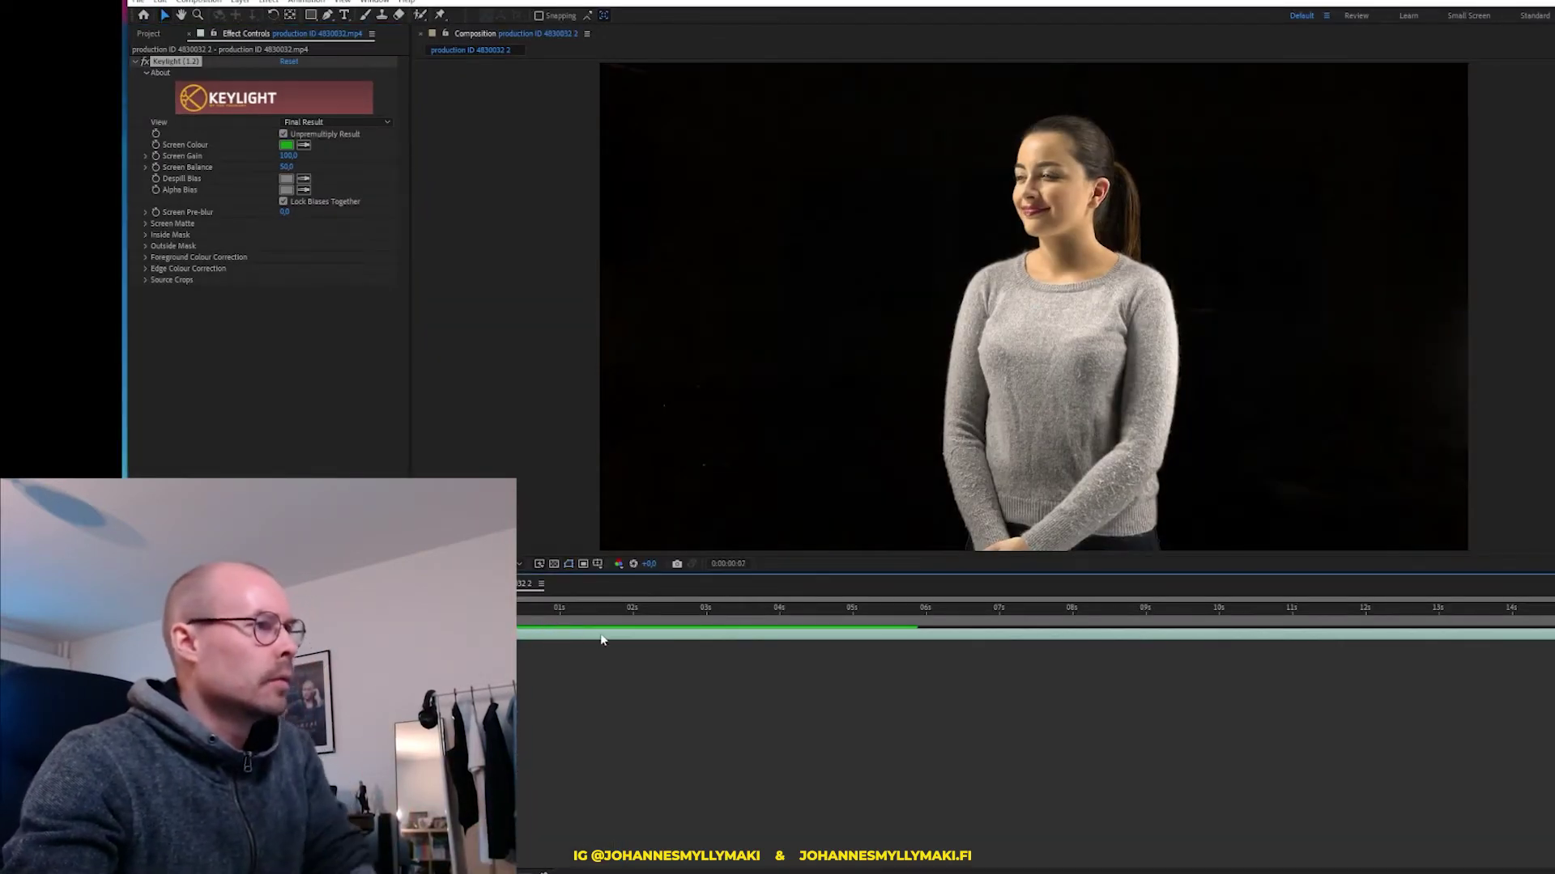
key("space")
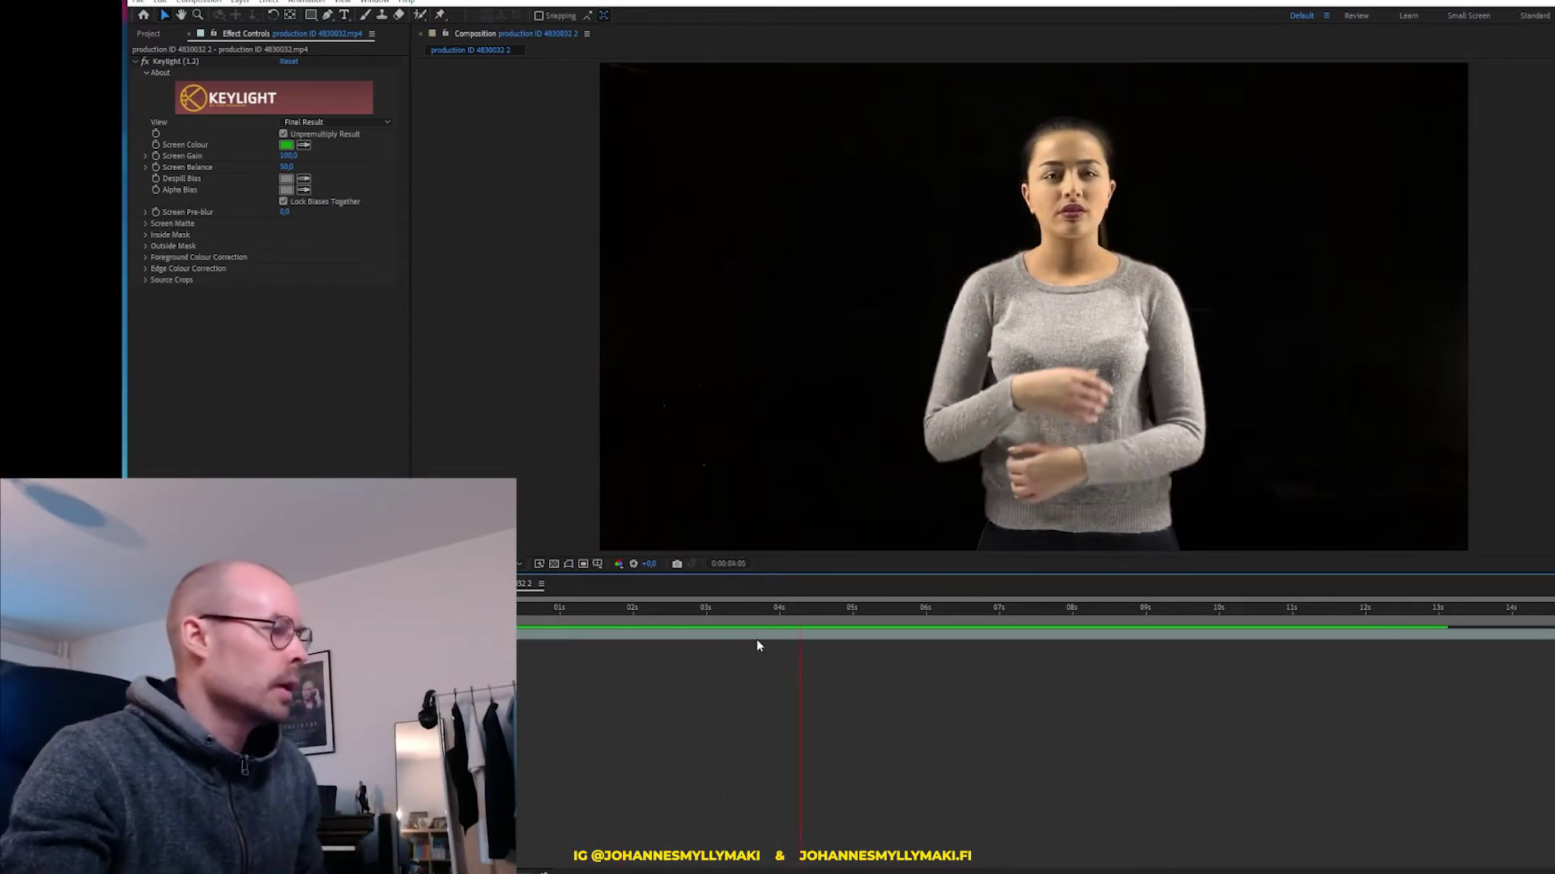
key("space")
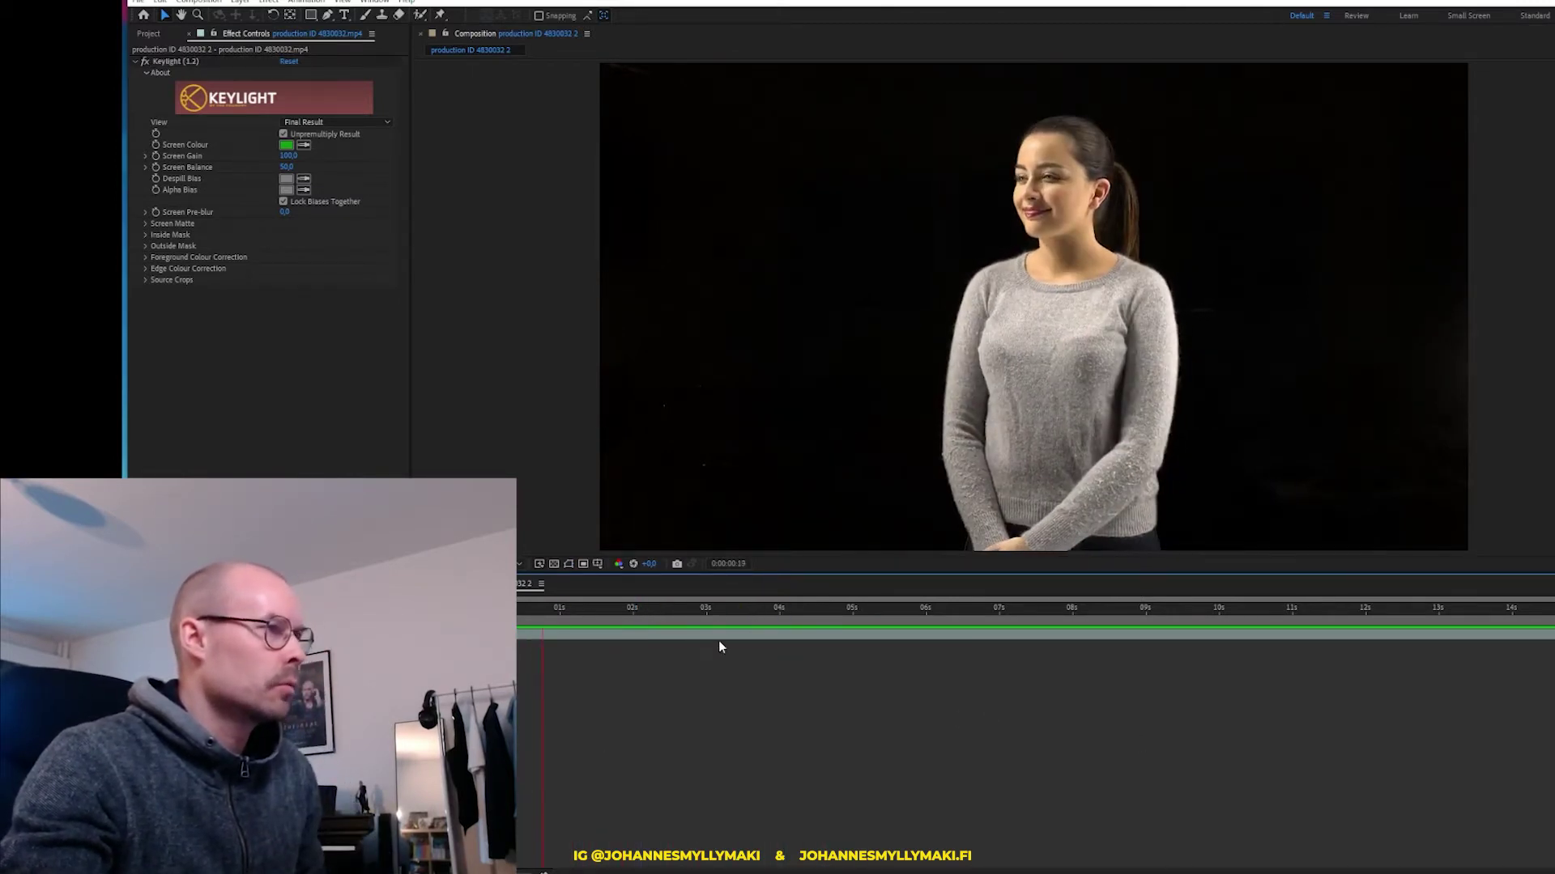
key("space")
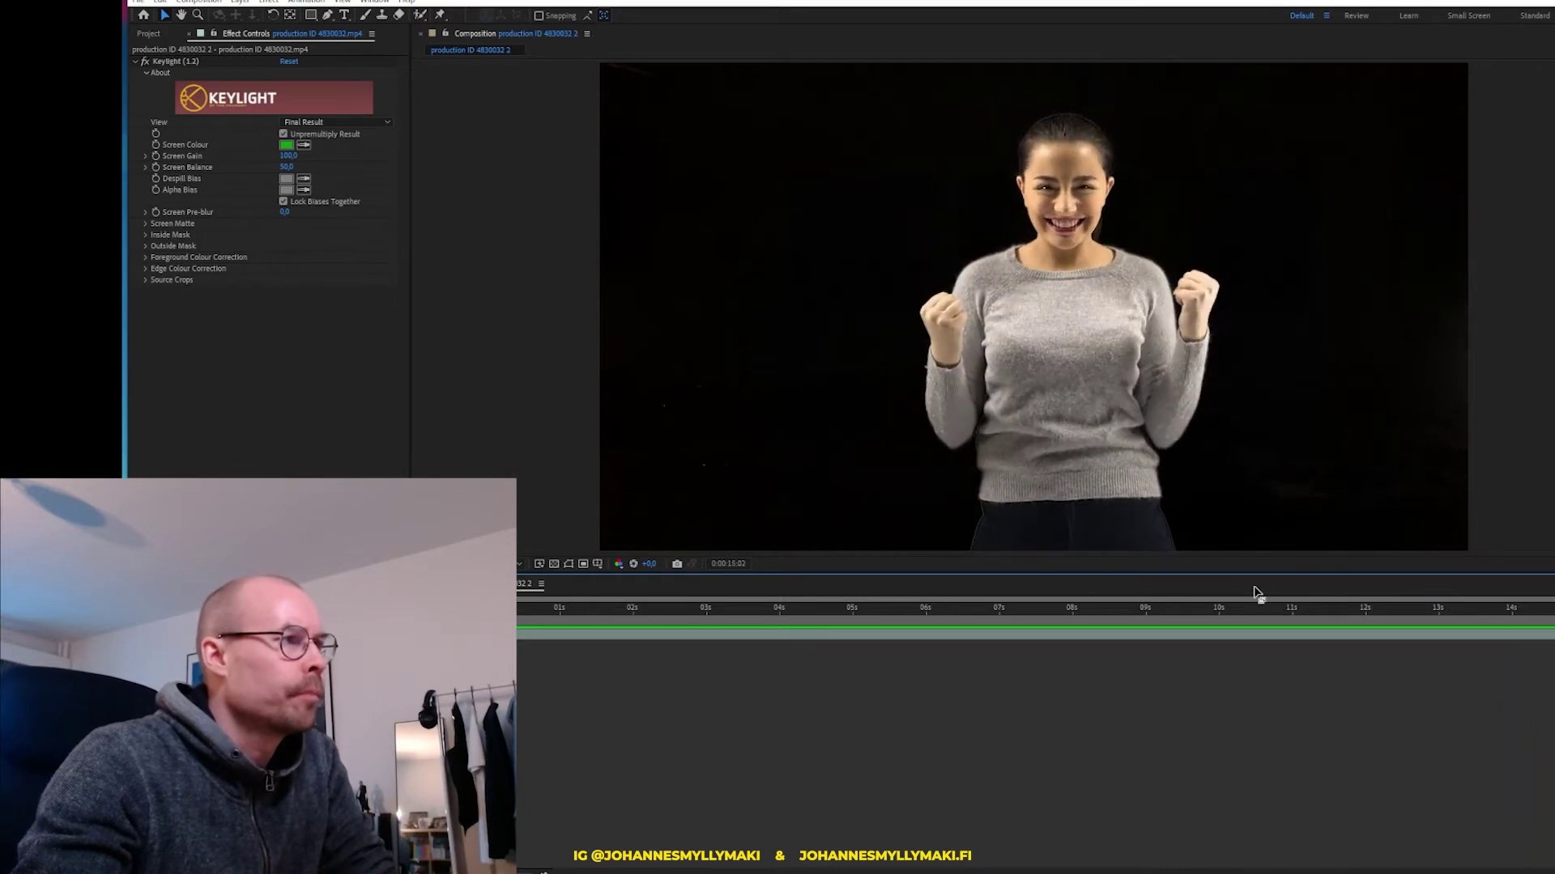
left_click_drag(1524, 607, 900, 607)
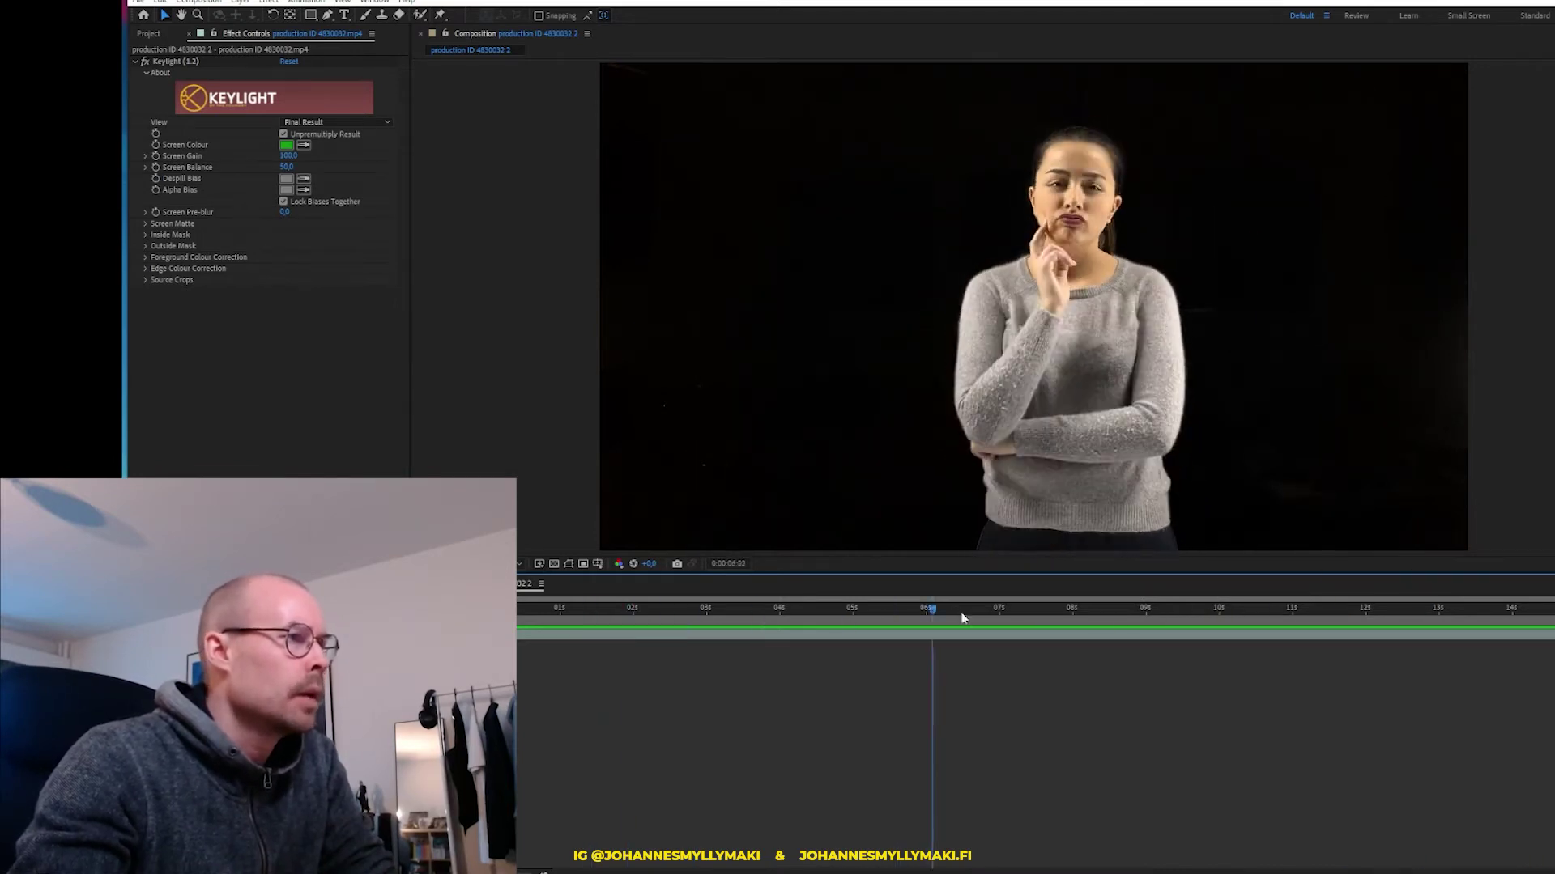
left_click(928, 467)
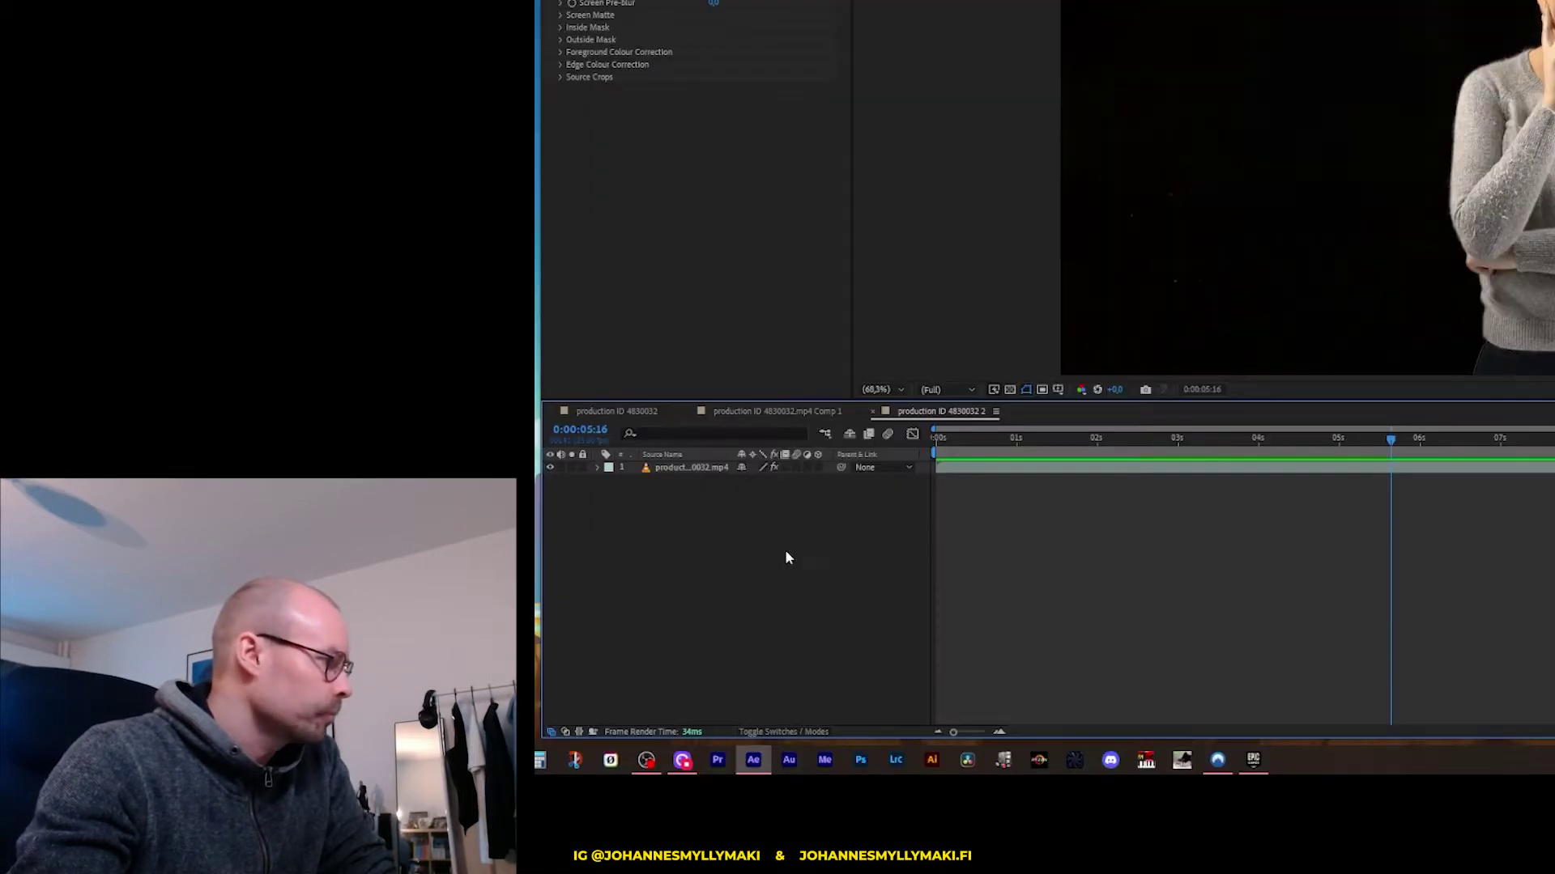
Add a white 1920×1080 solid, White Solid 2, and place it below the keyed video layer
right_click(742, 564)
mouse_move(792, 571)
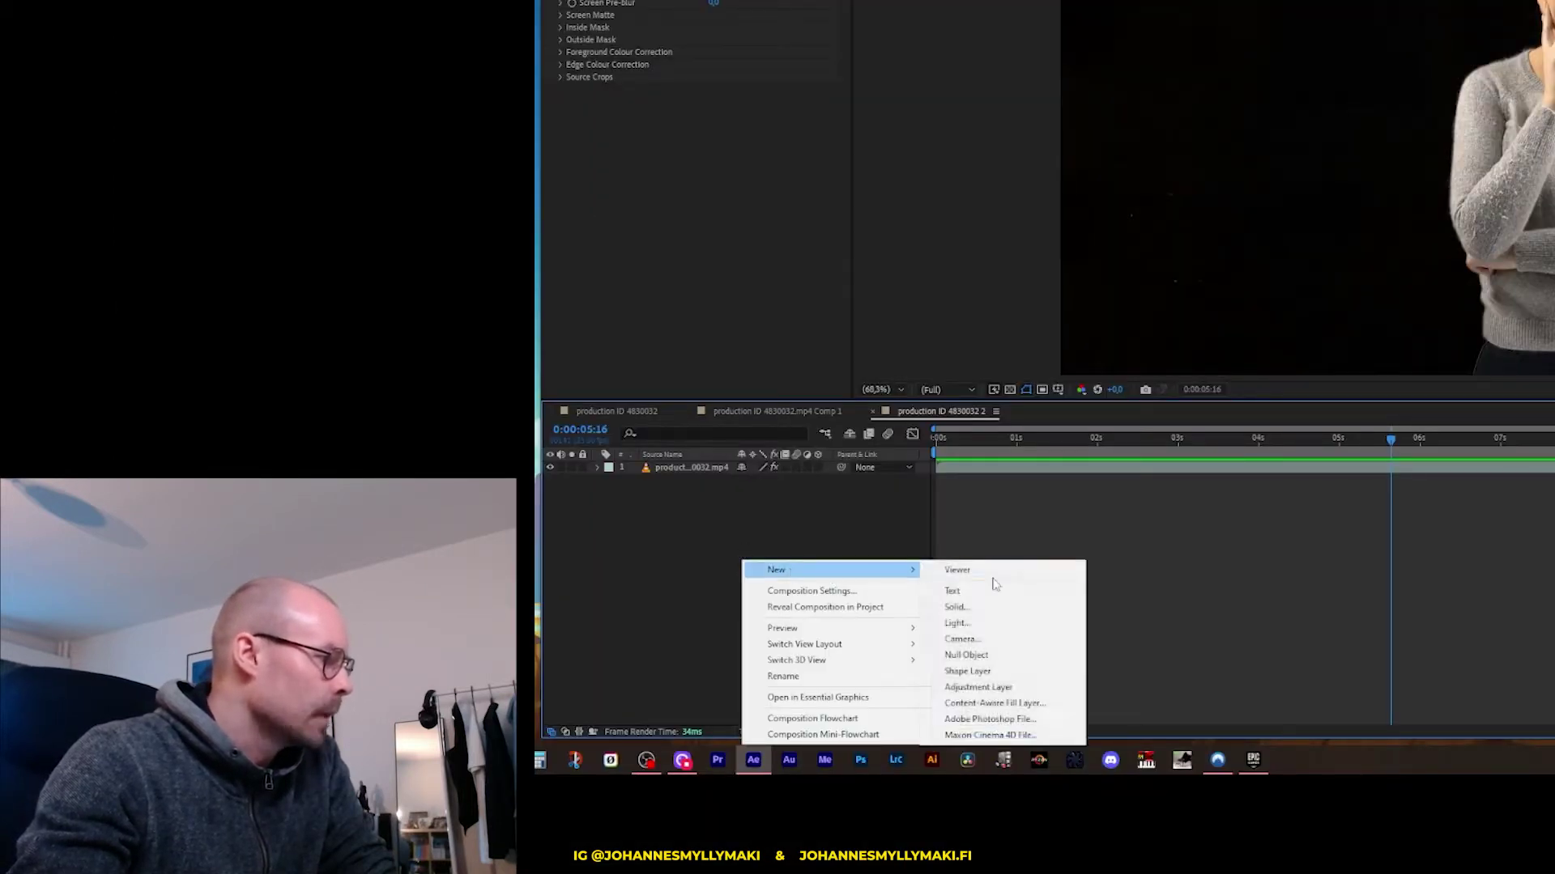
left_click(1001, 604)
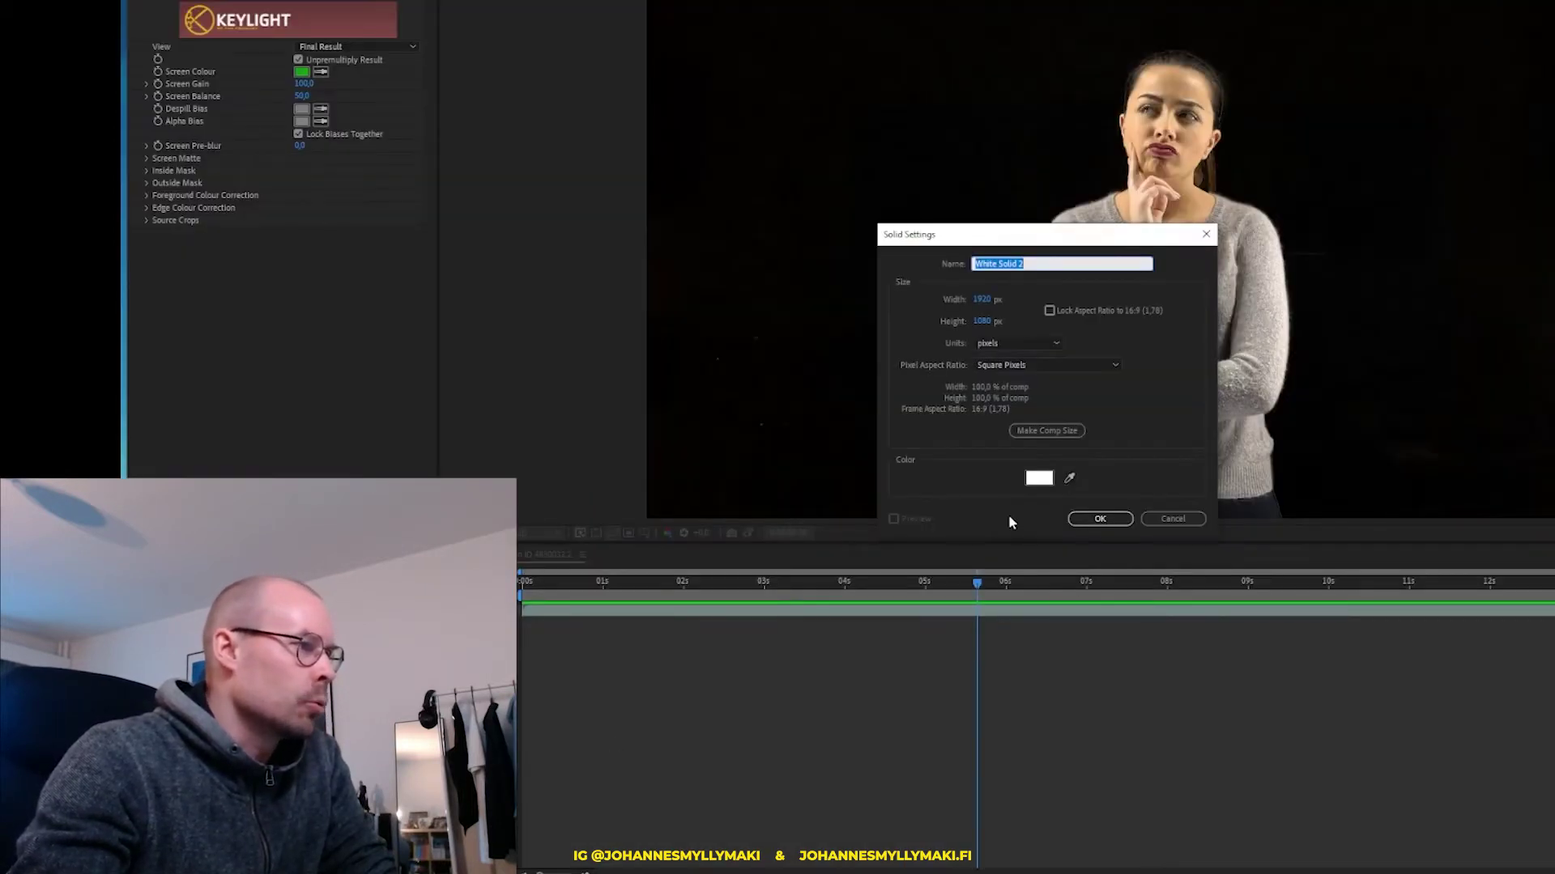
left_click(1037, 482)
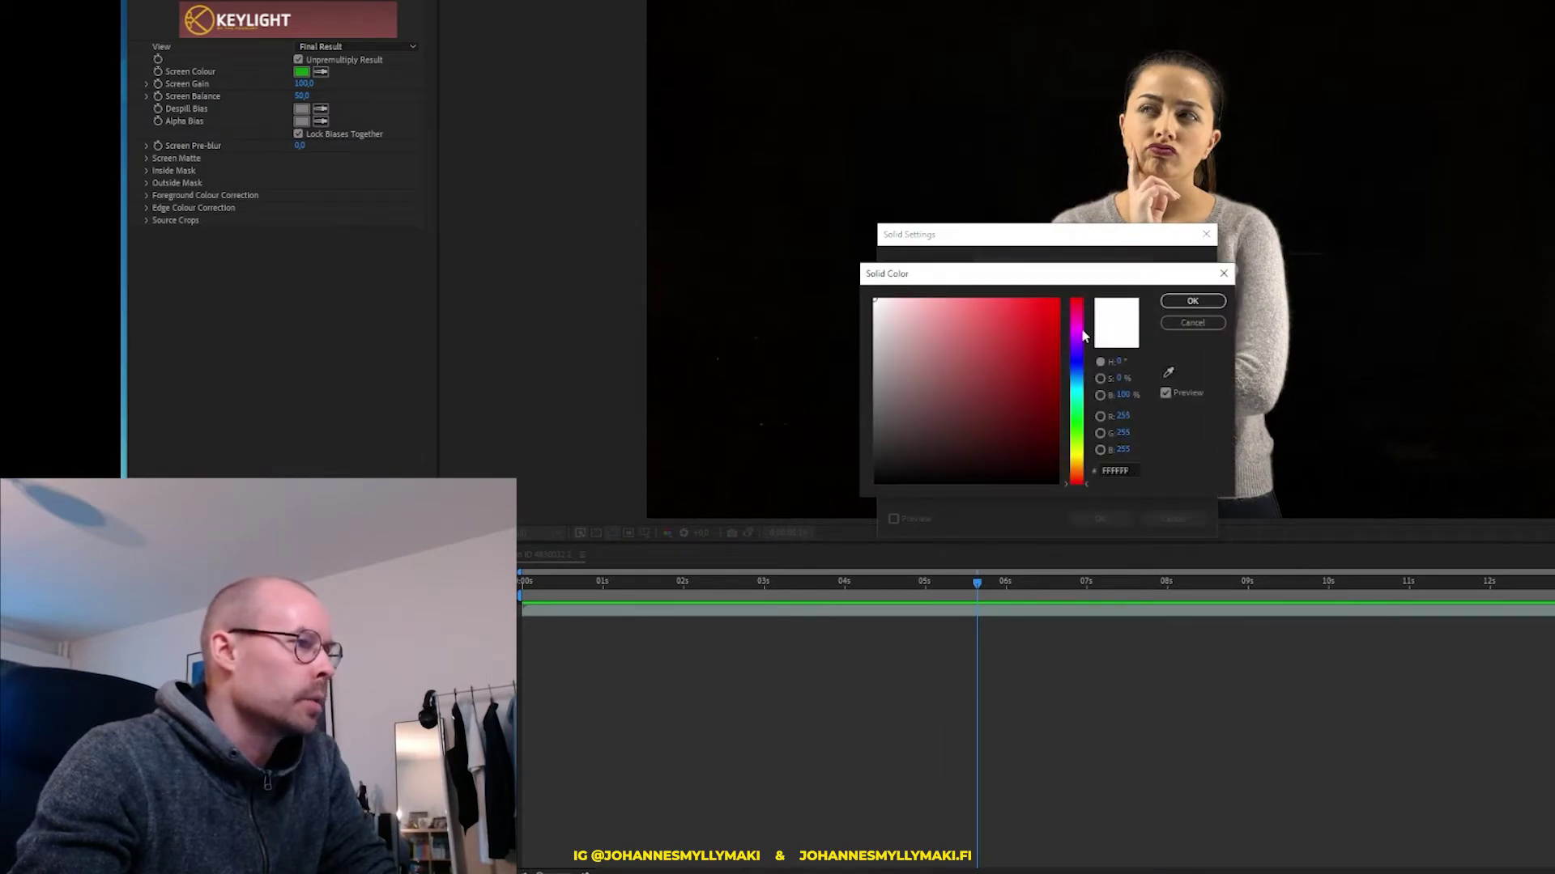
left_click(1199, 306)
left_click_drag(1049, 241, 808, 156)
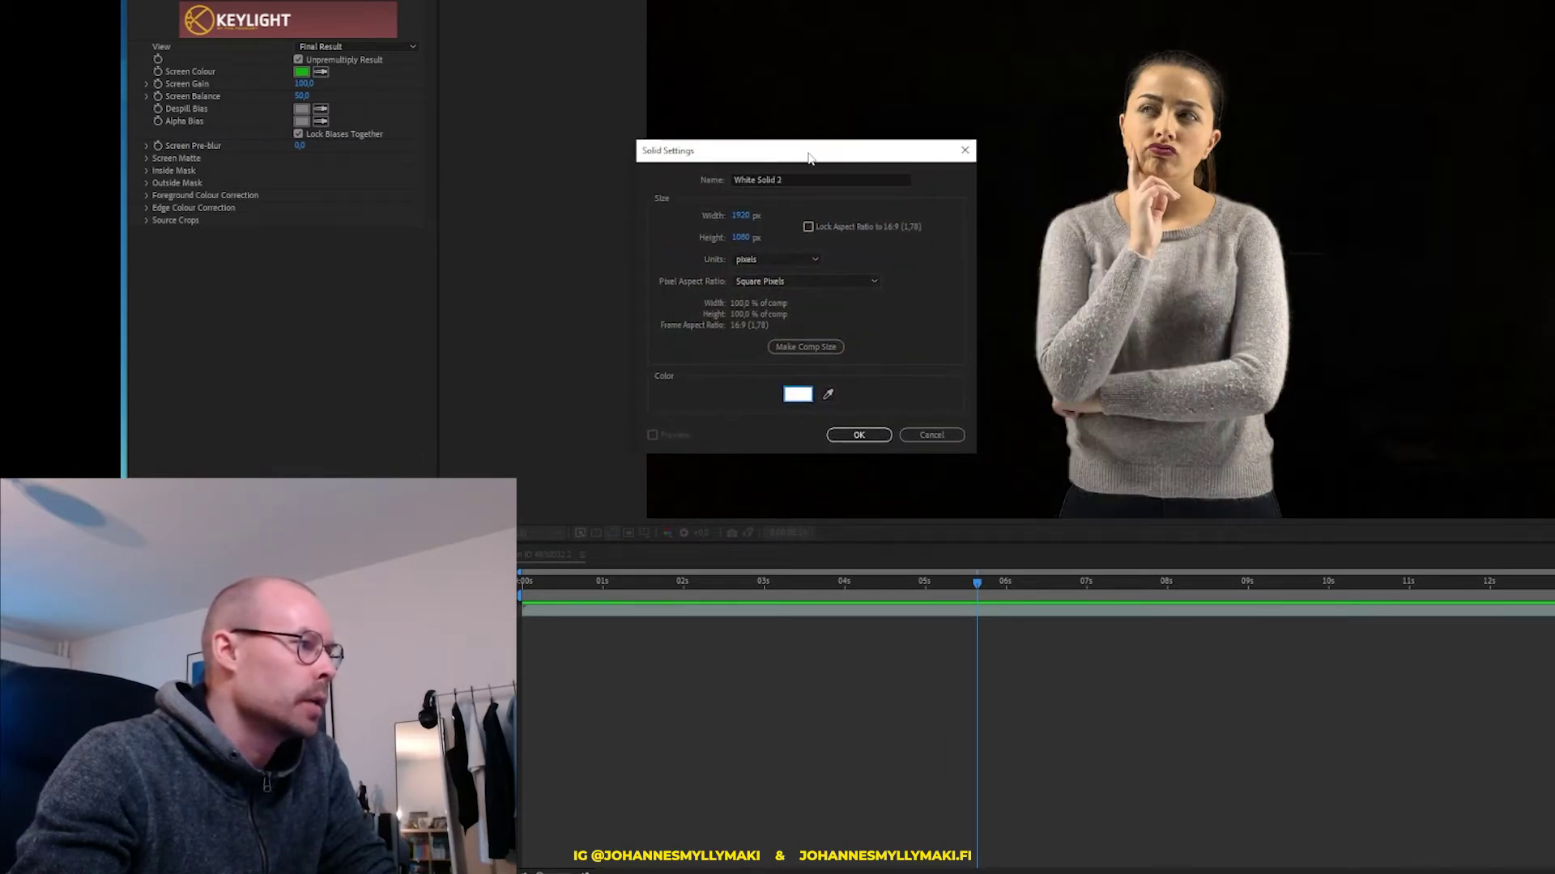
left_click(860, 437)
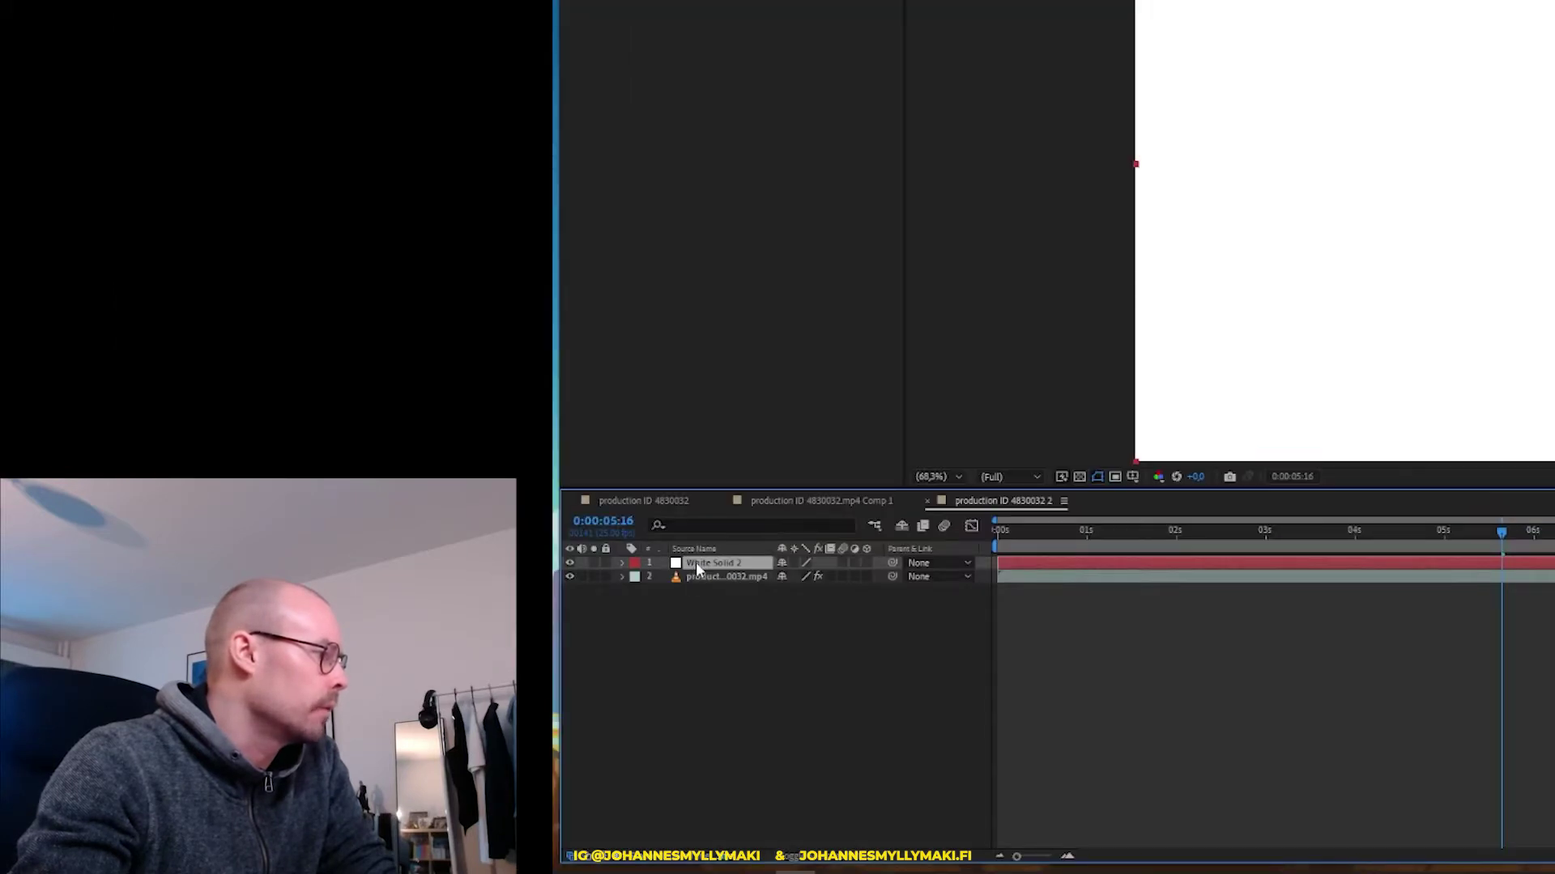
left_click_drag(696, 571, 699, 585)
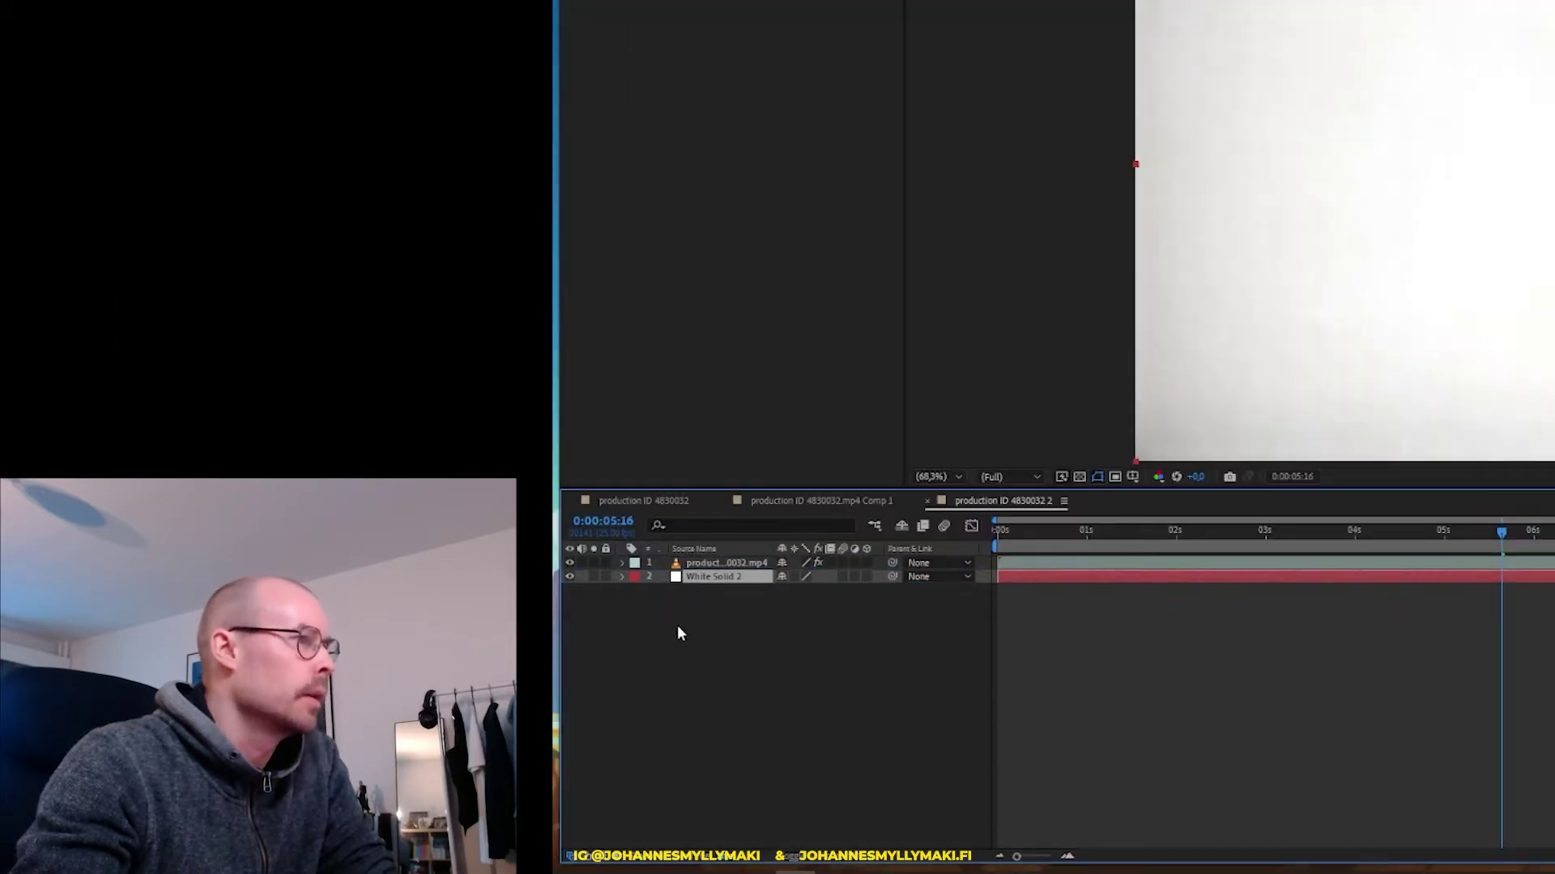
Bring up the Project panel and select video.mp4 in the footage list
left_click(1329, 679)
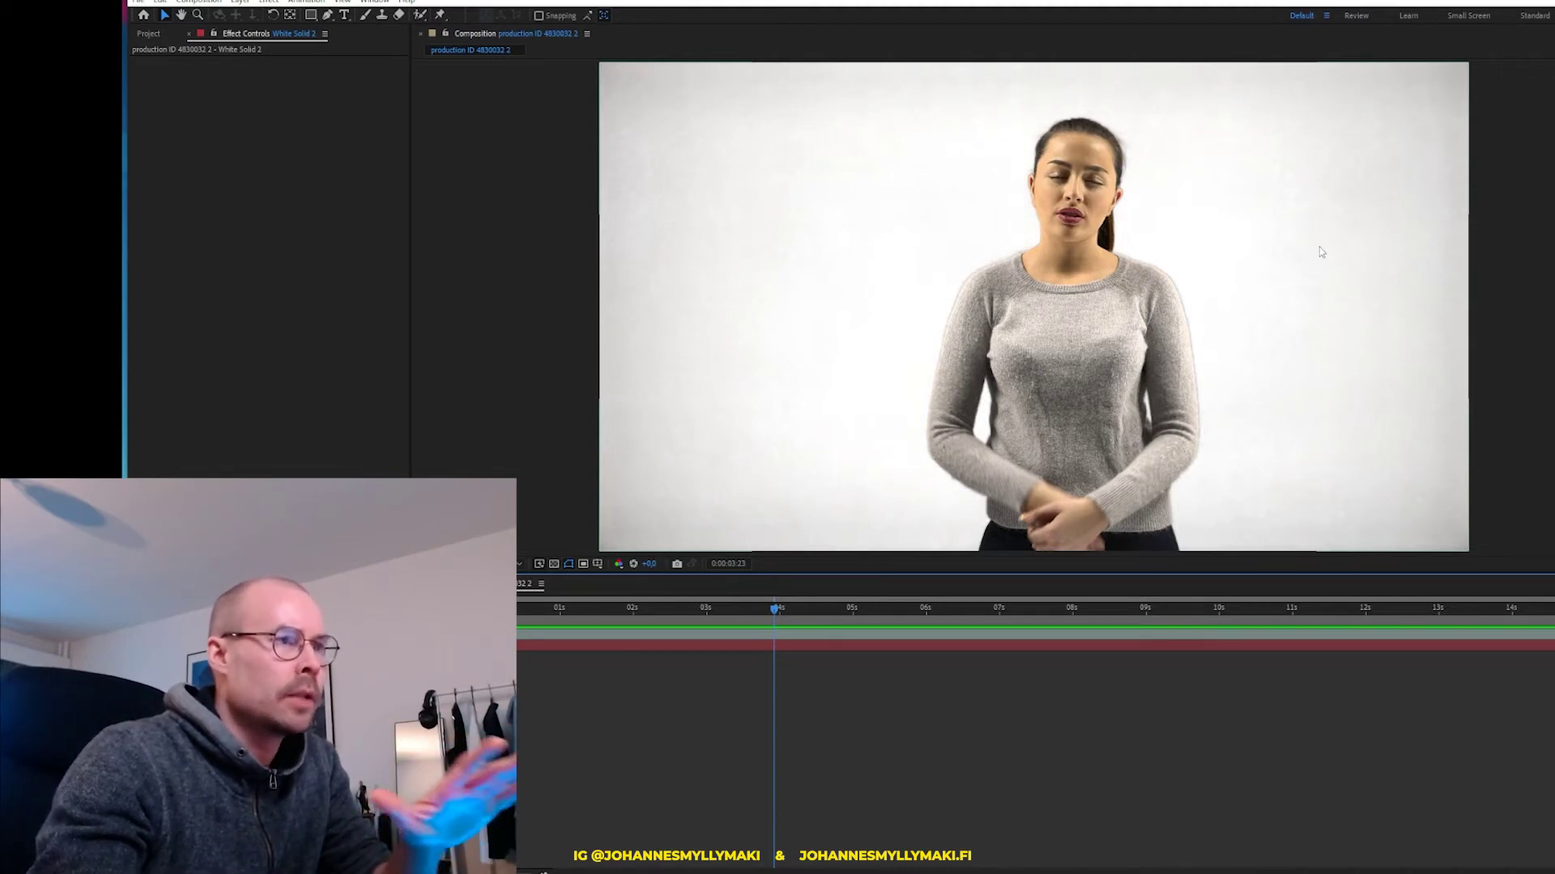
key("ctrl+0")
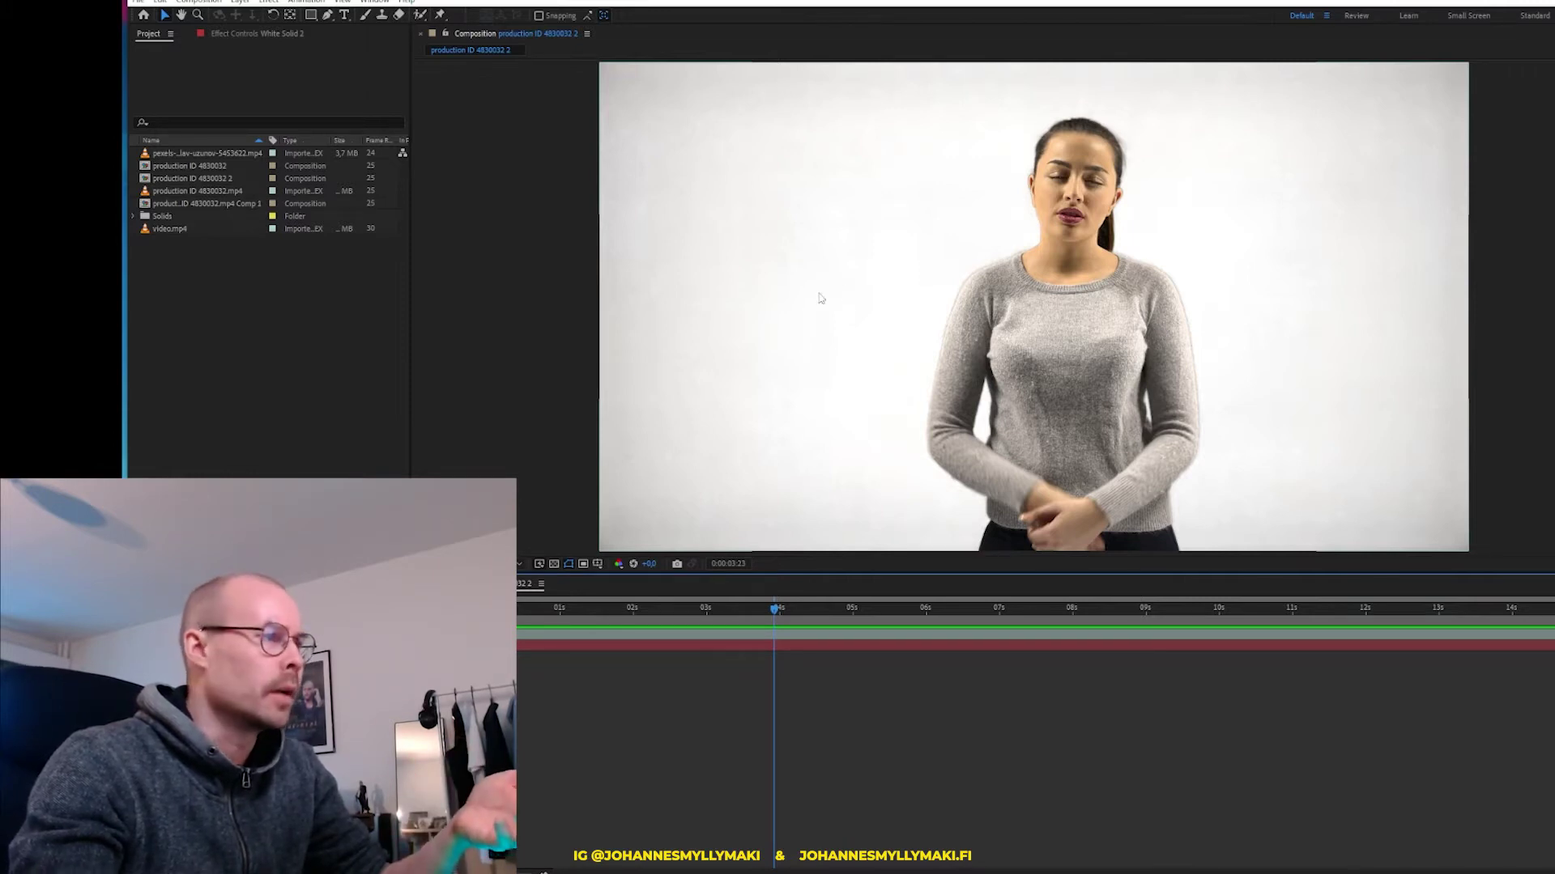
left_click(227, 310)
left_click(167, 230)
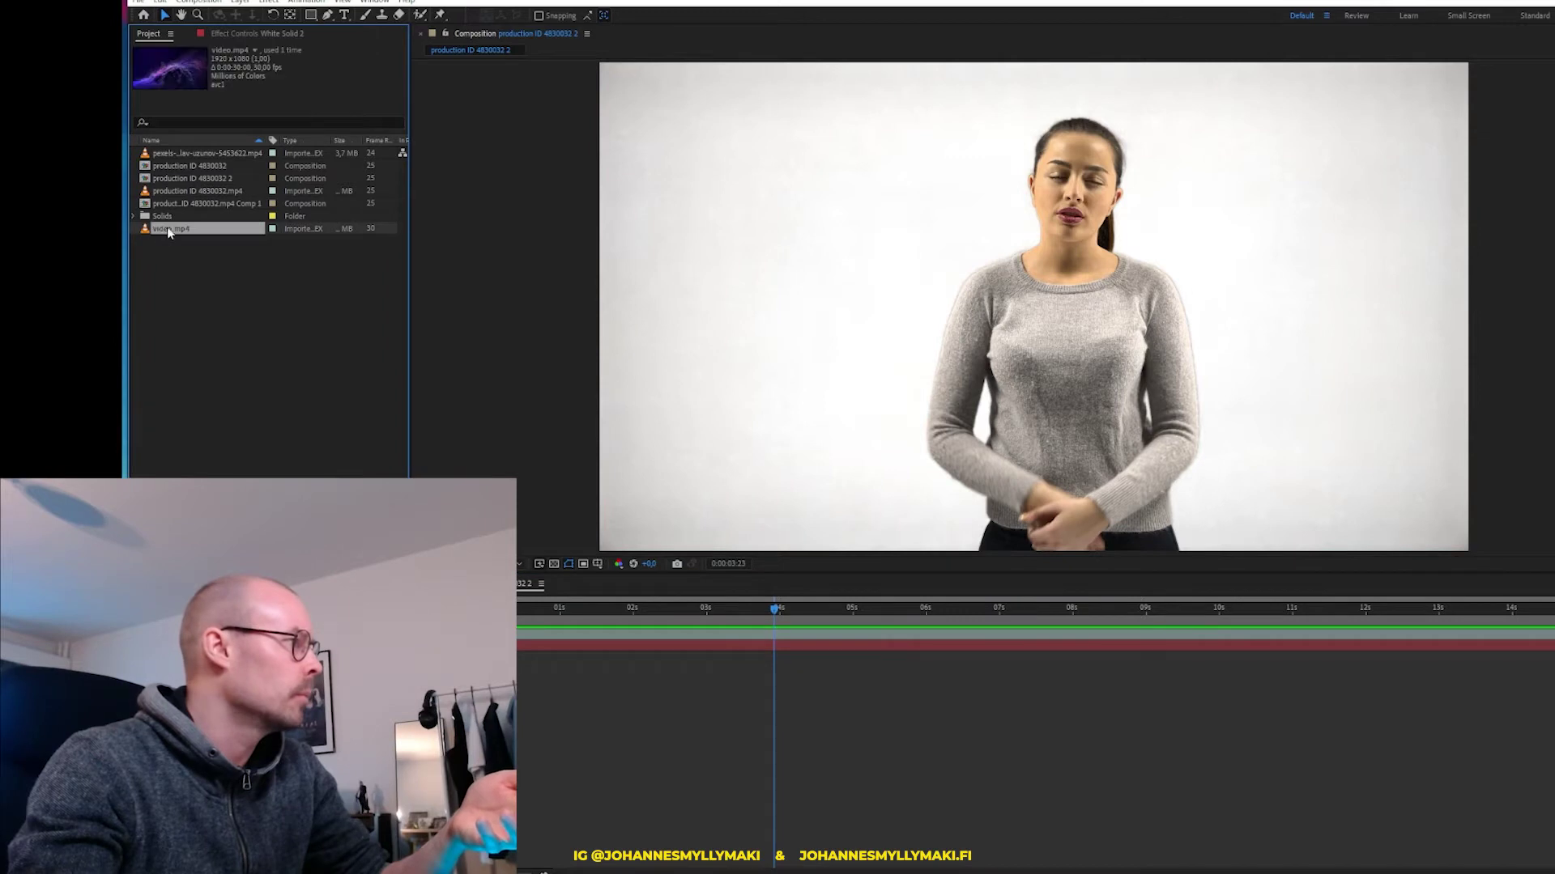
Add video.mp4 under the keyed woman and preview her over the purple particles
left_click_drag(166, 230, 225, 647)
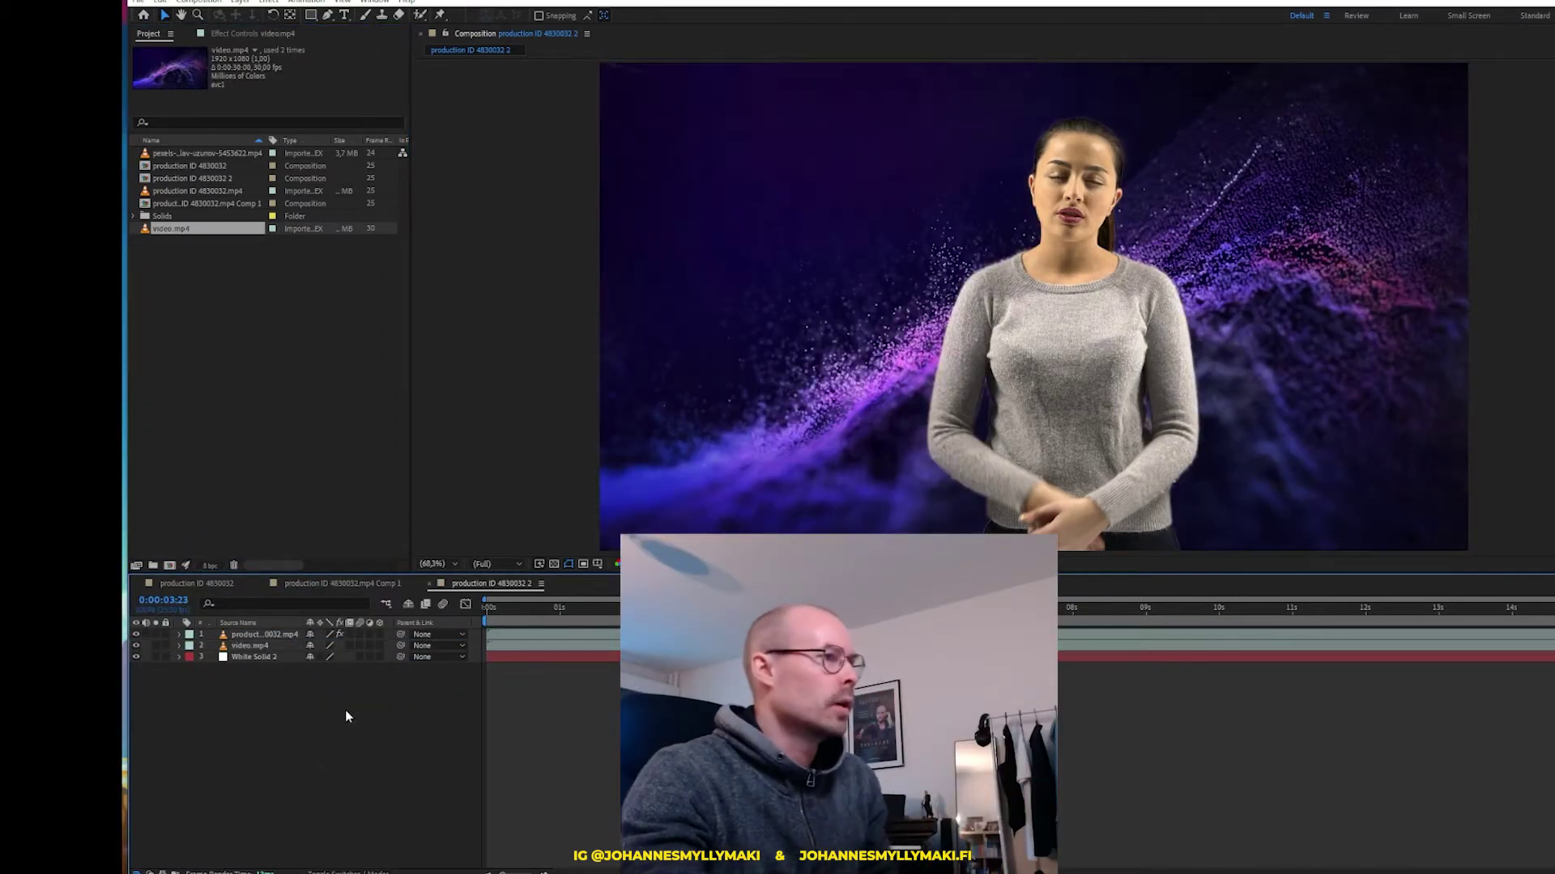
key("space")
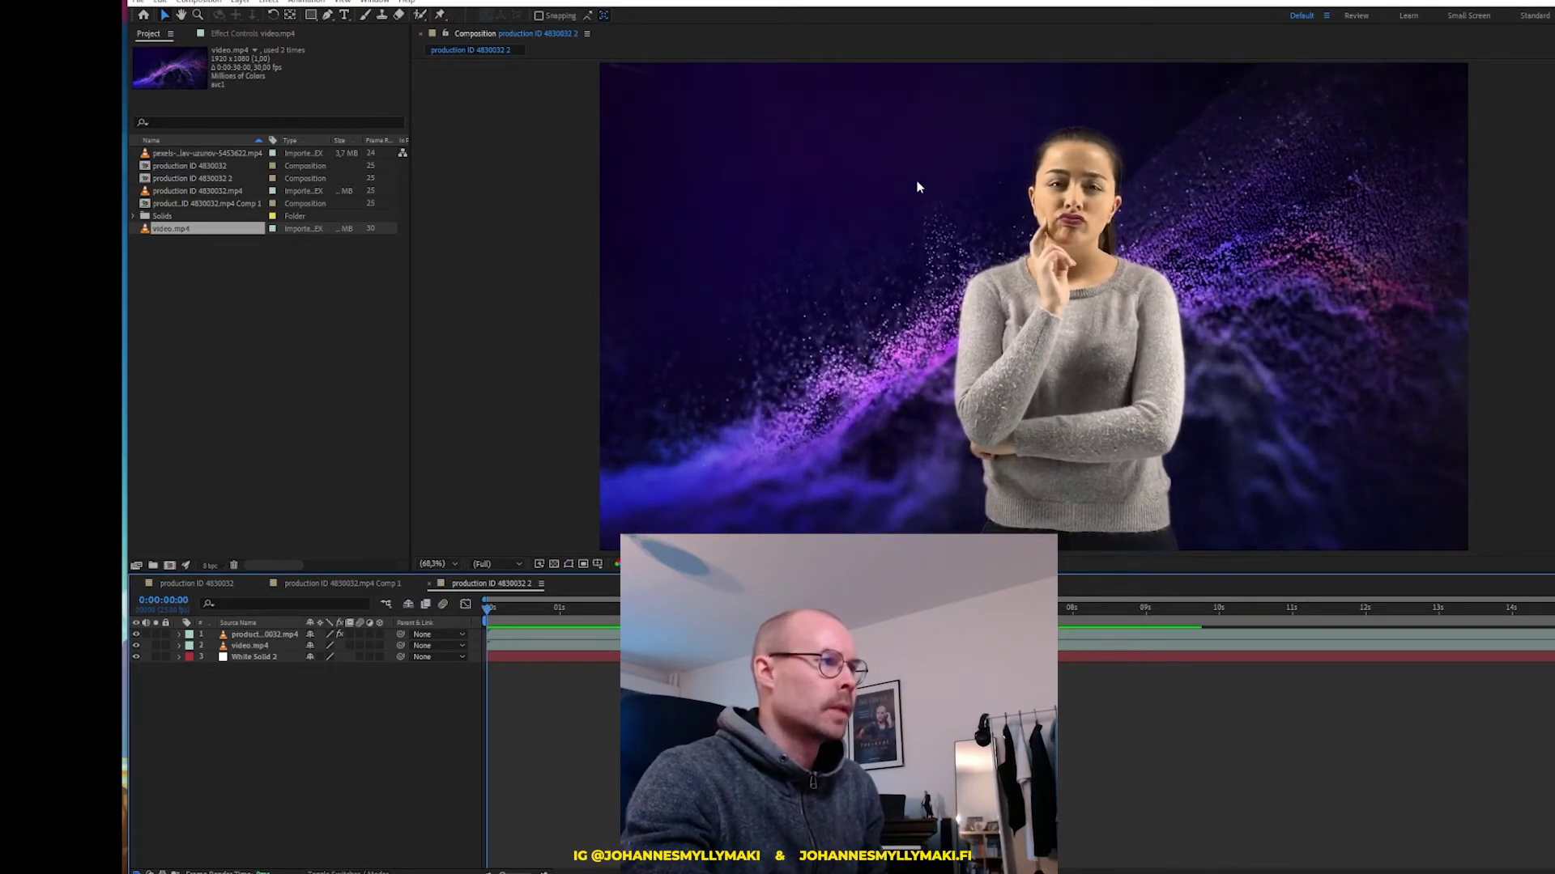
left_click(177, 154)
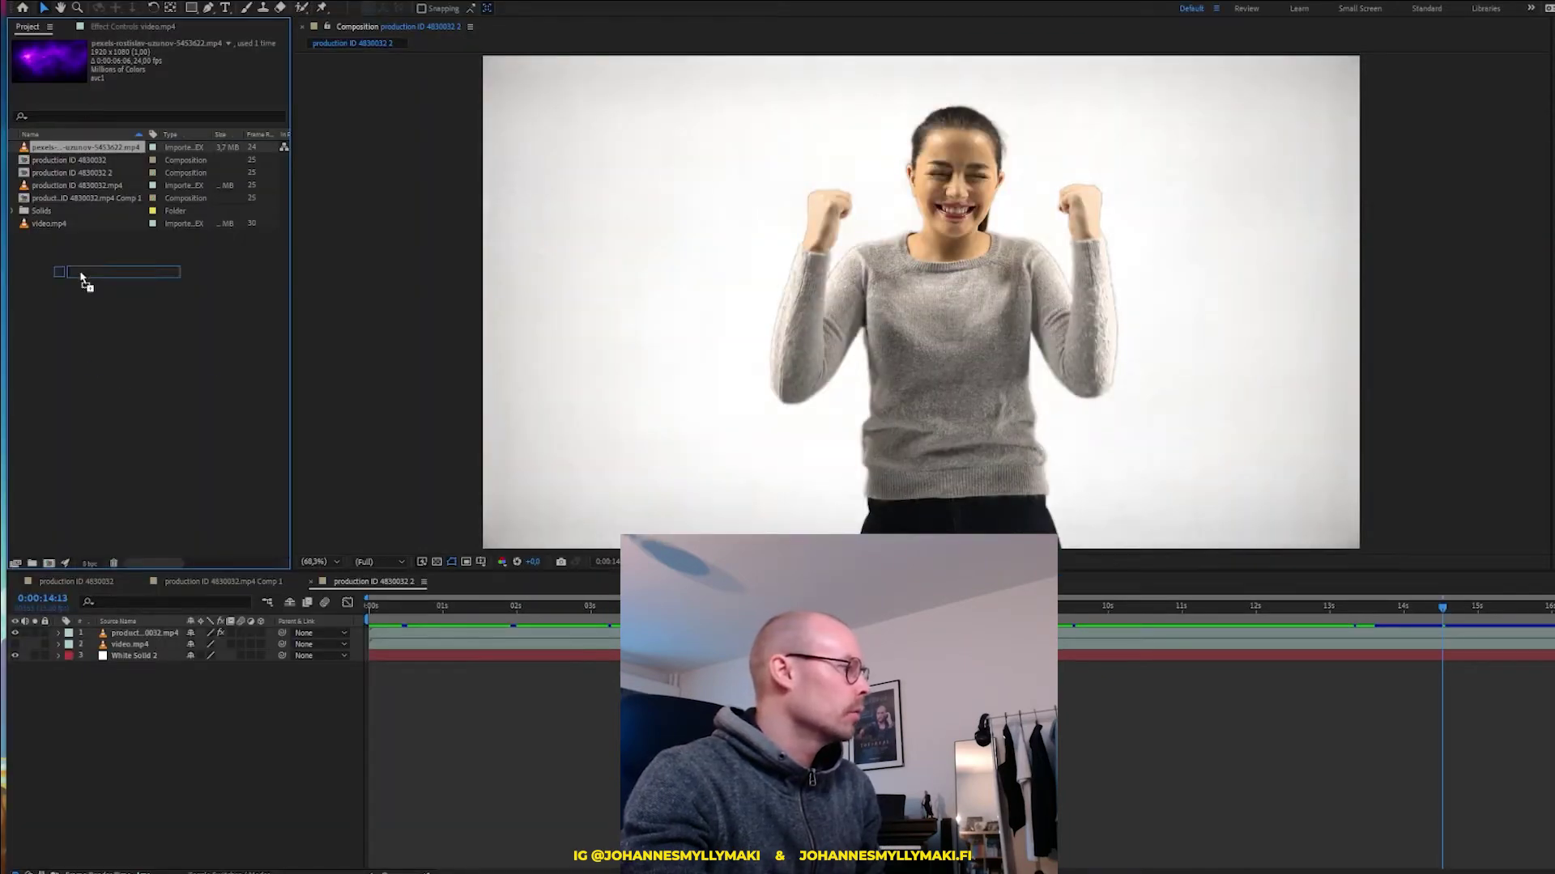
Add the pexels clip as layer 2 under the woman and preview it from the start
left_click_drag(81, 277, 114, 639)
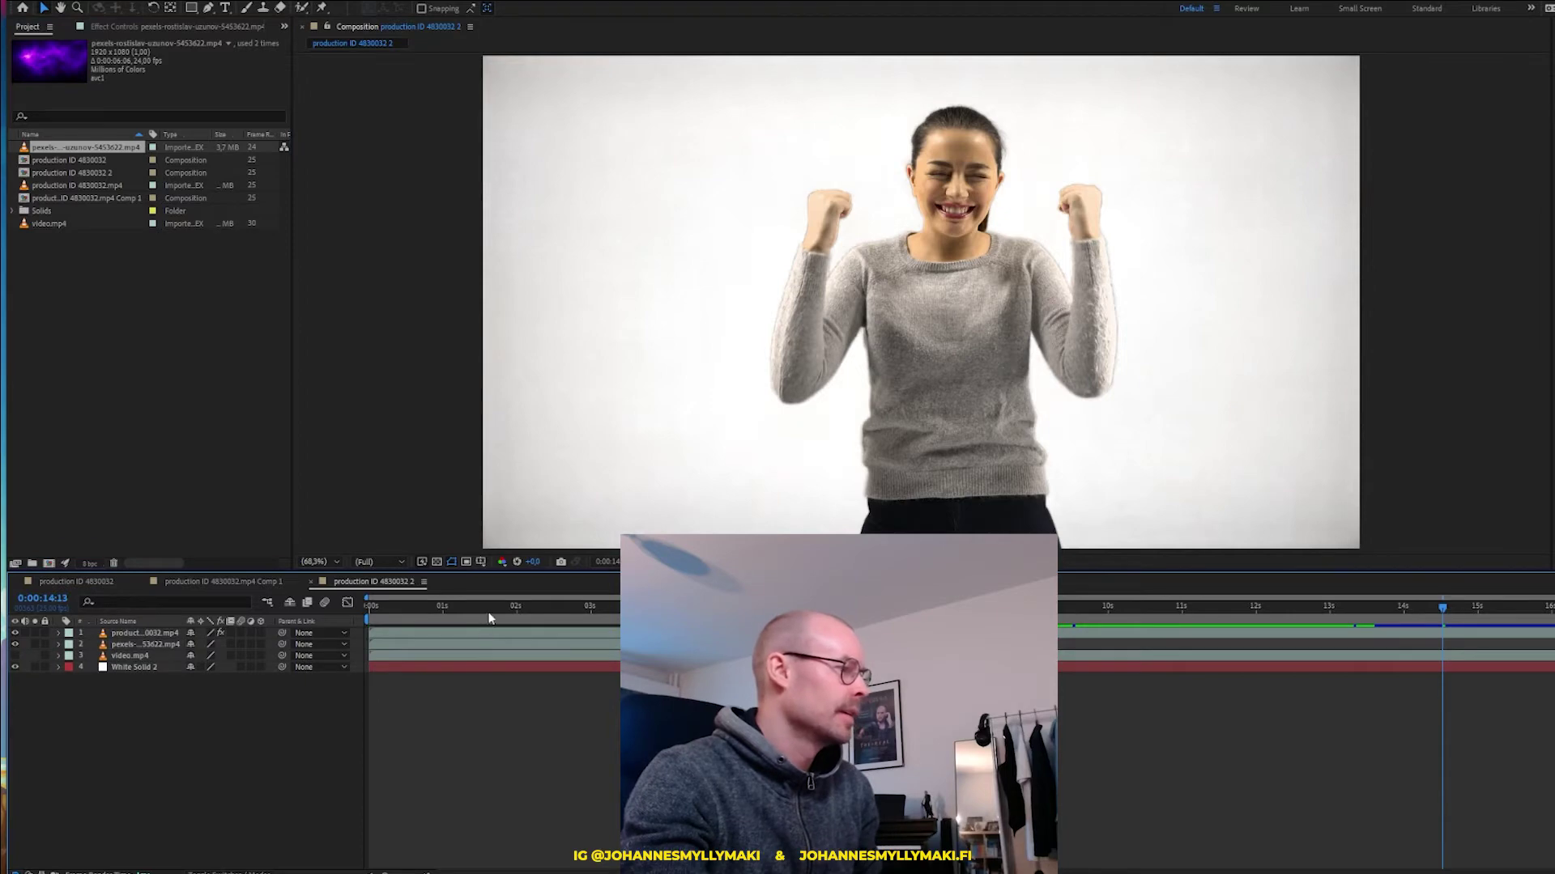
key("Home")
key("space")
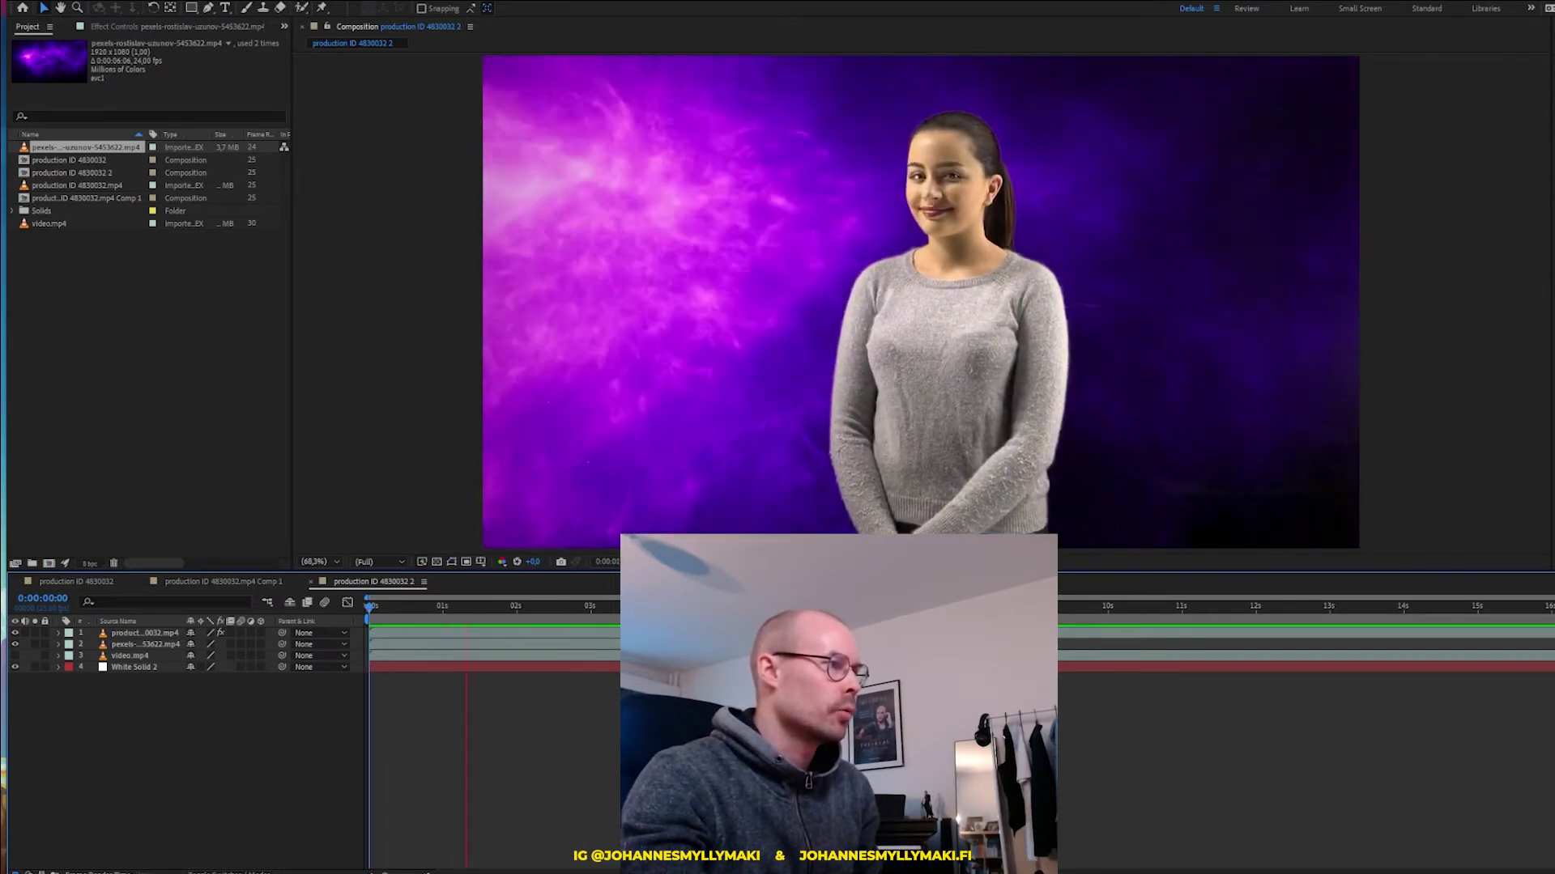
key("space")
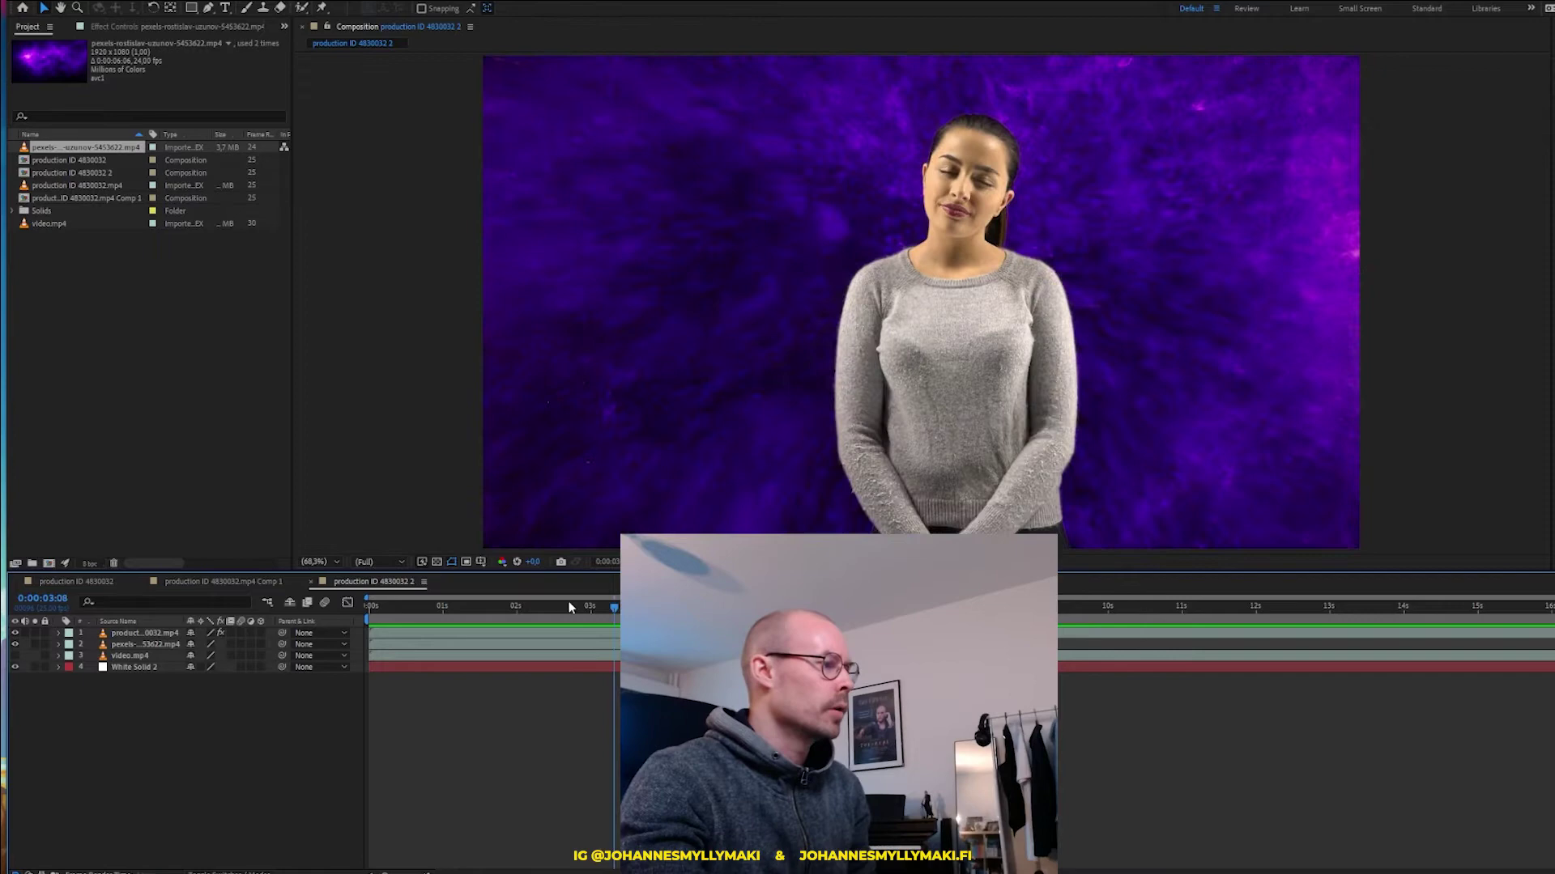
Hide the pexels layer, then delete both the pexels and video.mp4 layers
key("Home")
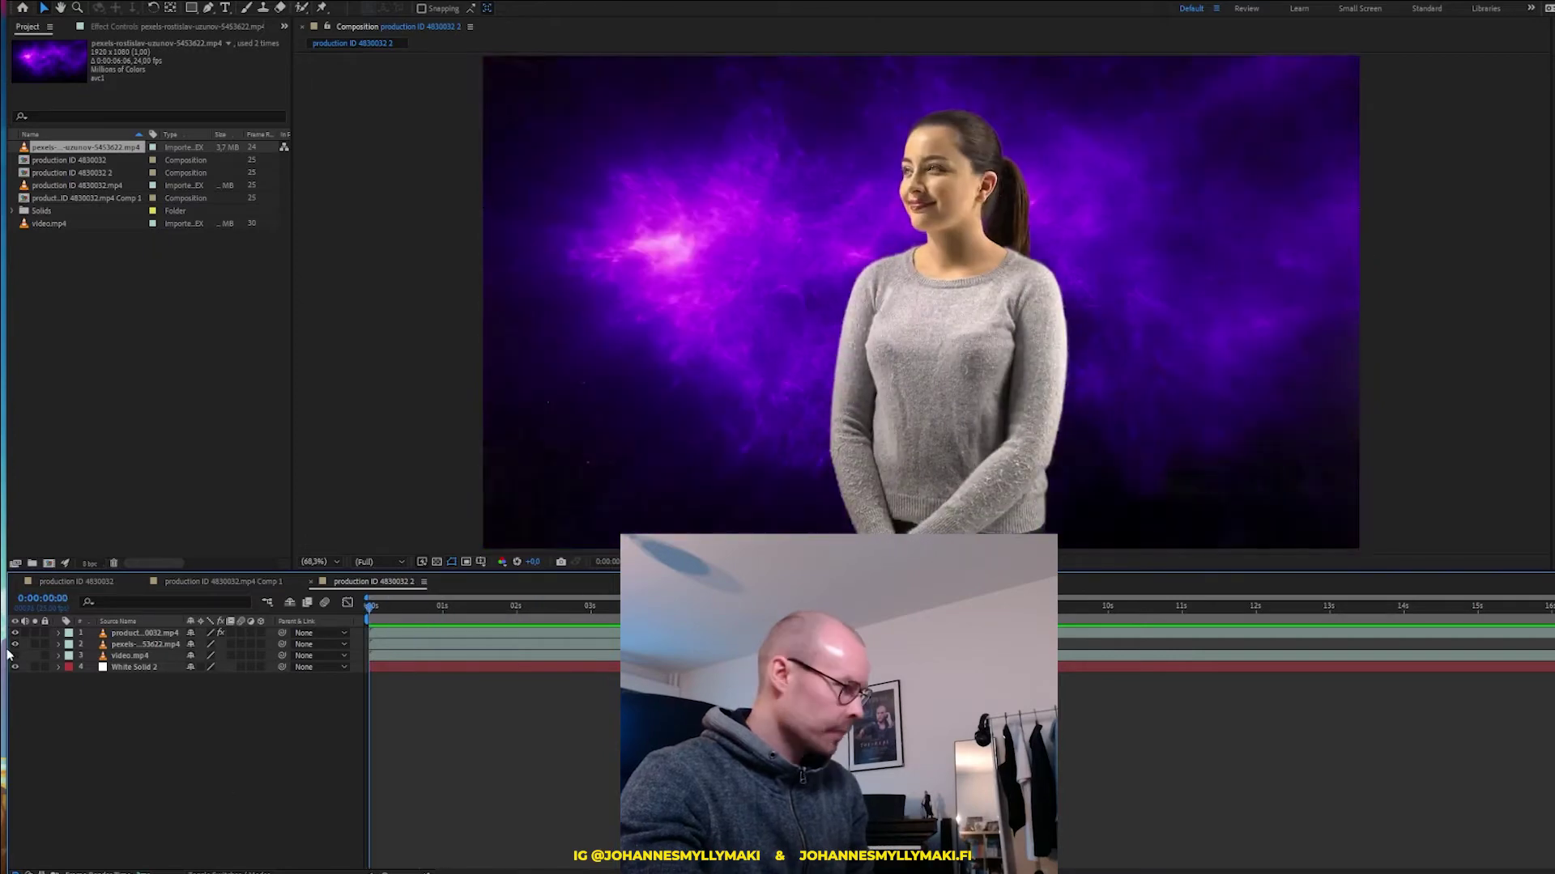
left_click(15, 643)
left_click(123, 645)
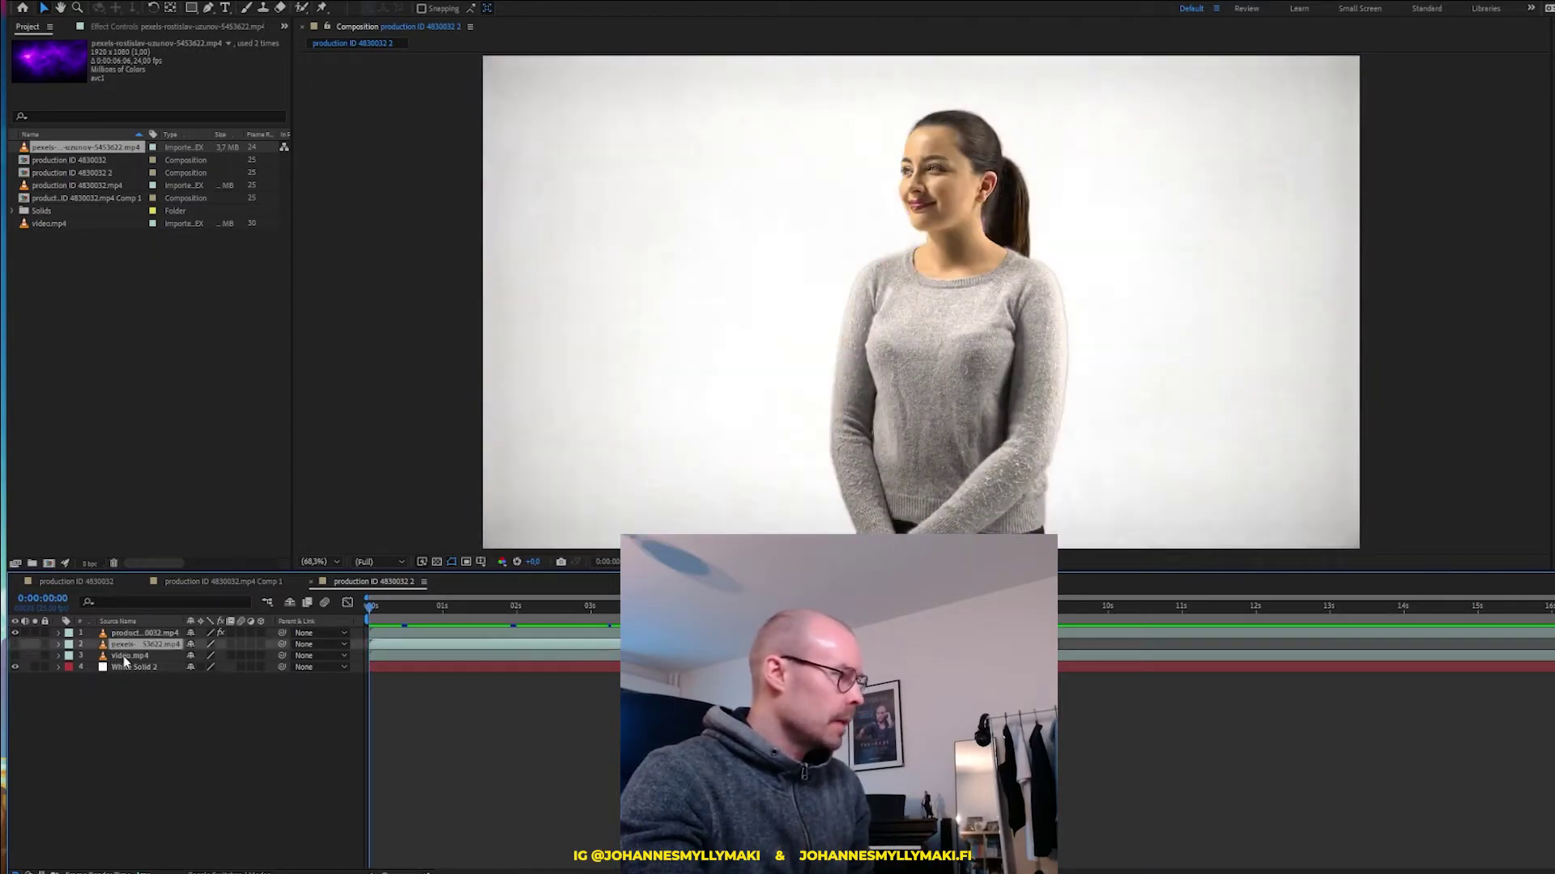
left_click(124, 658, "shift")
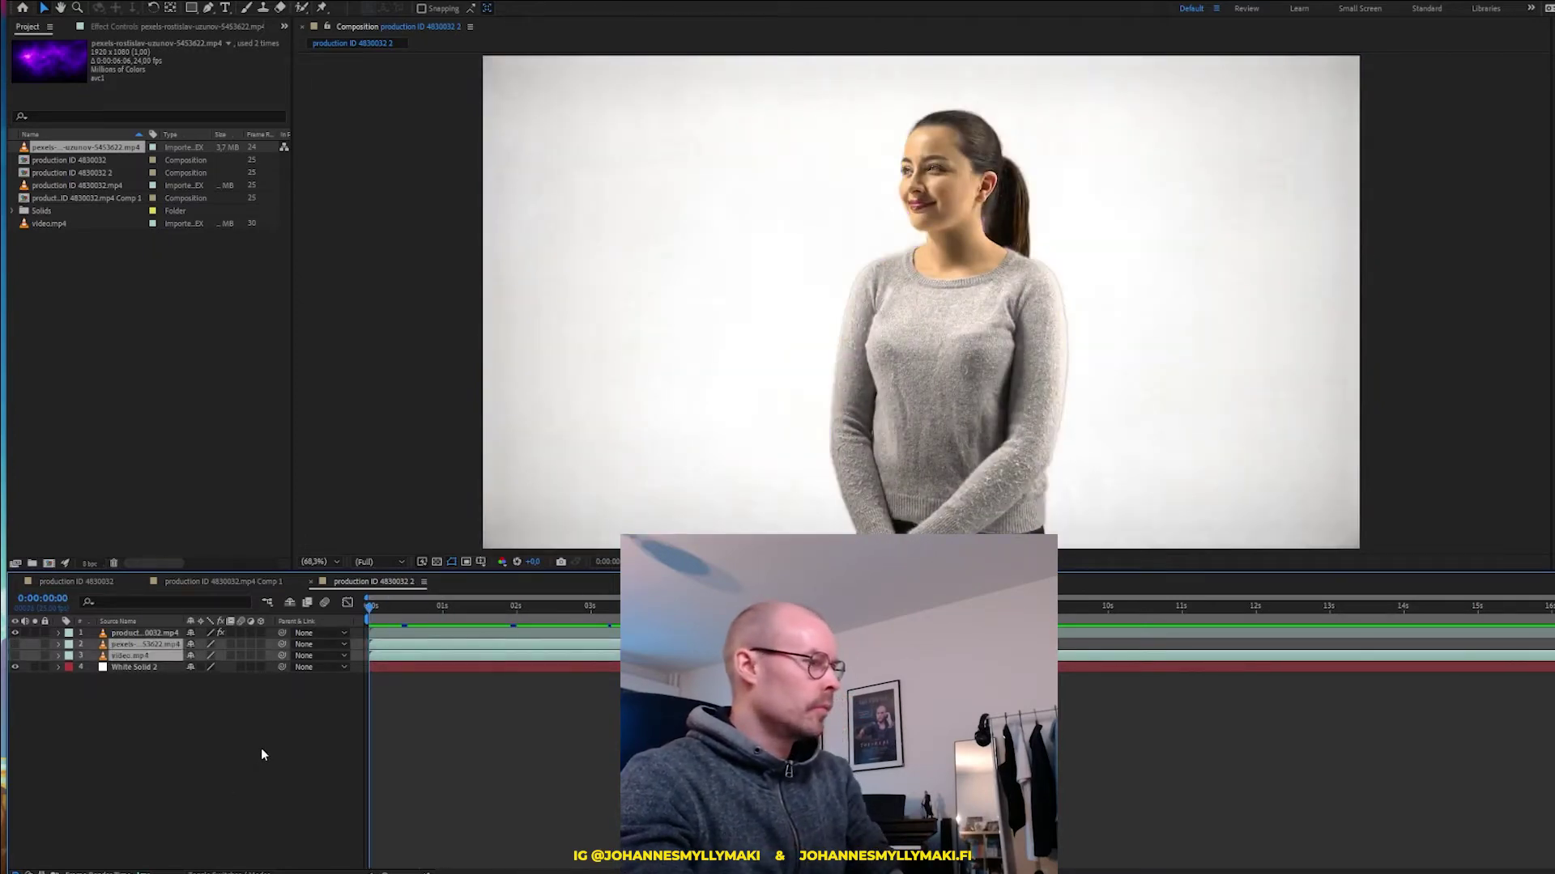
key("Delete")
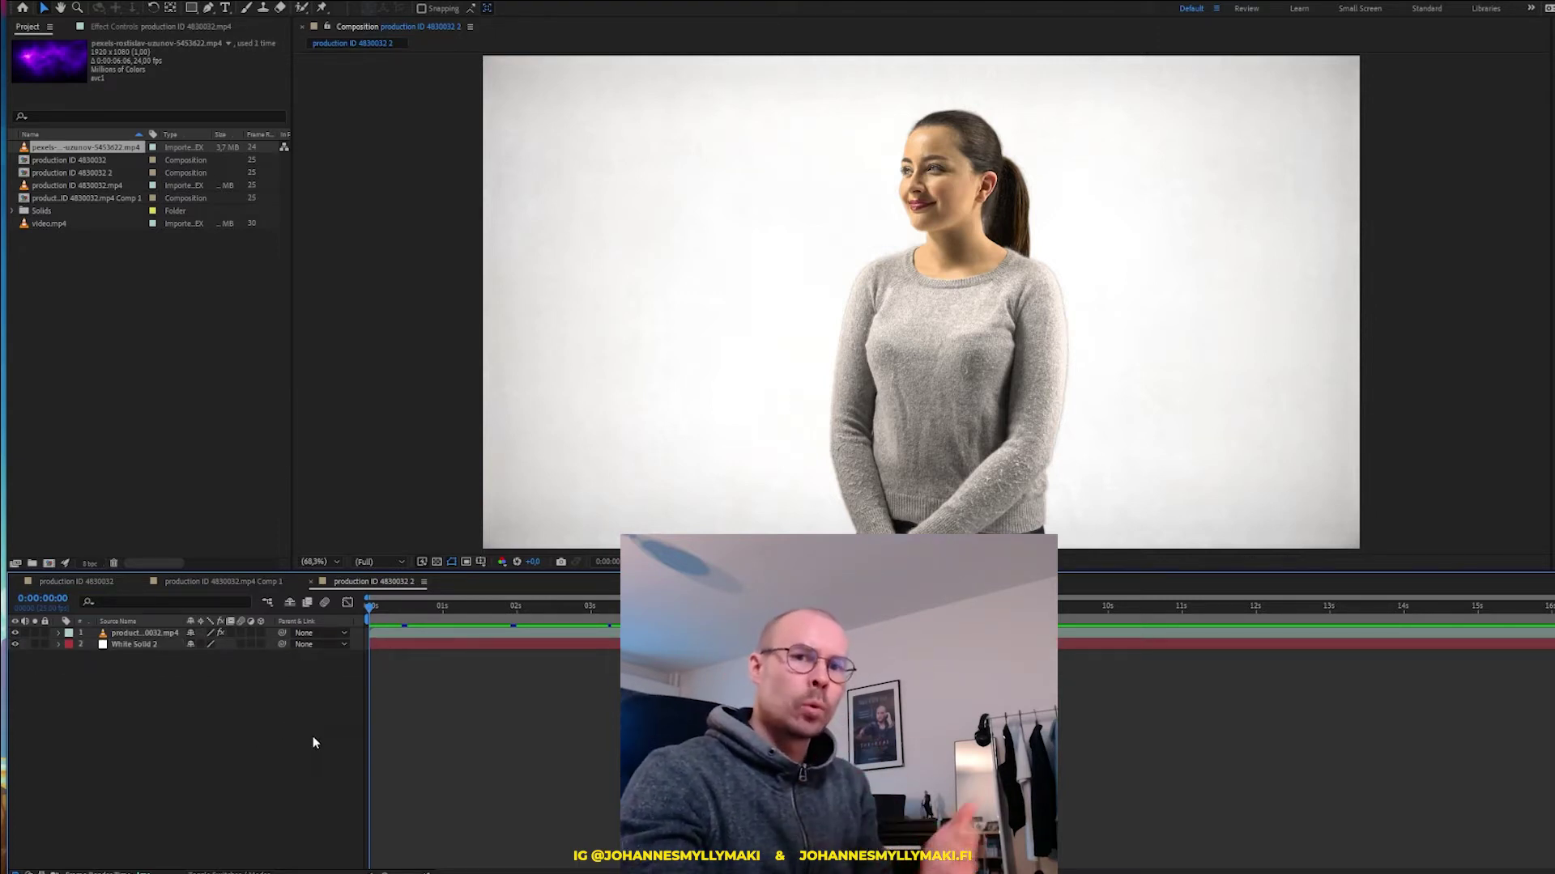
Select the keyed woman's video layer and show its Keylight settings in Effect Controls
left_click(123, 635)
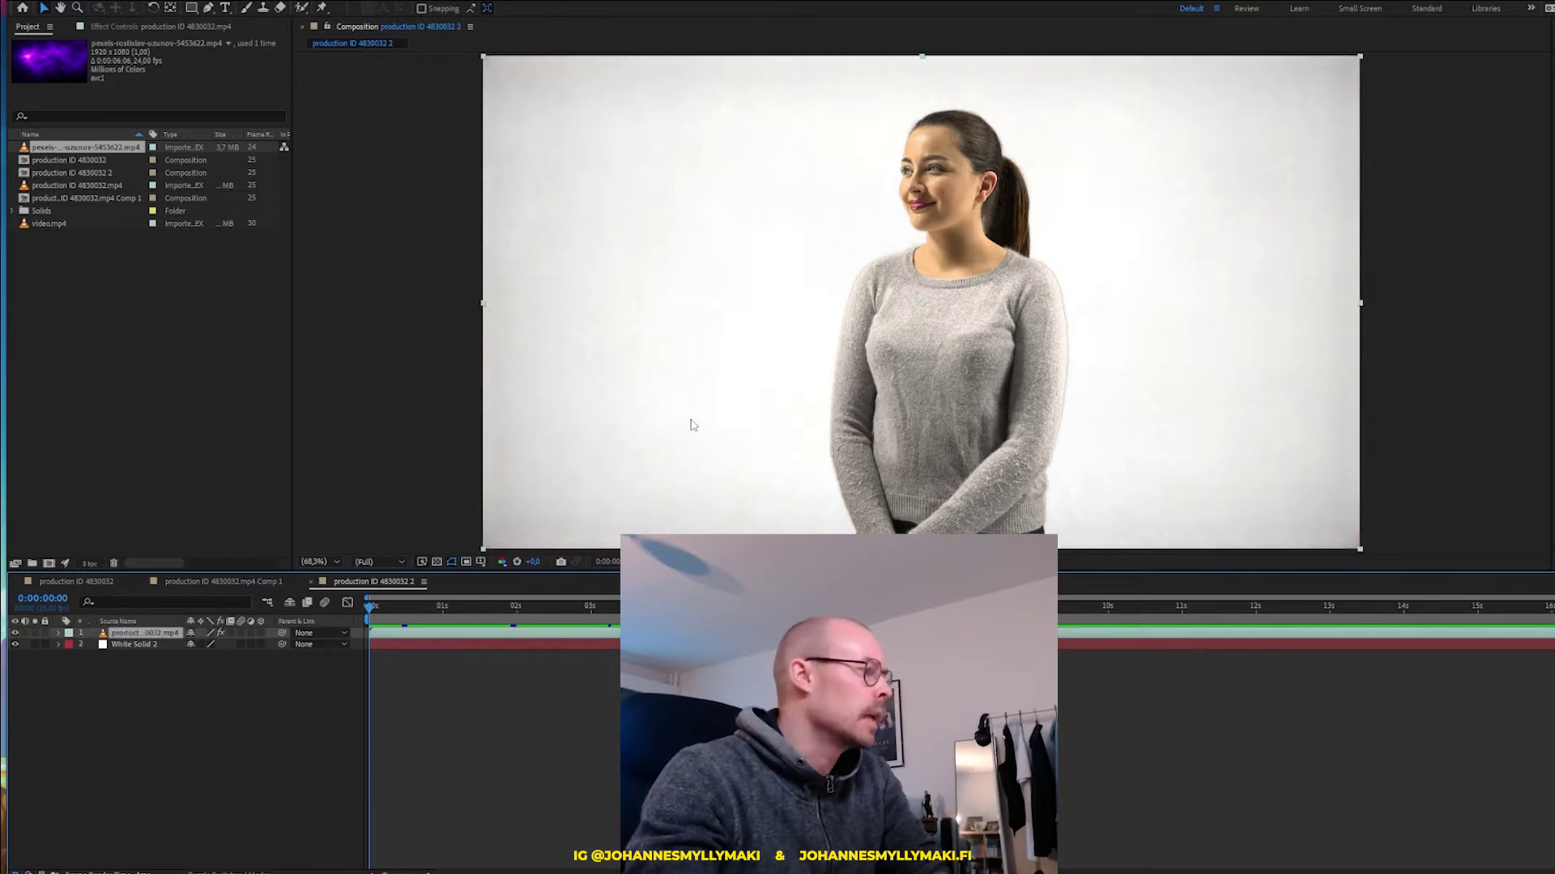
left_click(160, 29)
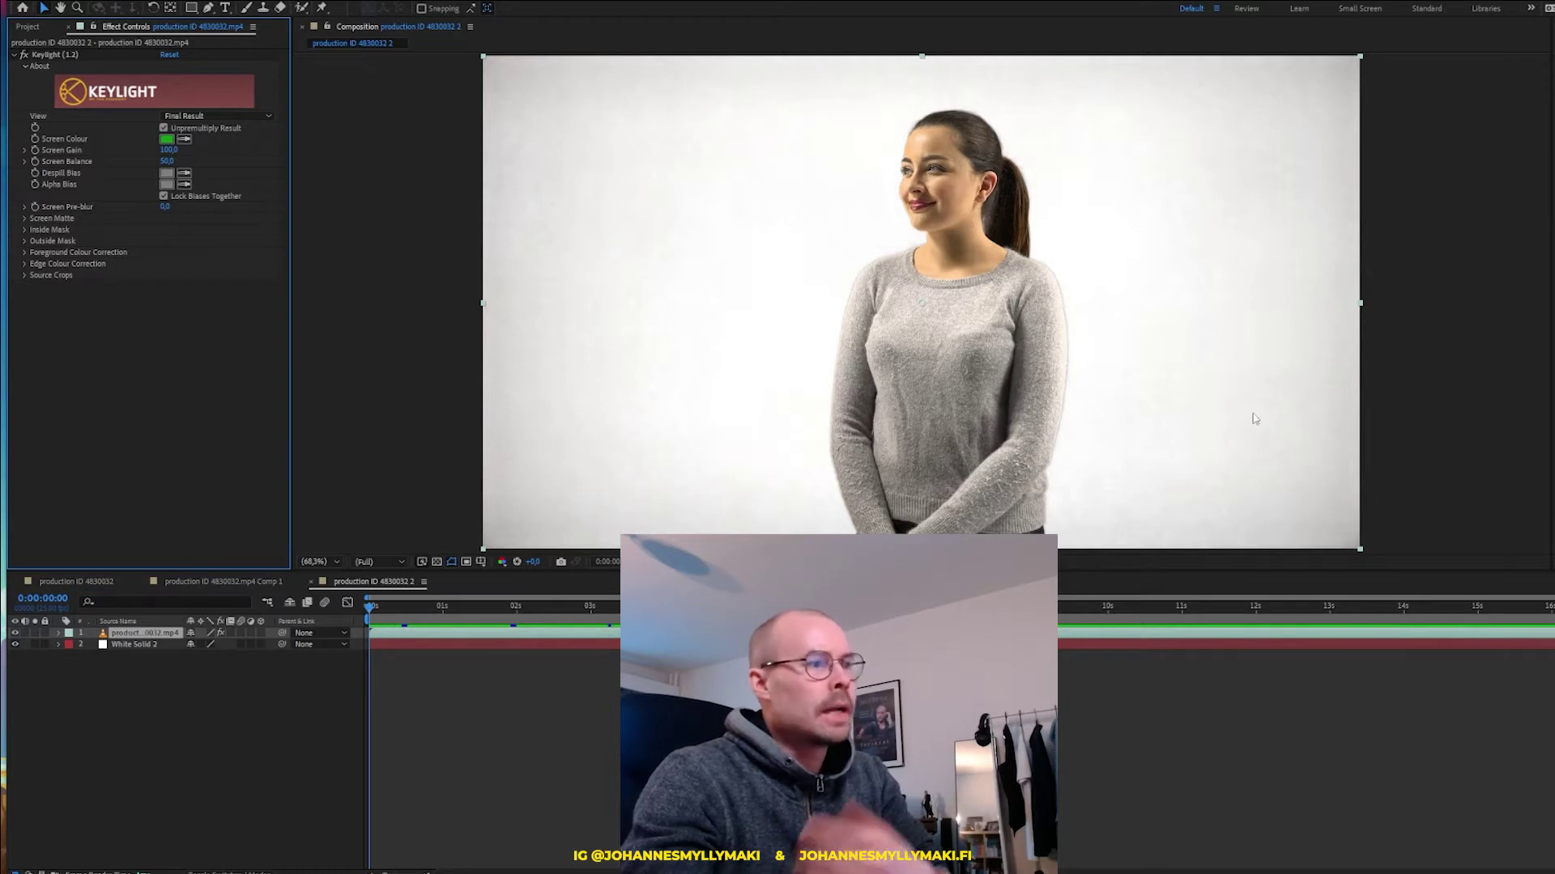
left_click(746, 421)
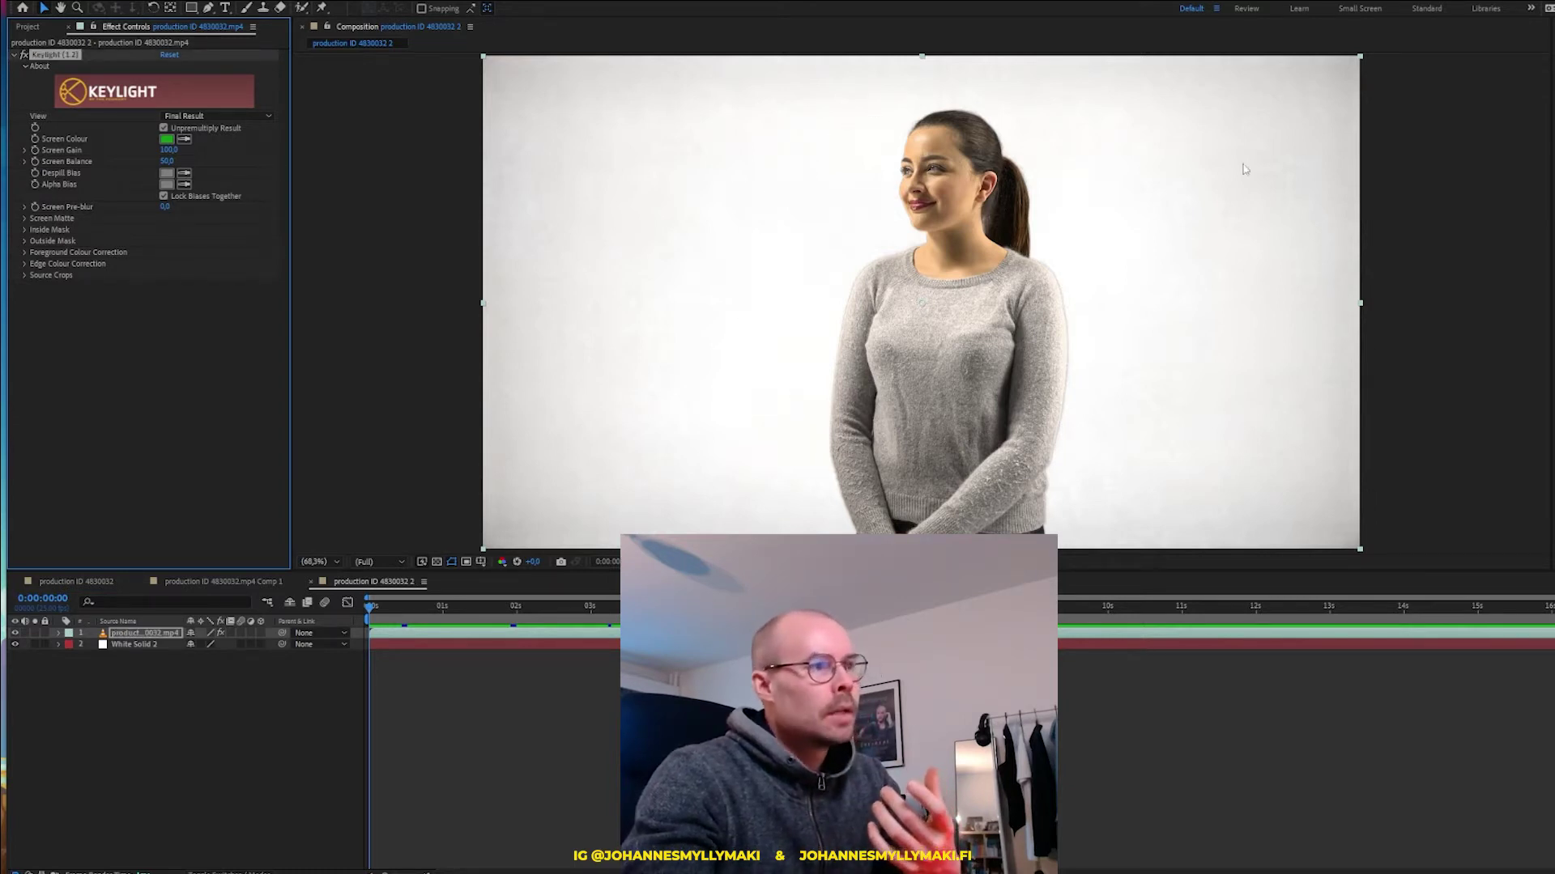
View the composition at 100%, pan around the woman's key edges, then fit the frame and deselect
key("slash")
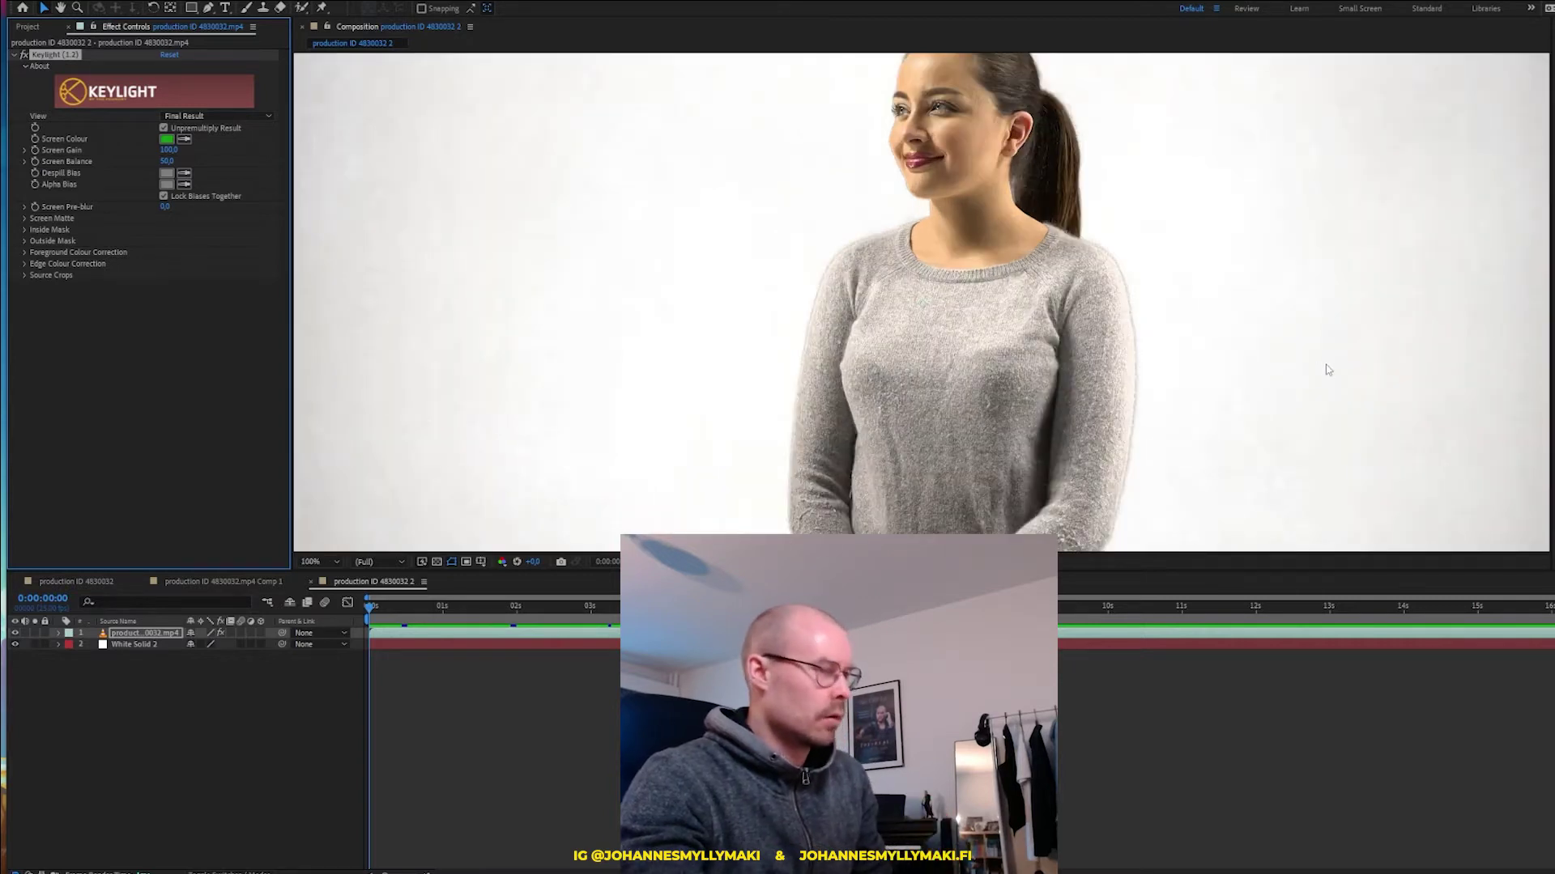
scroll(1295, 361, "up", 2)
mouse_move(979, 194)
left_mouse_down()
mouse_move(987, 311)
mouse_move(832, 166)
left_mouse_up()
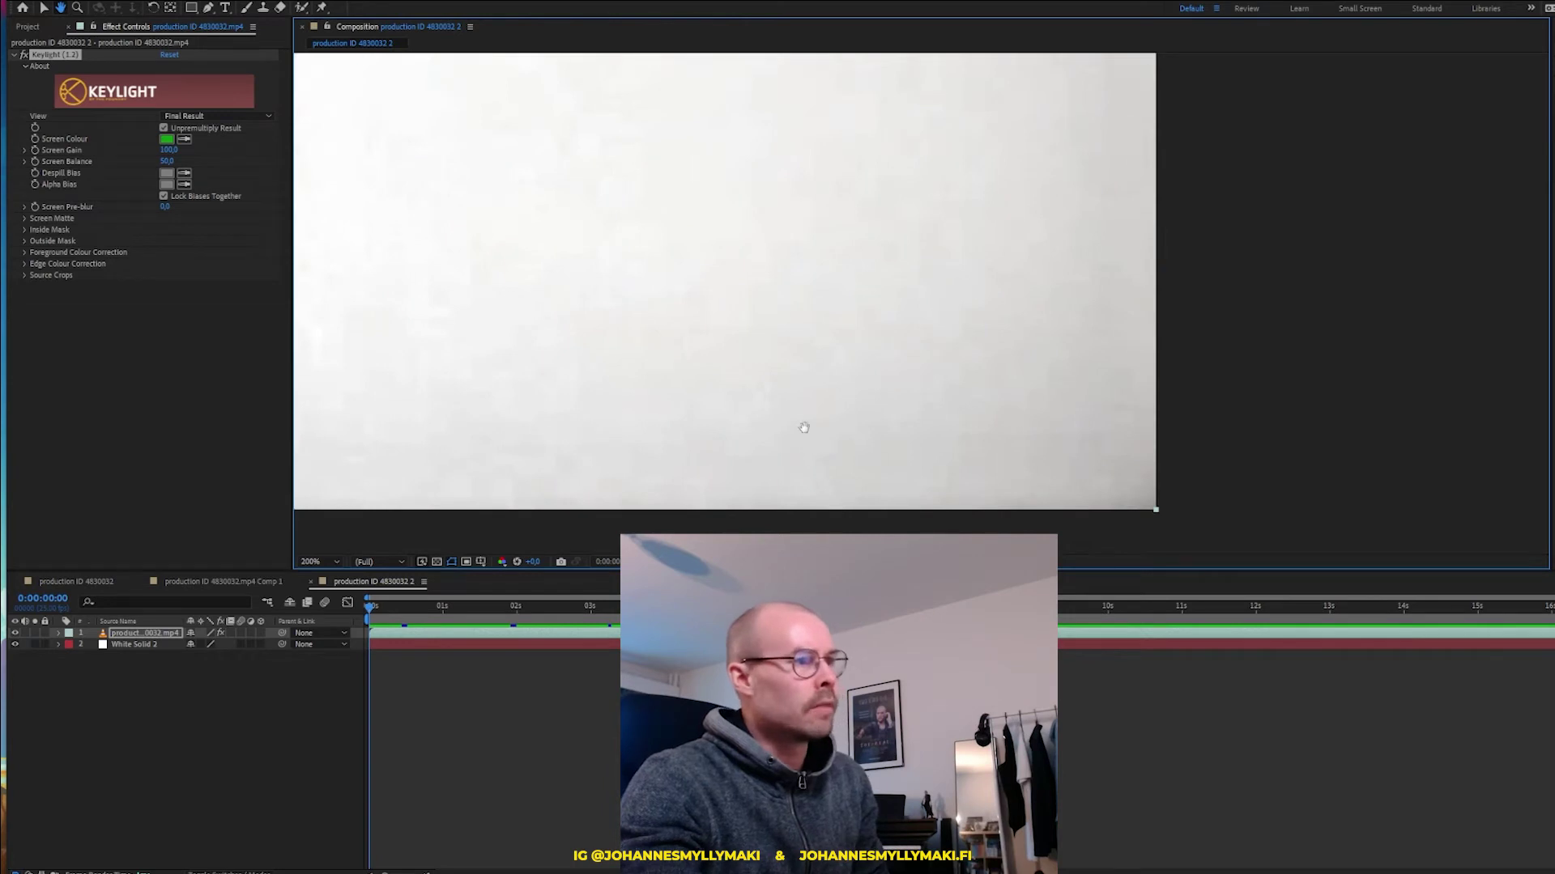
mouse_move(770, 187)
left_mouse_down()
mouse_move(902, 416)
mouse_move(798, 224)
mouse_move(1152, 215)
left_mouse_up()
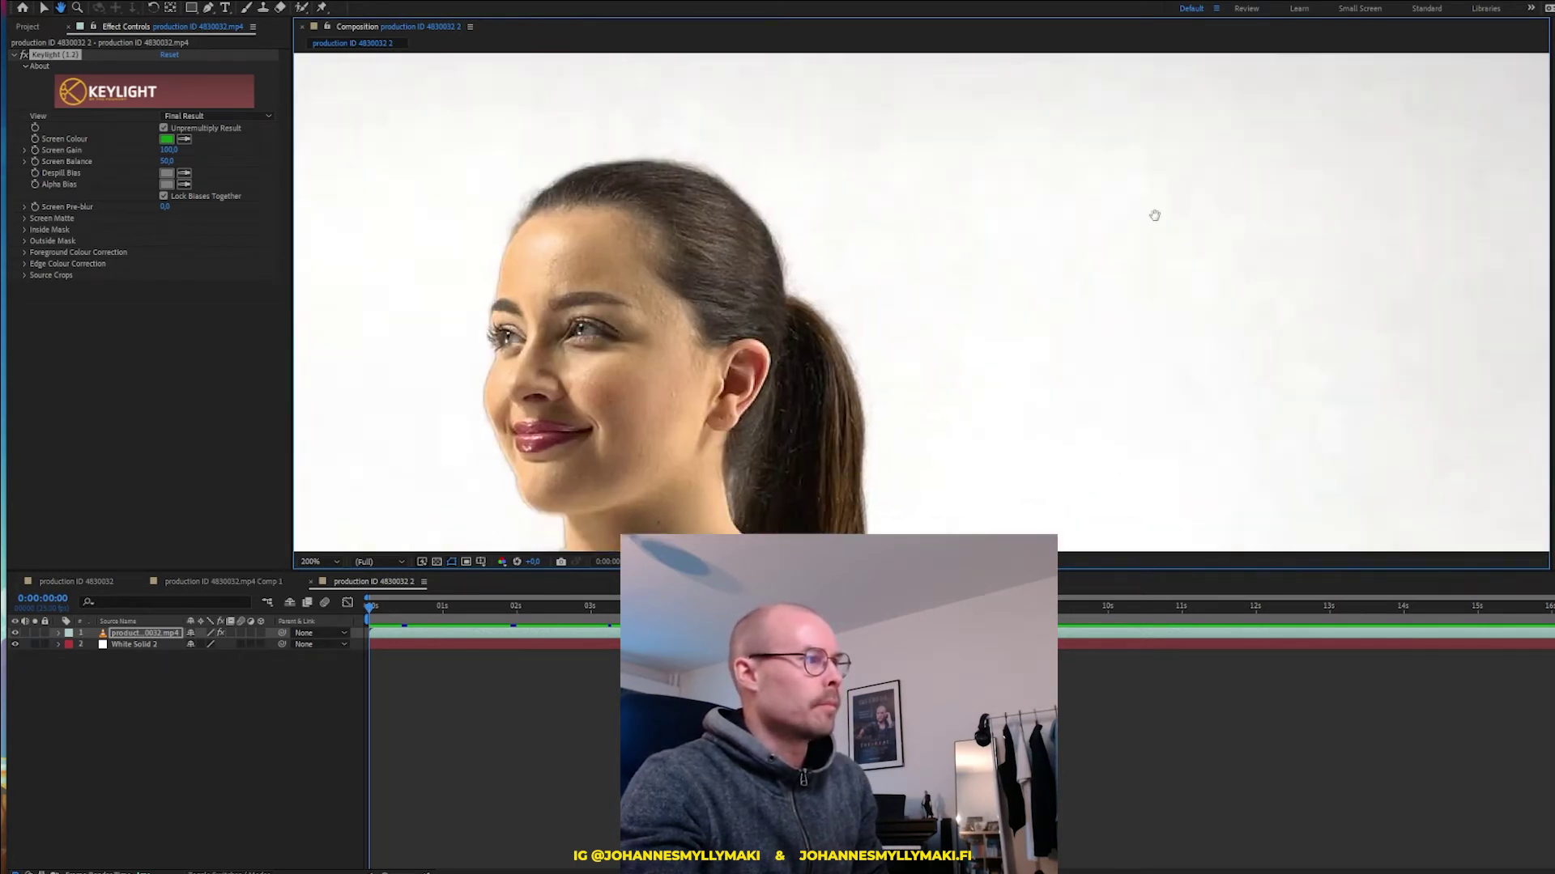
mouse_move(548, 330)
left_mouse_down()
mouse_move(787, 230)
mouse_move(930, 330)
mouse_move(572, 396)
mouse_move(932, 421)
left_mouse_up()
left_click_drag(749, 191, 729, 234)
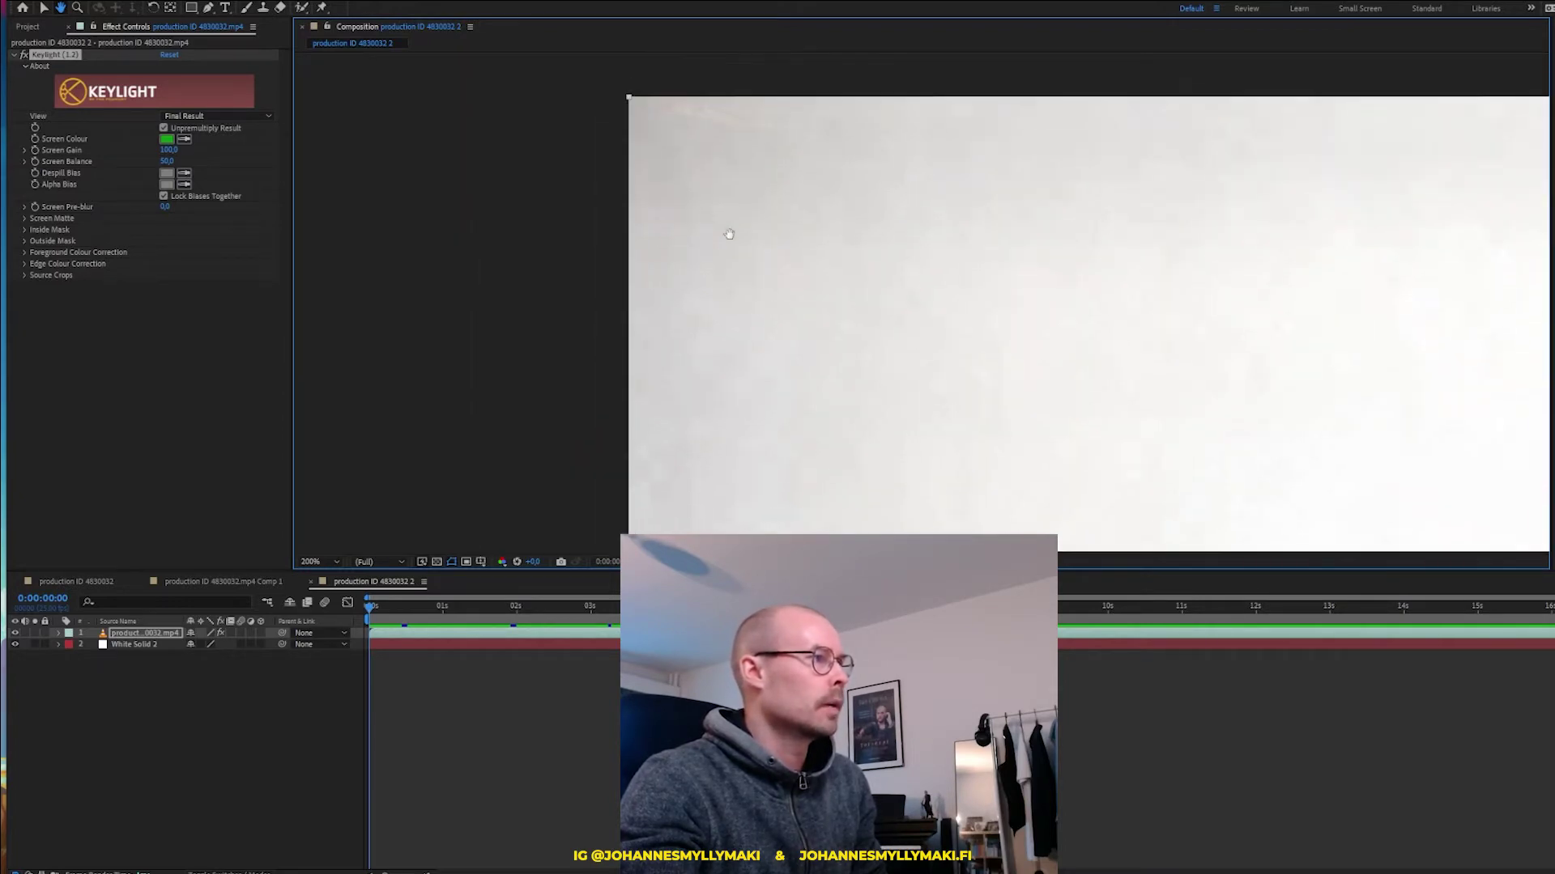
mouse_move(1133, 456)
left_mouse_down()
mouse_move(871, 420)
mouse_move(979, 361)
left_mouse_up()
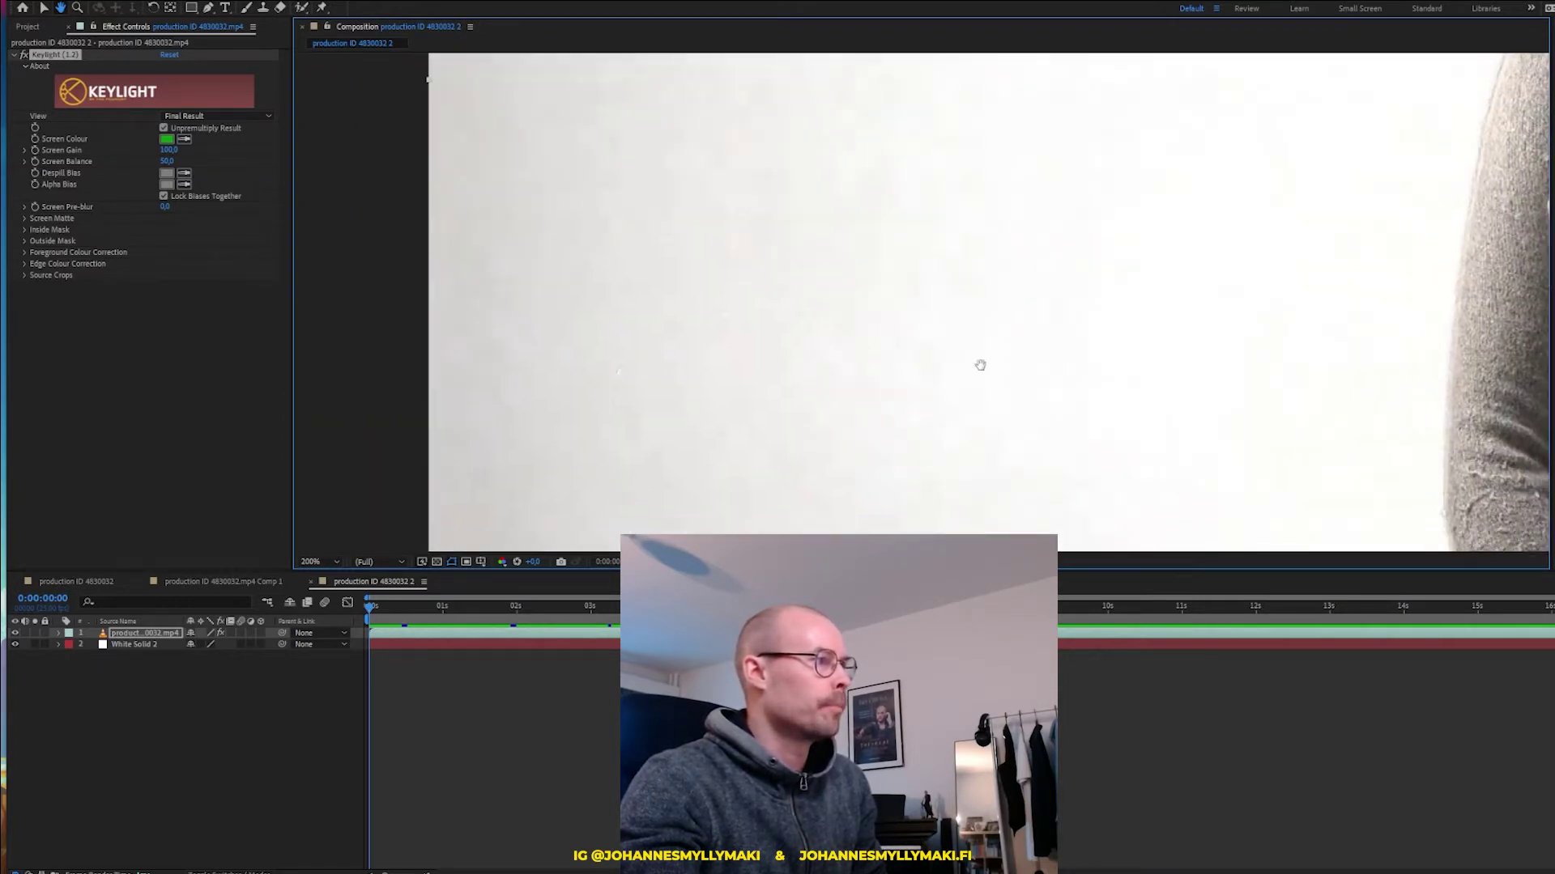
key("shift+slash")
left_click(163, 718)
Open Keylight's Screen Matte group on the woman's layer and scrub Screen Gain up to 107
left_click(121, 633)
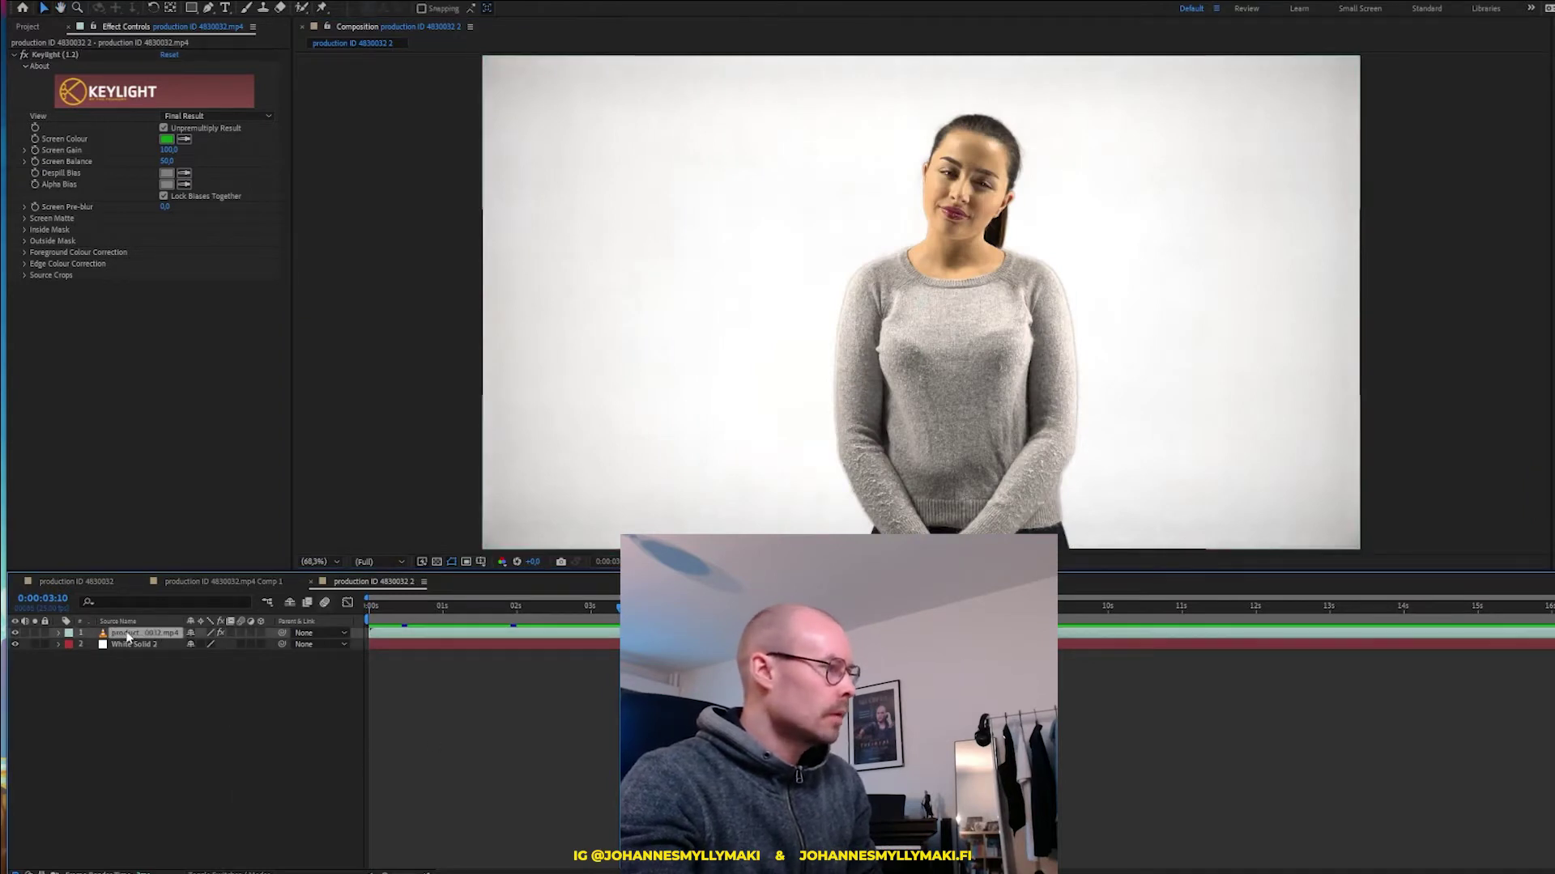
key("v")
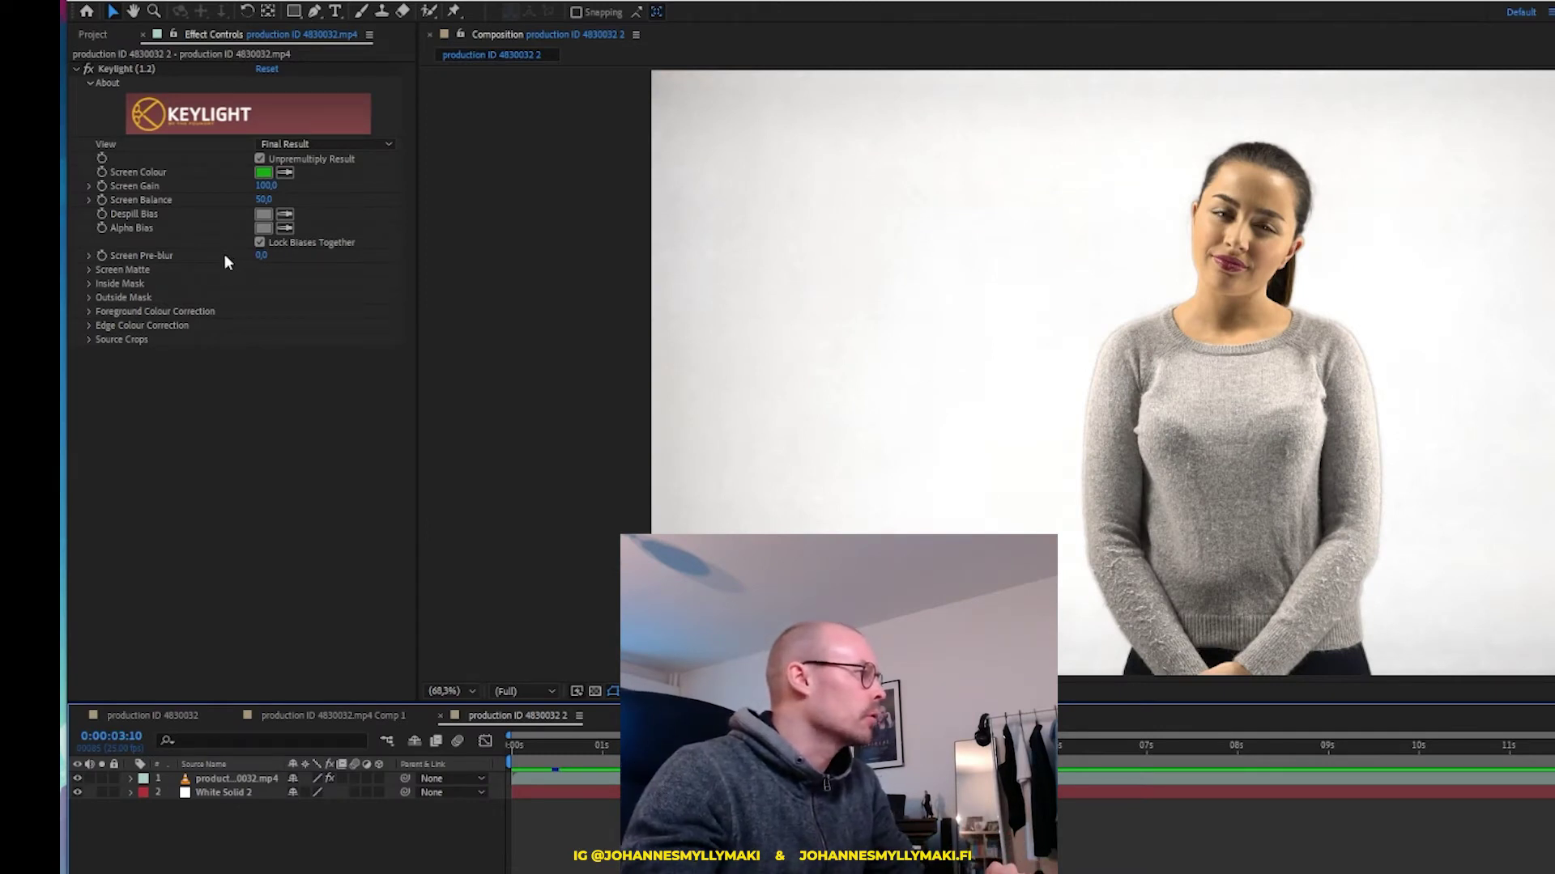
left_click(125, 186)
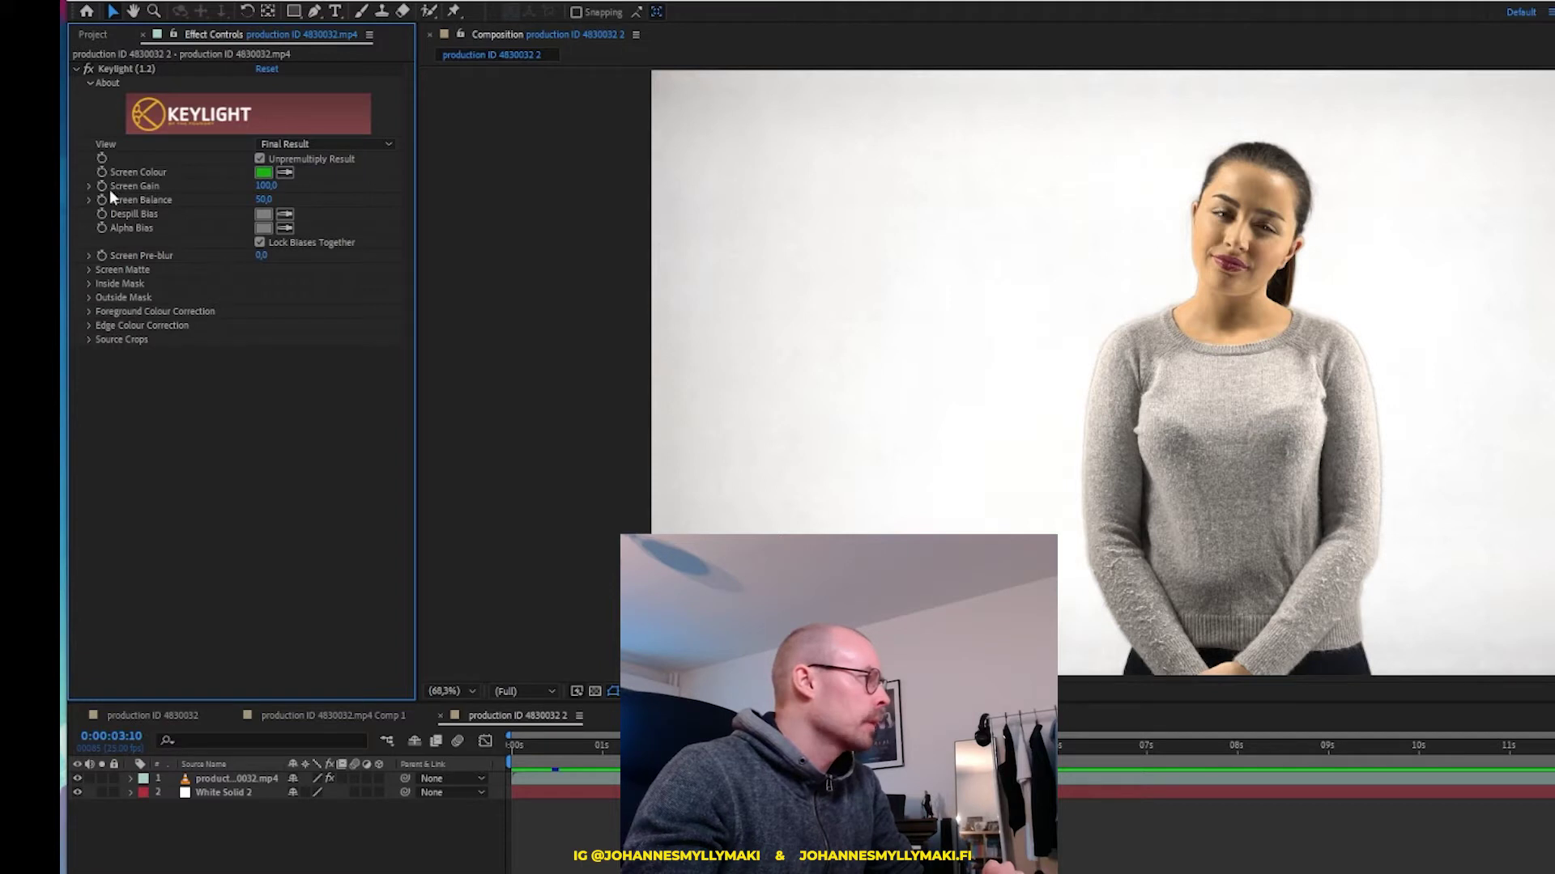
left_click(89, 271)
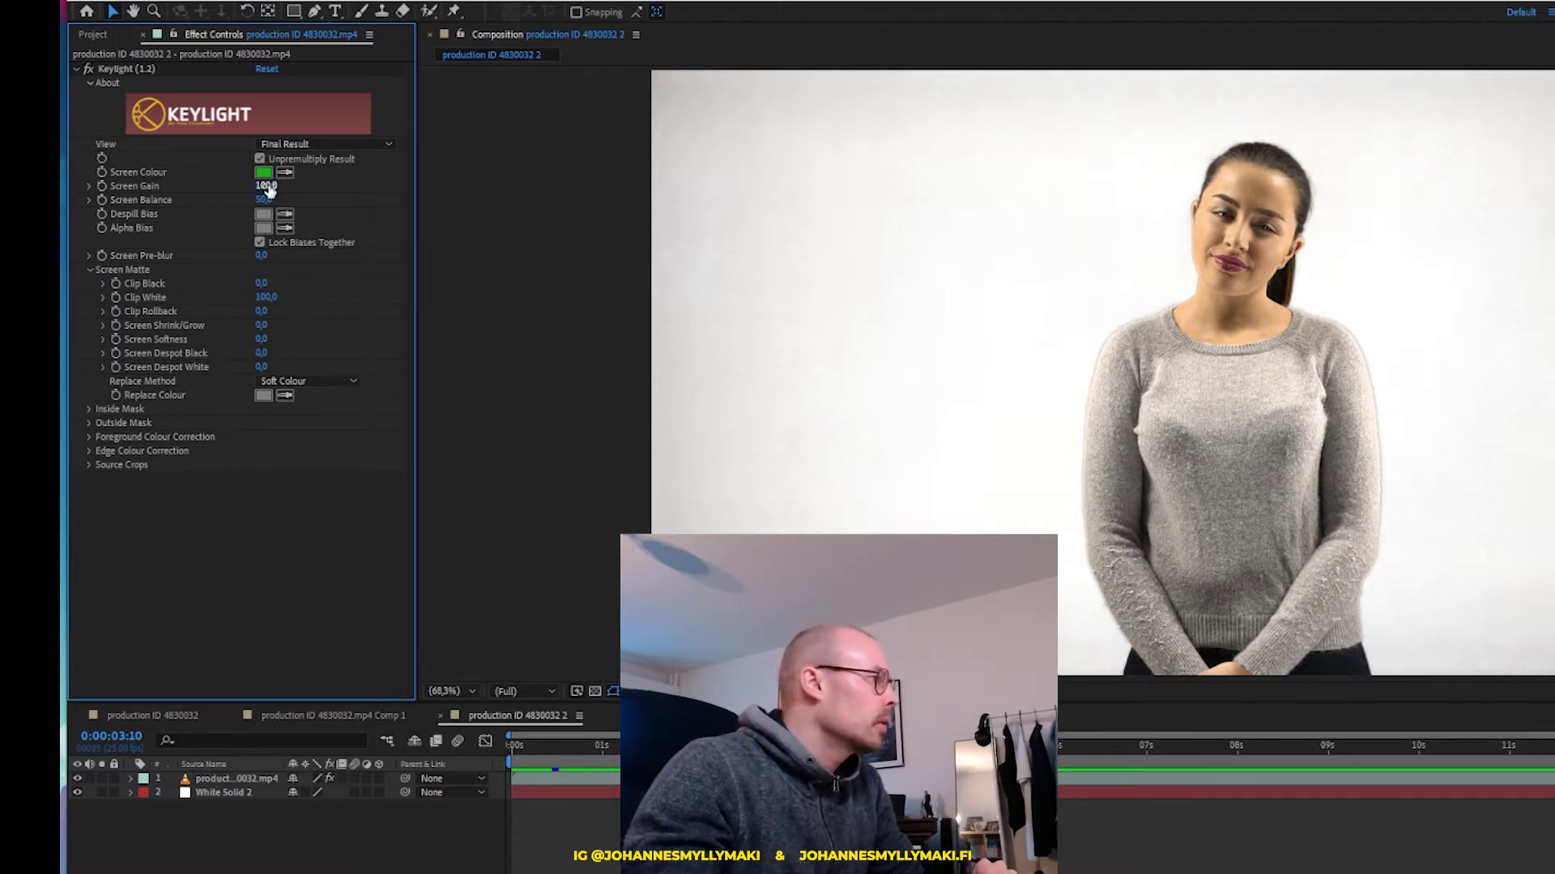
left_click_drag(269, 185, 265, 194)
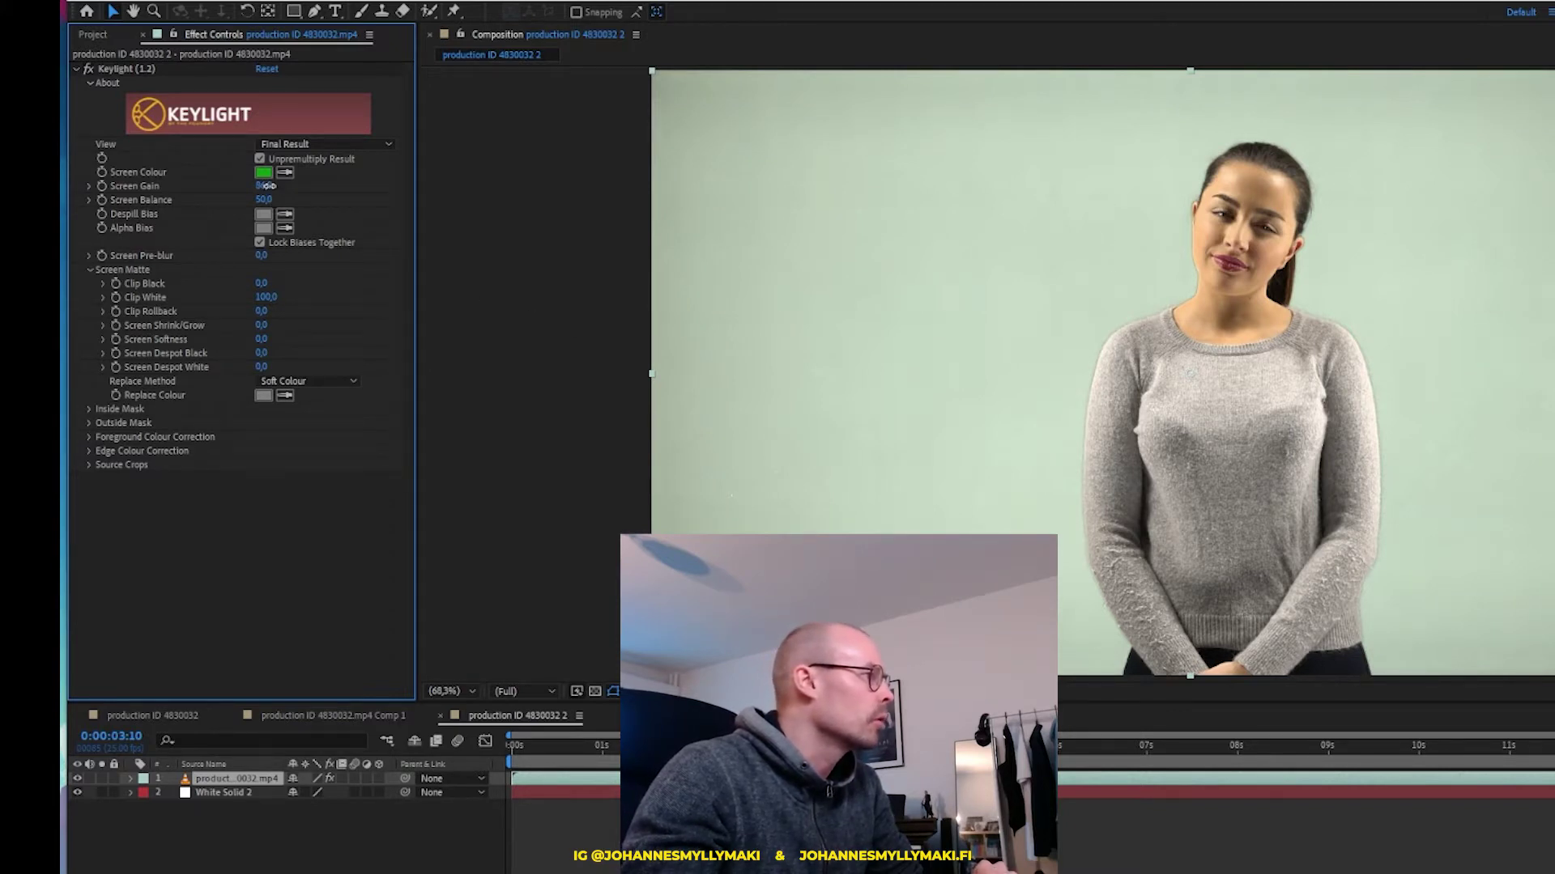
left_click_drag(267, 185, 282, 186)
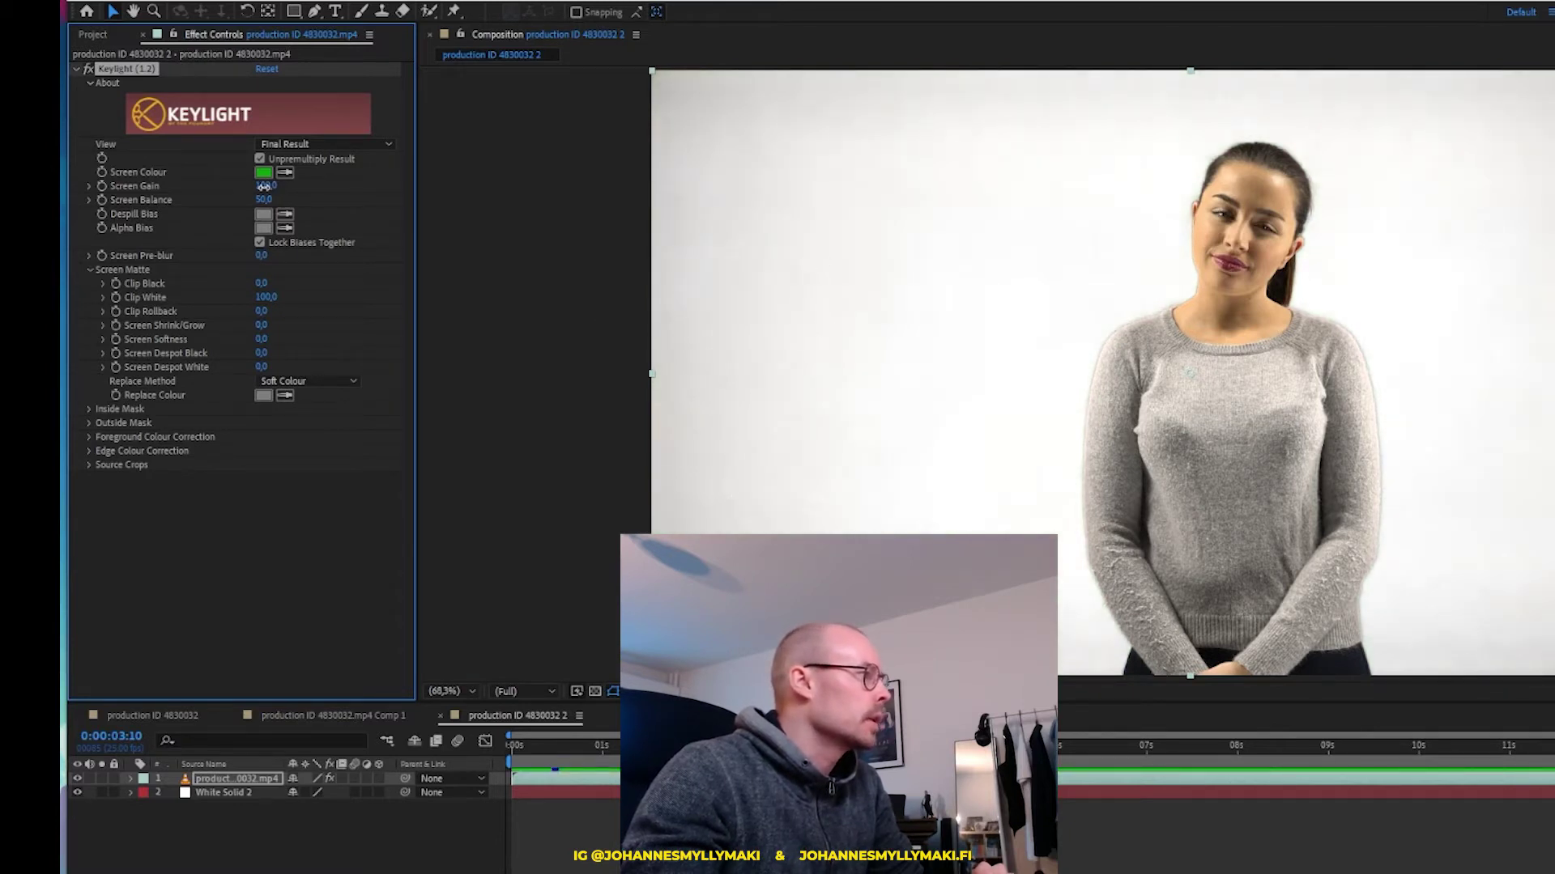
left_click_drag(264, 185, 275, 186)
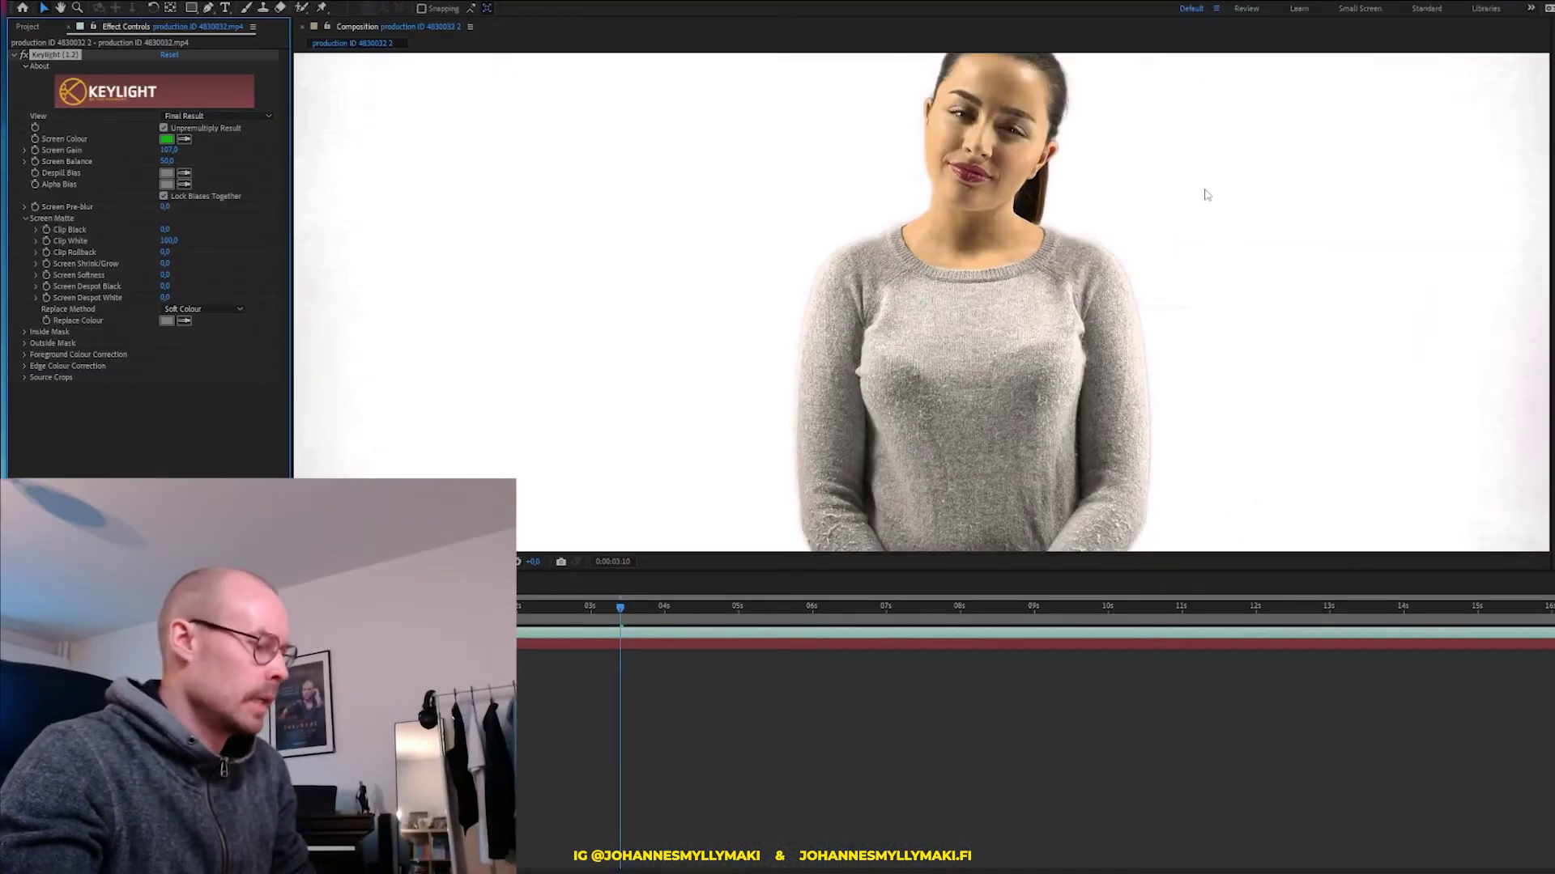
Zoom in on the woman's face and try Screen Gain at 110, 115, then 110 again
scroll(1020, 302, "up", 5)
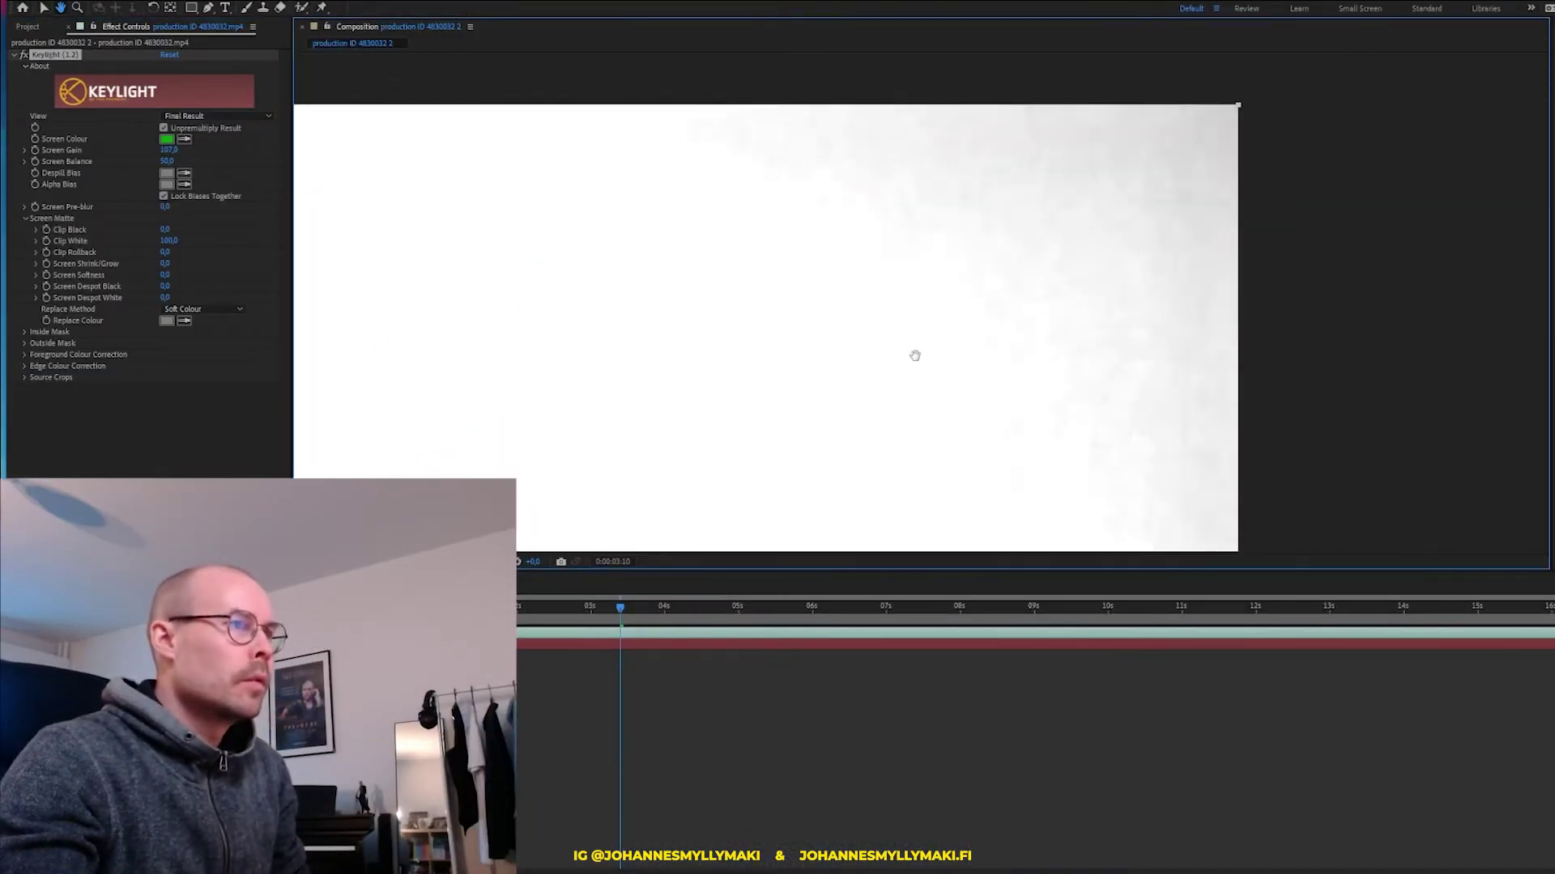
left_click_drag(915, 355, 989, 302)
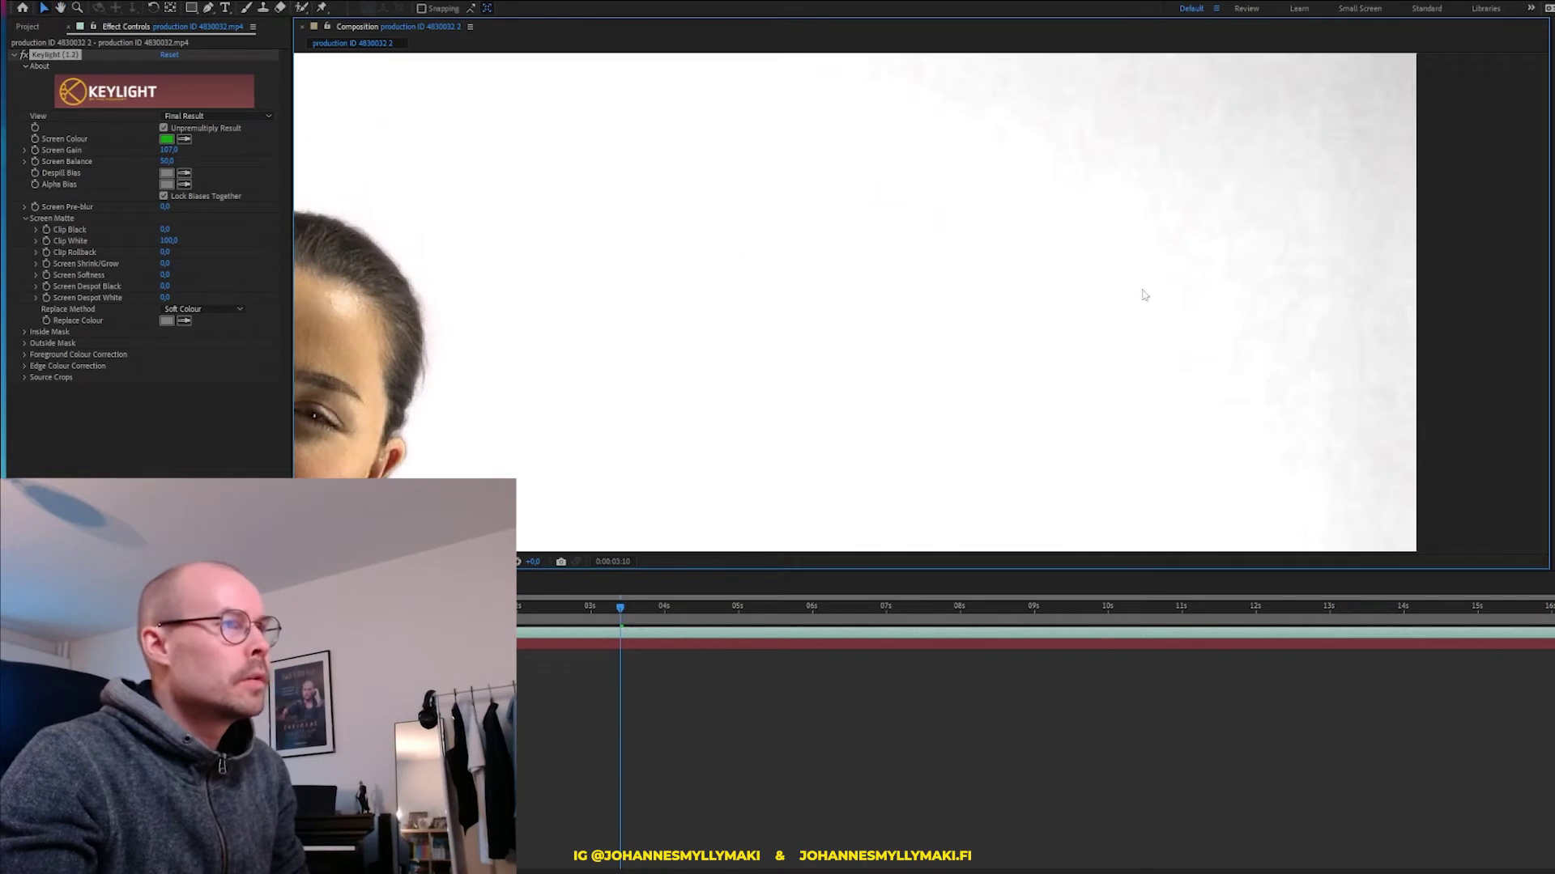
left_click(169, 150)
type("110")
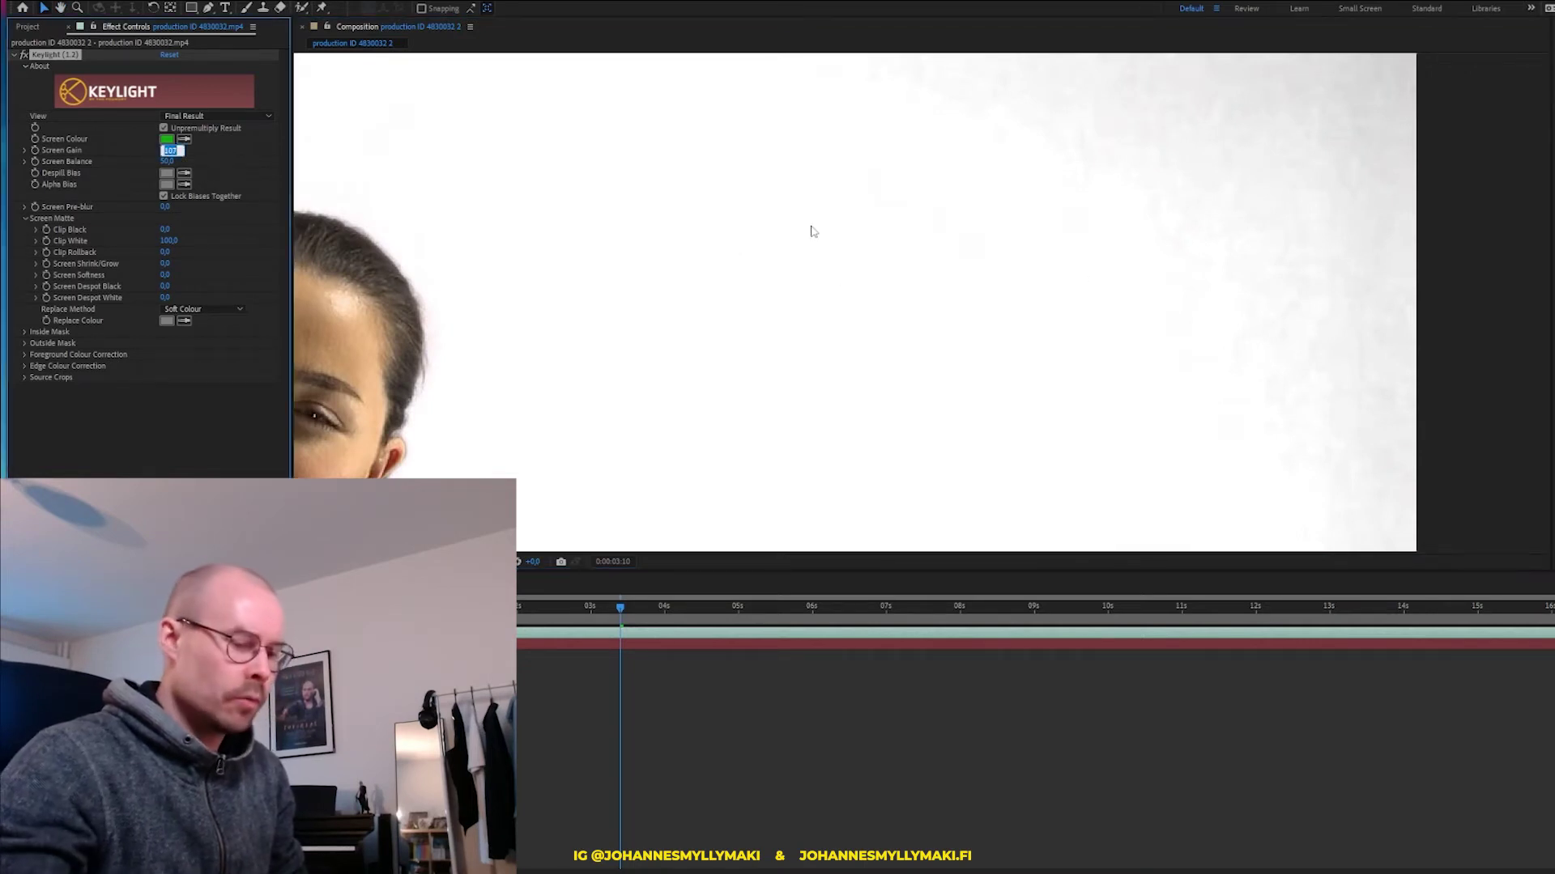
key("Return")
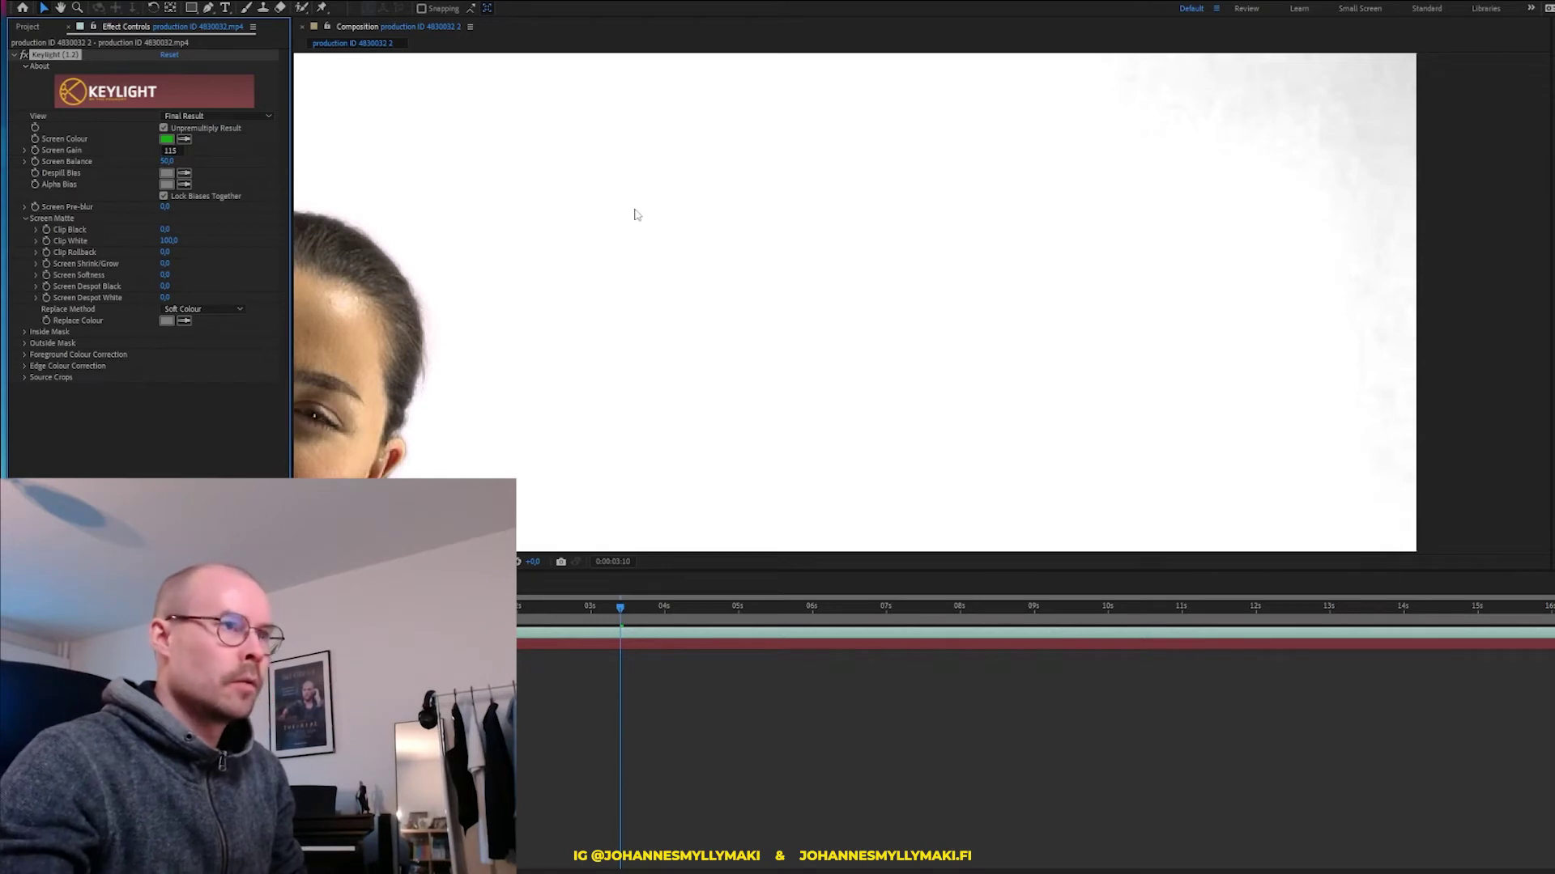
type("115")
key("Return")
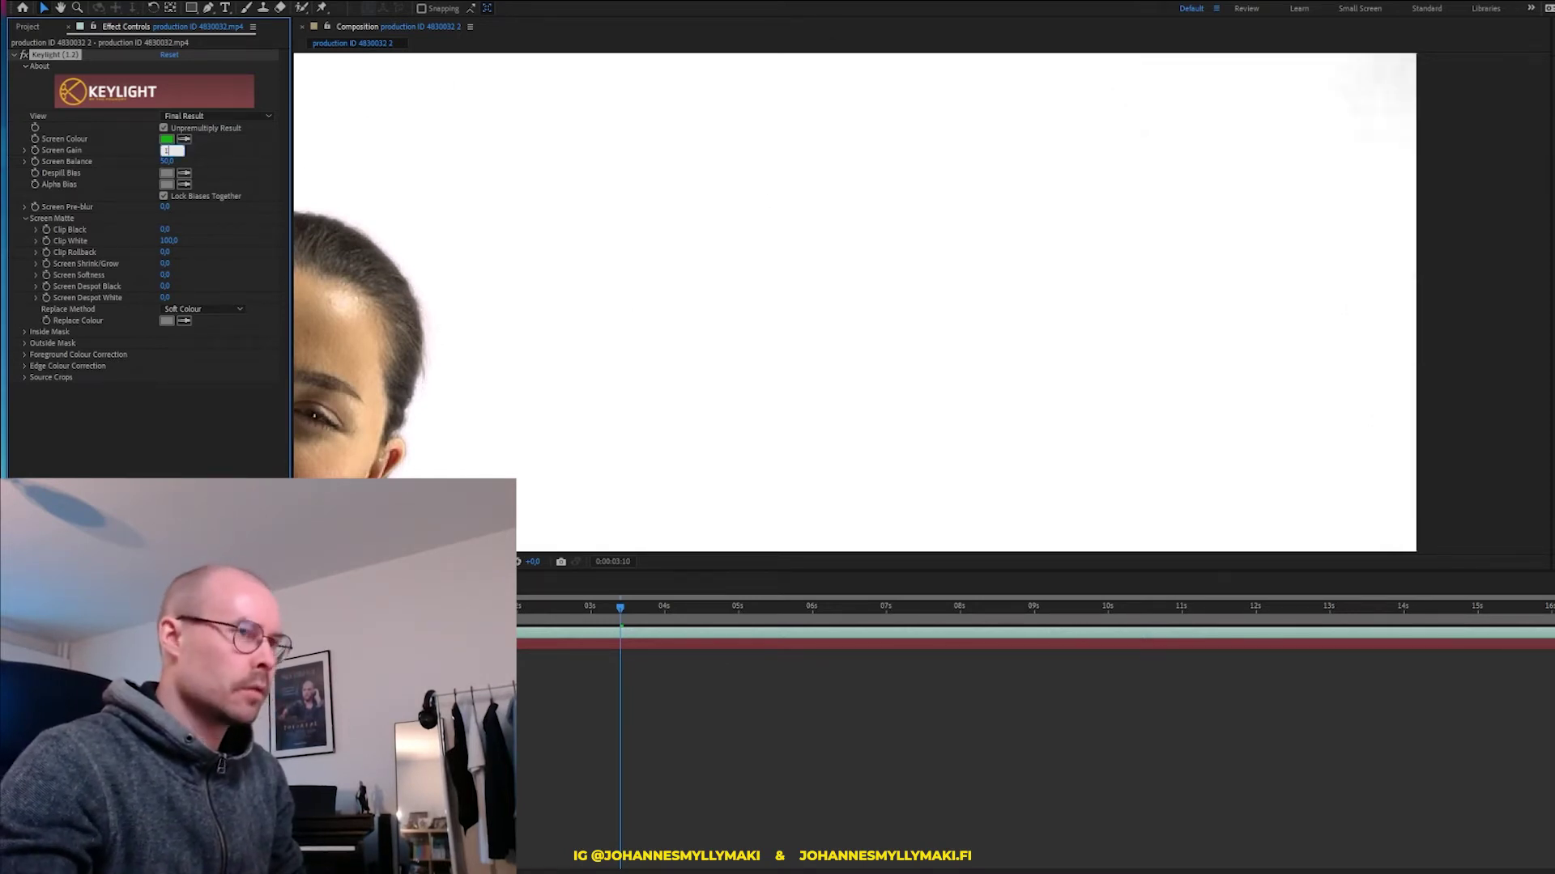
type("110")
key("Return")
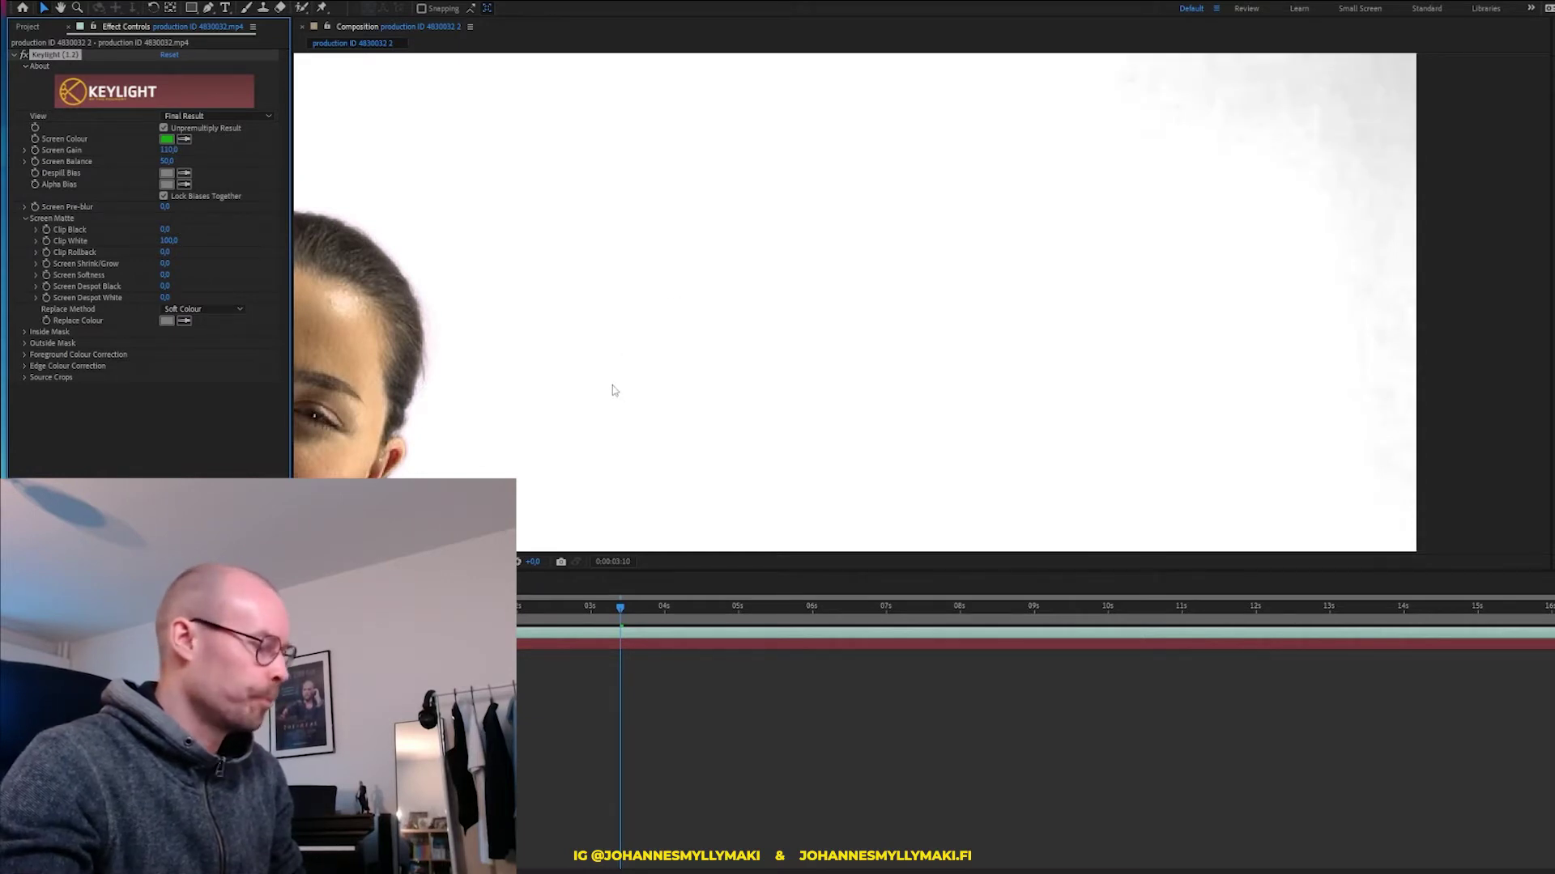
Zoom onto the sweater shoulder edge and scrub Screen Gain up to 121
left_click_drag(551, 346, 775, 228)
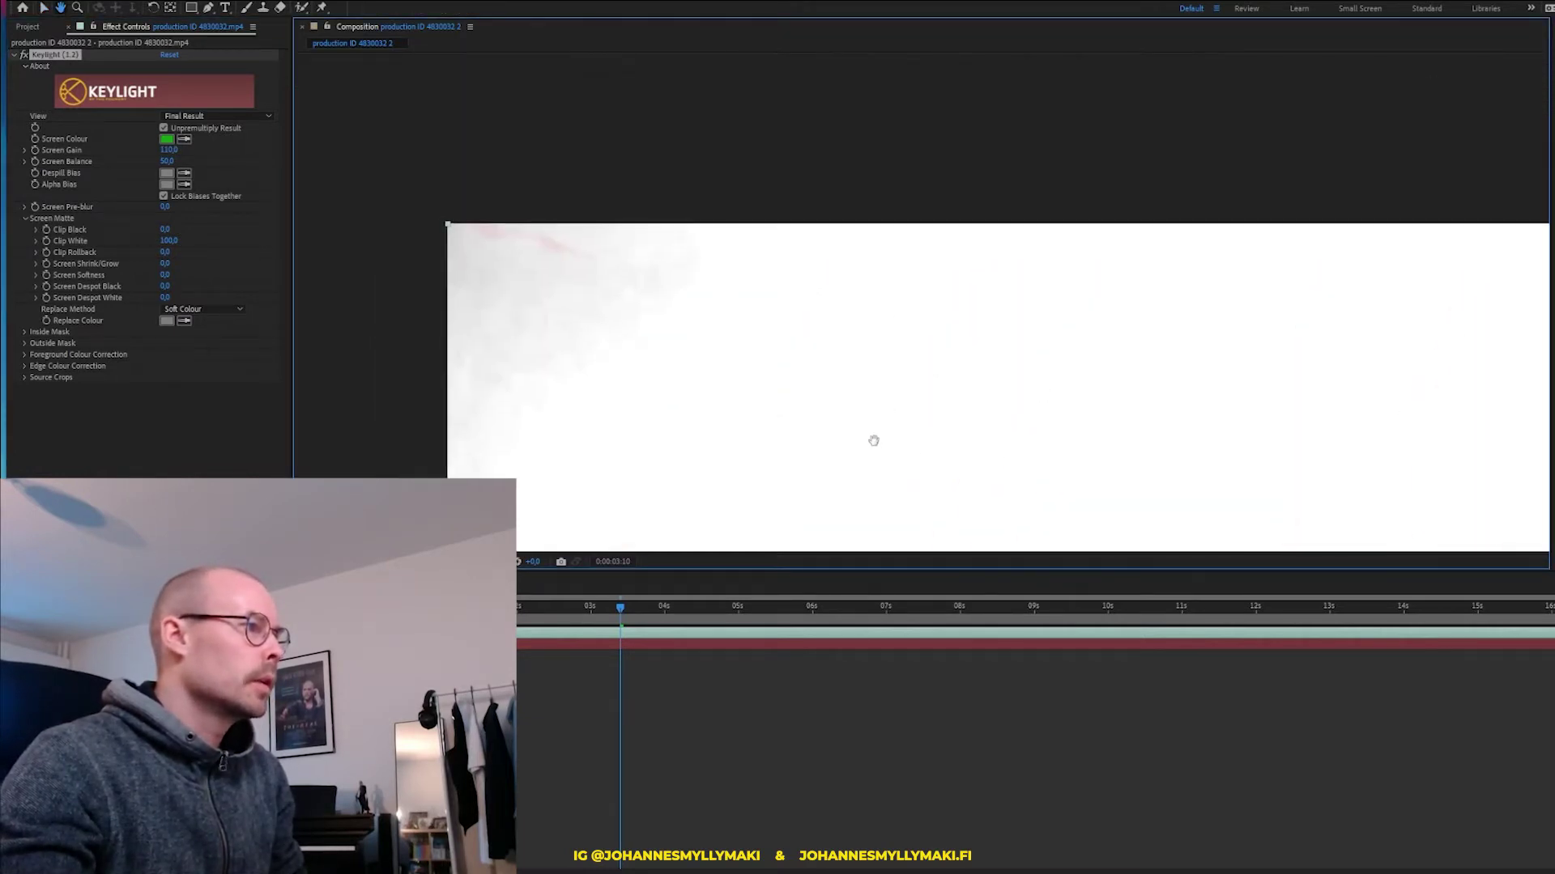
left_click_drag(819, 191, 630, 165)
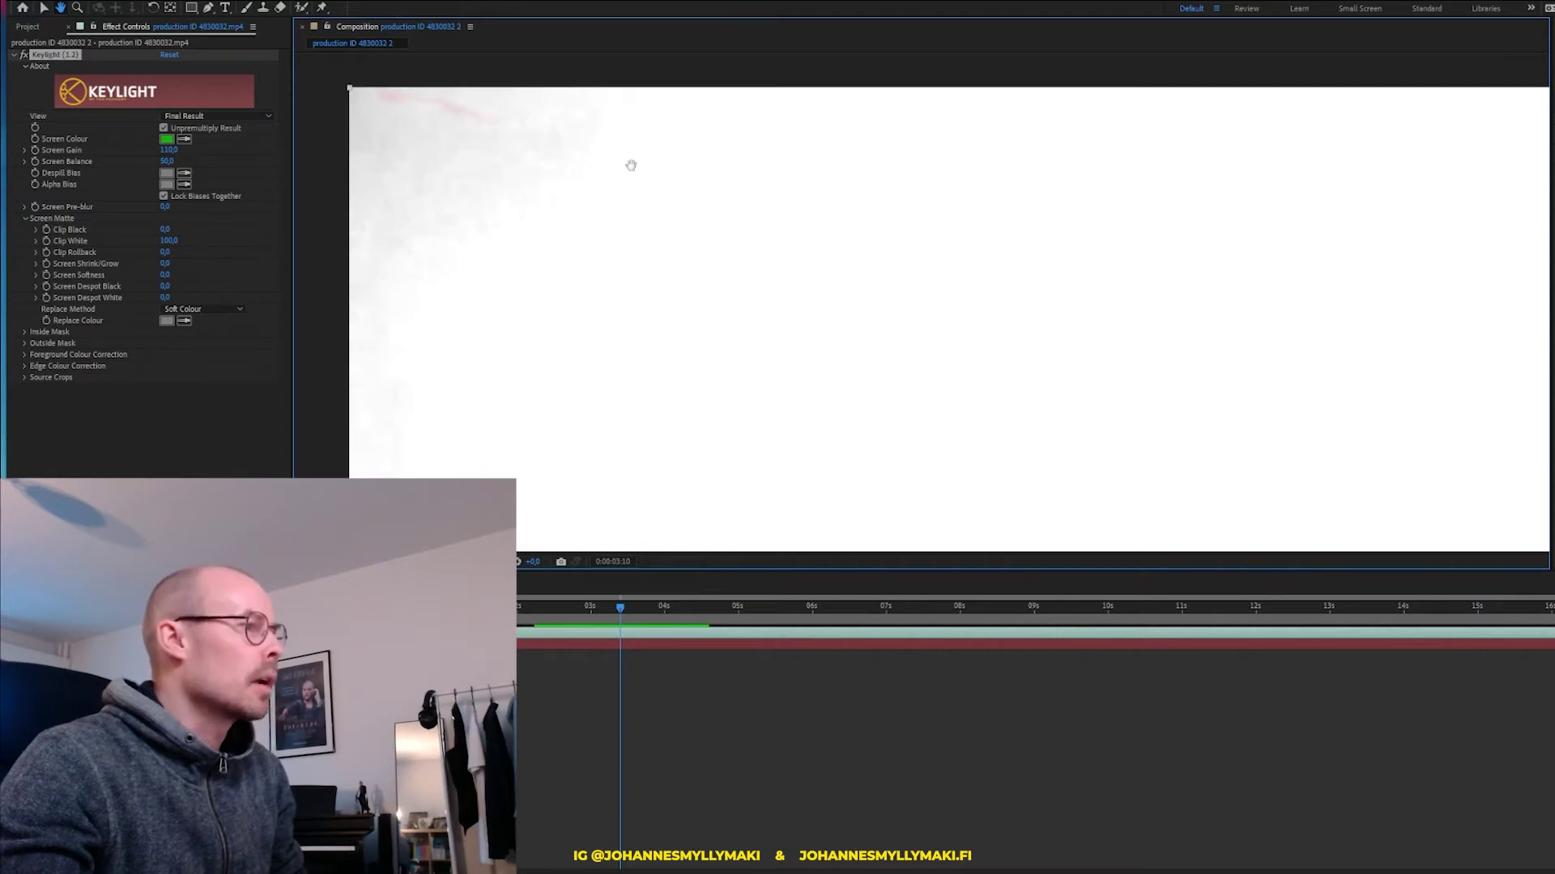
scroll(958, 357, "down", 3)
scroll(780, 402, "down", 2)
scroll(875, 322, "up", 3)
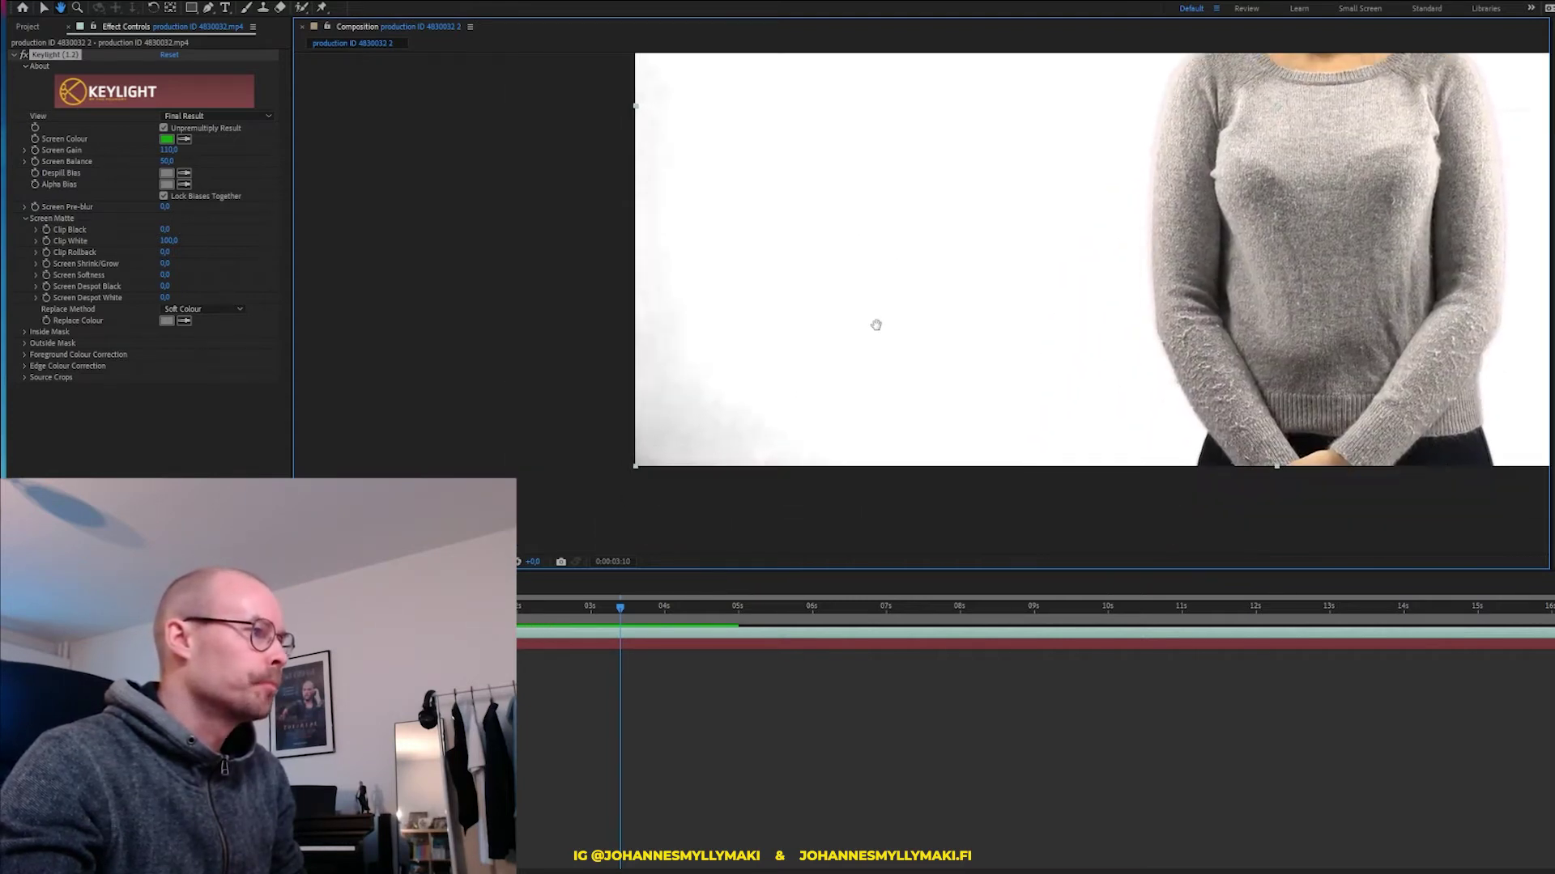
scroll(828, 377, "up", 3)
scroll(881, 260, "down", 1)
scroll(926, 216, "down", 2)
scroll(590, 337, "down", 2)
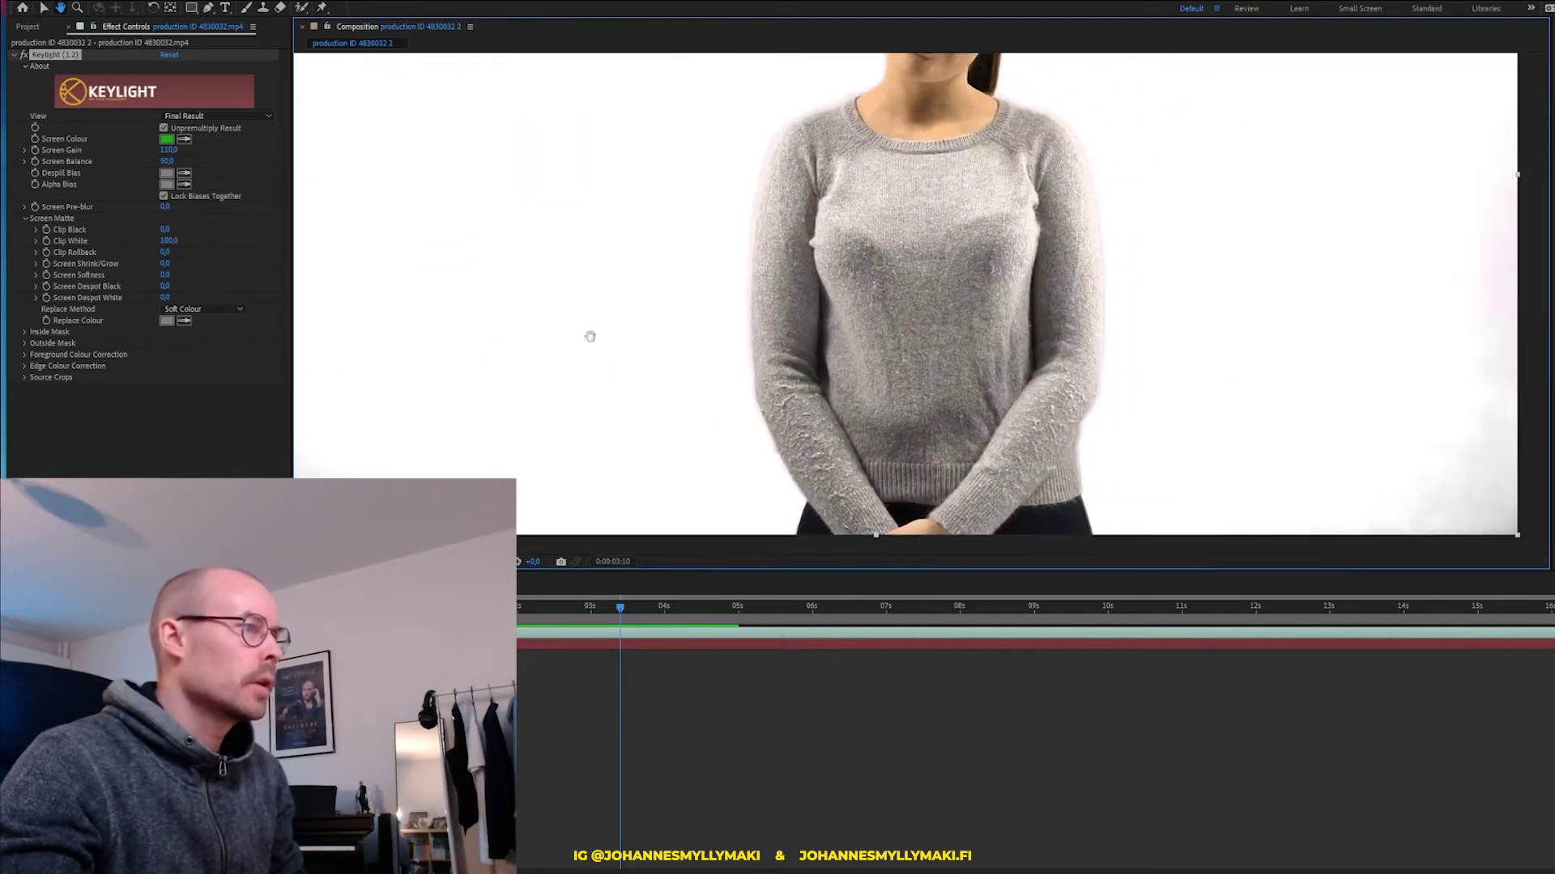
scroll(830, 256, "down", 2)
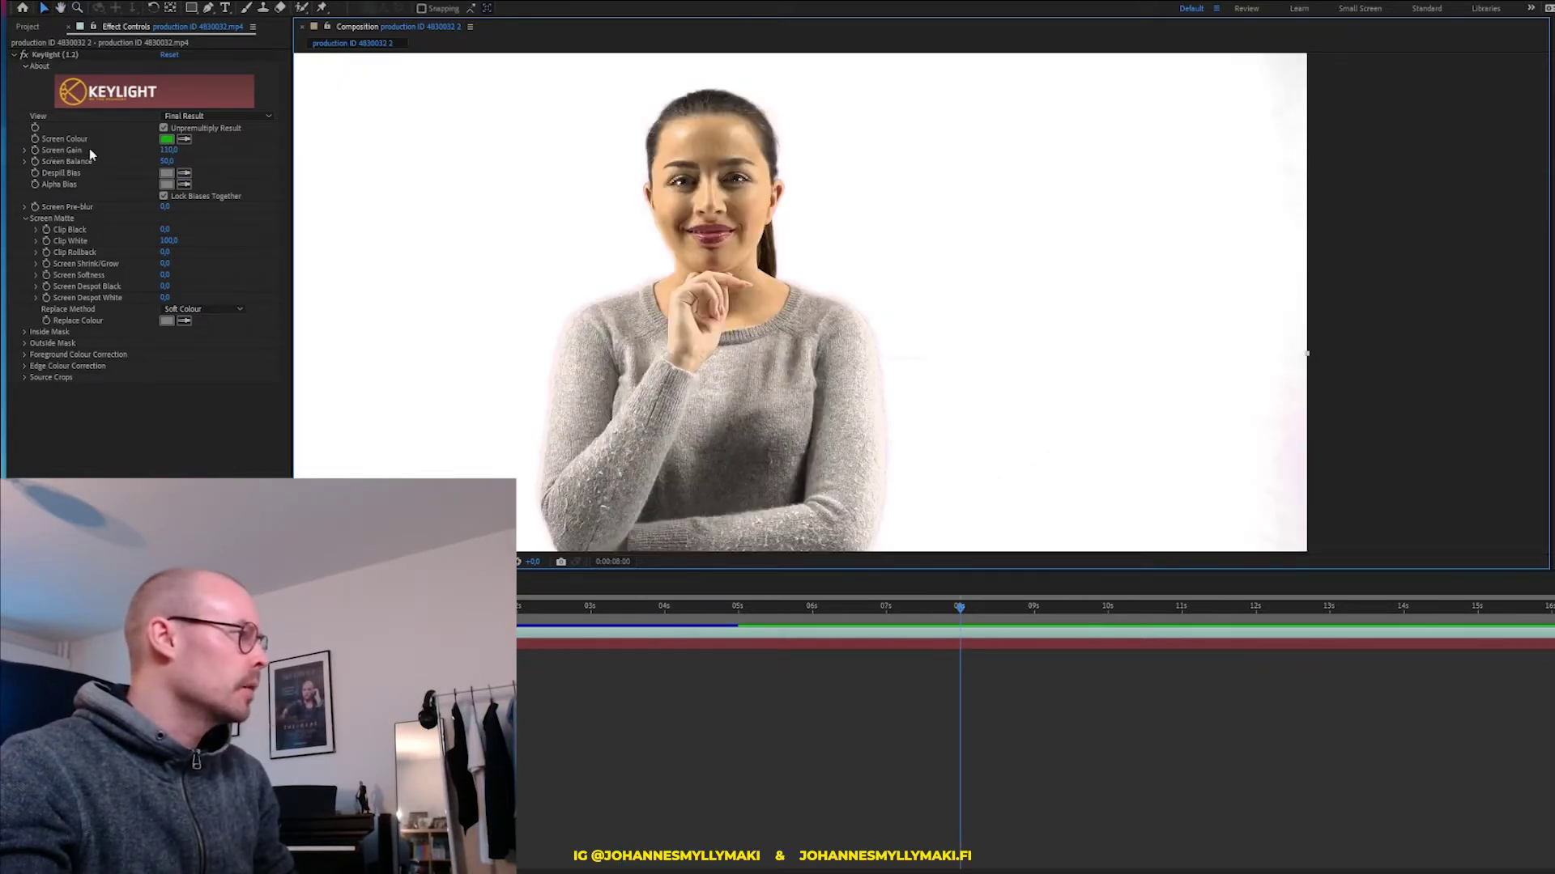
scroll(716, 154, "up", 2)
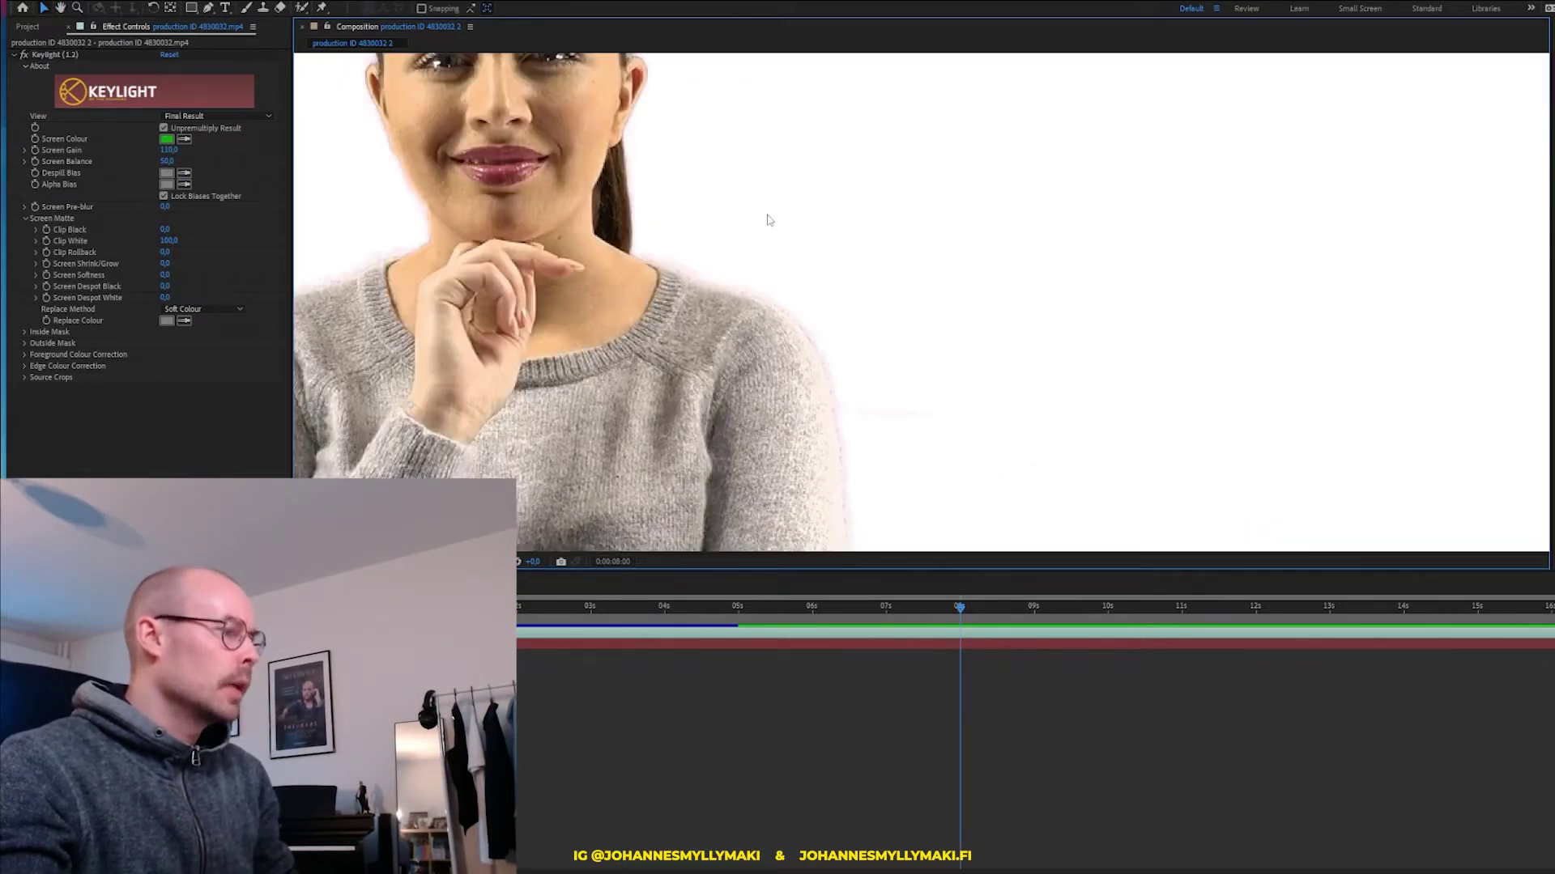
left_click_drag(776, 225, 666, 243)
scroll(611, 295, "up", 2)
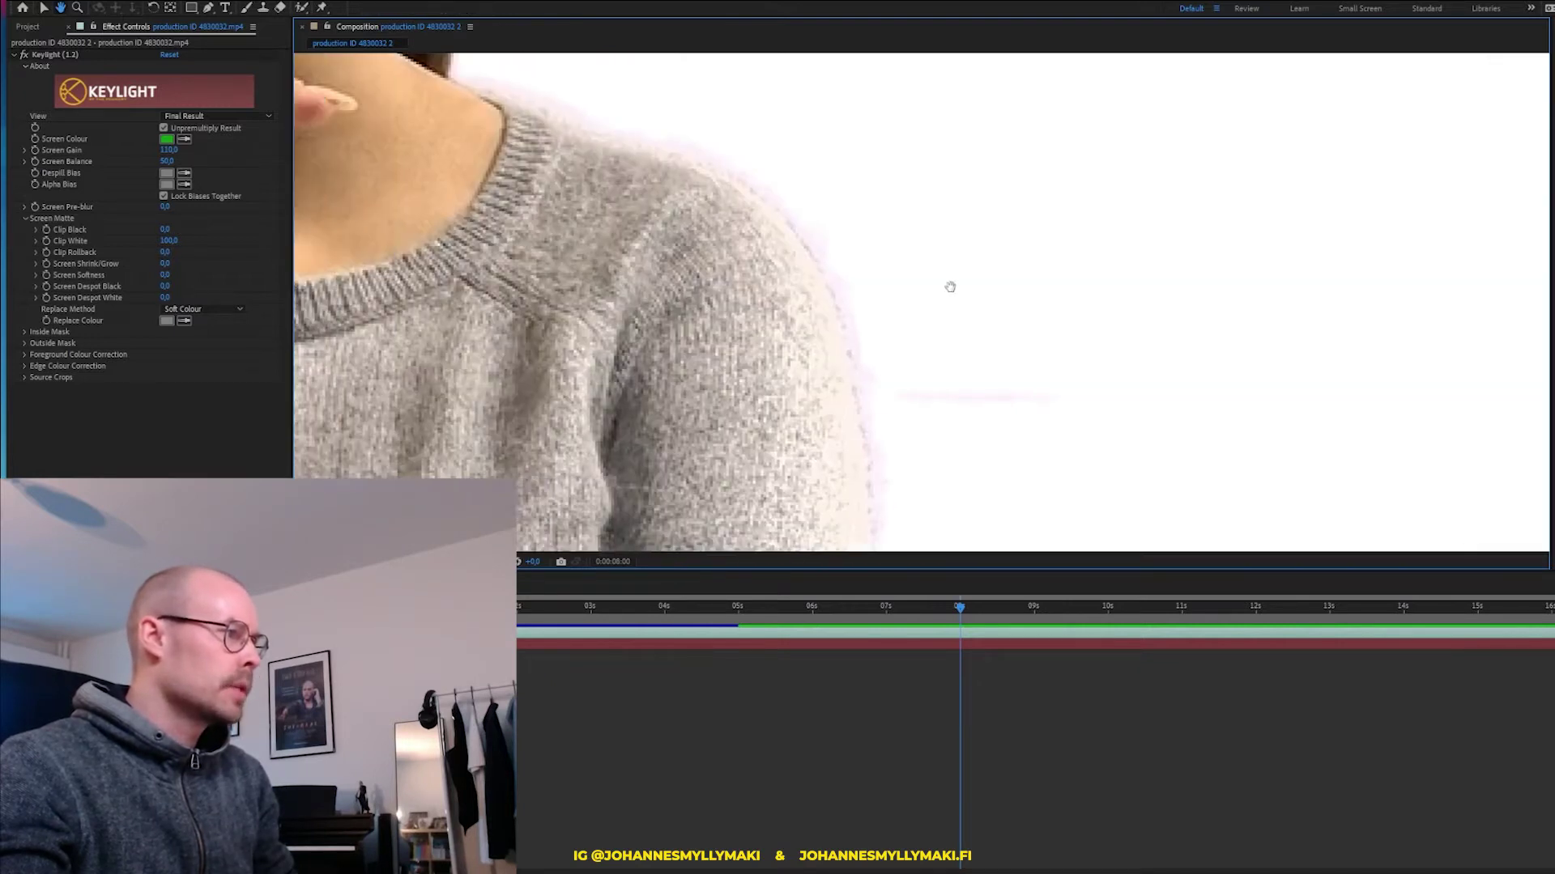
left_click_drag(952, 278, 588, 278)
scroll(588, 278, "down", 1)
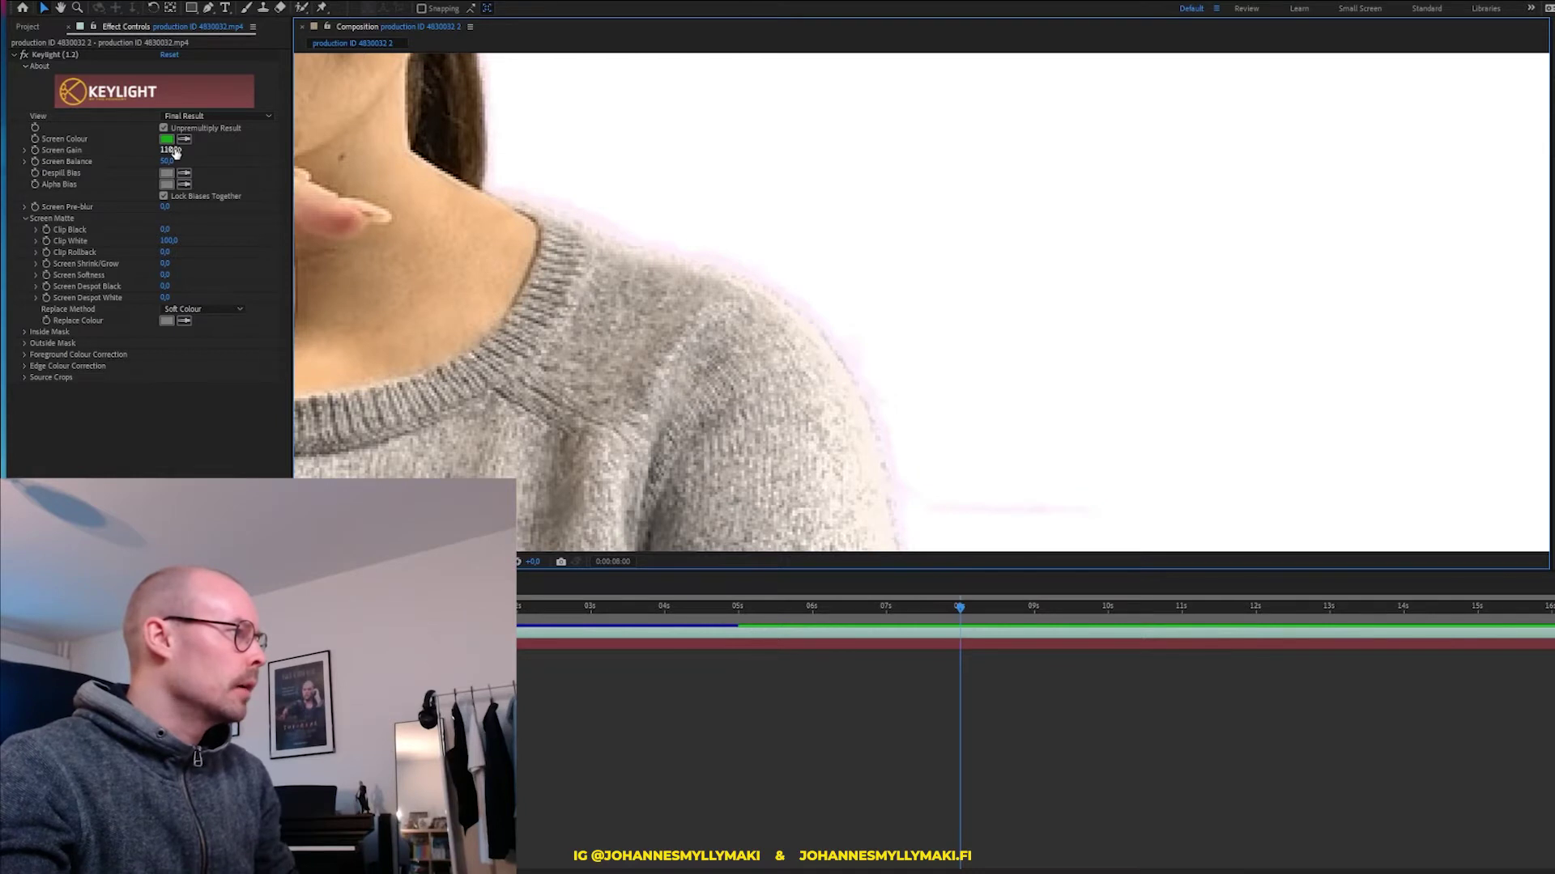
left_click_drag(175, 150, 189, 156)
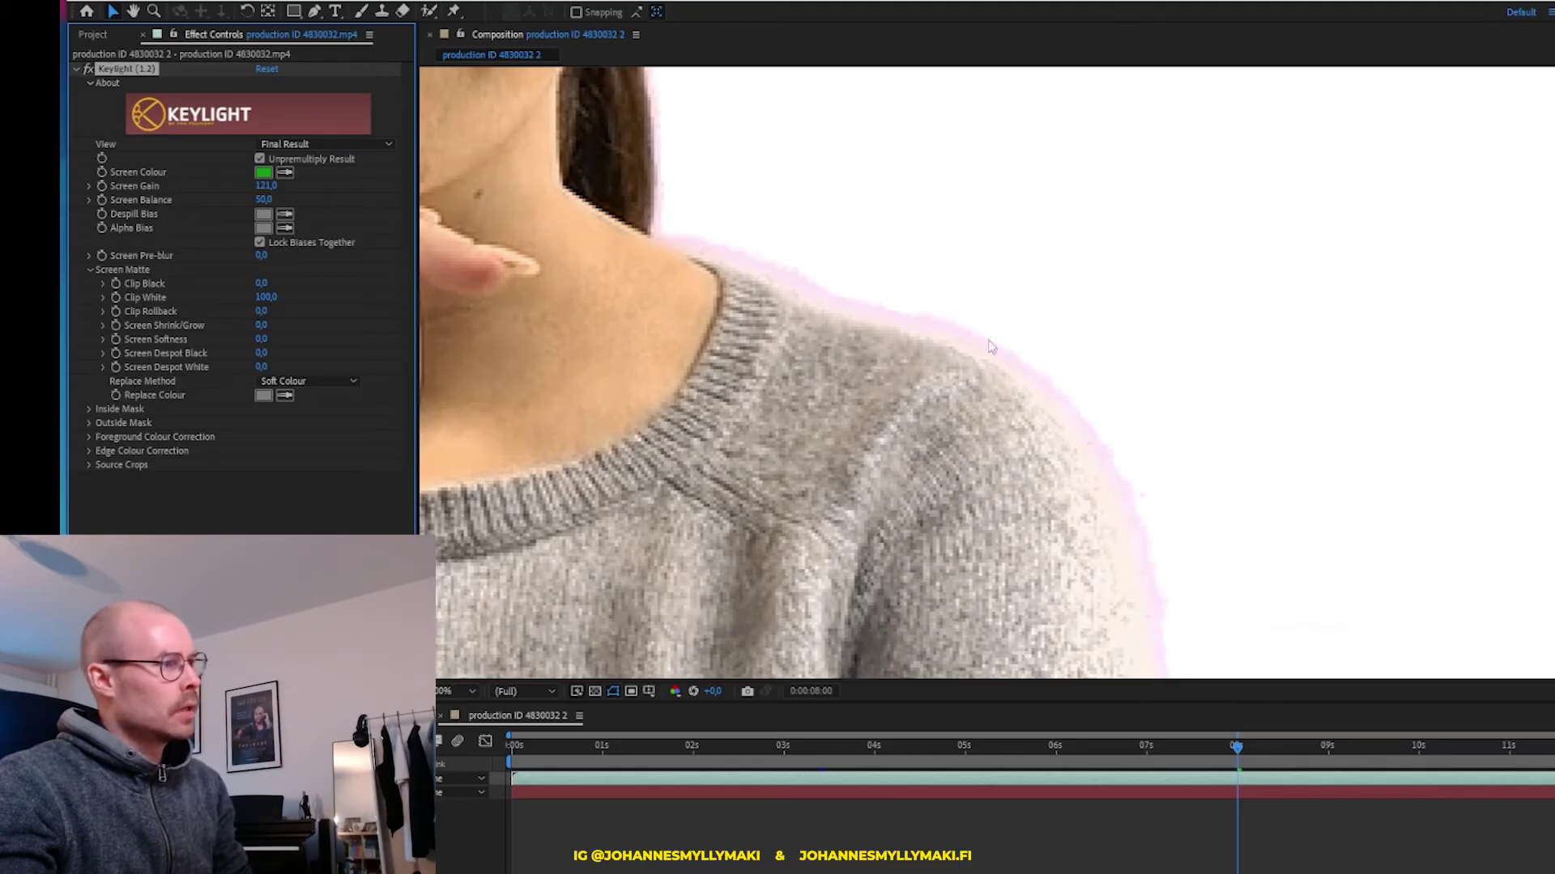
Inspect the forehead and neckline, set Screen Gain to 110 then 105, and fit the subject in view
scroll(805, 256, "up", 10)
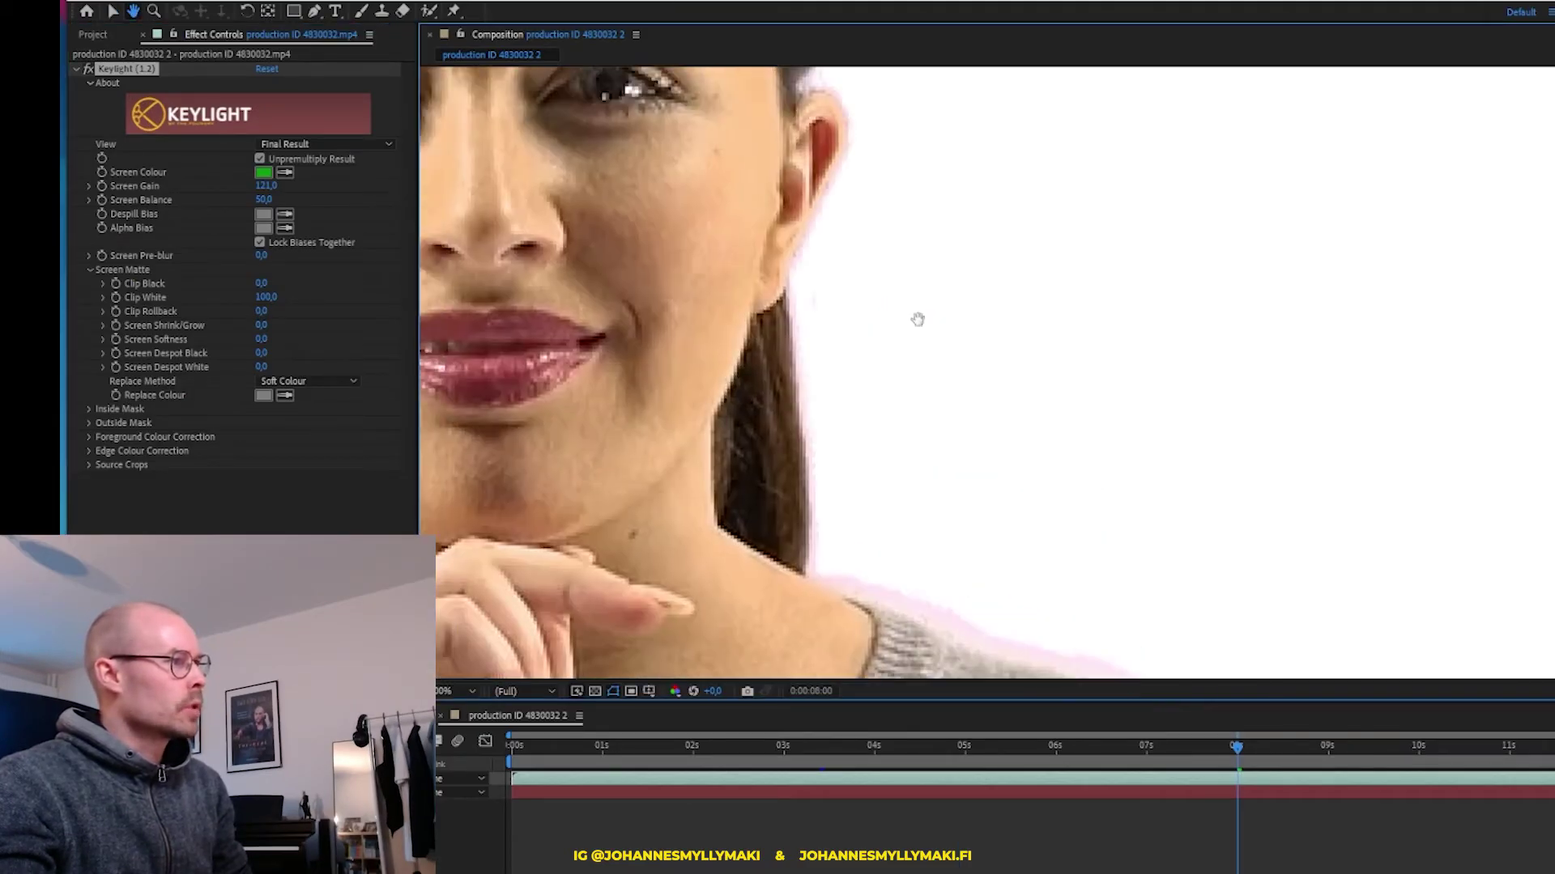
left_click_drag(808, 572, 1125, 363)
scroll(984, 484, "down", 1)
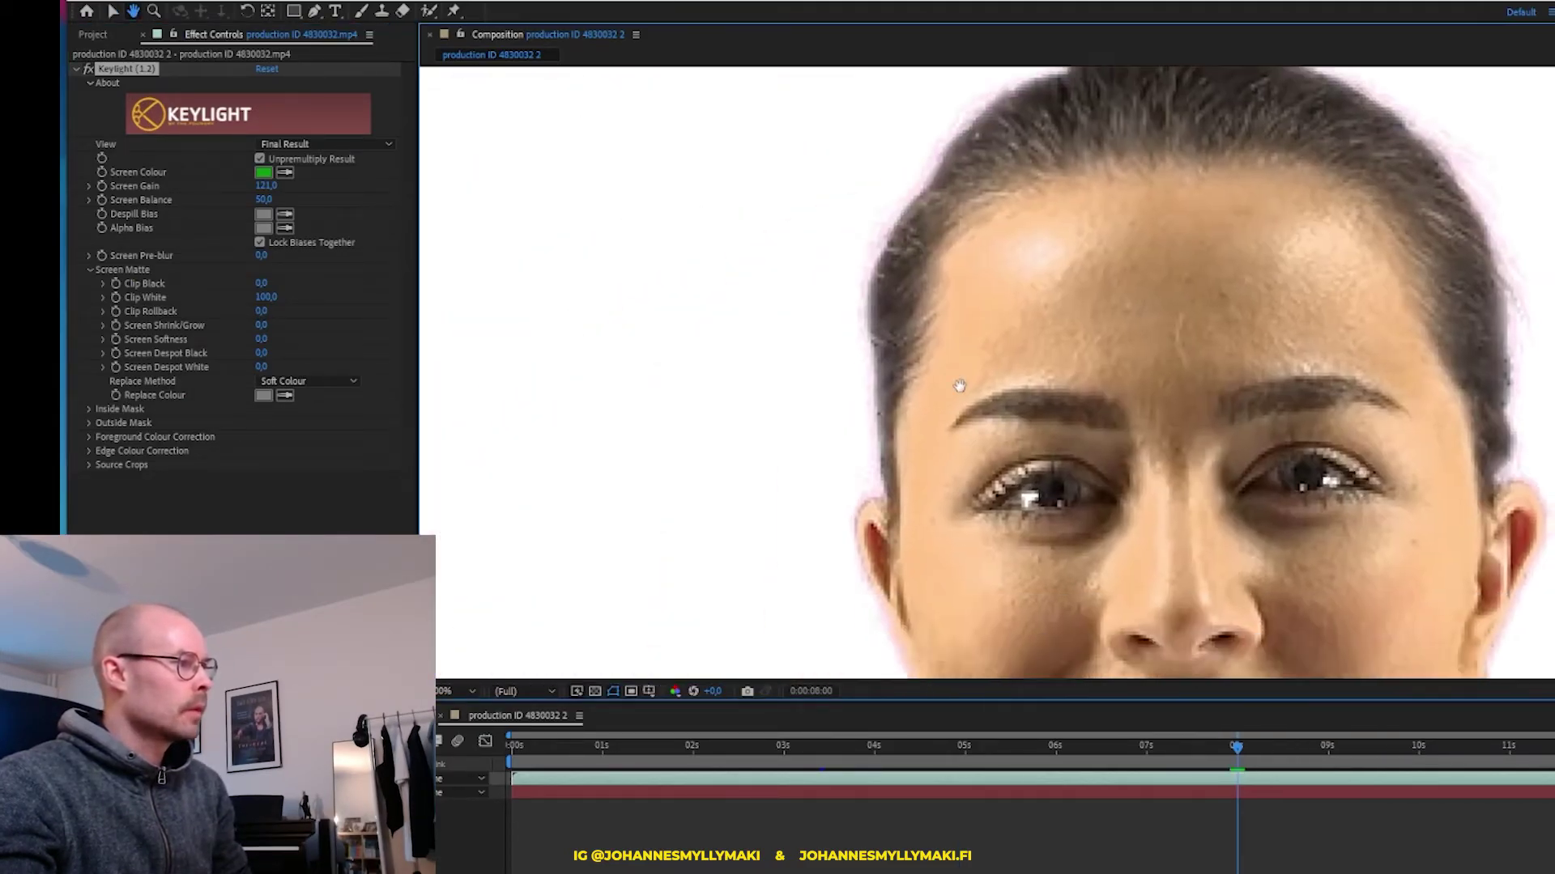
scroll(910, 496, "down", 3)
scroll(988, 495, "down", 3)
scroll(856, 499, "down", 3)
scroll(873, 515, "down", 3)
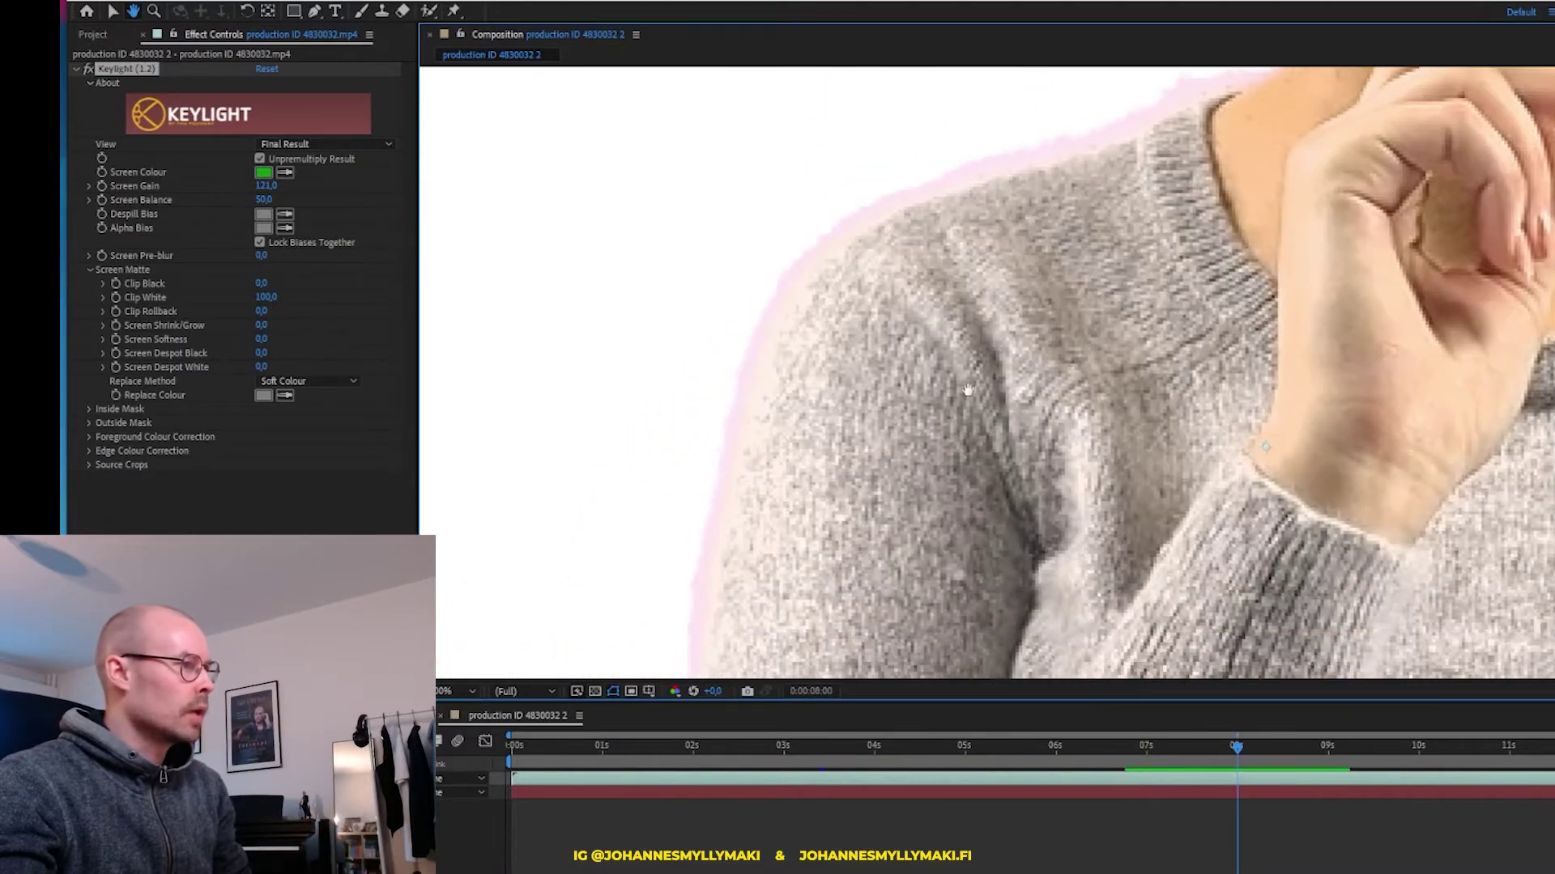
scroll(969, 390, "down", 3)
scroll(921, 412, "down", 3)
scroll(931, 184, "down", 3)
scroll(986, 56, "down", 3)
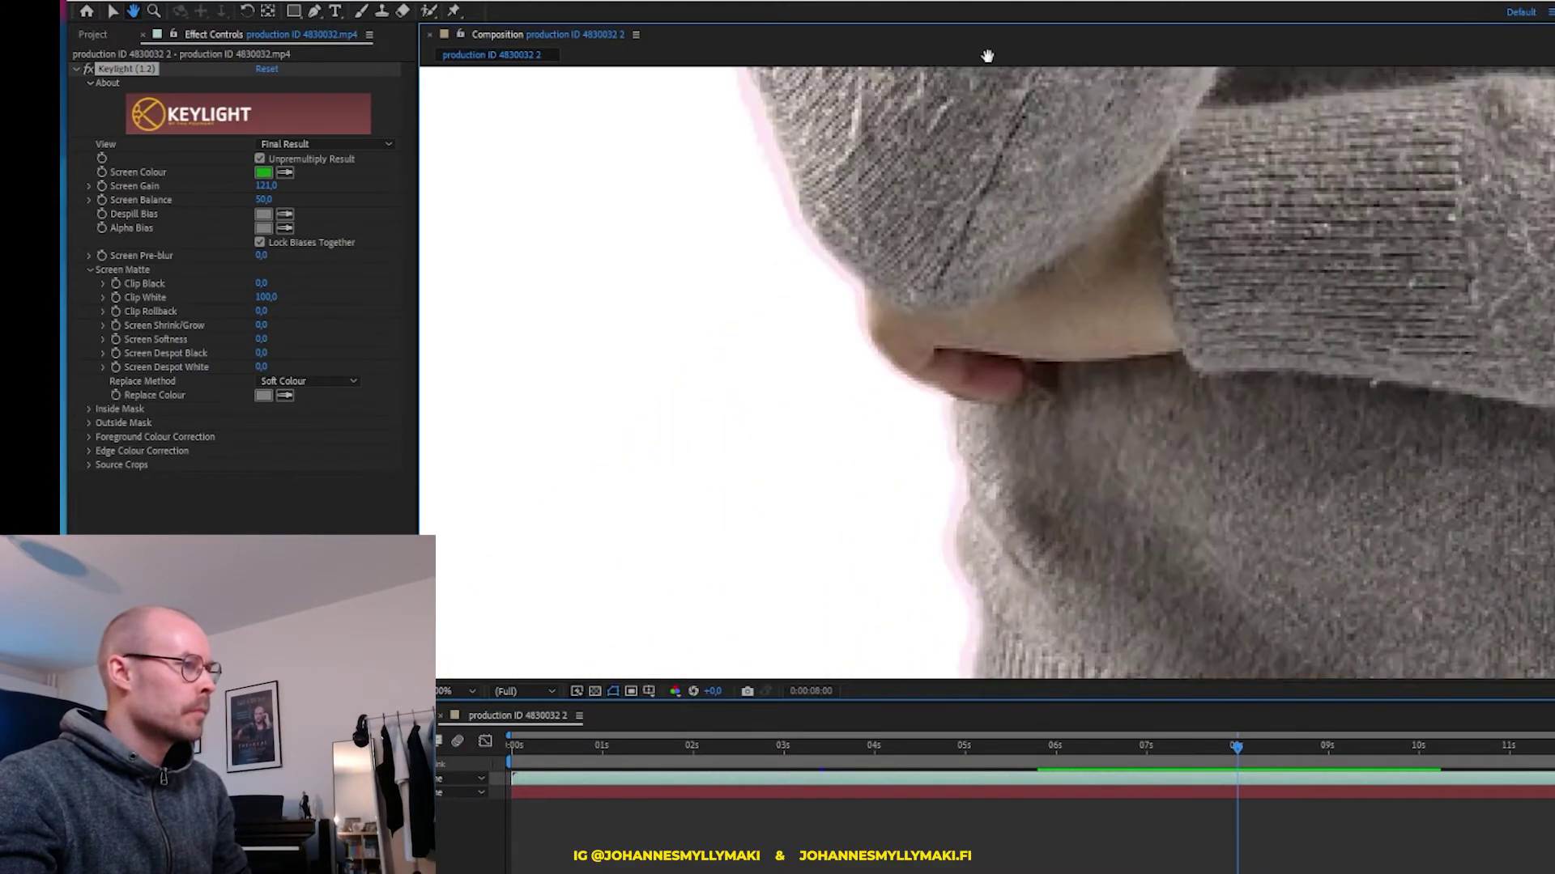
scroll(996, 346, "down", 3)
scroll(1353, 441, "down", 3)
scroll(899, 385, "up", 3)
scroll(899, 385, "down", 3)
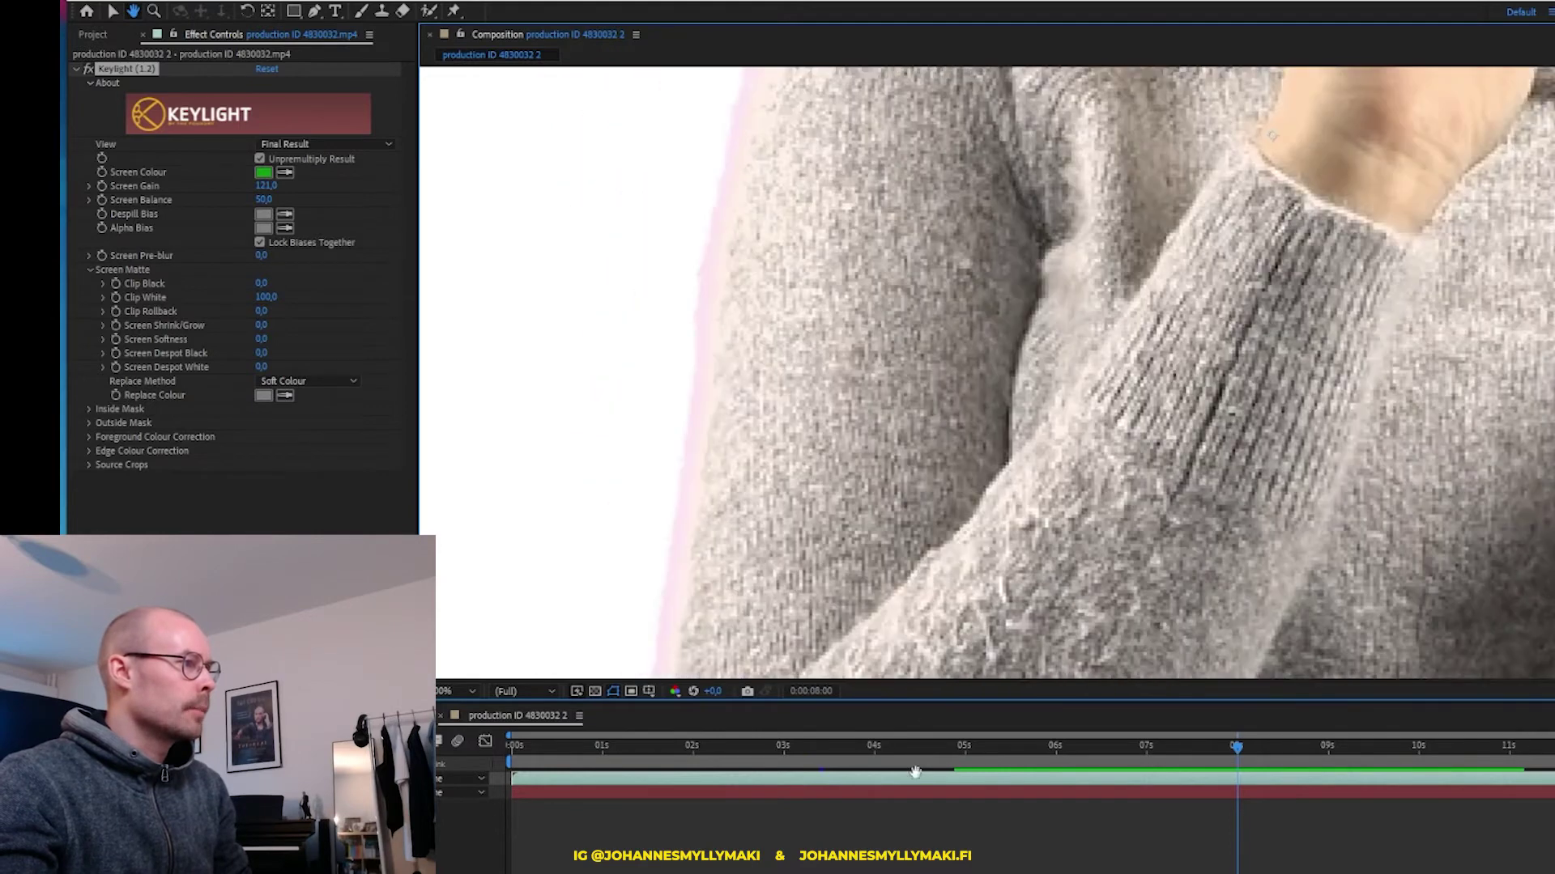
scroll(955, 405, "up", 3)
scroll(1030, 441, "up", 3)
scroll(1030, 441, "down", 3)
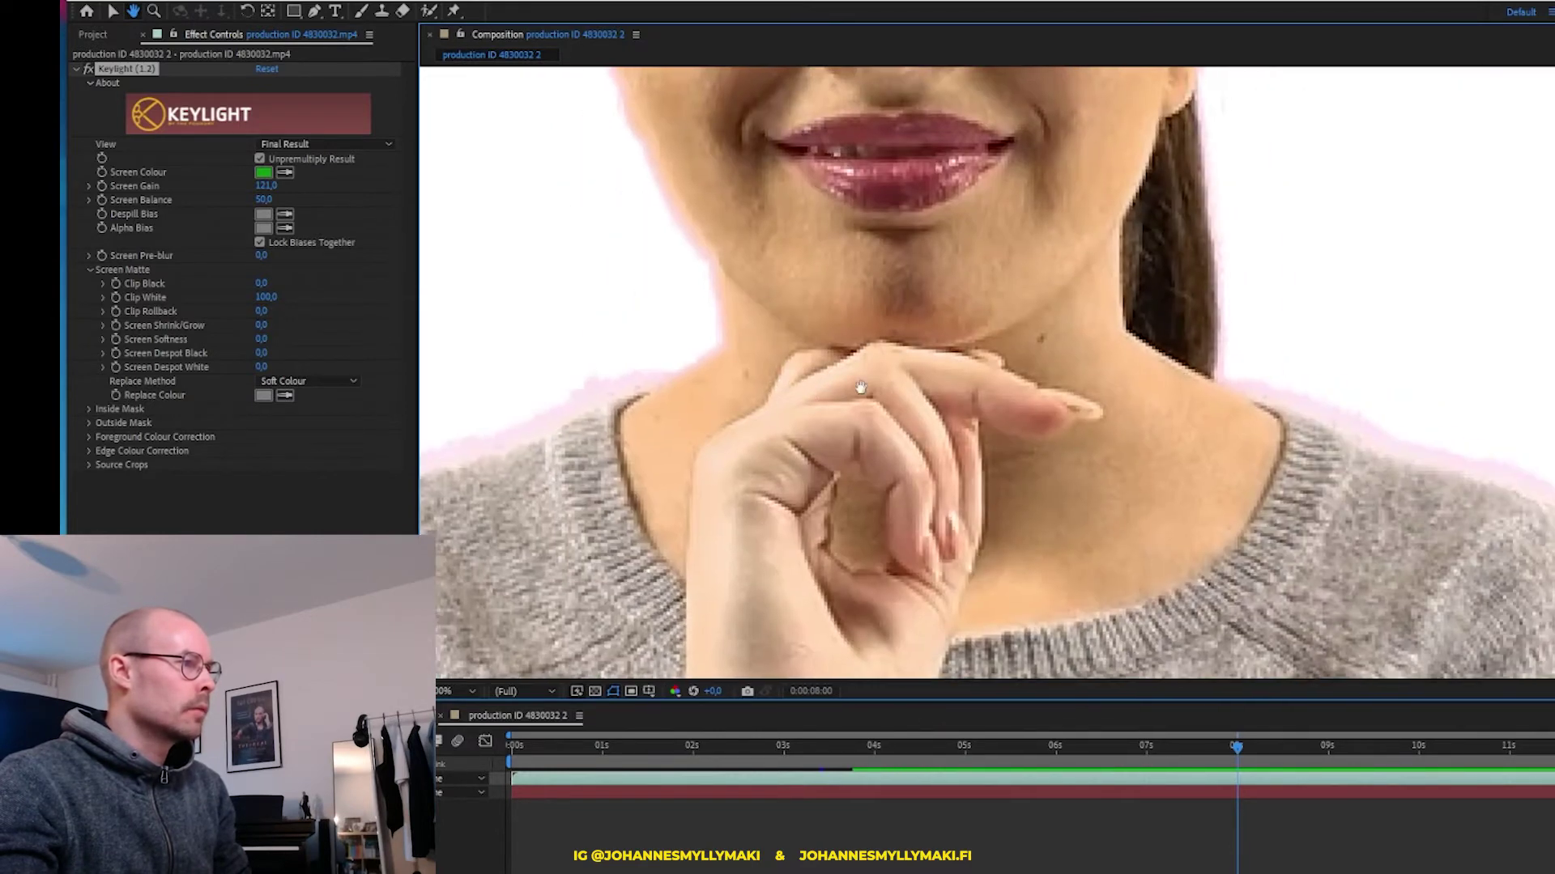
scroll(1243, 589, "up", 3)
left_click_drag(1243, 589, 927, 459)
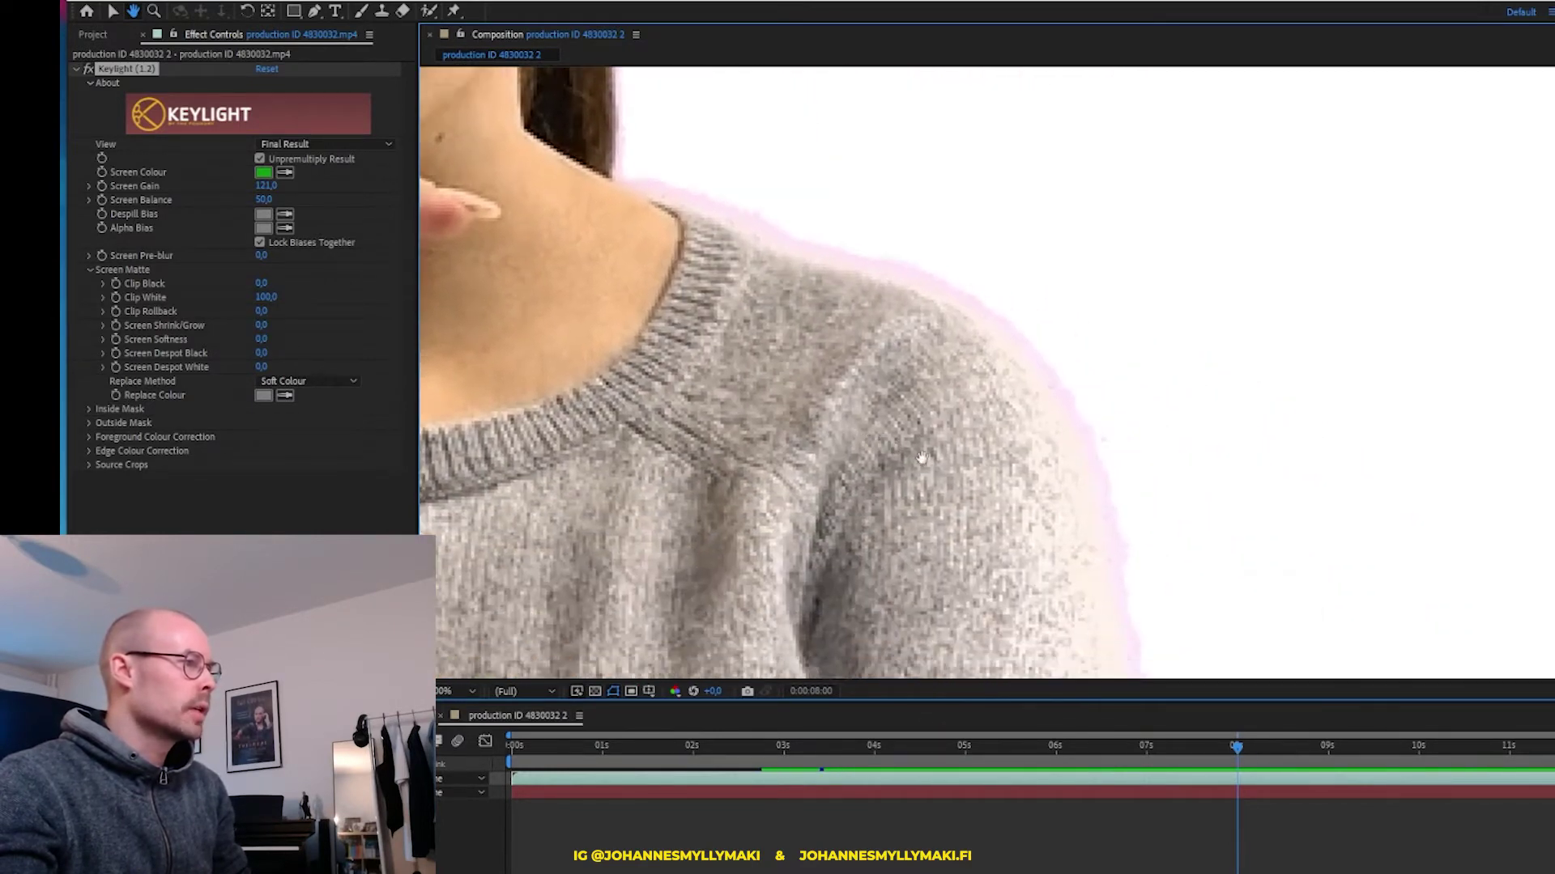
left_click(277, 185)
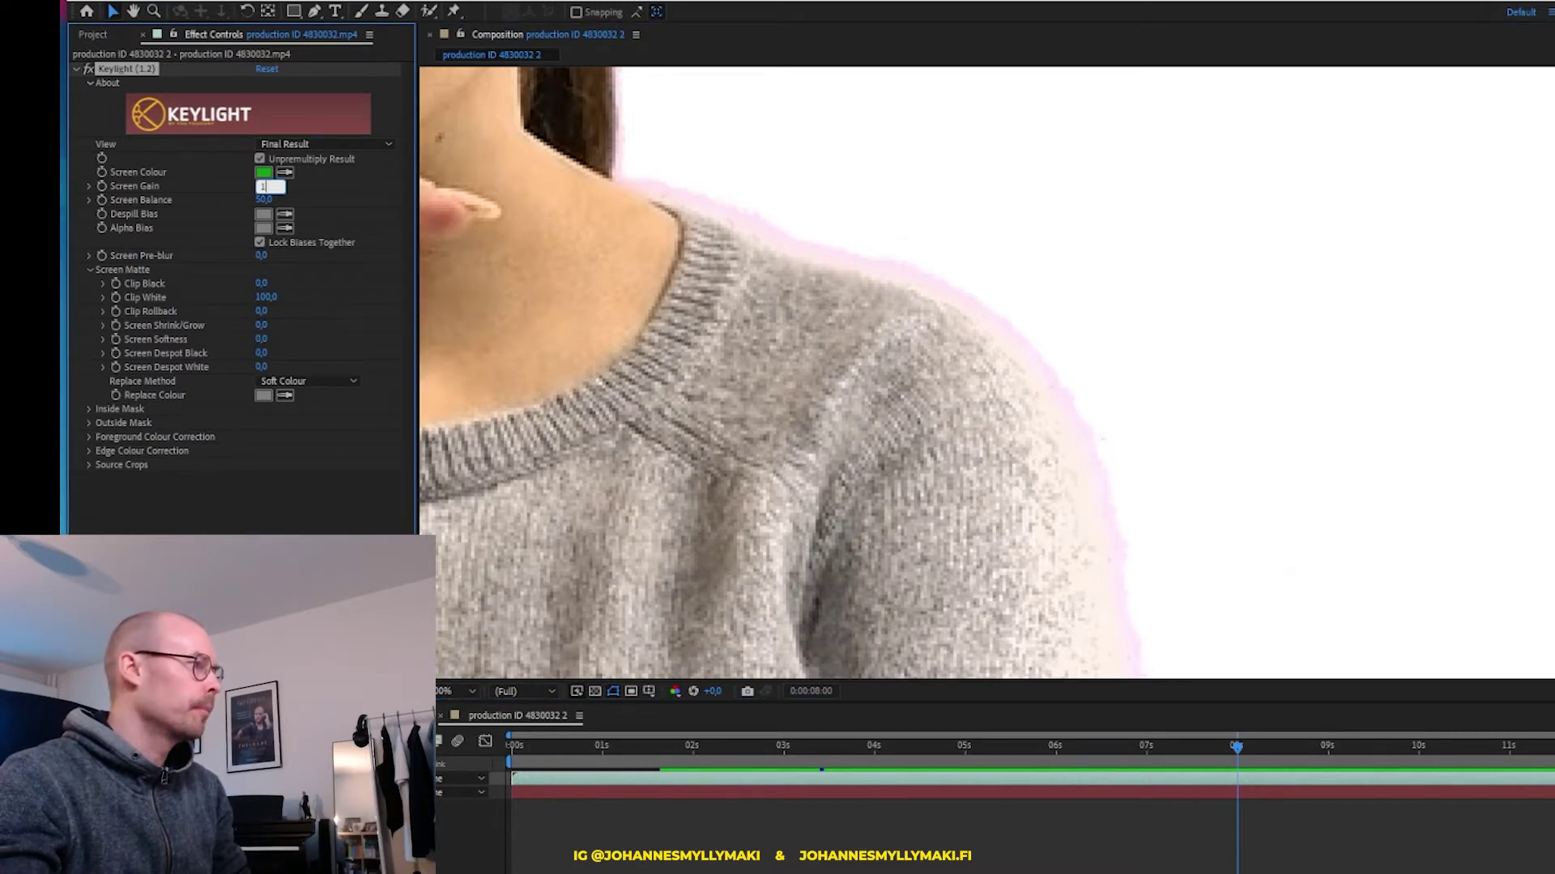
type("10")
key("Return")
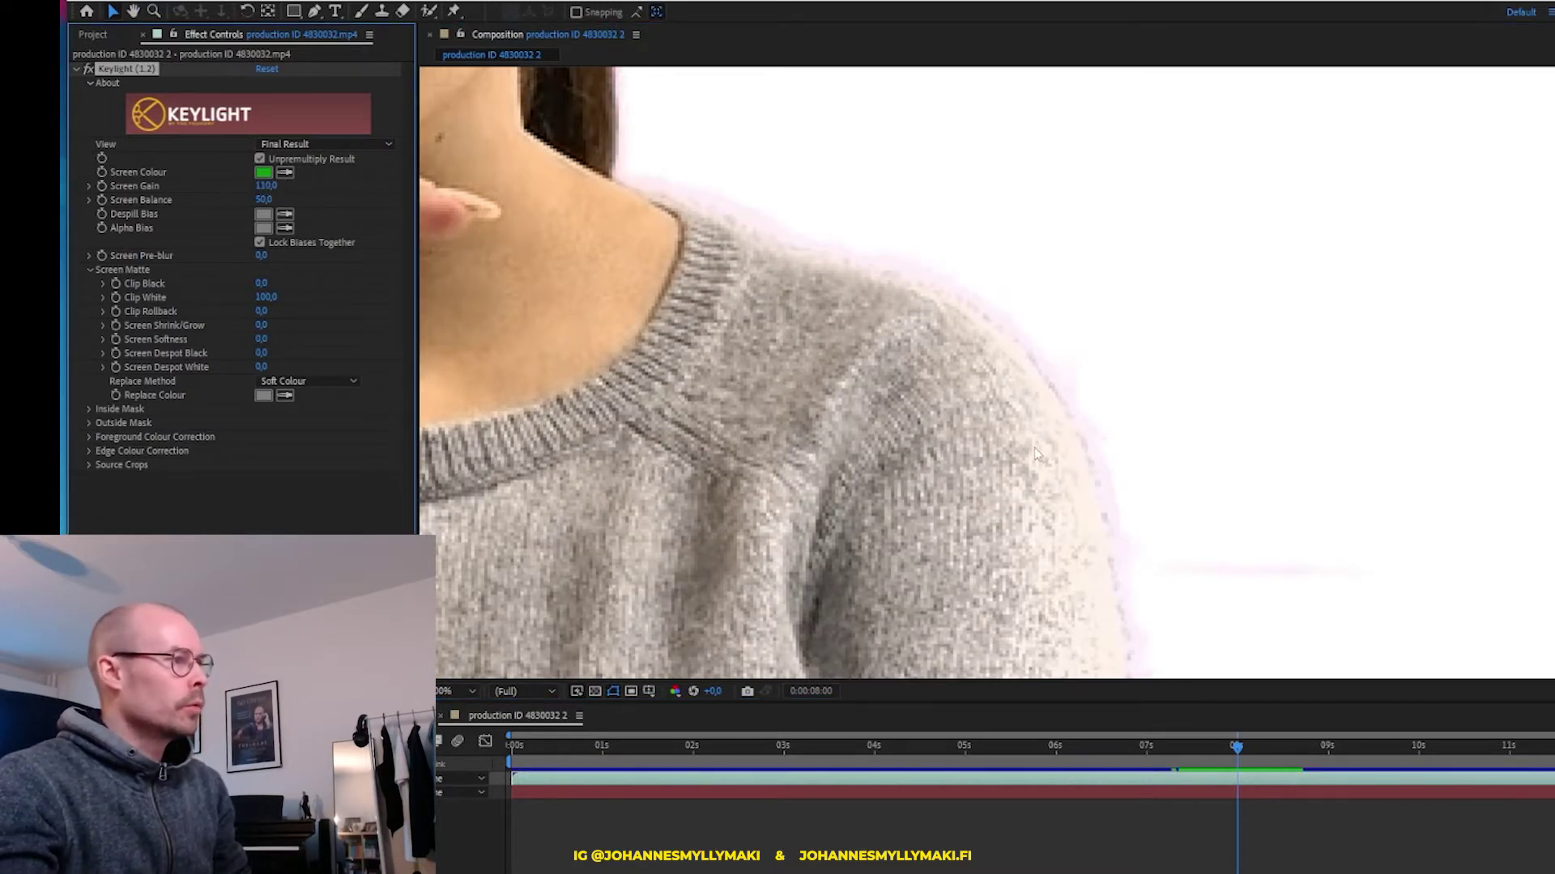
left_click(268, 186)
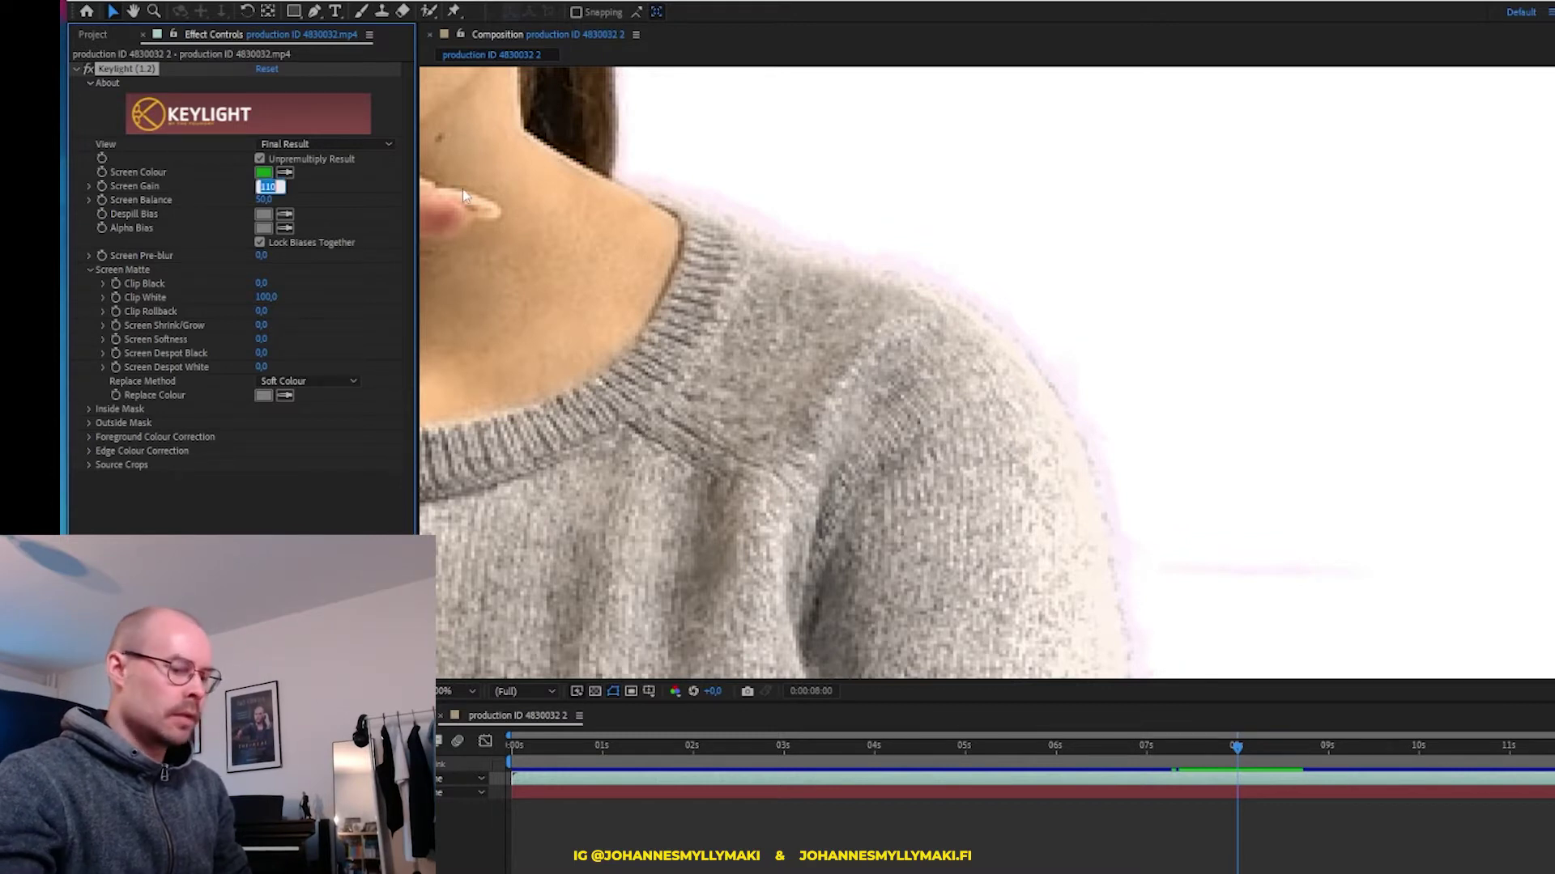
type("105")
key("Return")
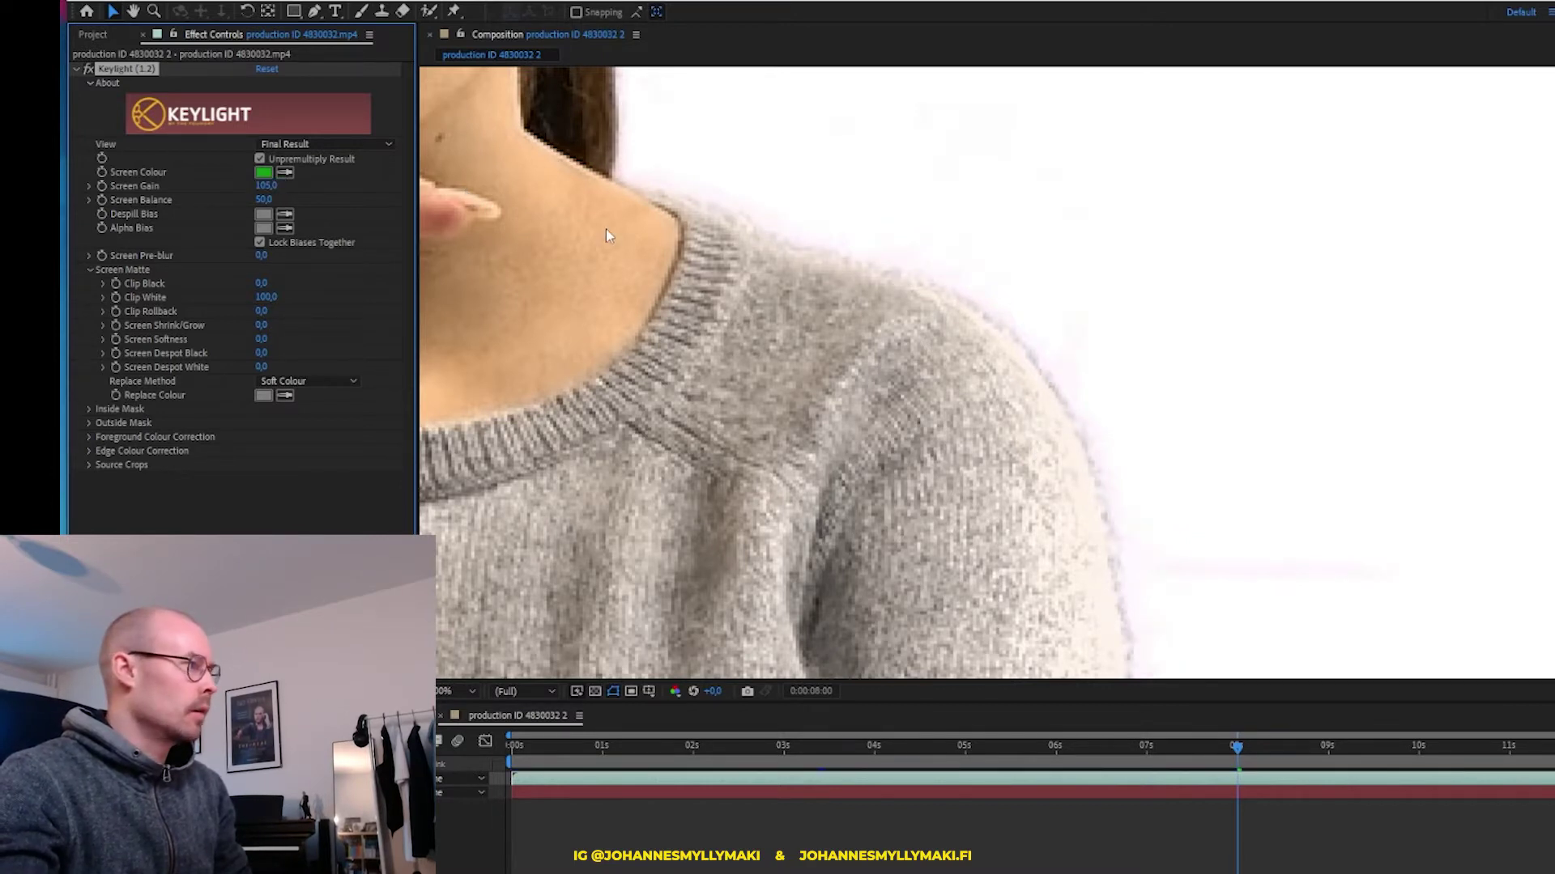
key("comma")
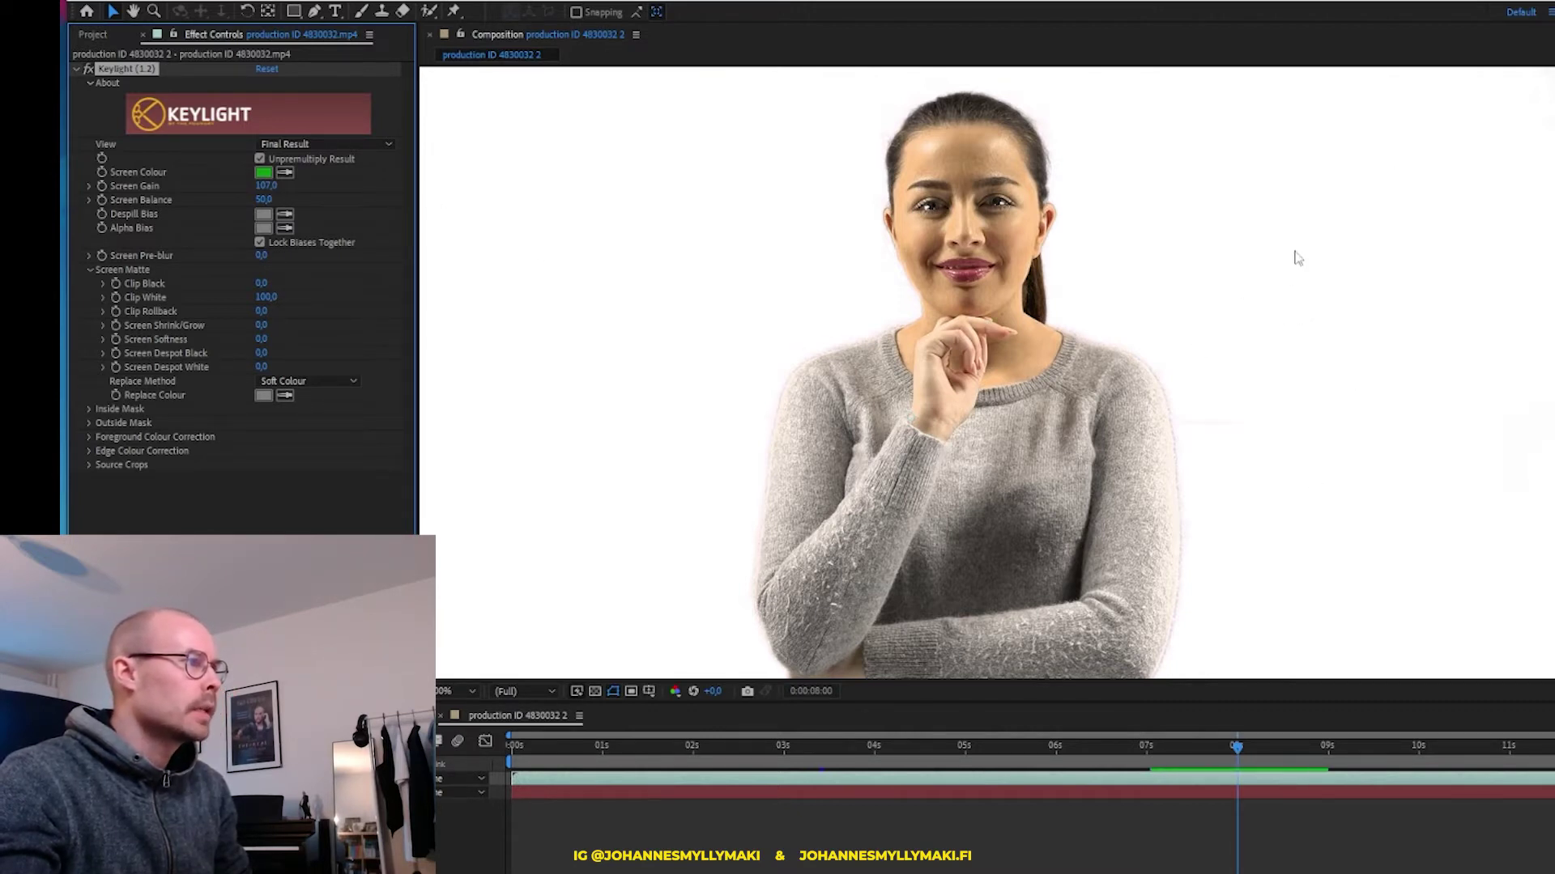
scroll(1077, 423, "up", 3)
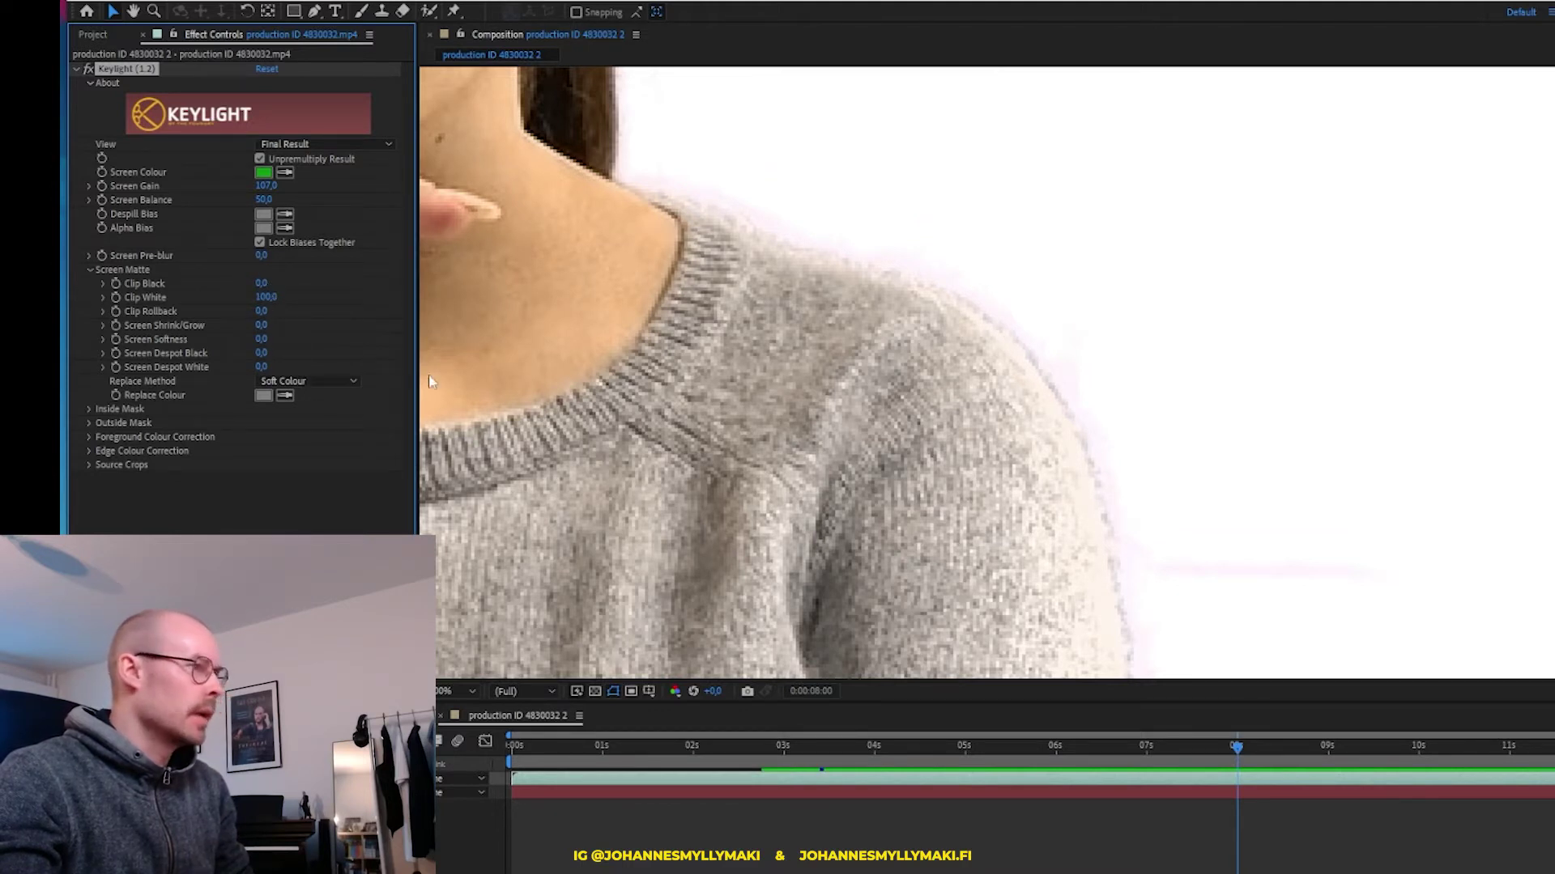
Step Keylight Clip Black through 3 and 5 to 7, checking forehead, neck and shoulder edges
left_click(261, 284)
type("3")
key("Return")
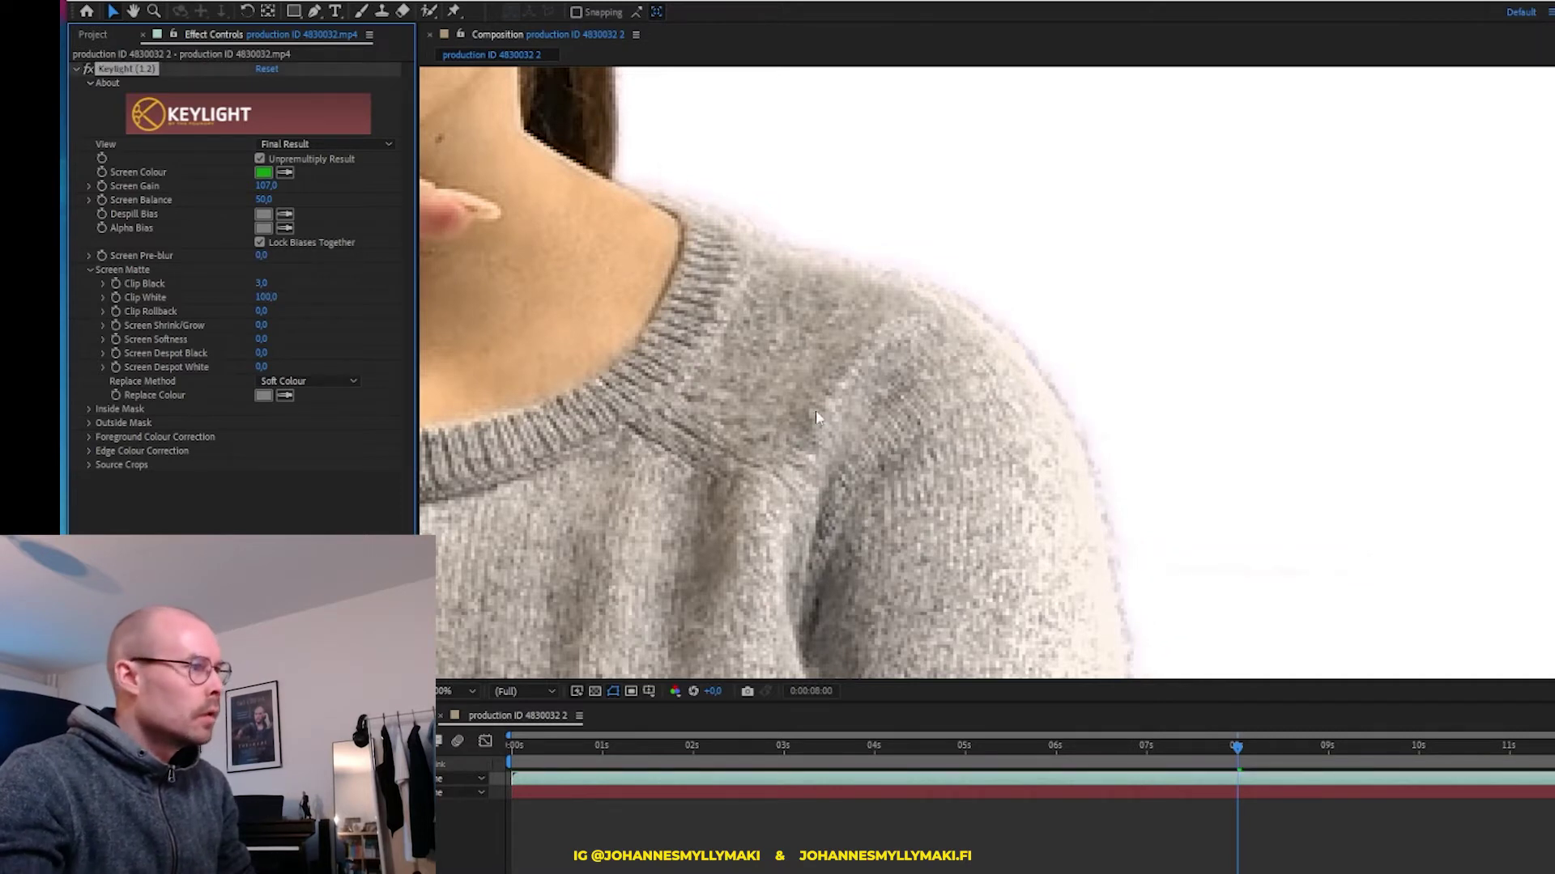
left_click(263, 284)
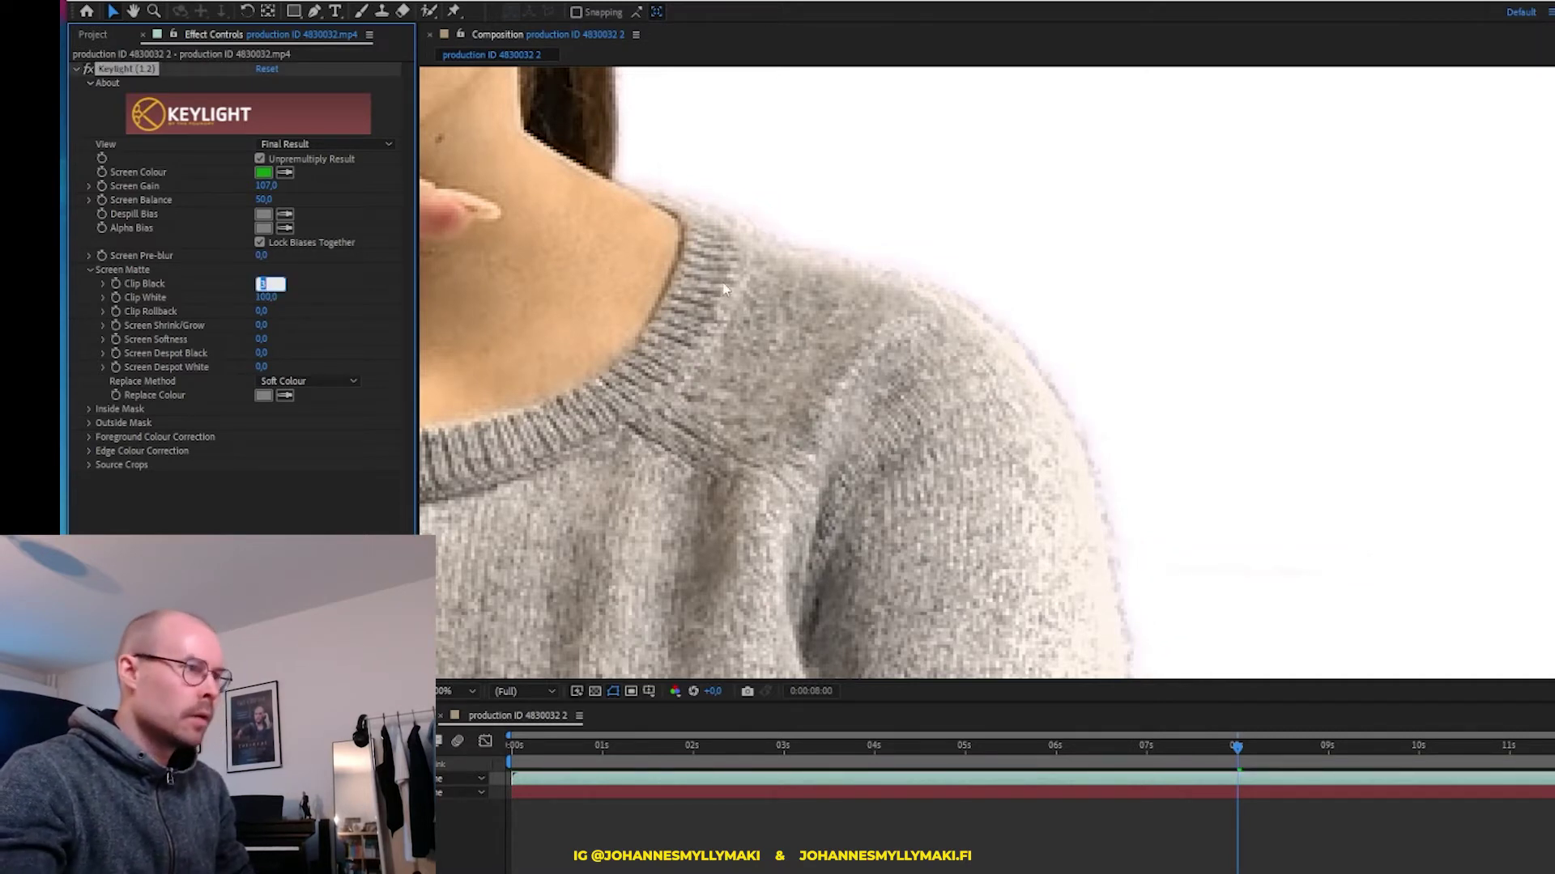
type("5")
key("Return")
key("h")
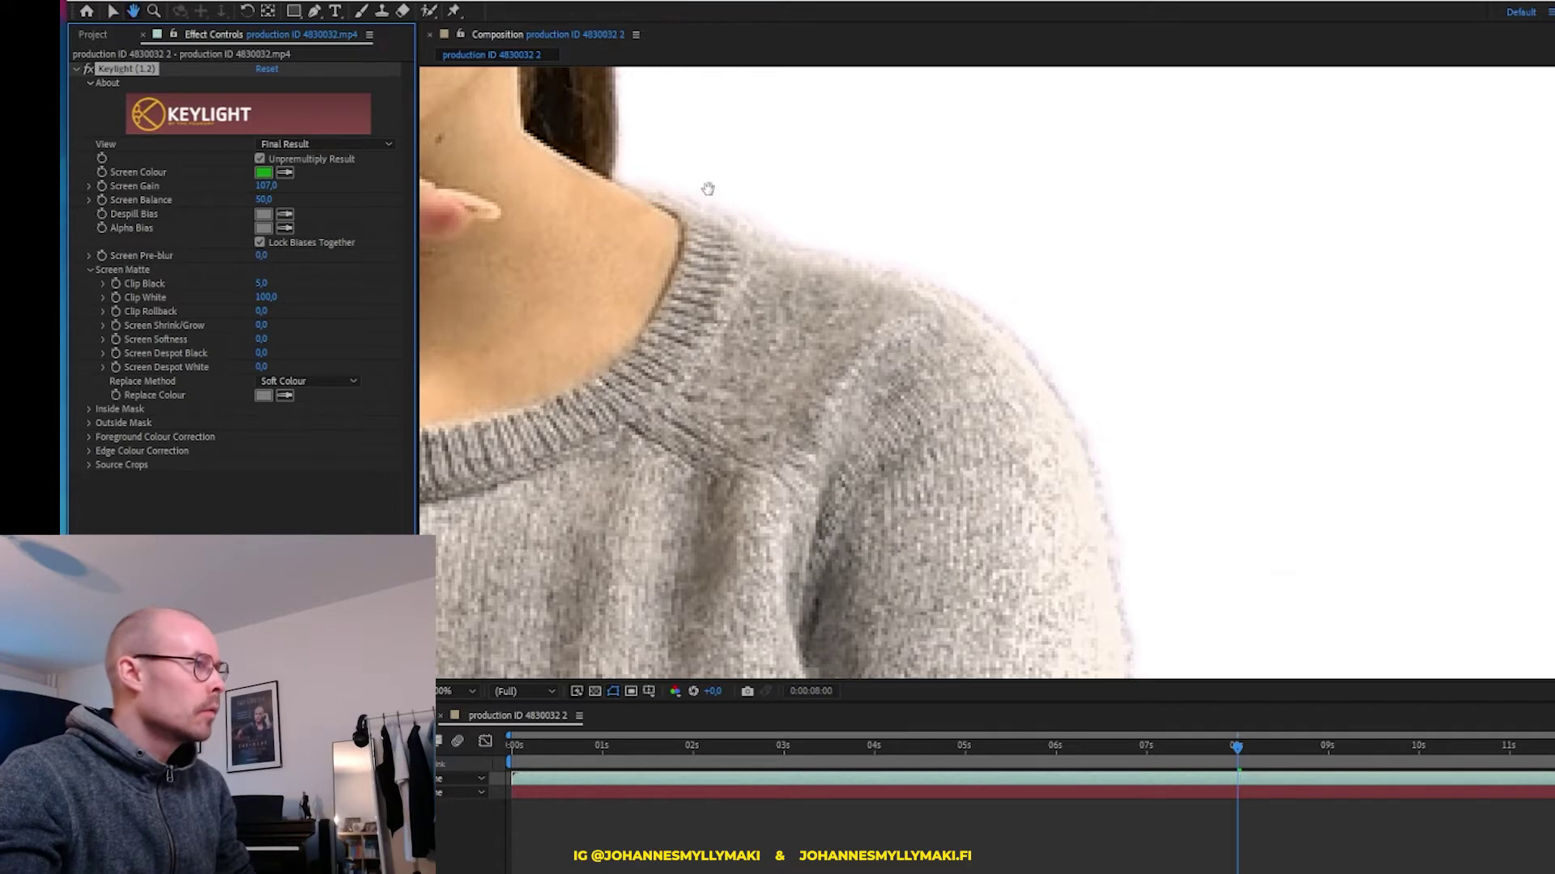
left_click_drag(707, 189, 749, 508)
key("v")
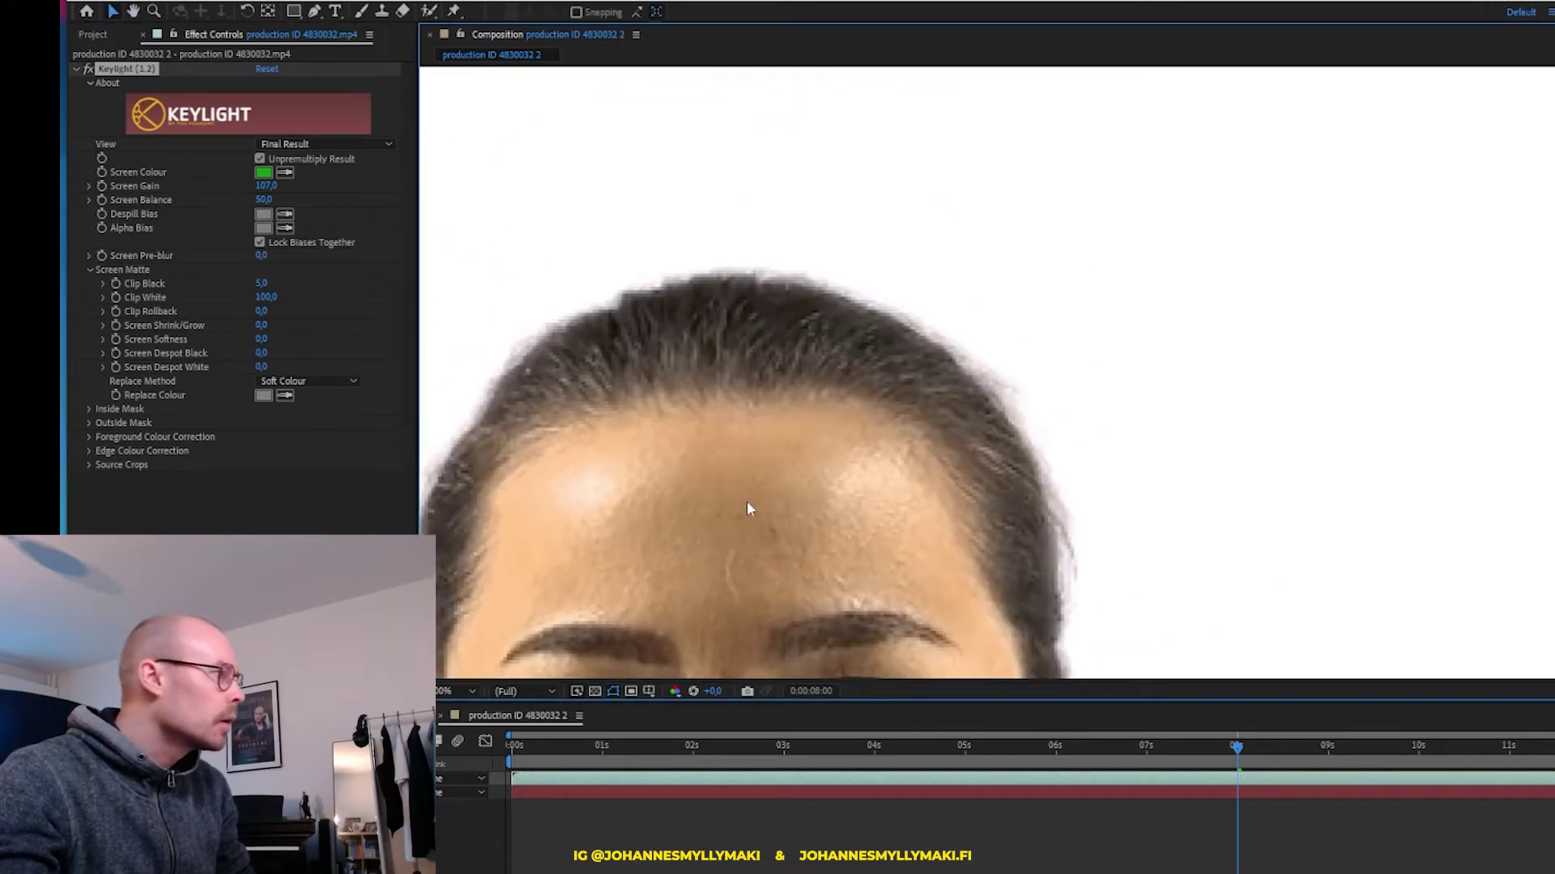
type("7")
key("Return")
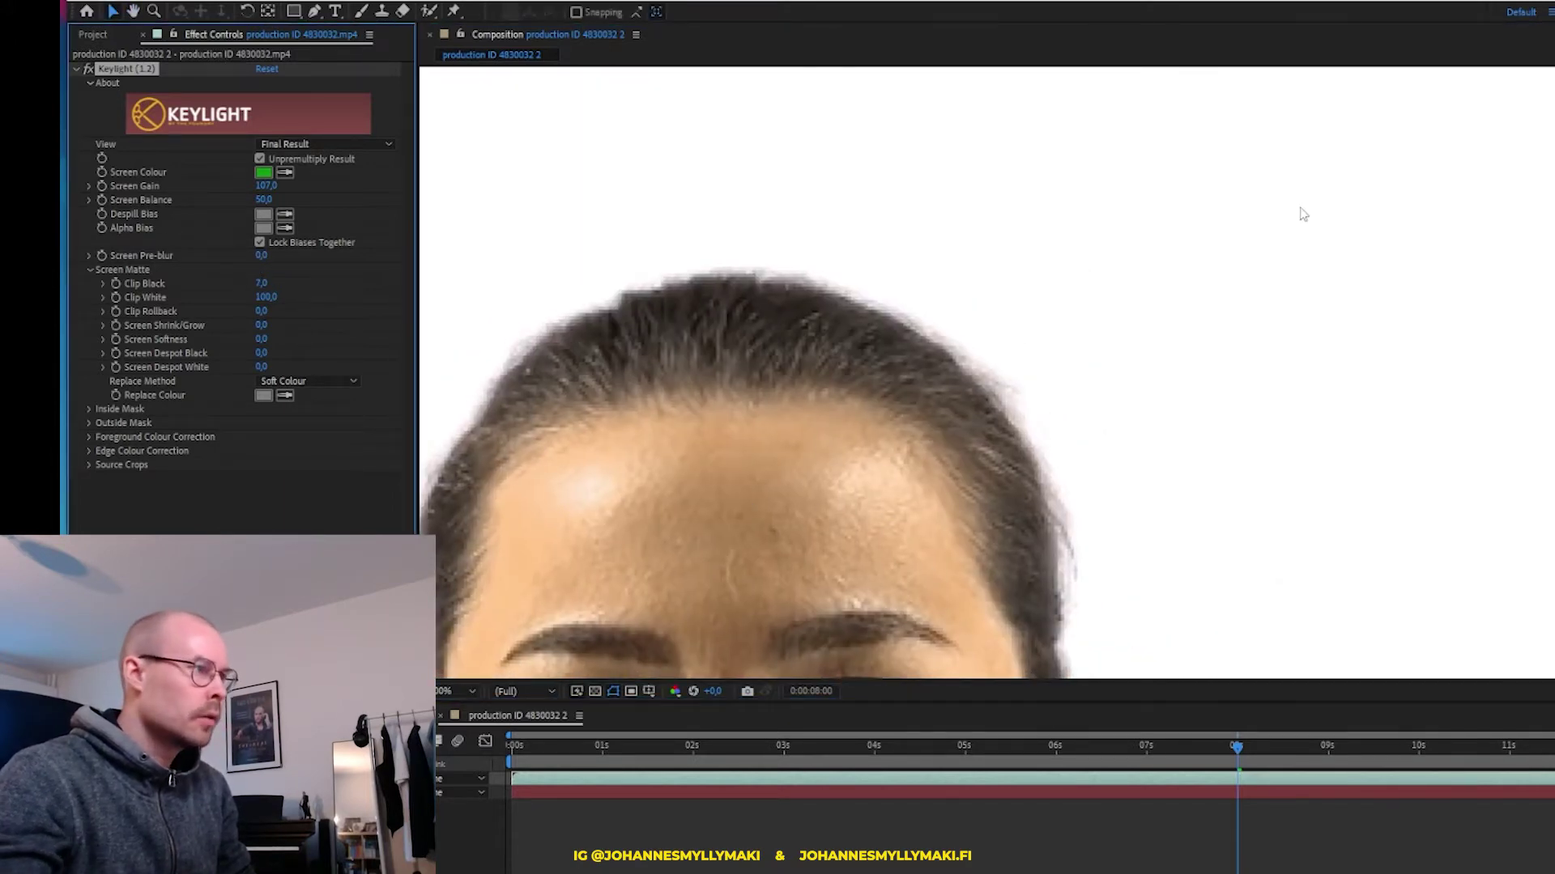
mouse_move(914, 662)
left_mouse_down()
mouse_move(873, 343)
mouse_move(951, 427)
left_mouse_up()
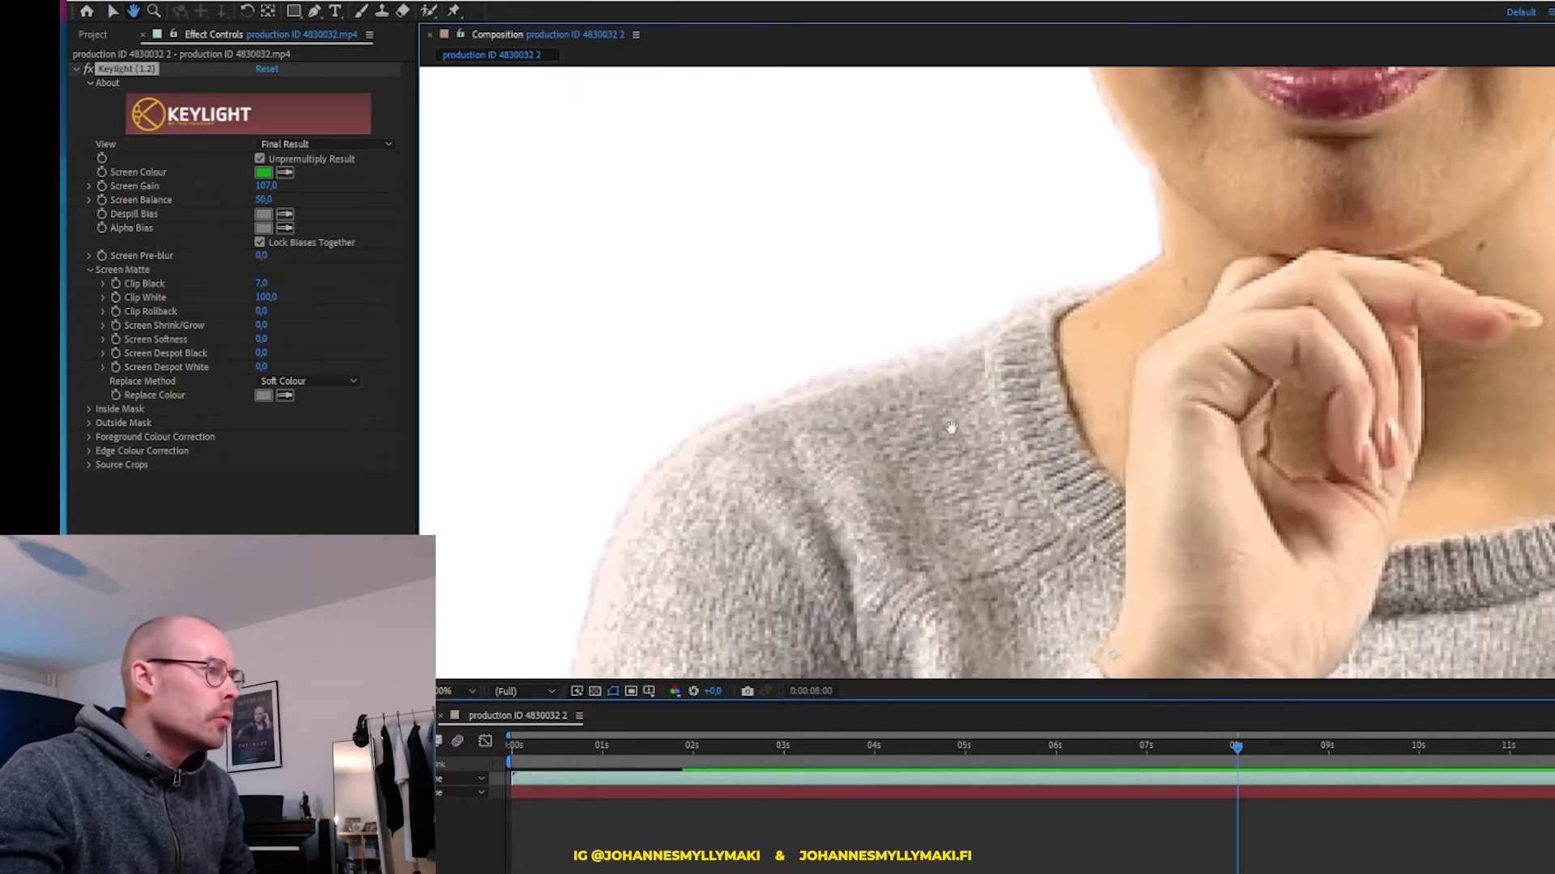
mouse_move(1048, 415)
left_mouse_down()
mouse_move(970, 346)
mouse_move(1016, 445)
left_mouse_up()
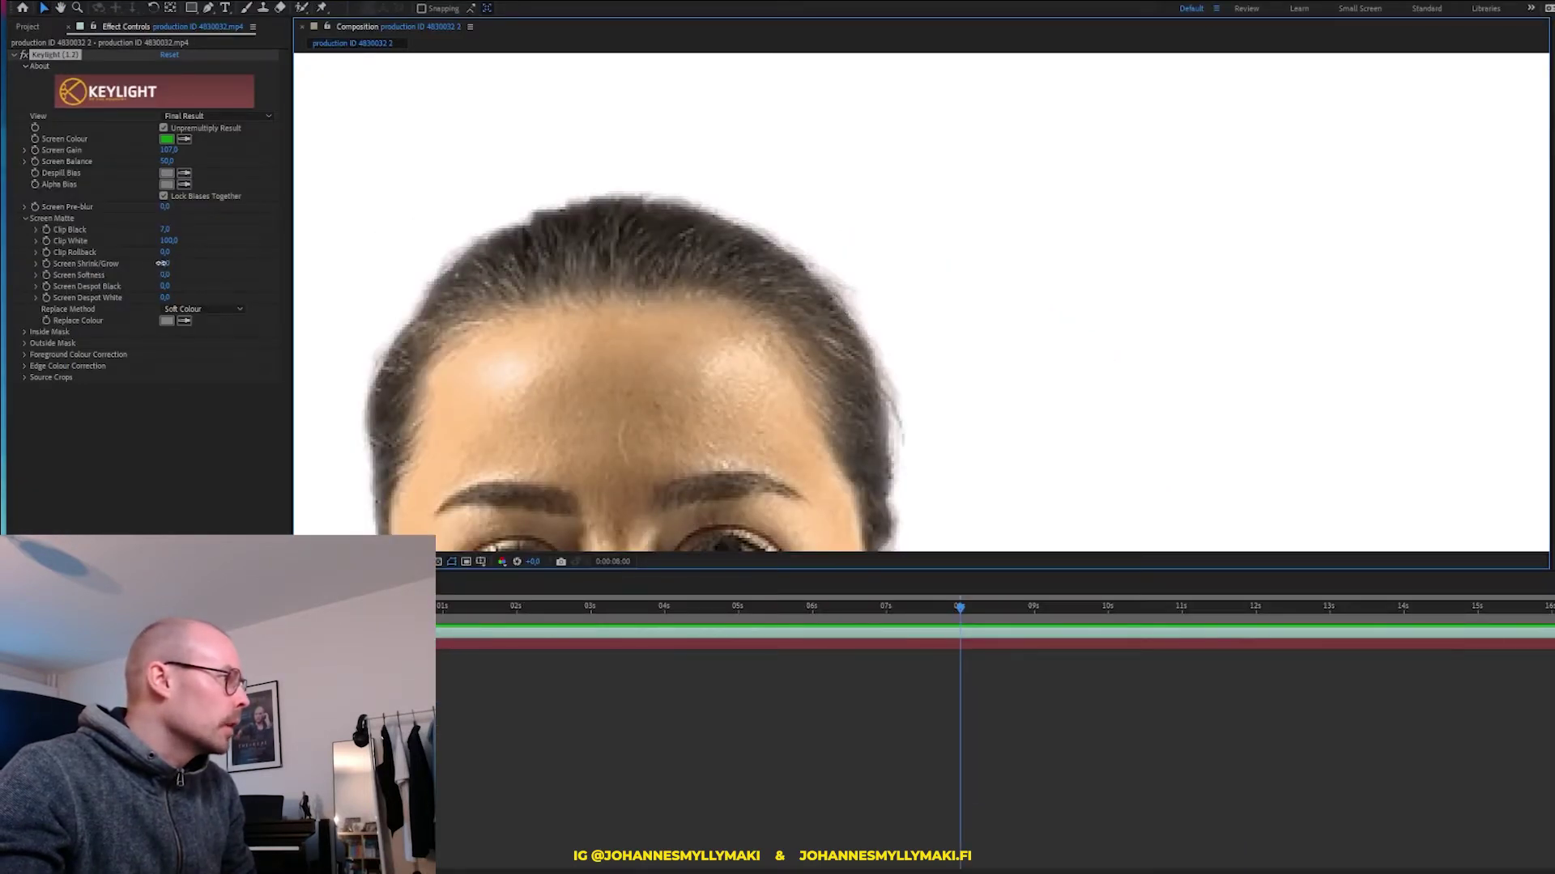
Test Screen Shrink/Grow values around -2.3, 5, 0 and -1 to judge the matte edge
left_click_drag(161, 263, 160, 265)
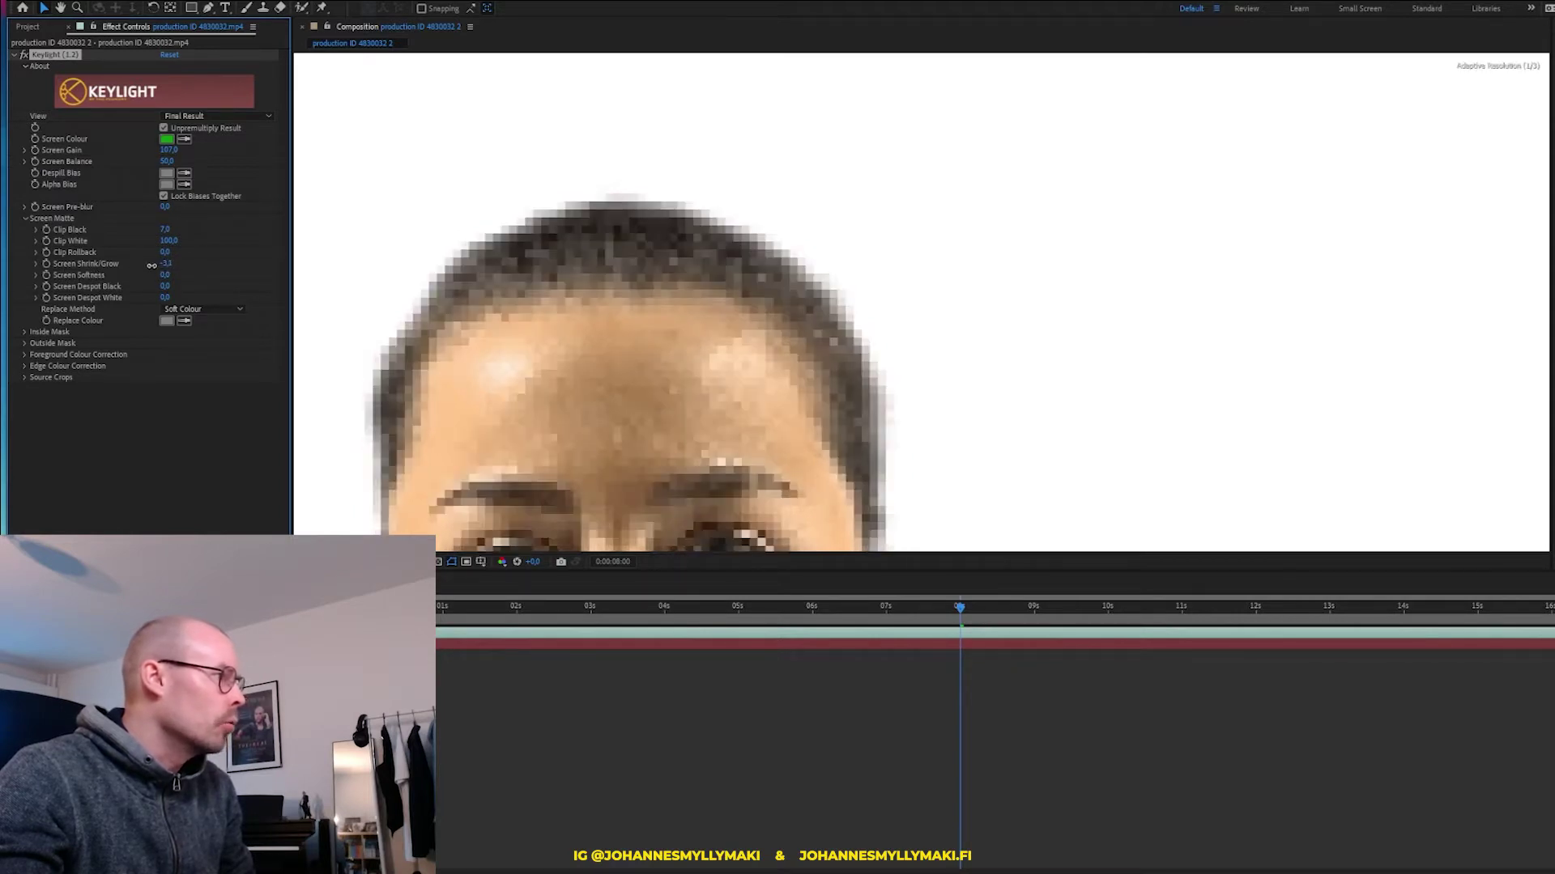
left_click_drag(166, 265, 61, 273)
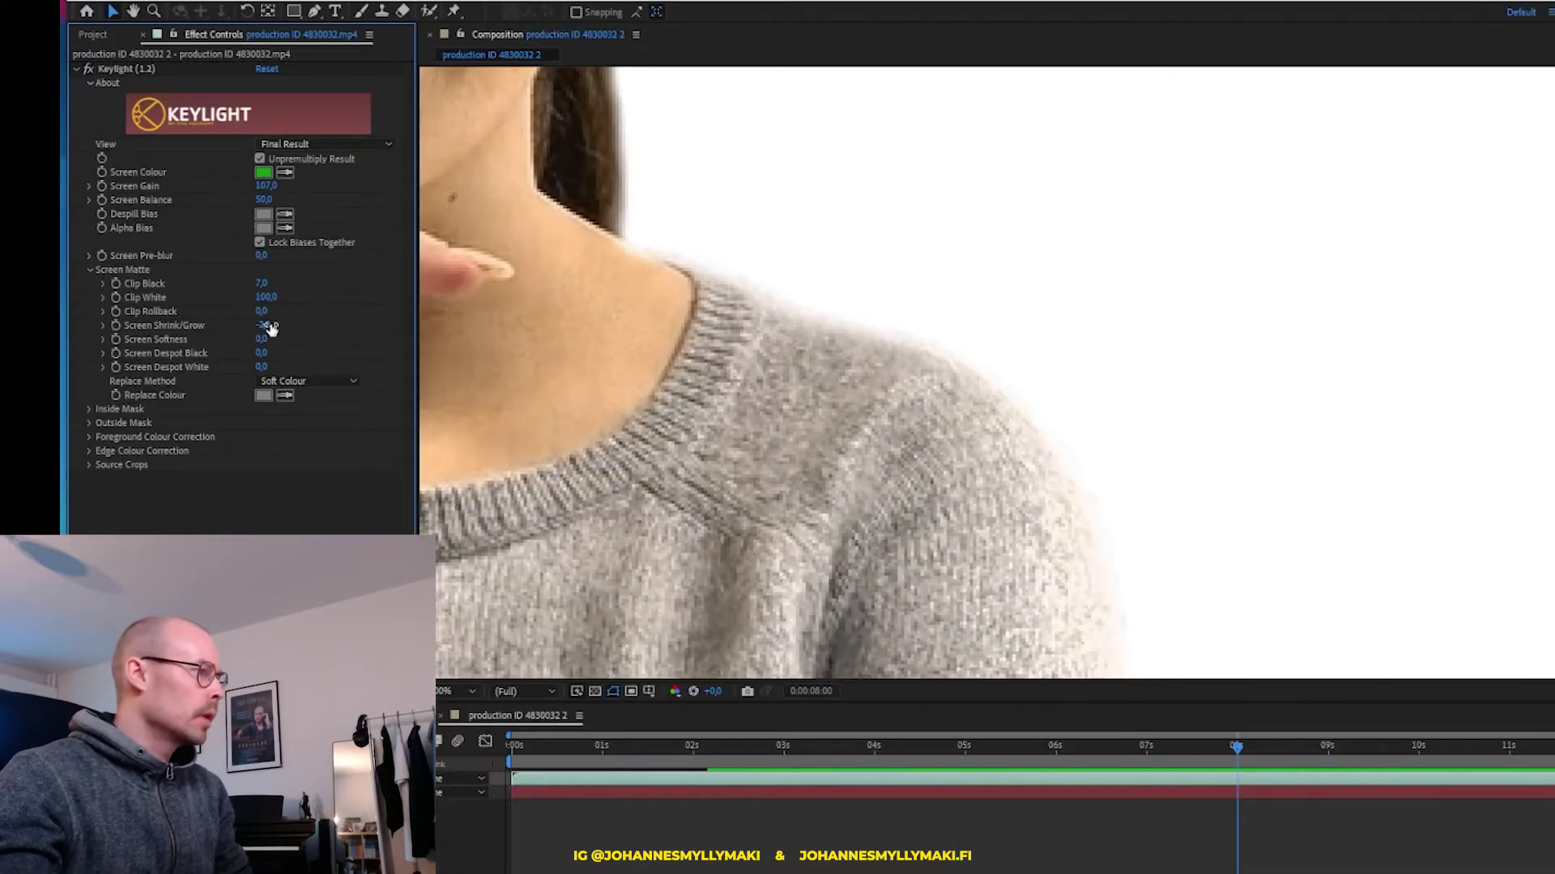
left_click(179, 263)
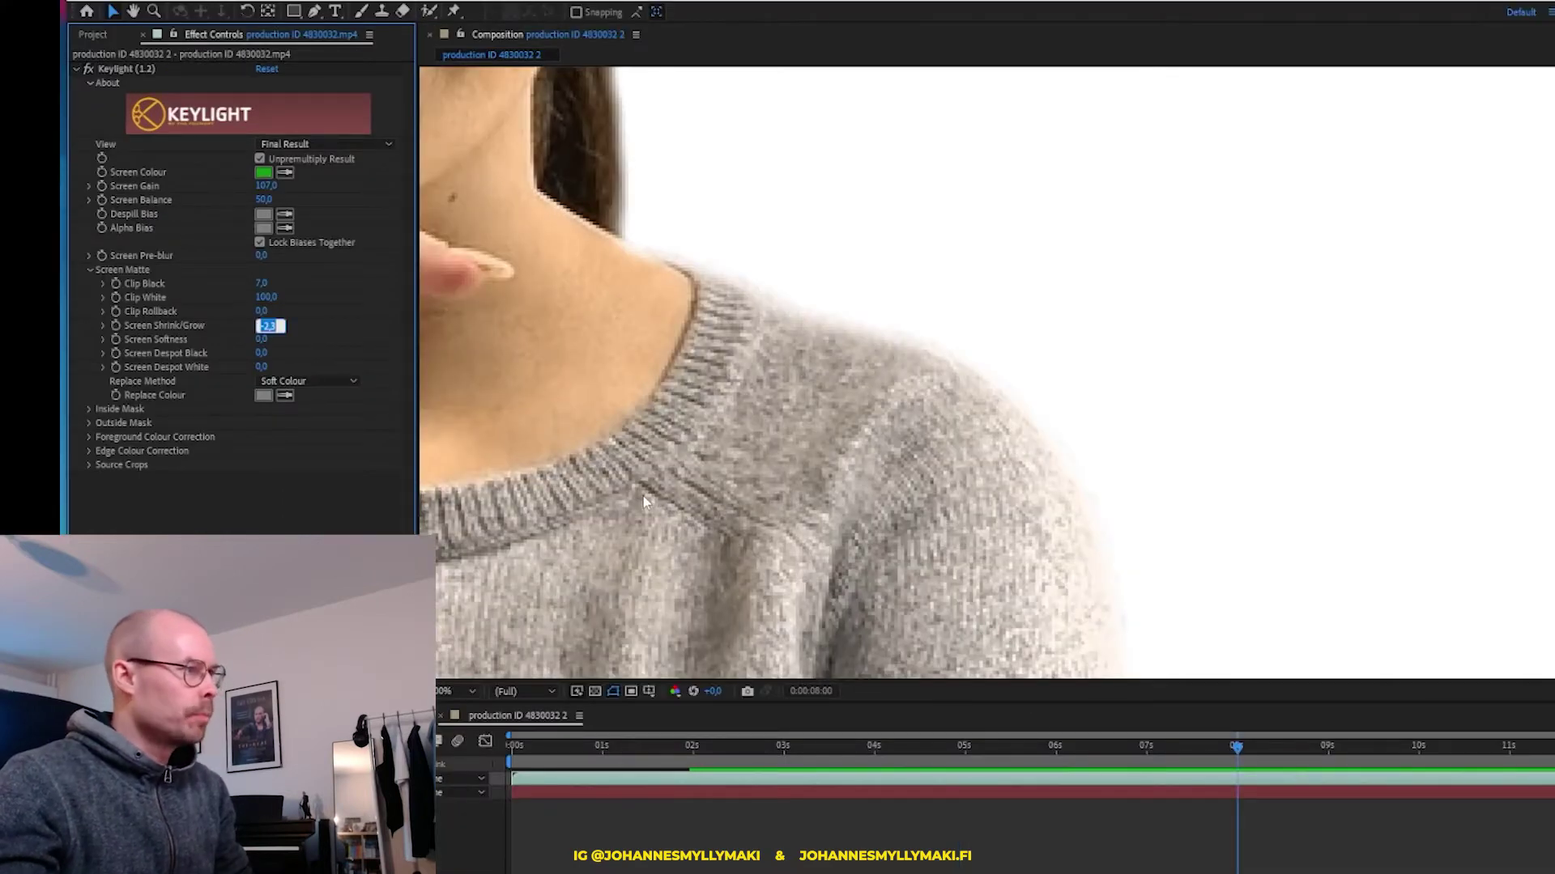
left_click(265, 326)
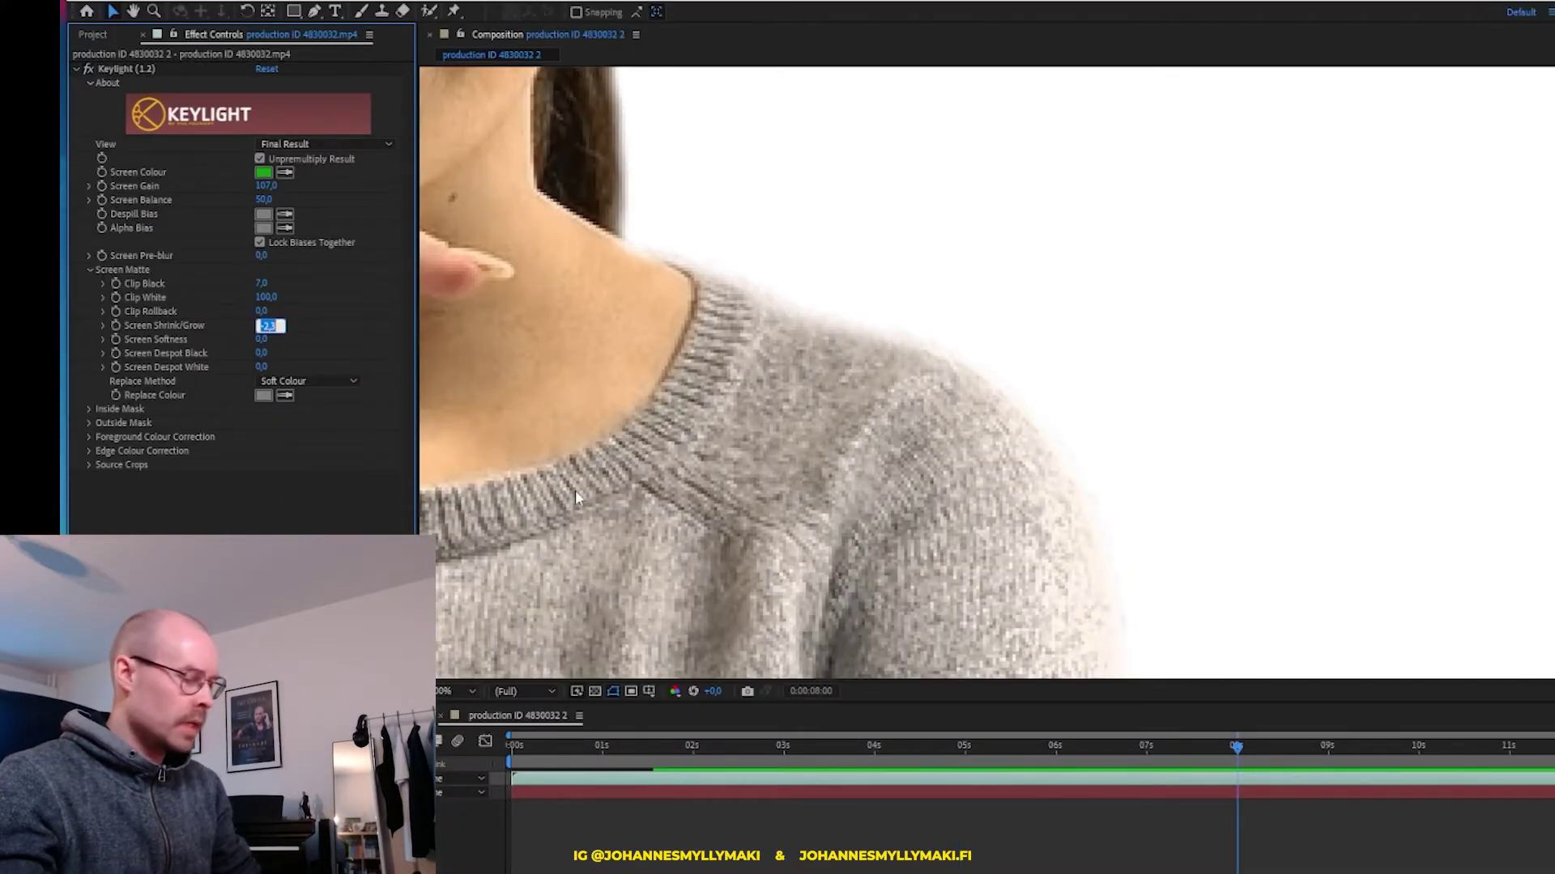
type("5")
key("Return")
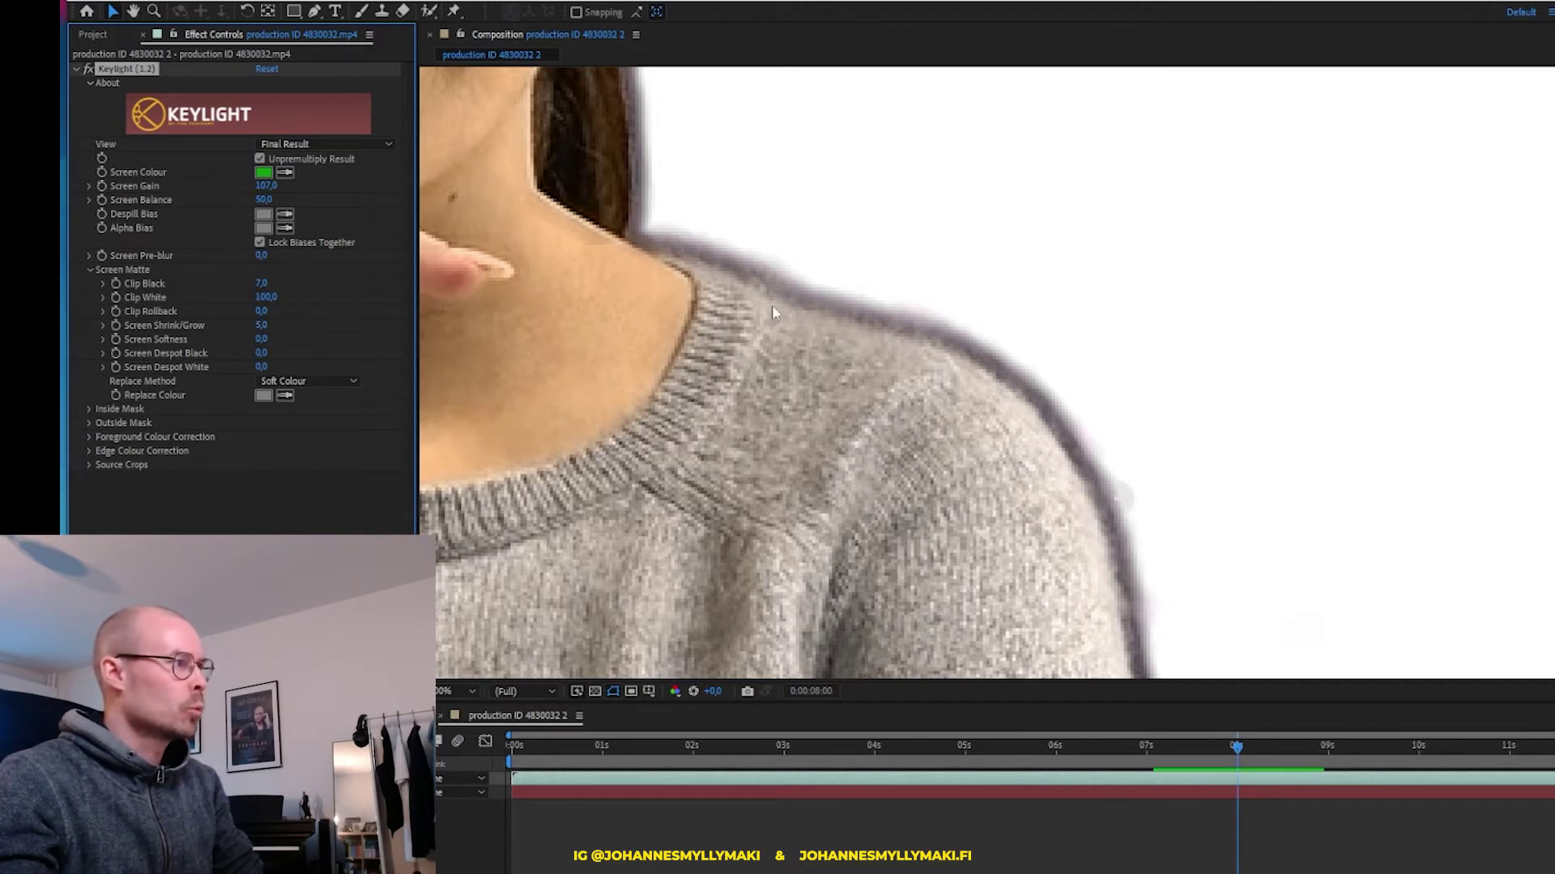
left_click(263, 325)
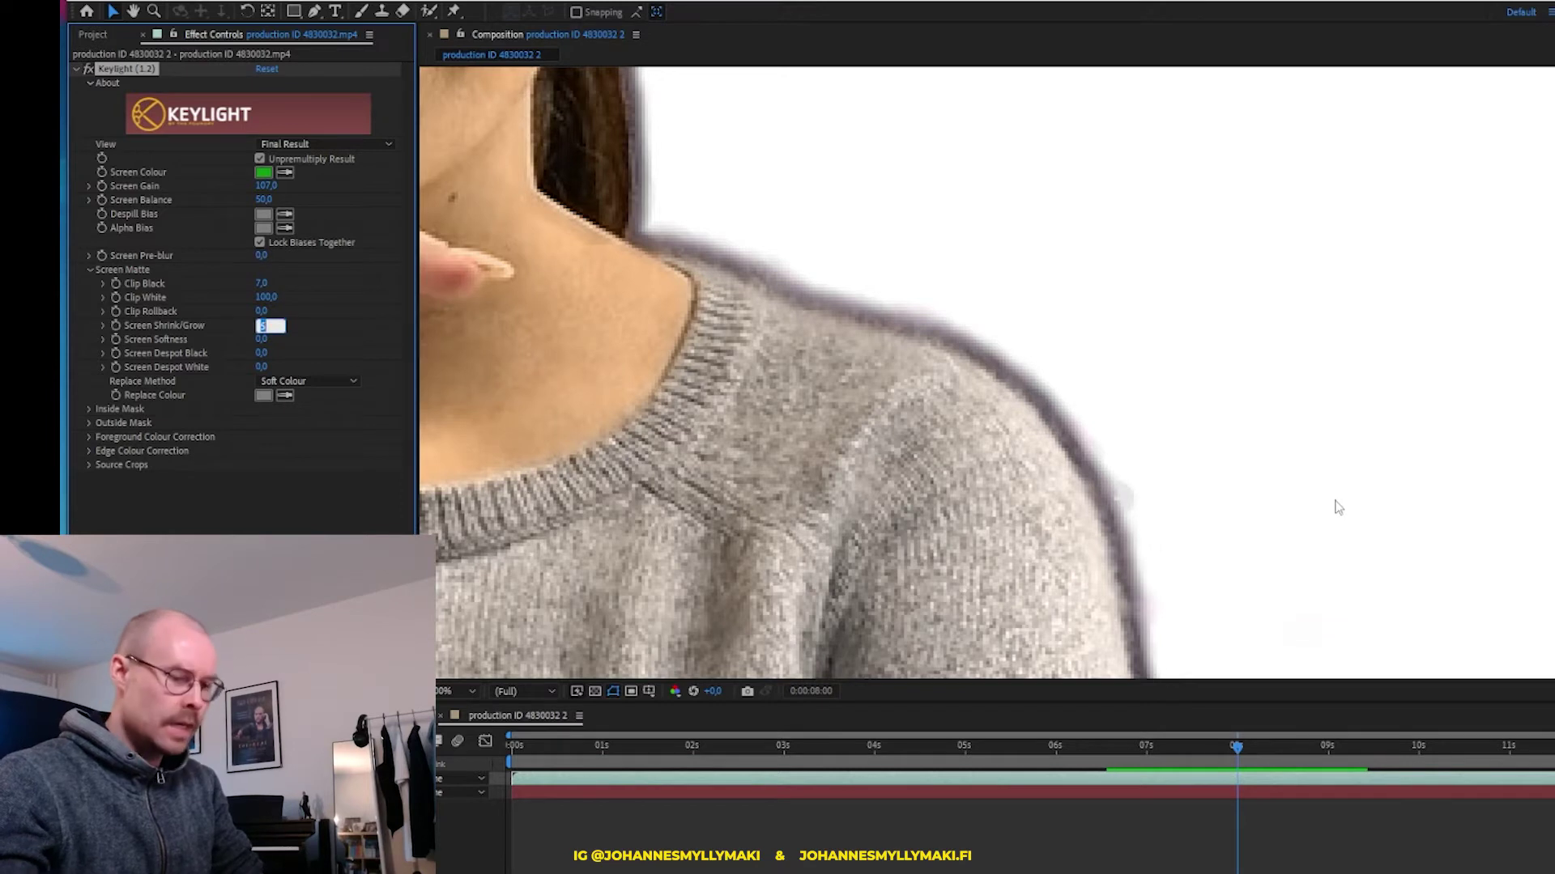
type("0")
key("Return")
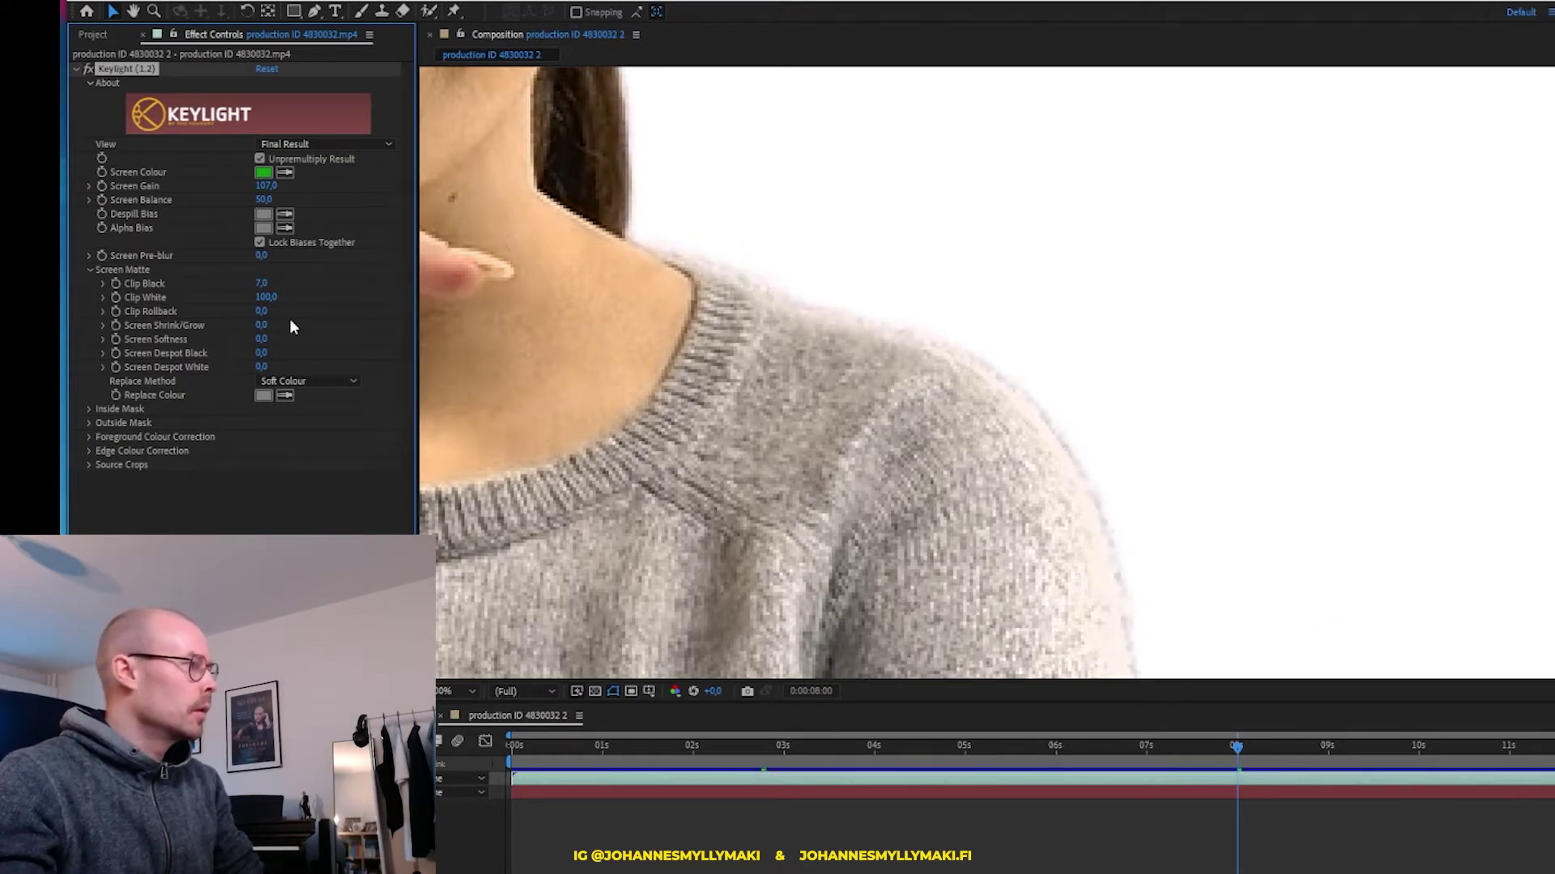
type("-1")
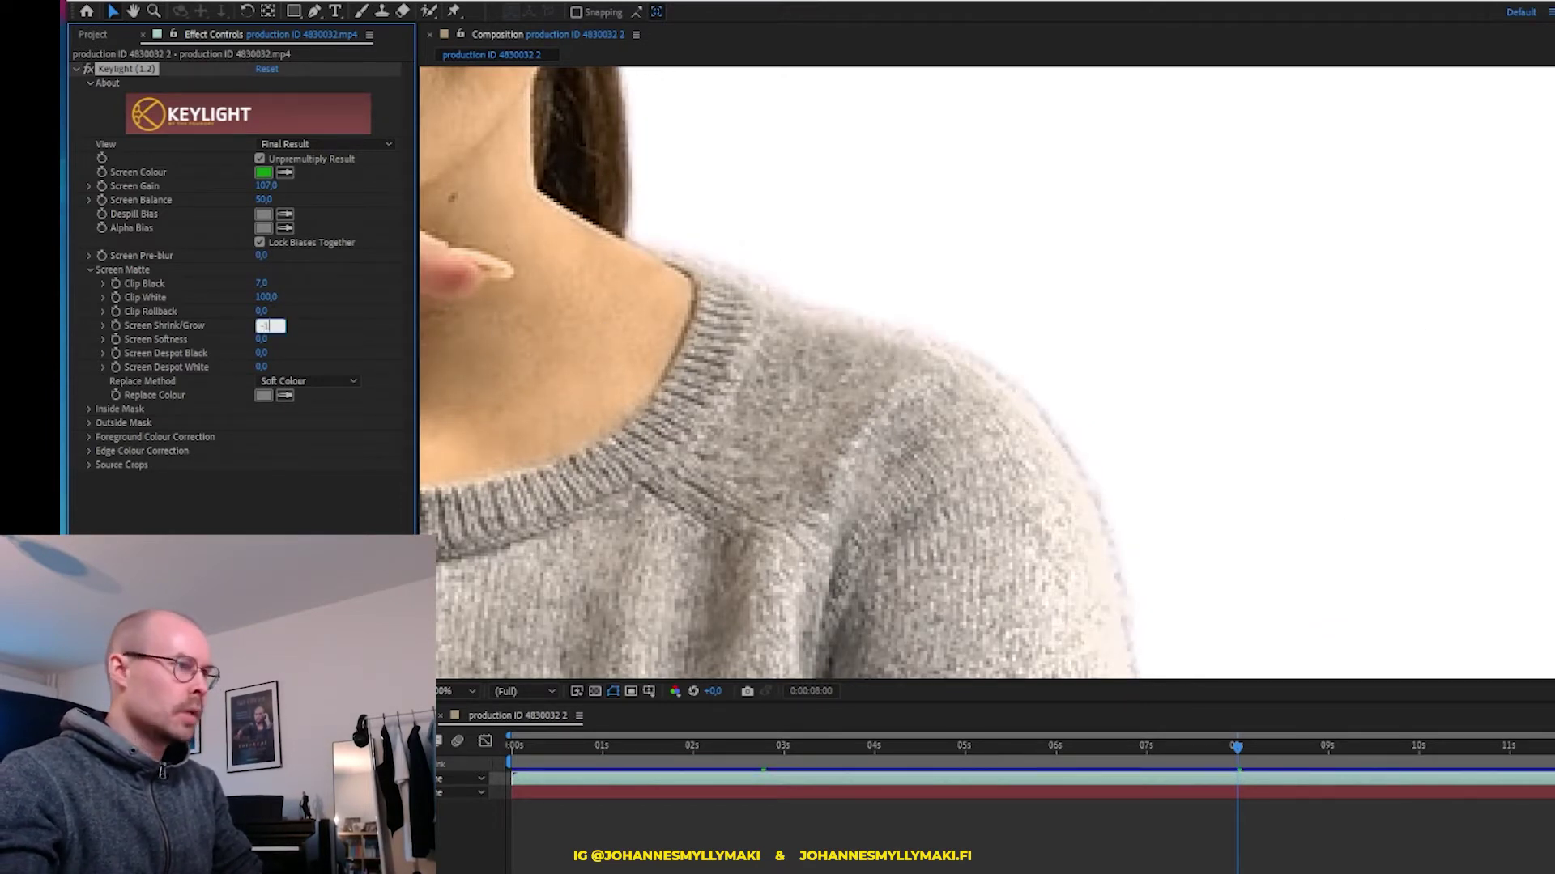
key("Return")
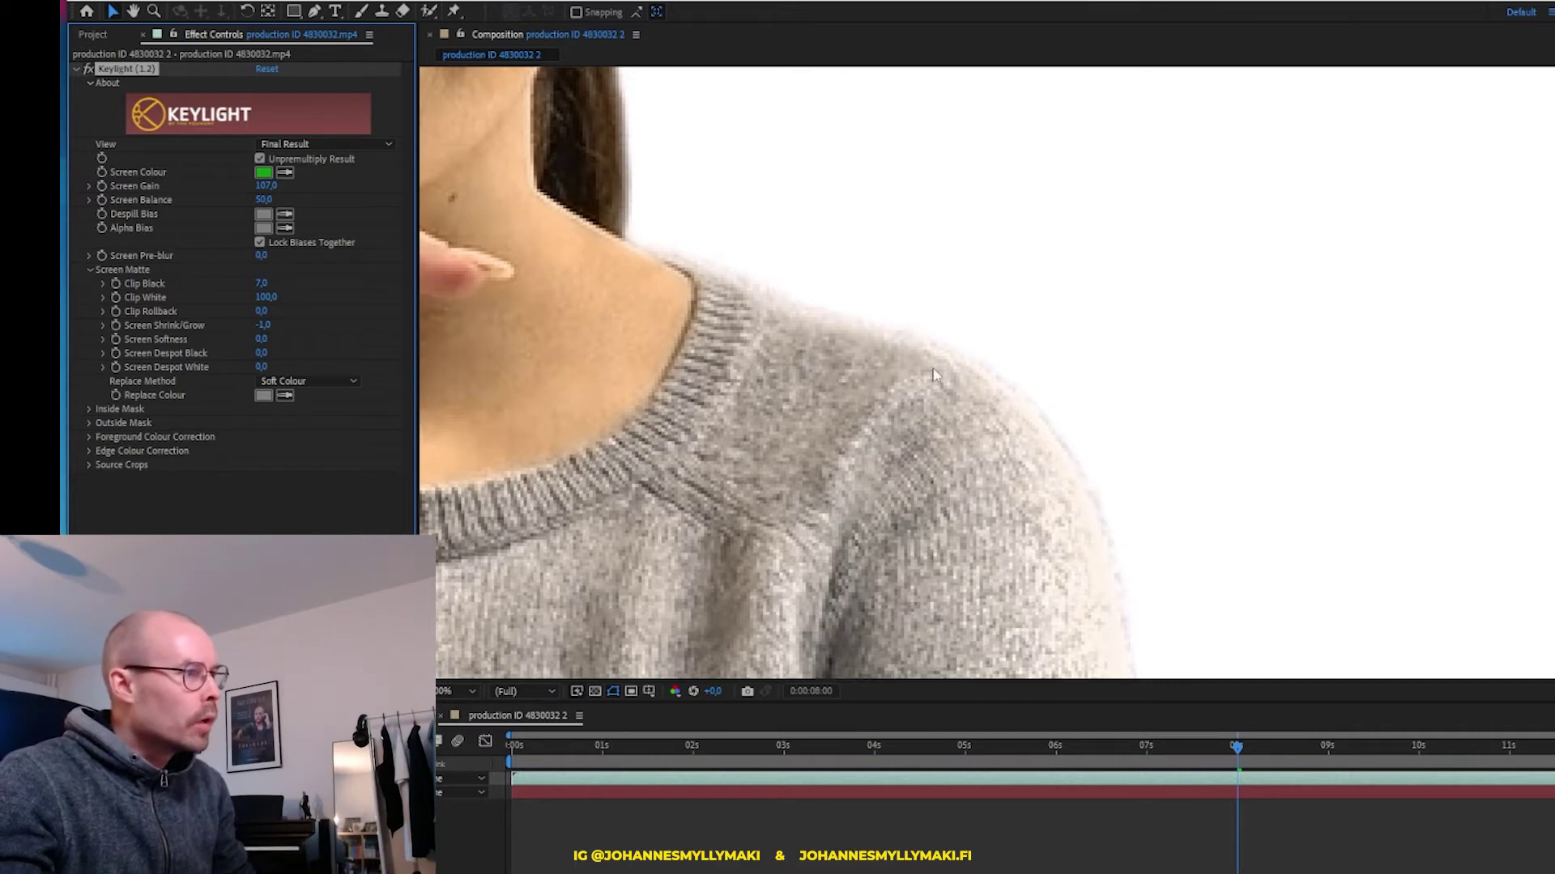
After checking forehead and ear, refine Screen Shrink/Grow through -0,5 and -0,6 to -0,7
key("h")
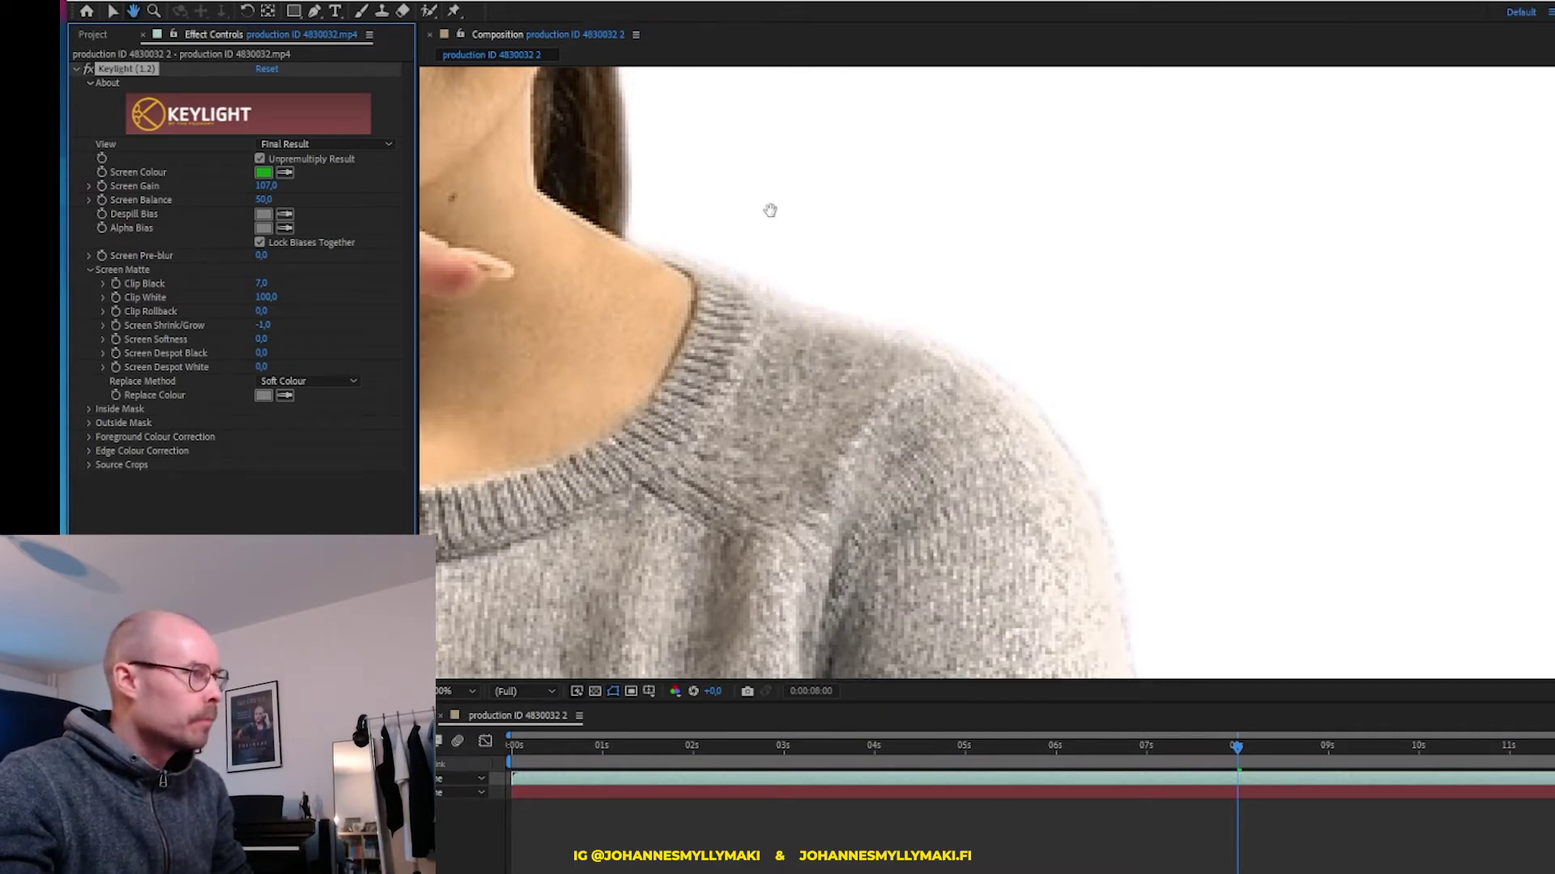
mouse_move(770, 208)
left_mouse_down()
mouse_move(785, 516)
mouse_move(862, 542)
left_mouse_up()
key("v")
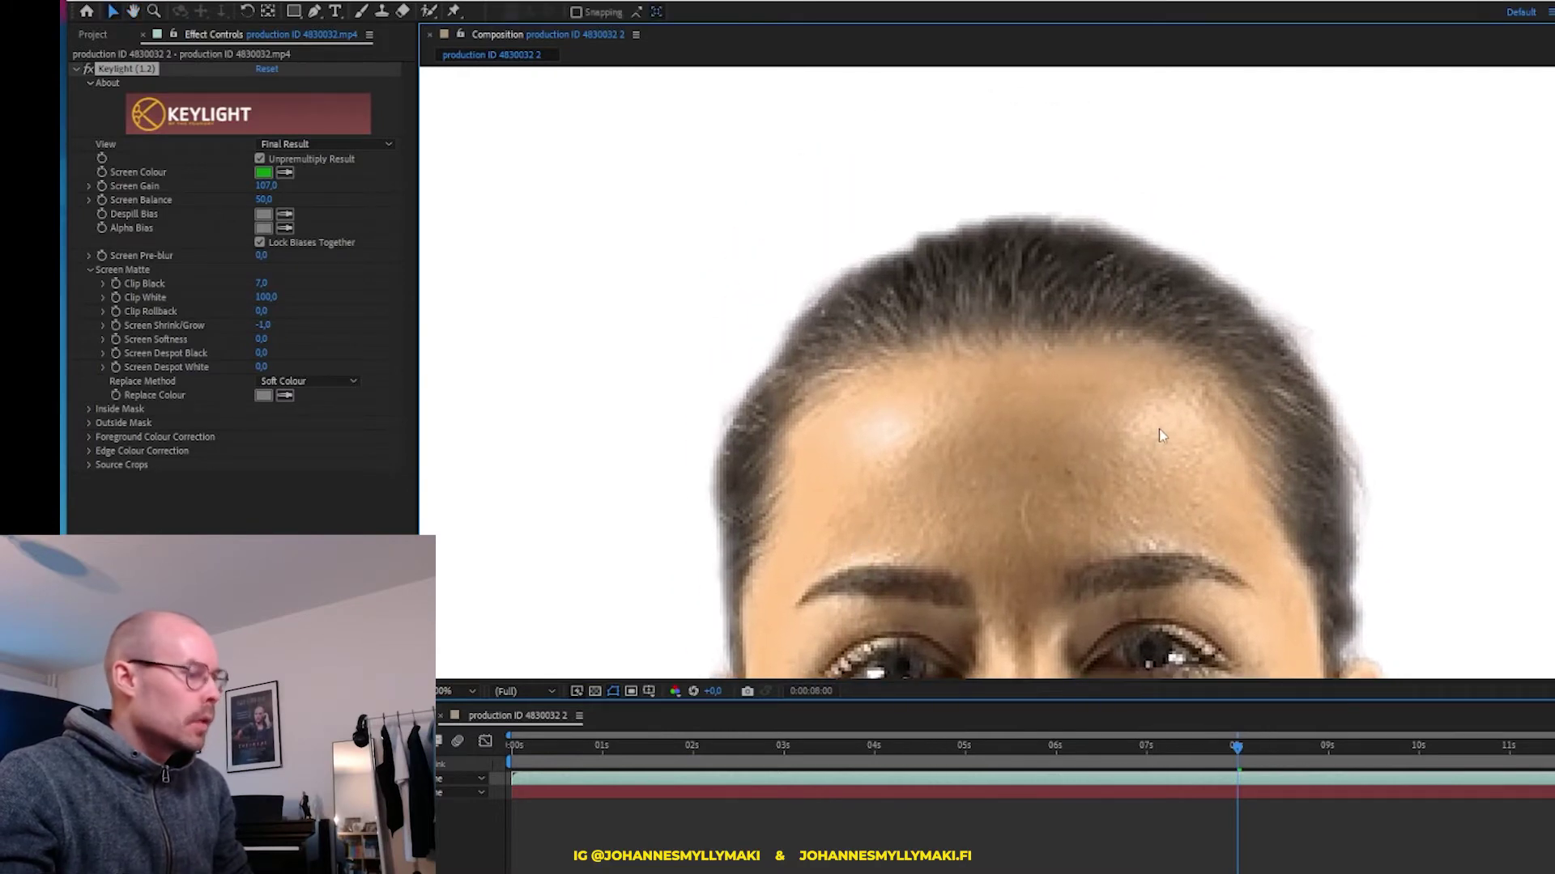
key("h")
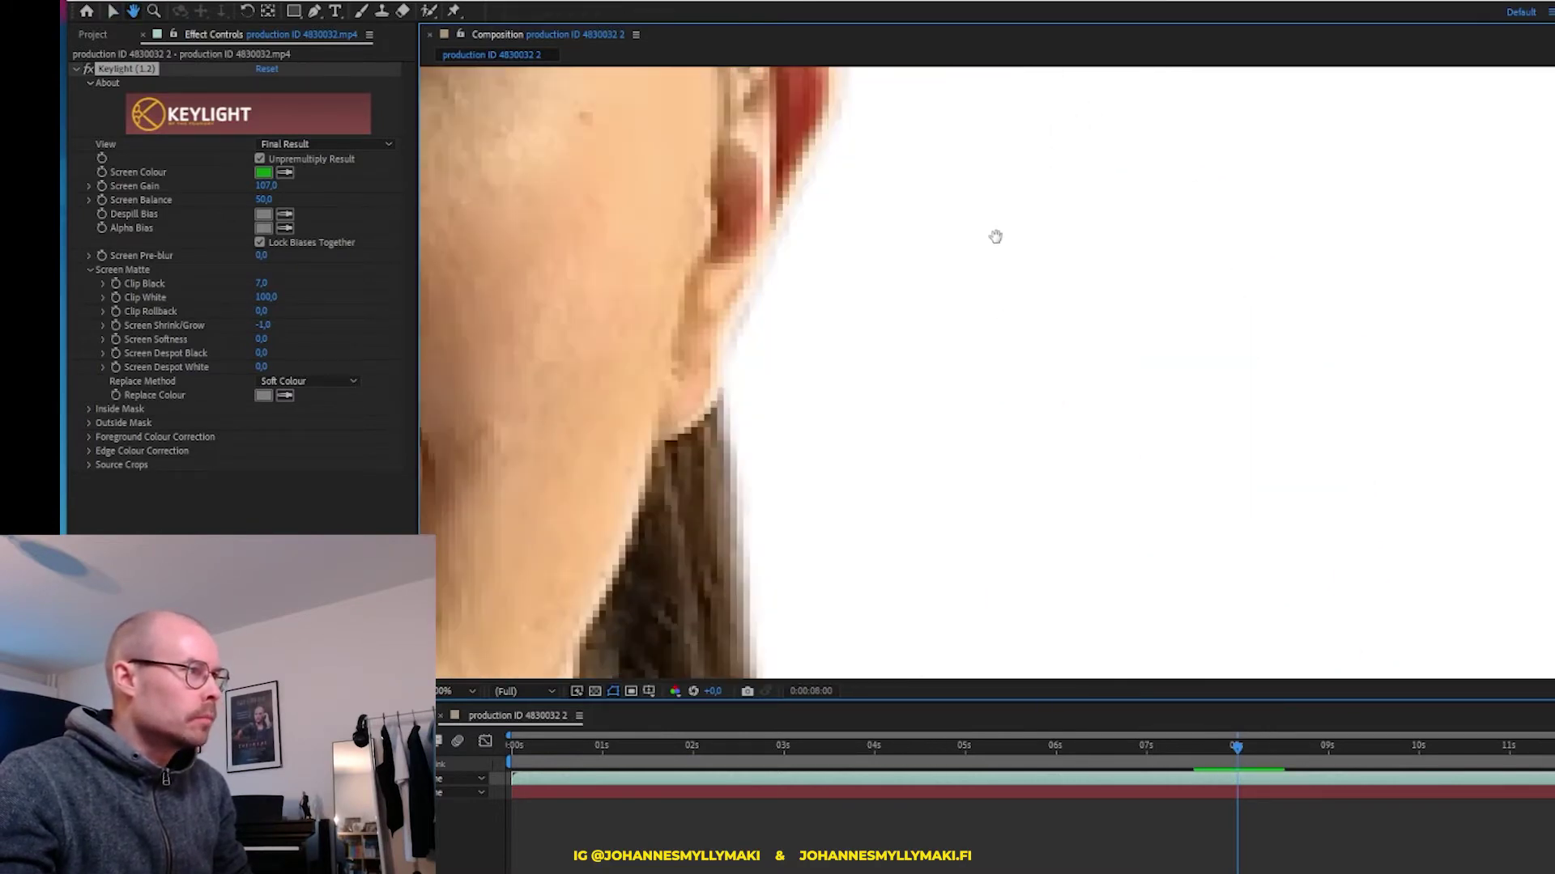
left_click_drag(1205, 471, 1112, 360)
key("v")
left_click(263, 324)
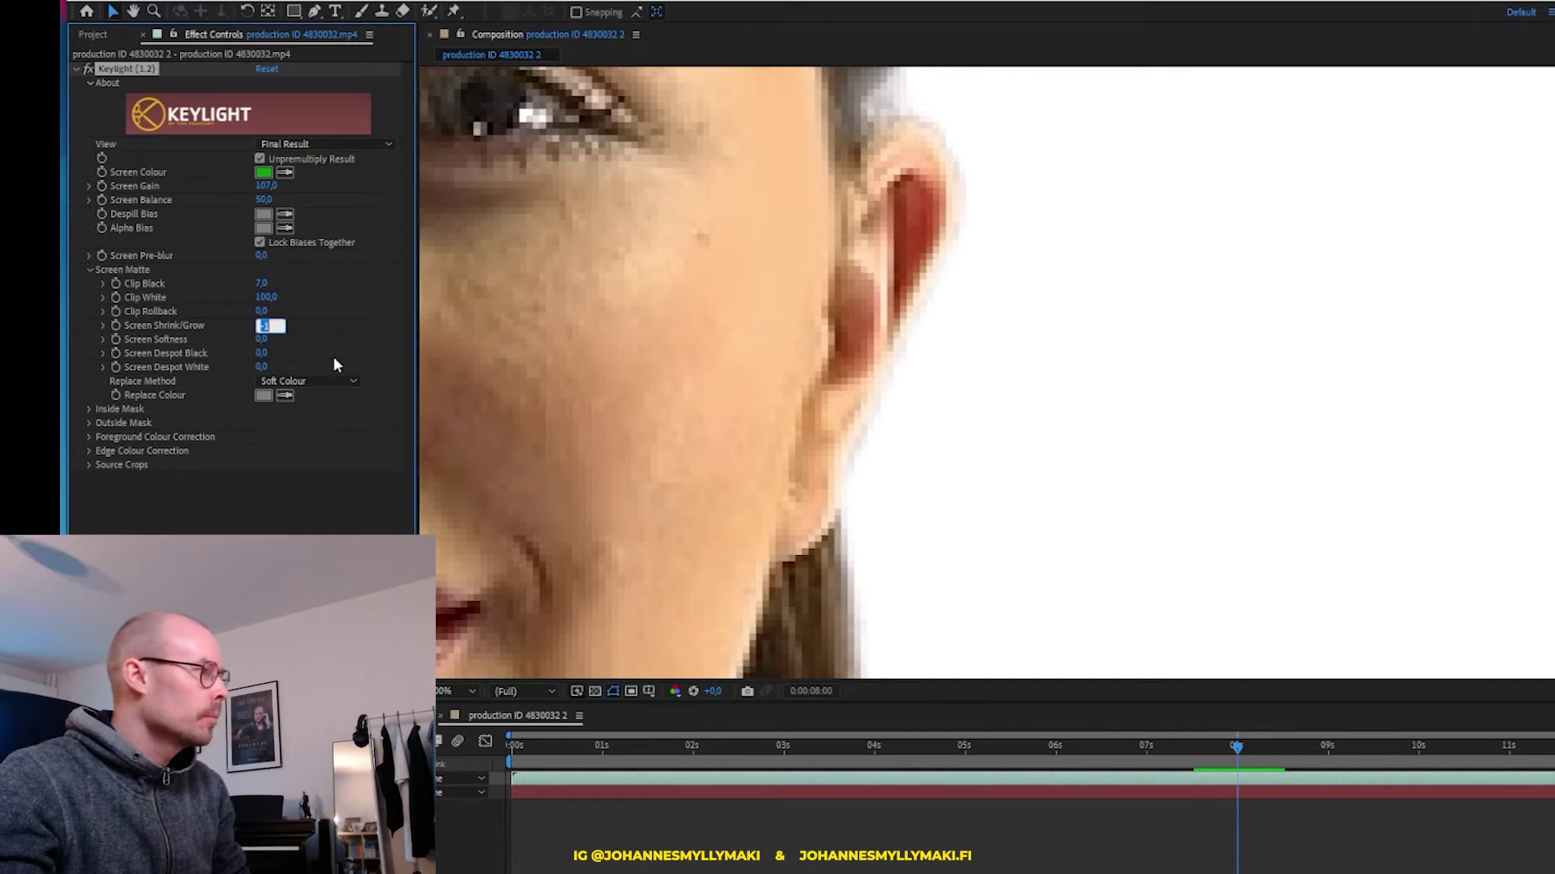
type("-0,")
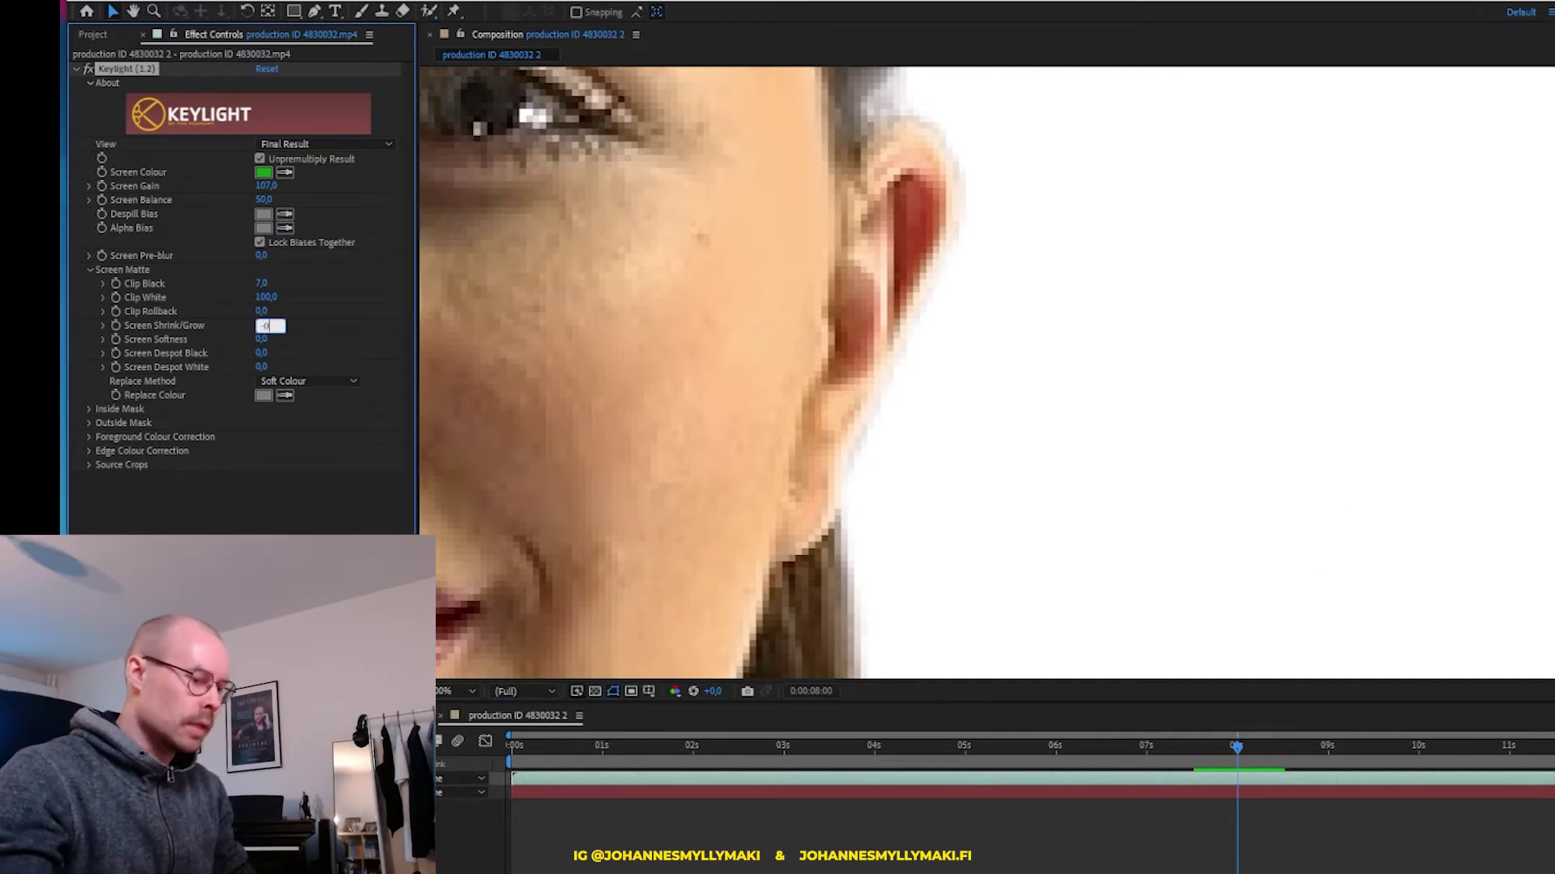
type("5")
key("Return")
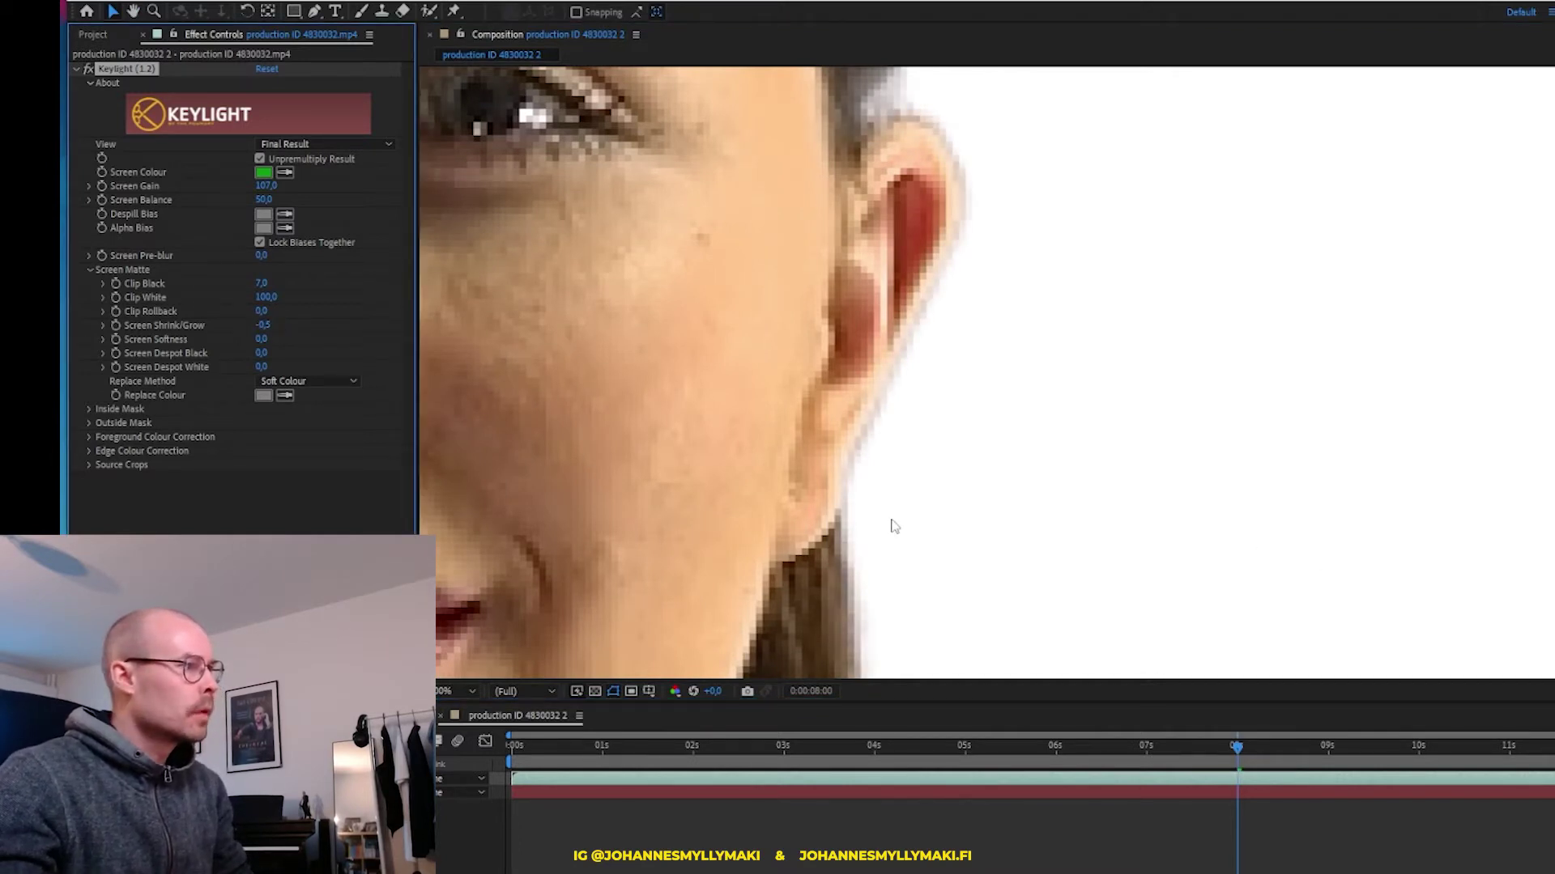
left_click(263, 325)
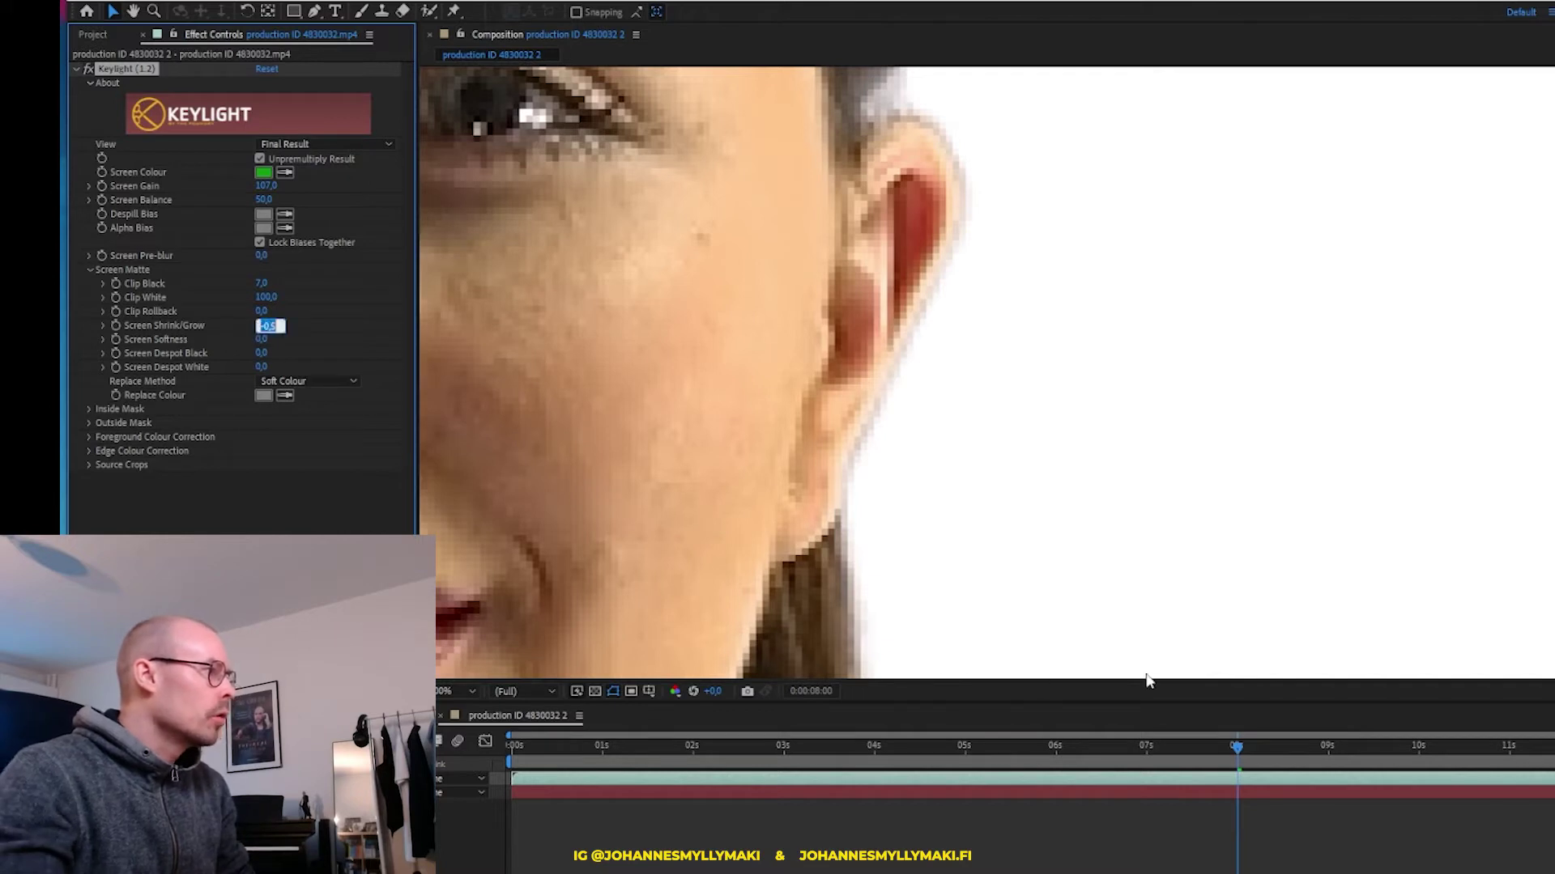
type("-0,6")
key("Return")
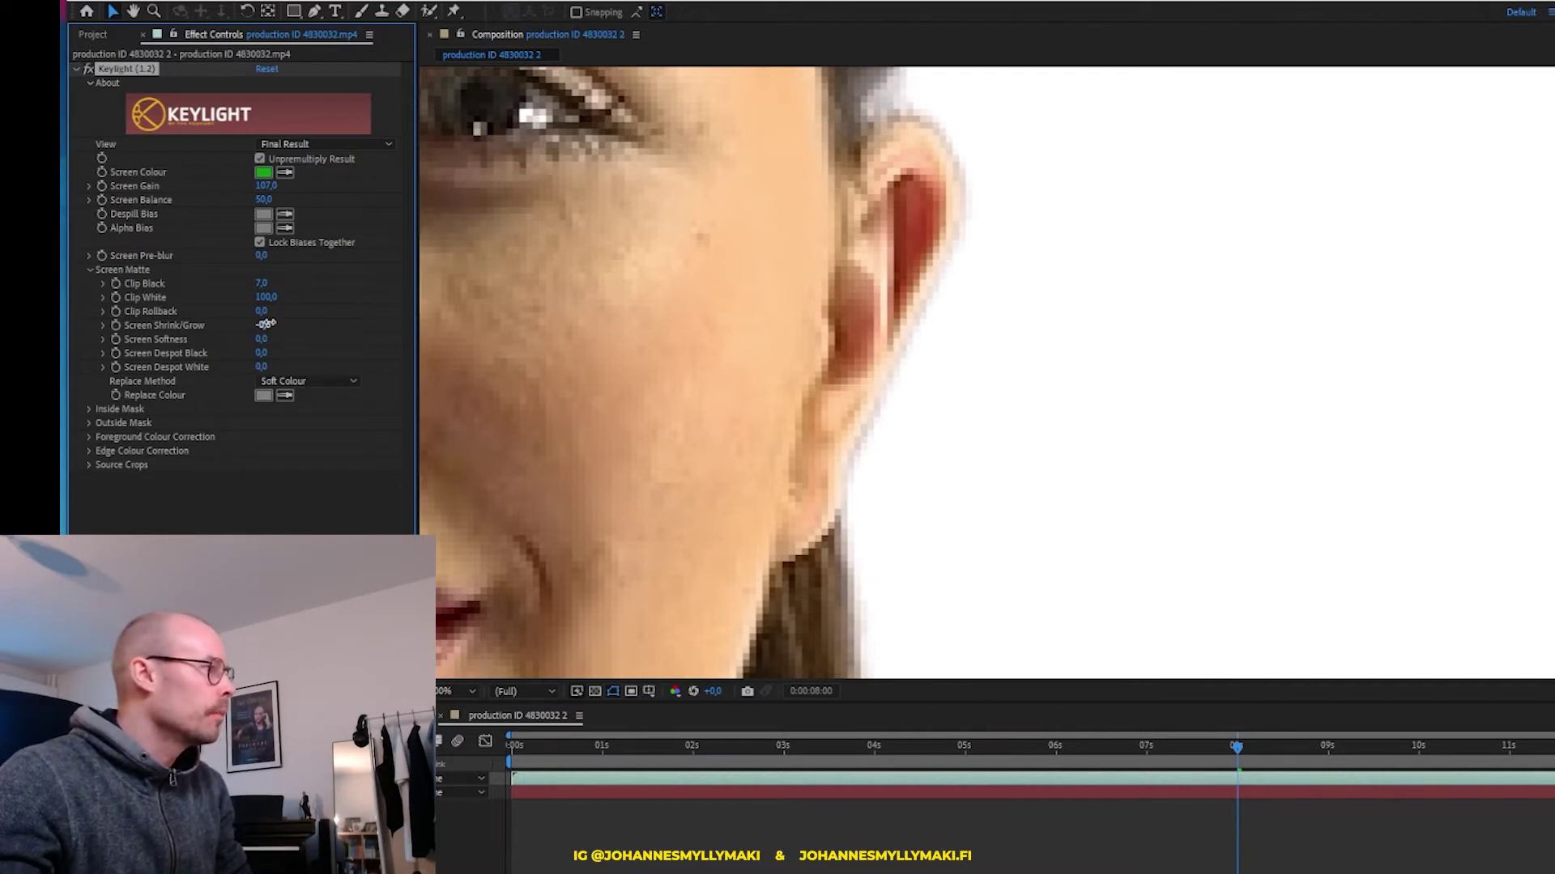
left_click_drag(266, 324, 261, 324)
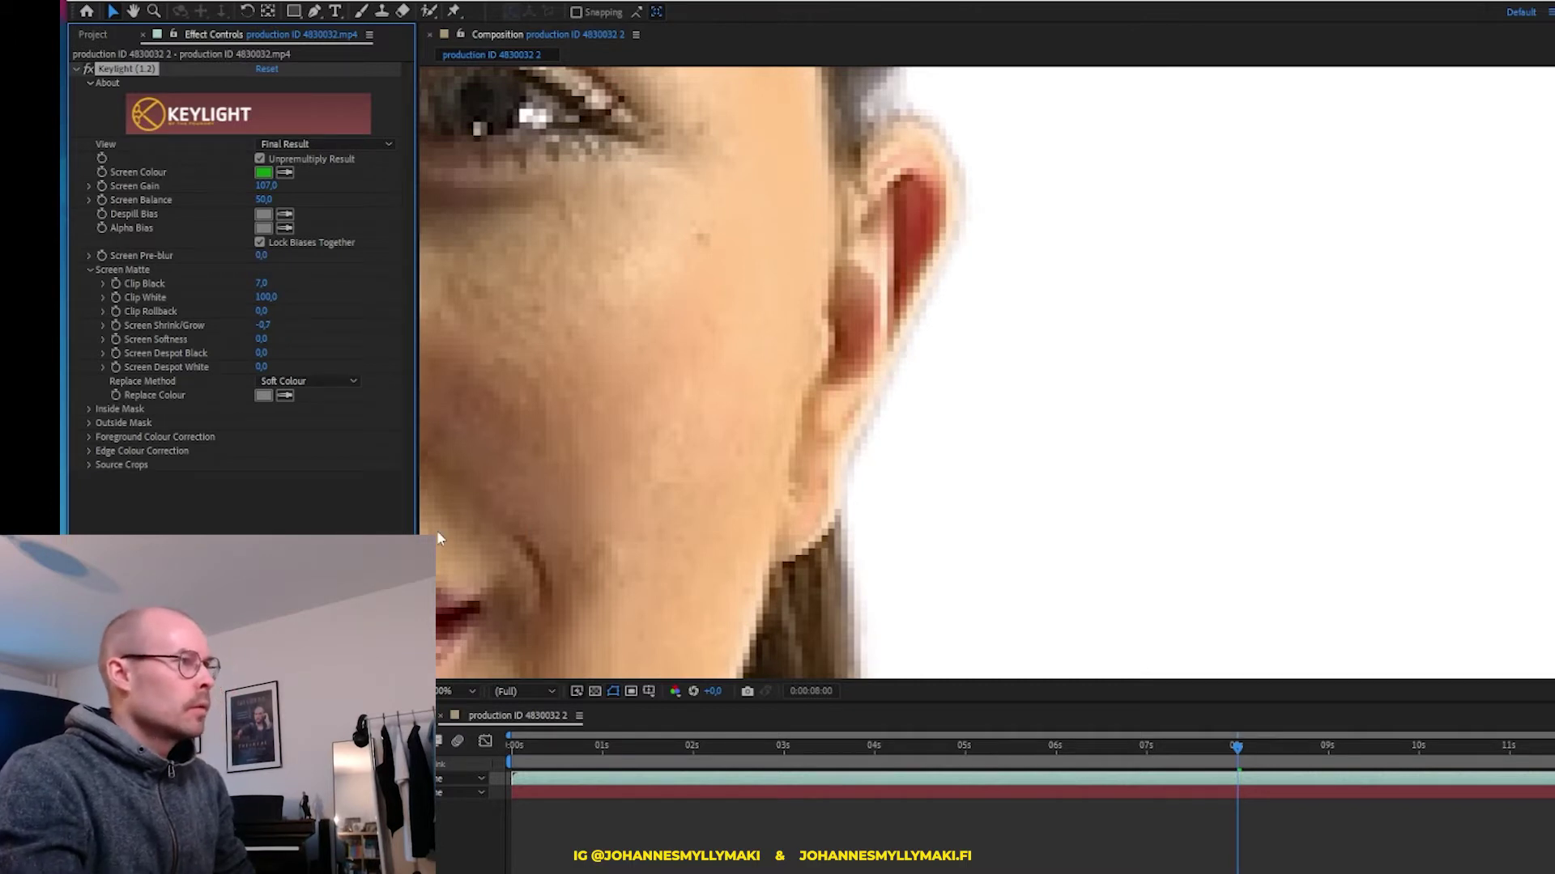
Pan over the ear, hairline, eyebrow and neck to check the -0,7 matte edge
key("h")
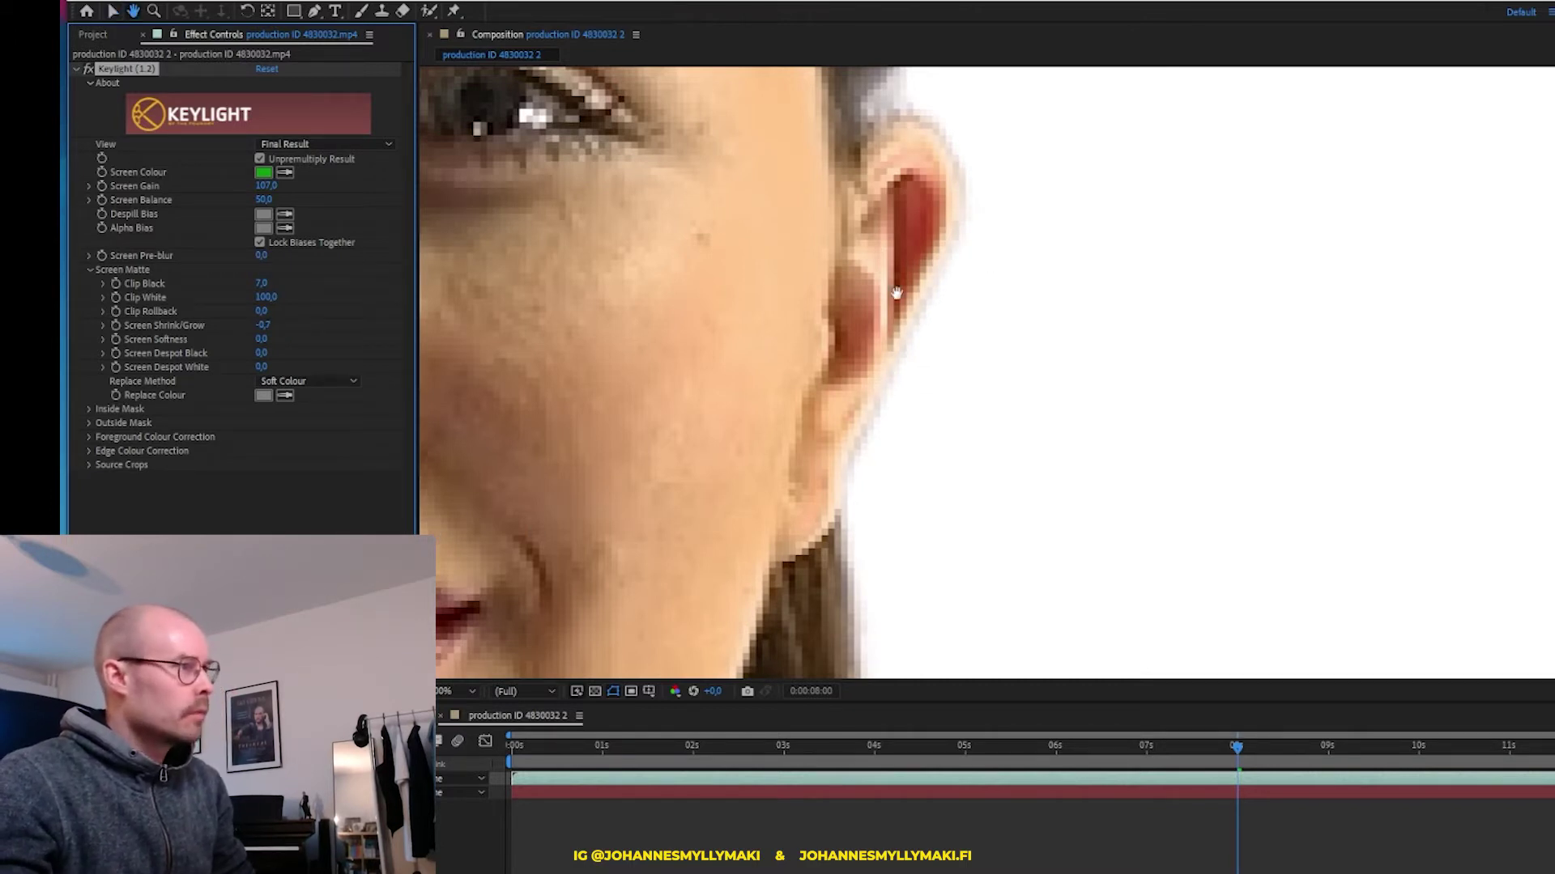
left_click_drag(896, 292, 960, 458)
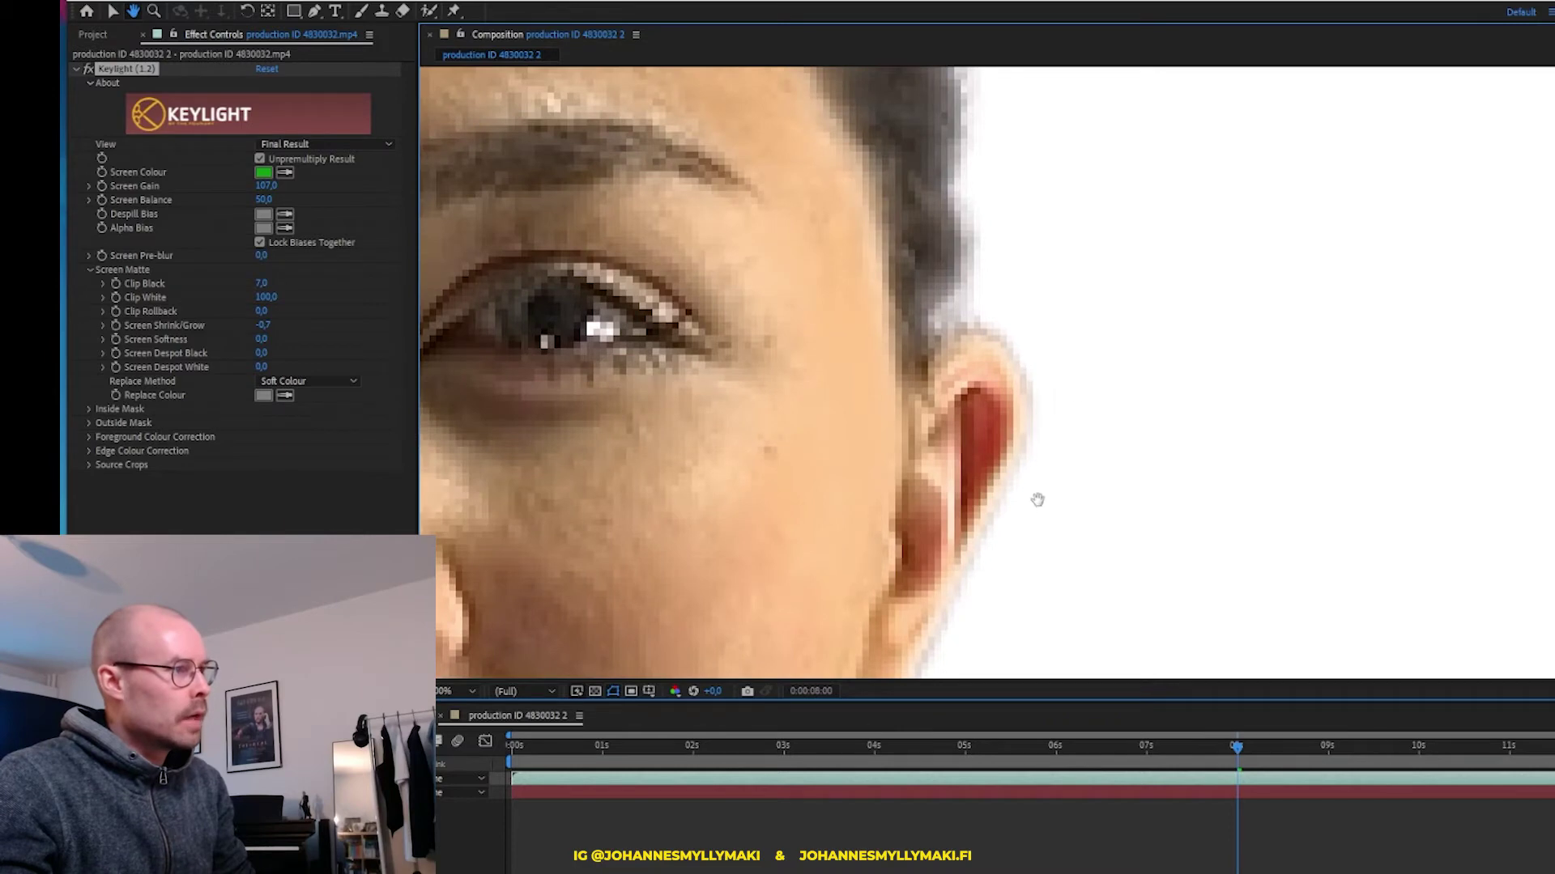
mouse_move(1030, 236)
left_mouse_down()
mouse_move(1012, 446)
mouse_move(915, 561)
left_mouse_up()
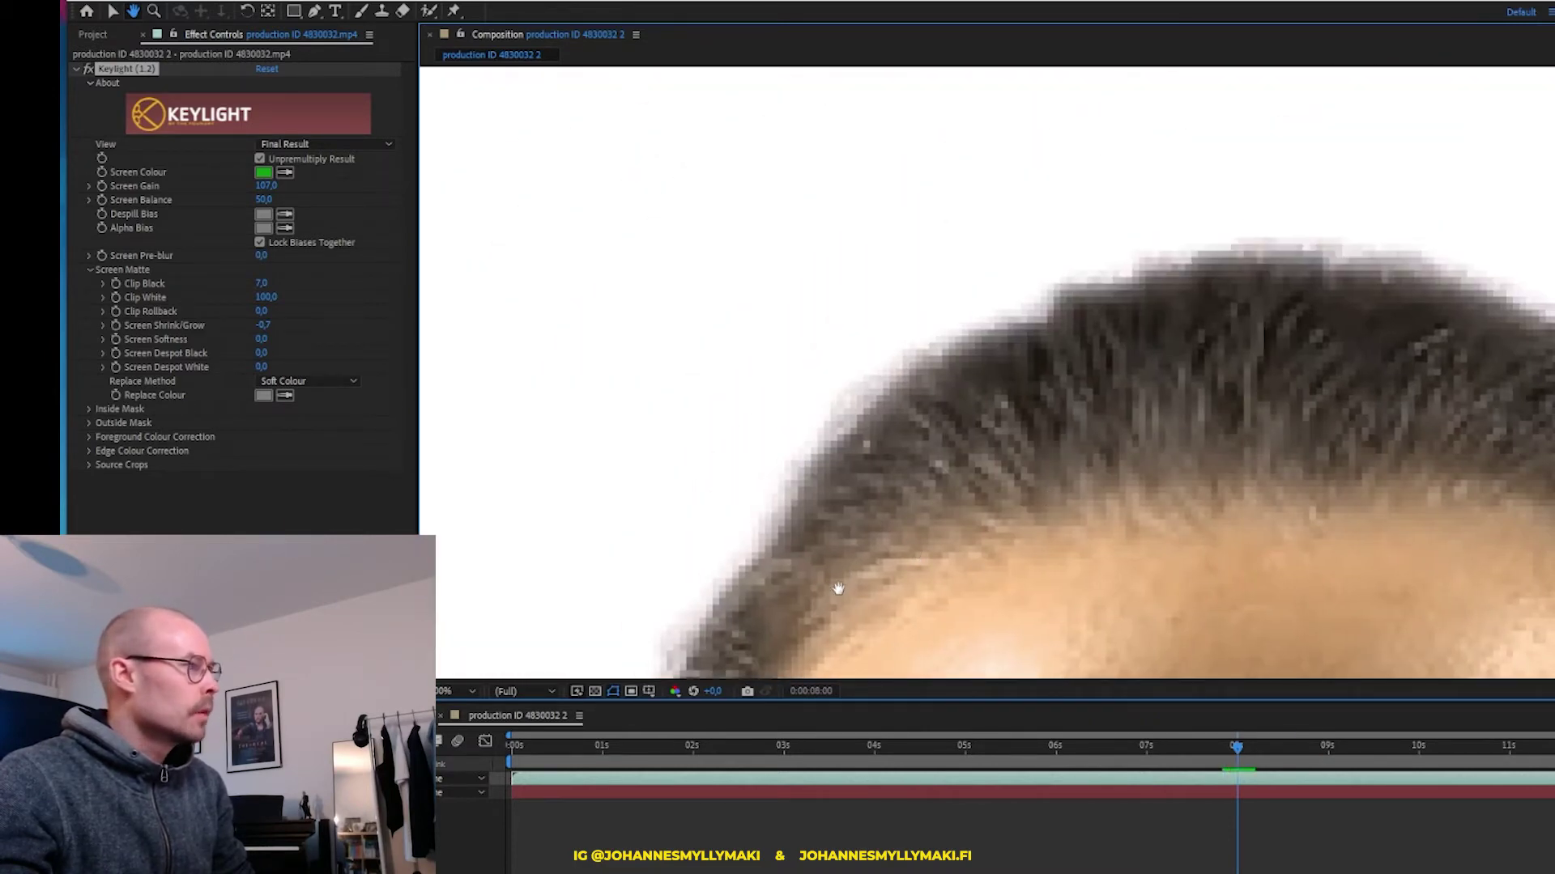
left_click_drag(851, 595, 1042, 188)
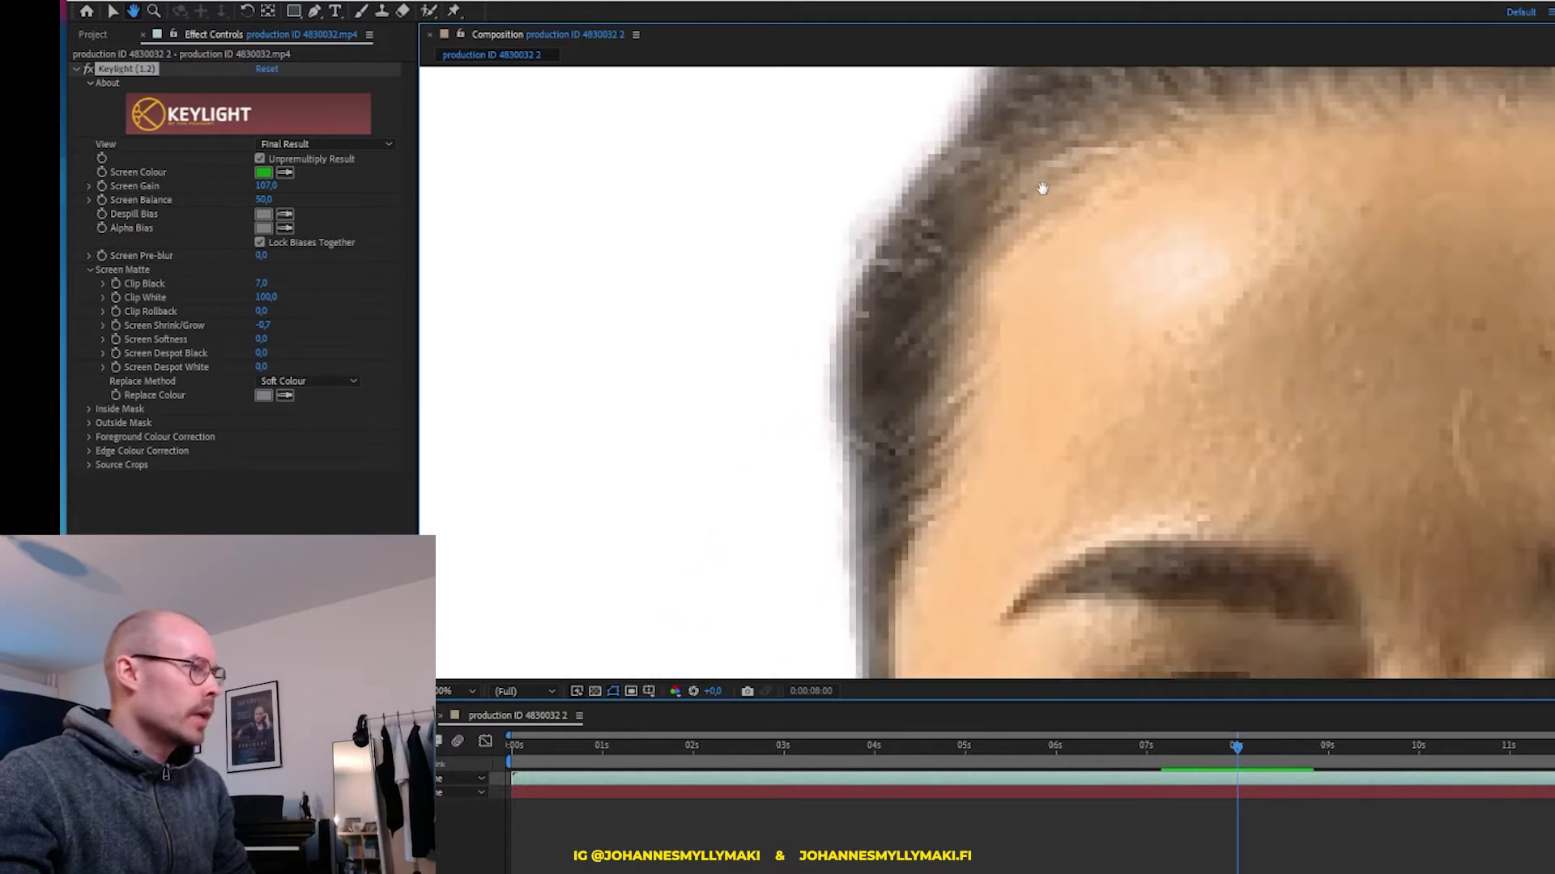
mouse_move(907, 559)
left_mouse_down()
mouse_move(1066, 372)
mouse_move(942, 233)
left_mouse_up()
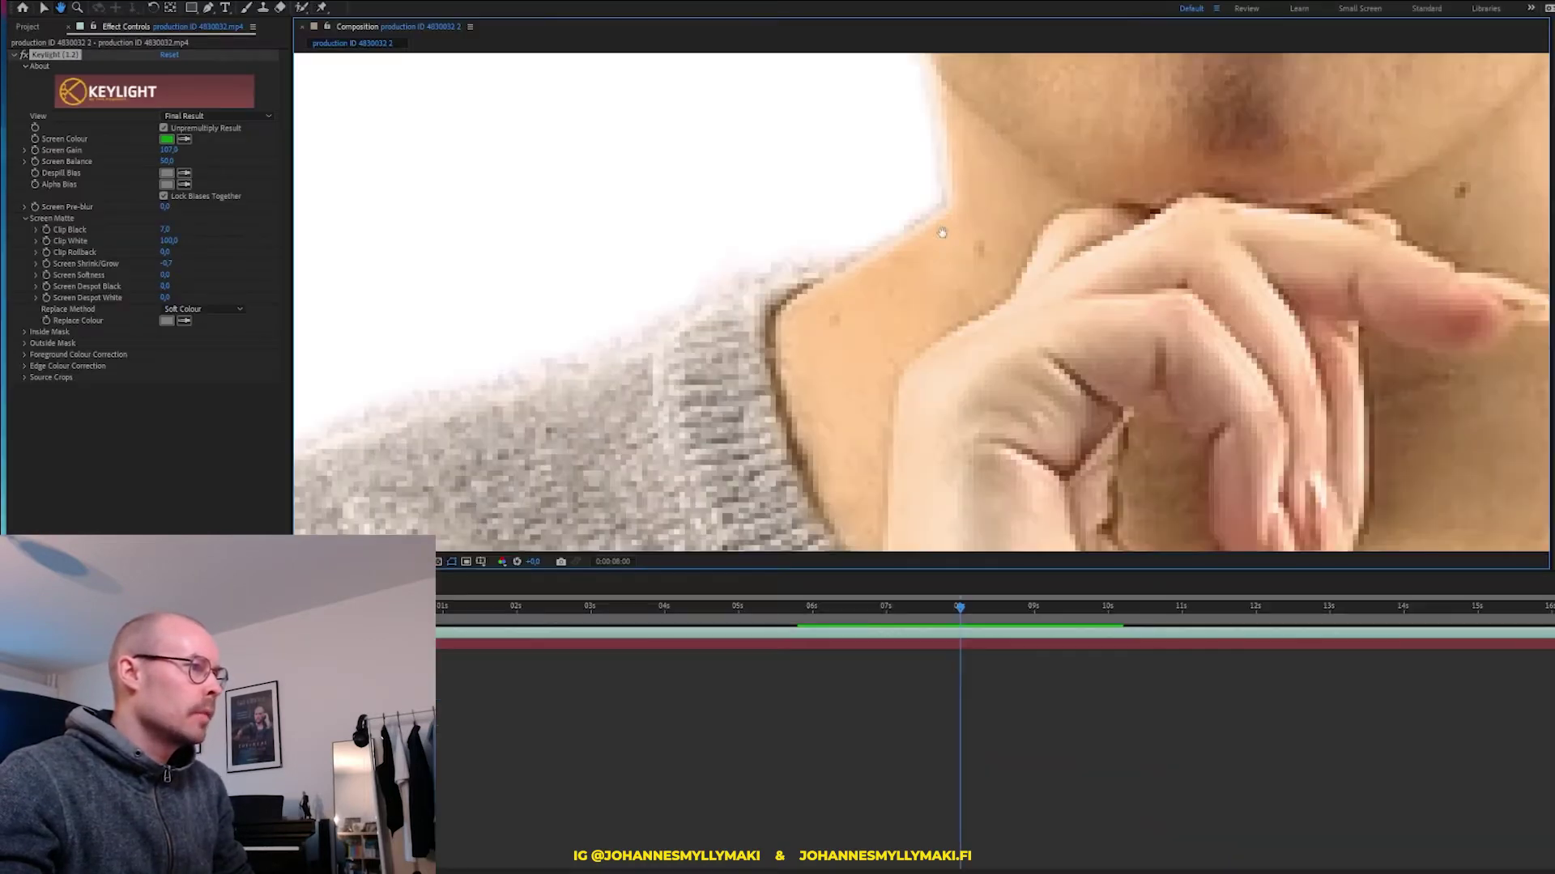
Zoom out to the whole frame and disable Keylight on the footage to reveal the green screen
scroll(476, 443, "down", 5)
scroll(819, 451, "down", 5)
key("v")
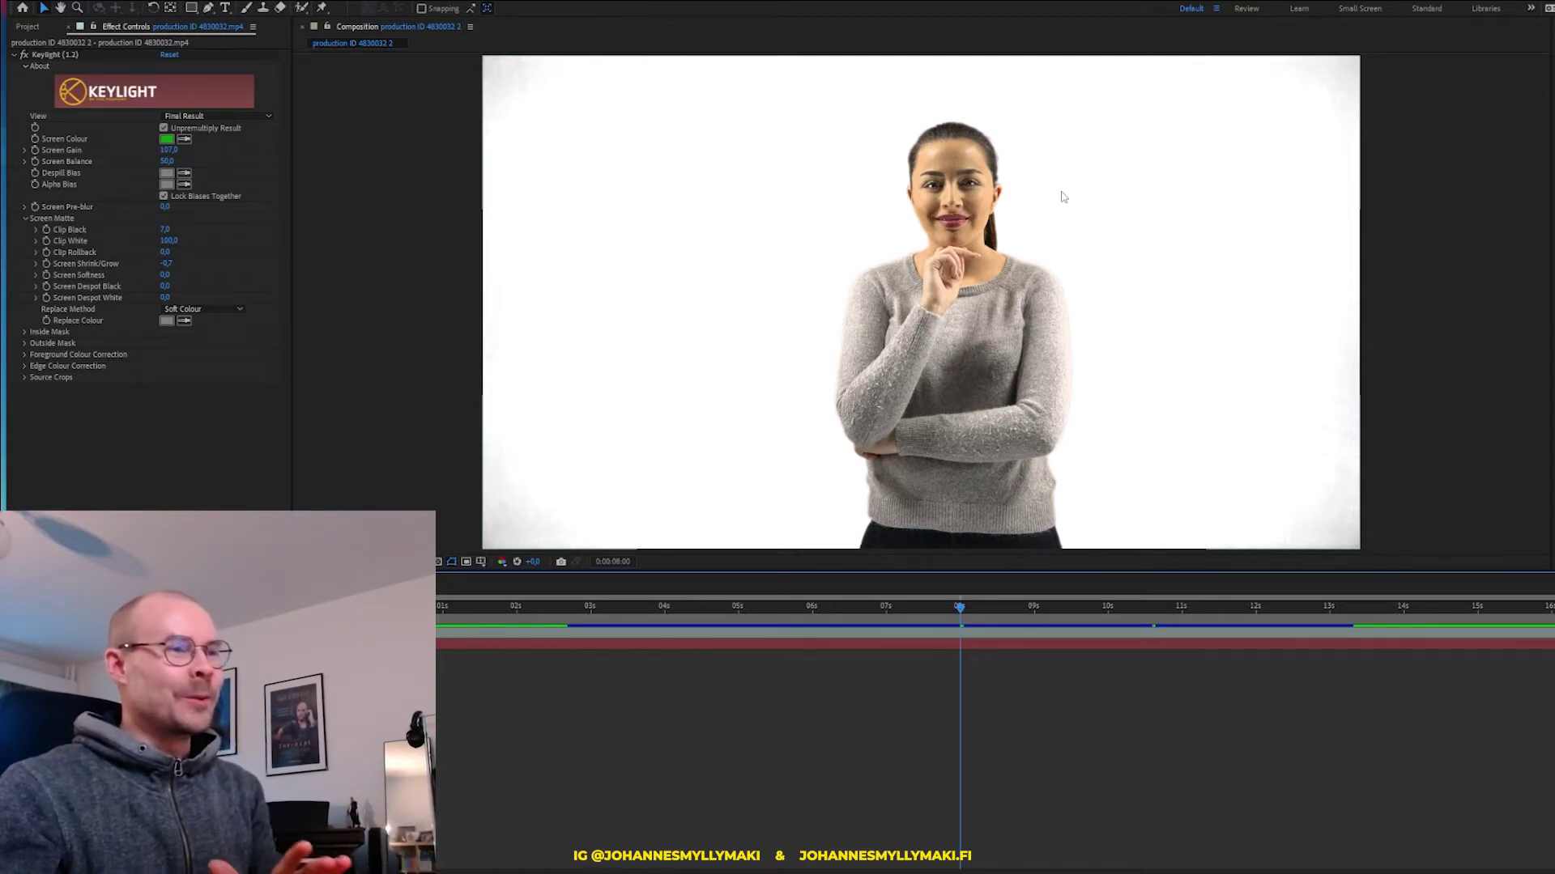
left_click(54, 57)
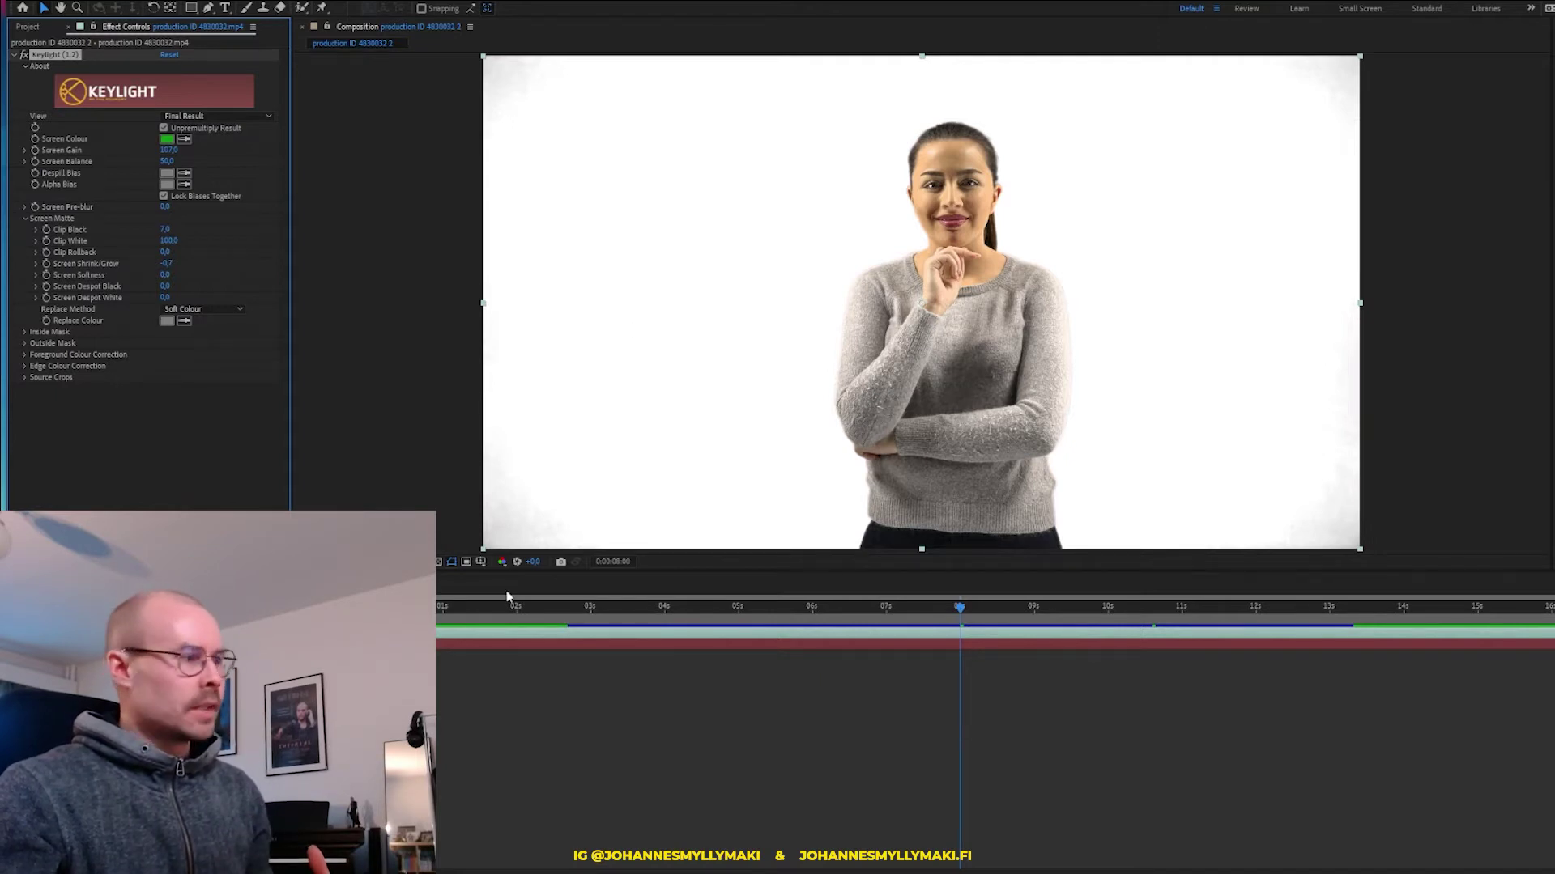
left_click(235, 672)
left_click(24, 55)
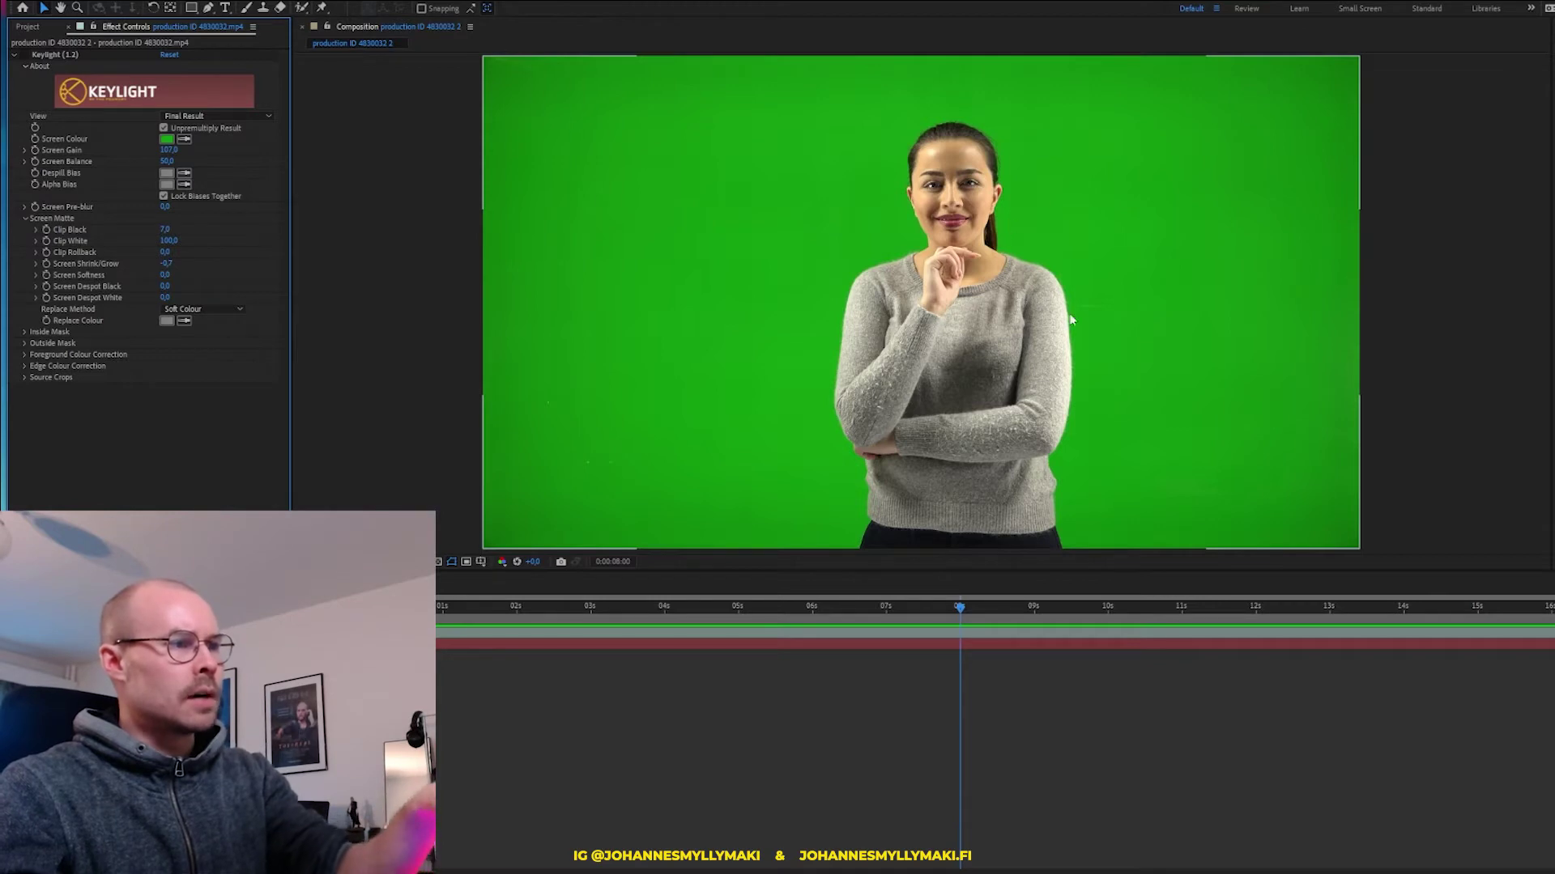
Select Keylight and nudge Screen Gain to 107, then deselect the footage layer
left_click(53, 54)
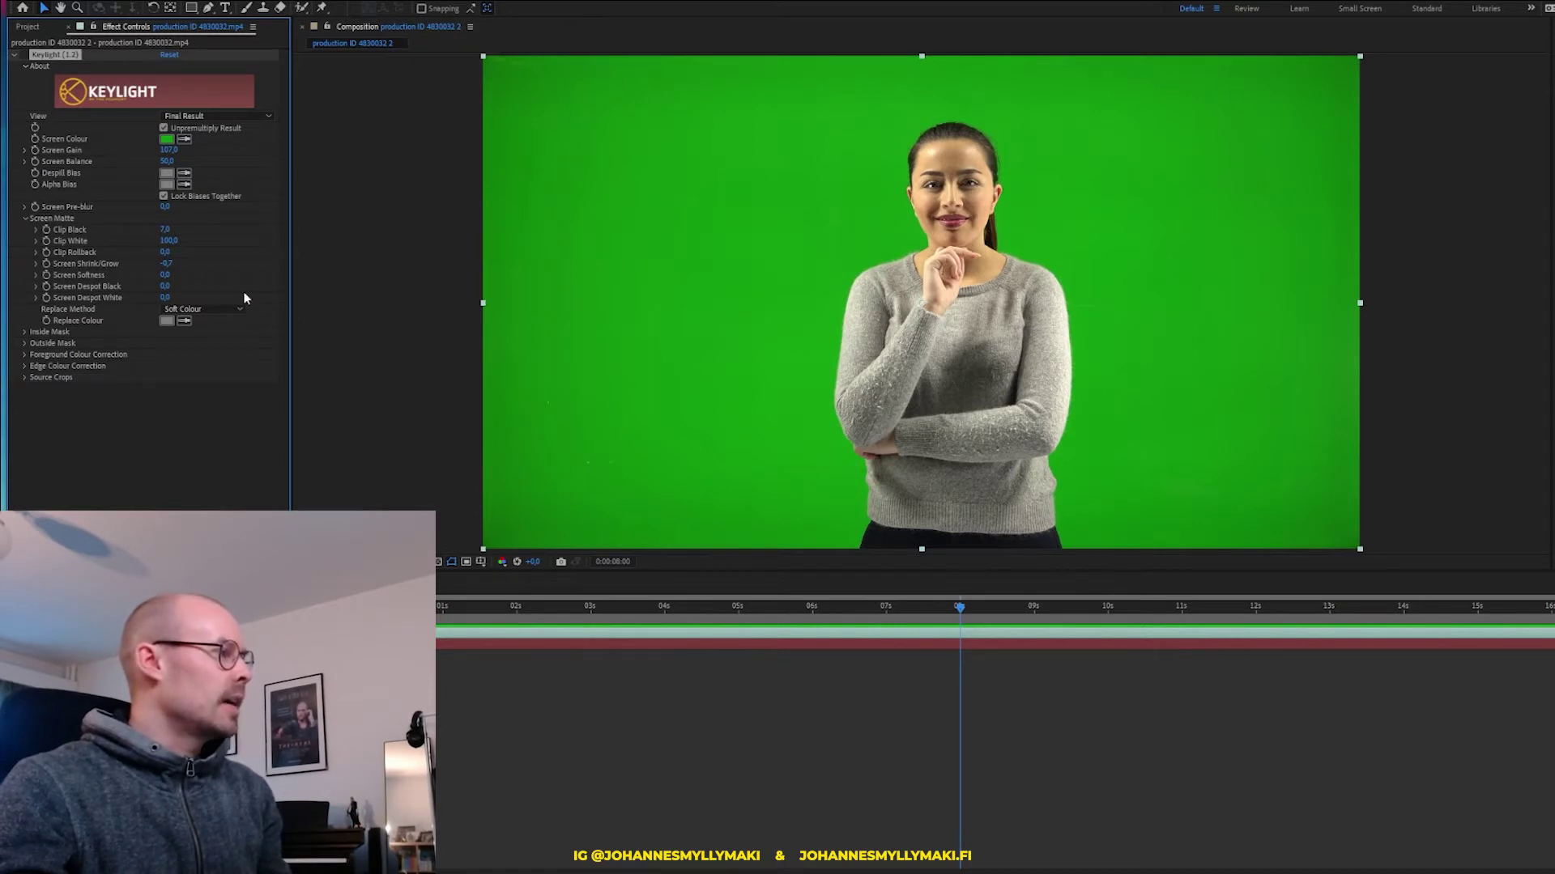
left_click_drag(170, 150, 174, 150)
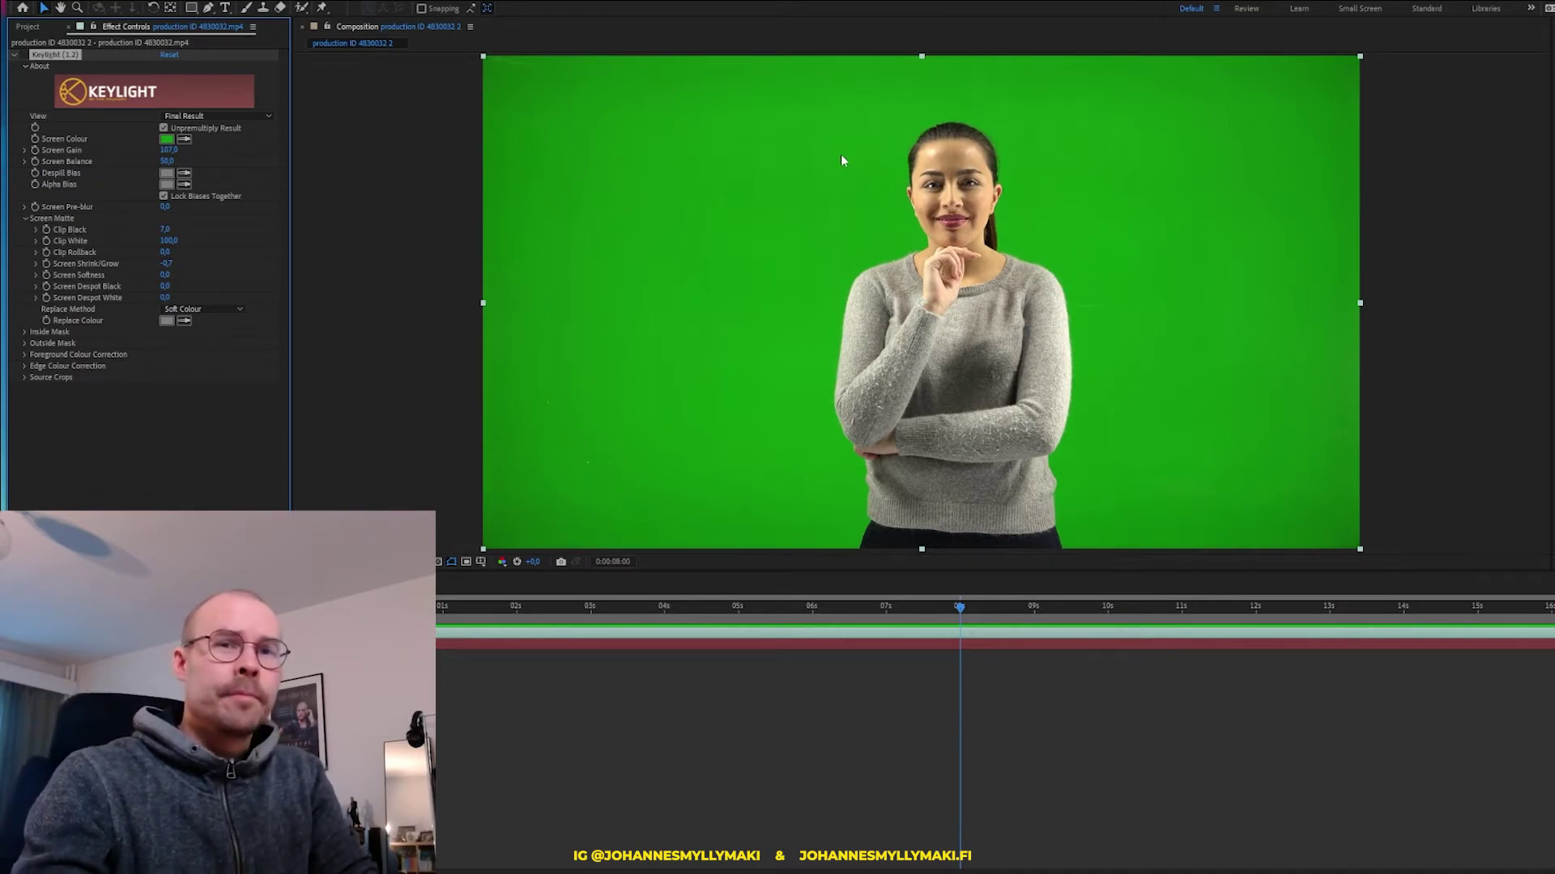
key("ctrl+shift+a")
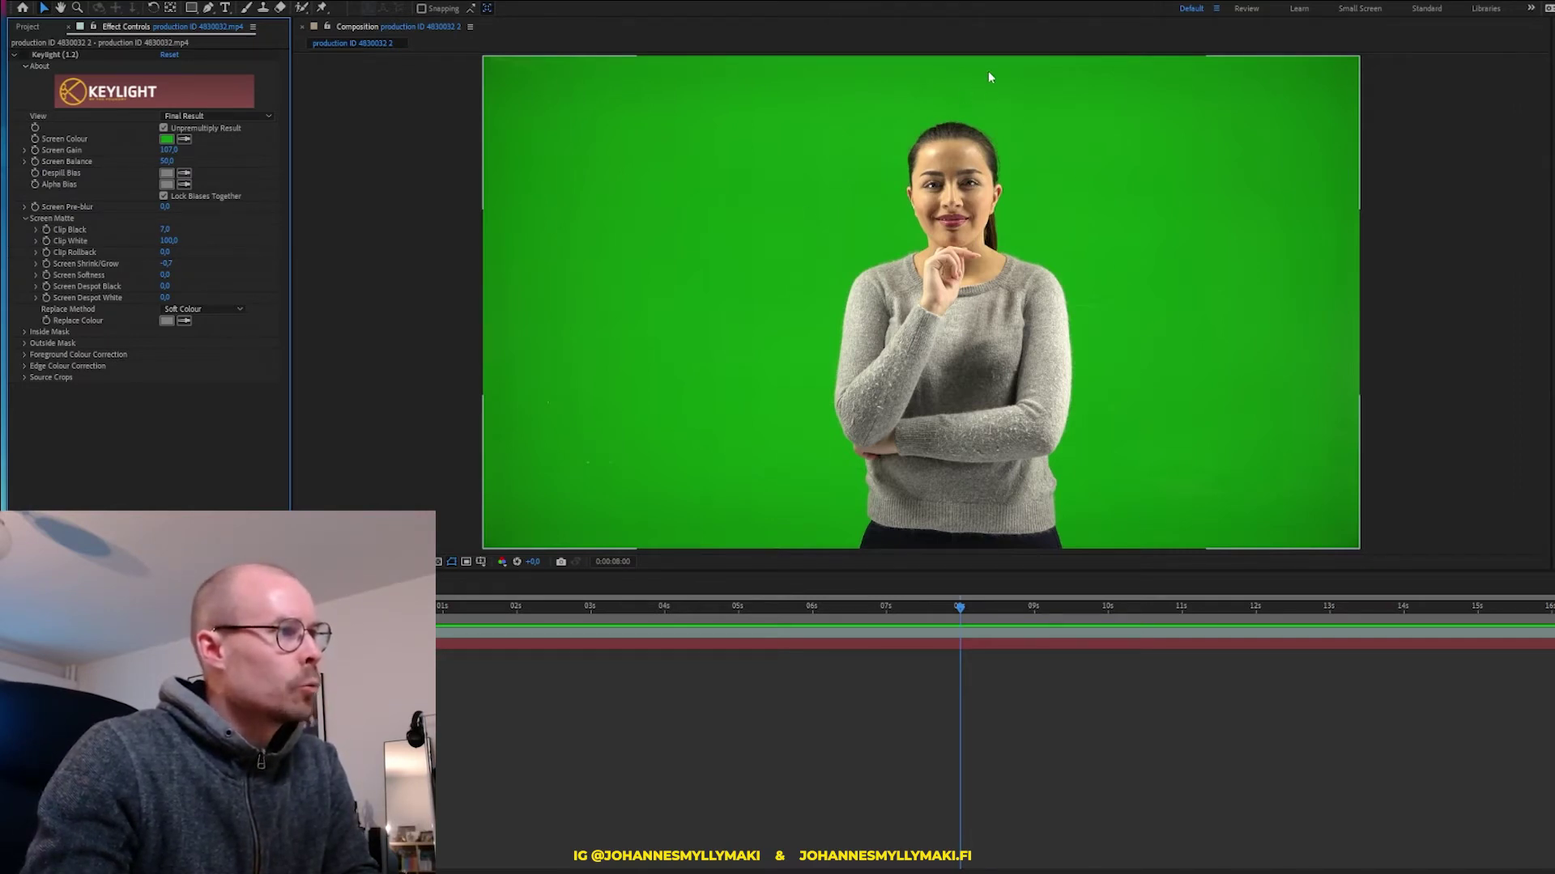
Switch Keylight back on for the footage layer, then select the White Solid 2 layer
left_click(1312, 480)
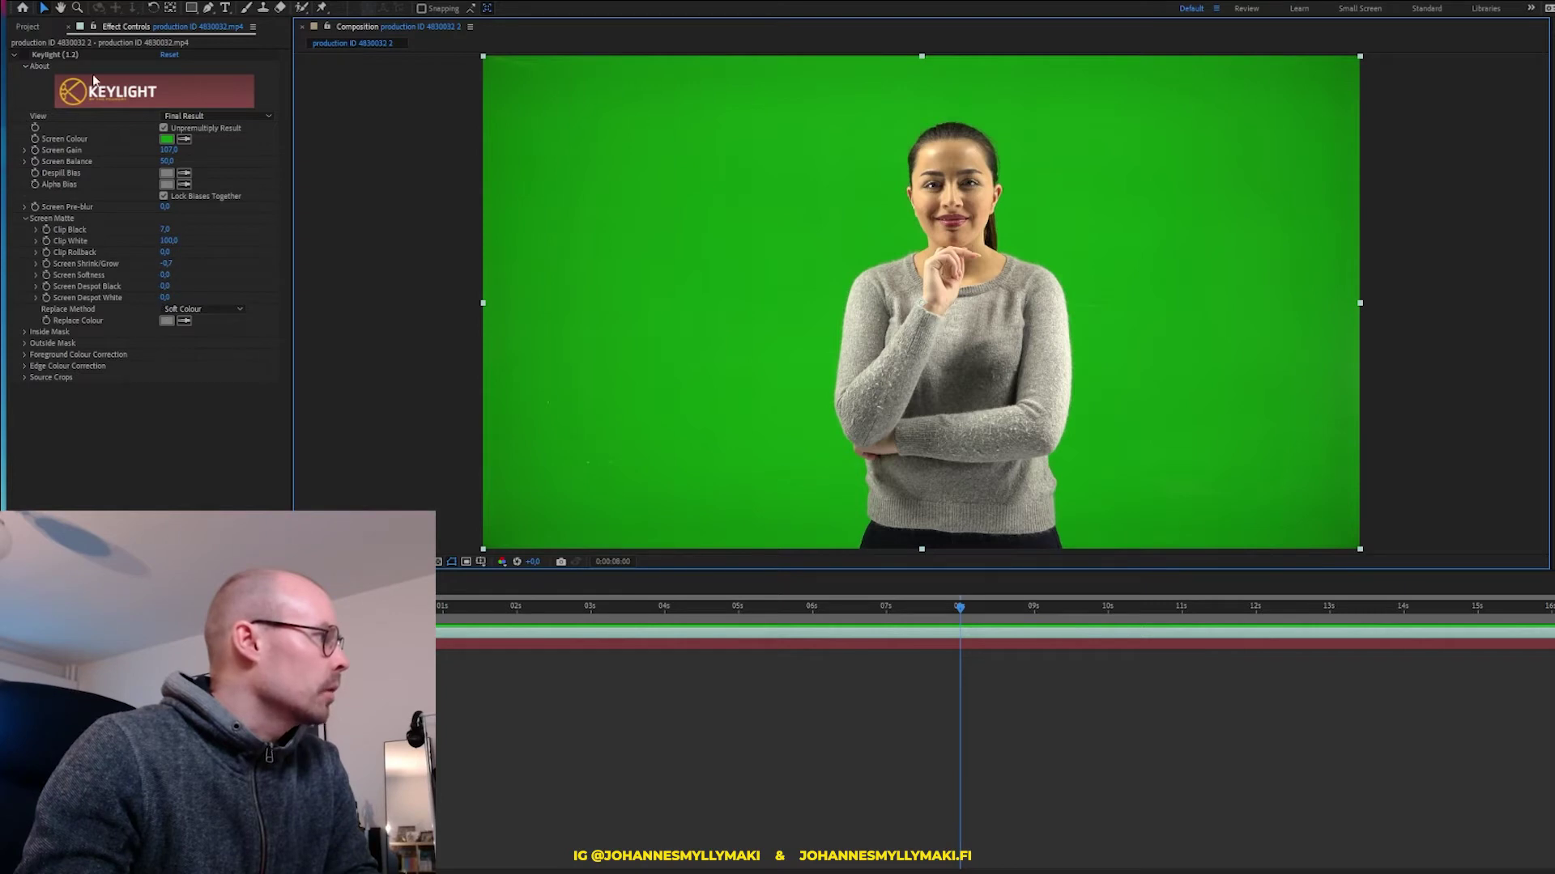
left_click(67, 56)
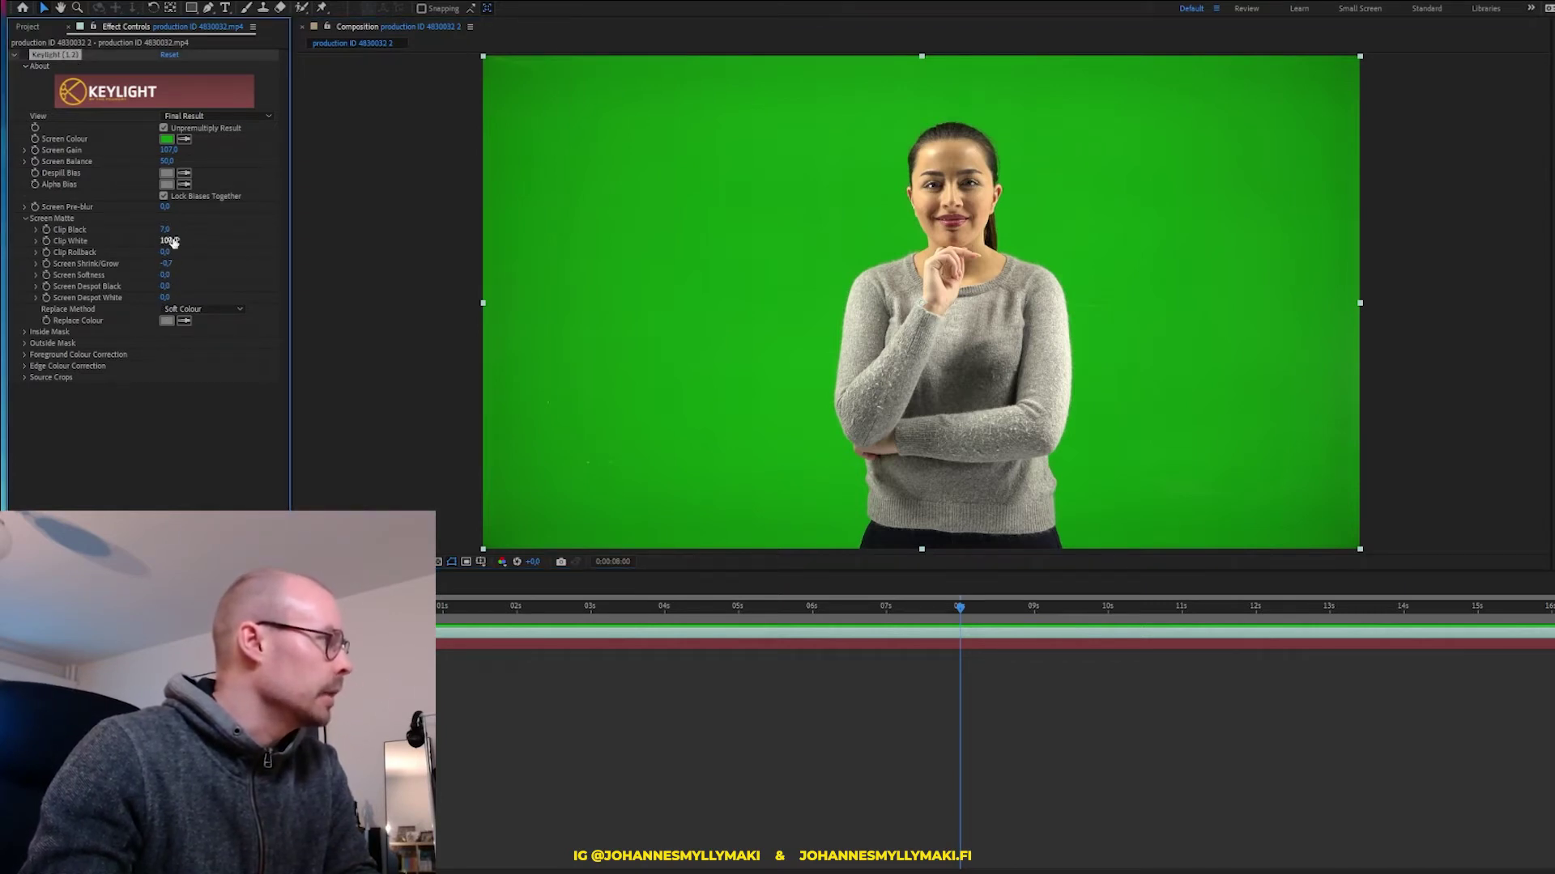
left_click(24, 55)
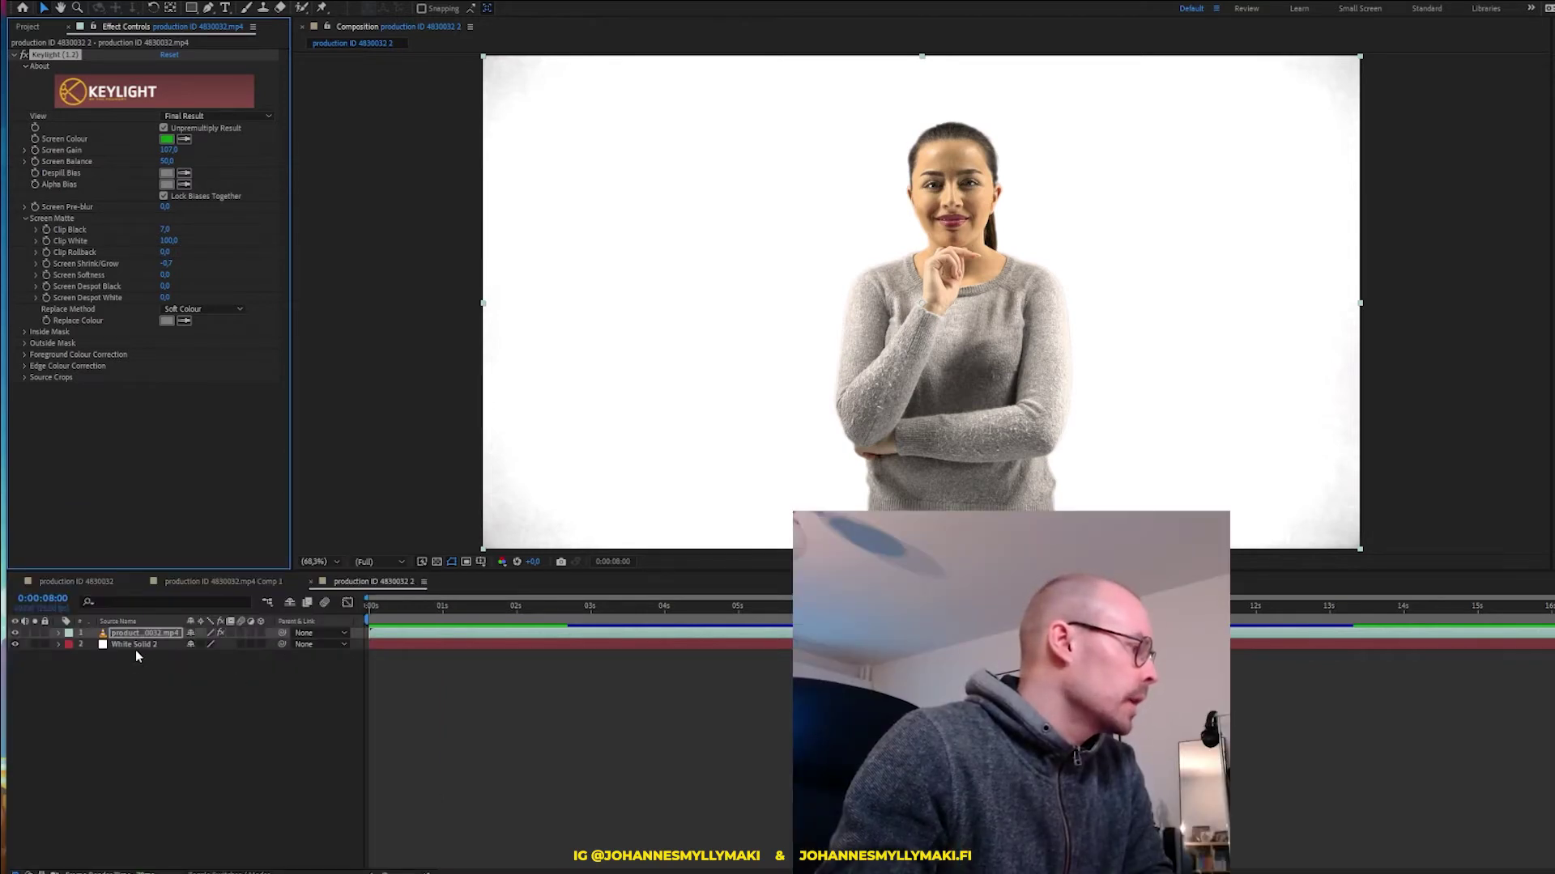
left_click(134, 645)
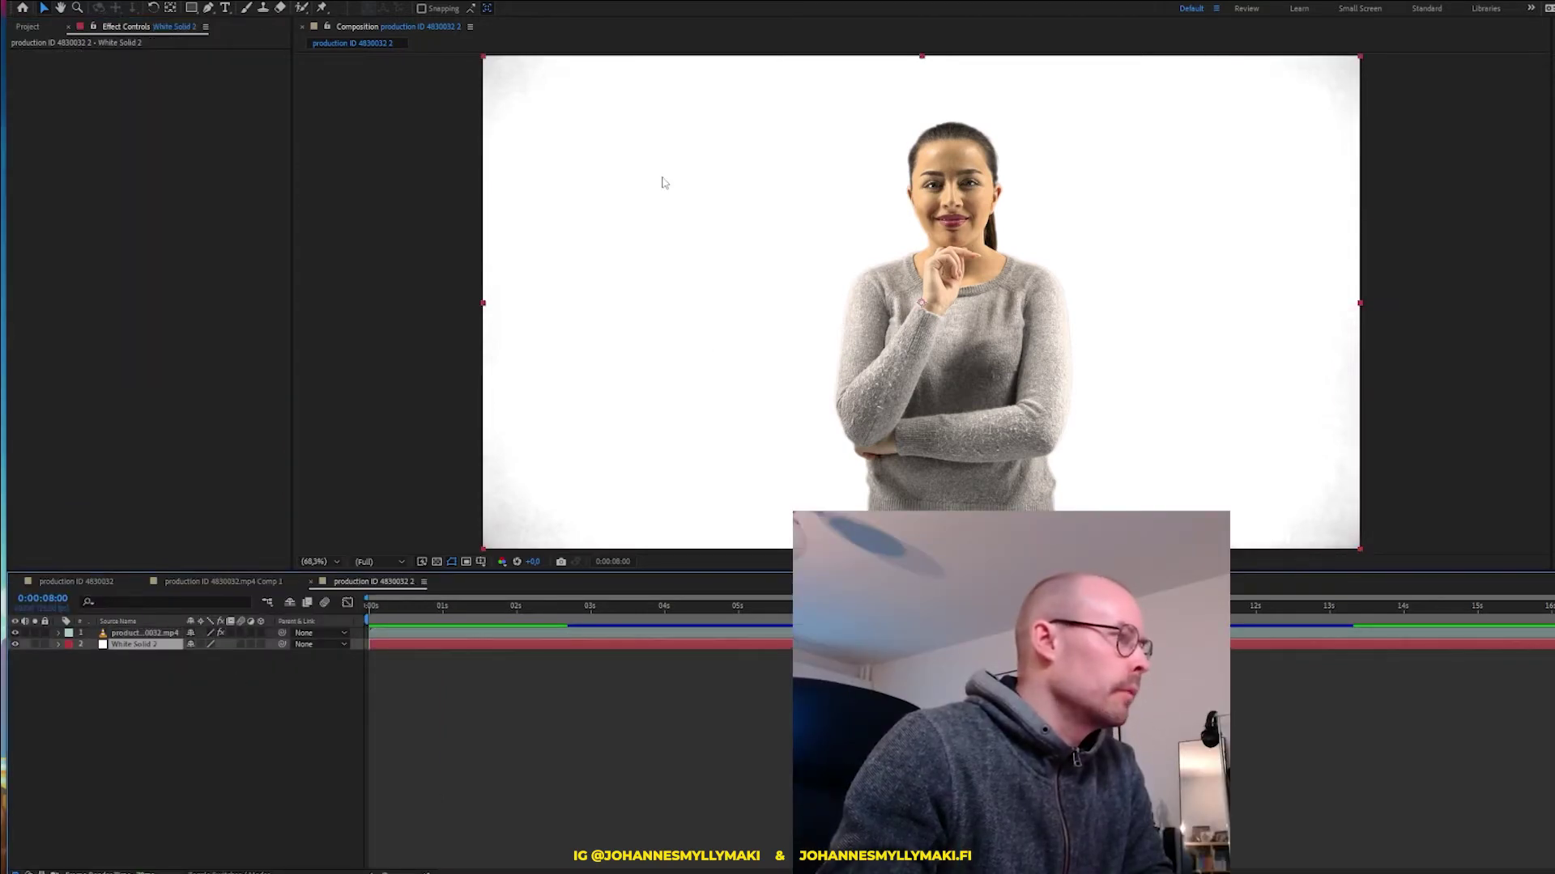
Add a Color Correction > Tint effect to the White Solid 2 layer
right_click(134, 644)
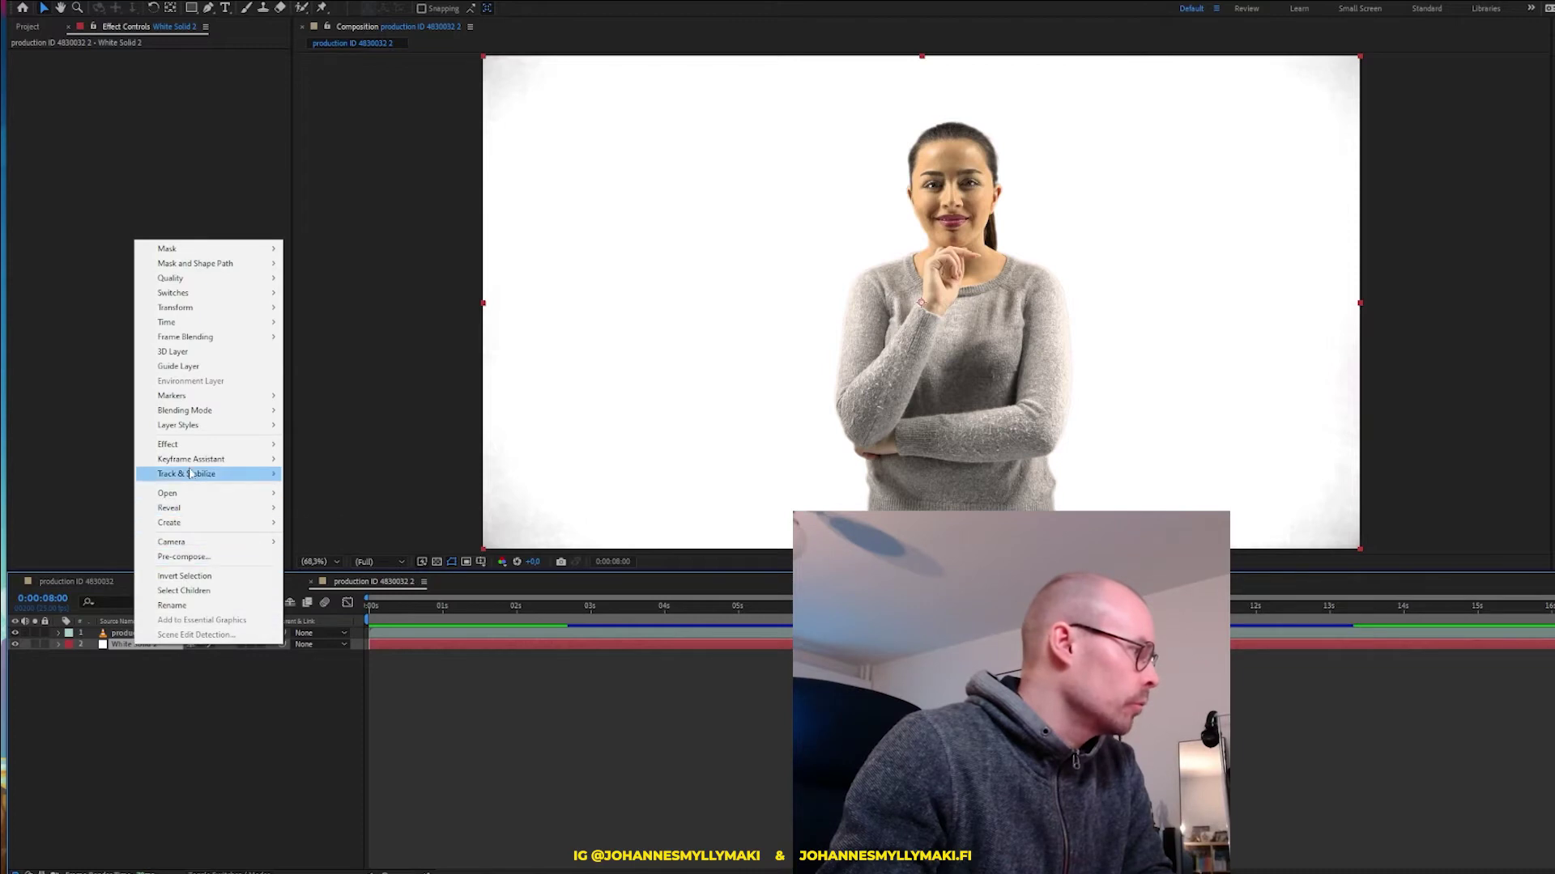
mouse_move(206, 453)
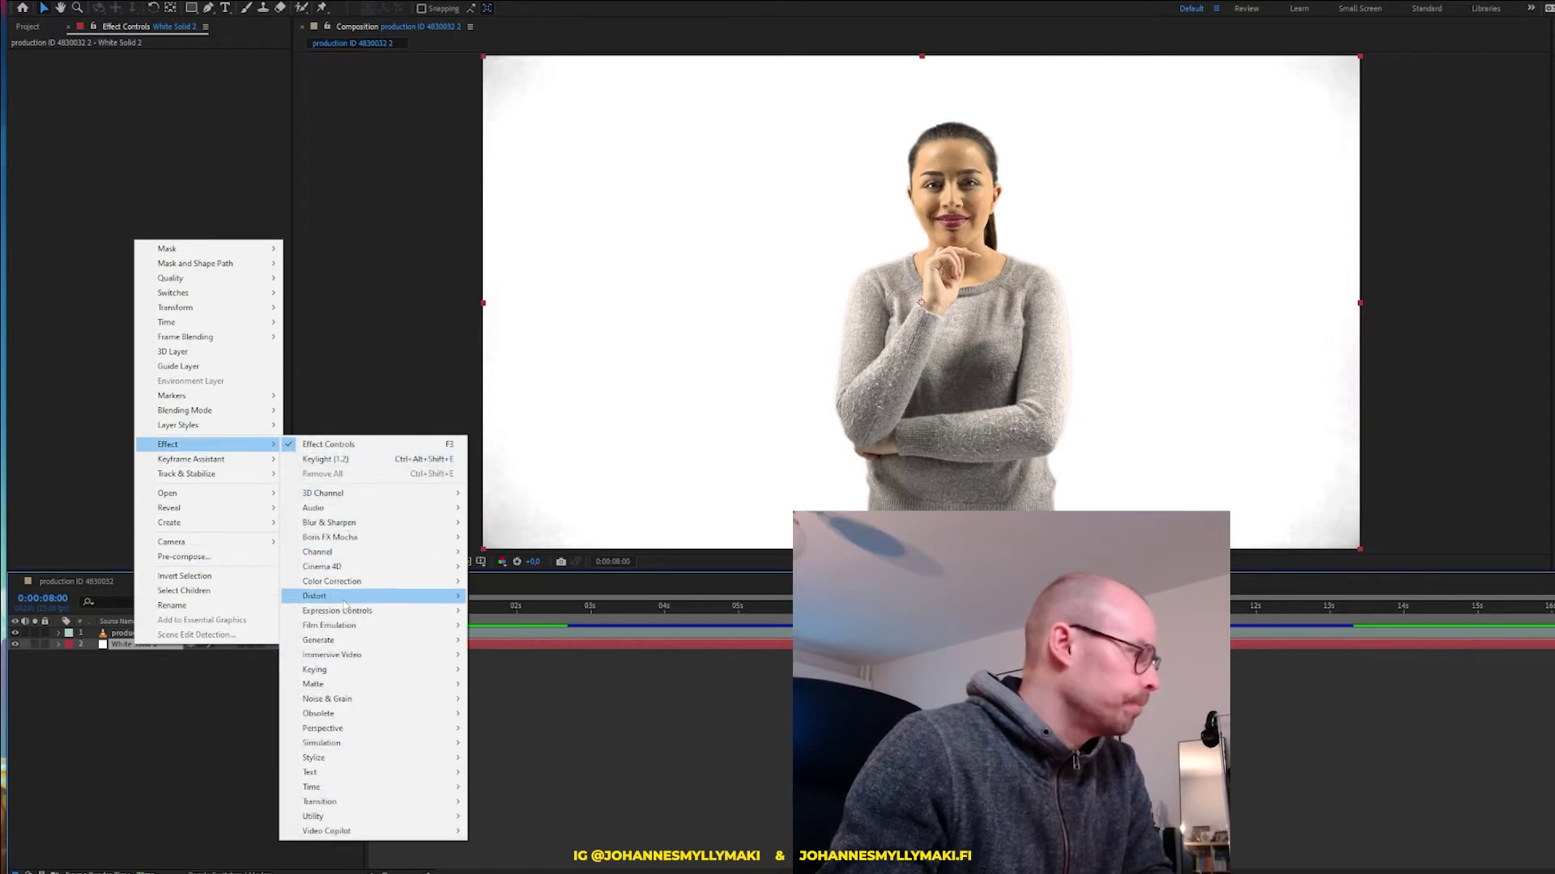
mouse_move(373, 581)
left_click(543, 538)
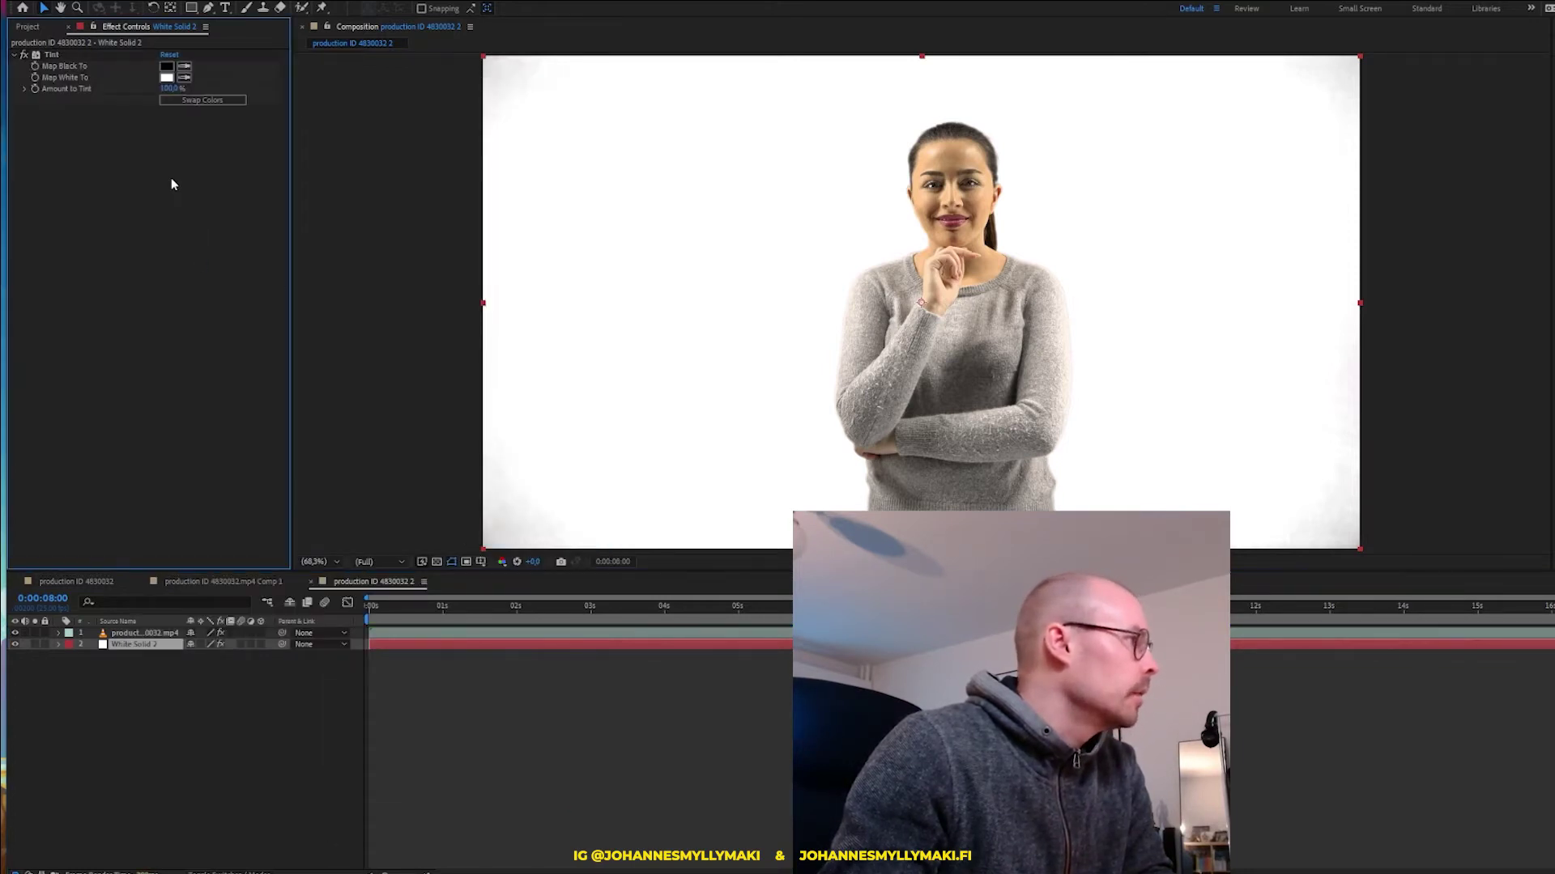
Pick a new fully saturated Map White To colour for the Tint effect
left_click(167, 77)
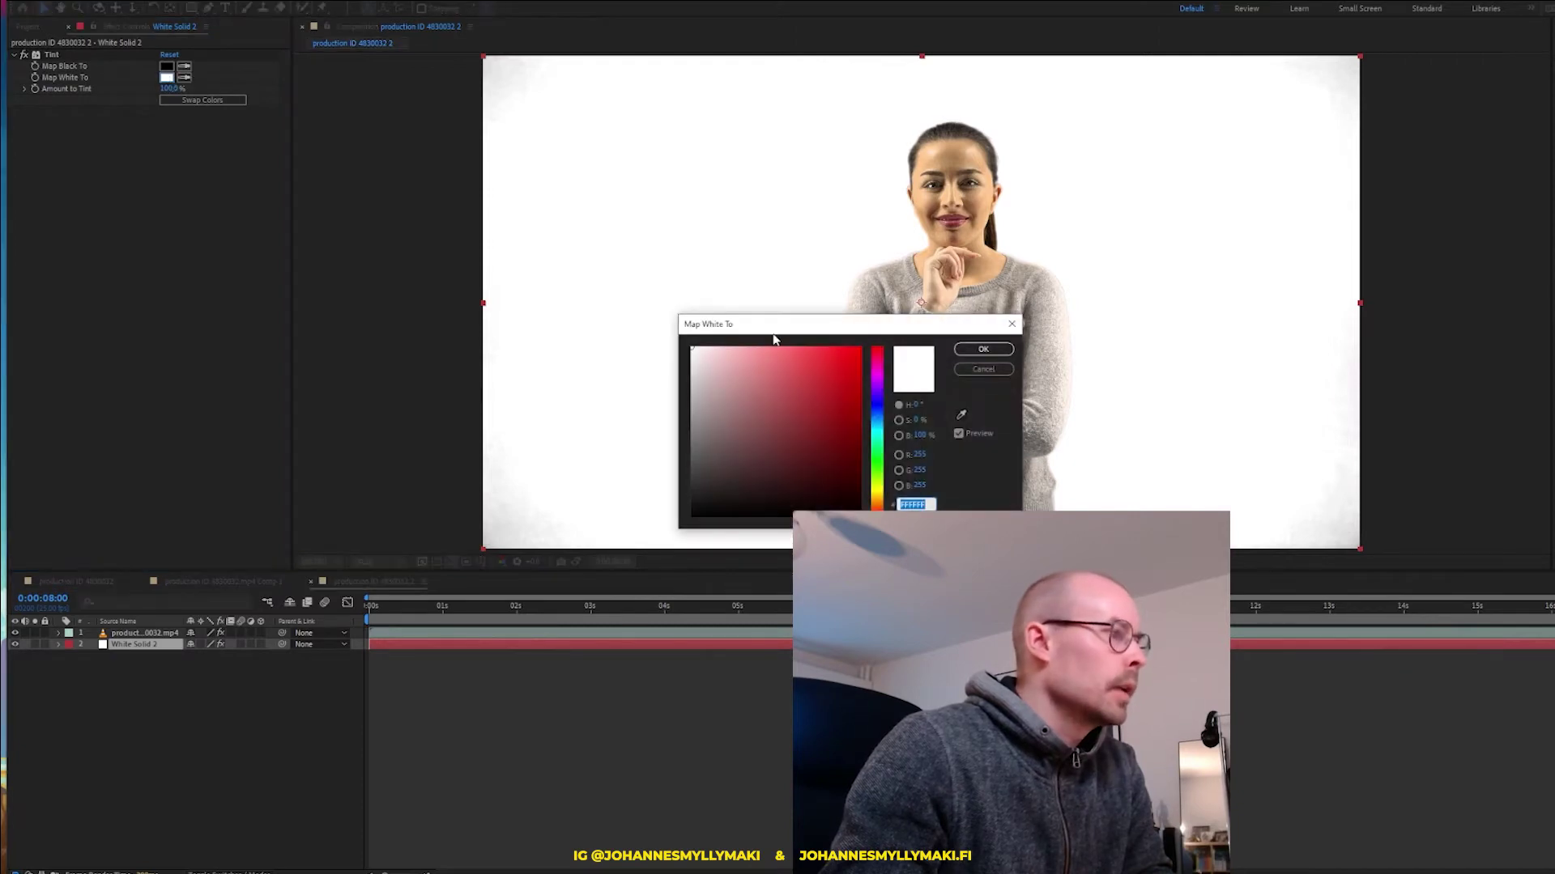
left_click_drag(769, 329, 1407, 344)
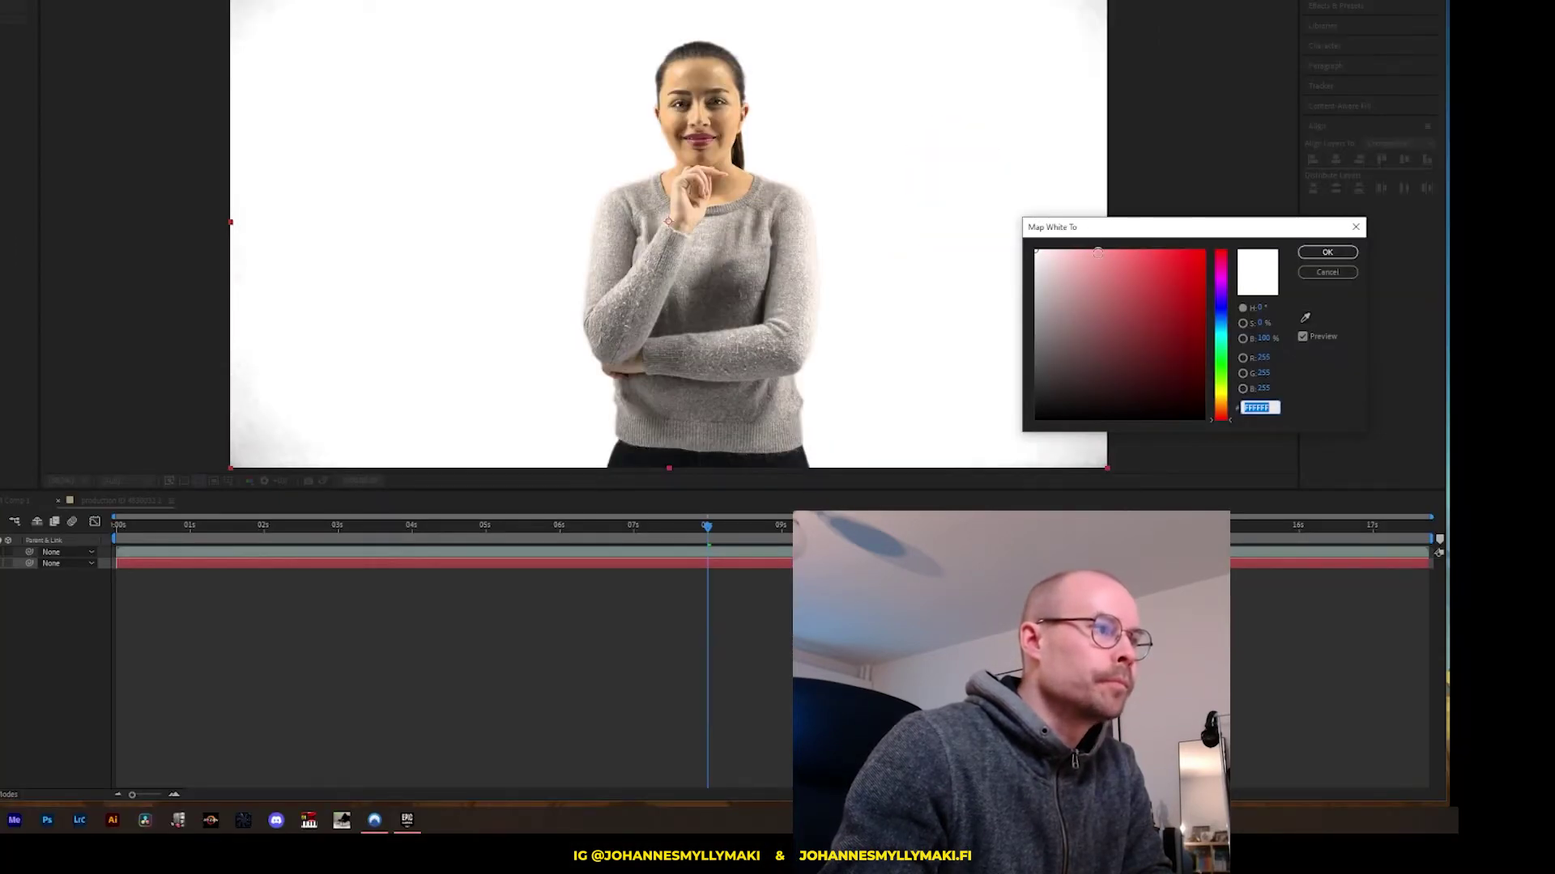
left_click_drag(1221, 312, 1225, 339)
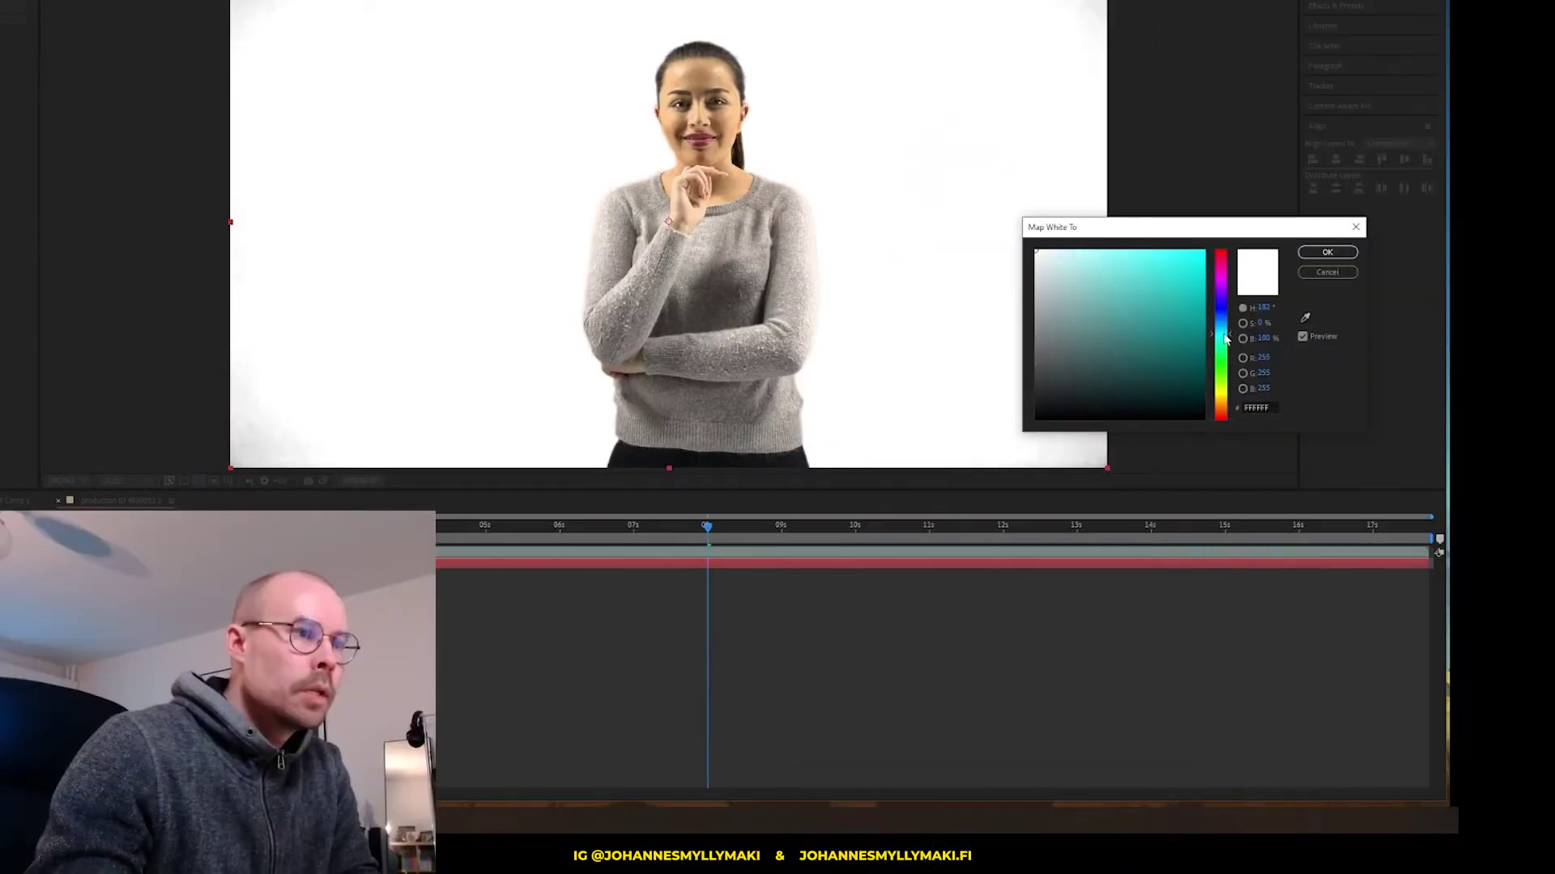
left_click(1204, 251)
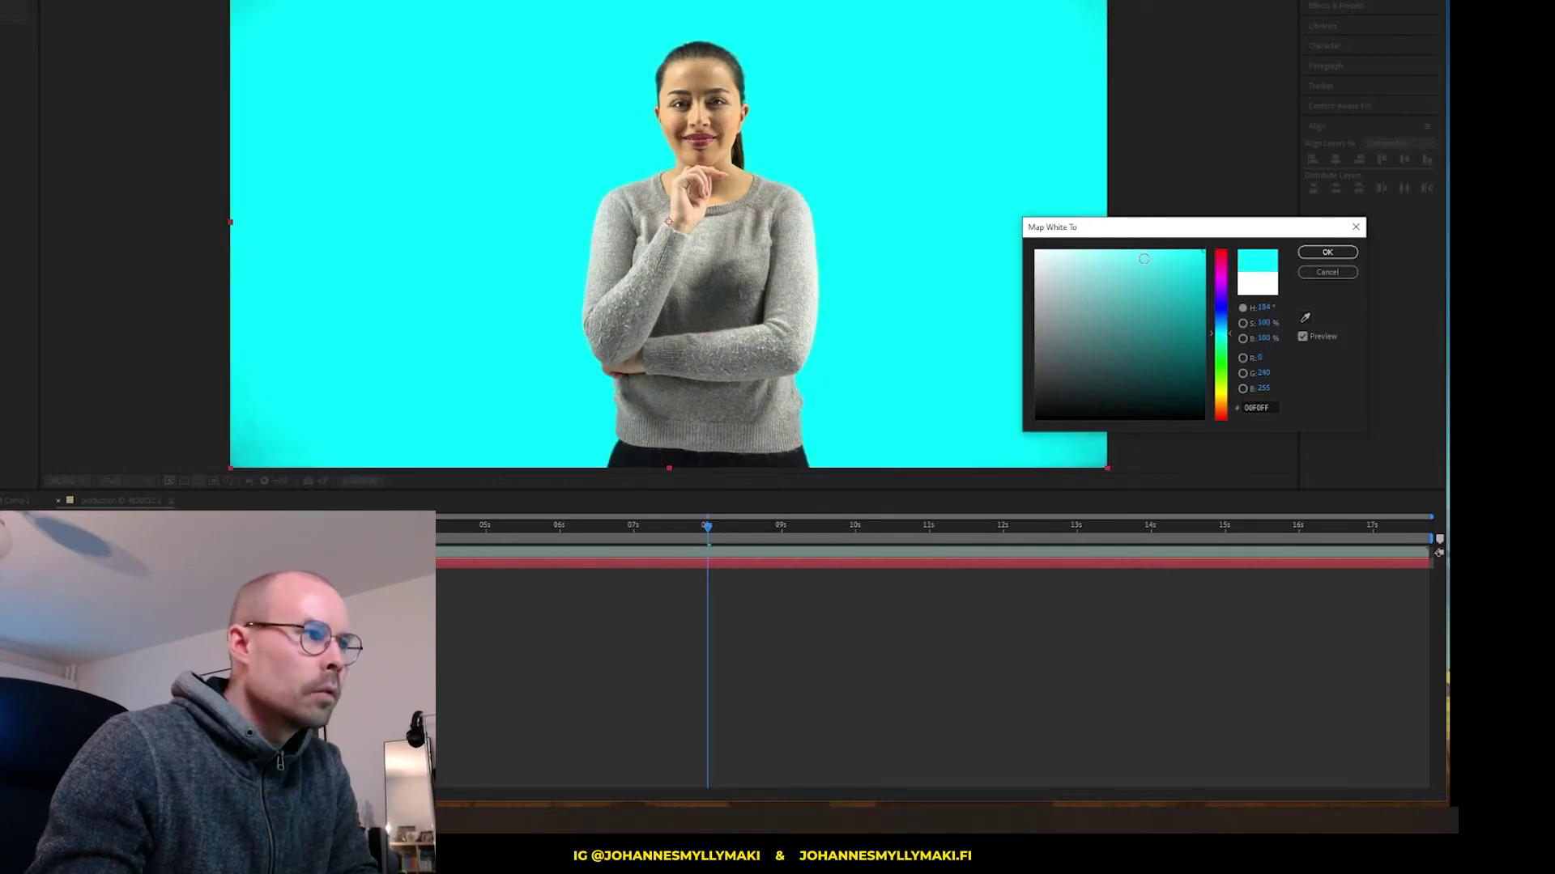
left_click_drag(1182, 240, 1158, 544)
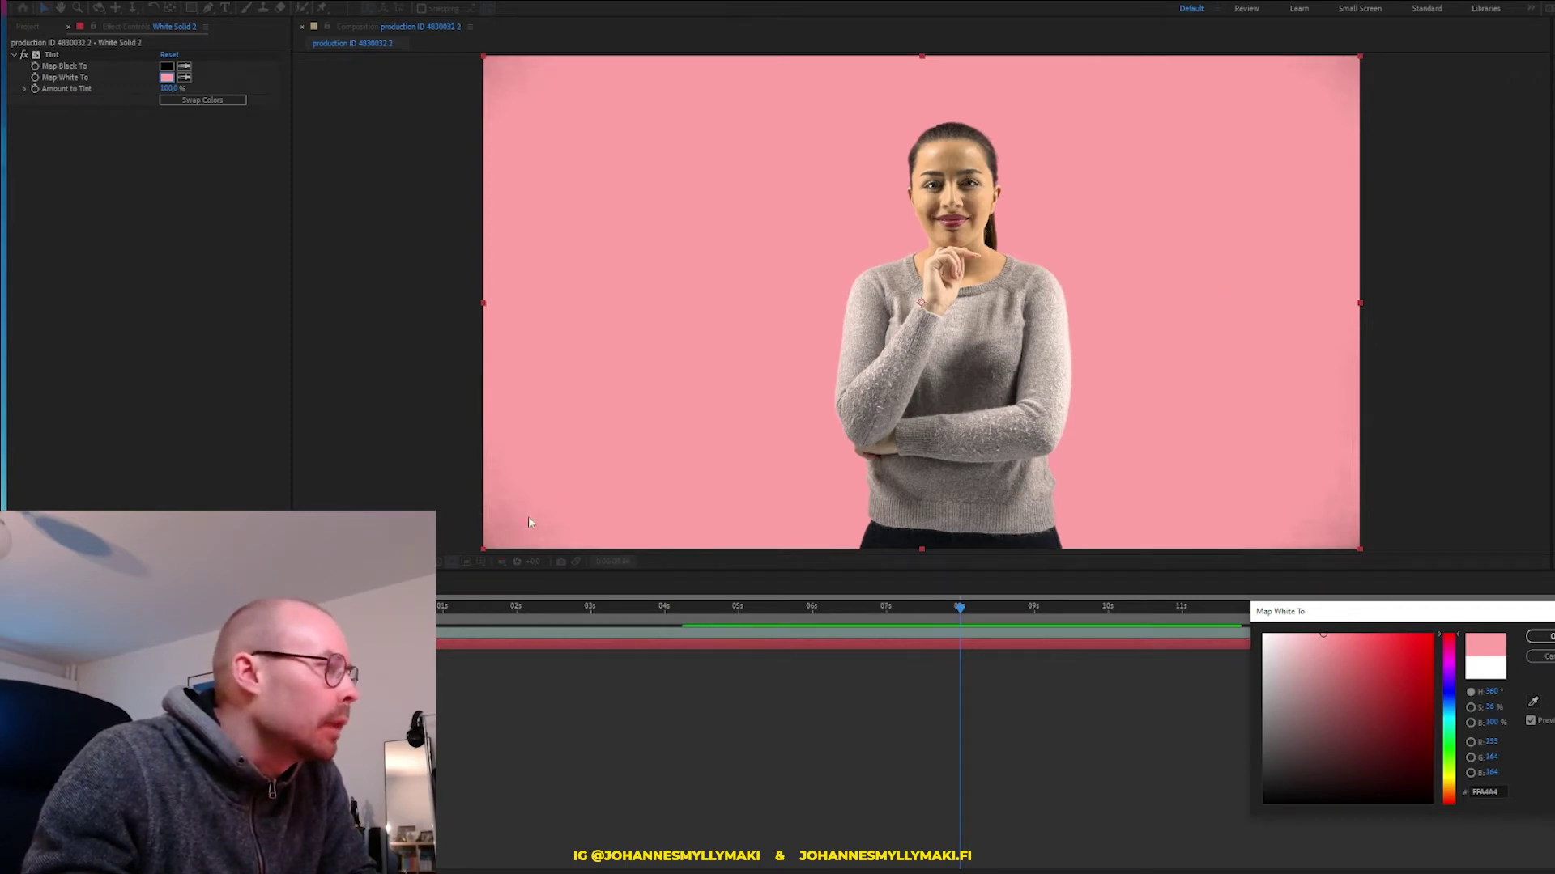
Keep the light cyan-blue Tint colour, then reselect the footage layer and its Keylight effect
key("Escape")
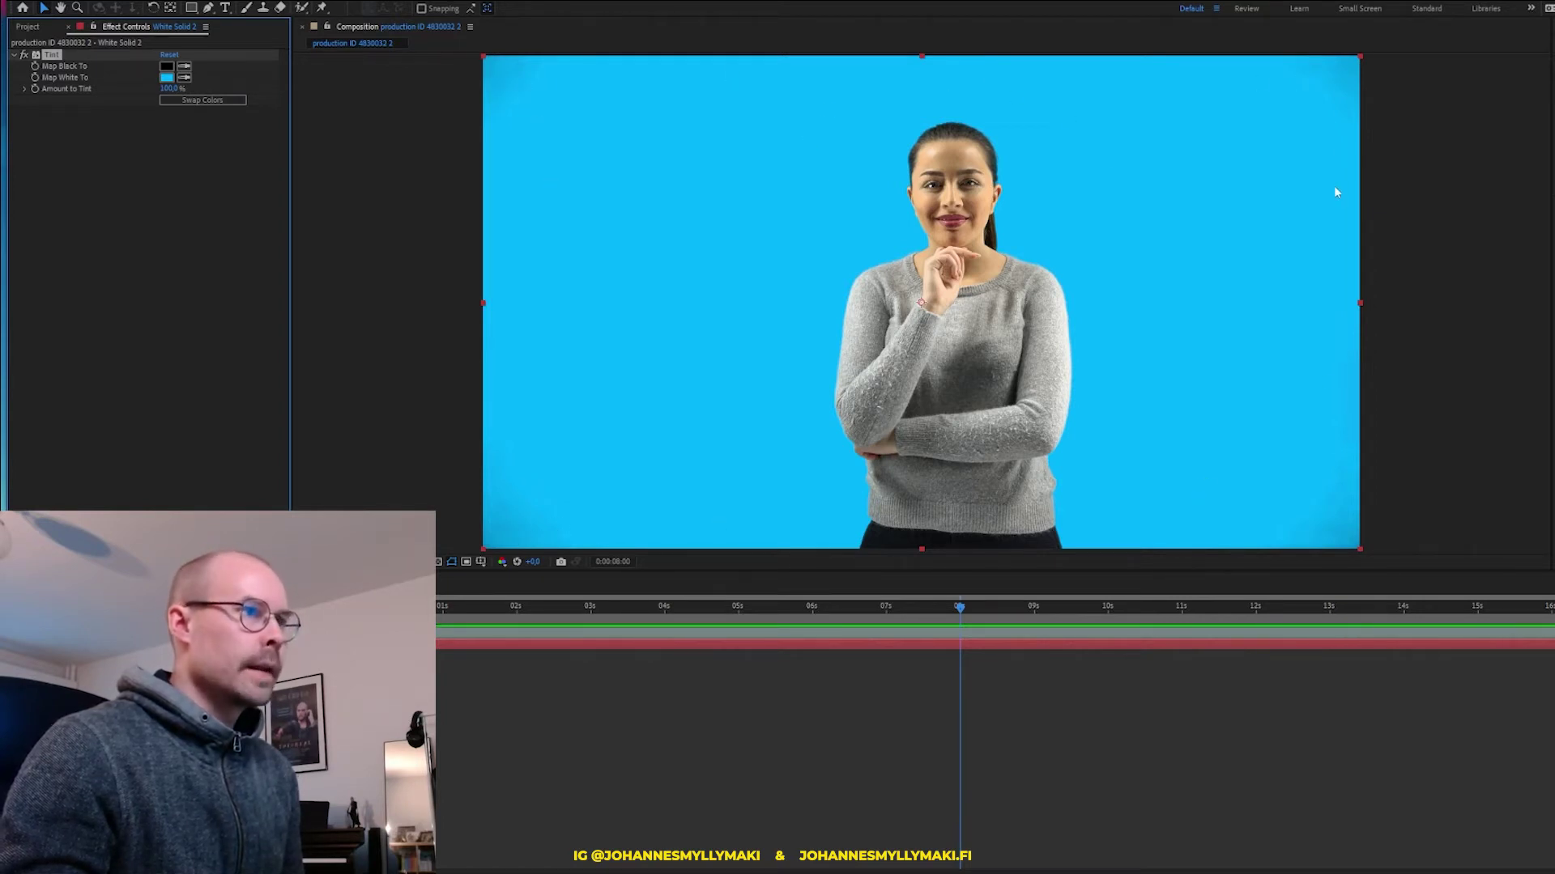
left_click(653, 775)
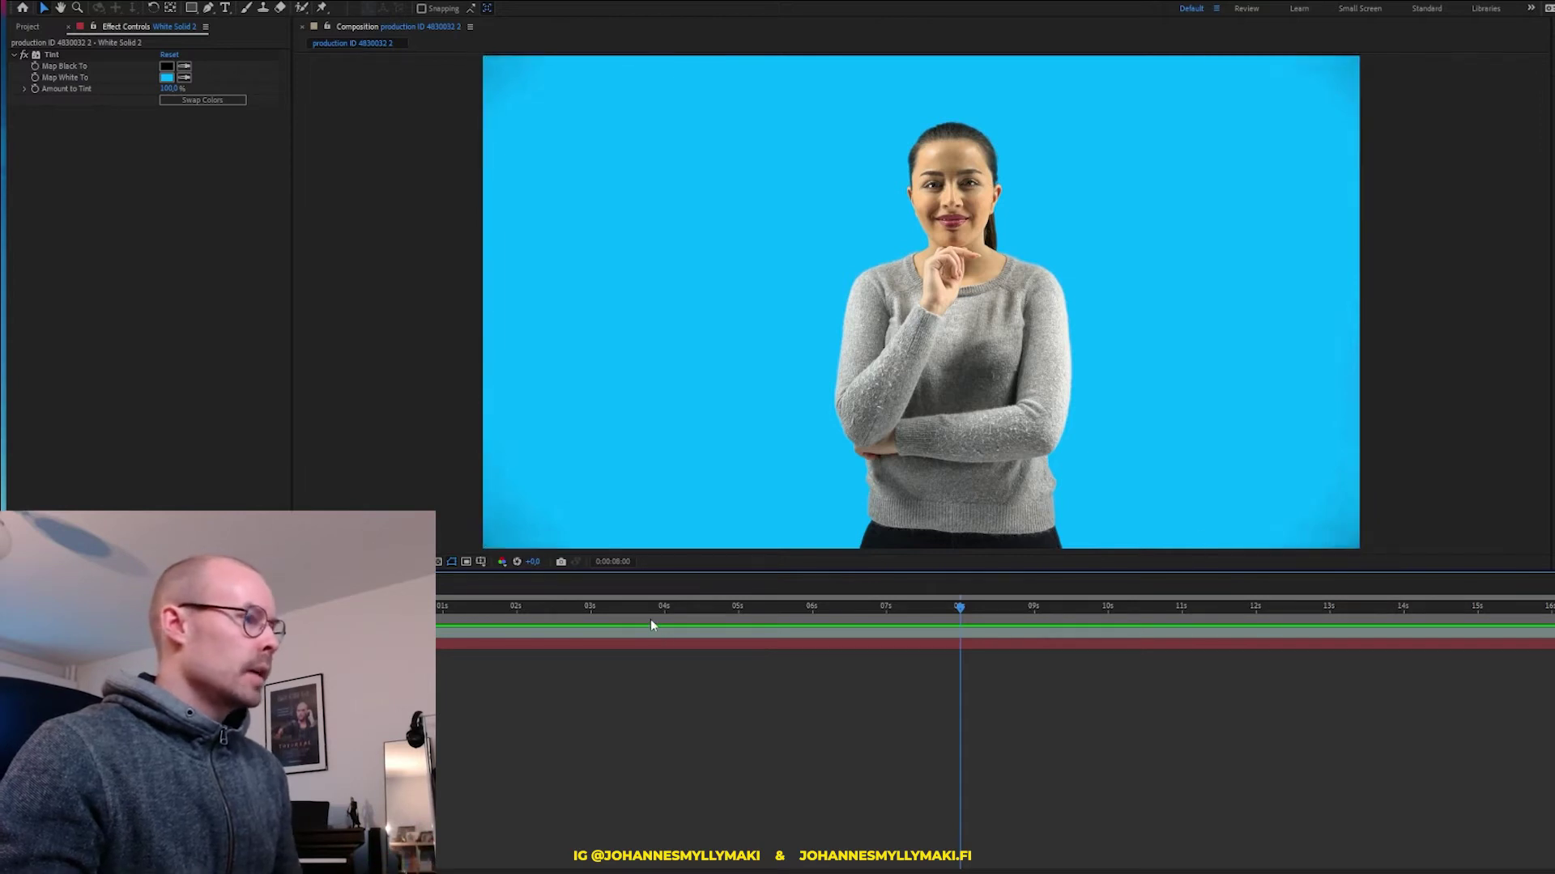
left_click(935, 242)
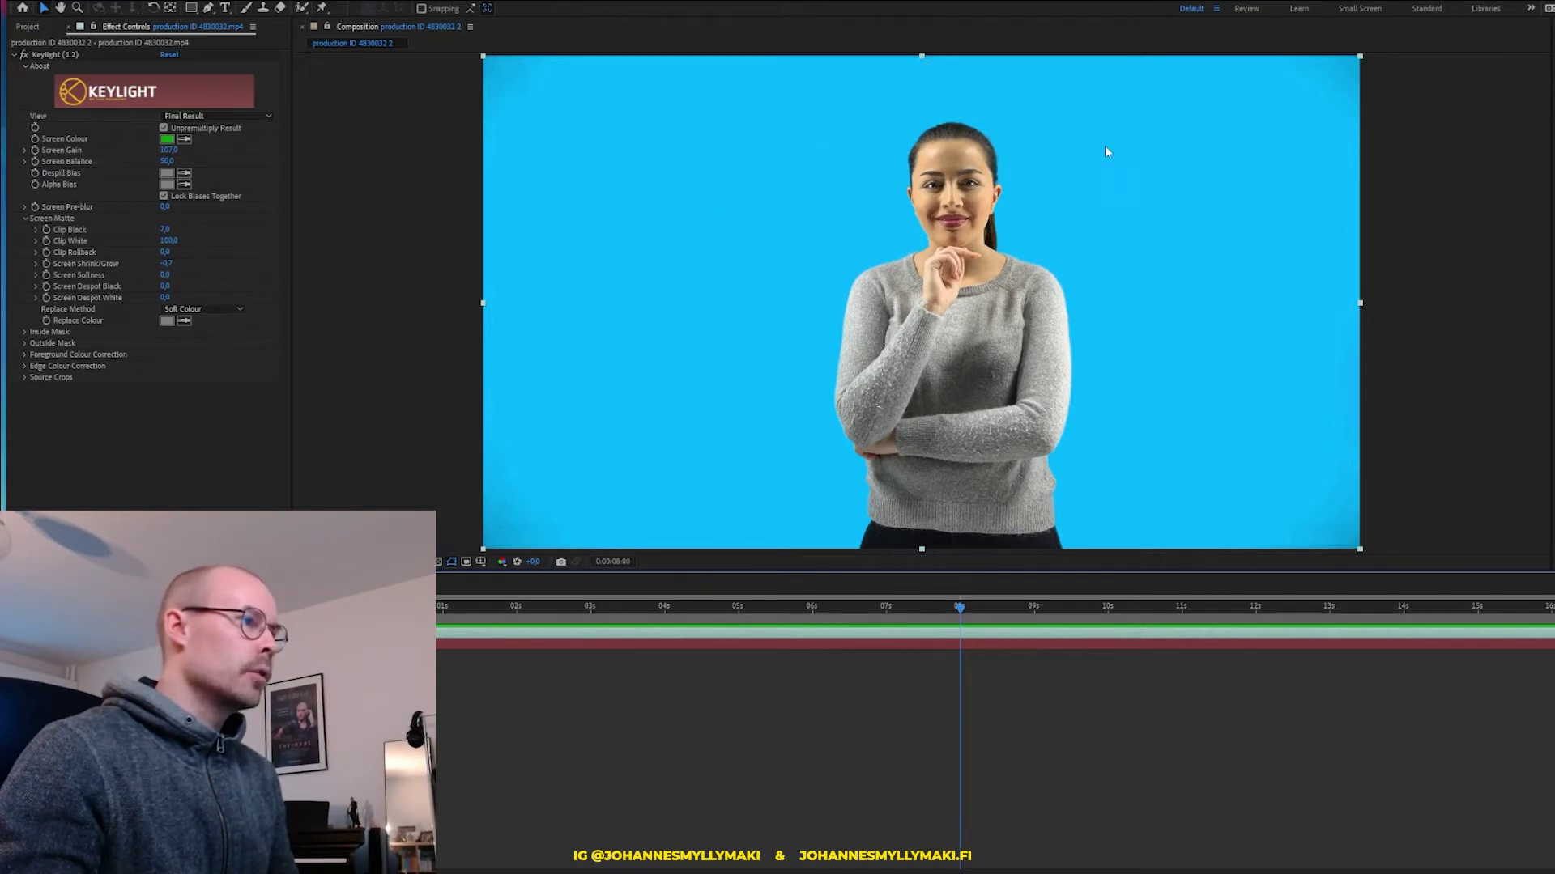
left_click(195, 351)
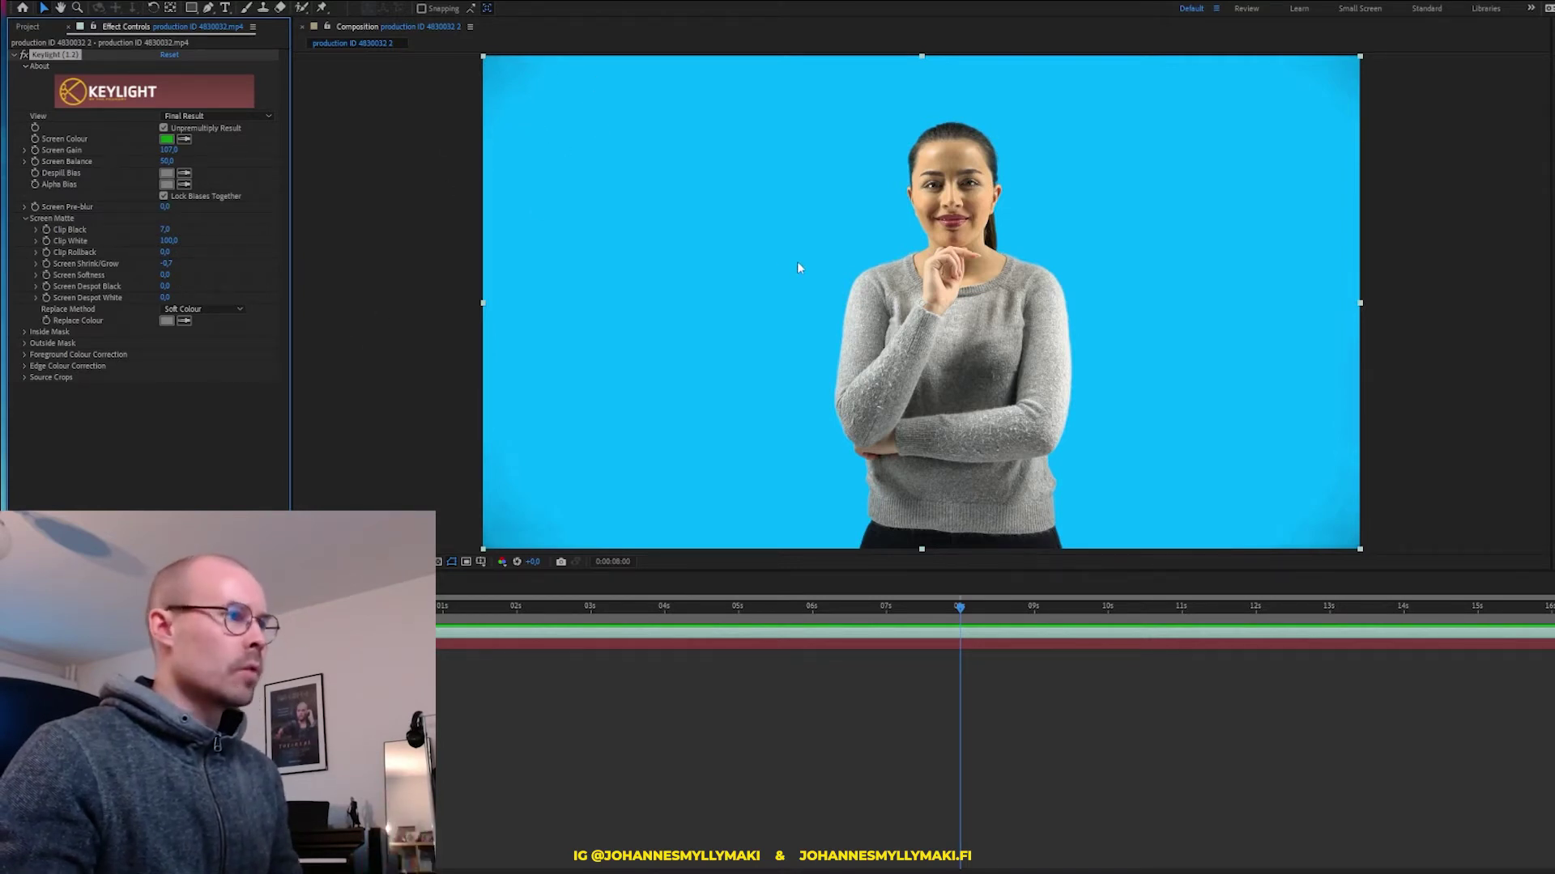
key("F2")
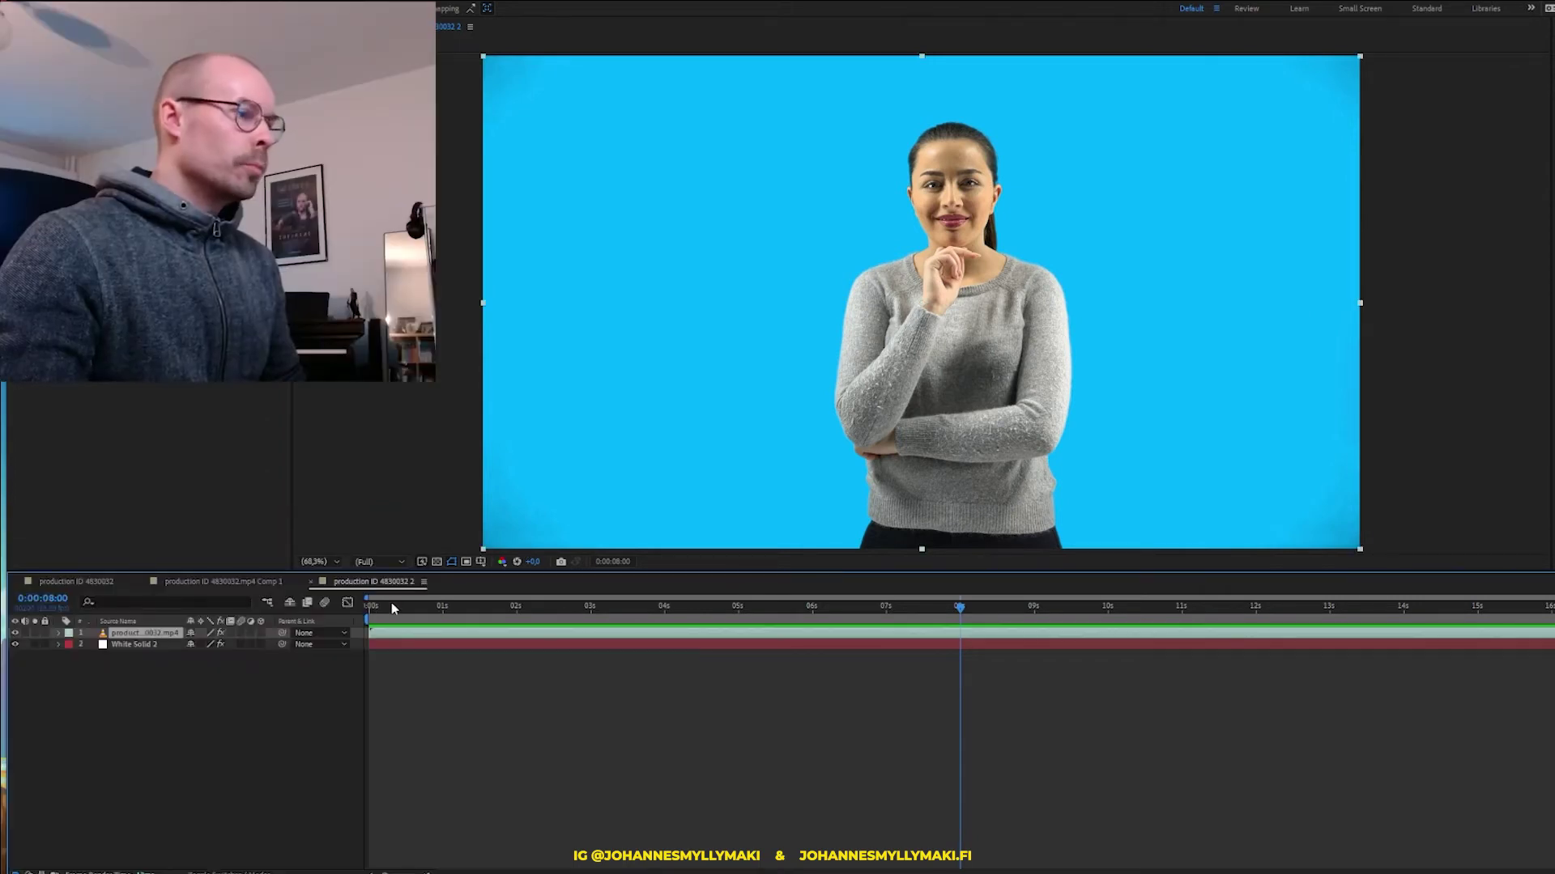
Scrub the clip from the start to about 0:00:12:12 to check the key, then select the footage layer for masking
left_click_drag(398, 614, 363, 606)
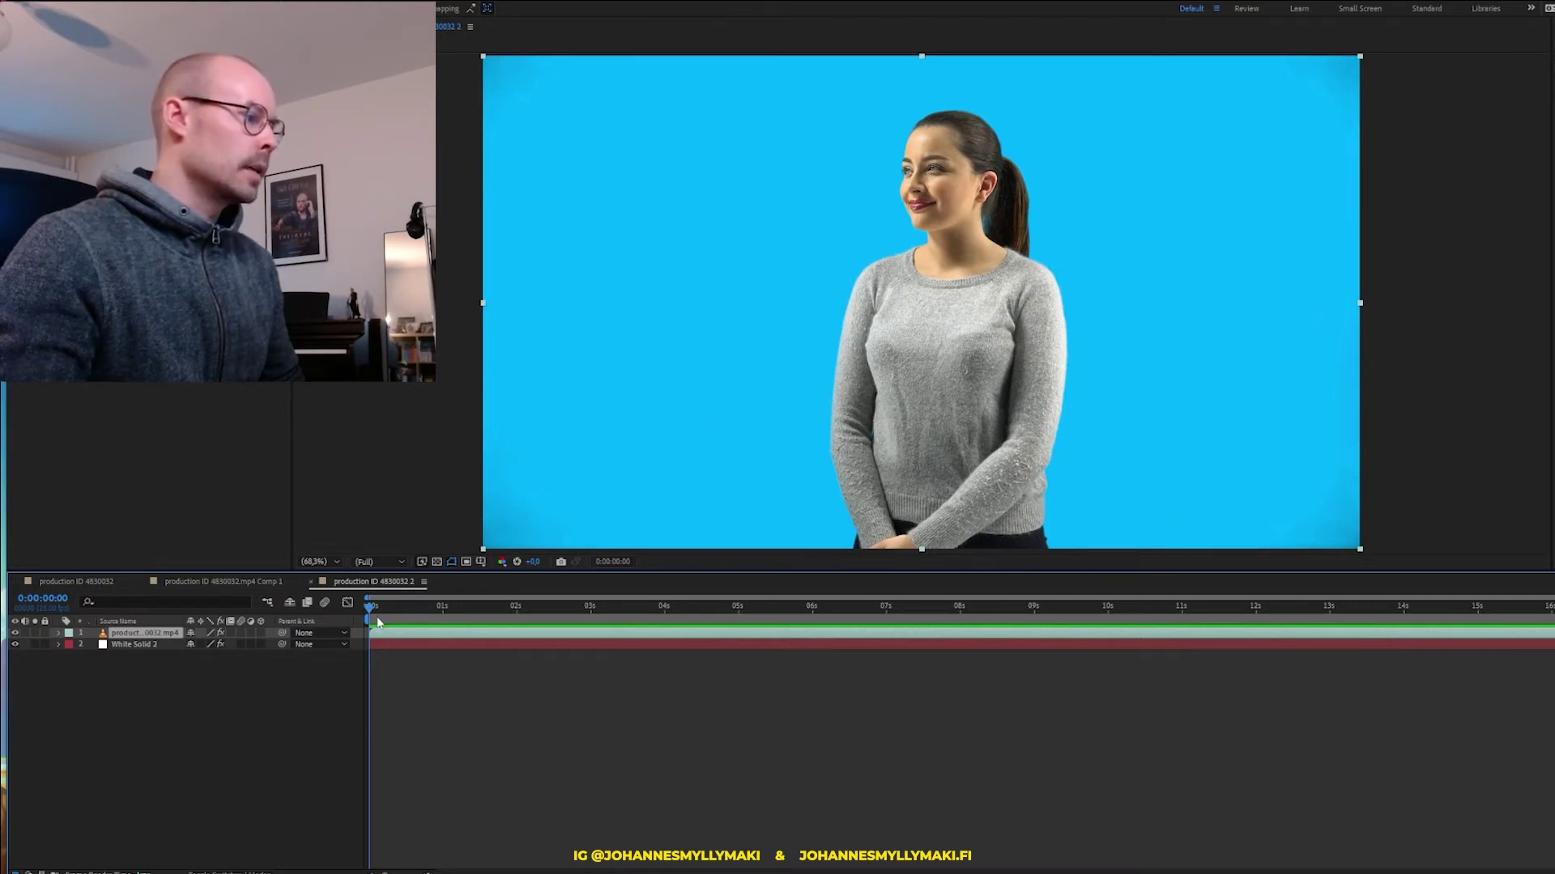
mouse_move(378, 616)
left_mouse_down()
mouse_move(1464, 649)
mouse_move(1158, 633)
mouse_move(1175, 630)
left_mouse_up()
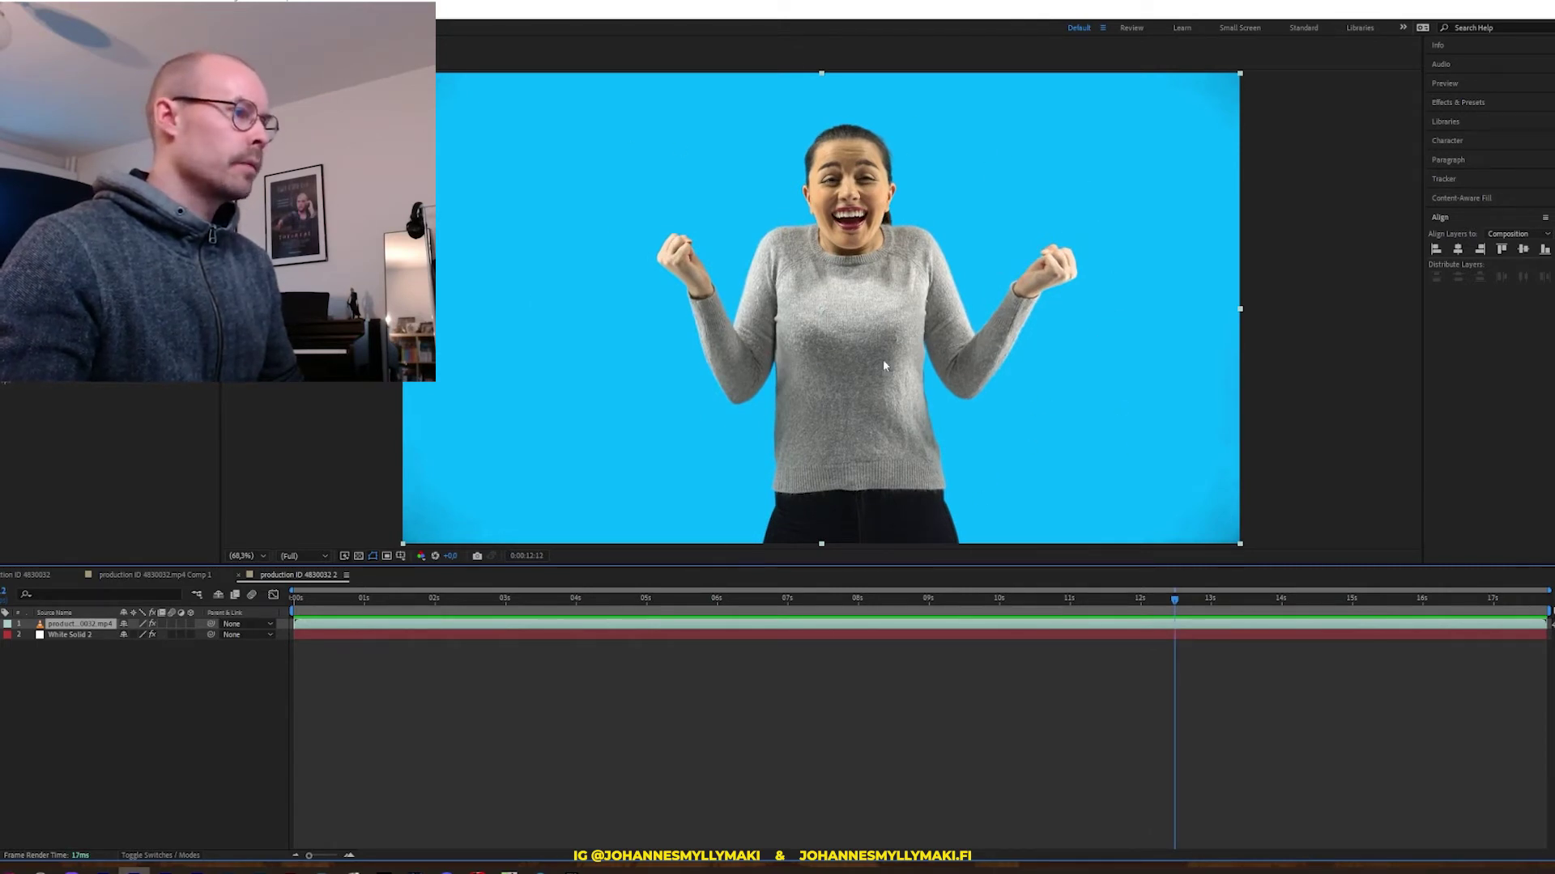
key("F2")
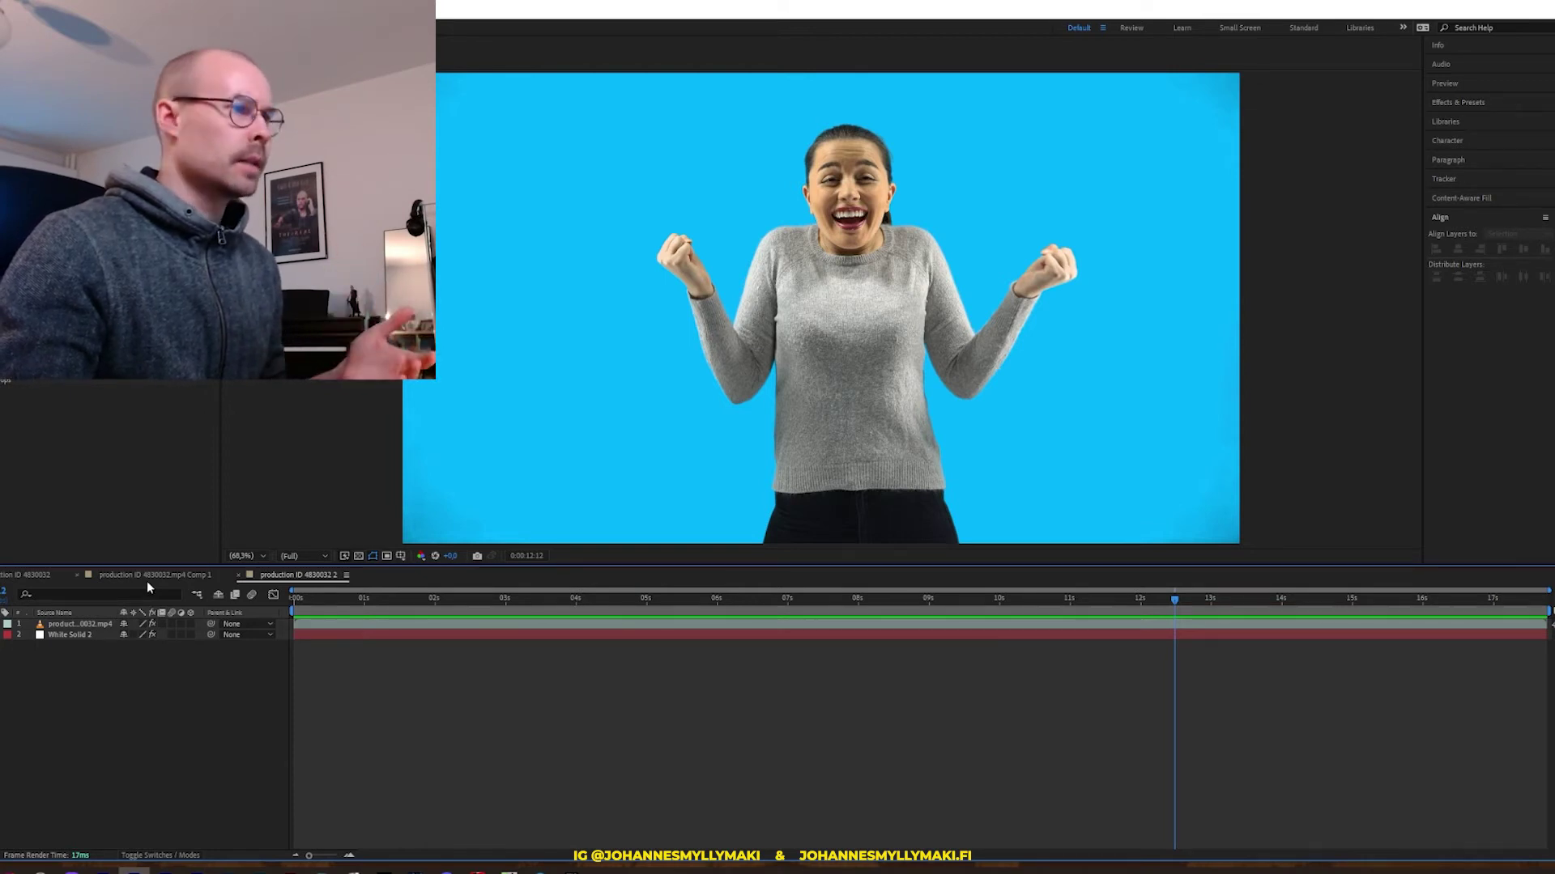
left_click(69, 626)
left_click(135, 637)
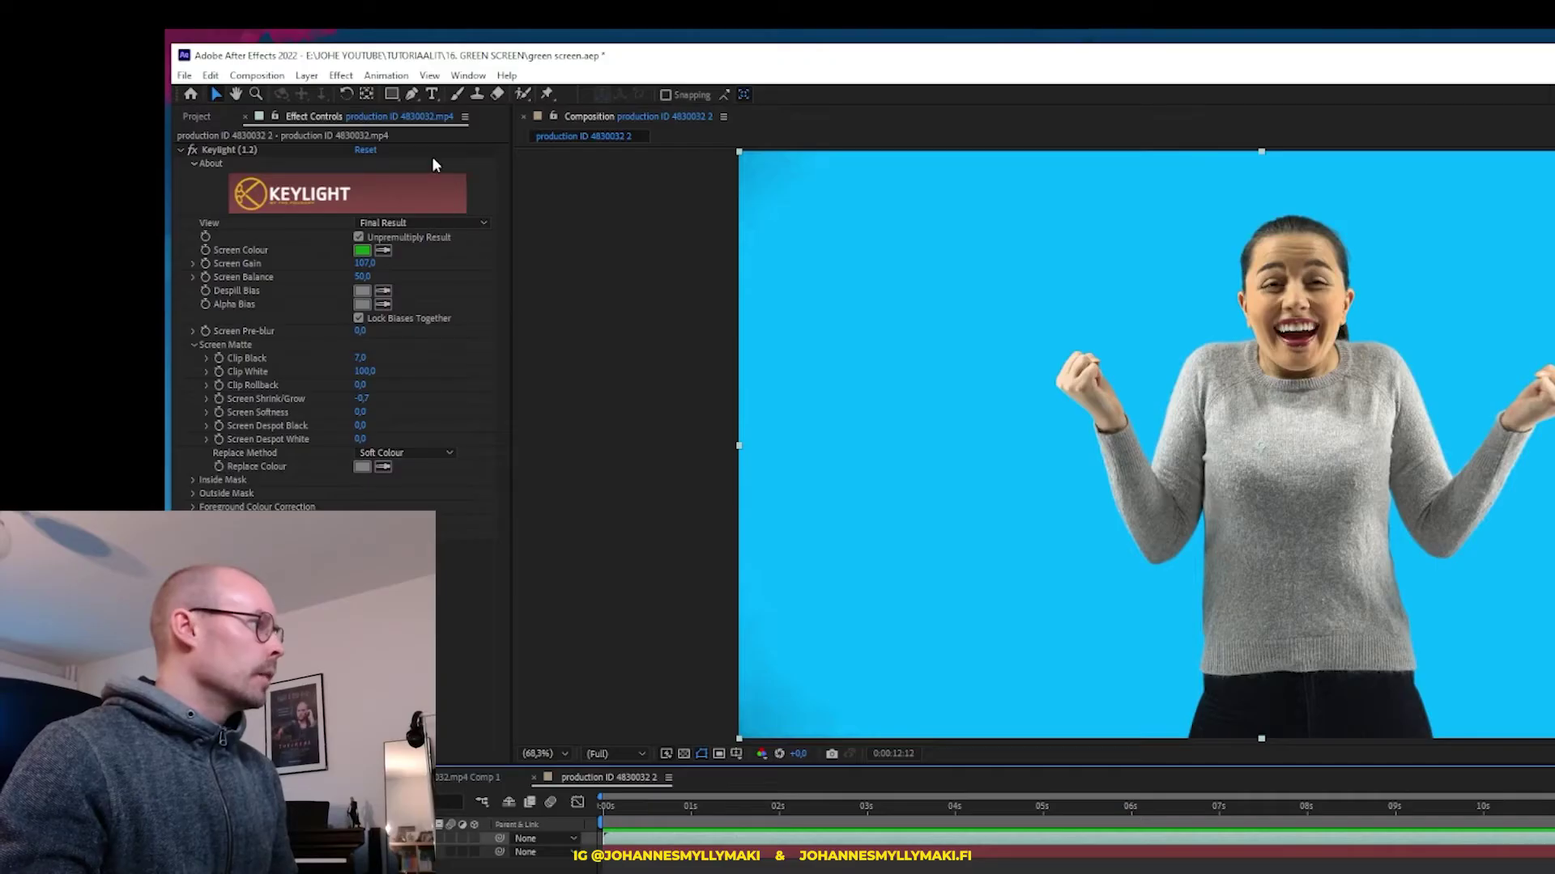
left_click(413, 95)
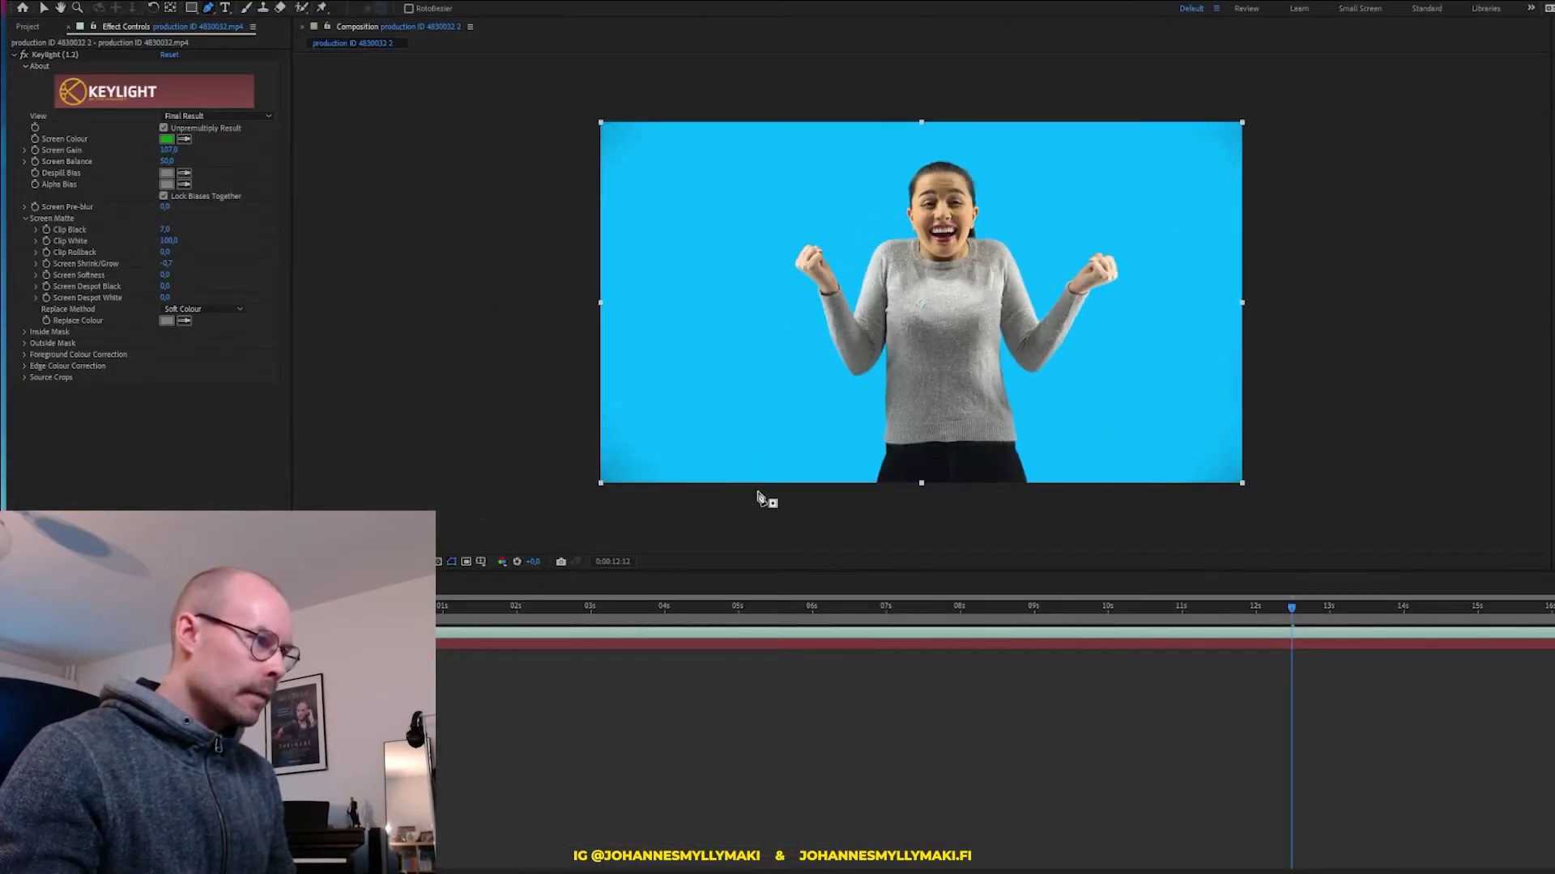
Draw a closed Pen mask around the woman's raised arms and body on the footage layer
left_click(759, 494)
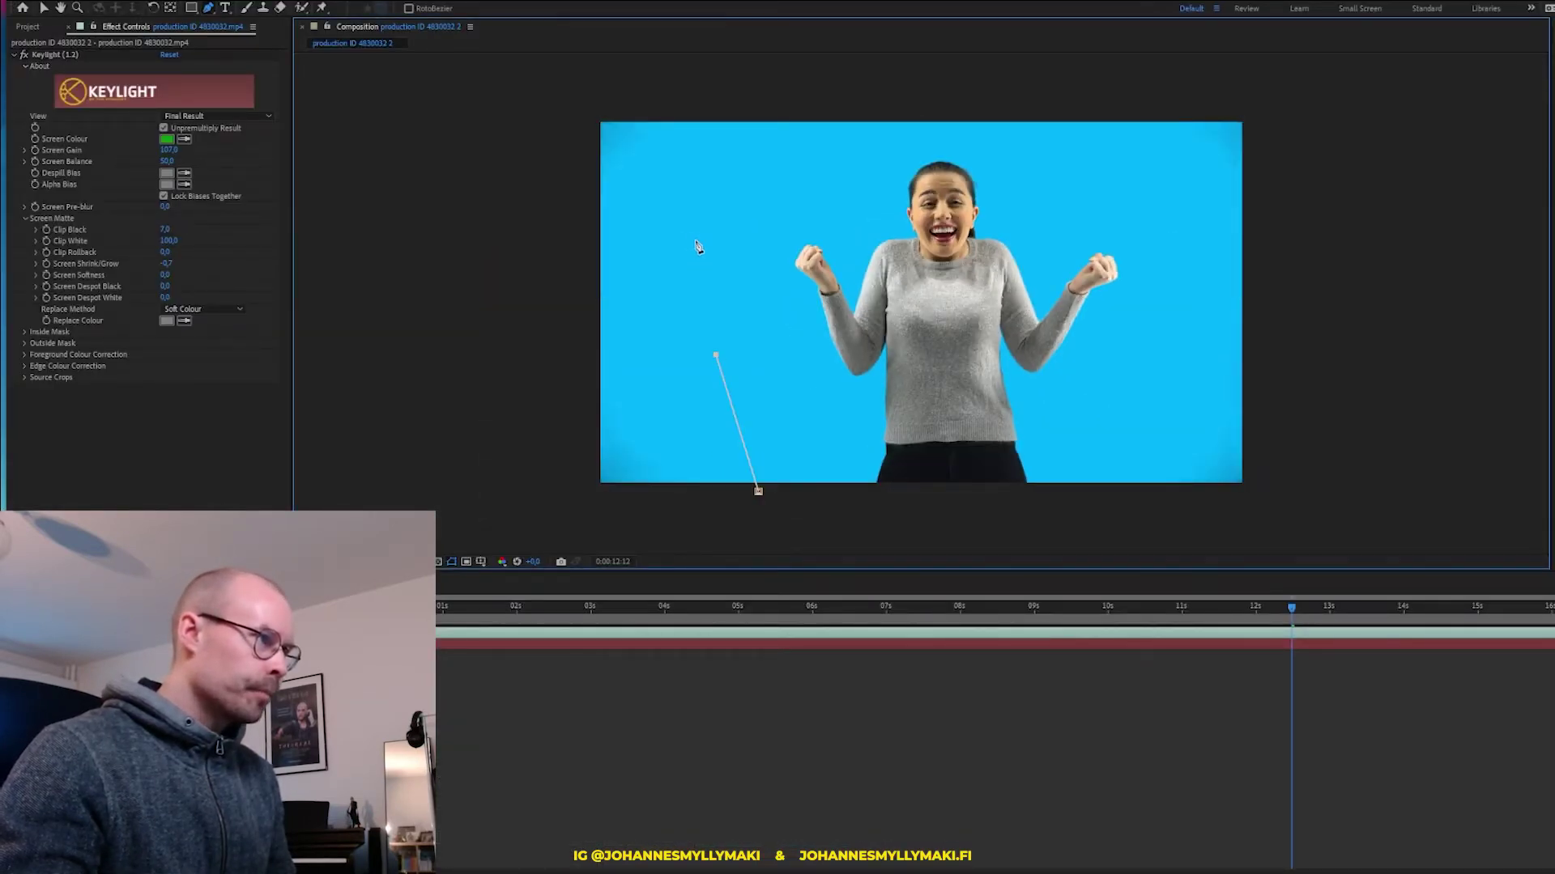
left_click_drag(698, 246, 708, 236)
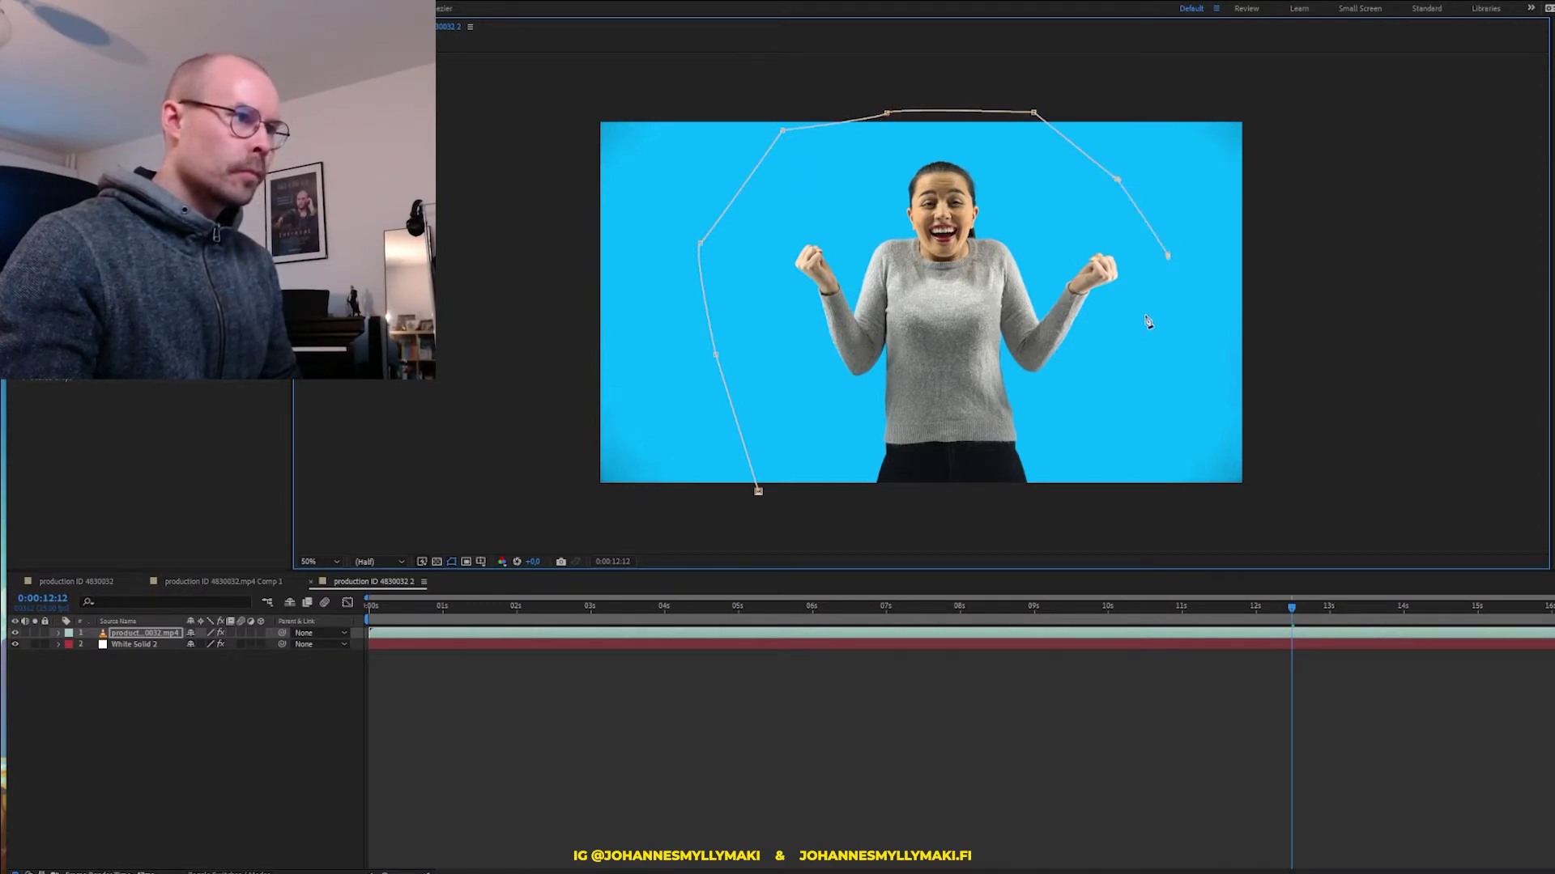
left_click(748, 489)
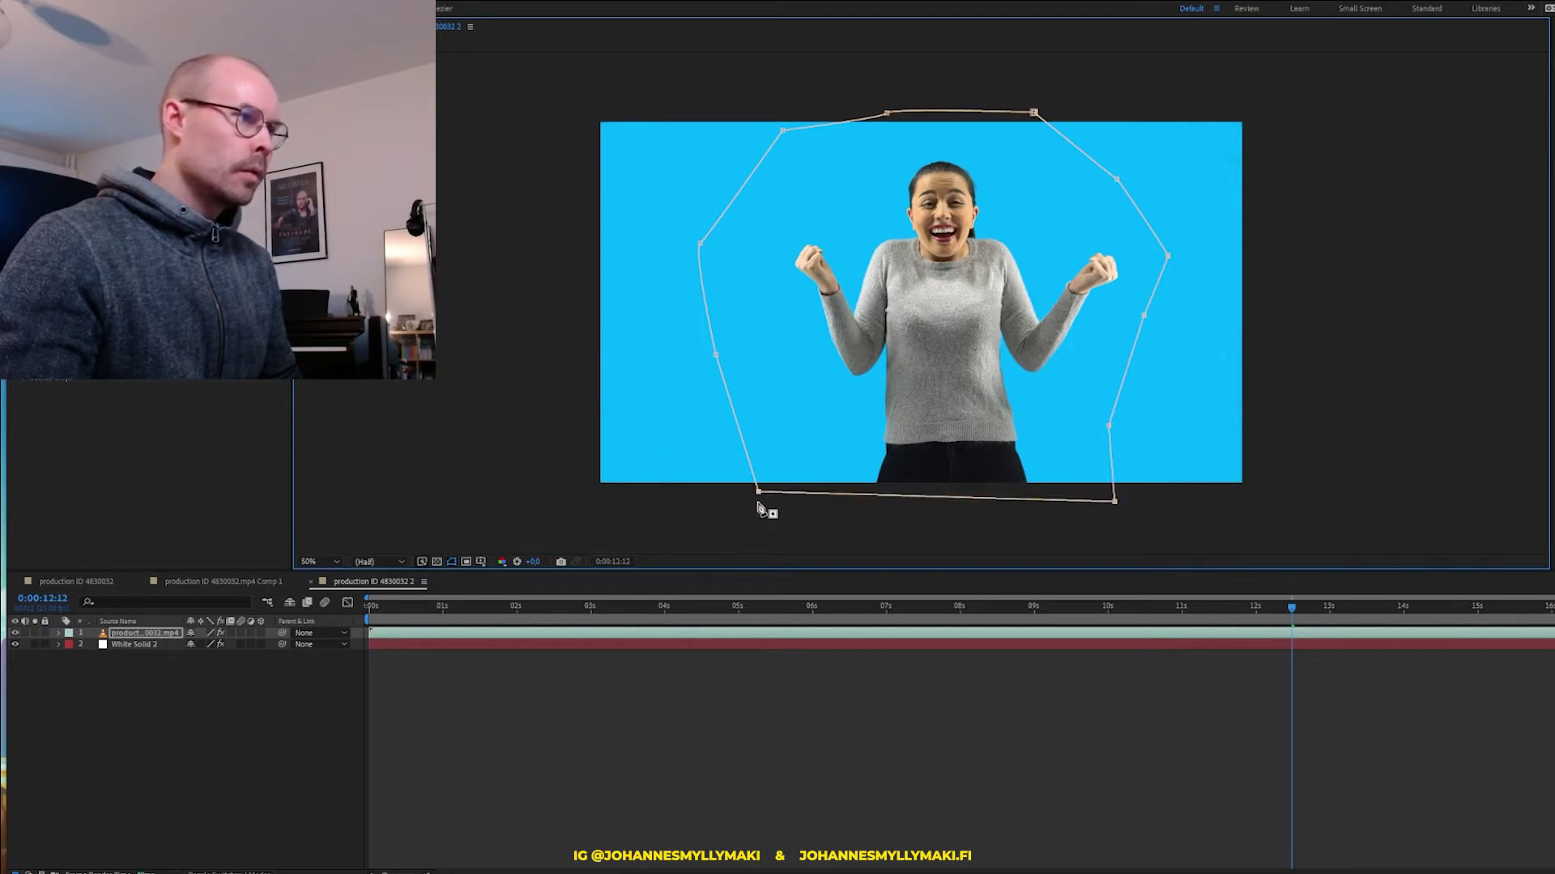
left_click(892, 698)
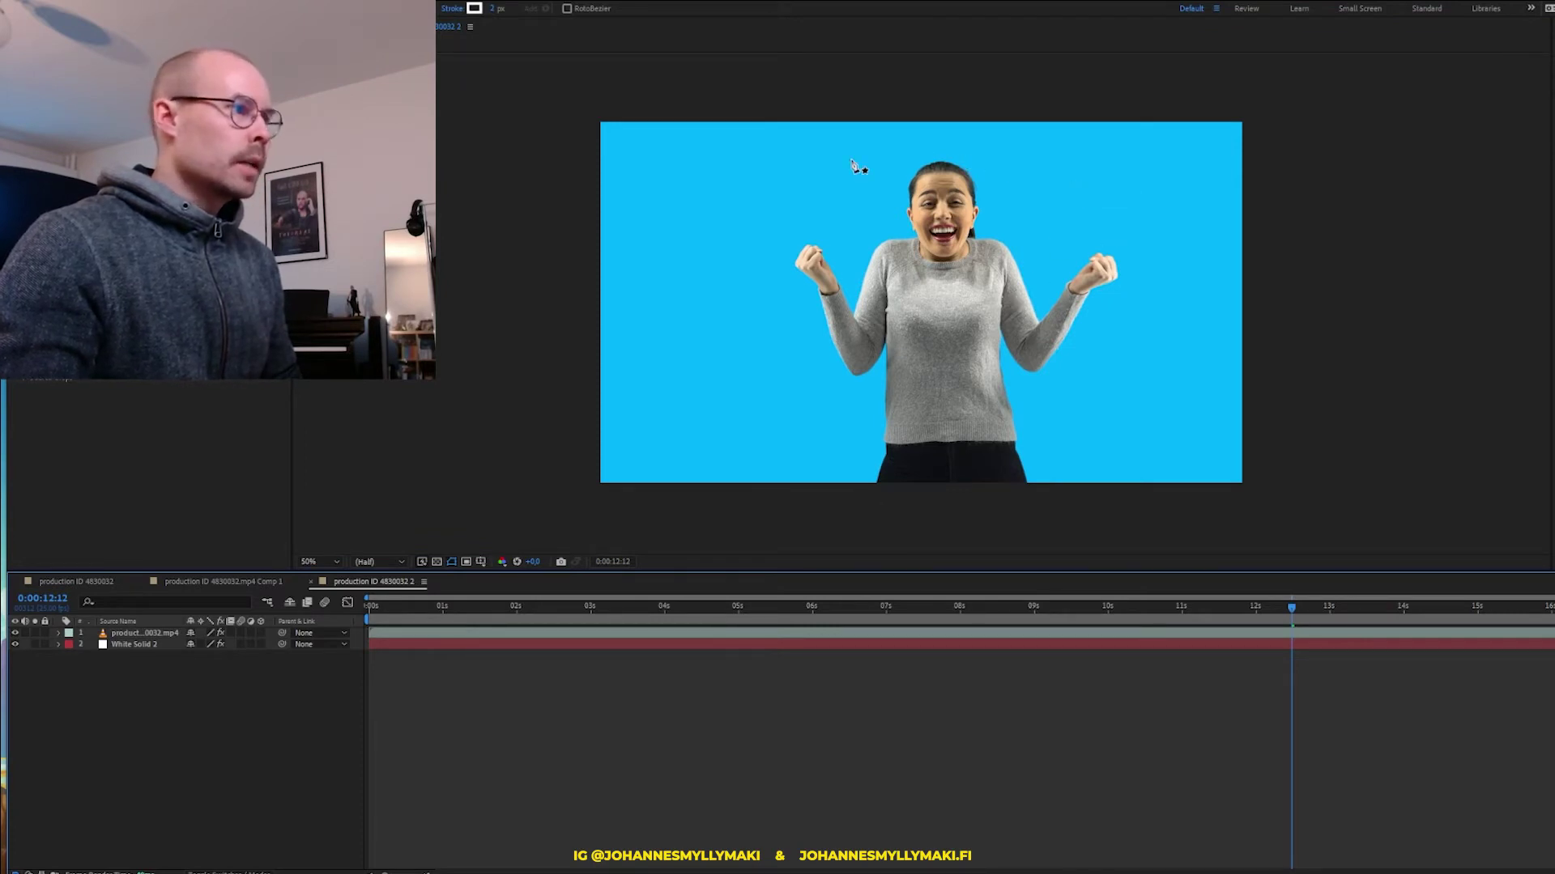
Inspect the key at 100% and 200%, then fit the frame and return to 0:00:00:00
key("slash")
left_click_drag(592, 126, 835, 347)
key("period")
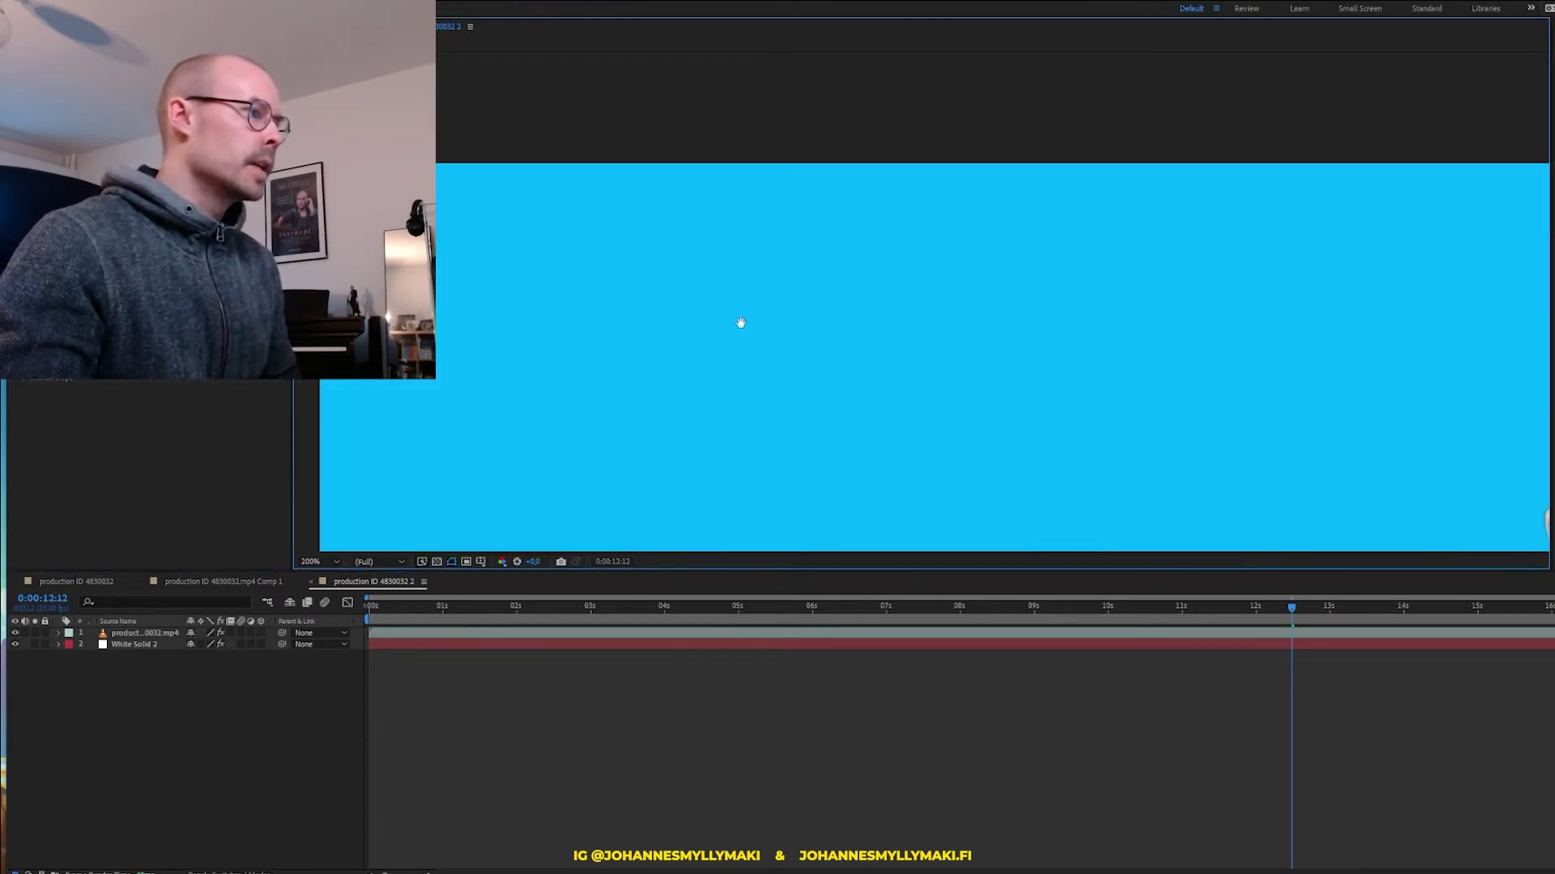
left_click_drag(738, 322, 995, 311)
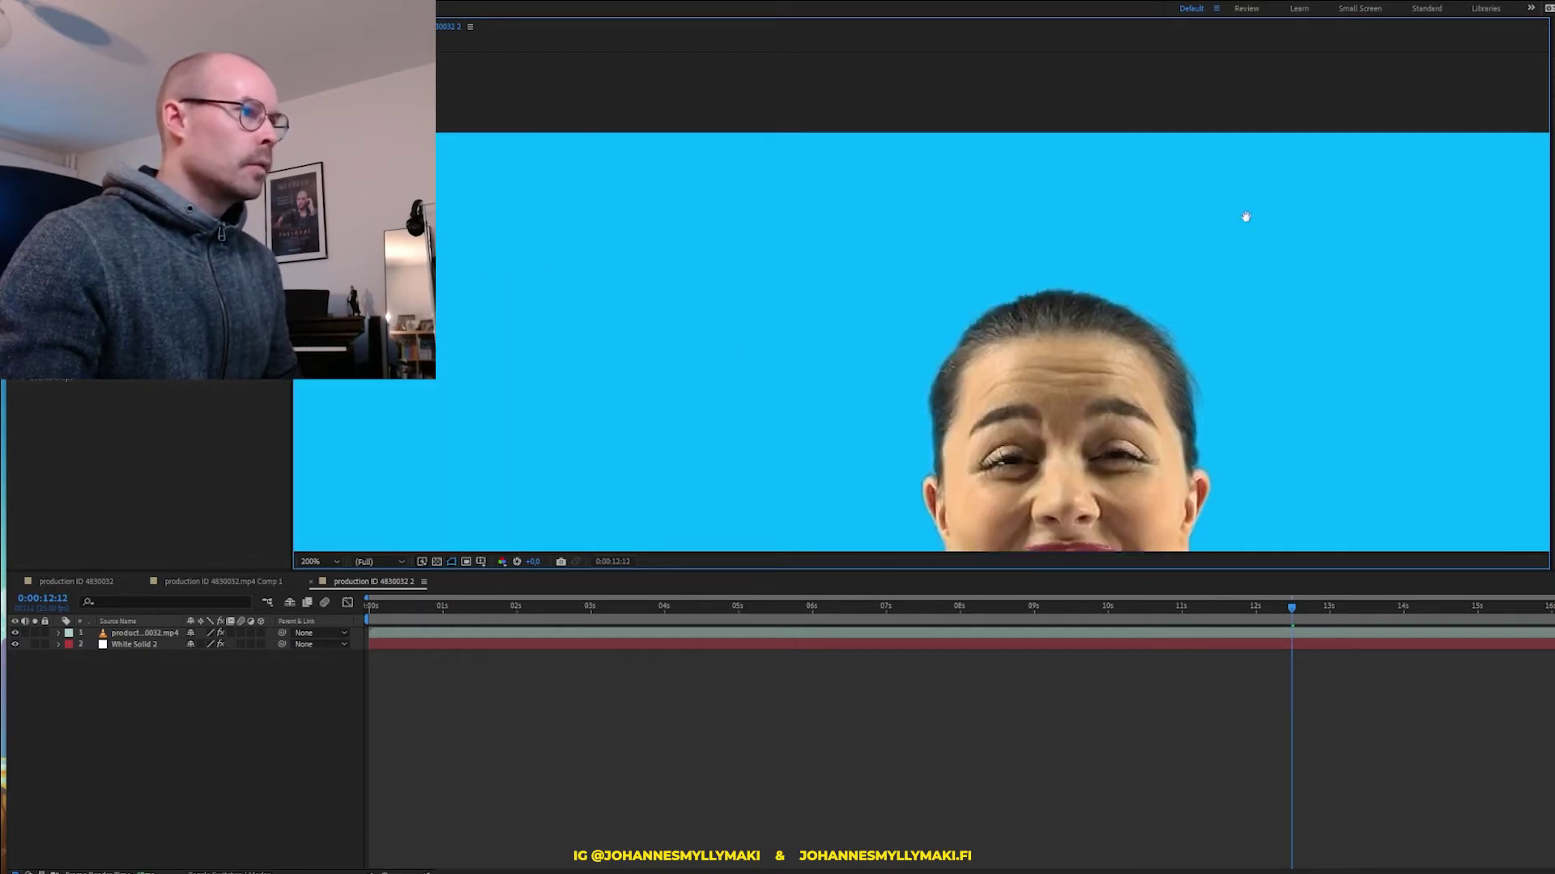
mouse_move(1183, 305)
left_mouse_down()
mouse_move(926, 152)
mouse_move(889, 168)
left_mouse_up()
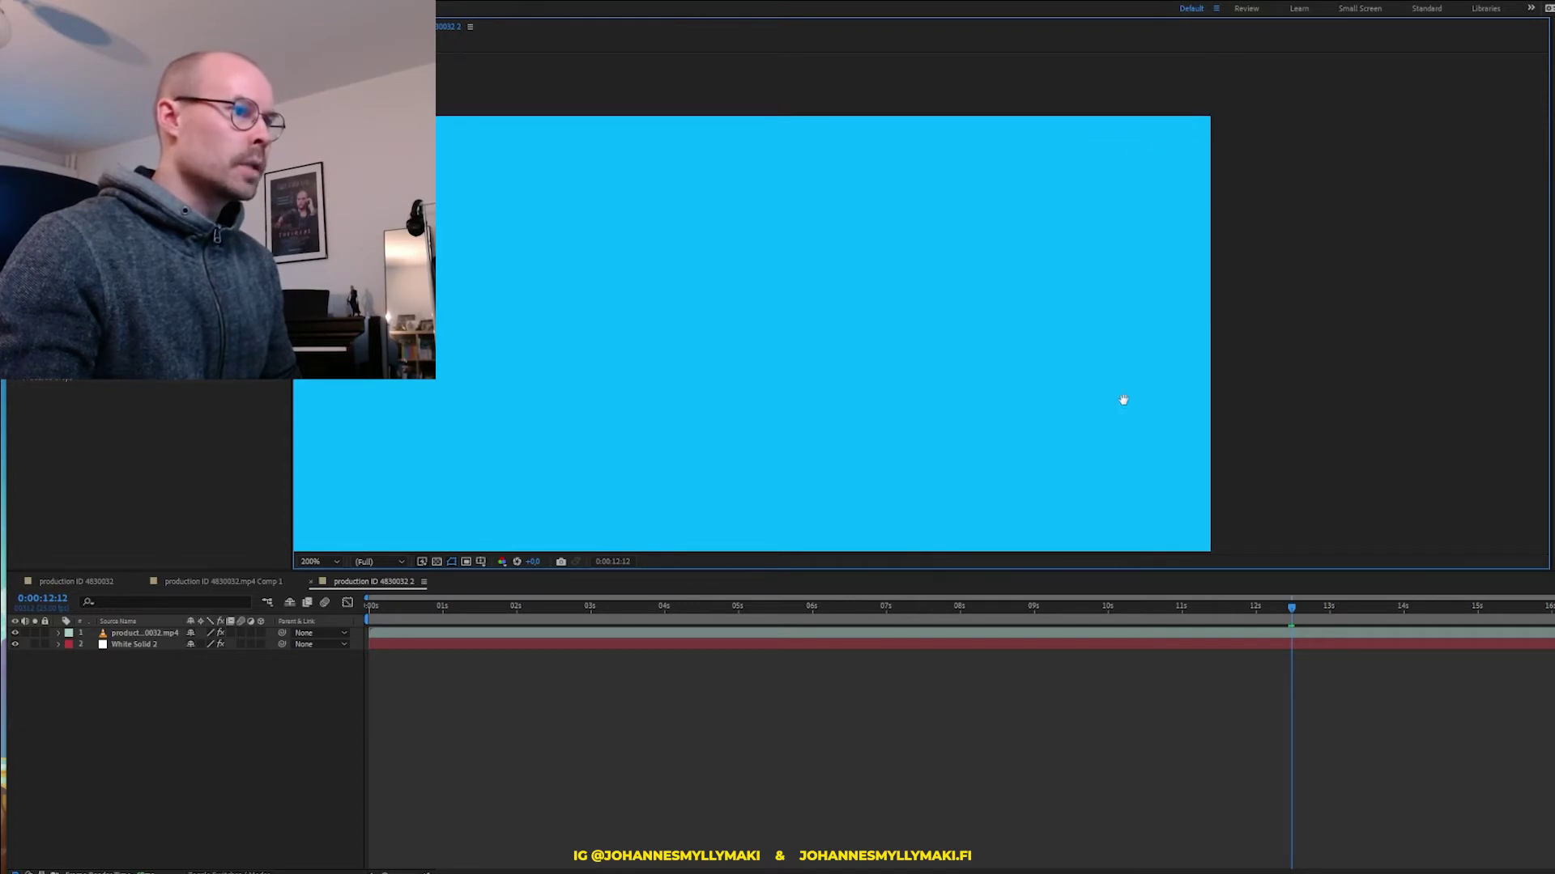
left_click_drag(1121, 399, 1058, 335)
left_click_drag(995, 446, 1187, 156)
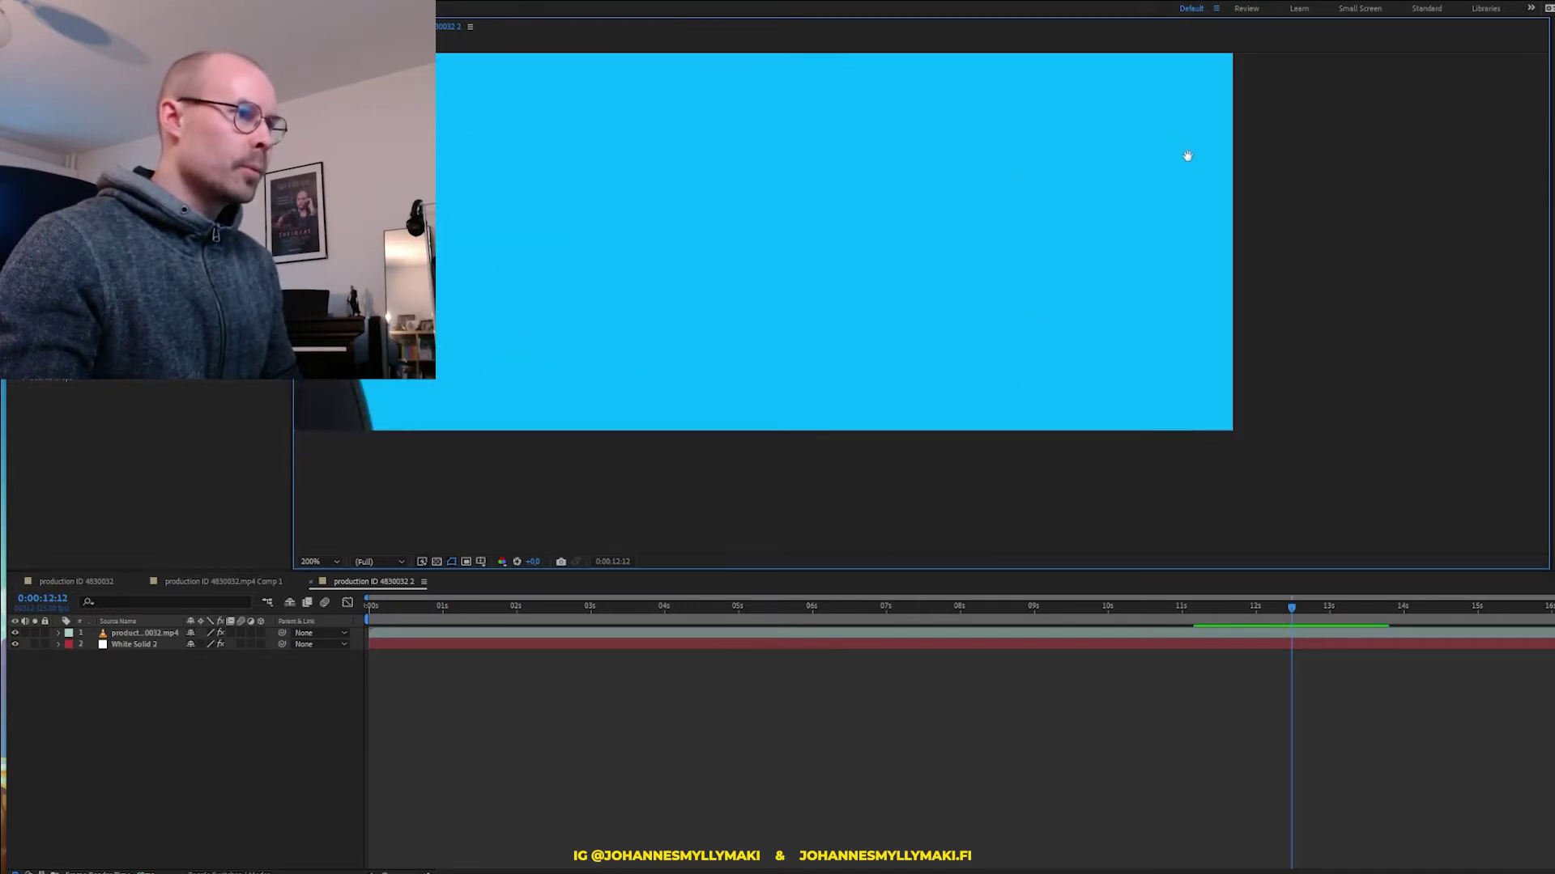
left_click_drag(642, 401, 832, 479)
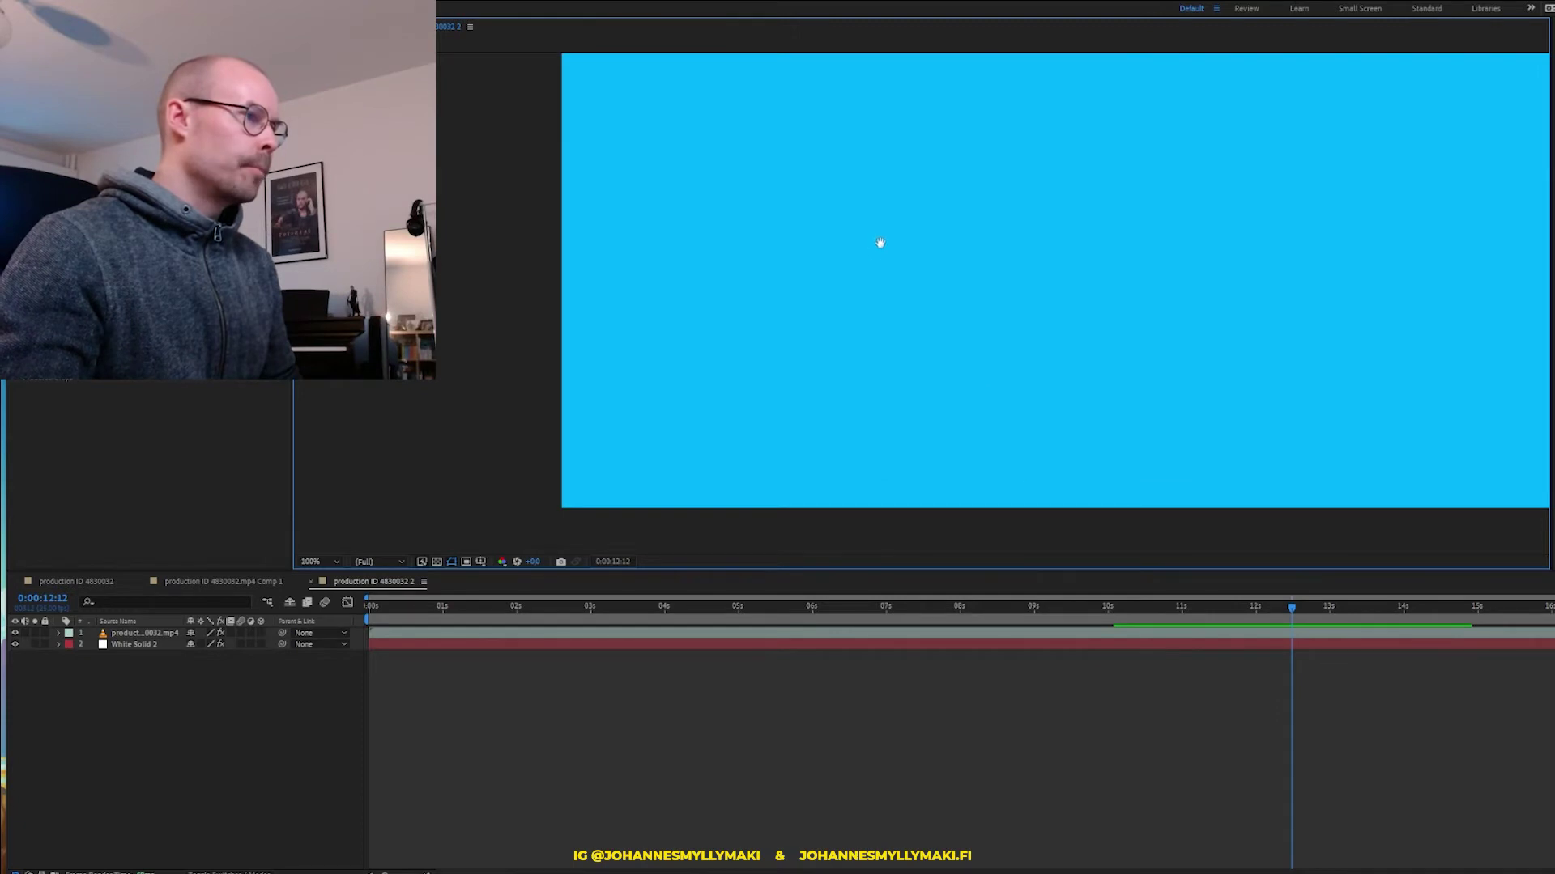
scroll(881, 243, "down", 4)
left_click(320, 562)
left_click(323, 591)
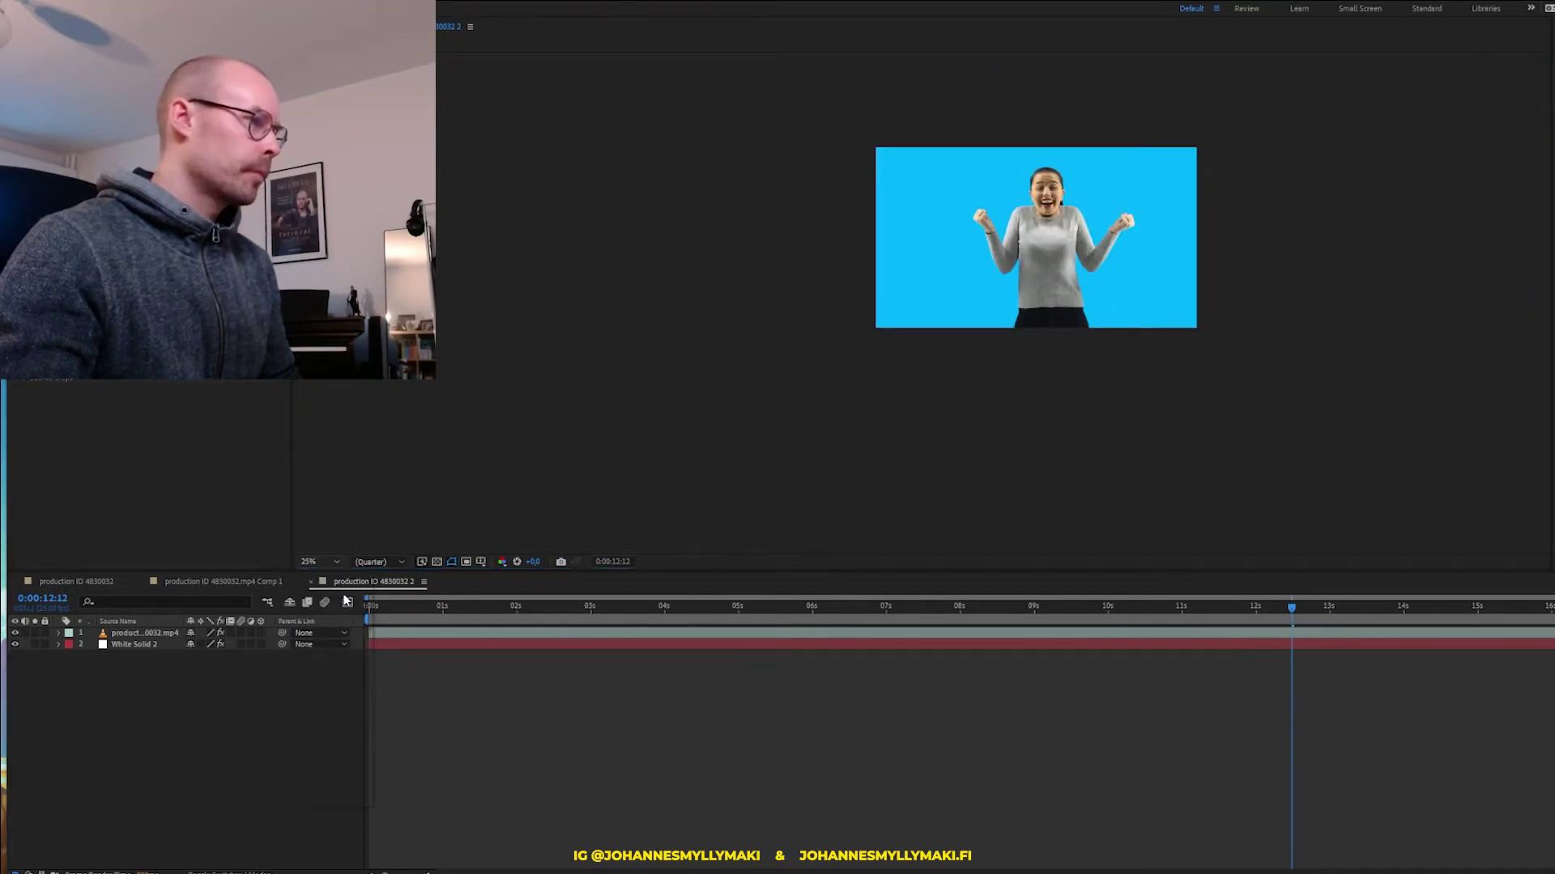
key("Home")
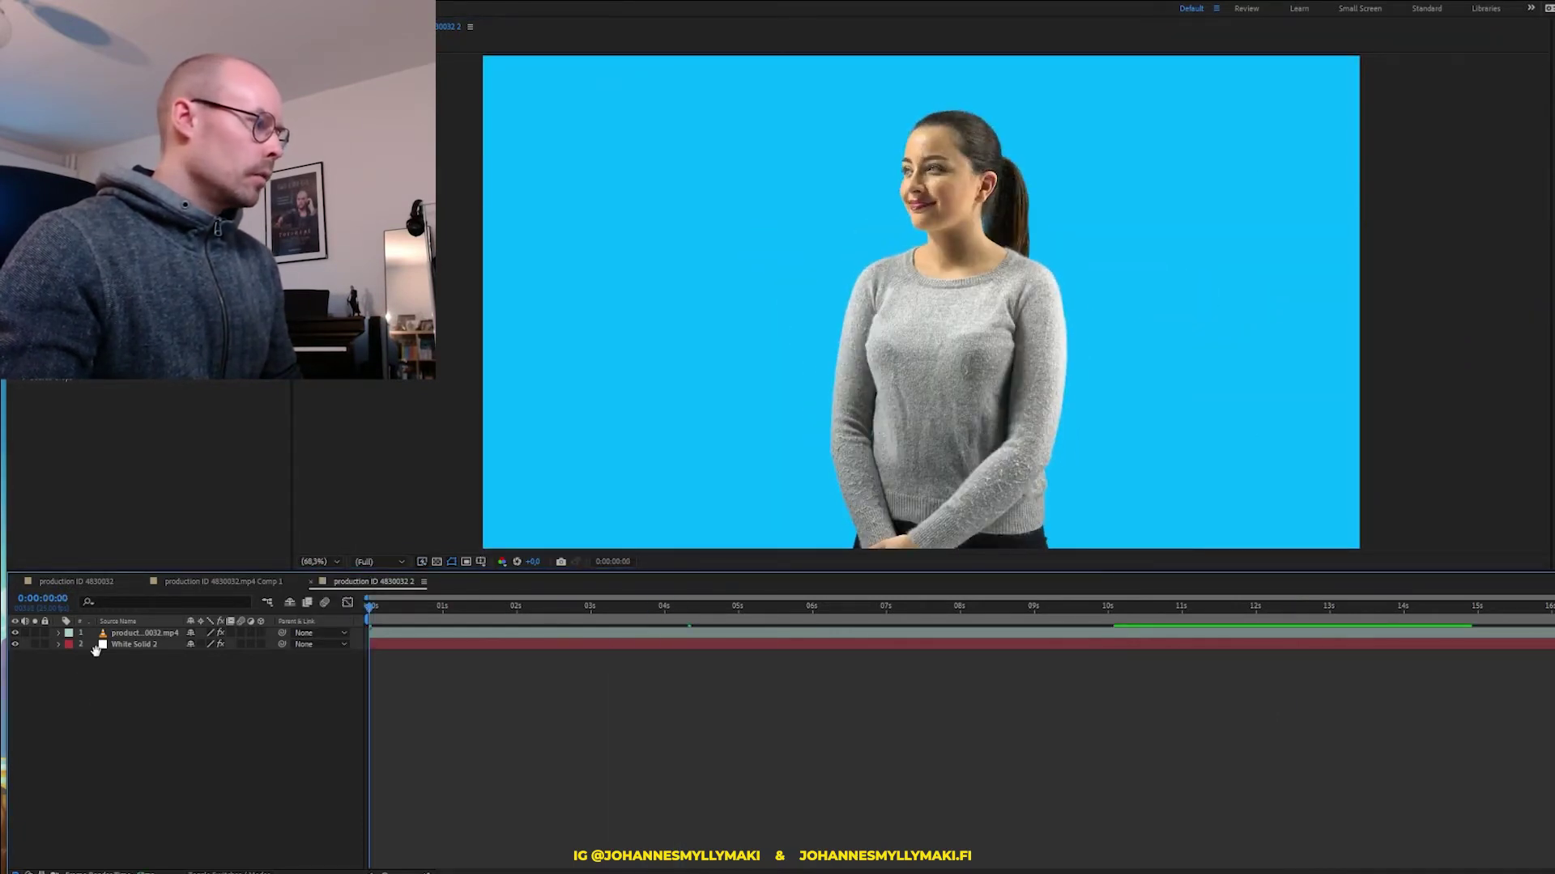
Reveal the footage layer's Mask 1 property and preview the clip from about 9 seconds
left_click(101, 634)
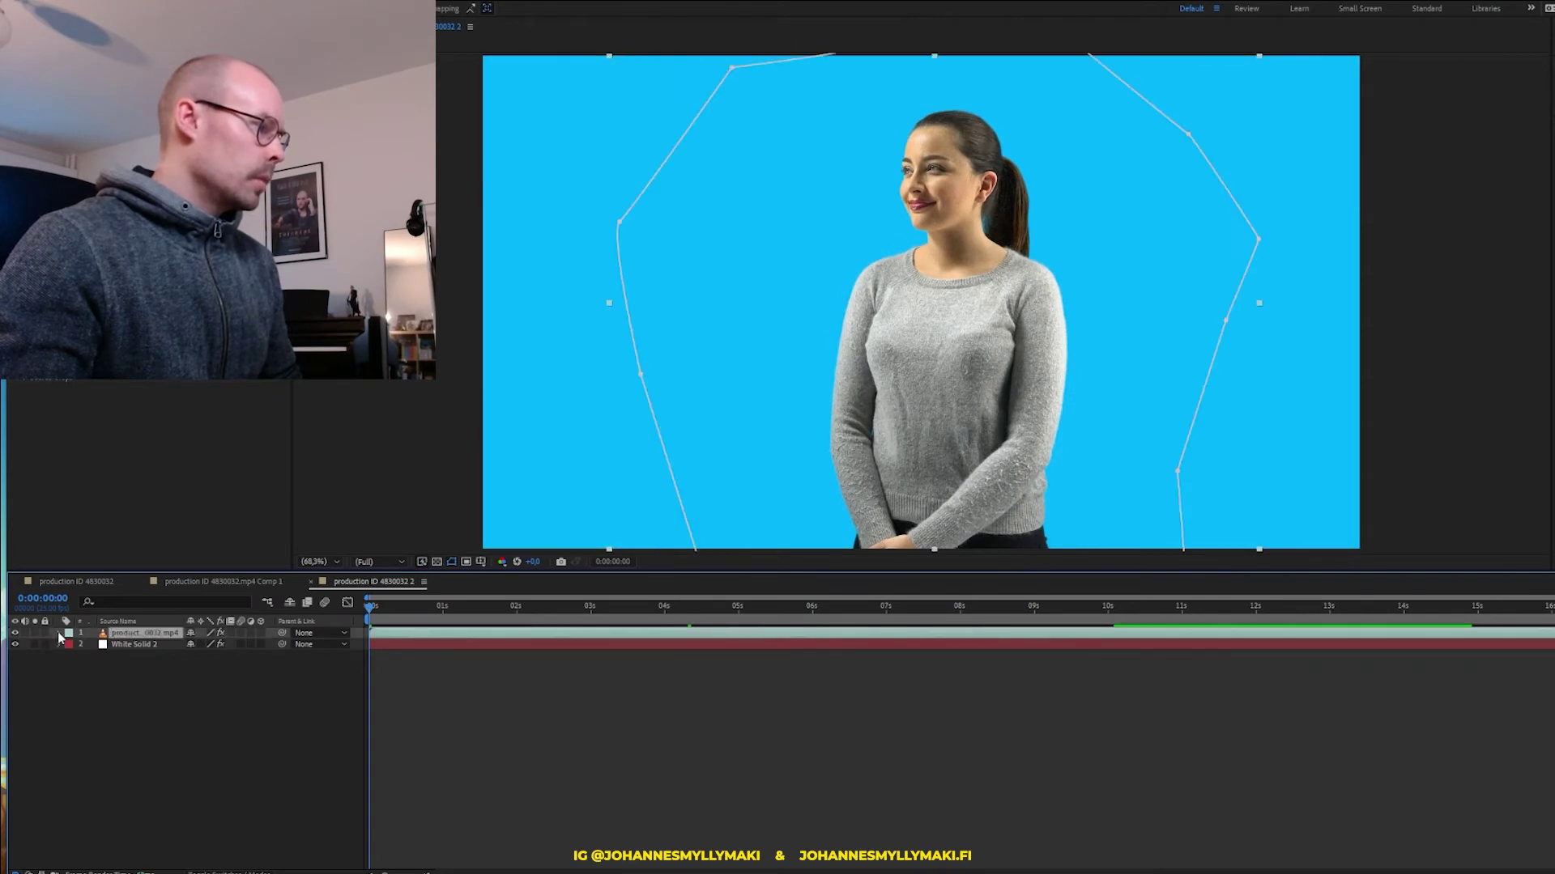
left_click(58, 635)
left_click(70, 645)
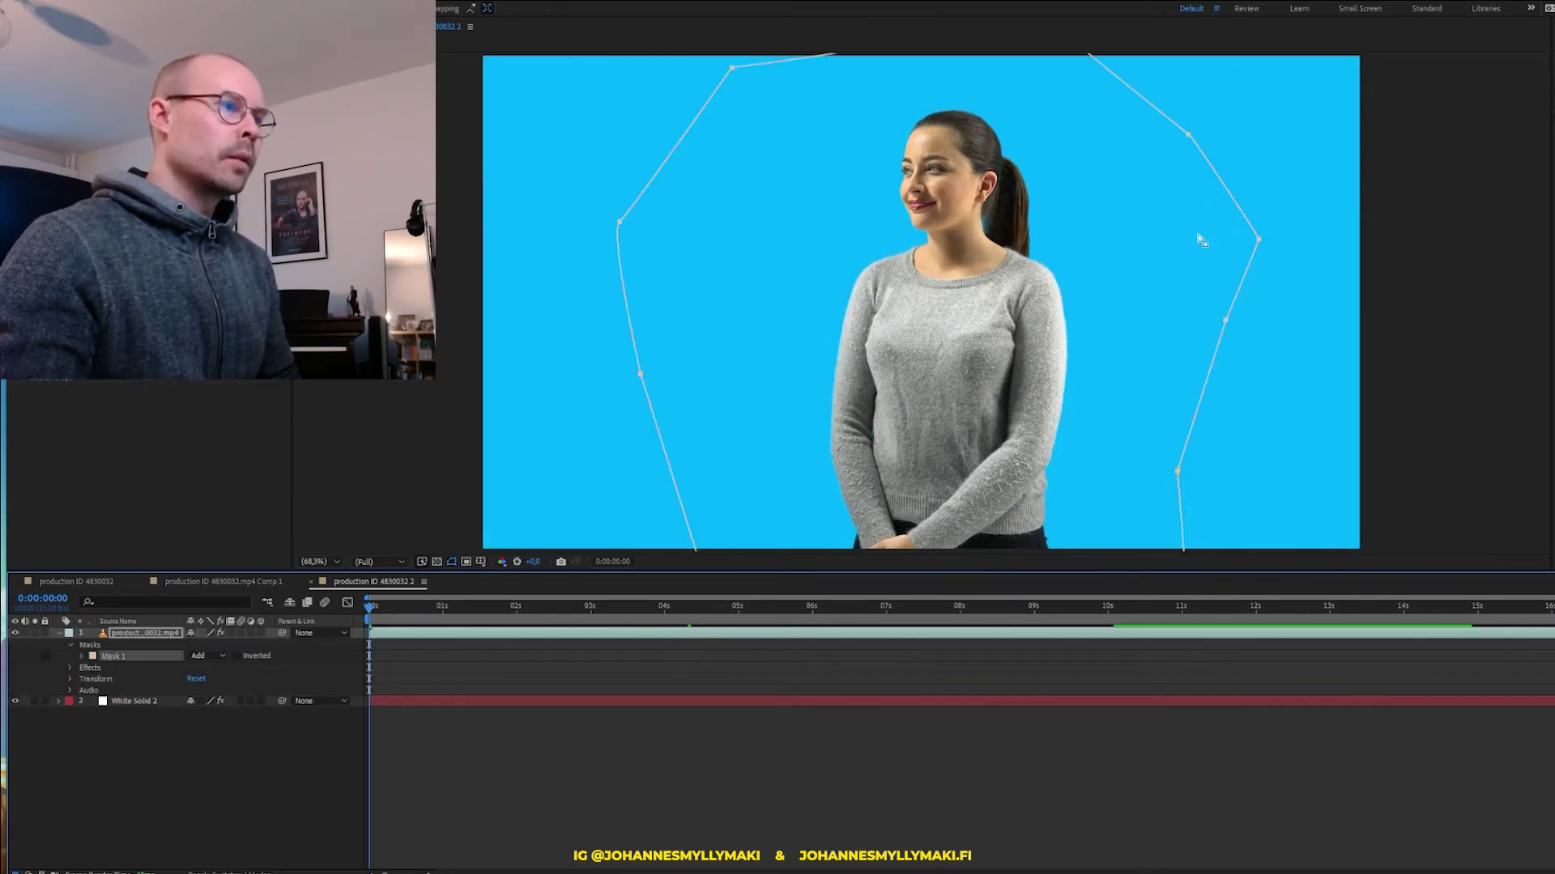
left_click_drag(487, 611, 1087, 610)
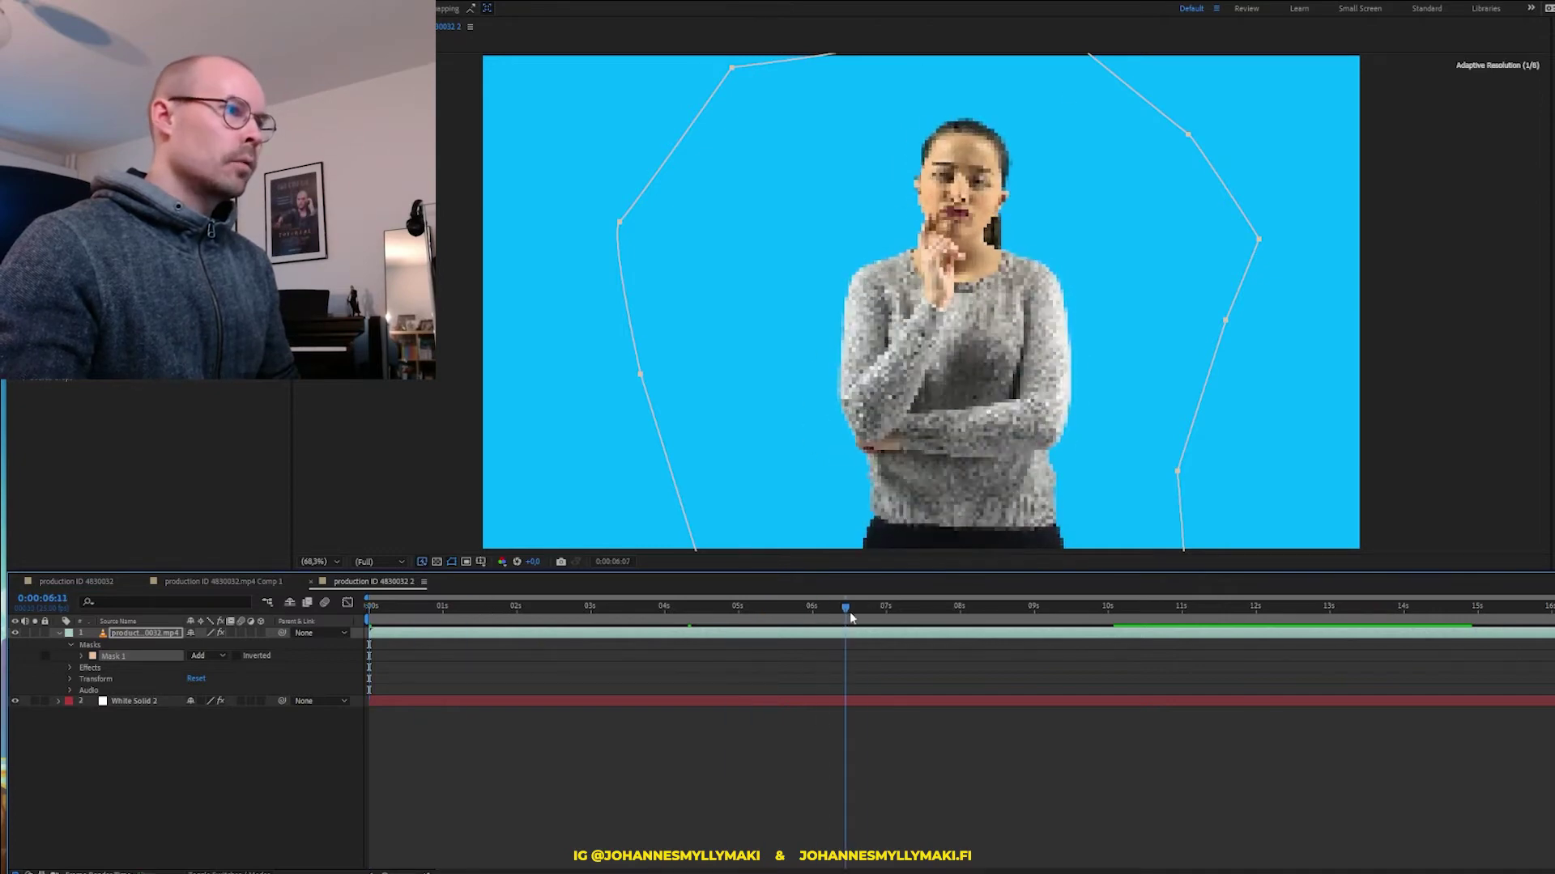
key("space")
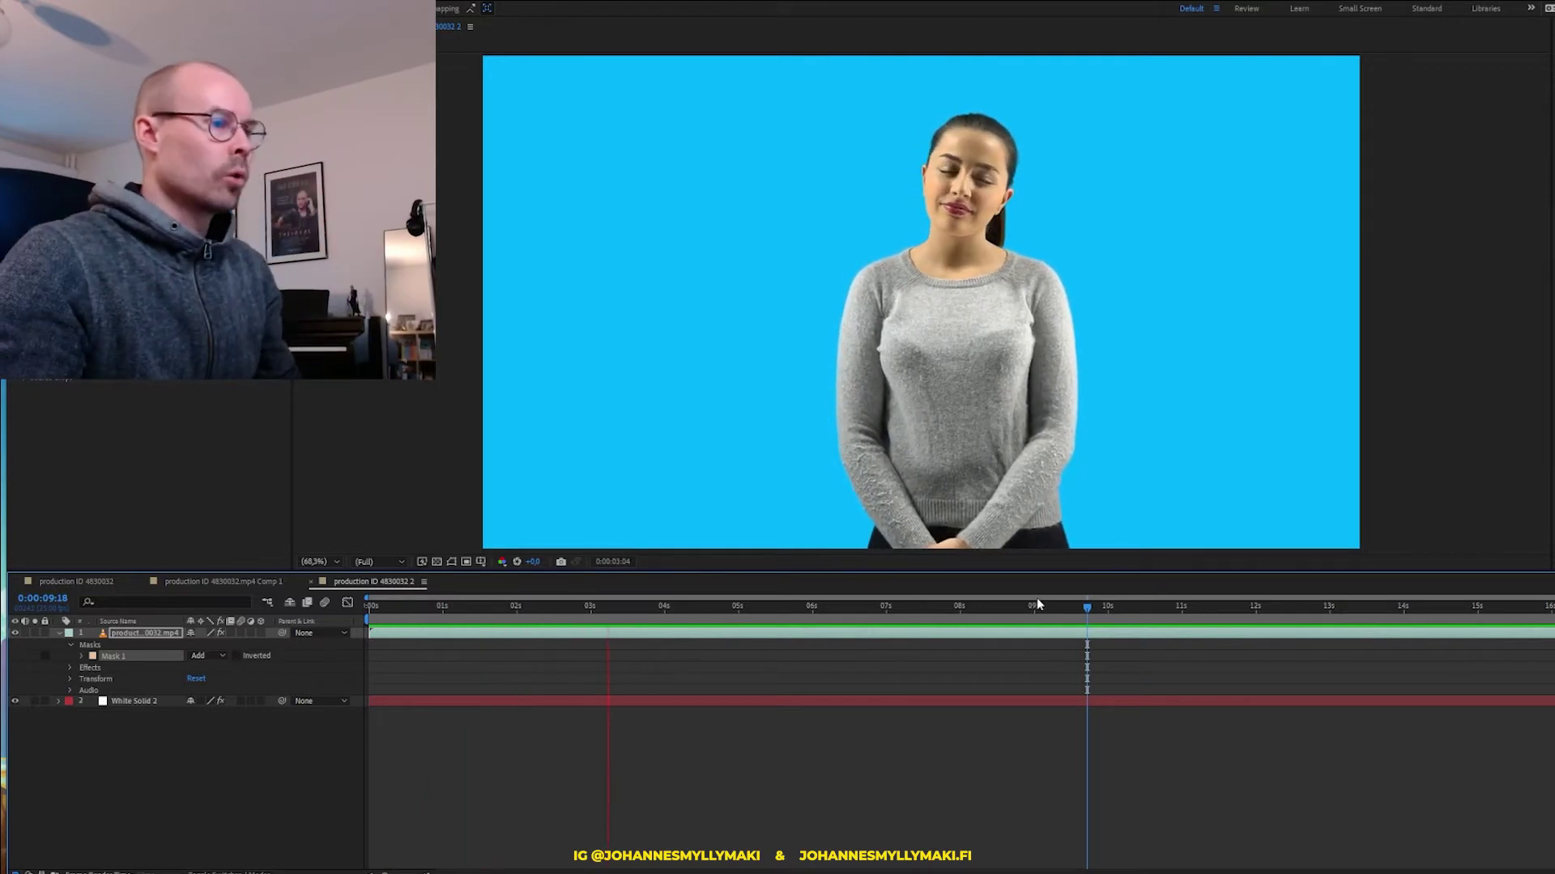
mouse_move(1032, 607)
left_mouse_down()
mouse_move(1307, 642)
mouse_move(1275, 644)
left_mouse_up()
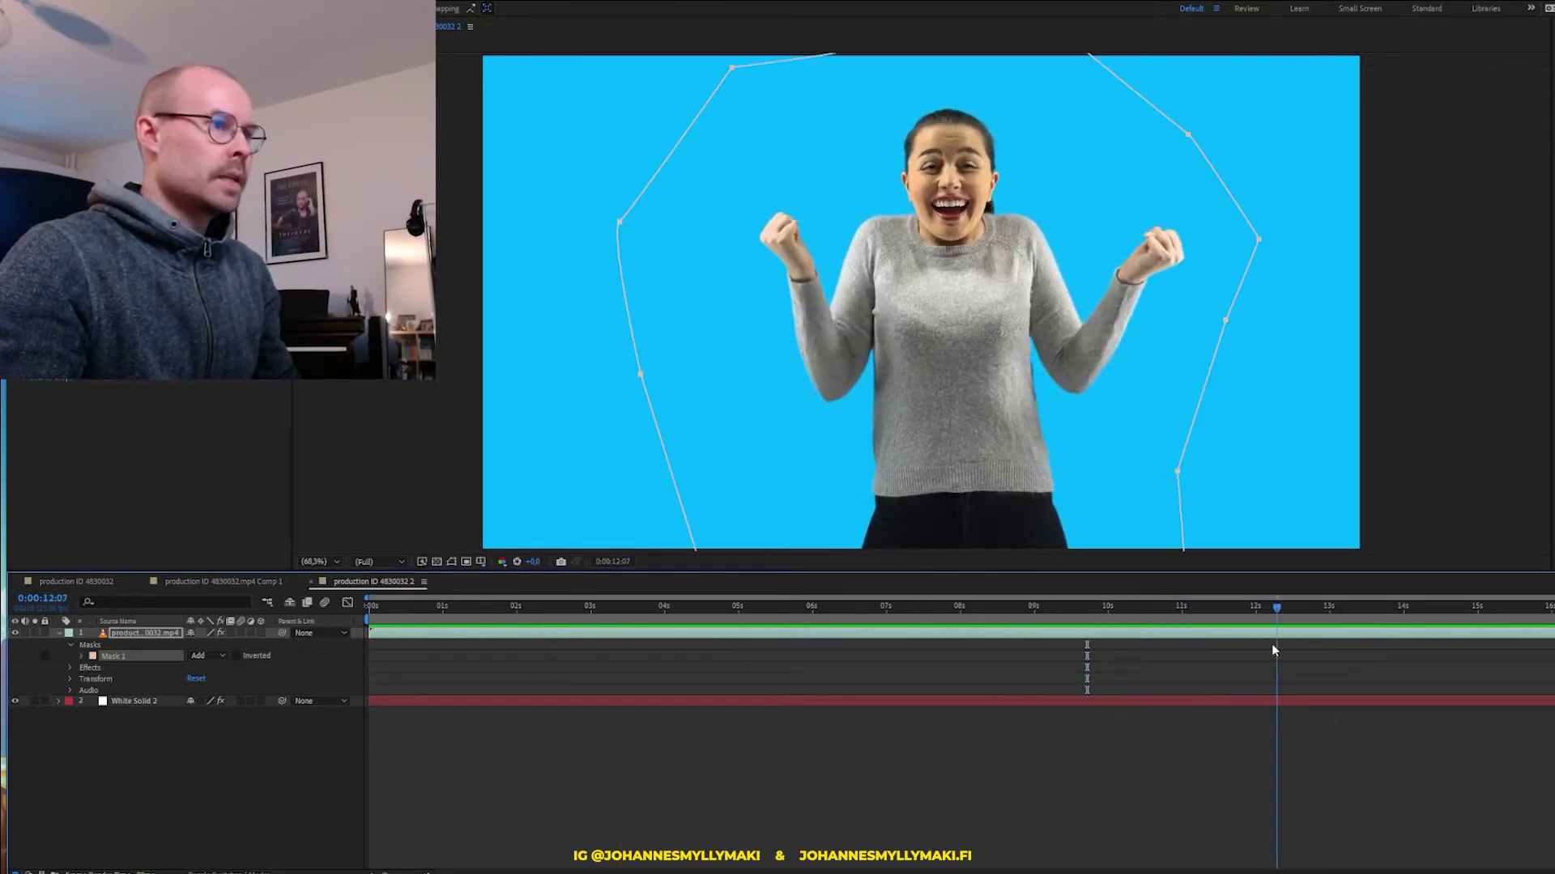
Pull two right-side mask vertices inward toward the woman, then preview from 10:06
left_click(1264, 234)
left_click_drag(1256, 242, 1122, 314)
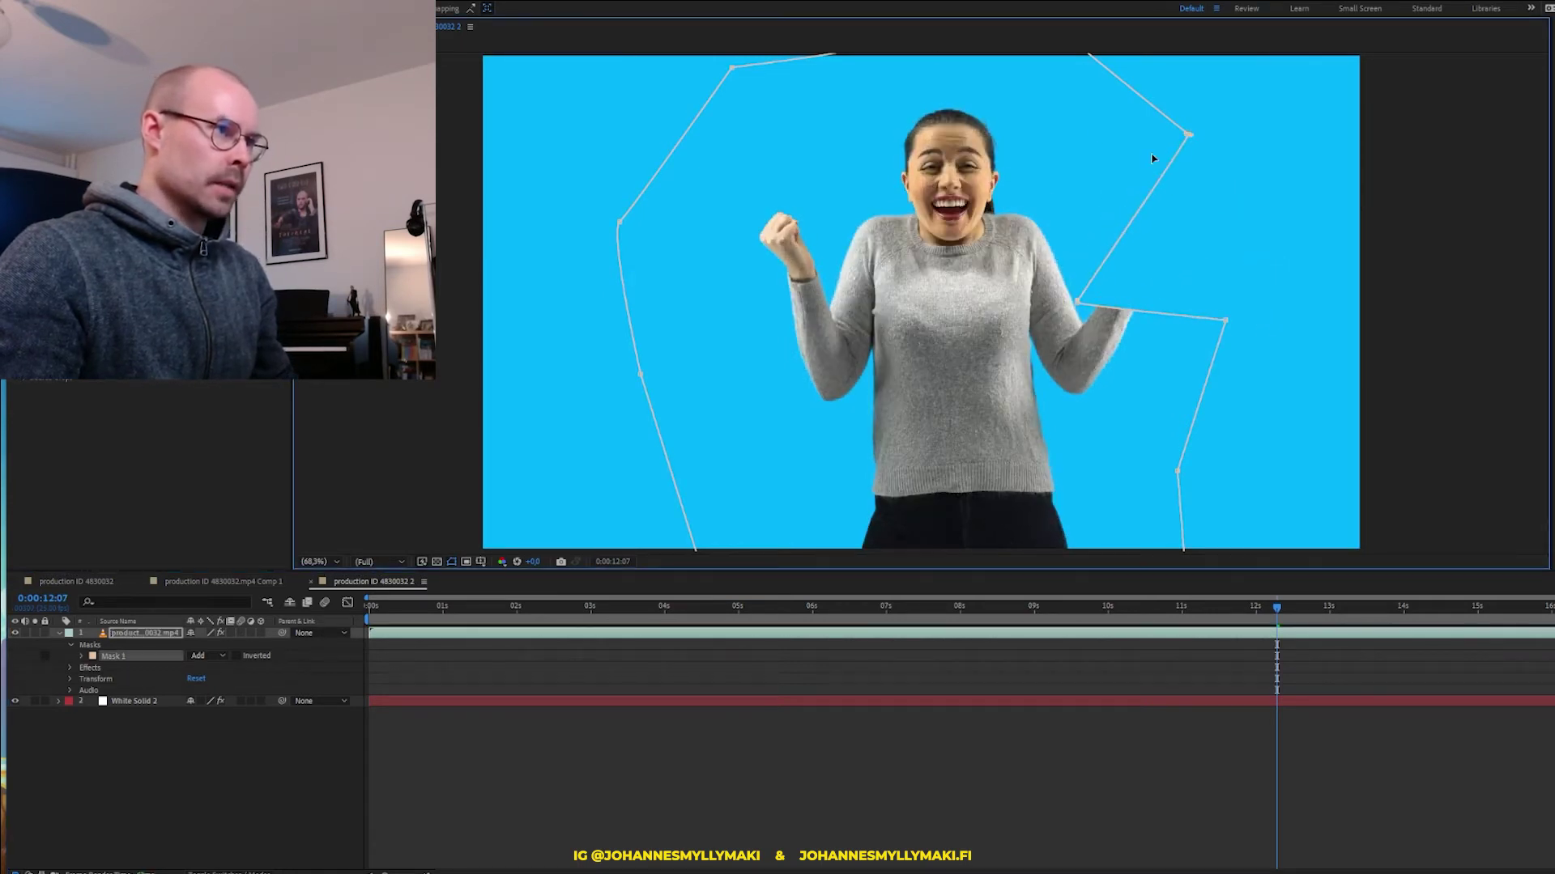
left_click_drag(1188, 134, 948, 227)
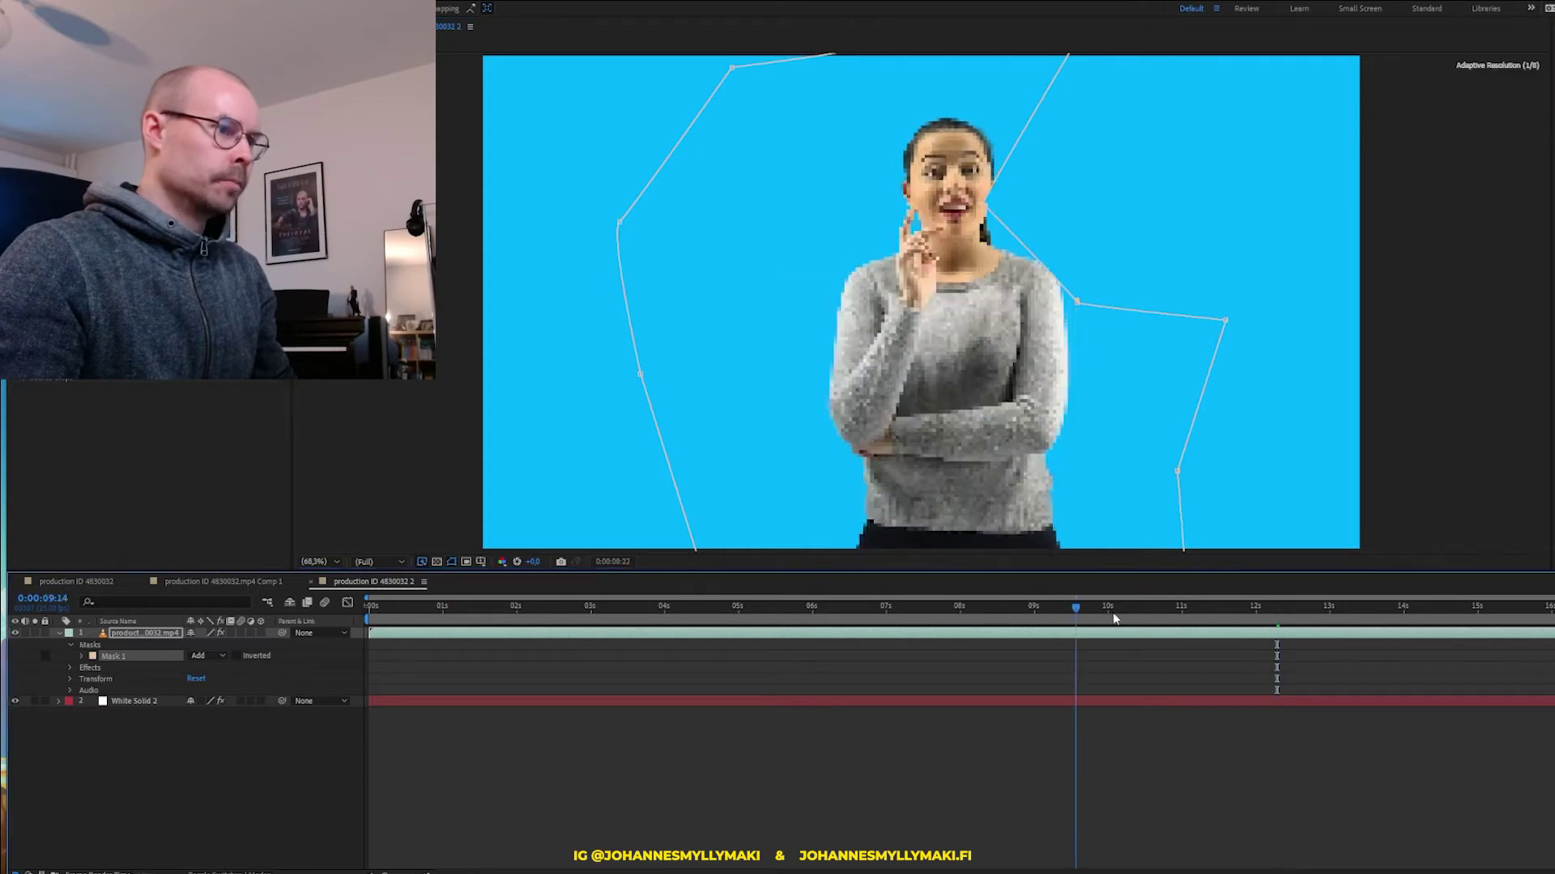
left_click_drag(1112, 612, 1125, 614)
key("space")
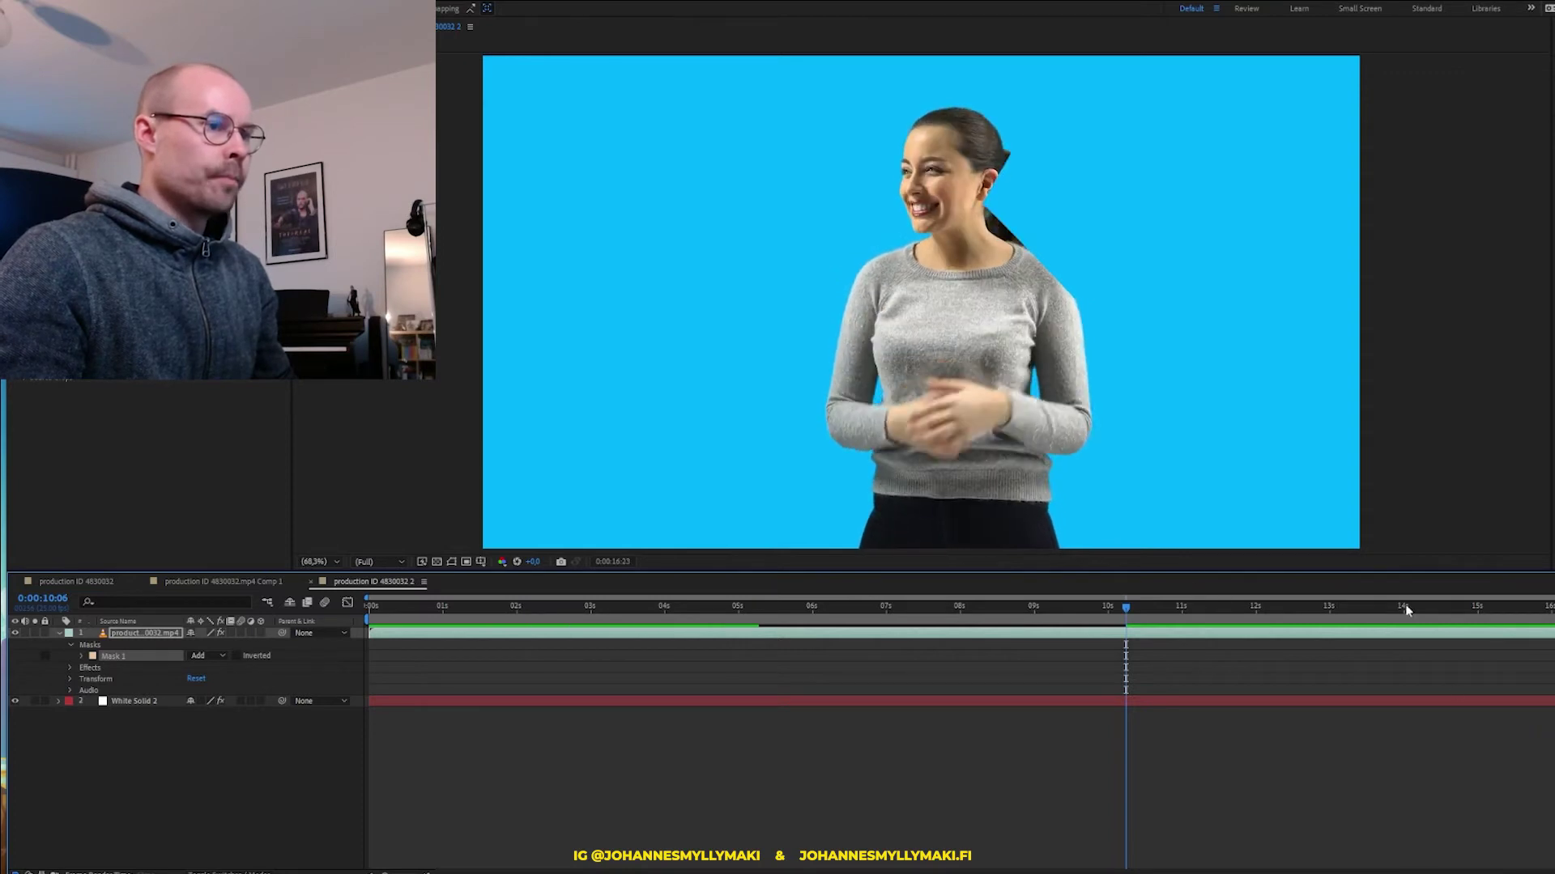
Stop the preview and collapse the Keylight effect's parameters in Effect Controls
left_click_drag(1281, 605, 1359, 605)
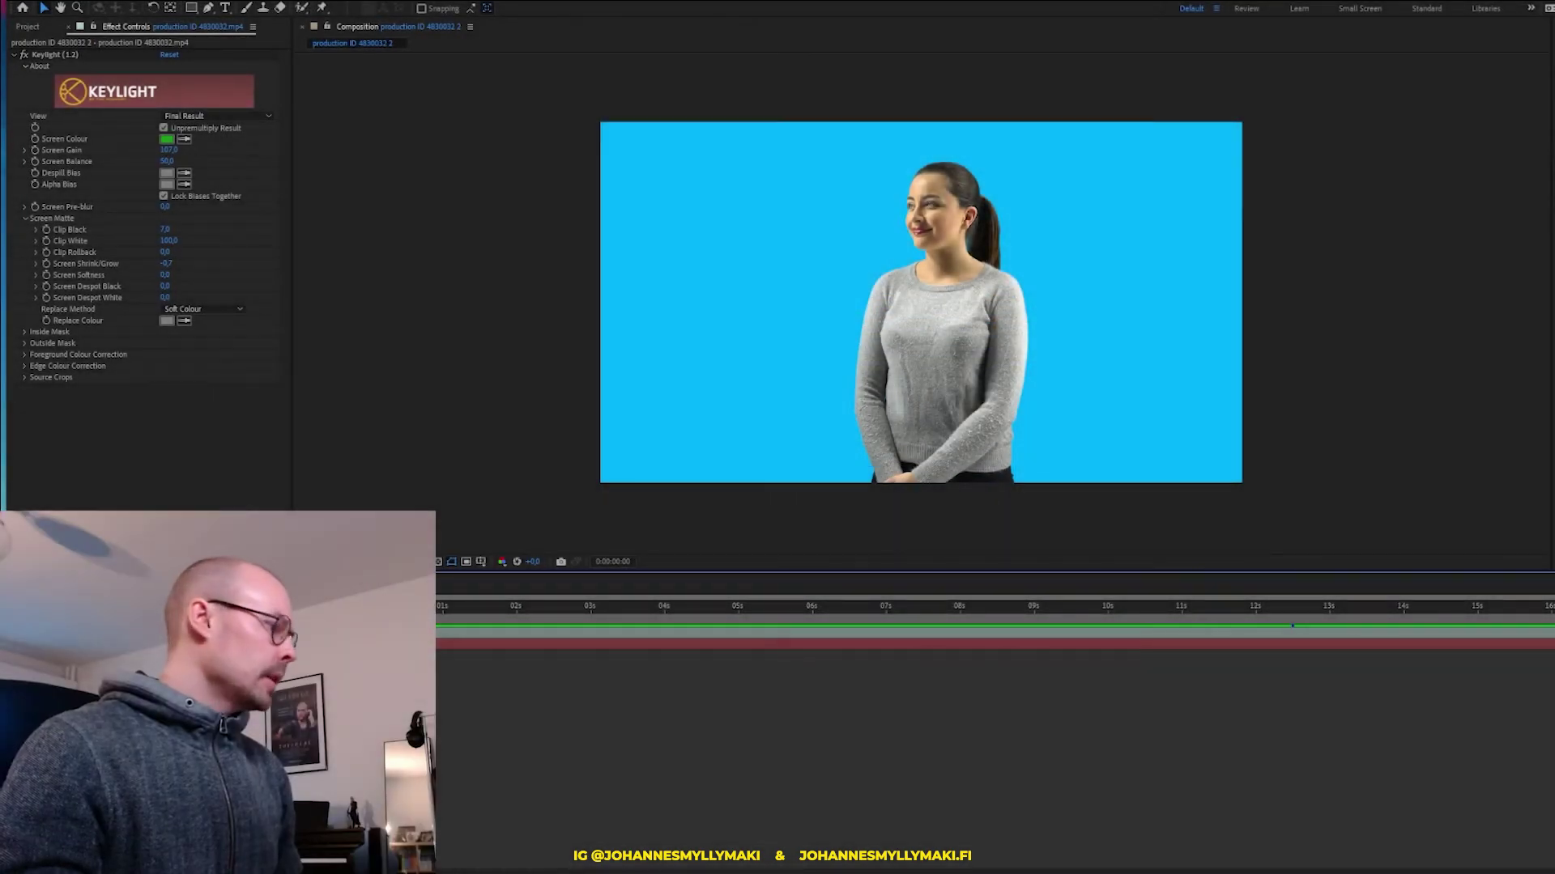
left_click(139, 441)
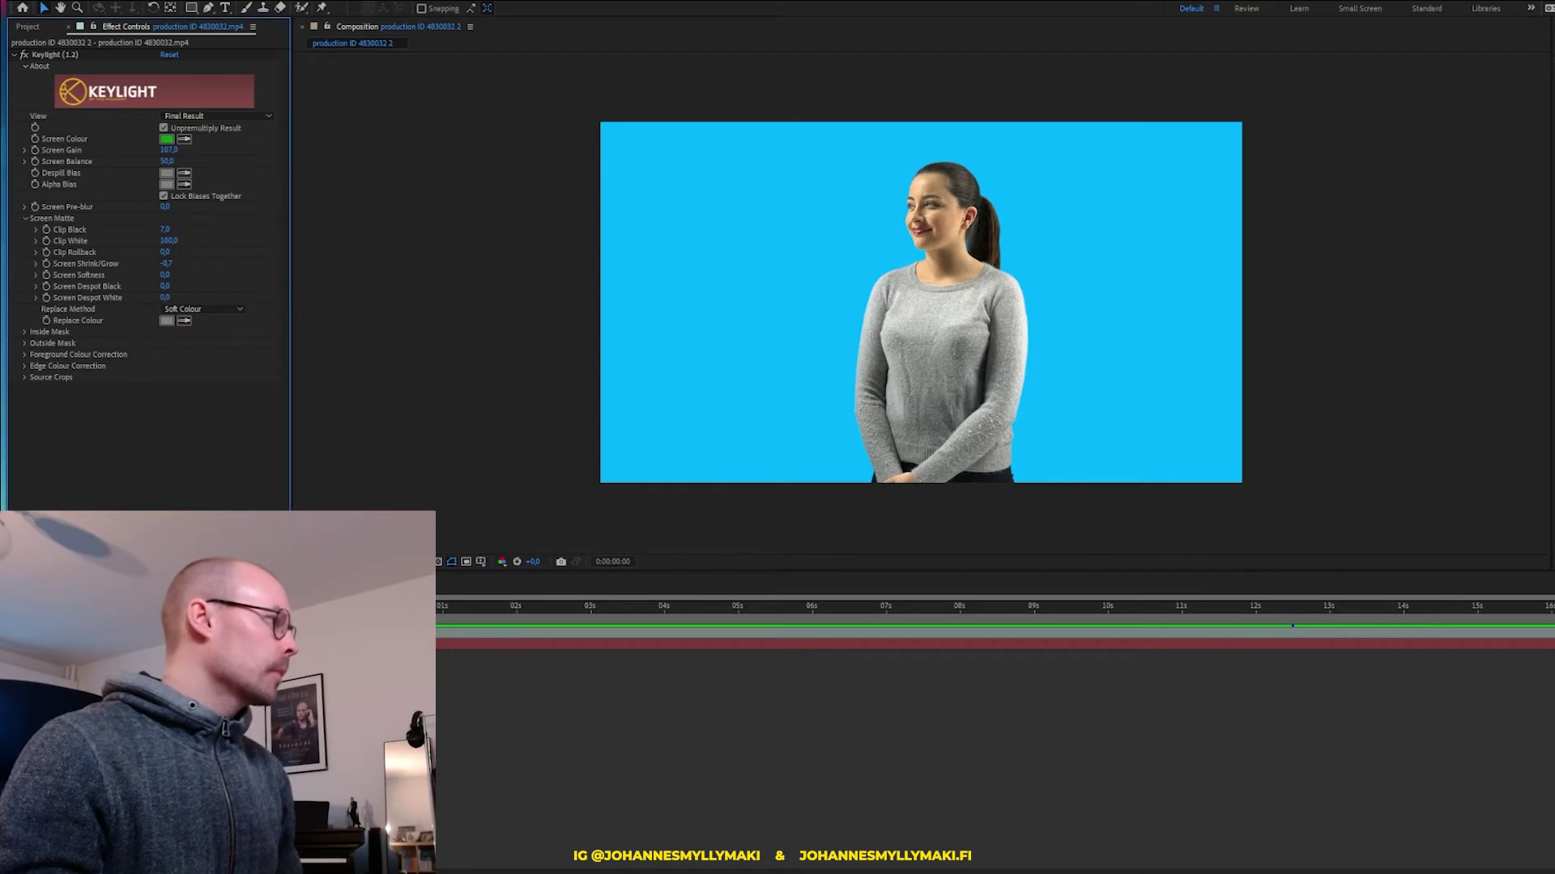
left_click(12, 55)
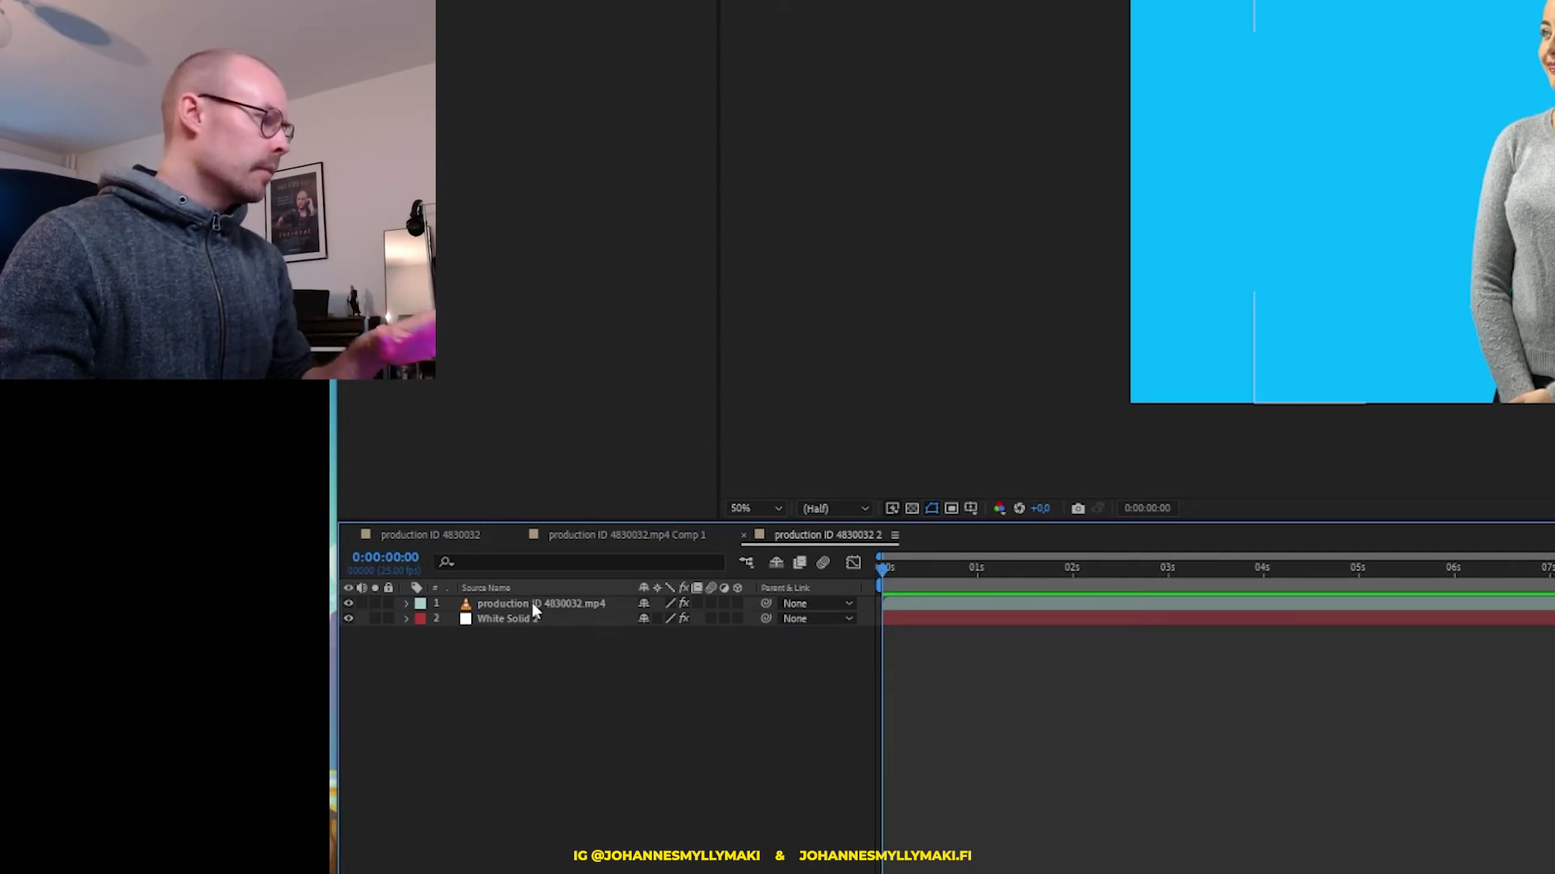
Pre-compose the footage layer as green_screen_cleaned, keeping Move all attributes
left_click(496, 607)
right_click(504, 602)
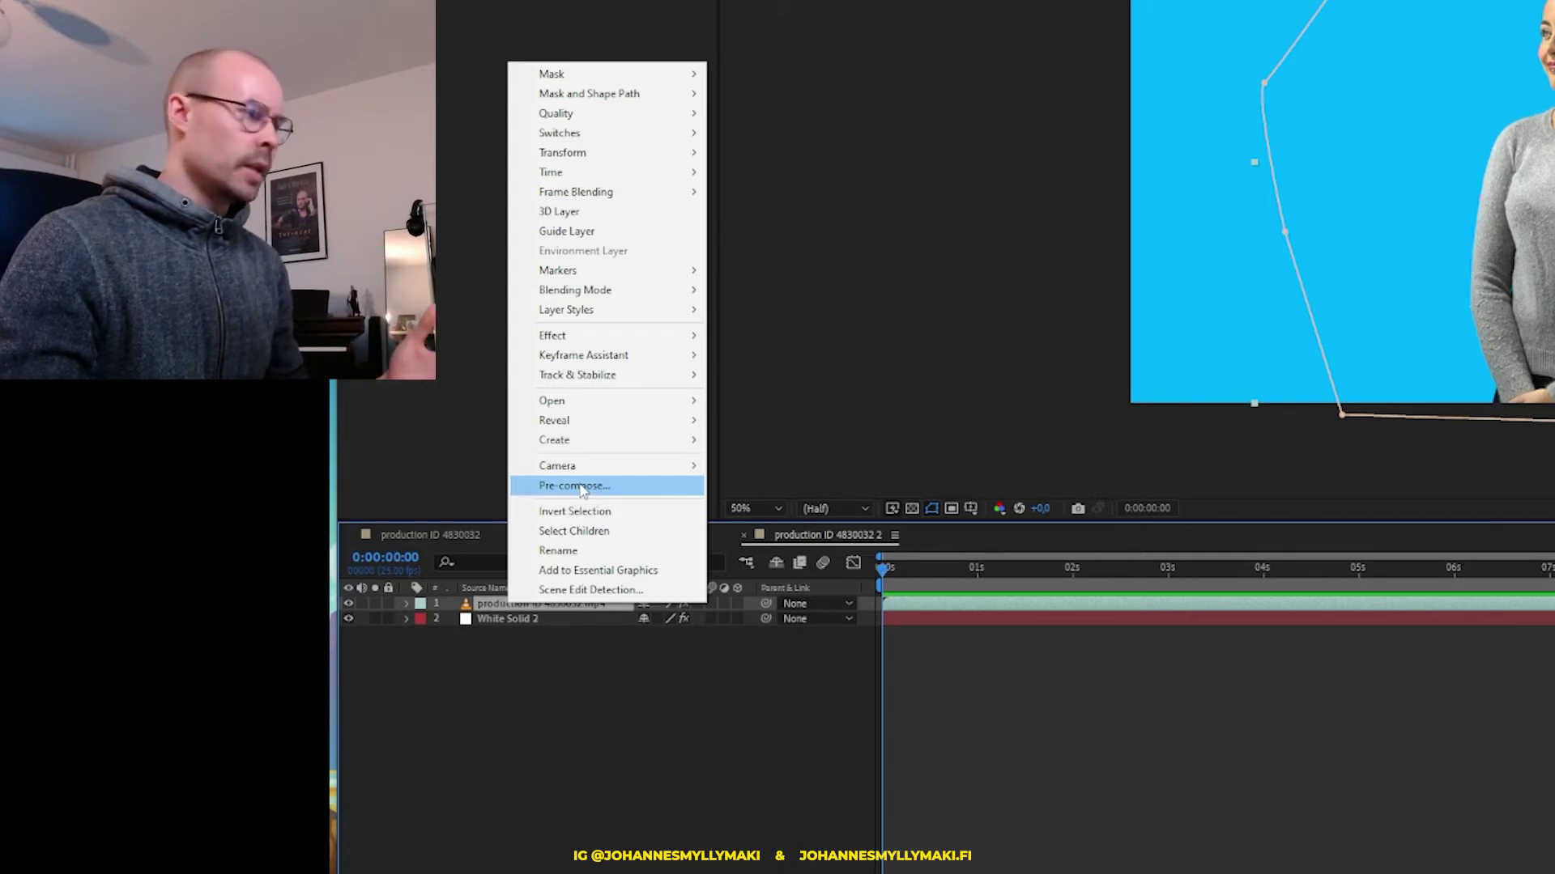
left_click(583, 487)
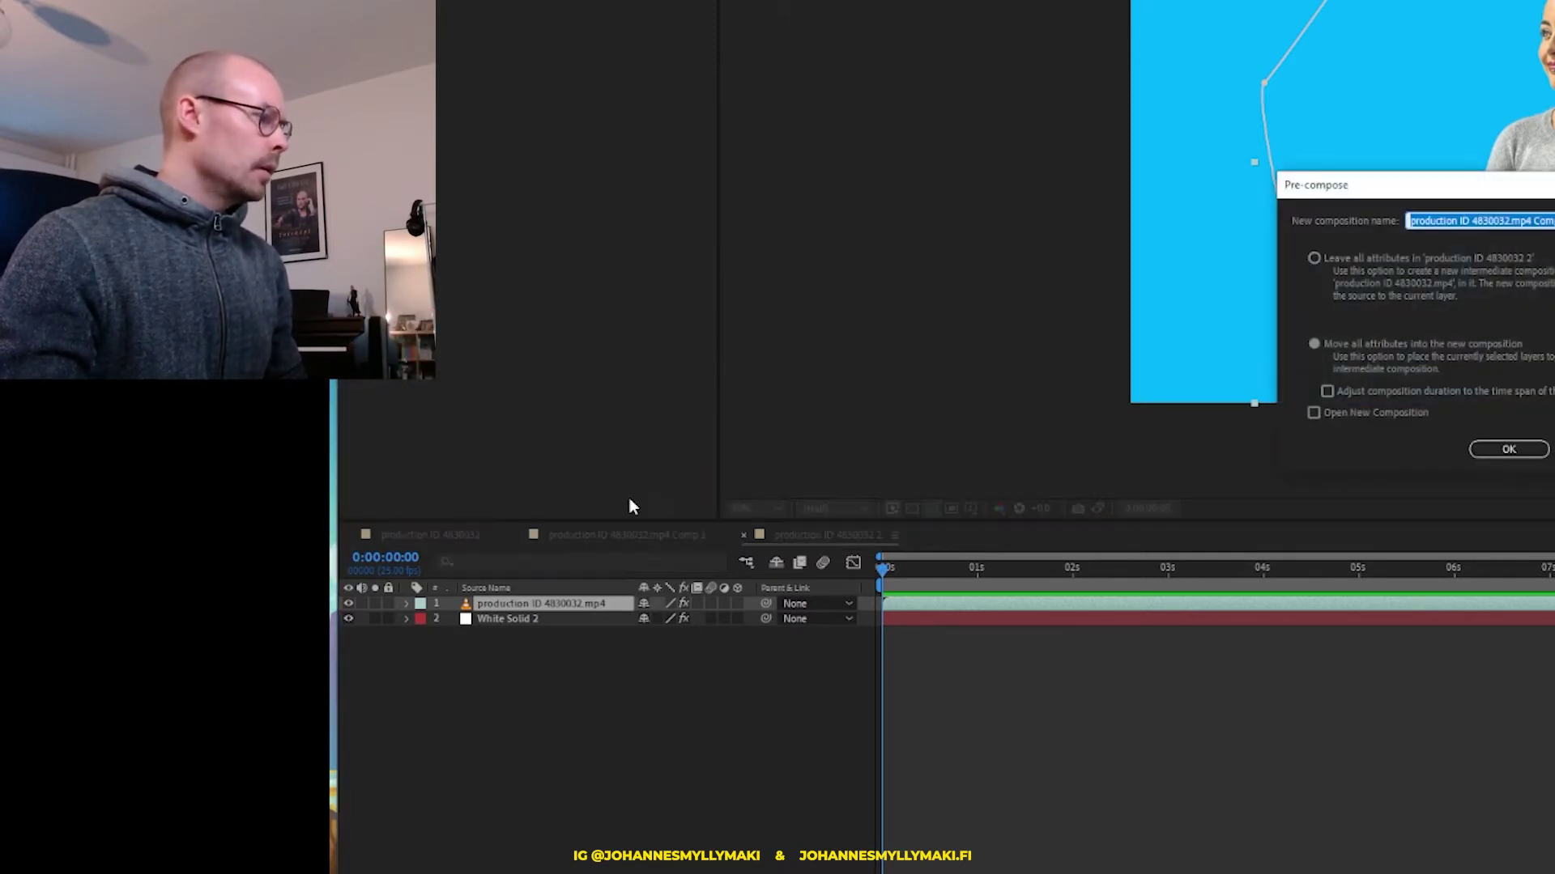
left_click_drag(1480, 200, 934, 170)
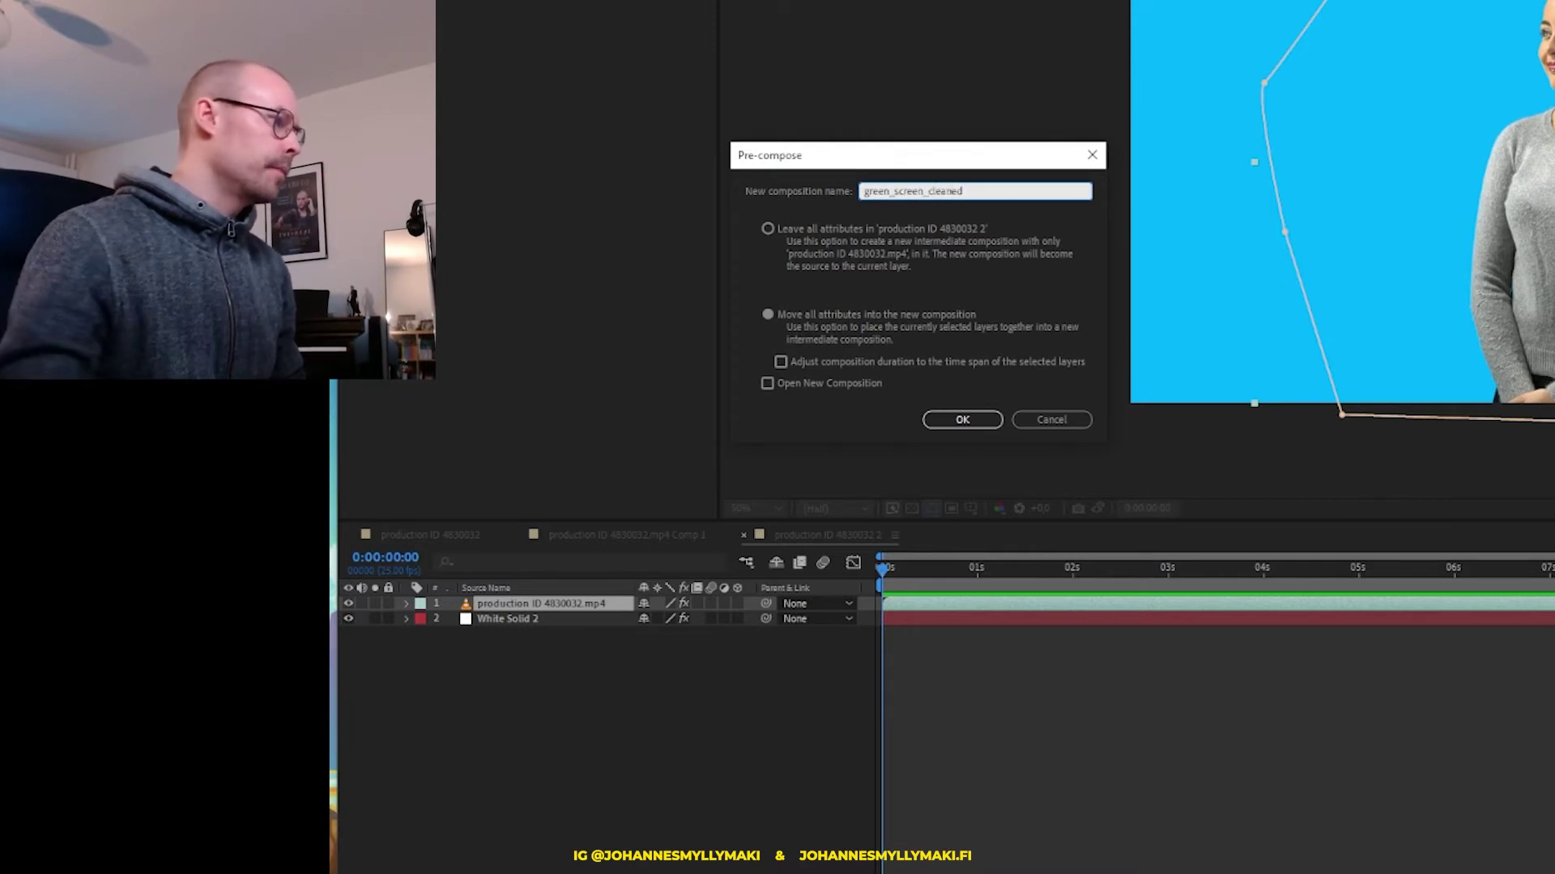
left_click_drag(929, 156, 937, 135)
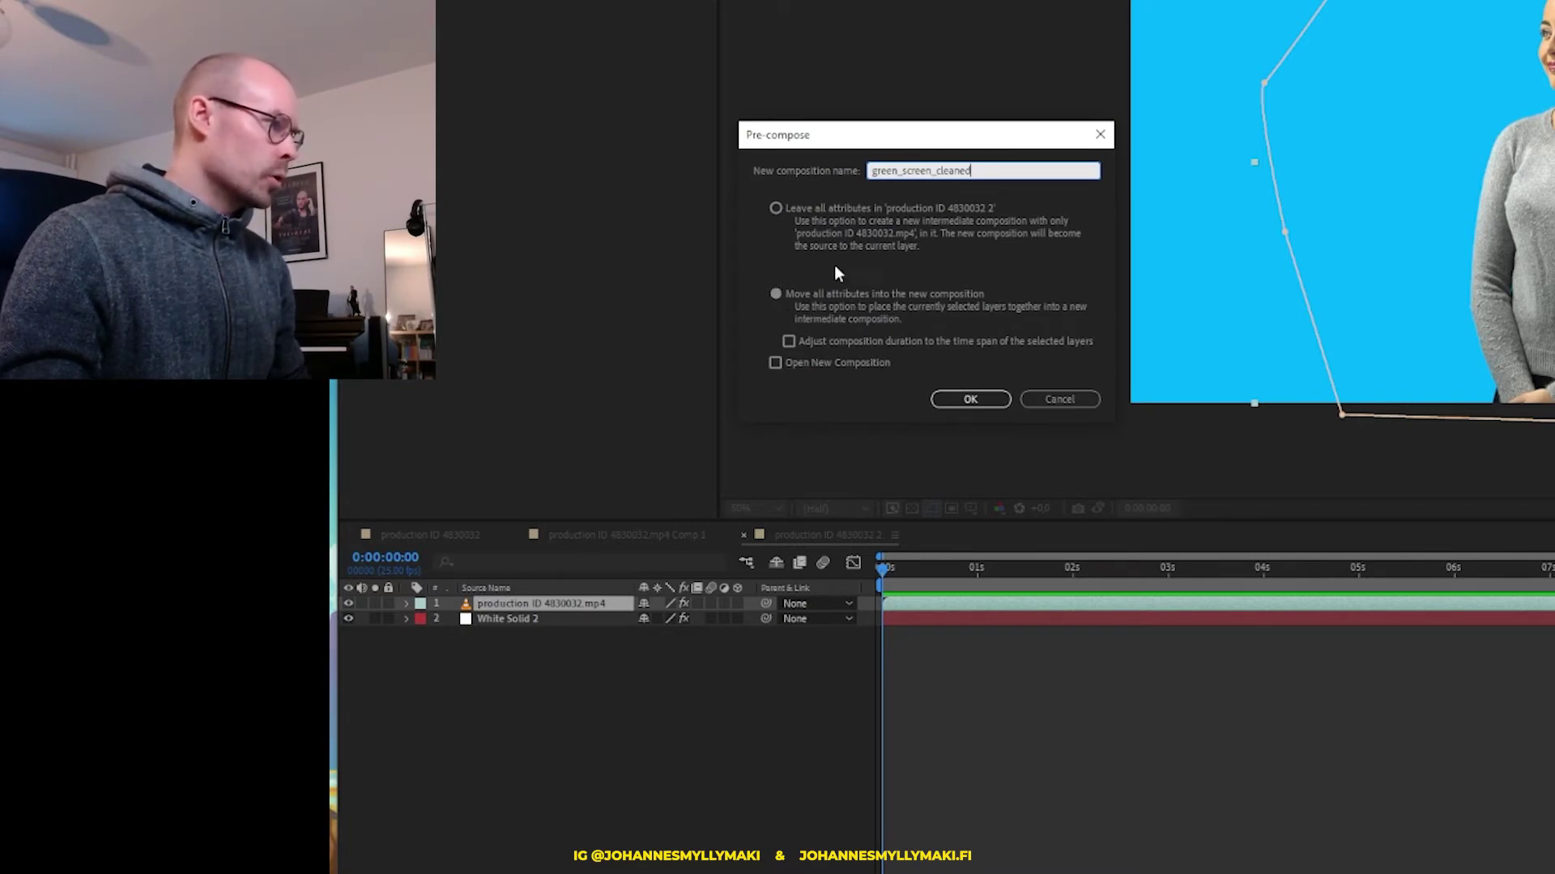
left_click(974, 400)
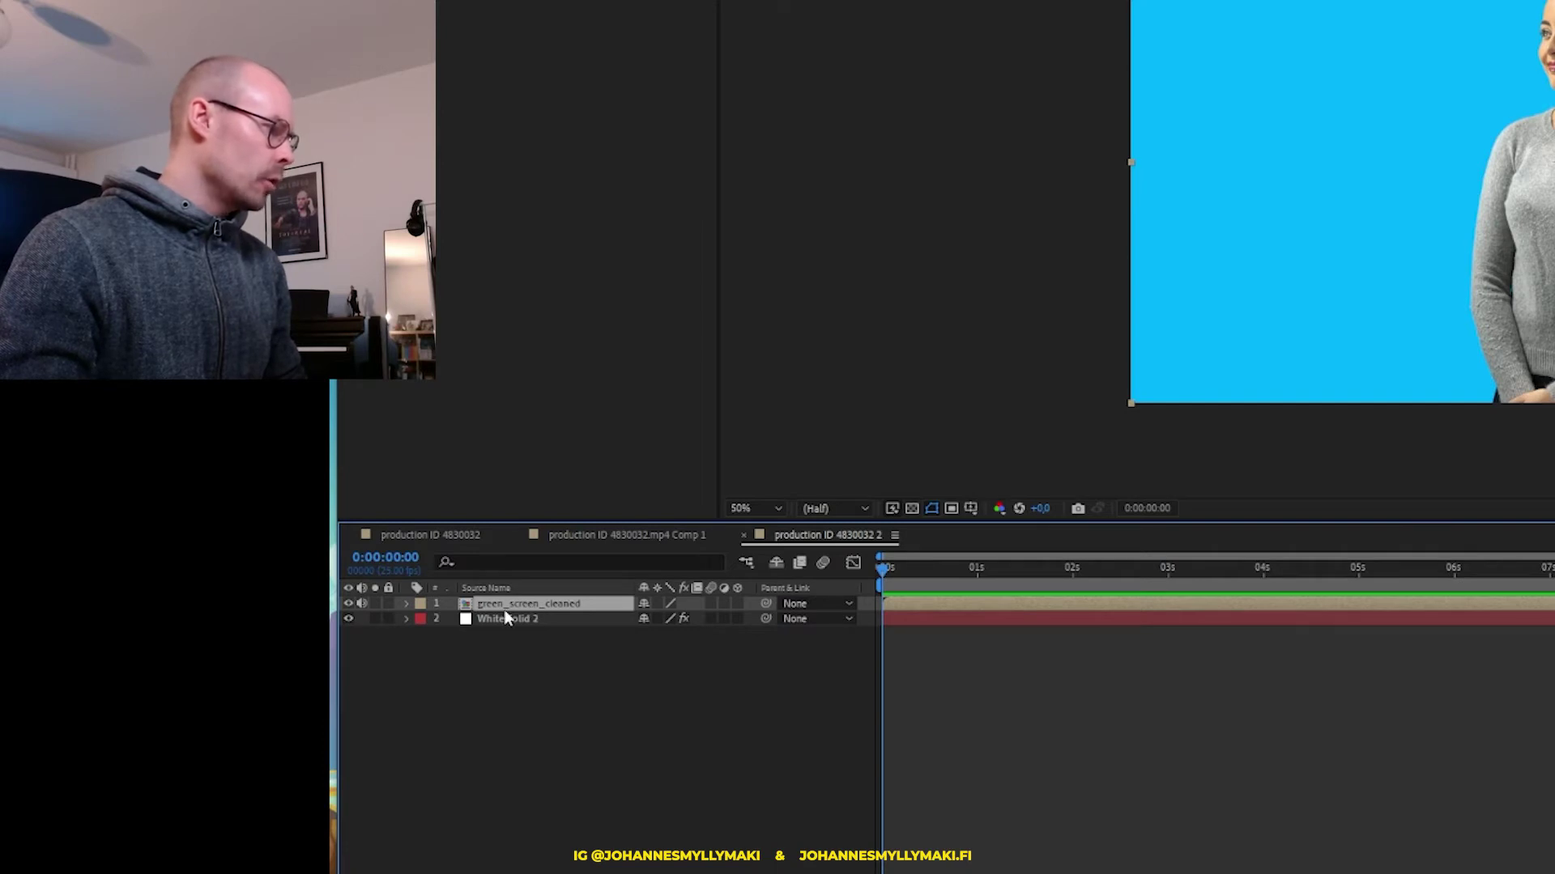
Open the green_screen_cleaned precomp and select the masked footage layer inside it
left_click(472, 668)
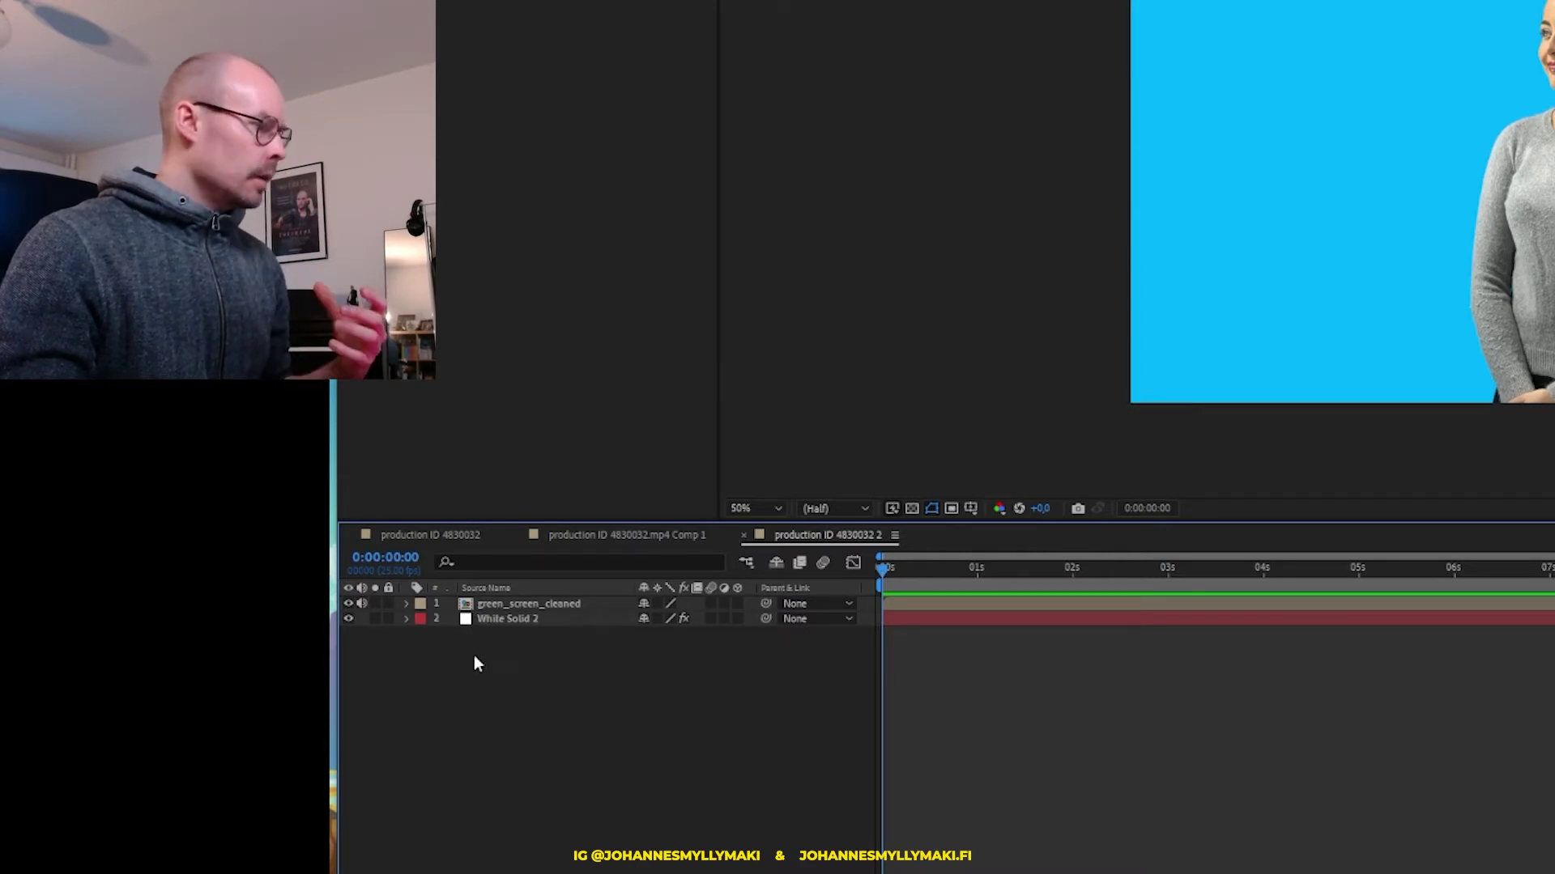
left_click(527, 604)
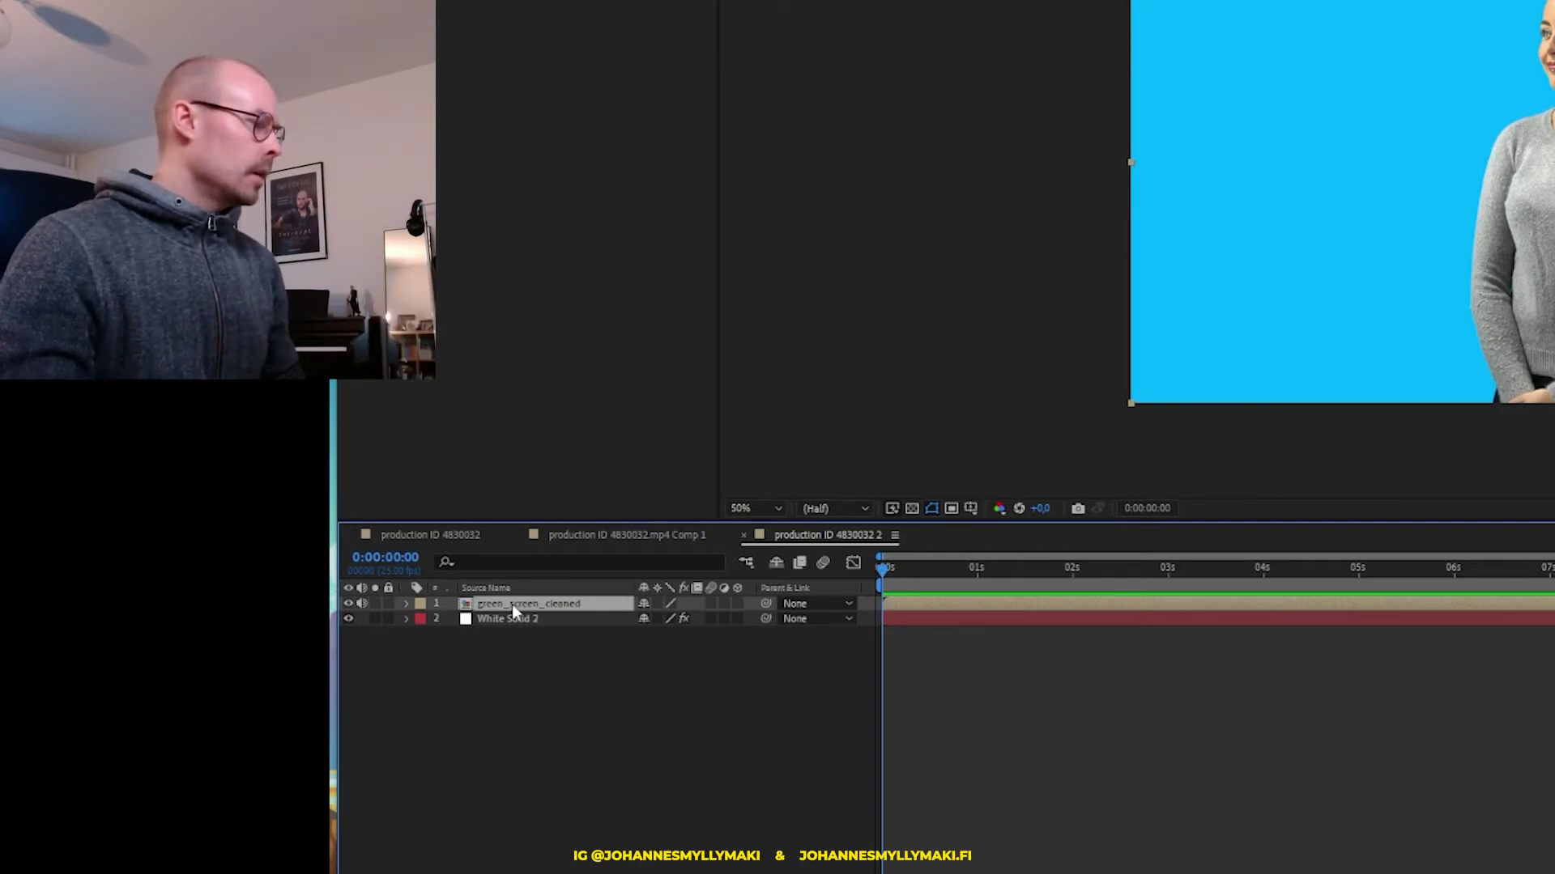
double_click(511, 604)
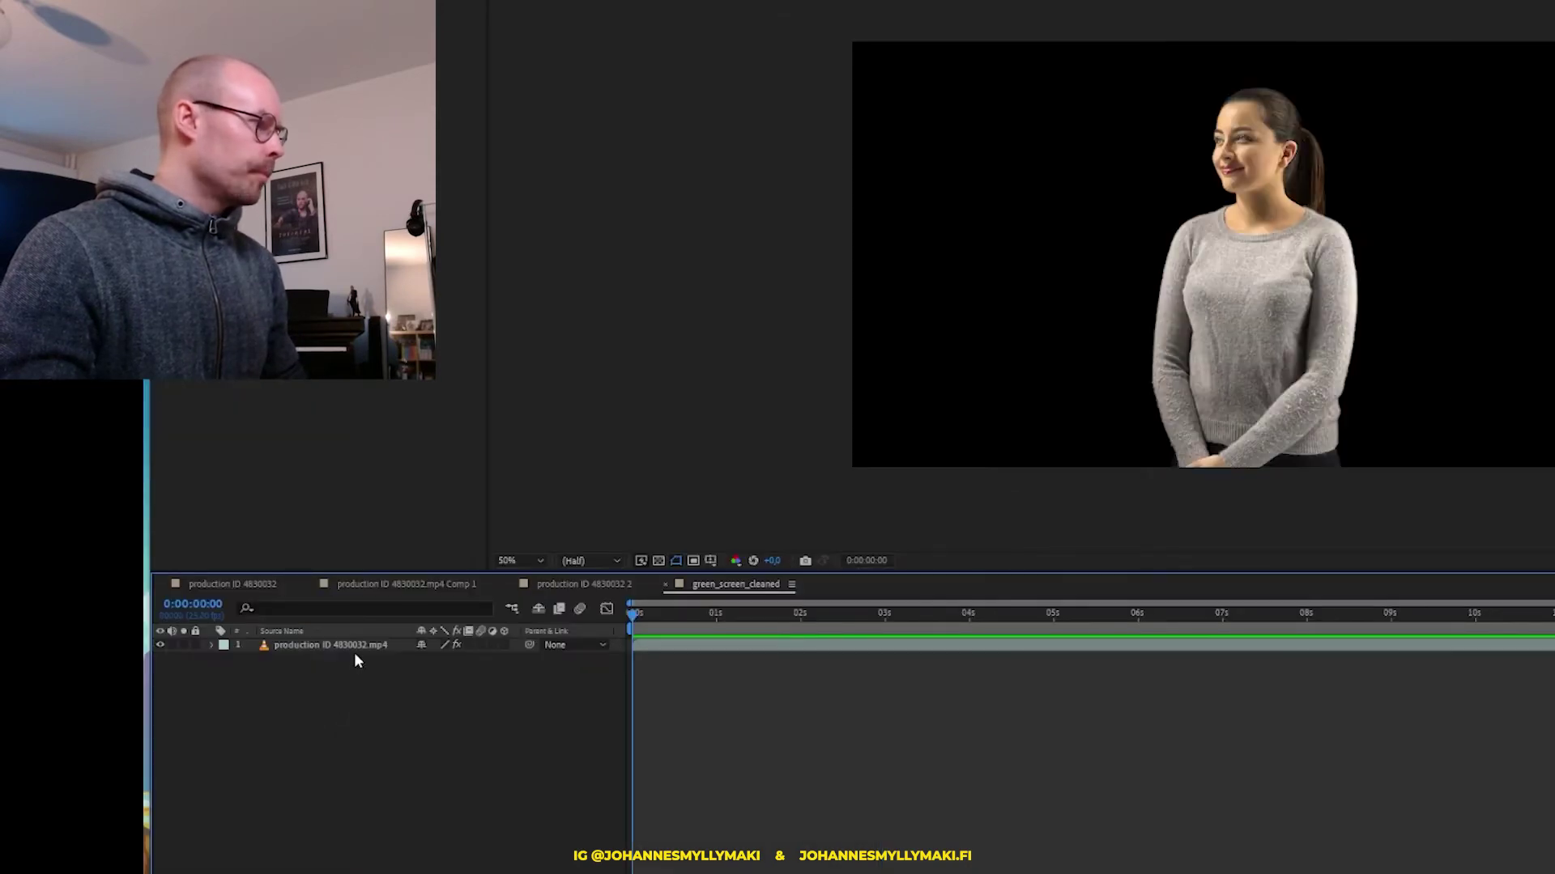
left_click(353, 652)
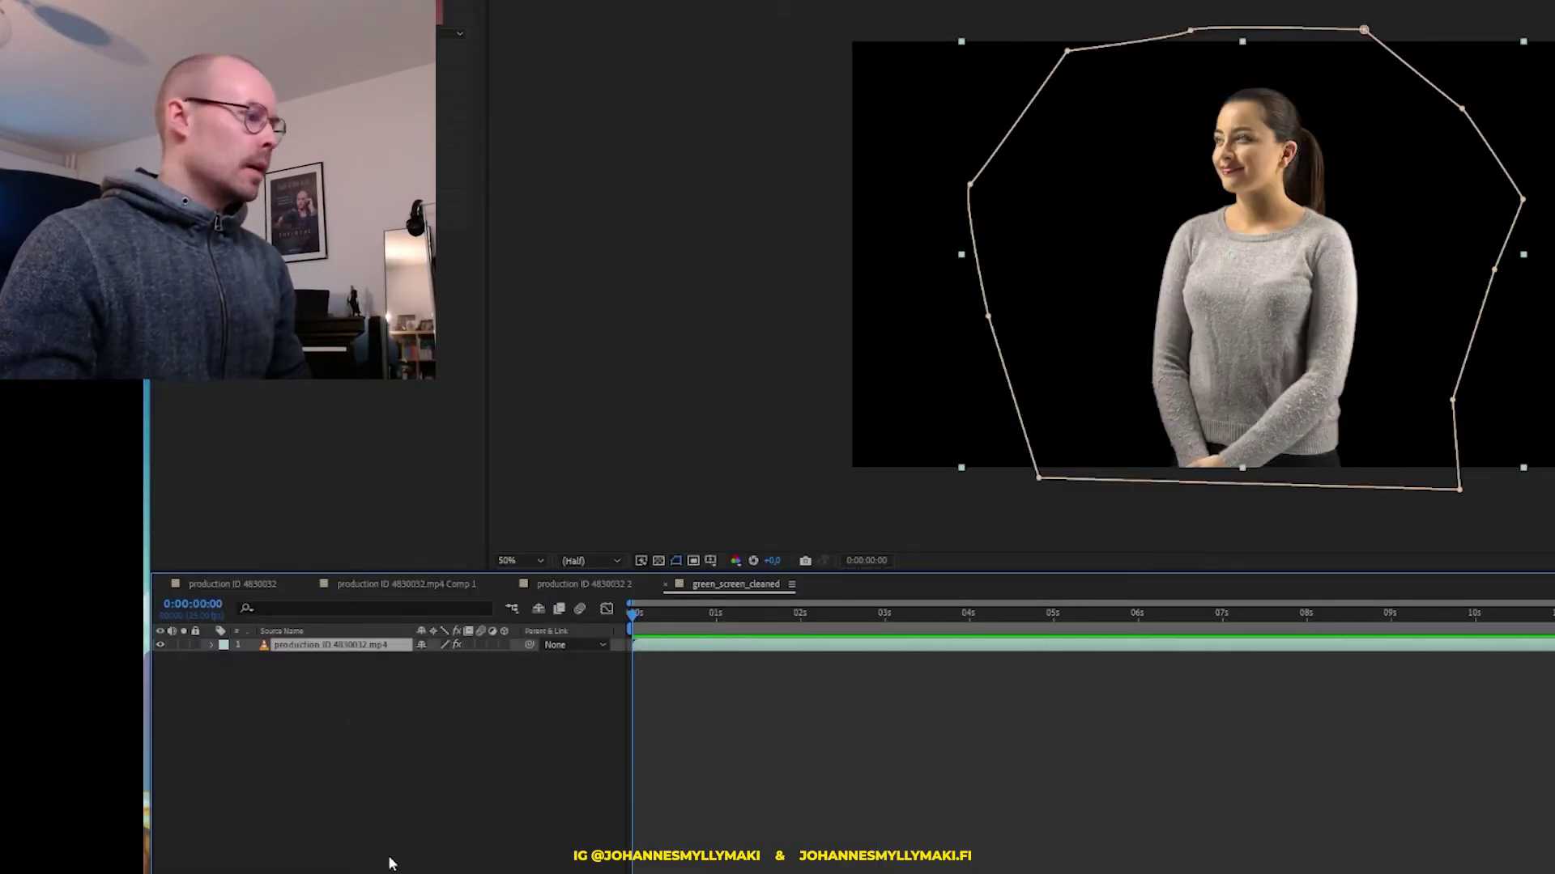
left_click(397, 711)
left_click(472, 646)
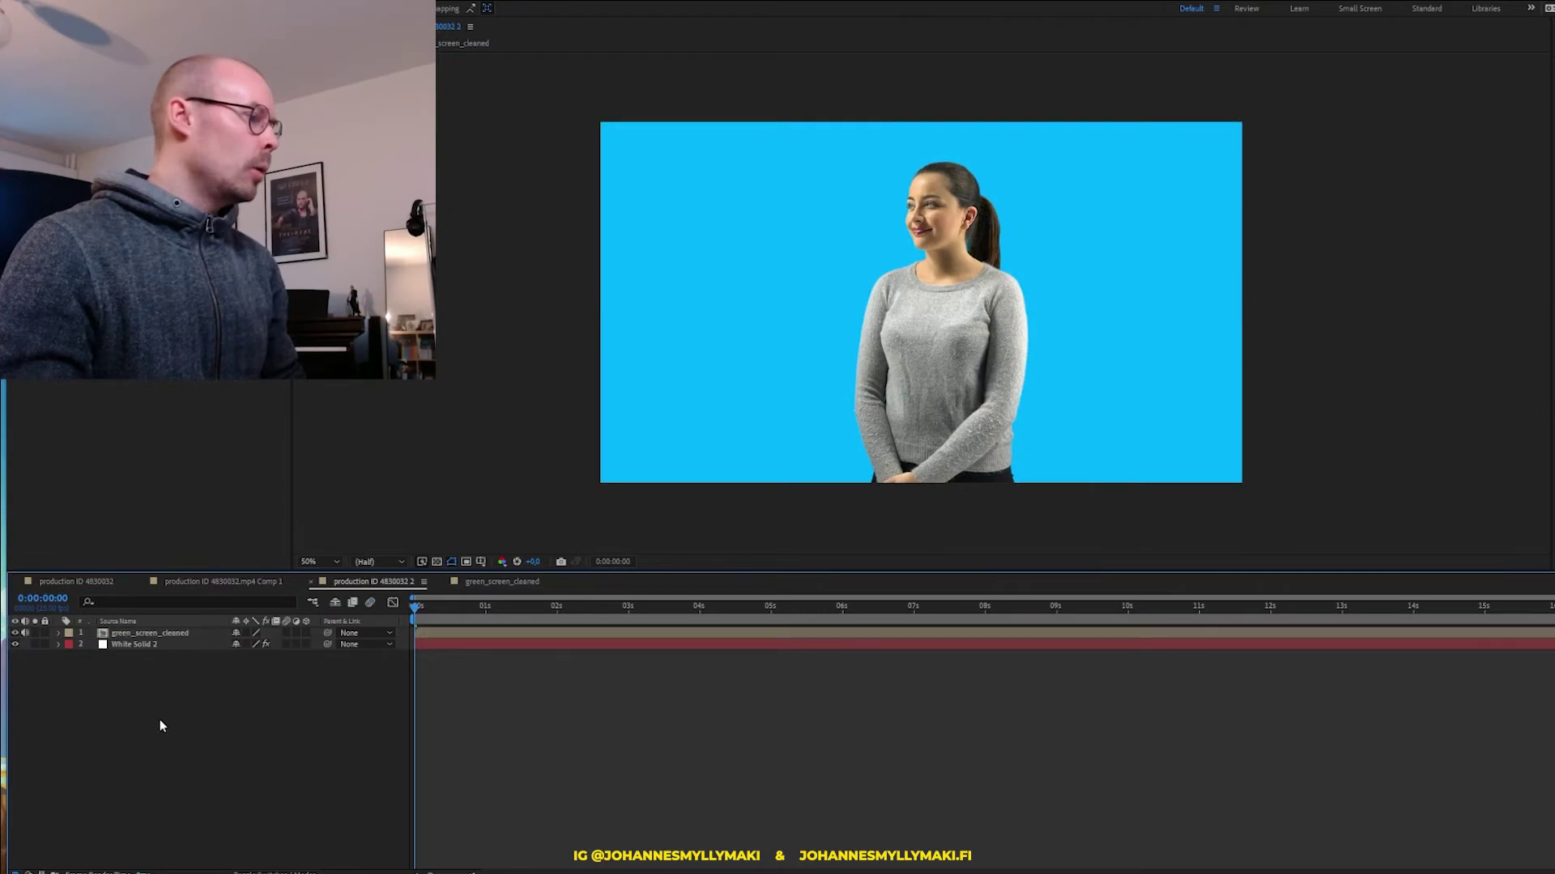
Return to production ID 4830032 2, select green_screen_cleaned, and jump to 0:00:16:00
left_click(150, 633)
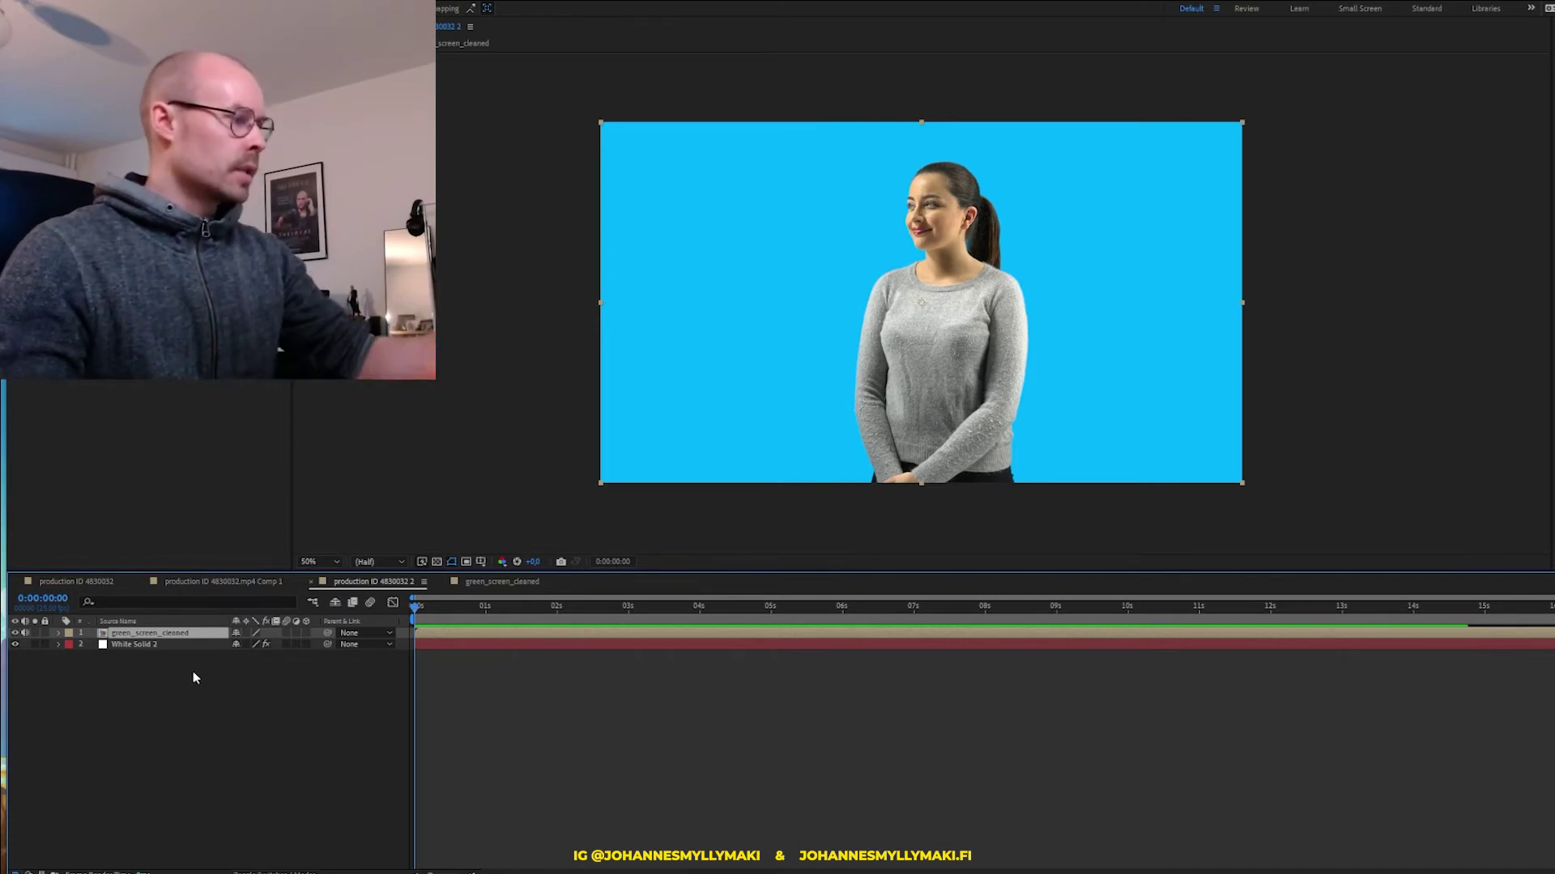
left_click(181, 706)
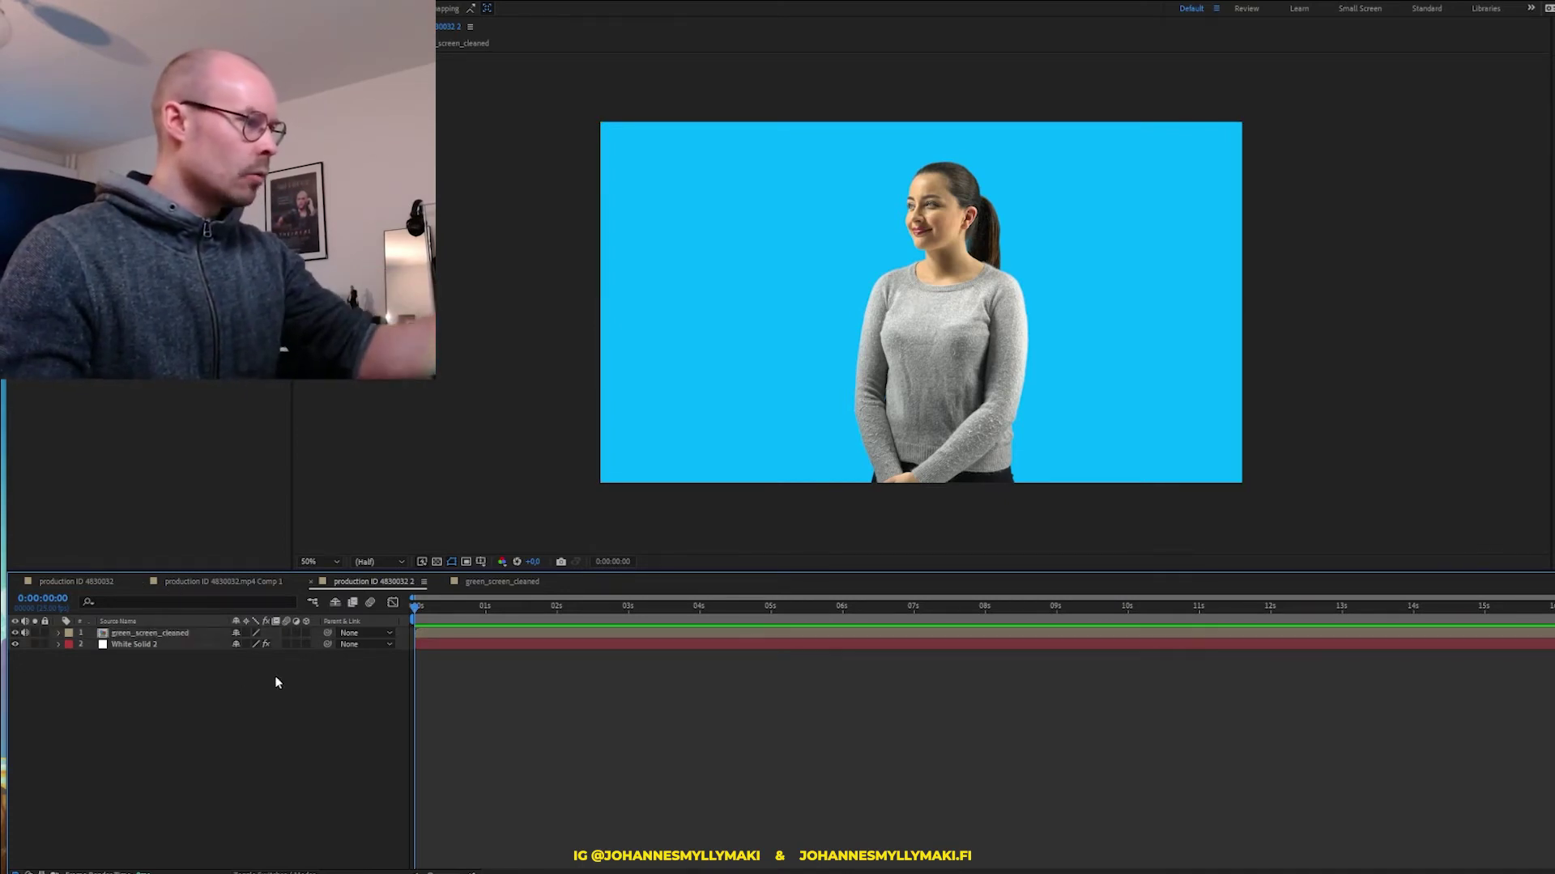
left_click(497, 583)
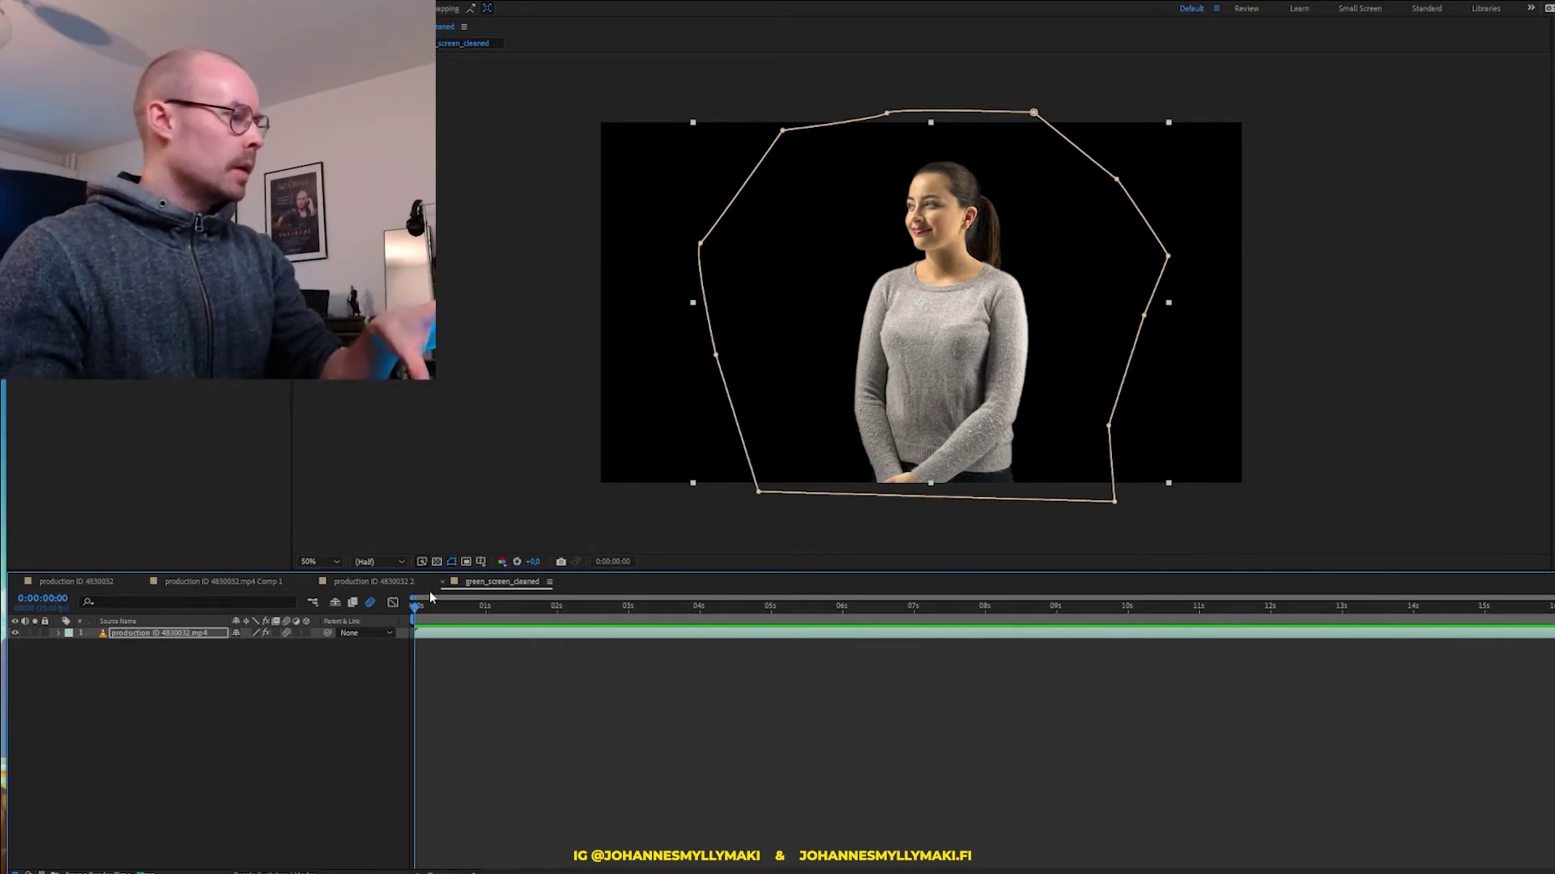
left_click(370, 583)
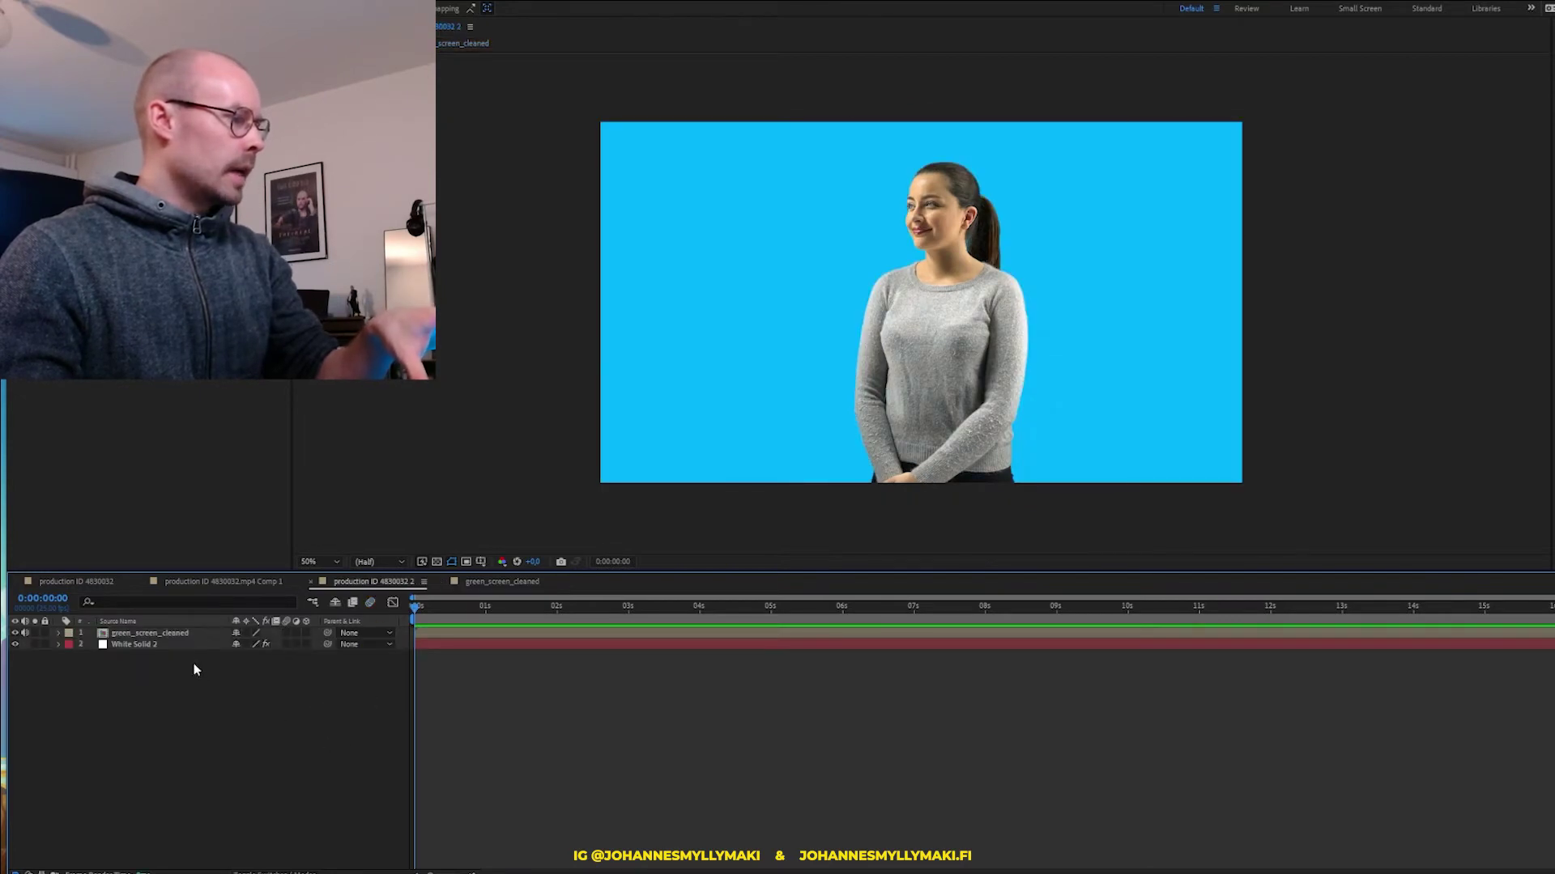
left_click(146, 633)
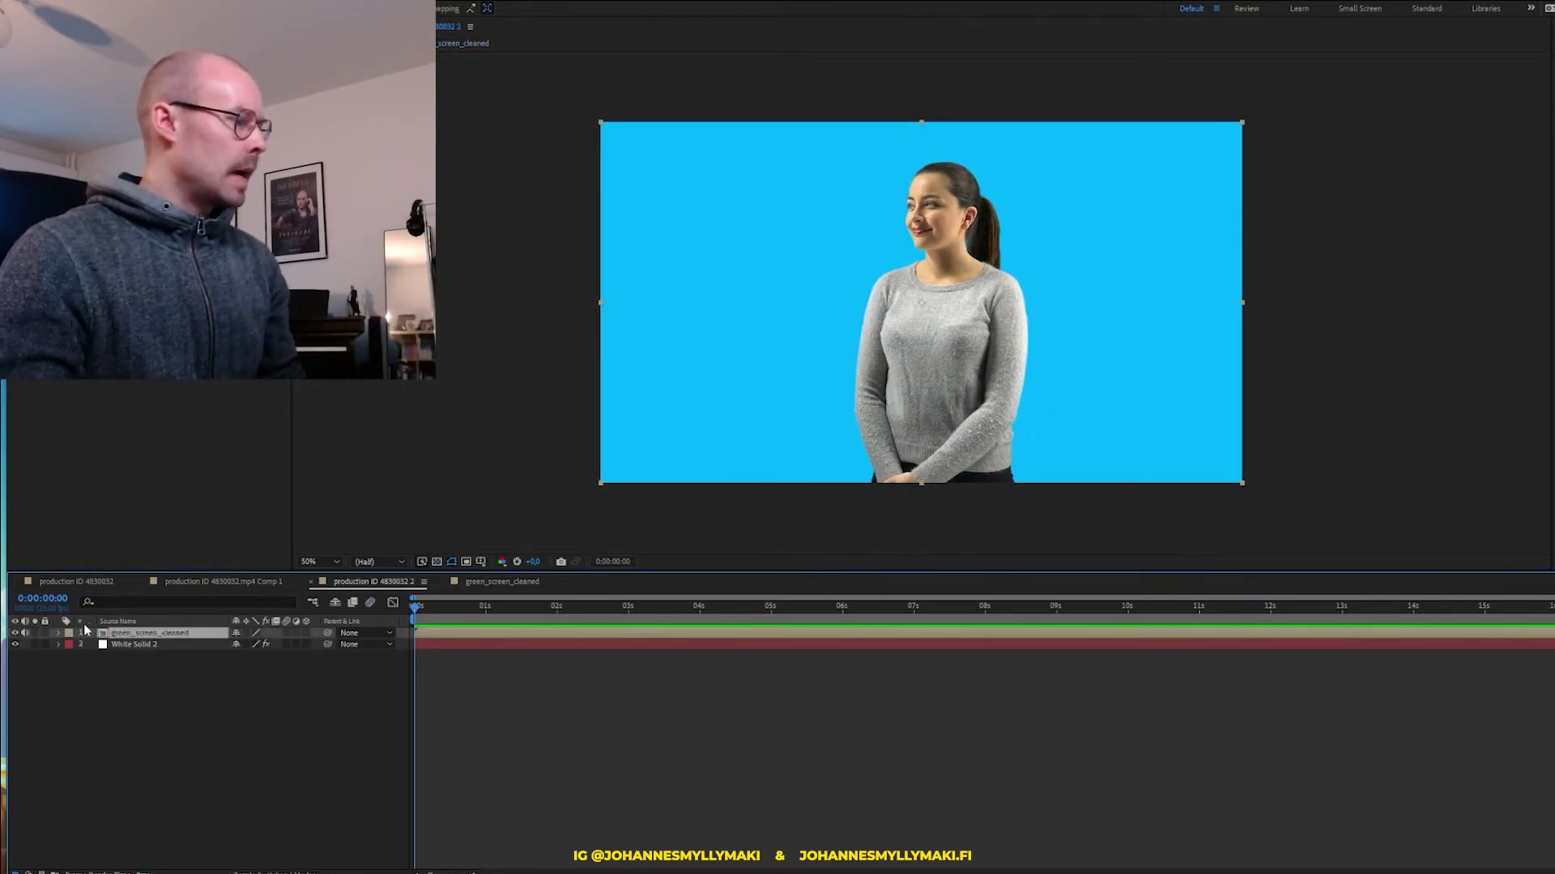
left_click(139, 659)
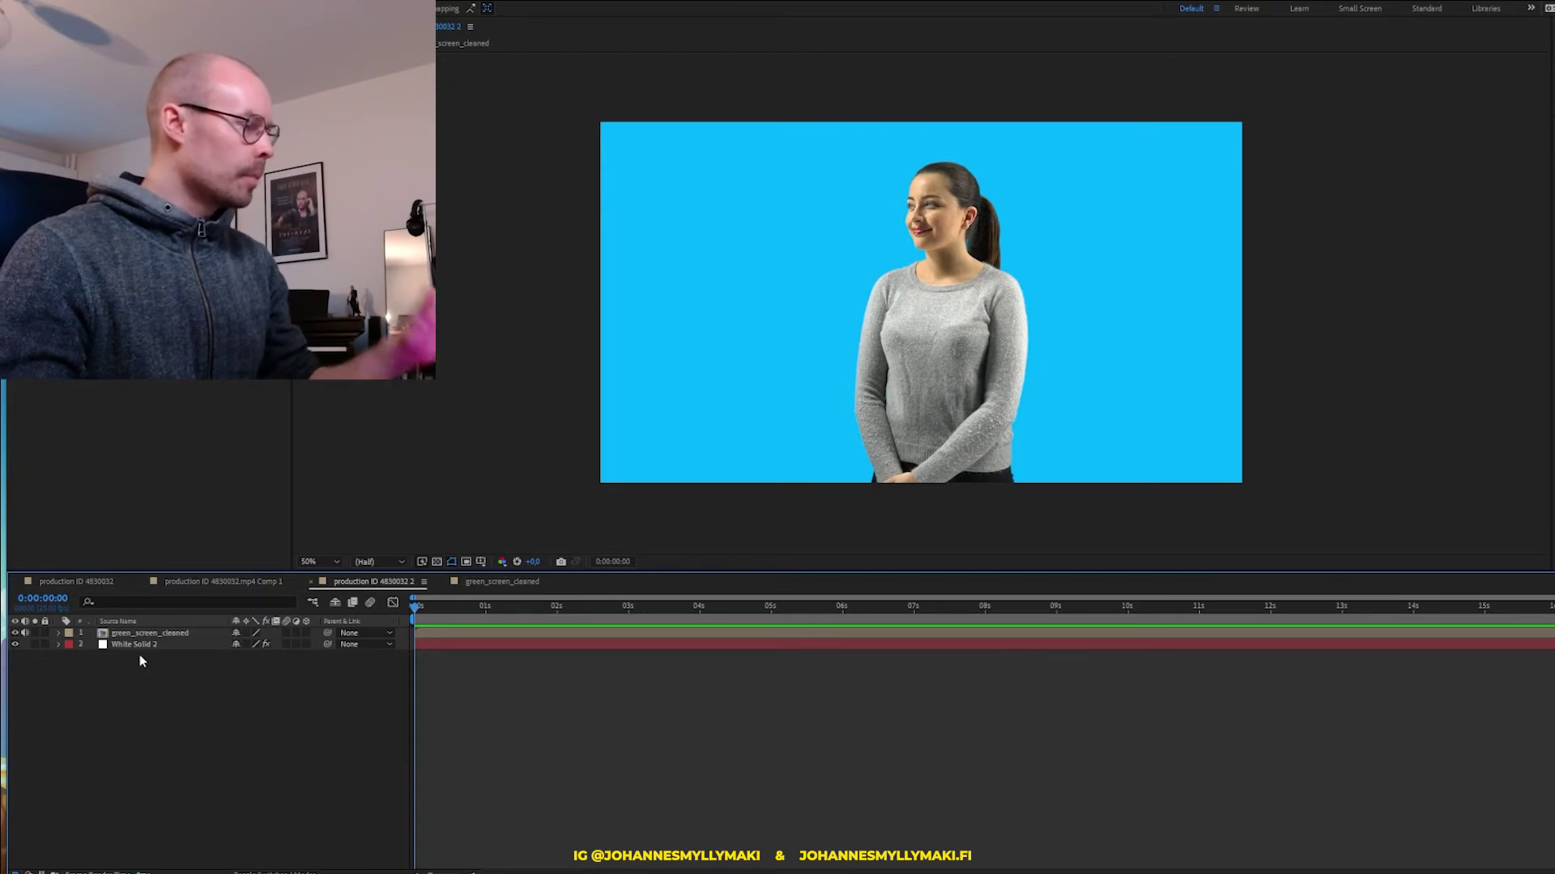
left_click(105, 634)
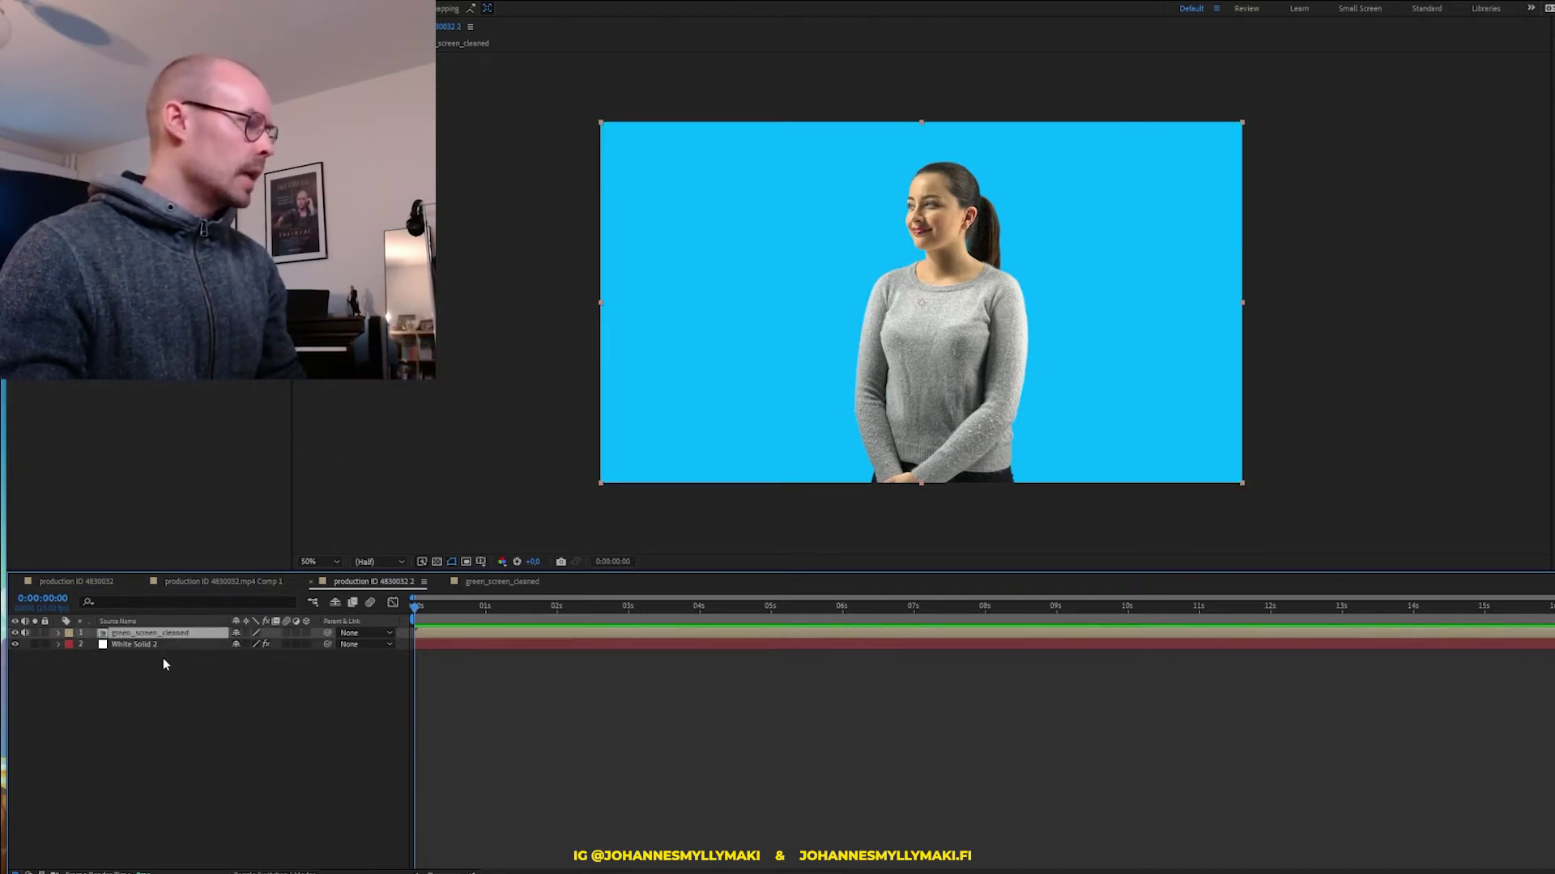
key("End")
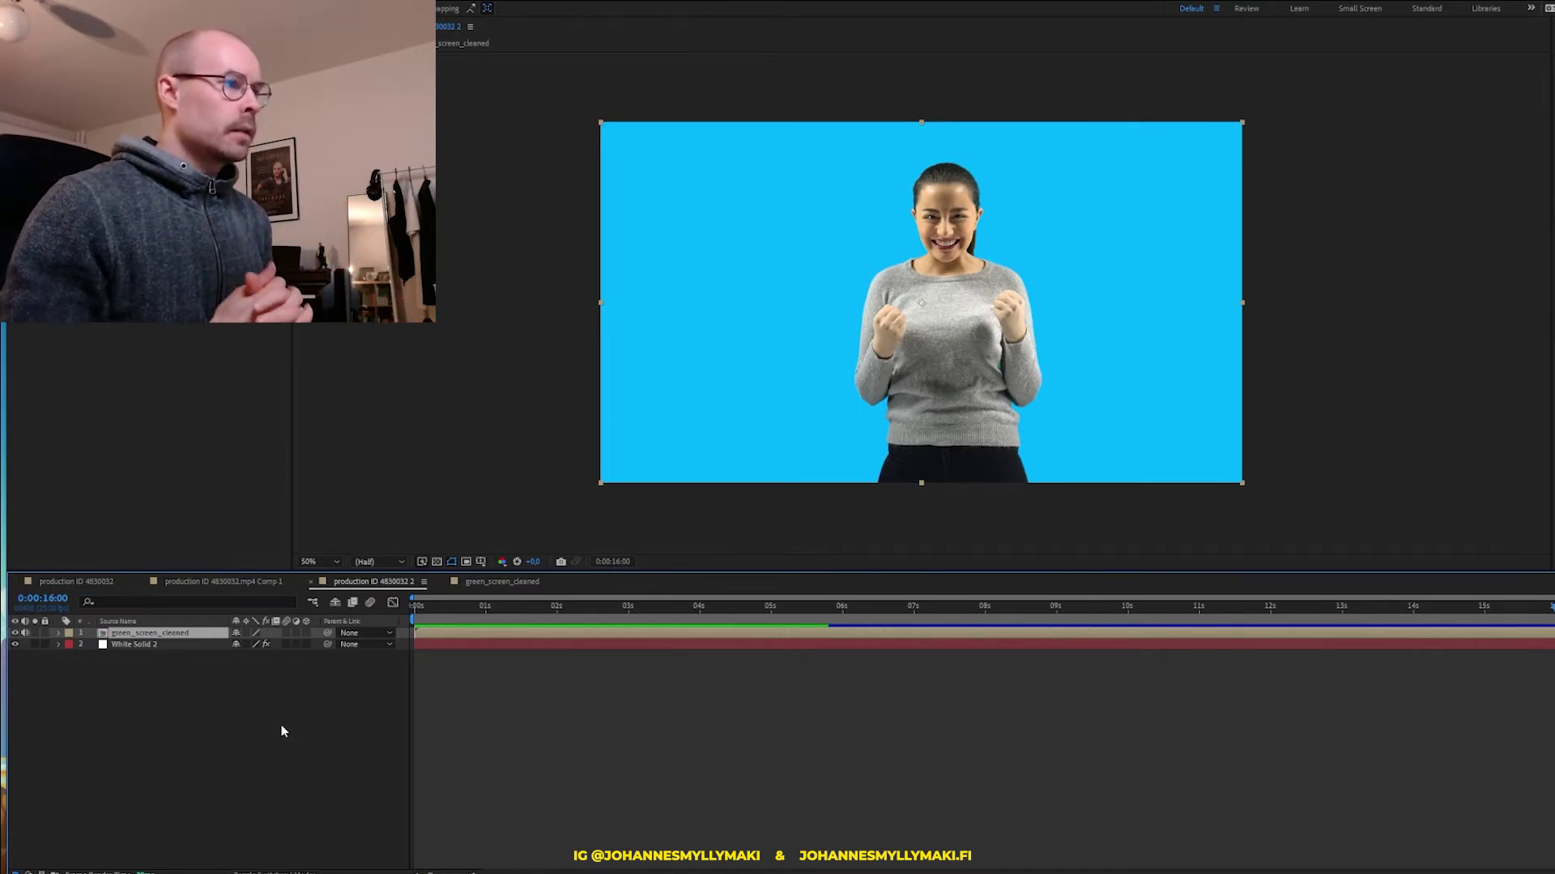
Select green_screen_cleaned, view at 100% Full, and pan to the woman's upper body
left_click(148, 678)
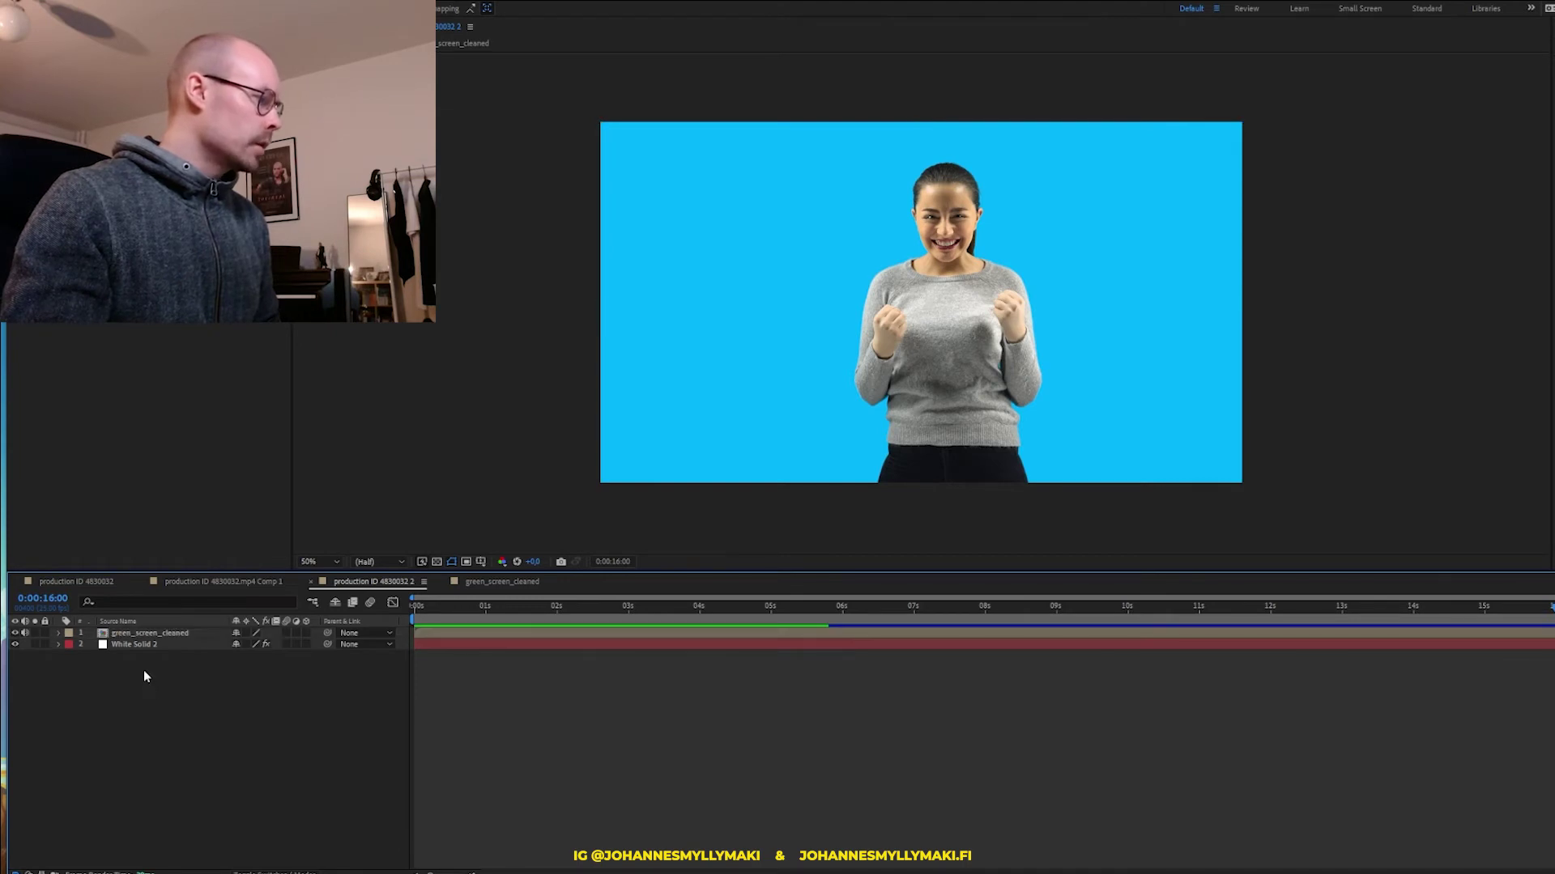
left_click(168, 637)
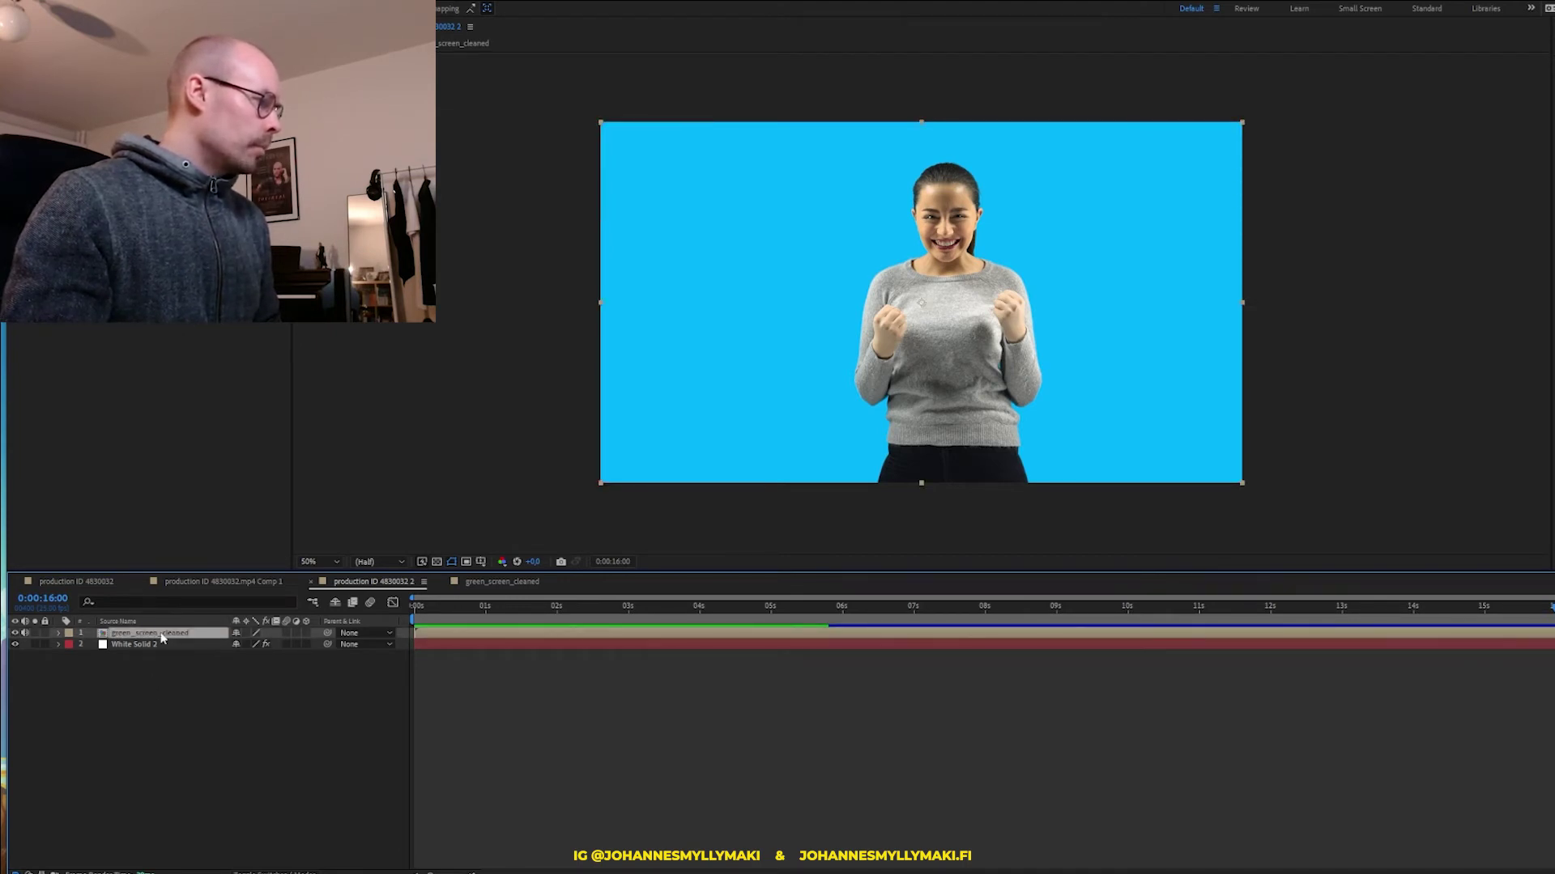
key("slash")
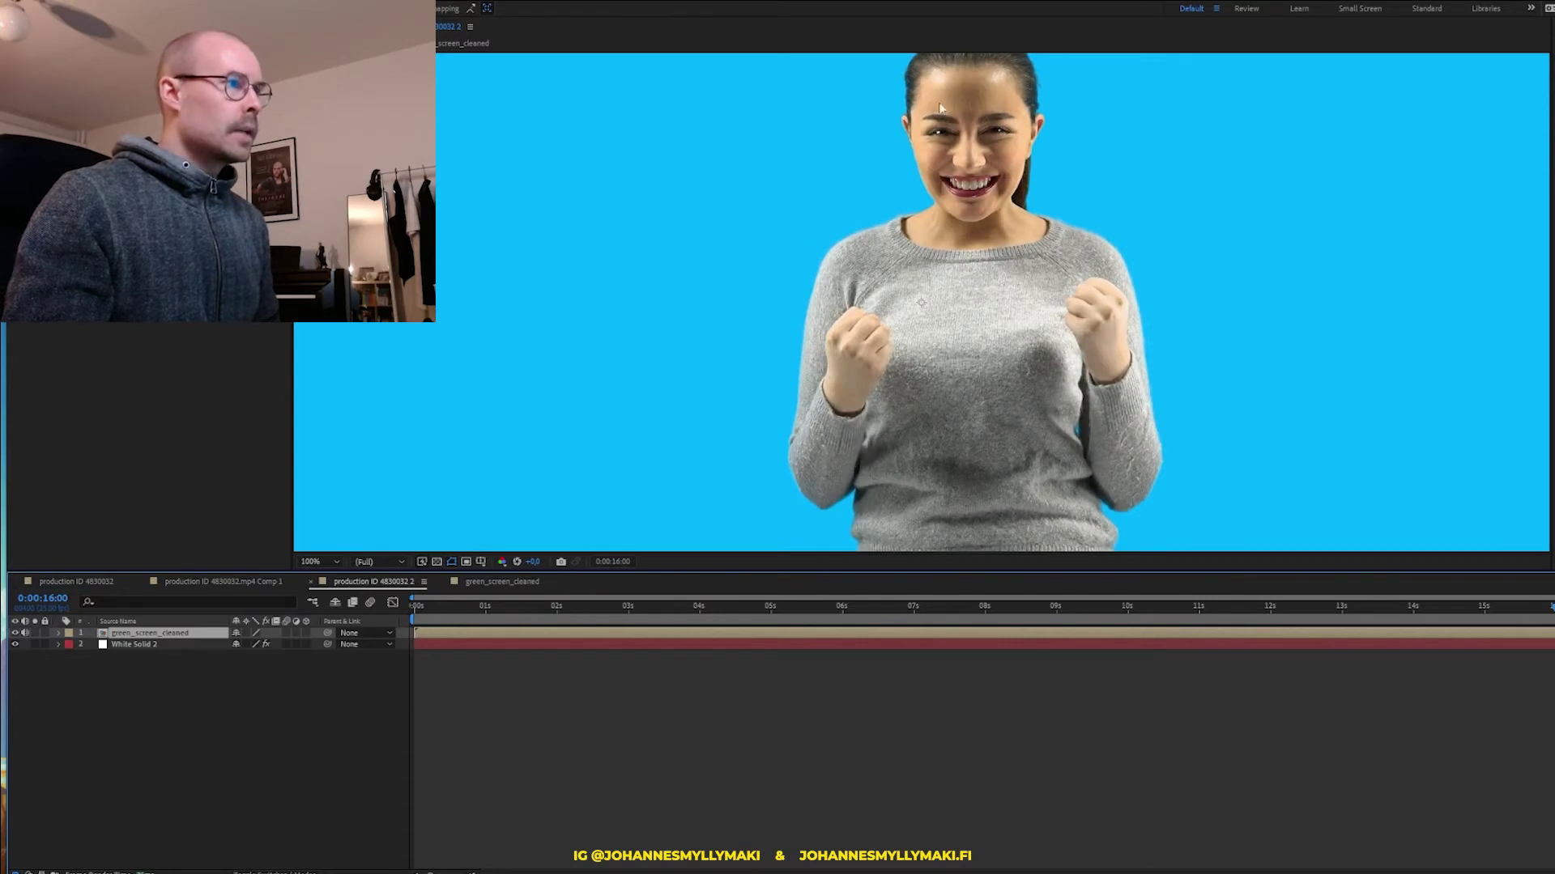
left_click_drag(955, 109, 929, 212)
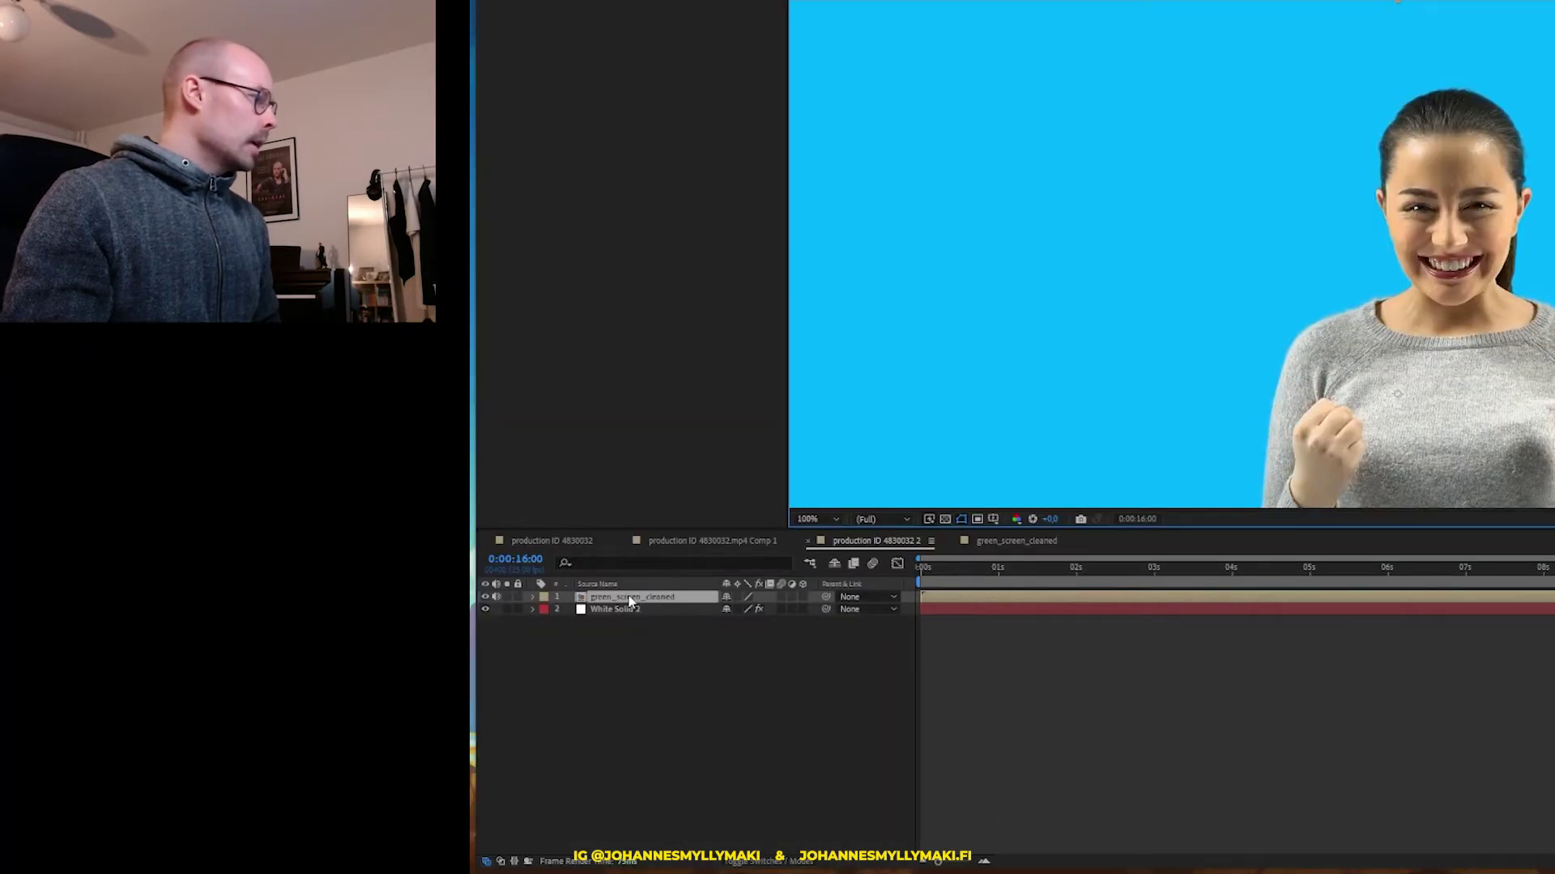
Apply Color Correction > Lumetri Color to green_screen_cleaned and expand Basic Correction
right_click(147, 634)
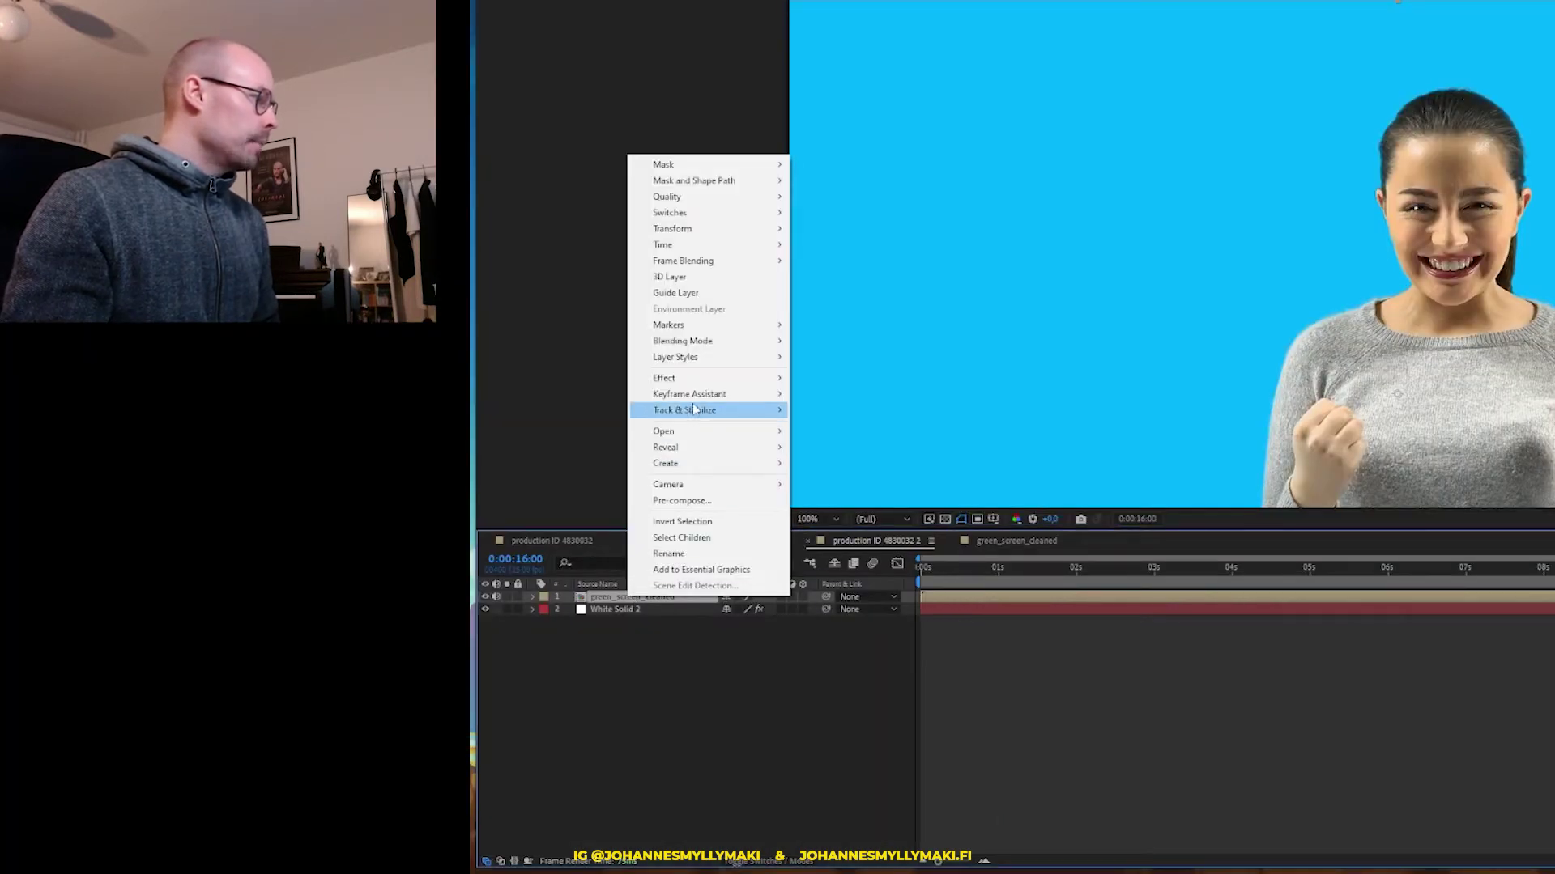
mouse_move(759, 382)
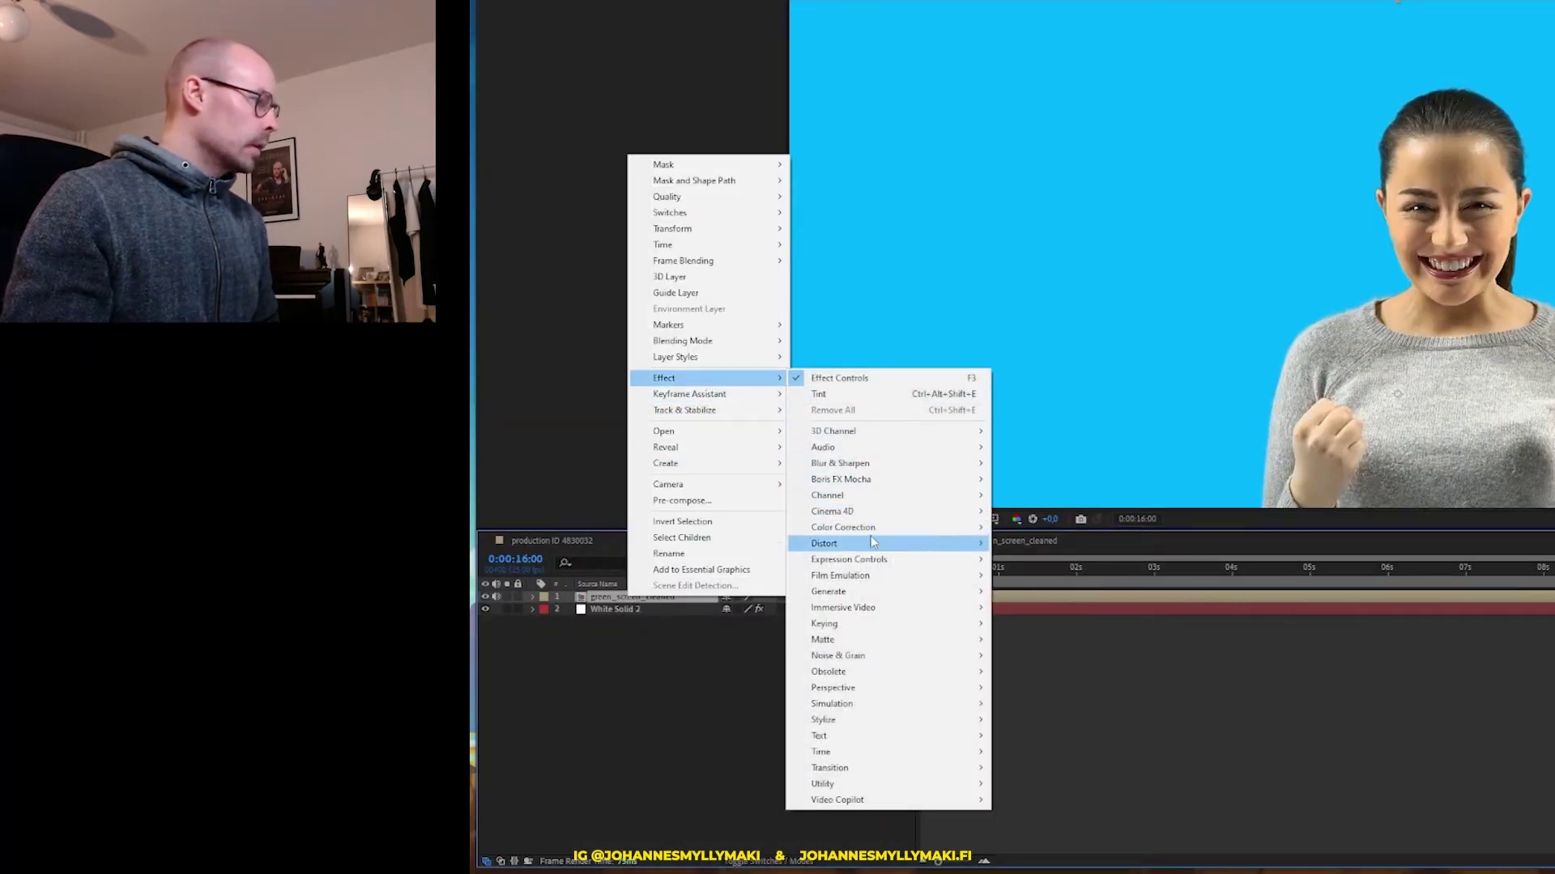
mouse_move(879, 530)
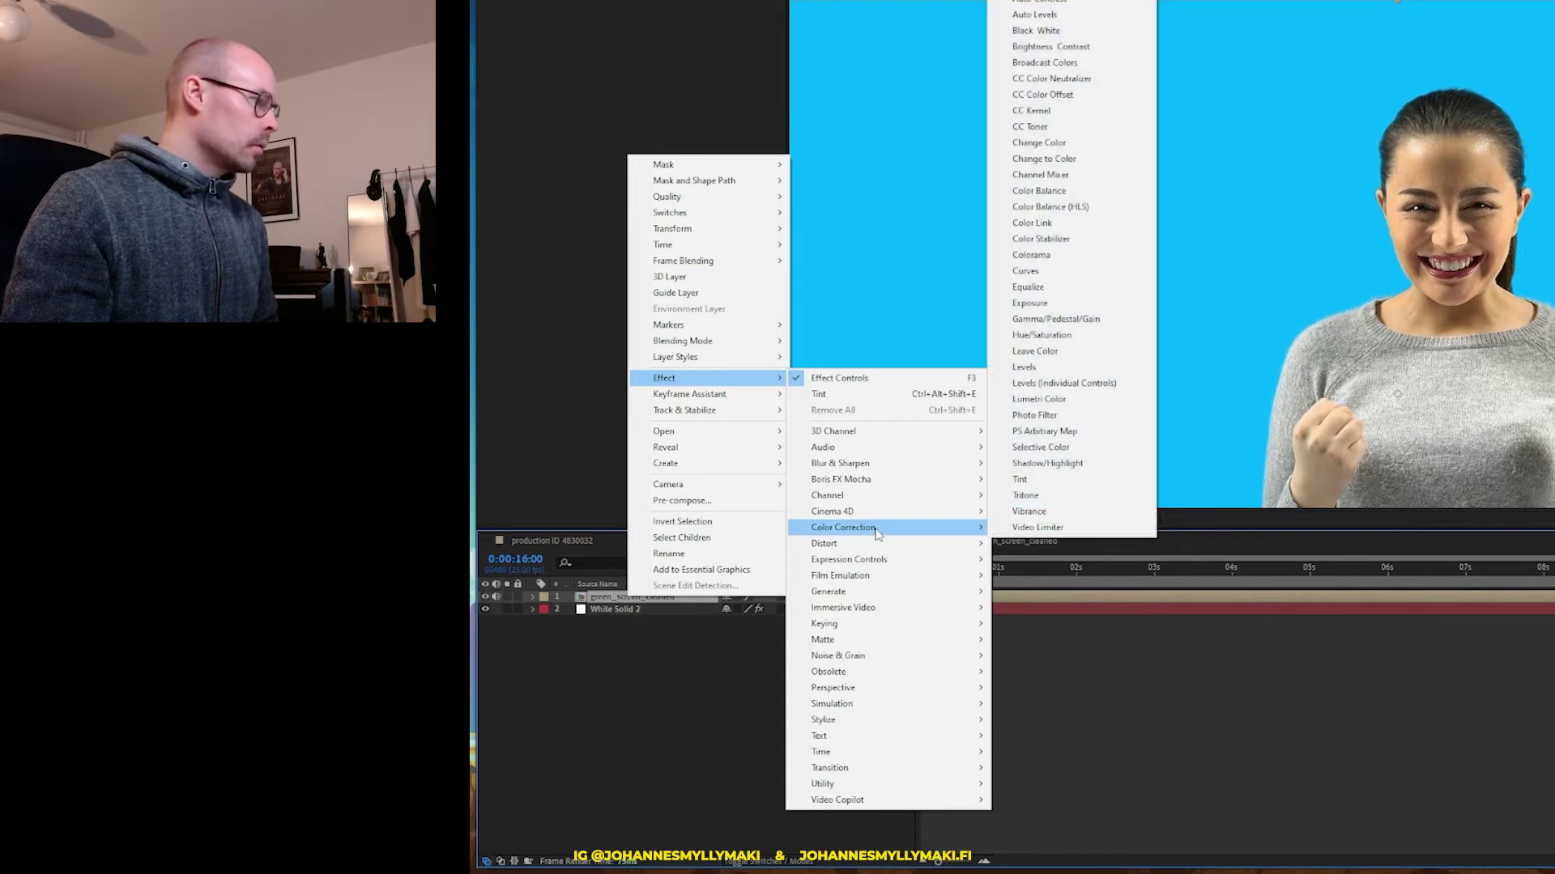
left_click(1036, 399)
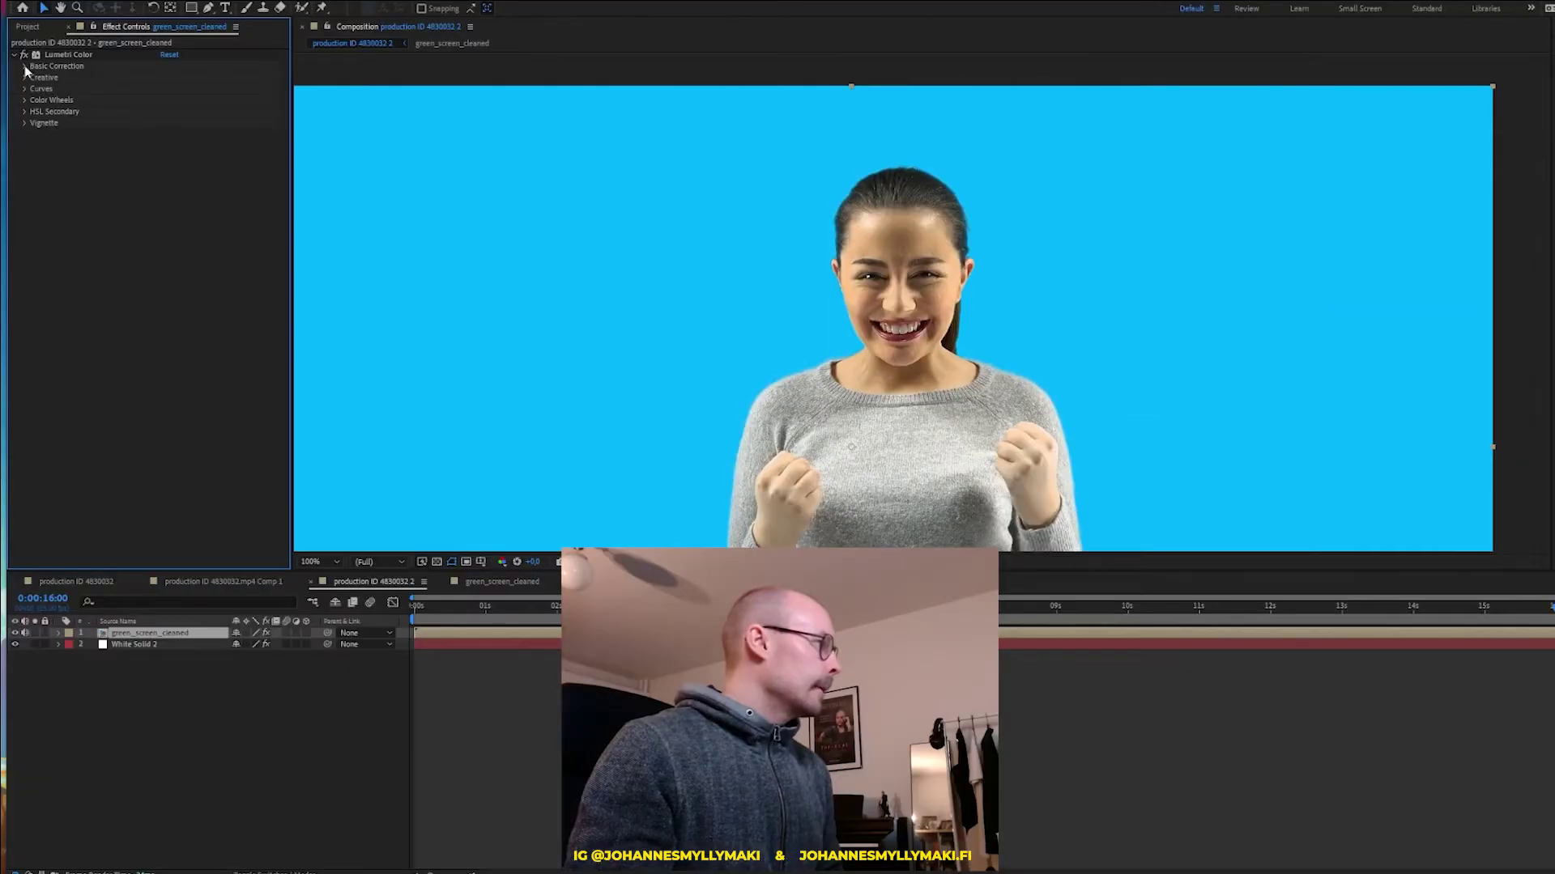
left_click(25, 66)
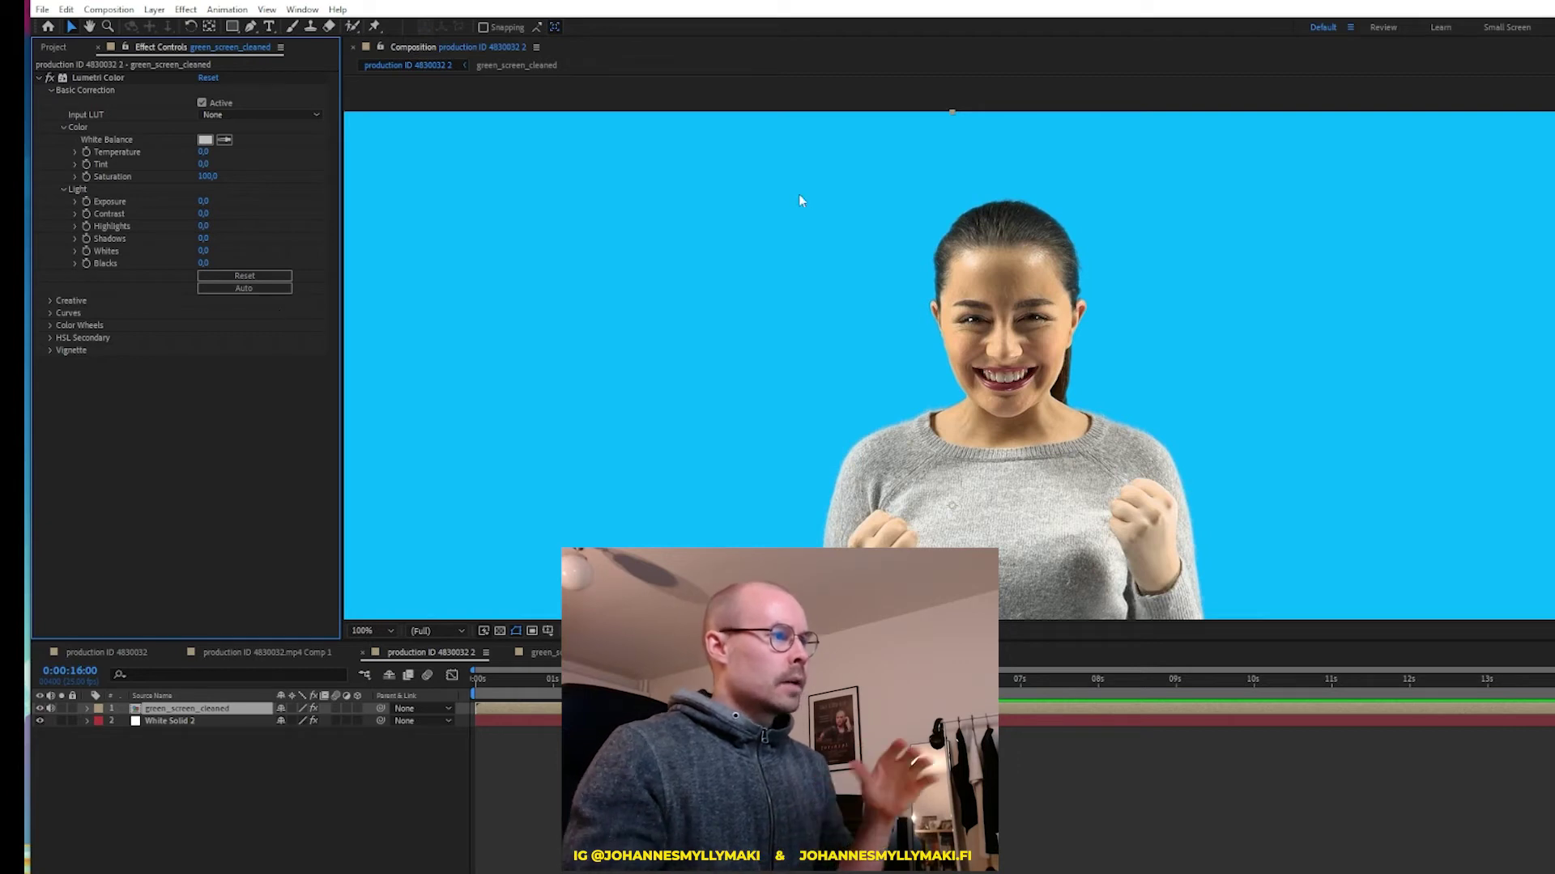
scroll(978, 246, "up", 1)
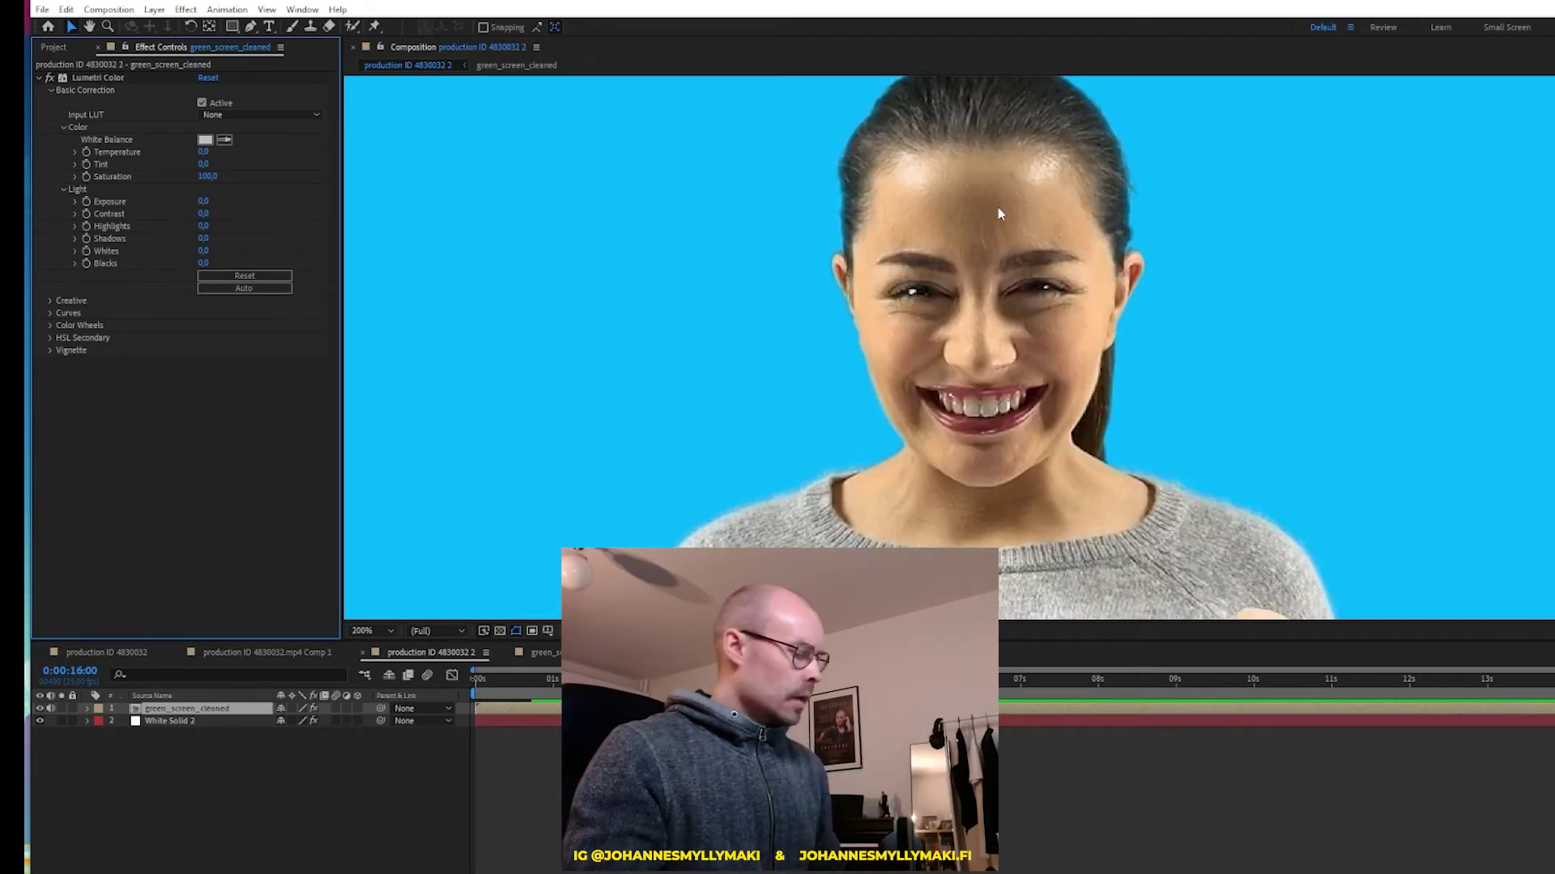
left_click_drag(999, 208, 993, 320)
scroll(992, 321, "up", 1)
scroll(1017, 288, "up", 1)
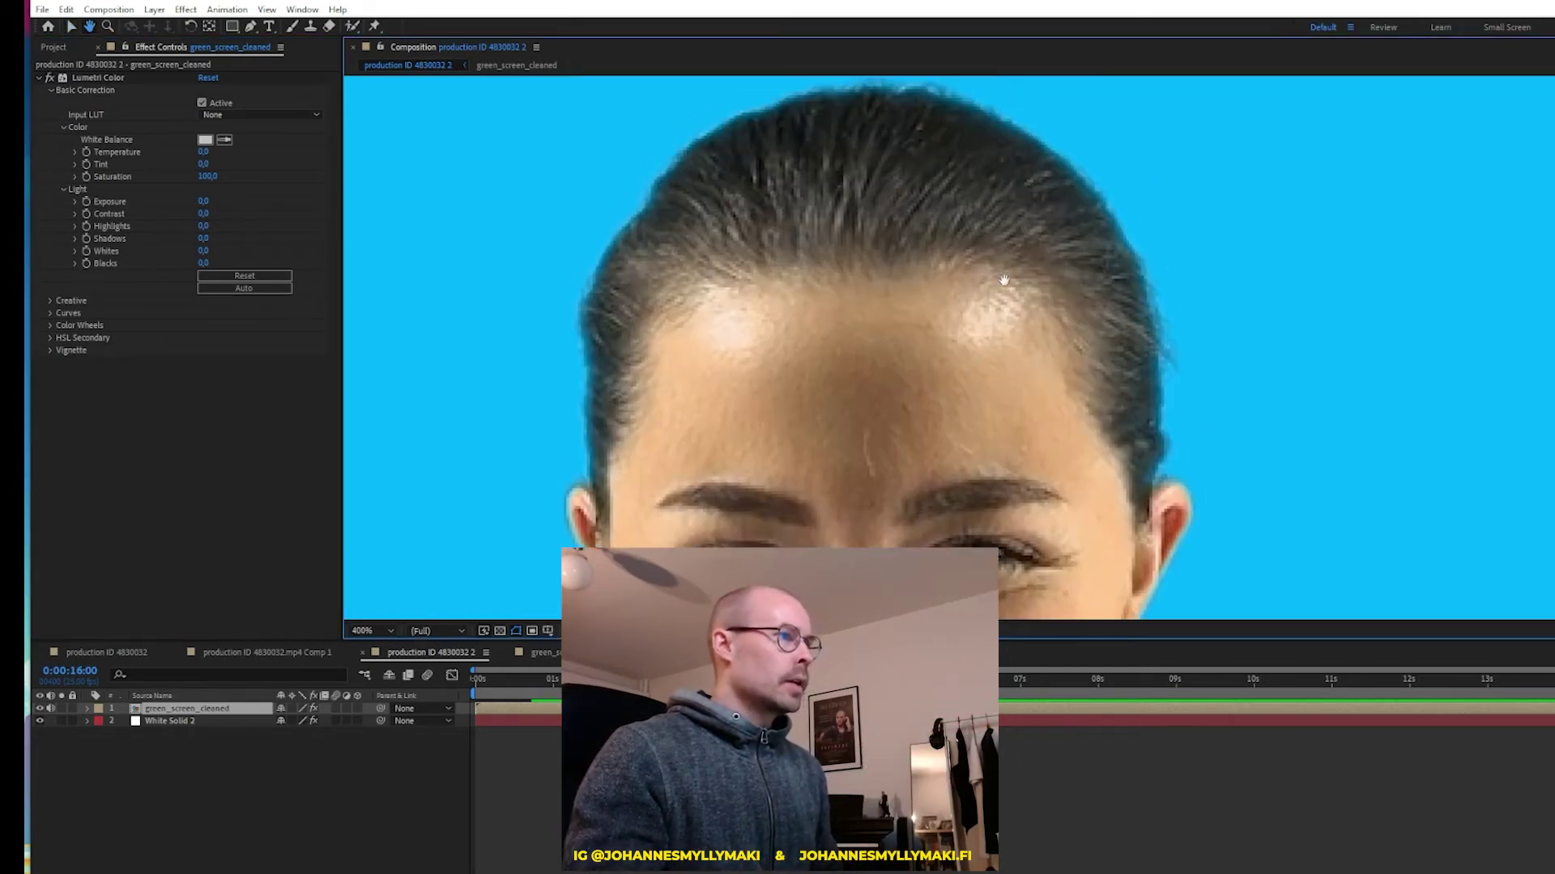
scroll(931, 364, "down", 3)
scroll(931, 364, "left", 3)
scroll(983, 278, "down", 3)
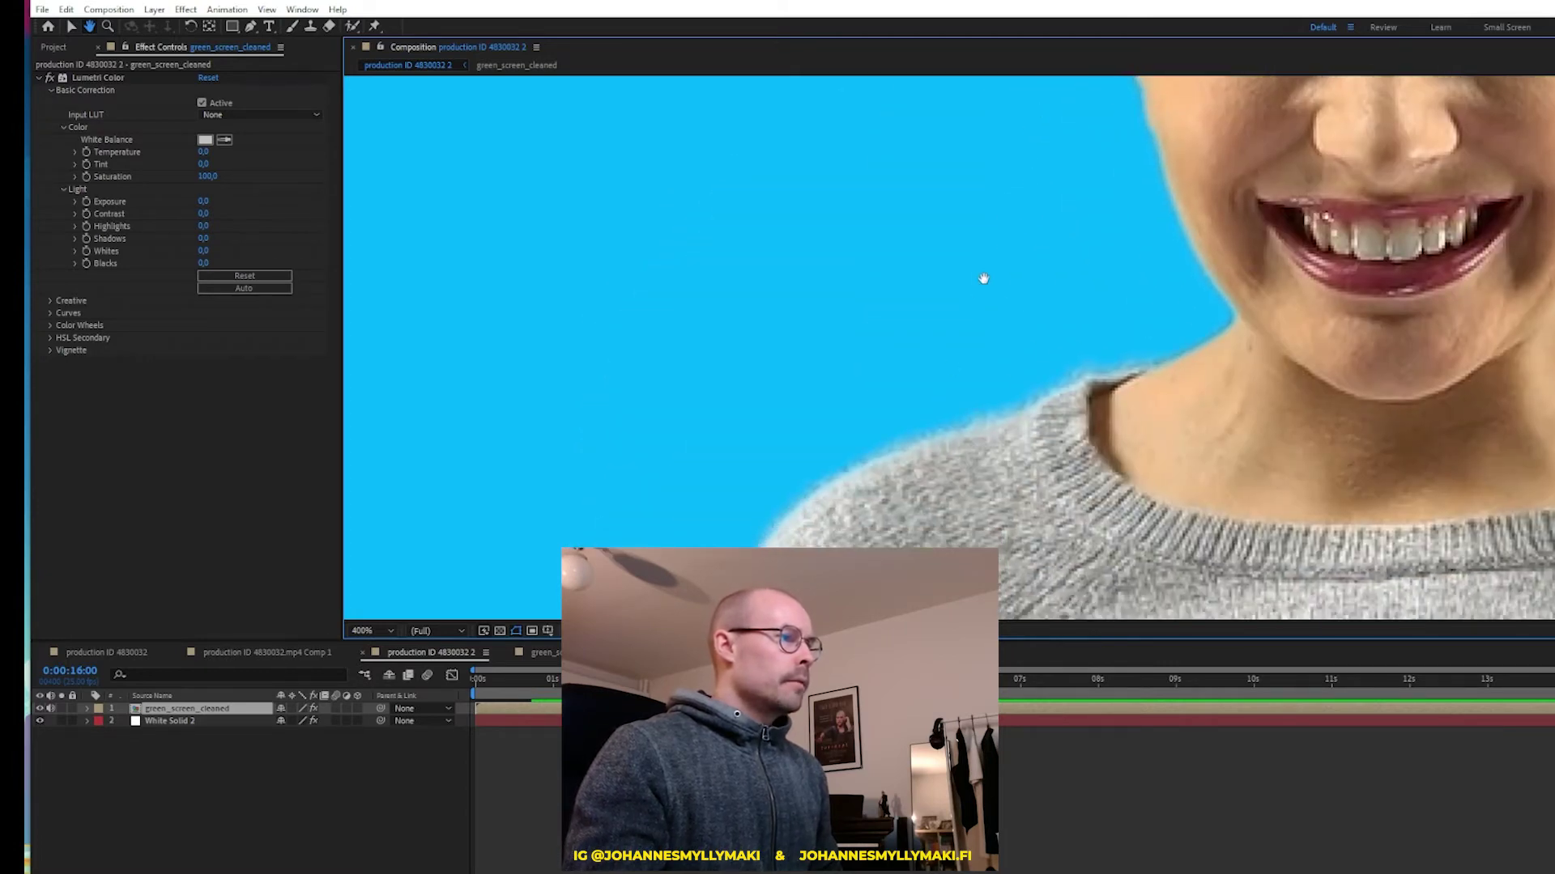
left_click_drag(1450, 318, 751, 233)
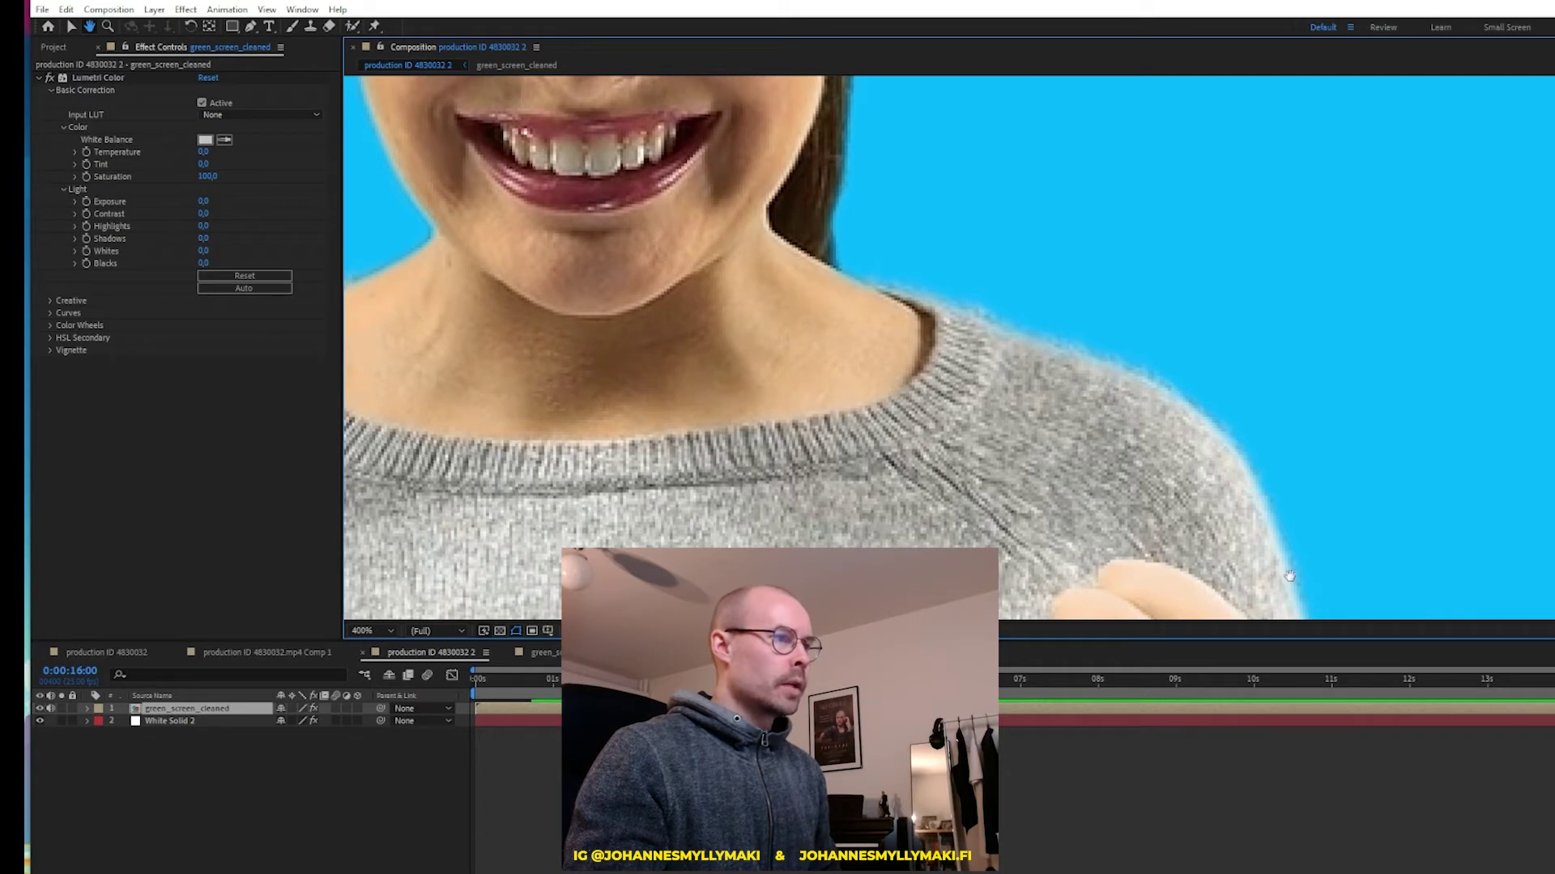
left_click_drag(470, 396, 1106, 333)
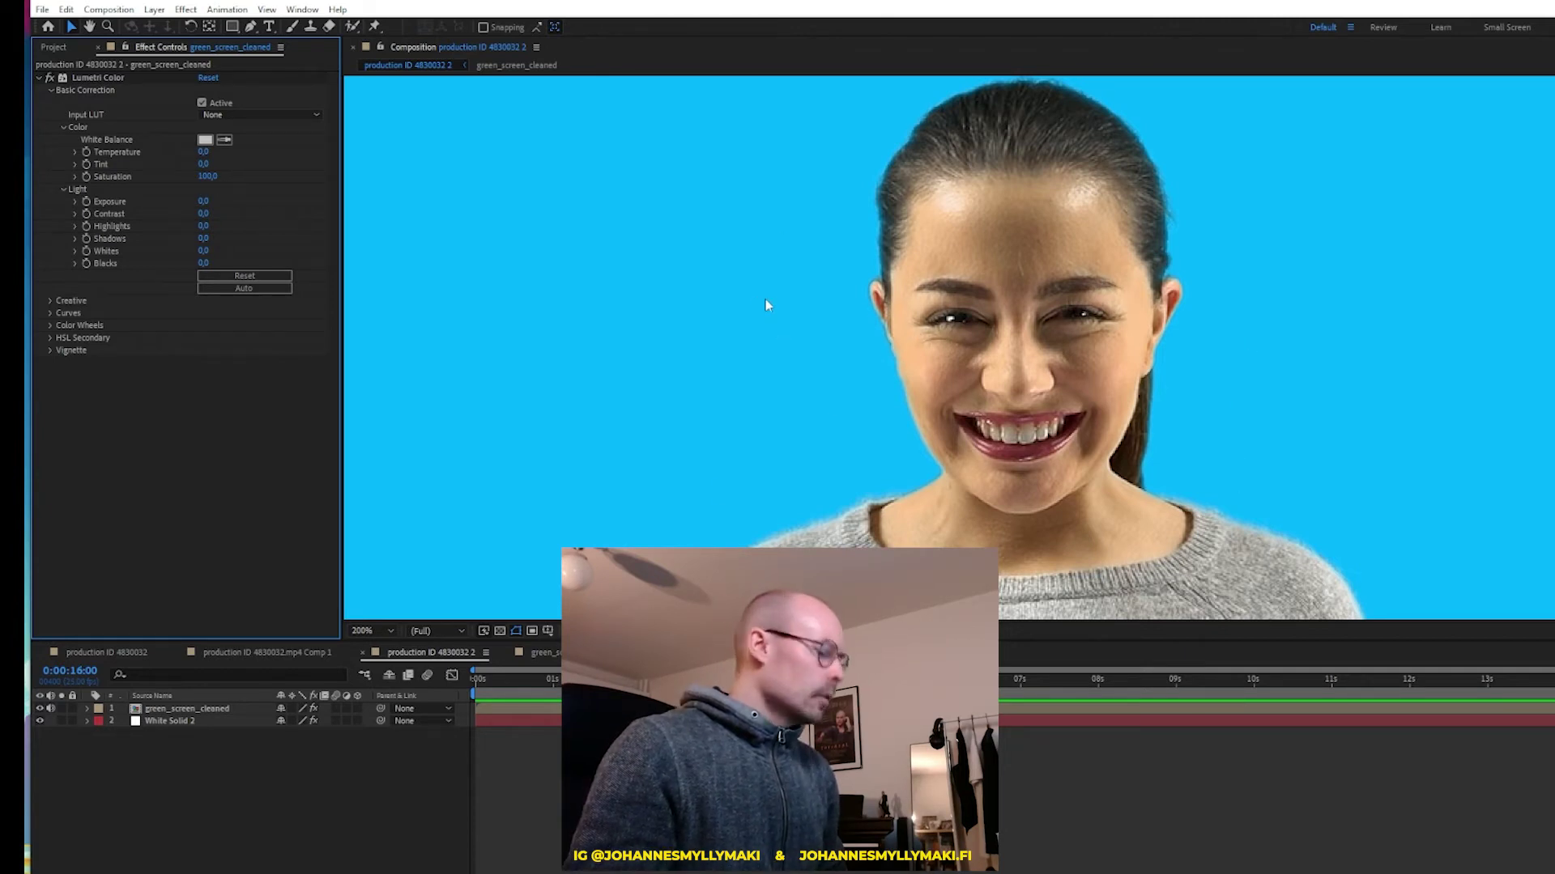
scroll(1042, 347, "down", 4)
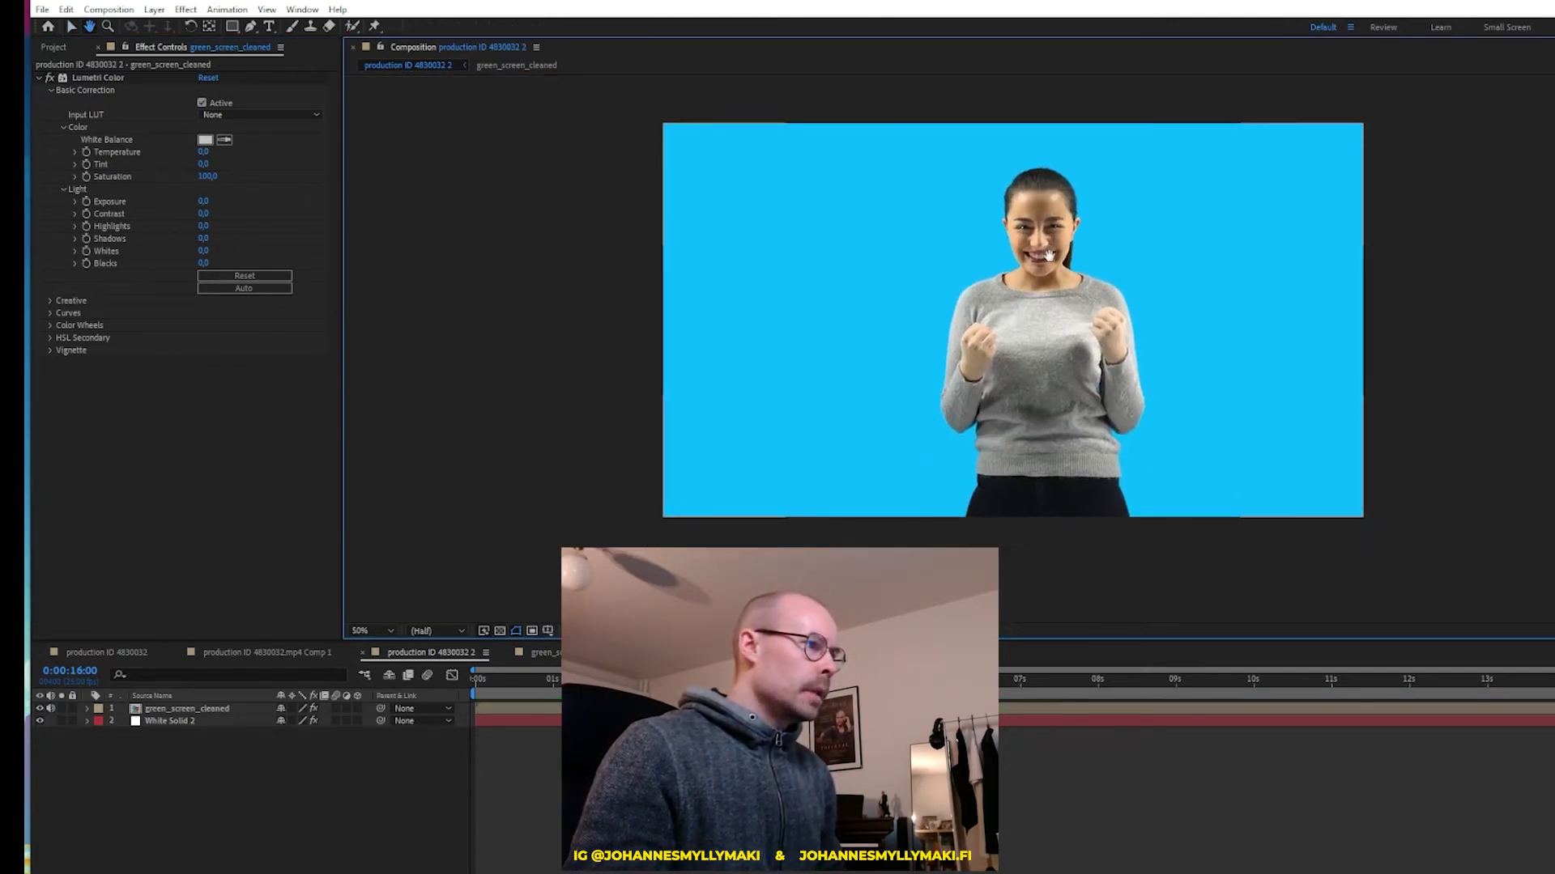
scroll(1037, 359, "up", 2)
left_click_drag(888, 162, 838, 277)
Warm the woman in Lumetri Basic Correction: Temperature about 18, Contrast 8, Highlights and Shadows around -4
key("v")
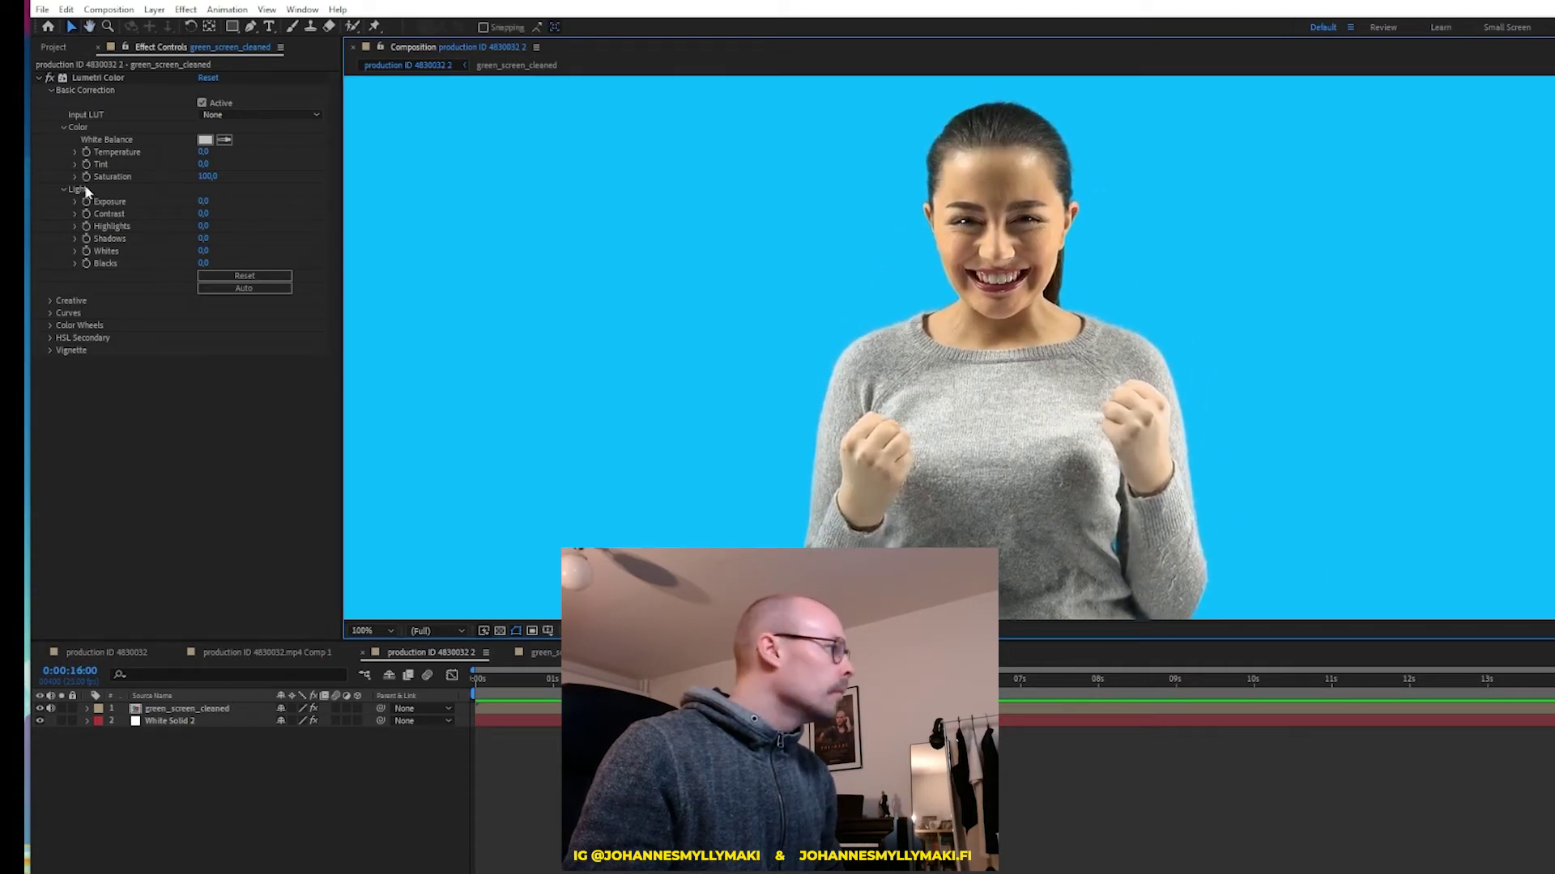
left_click(204, 151)
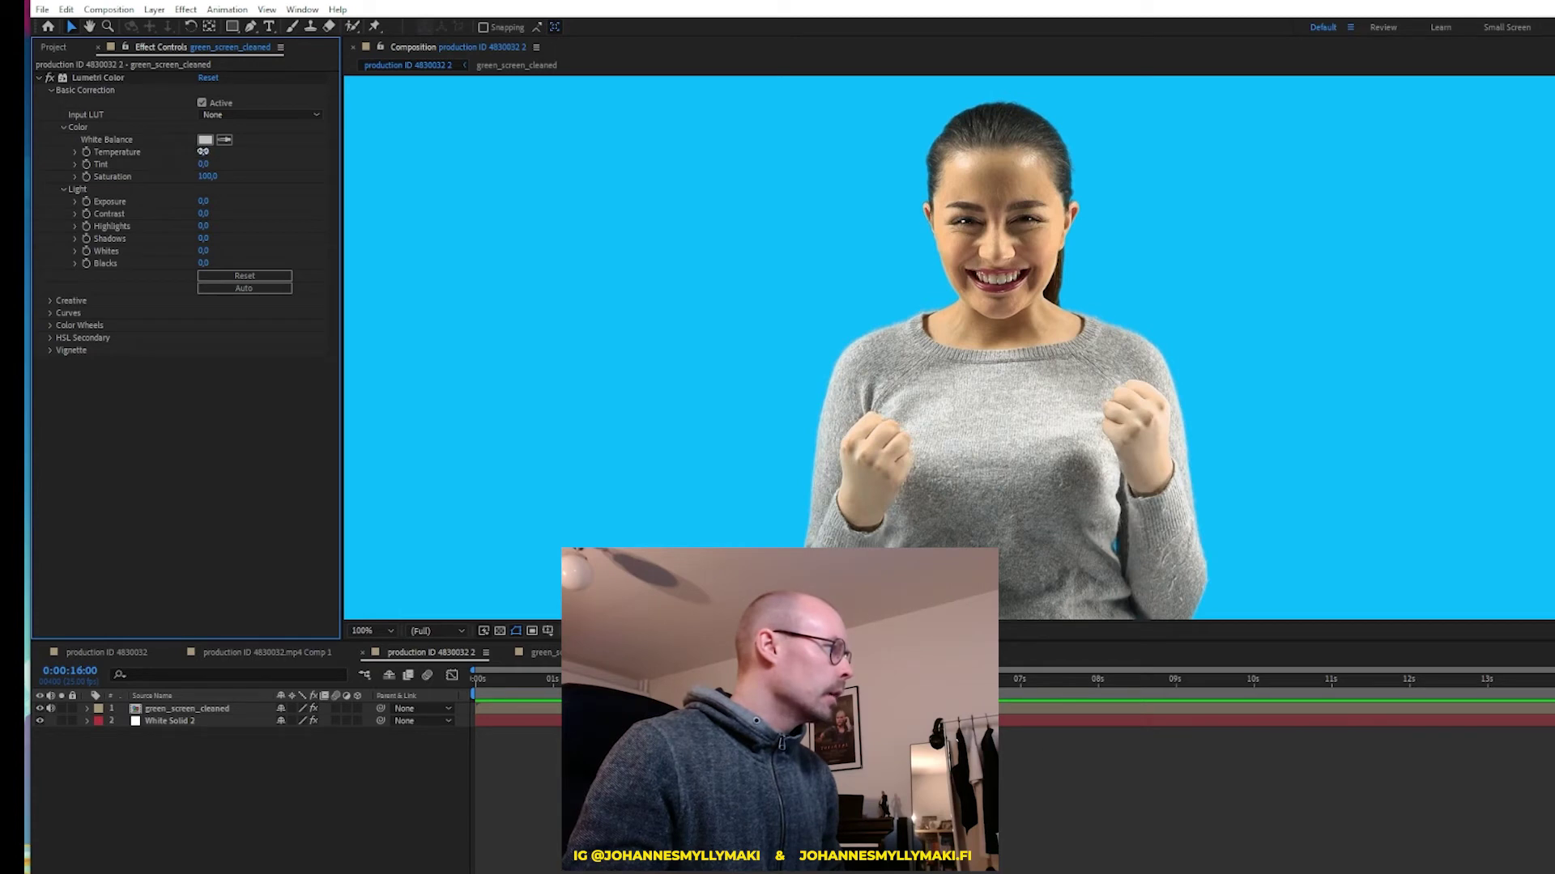
left_click_drag(202, 151, 183, 153)
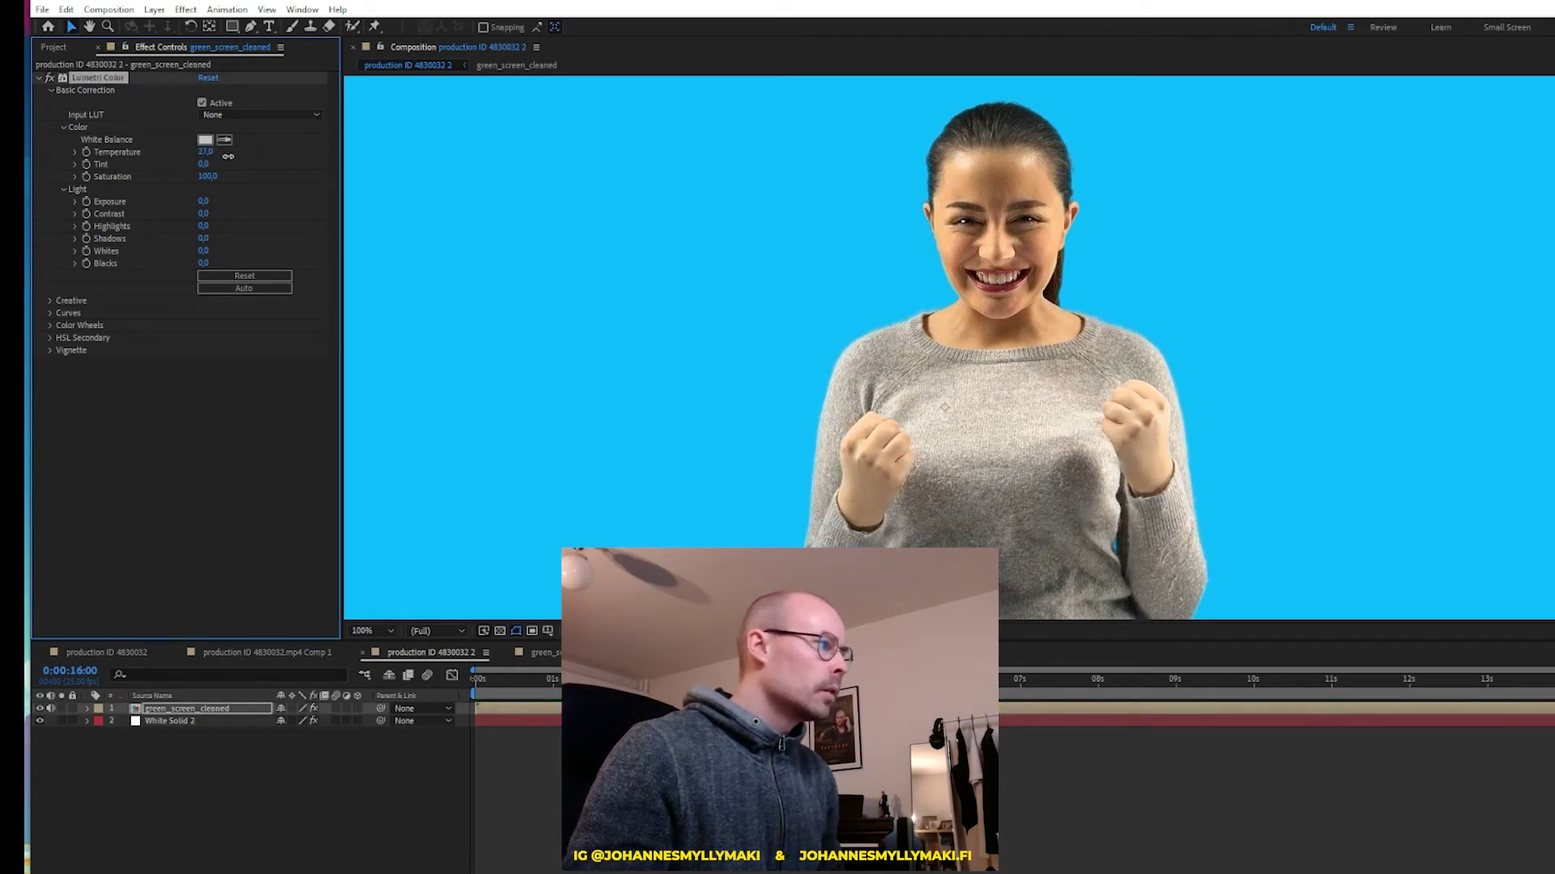
left_click_drag(229, 156, 225, 155)
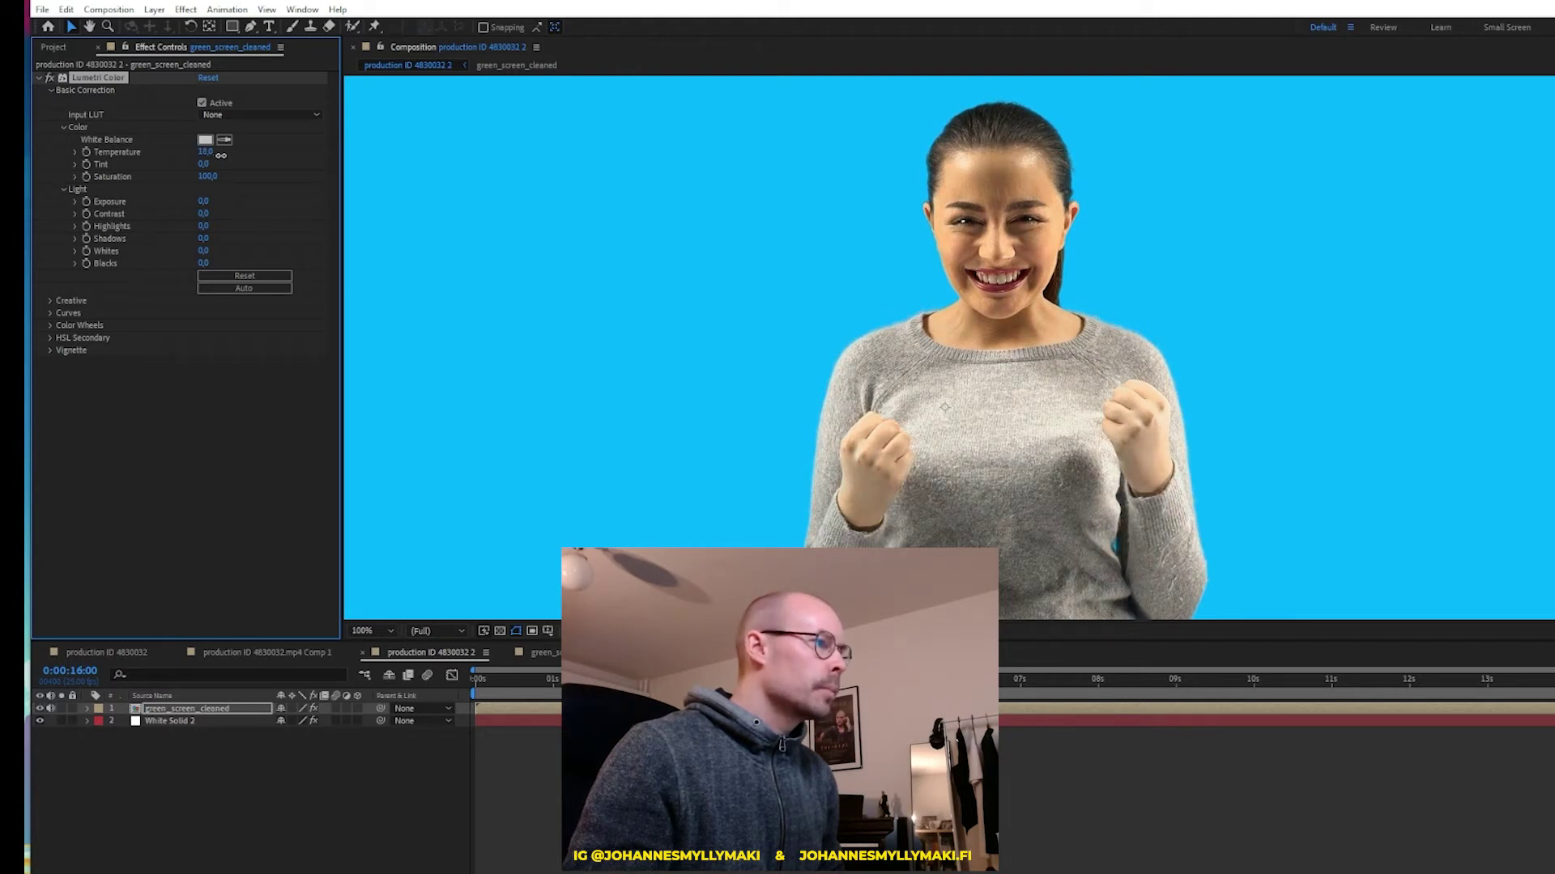
left_click_drag(203, 213, 206, 233)
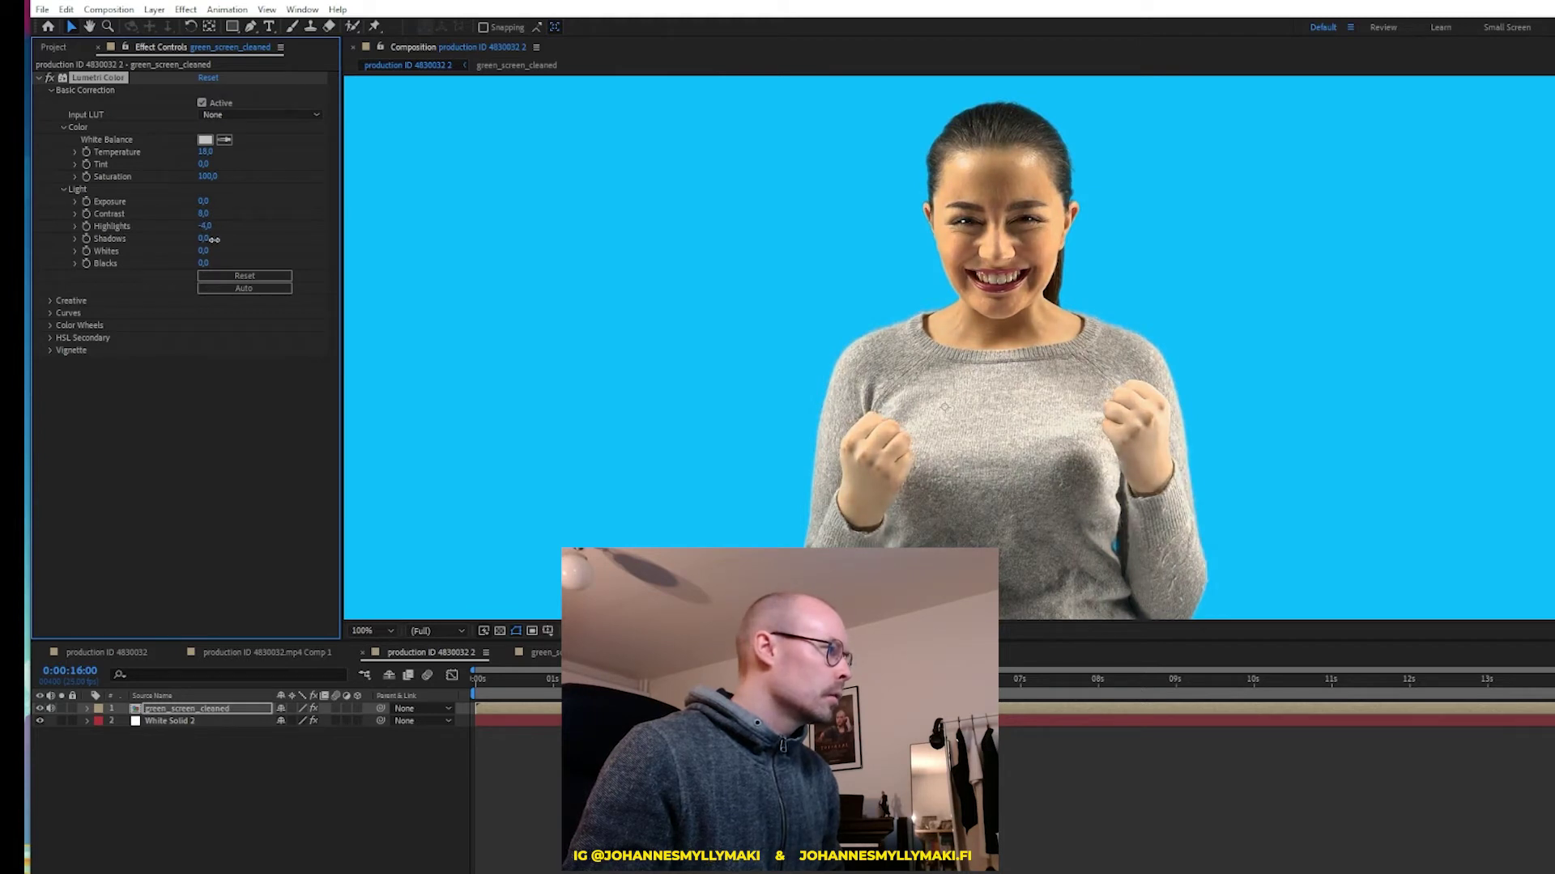
left_click_drag(208, 239, 217, 250)
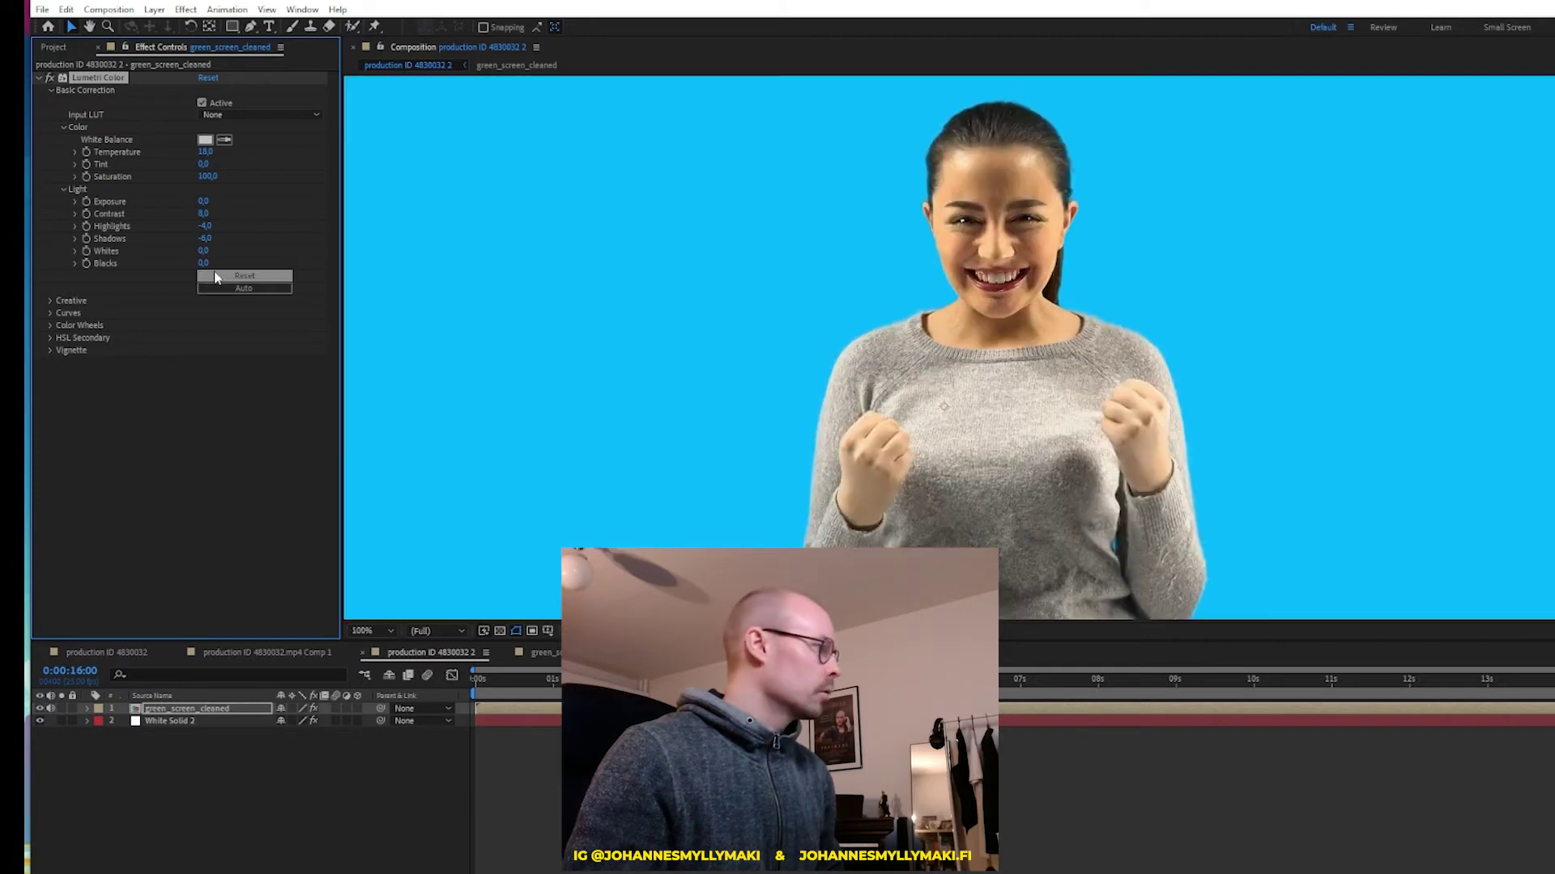
Expand the Lumetri Curves section and switch the RGB Curve to the green channel
left_click(50, 314)
scroll(83, 318, "down", 4)
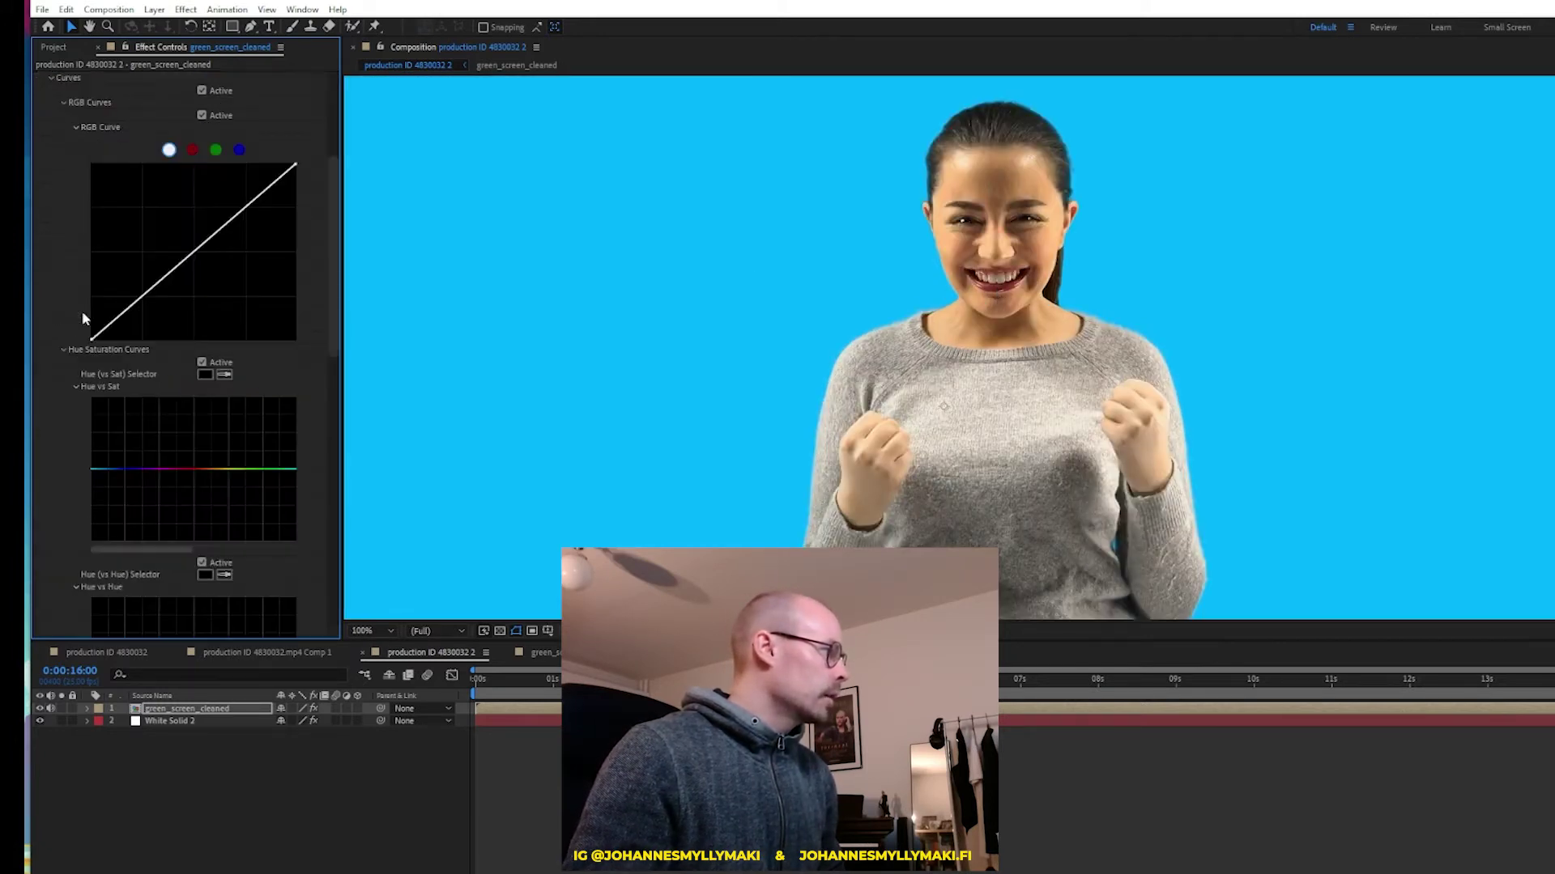
left_click(217, 150)
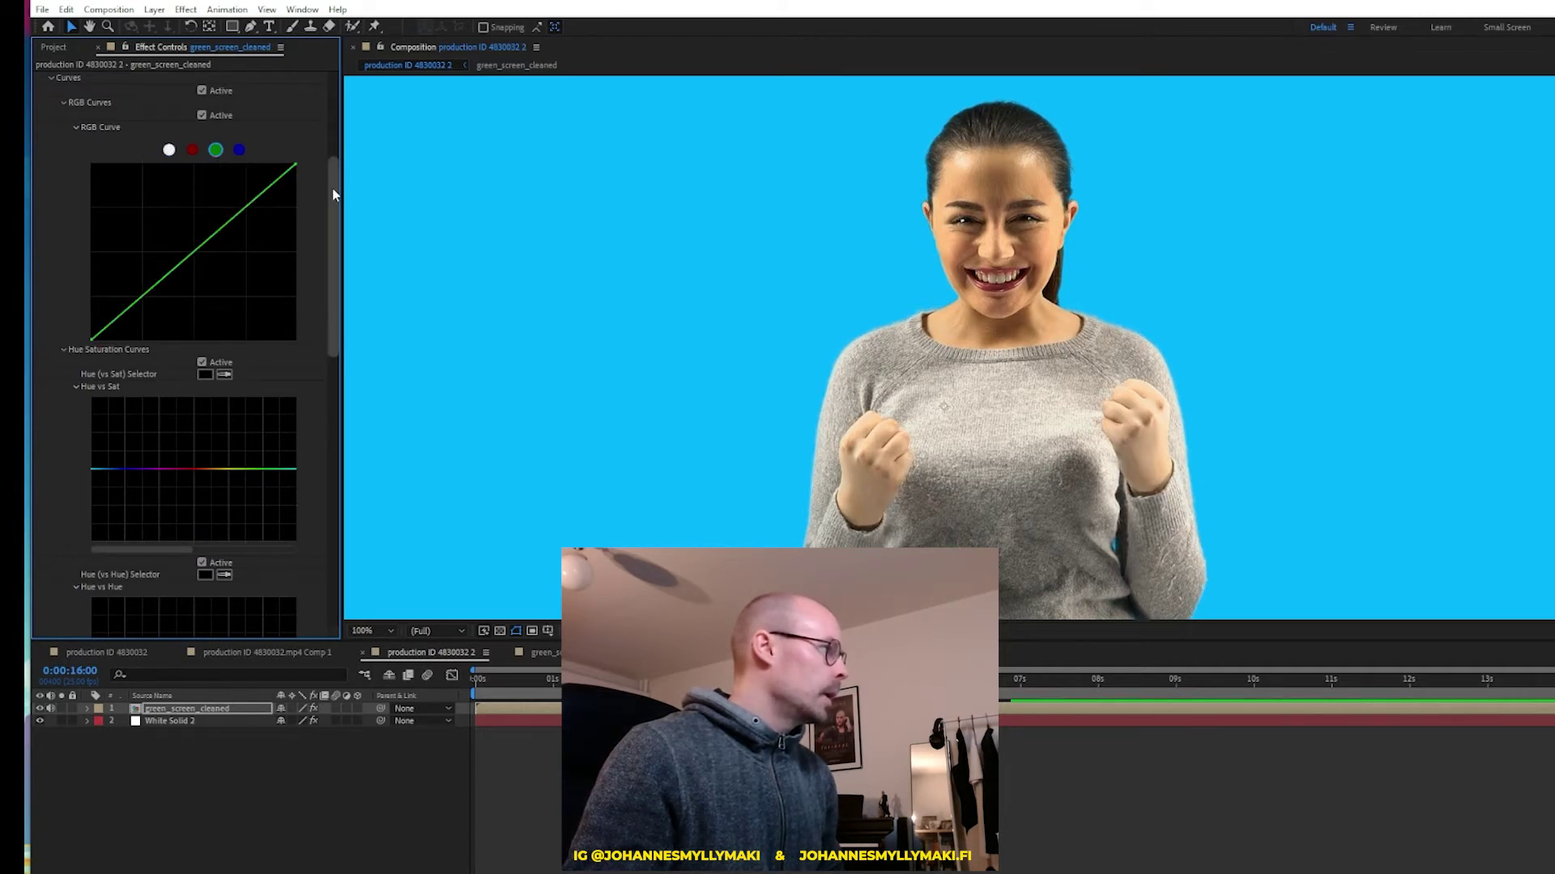
scroll(332, 149, "up", 3)
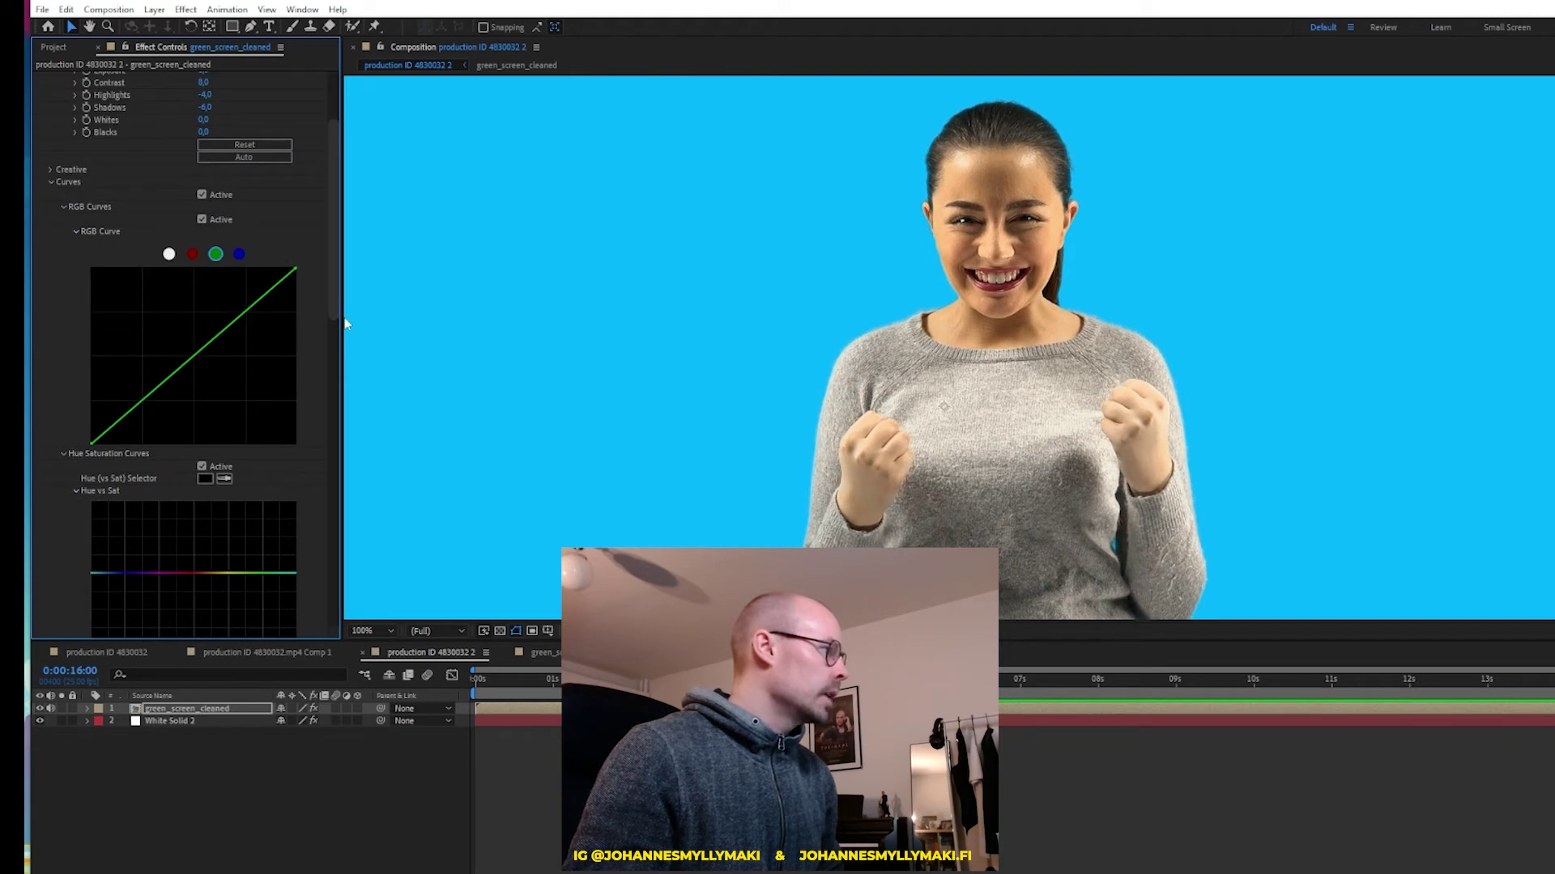
scroll(337, 243, "down", 2)
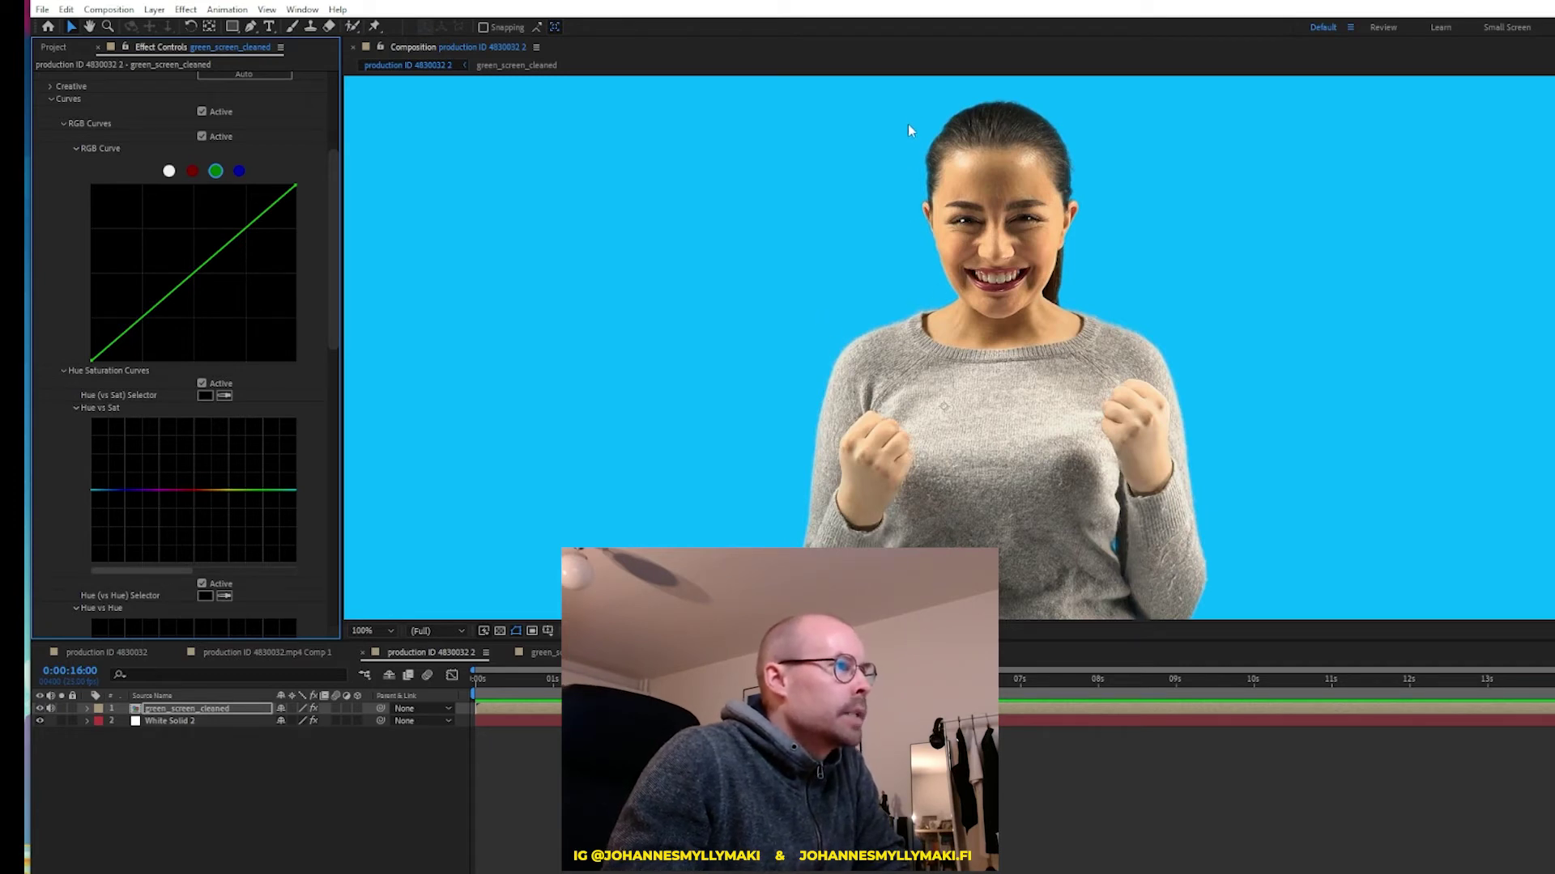
Add a control point mid-way on the green curve and nudge it slightly up along the diagonal
left_click(214, 261)
left_click_drag(215, 264, 217, 264)
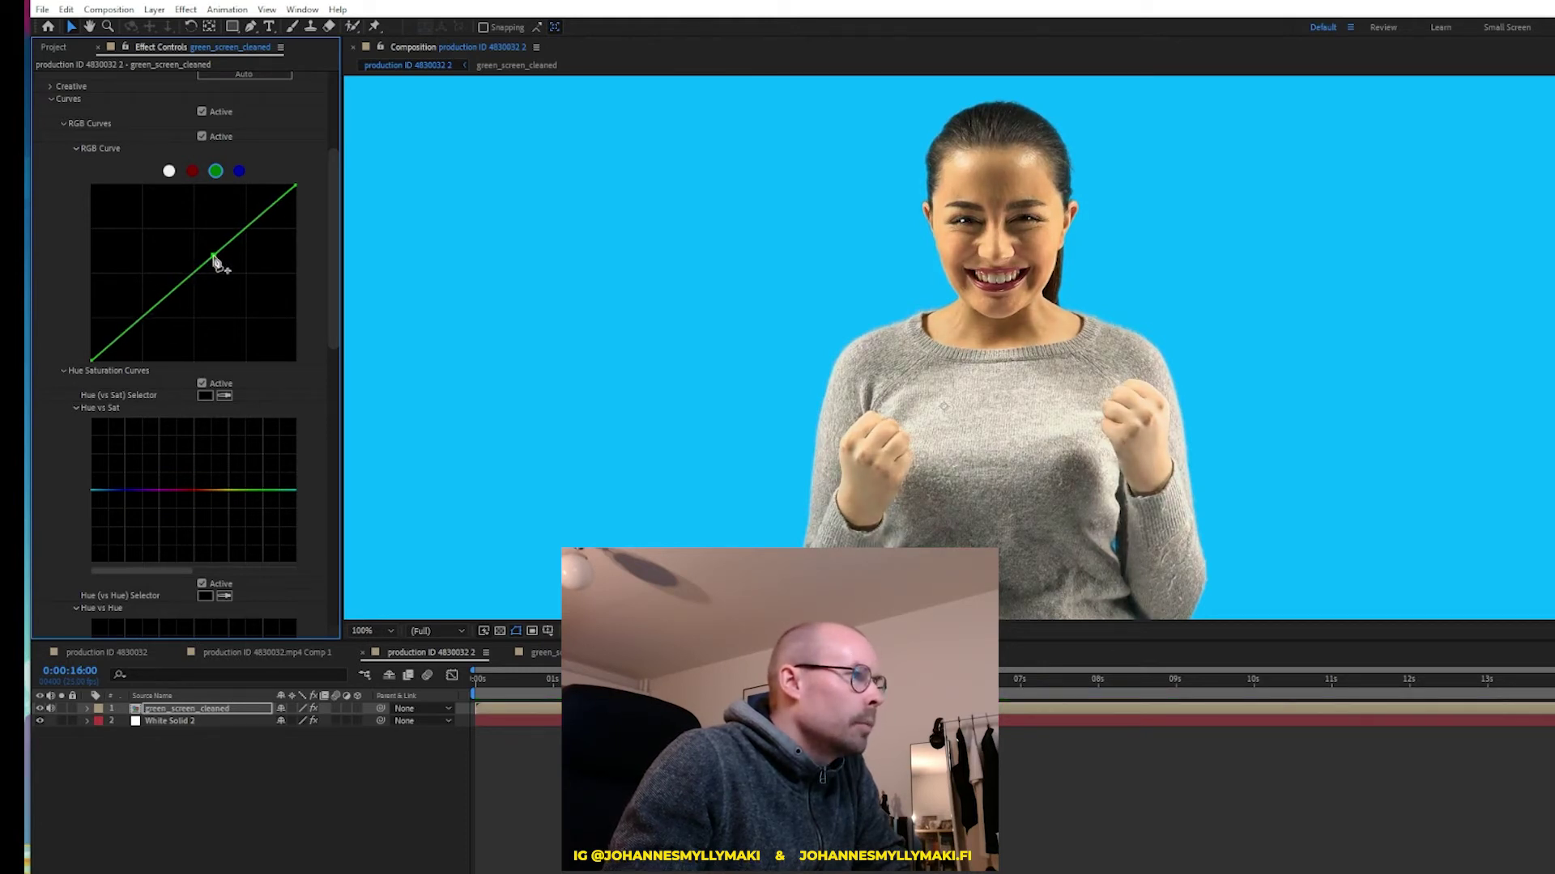
left_click_drag(217, 264, 225, 256)
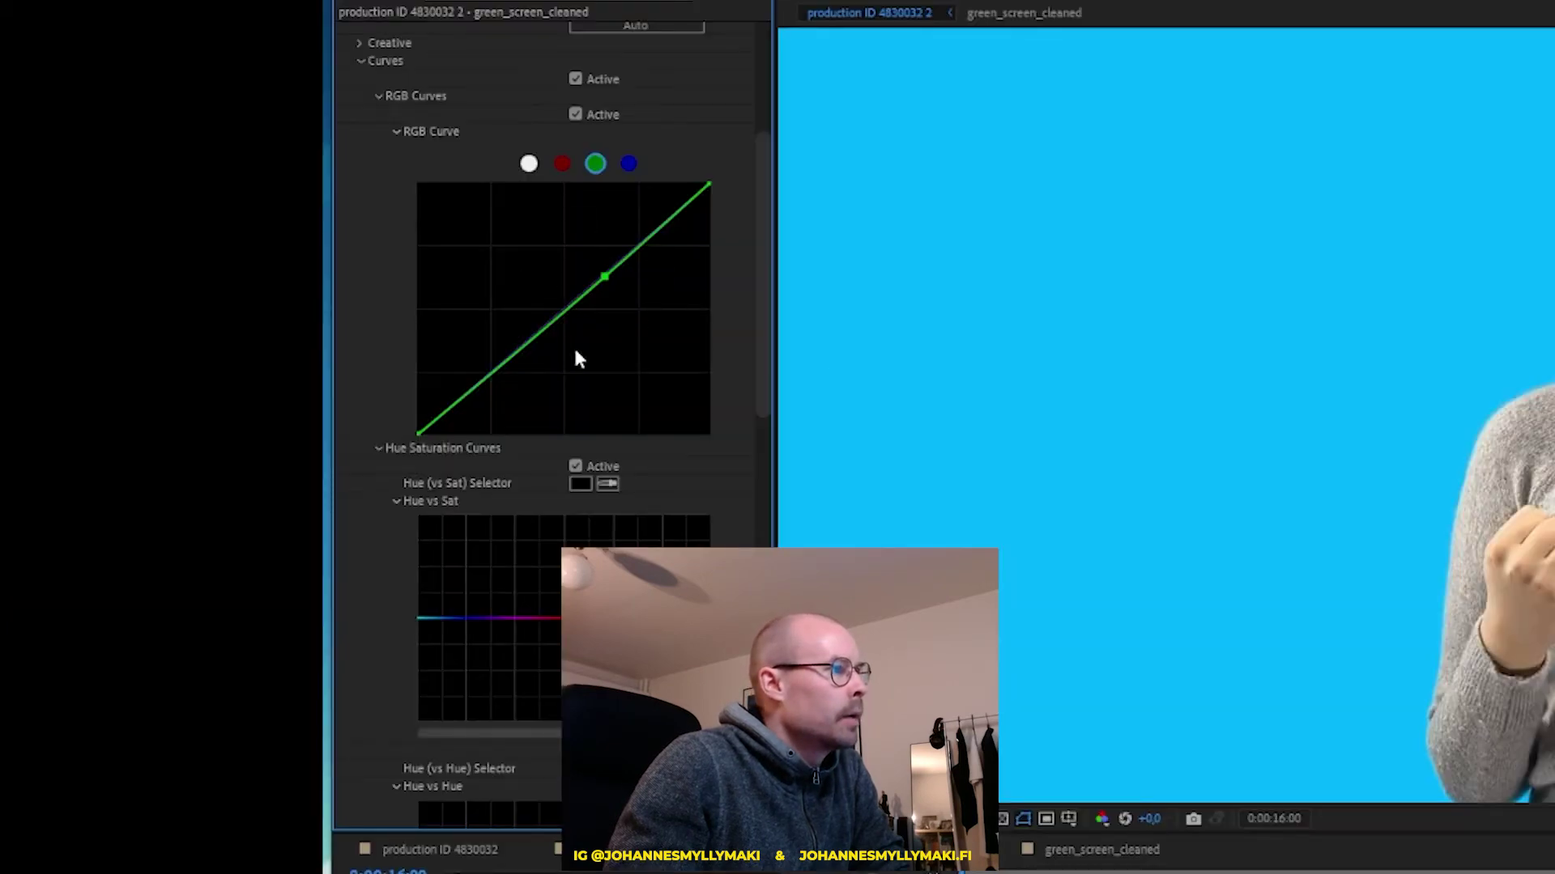
scroll(365, 126, "up", 5)
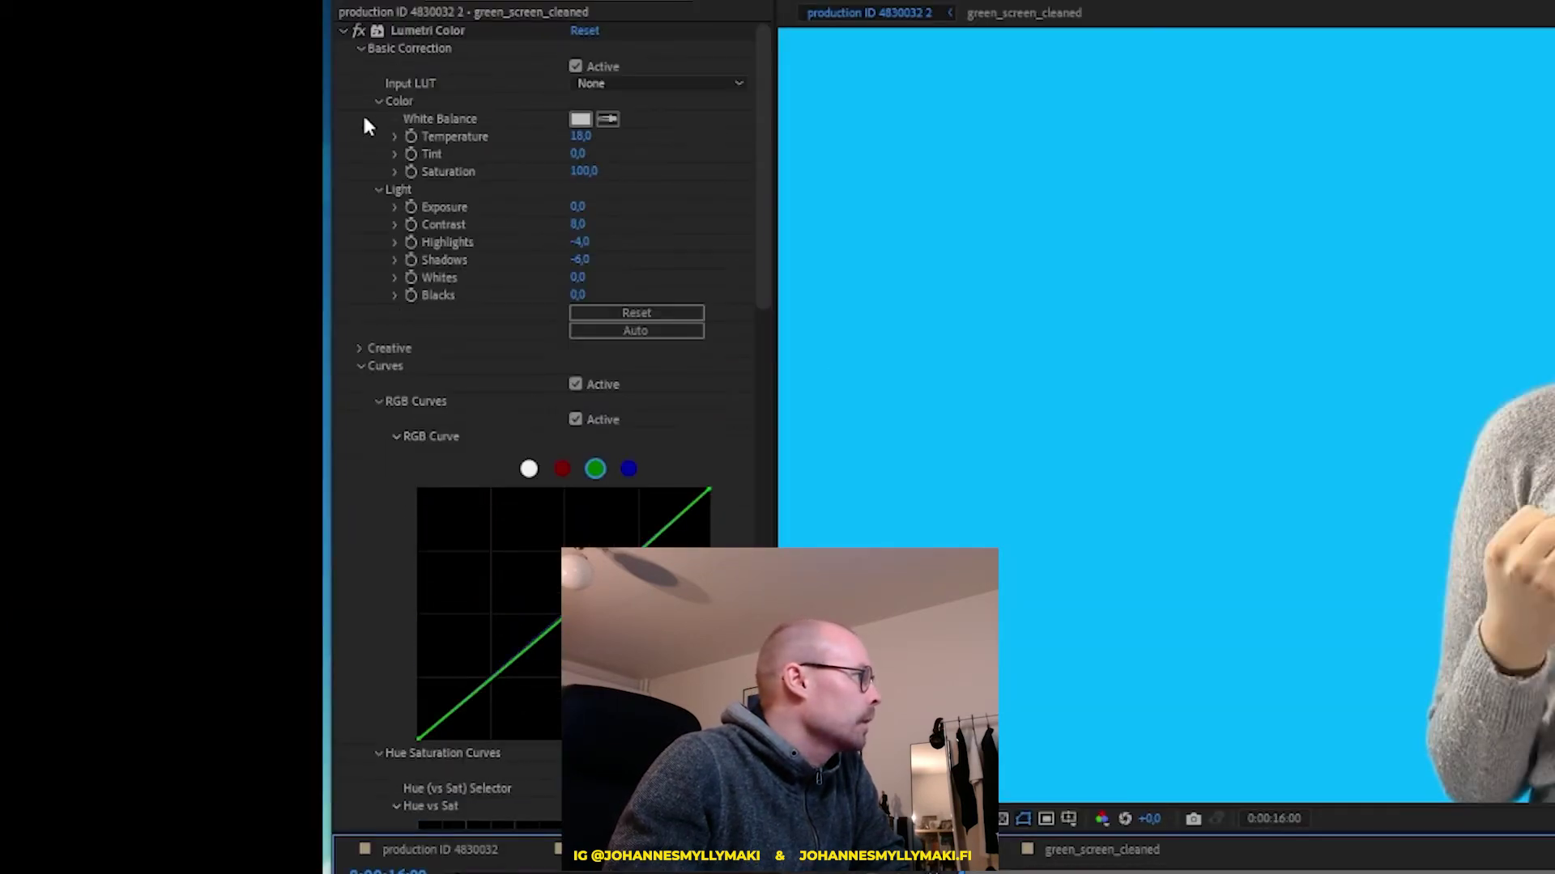
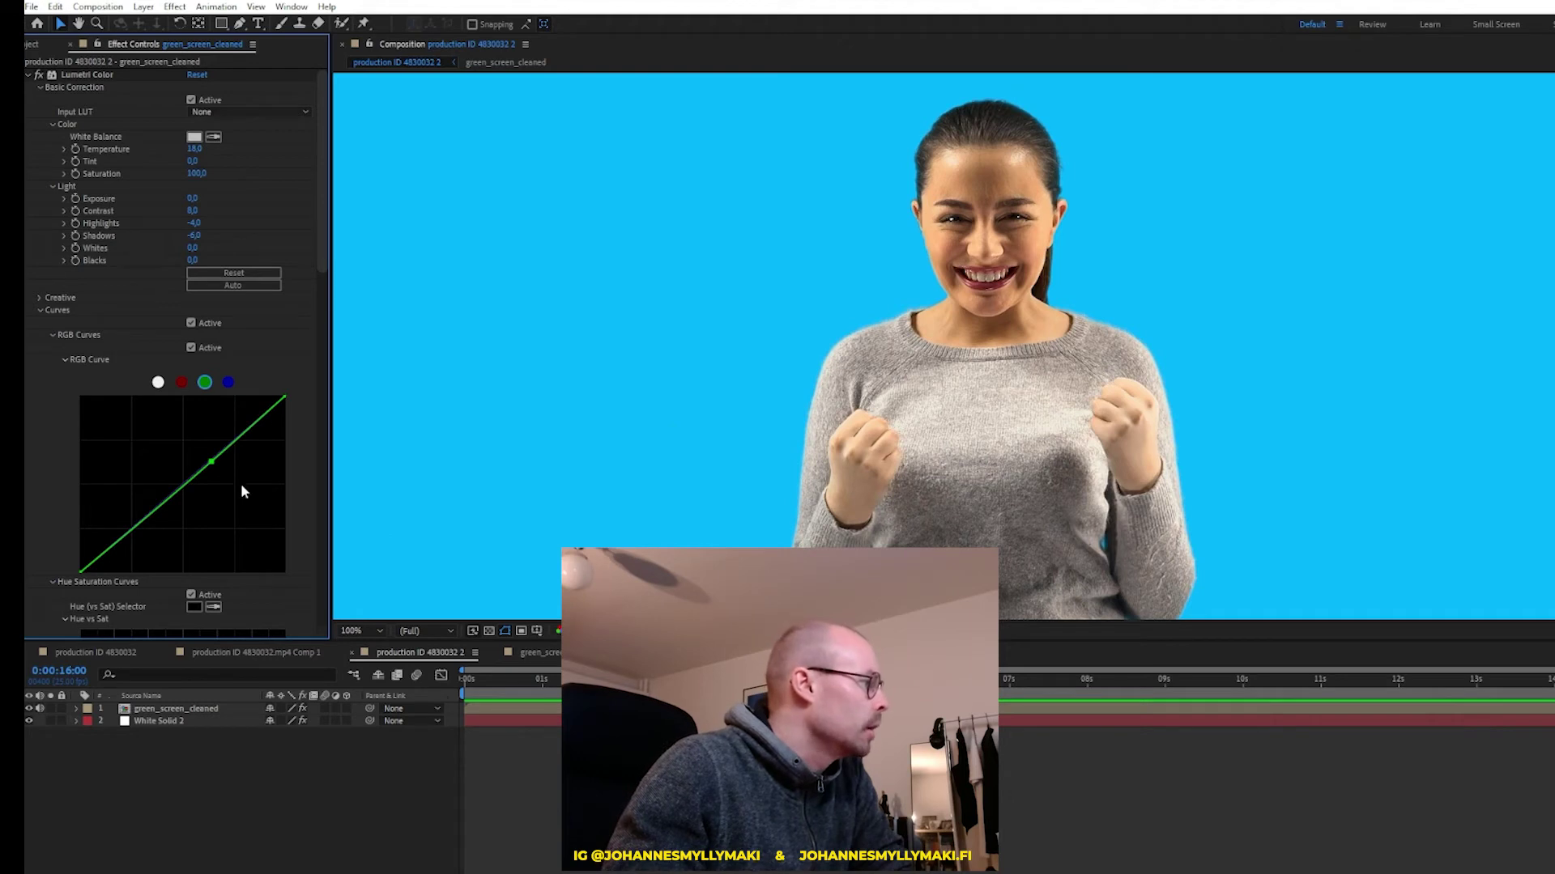
Add a point on the RGB curve, compare Lumetri Color off and on, and expand Creative
left_click(210, 462)
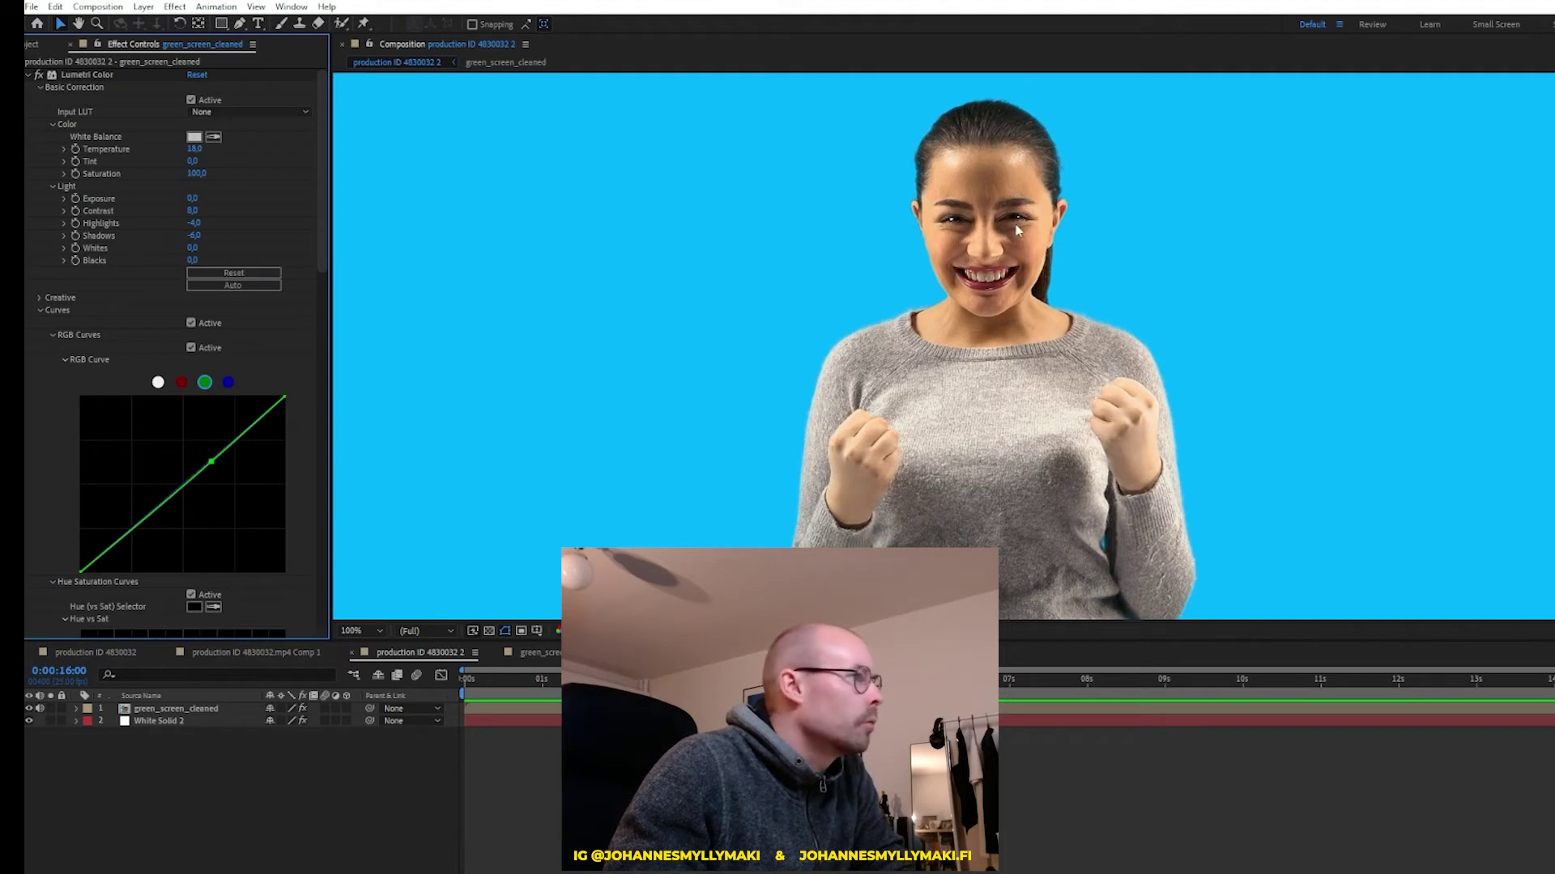
left_click(38, 74)
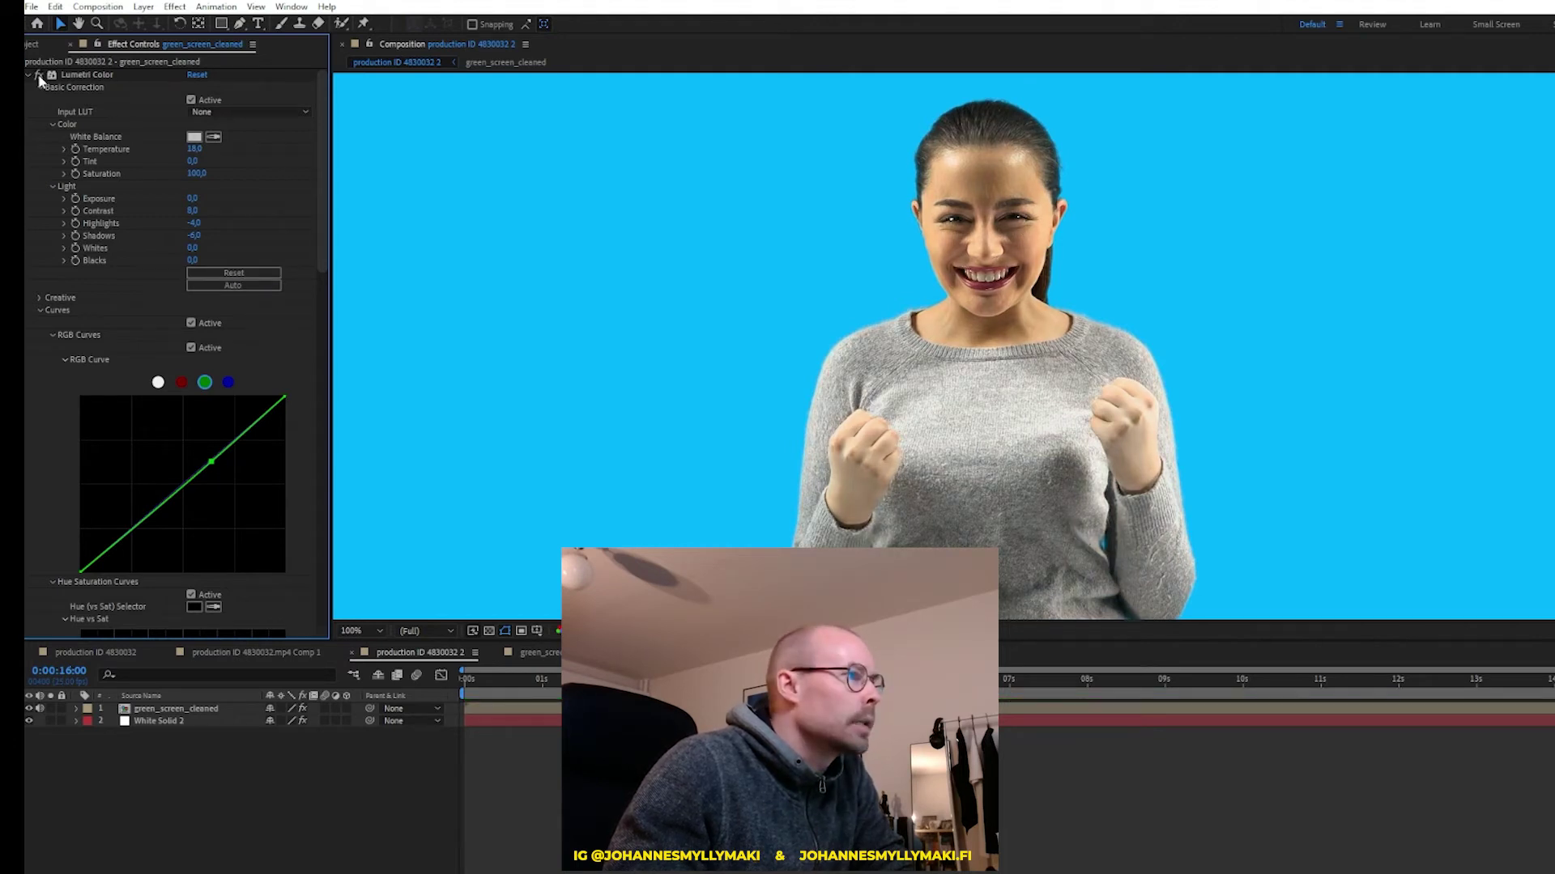
left_click(38, 74)
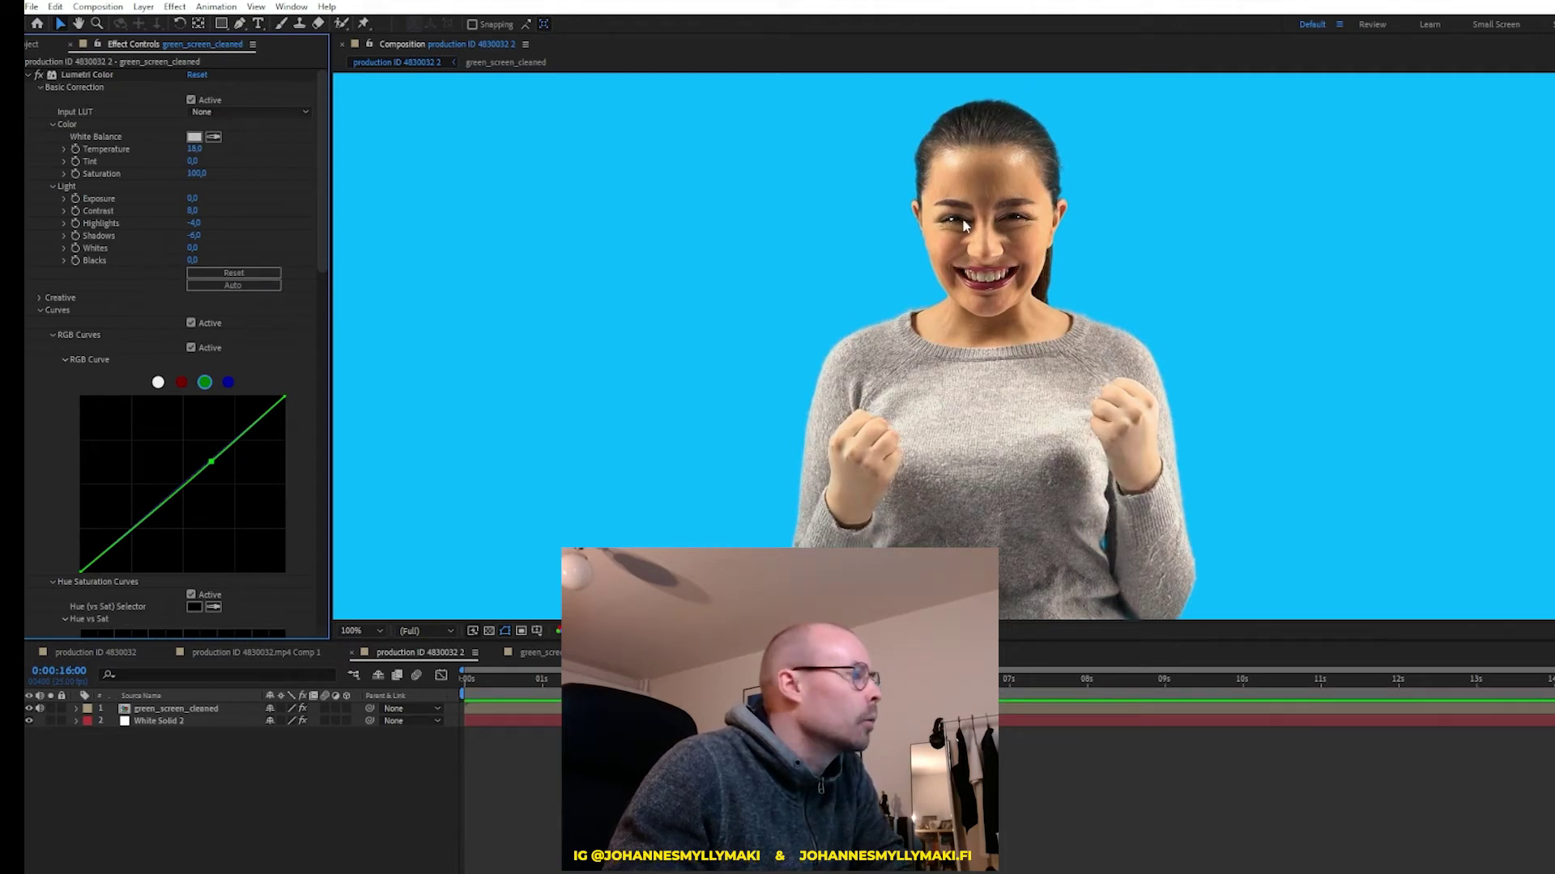
left_click(40, 310)
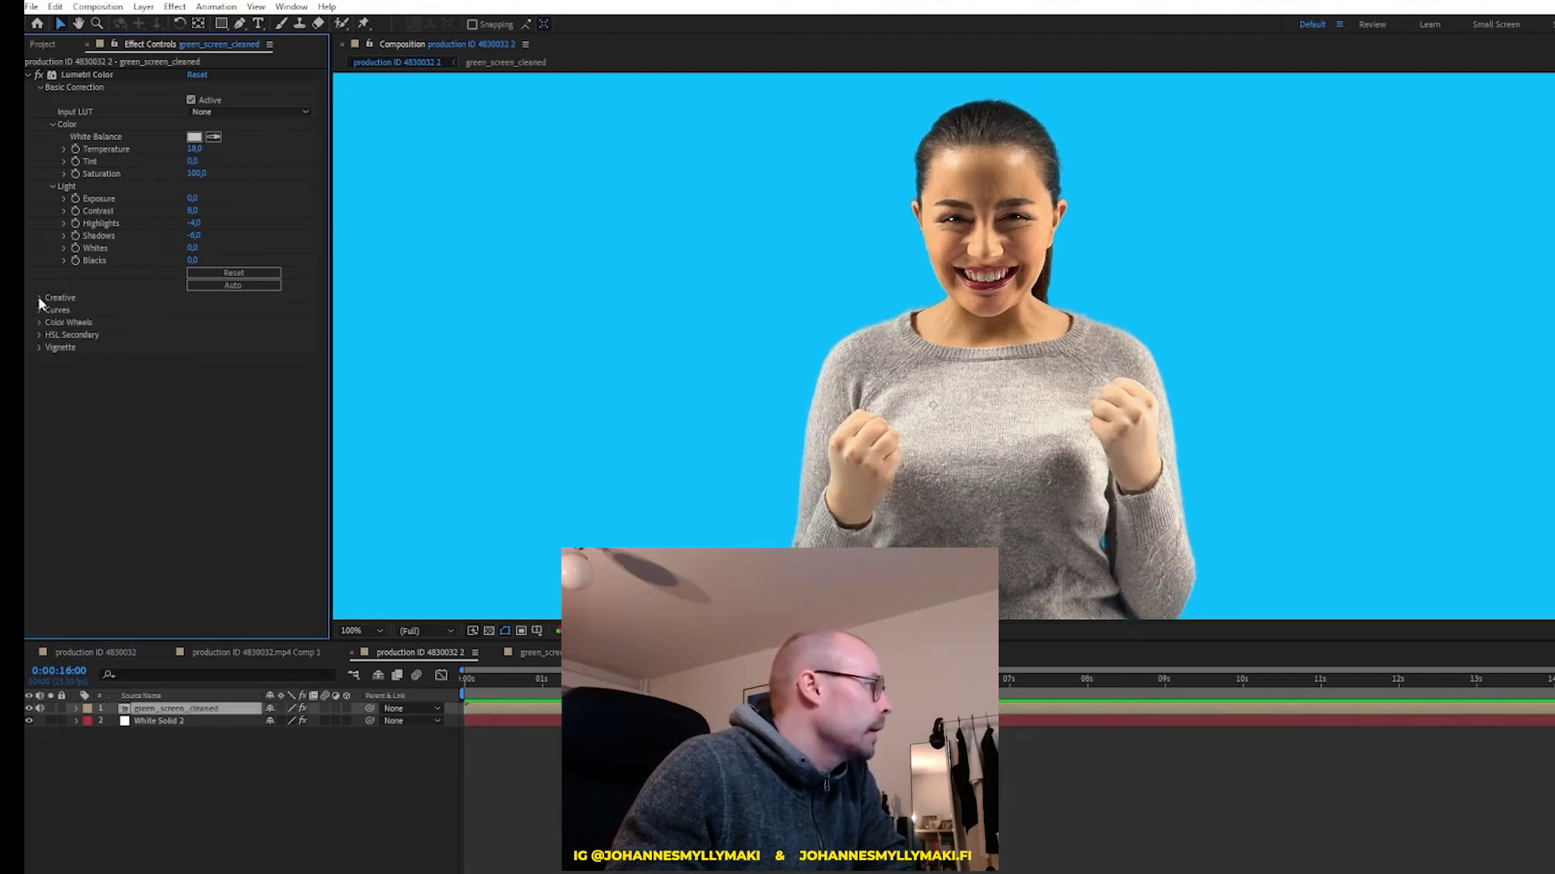
left_click(39, 298)
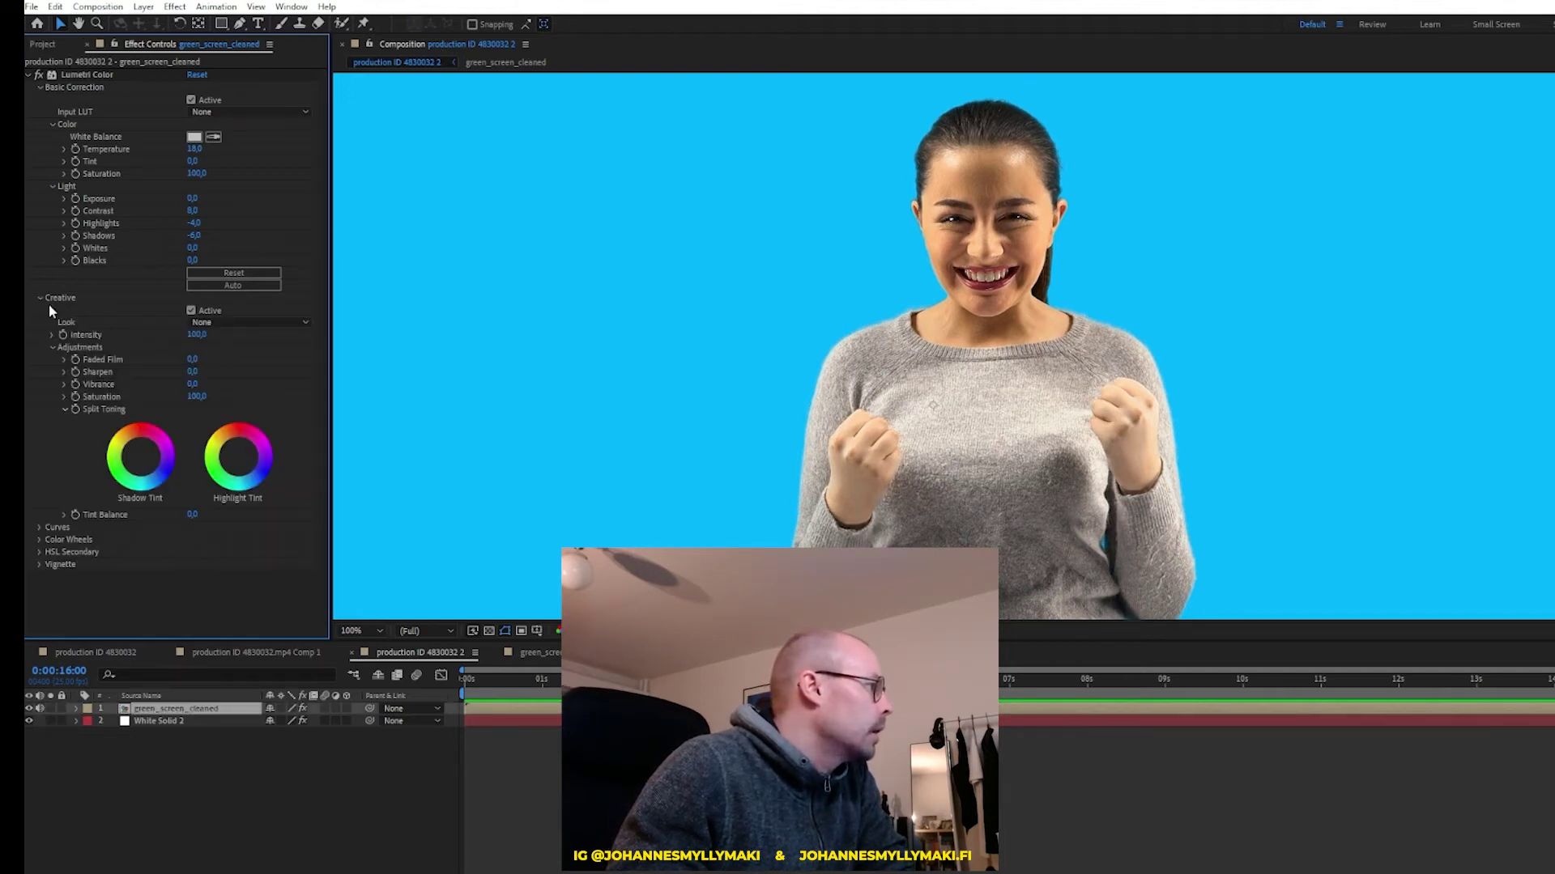
Set Lumetri Sharpen to 3, try 5, then settle back on 3
left_click(194, 372)
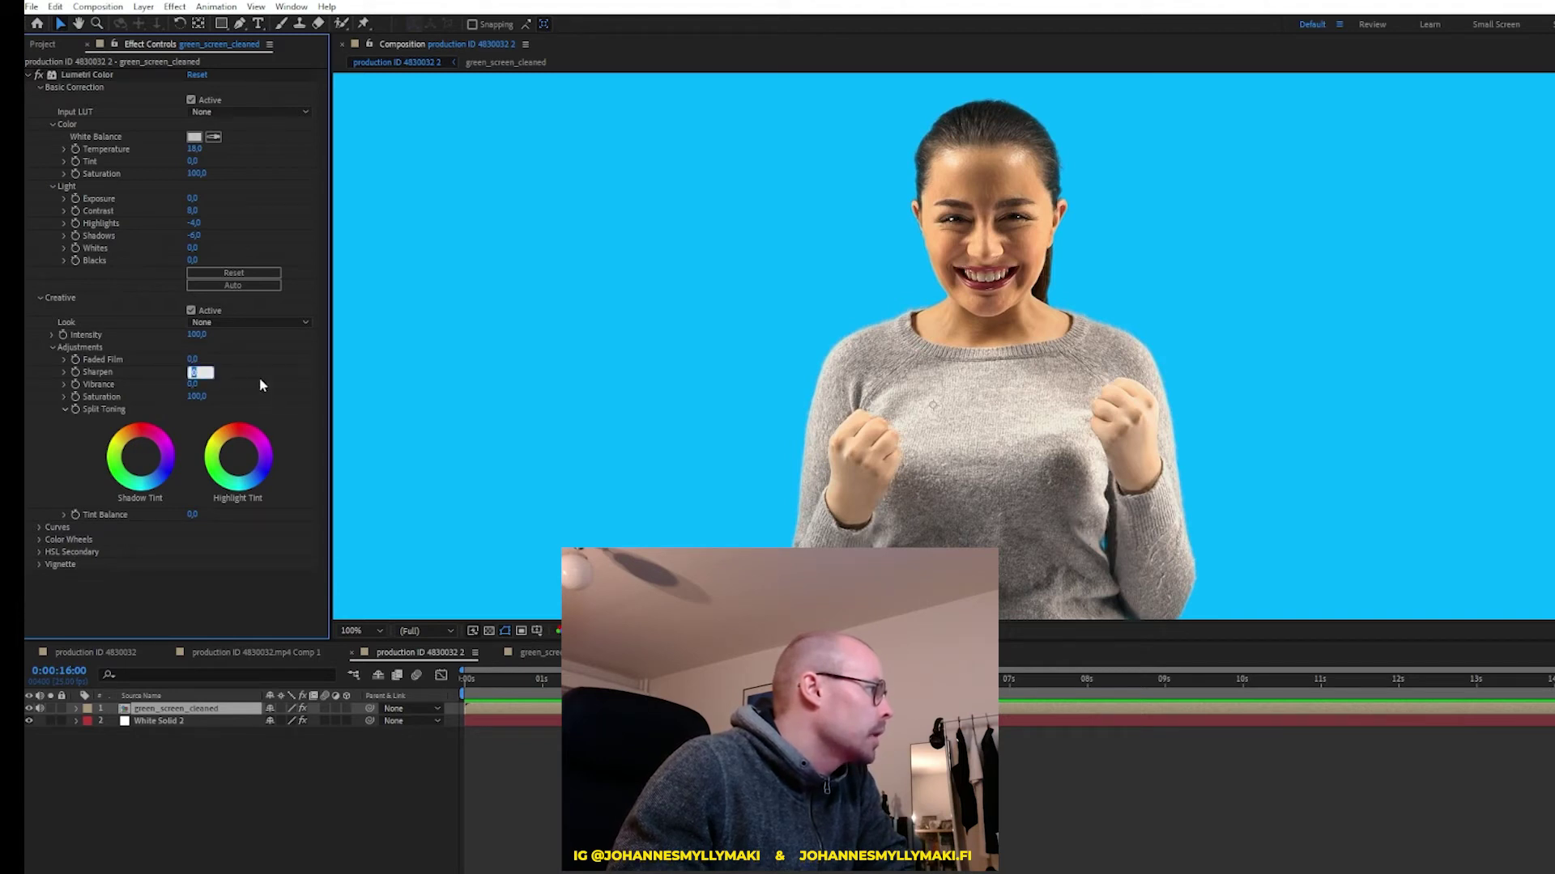
key("Return")
scroll(1040, 194, "up", 2)
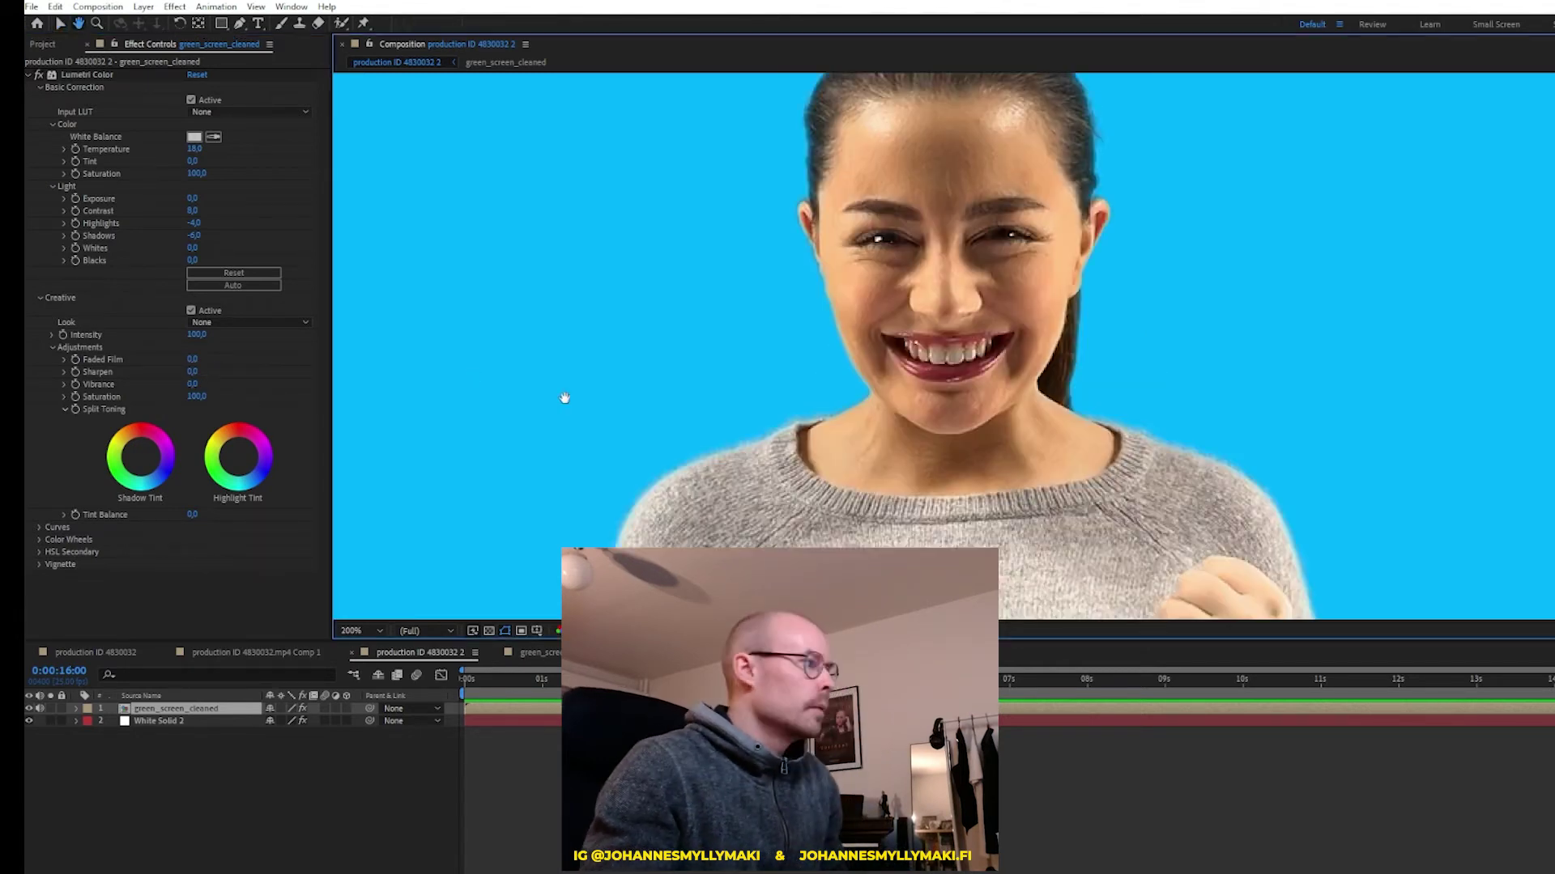
left_click(195, 371)
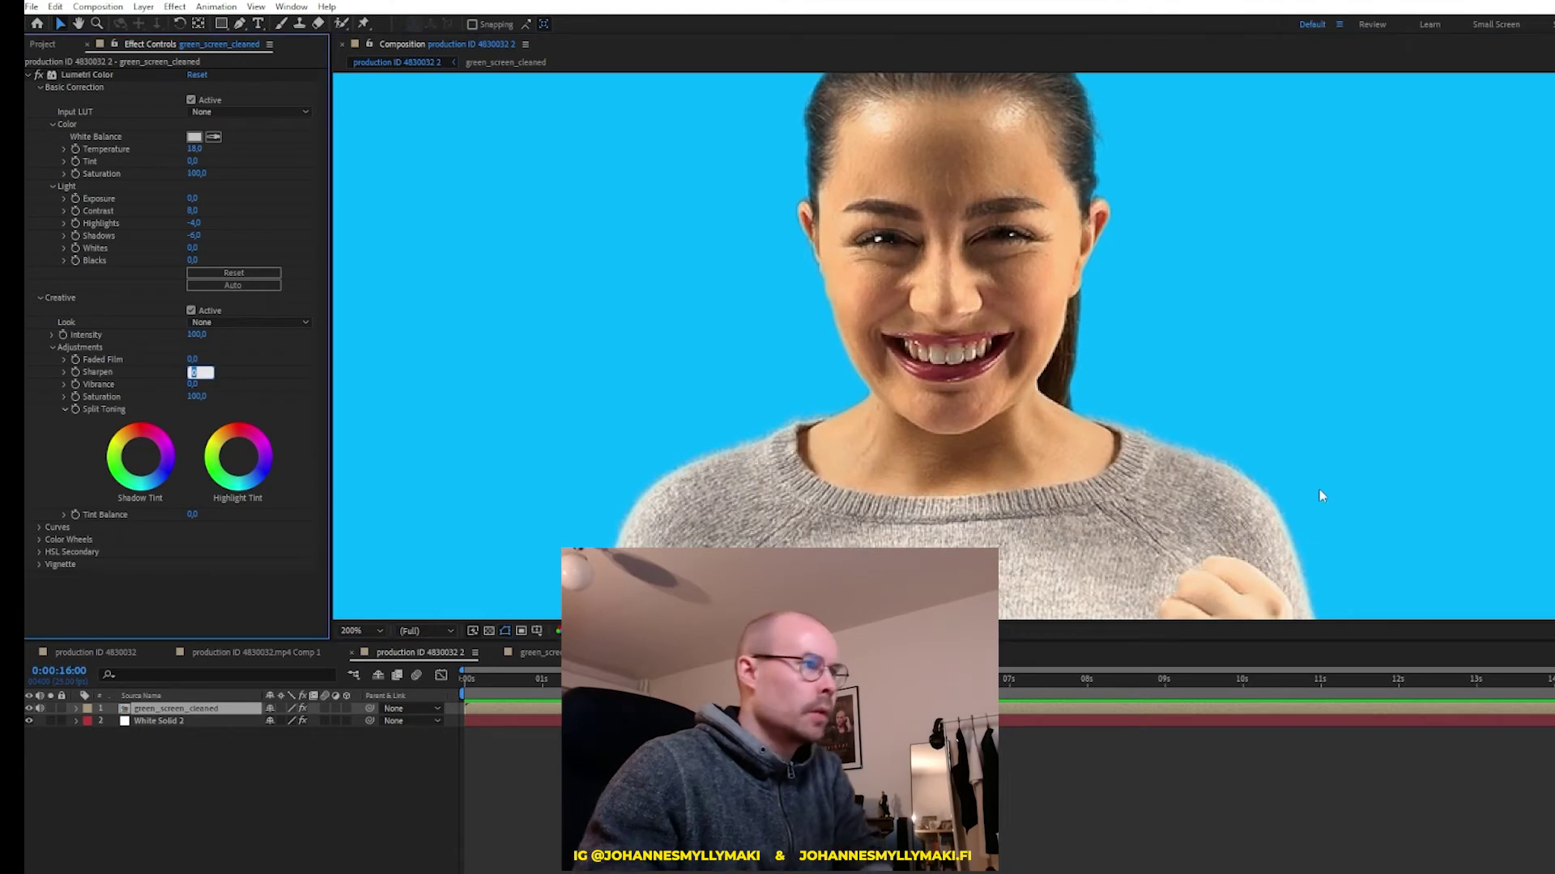
type("3")
key("Return")
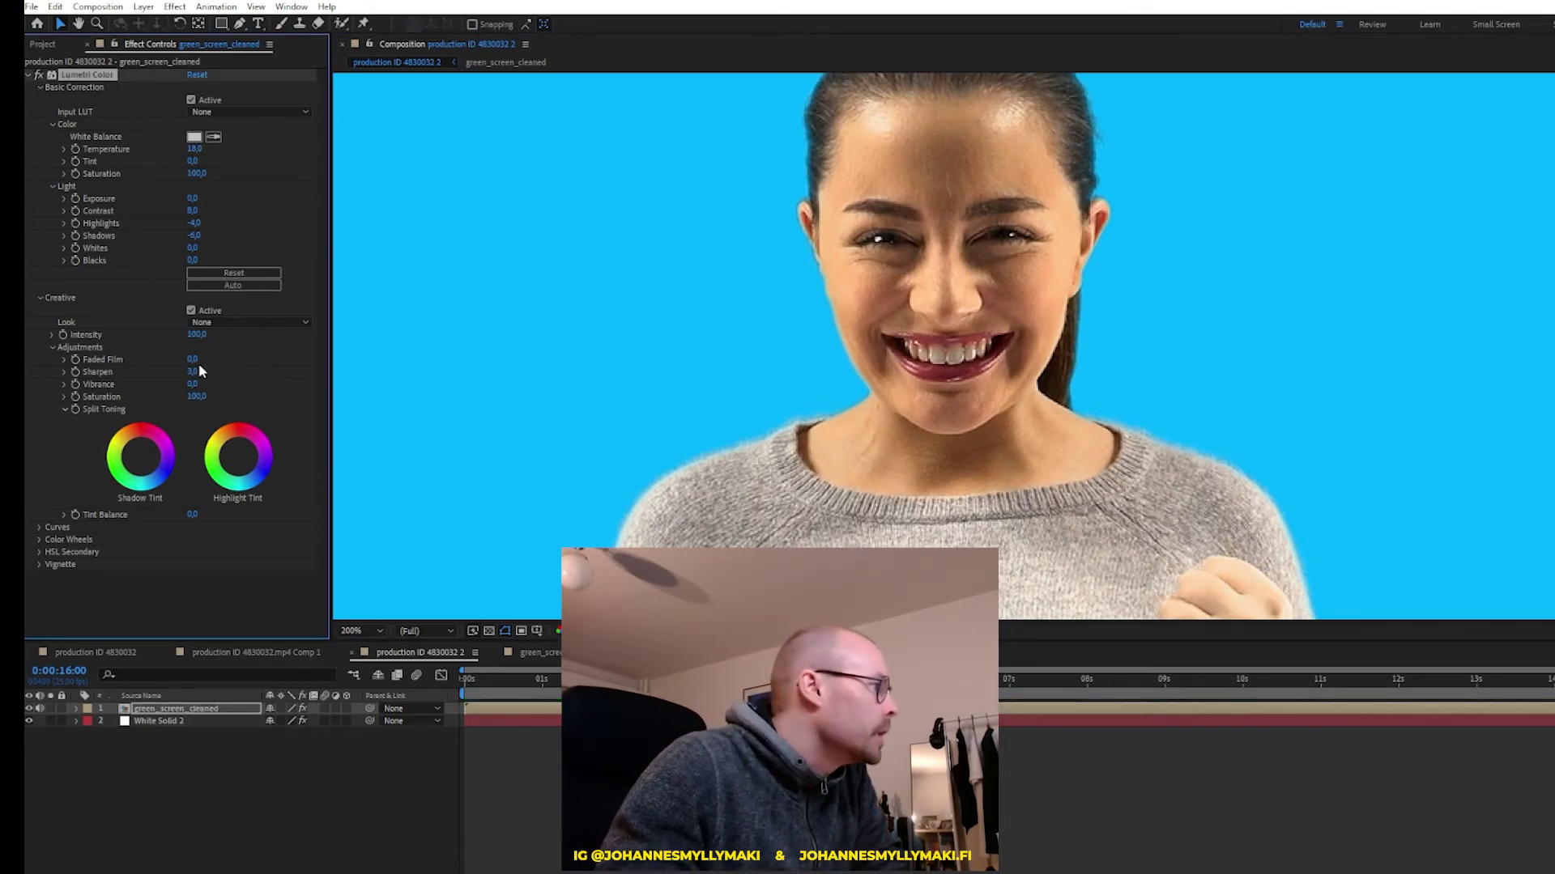
left_click(194, 371)
type("5")
key("Return")
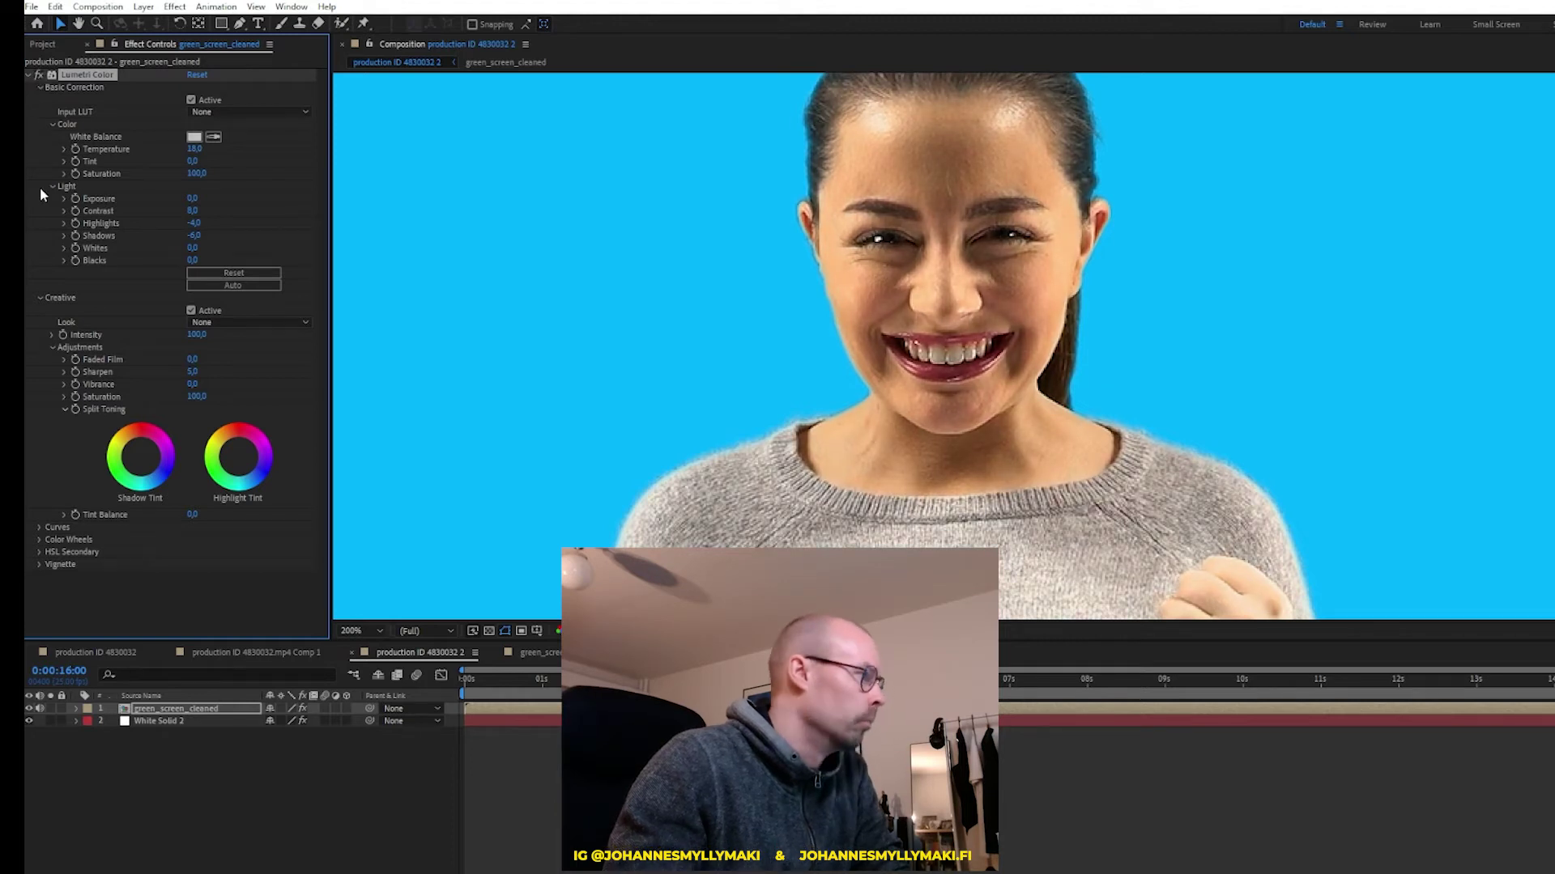
left_click(198, 373)
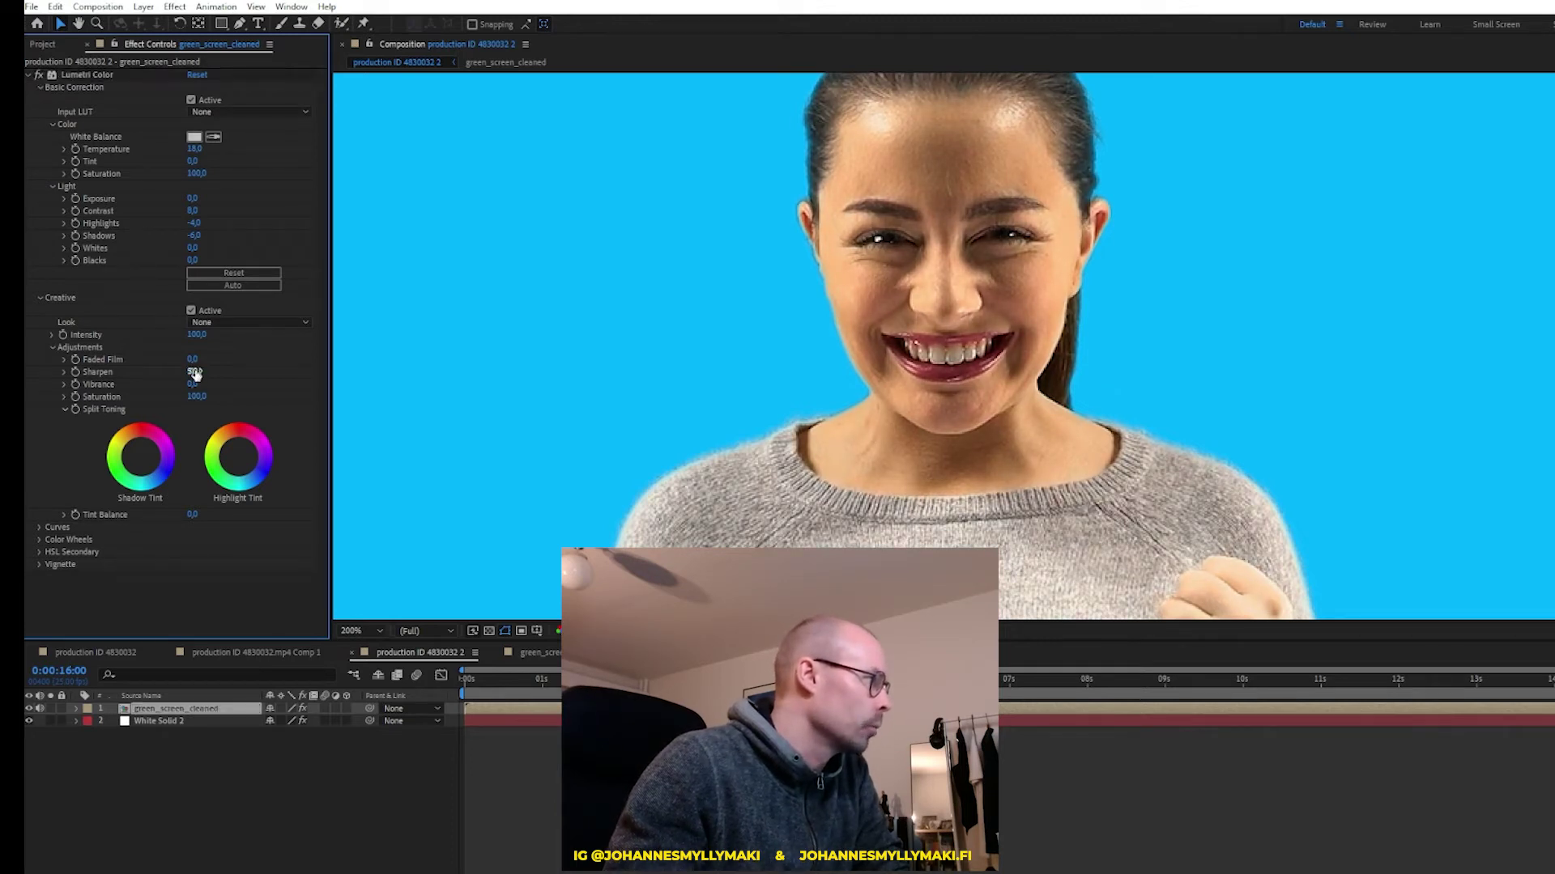
type("3")
key("Return")
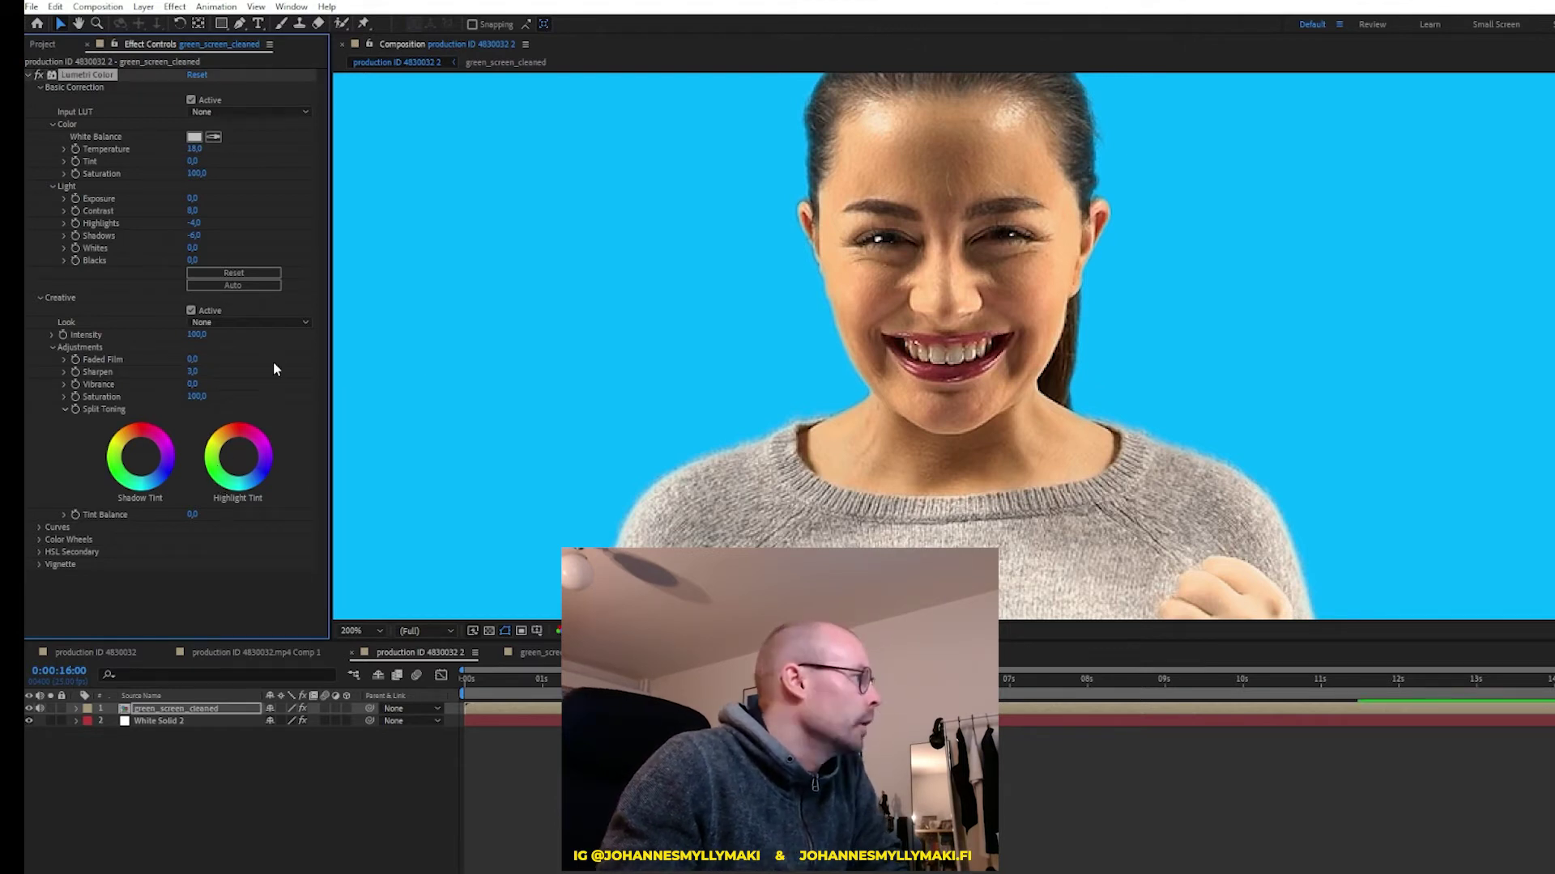
Deselect the Lumetri Color effect and pan the composition view up-left
left_click(261, 203)
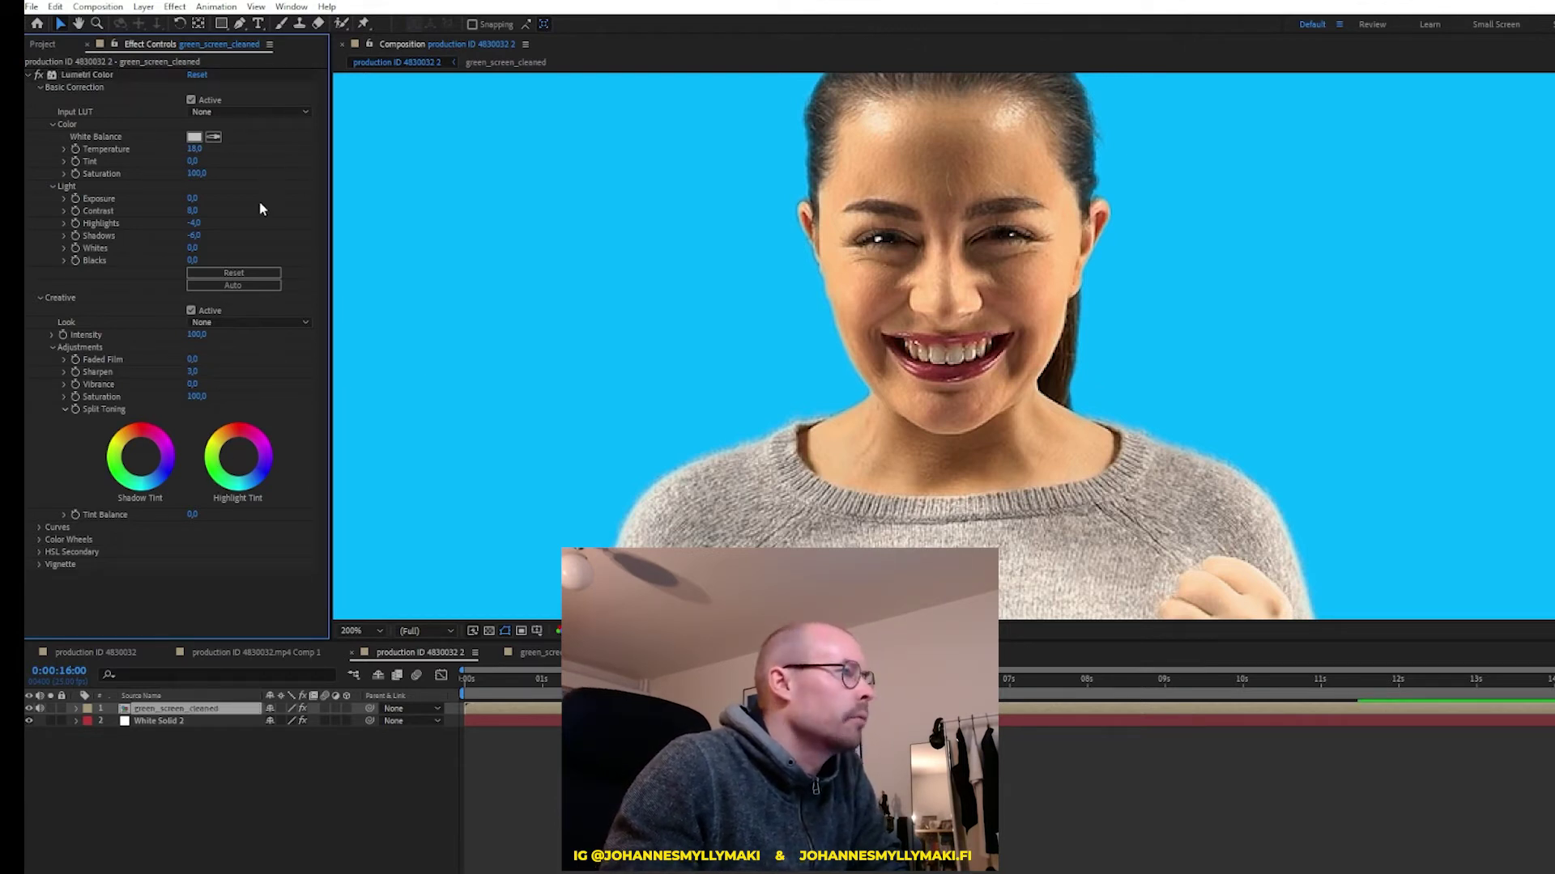
scroll(953, 277, "down", 1)
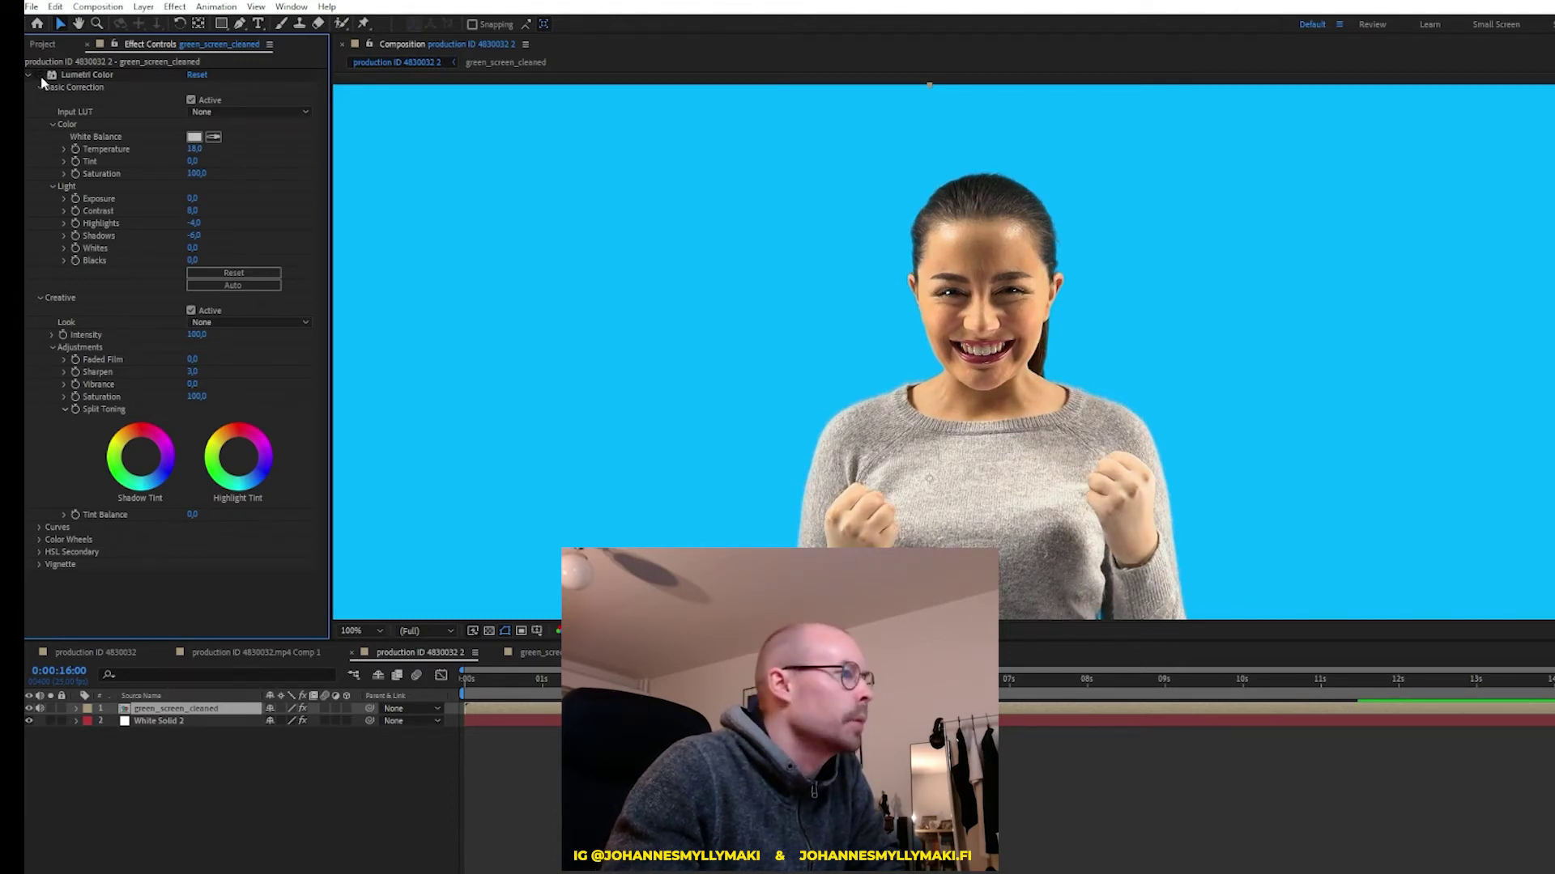
key("h")
left_click_drag(891, 308, 864, 243)
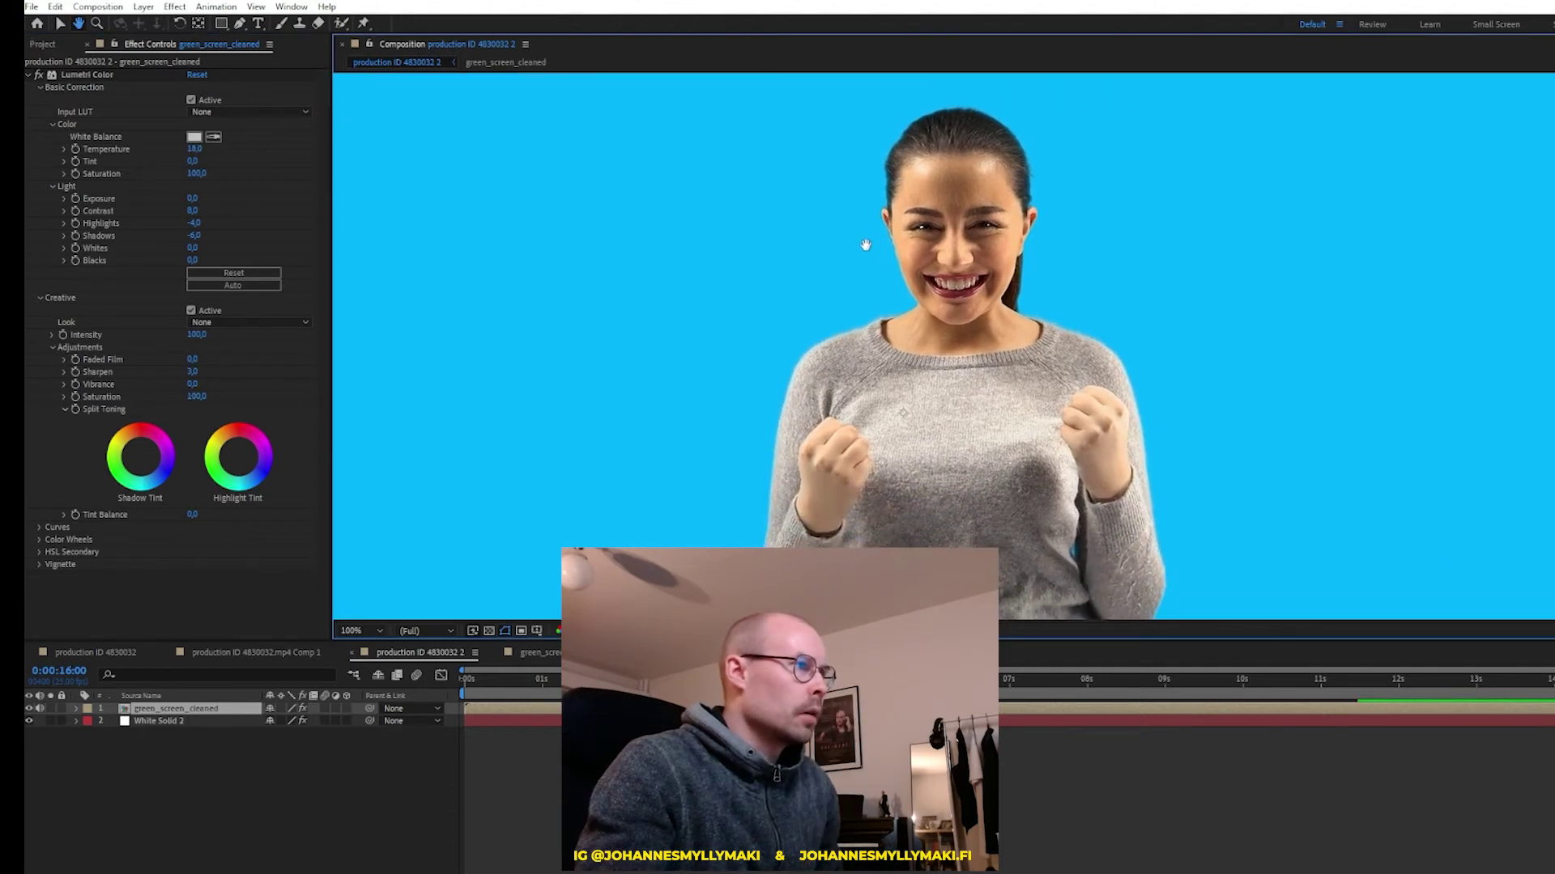
key("v")
left_click(39, 81)
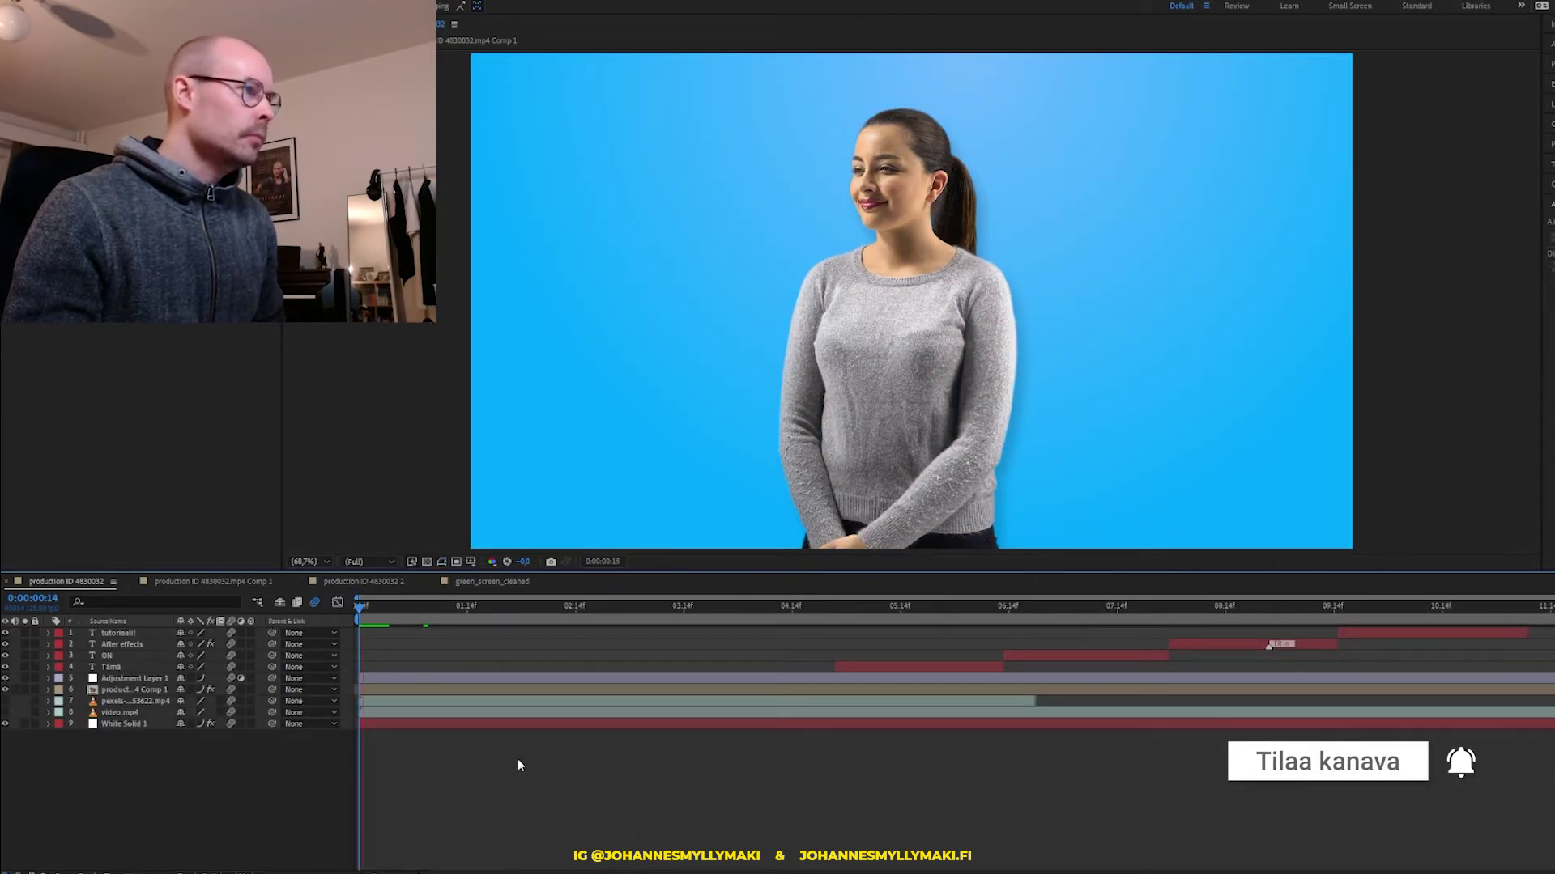
key("space")
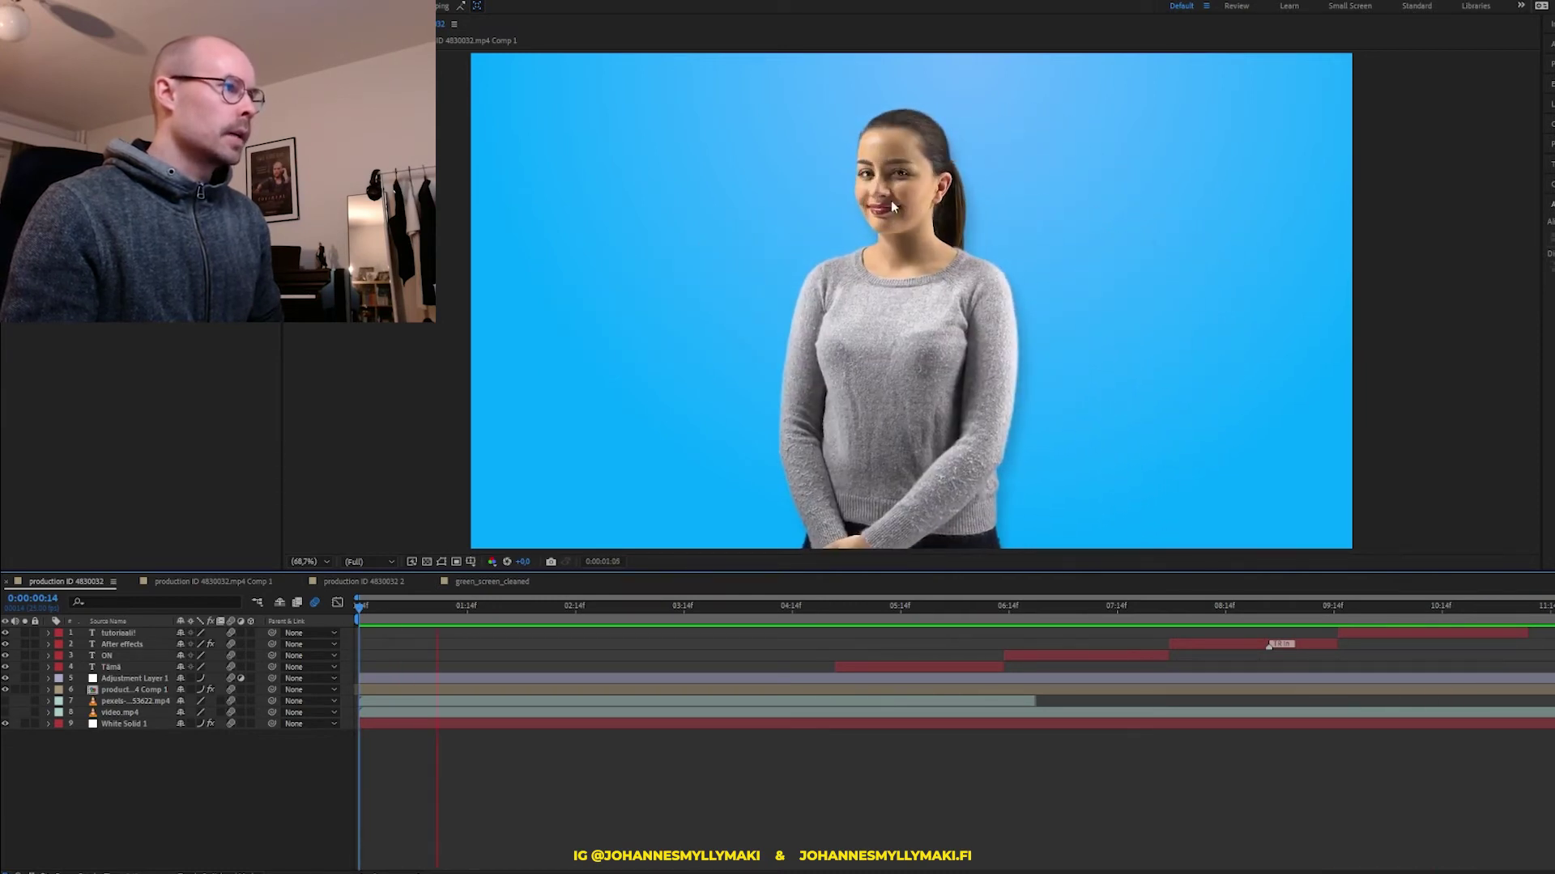
key("space")
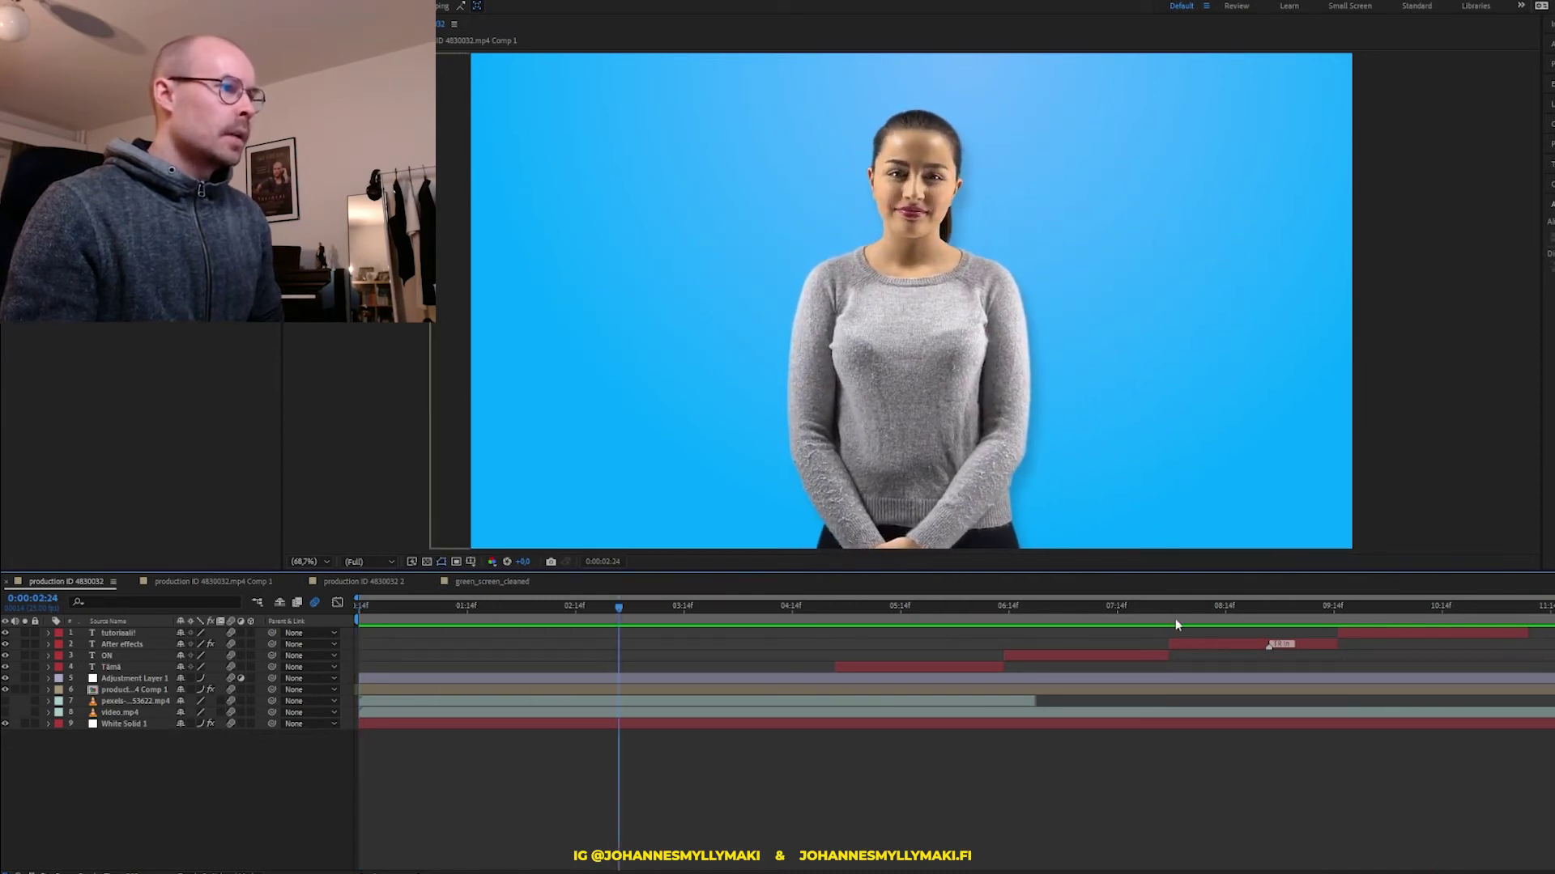
key("slash")
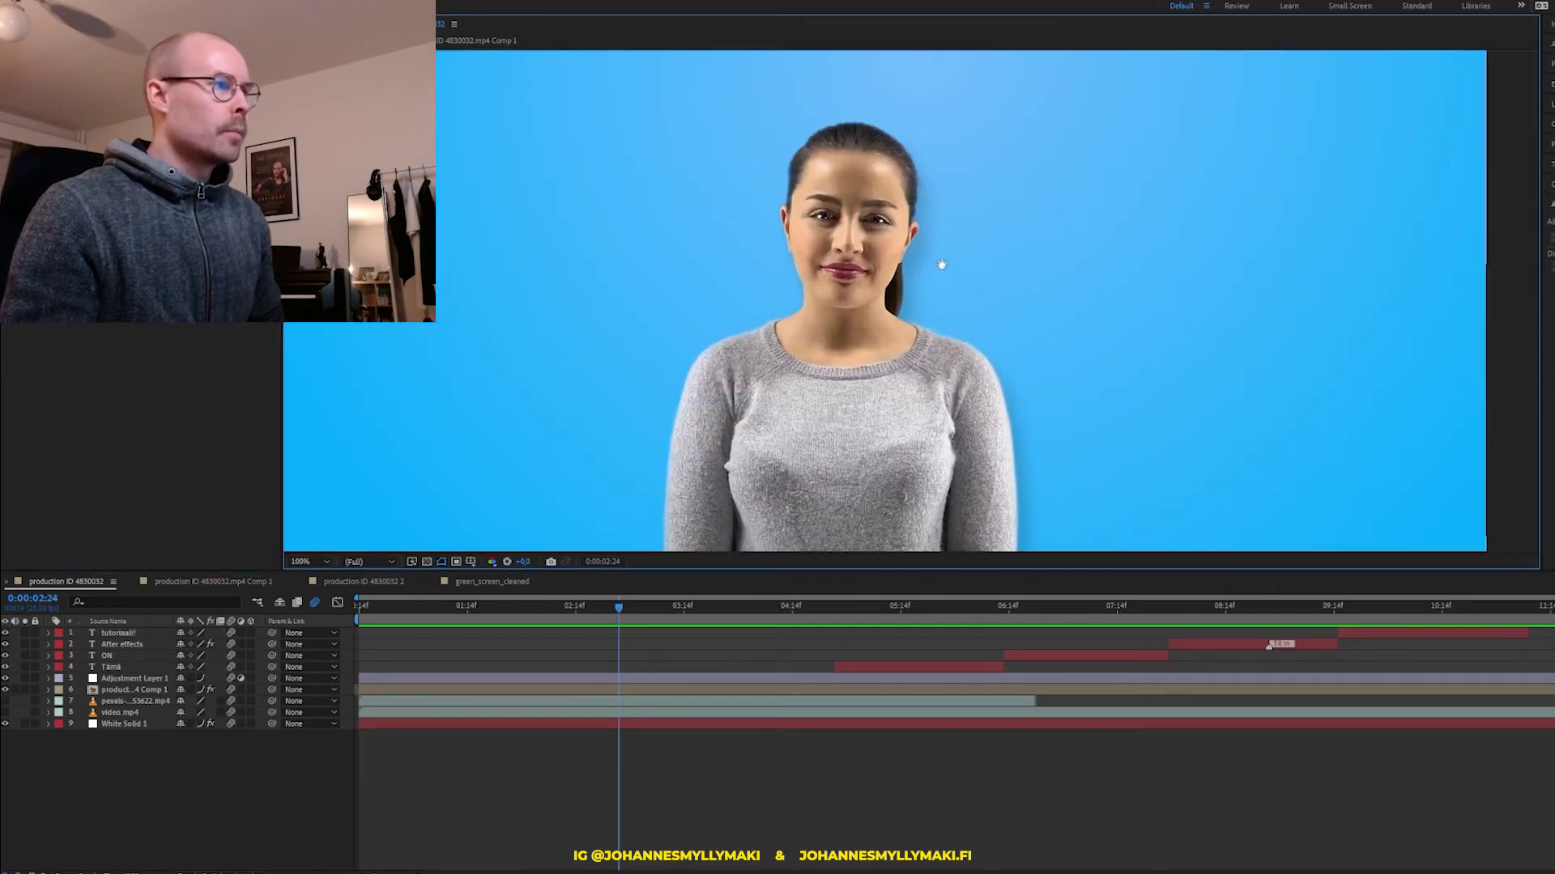
scroll(937, 259, "up", 2)
left_click_drag(930, 236, 878, 367)
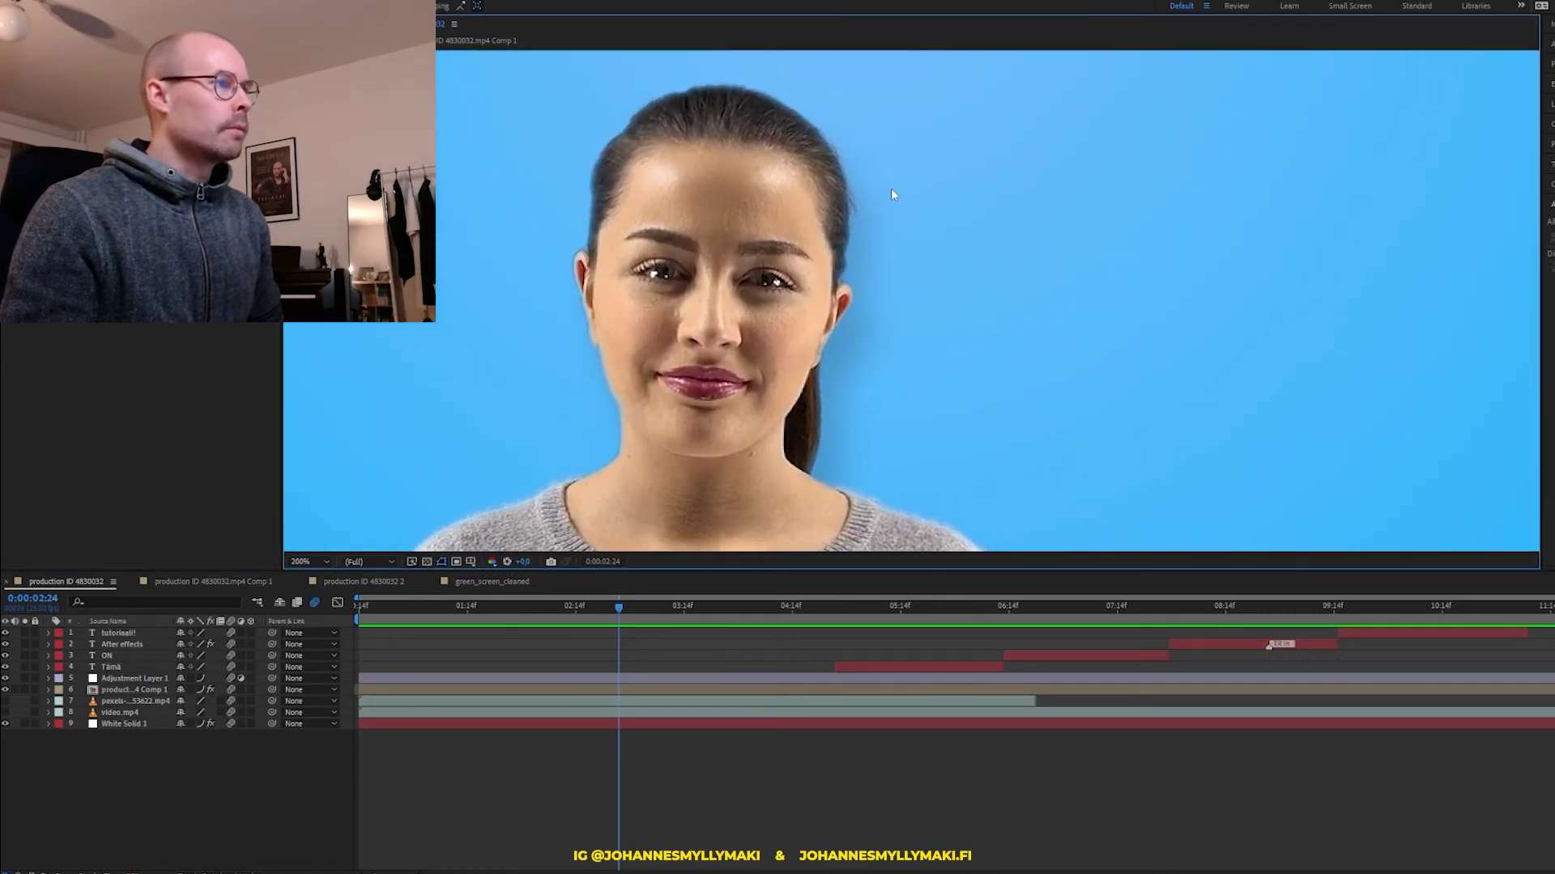
left_click_drag(973, 482, 900, 319)
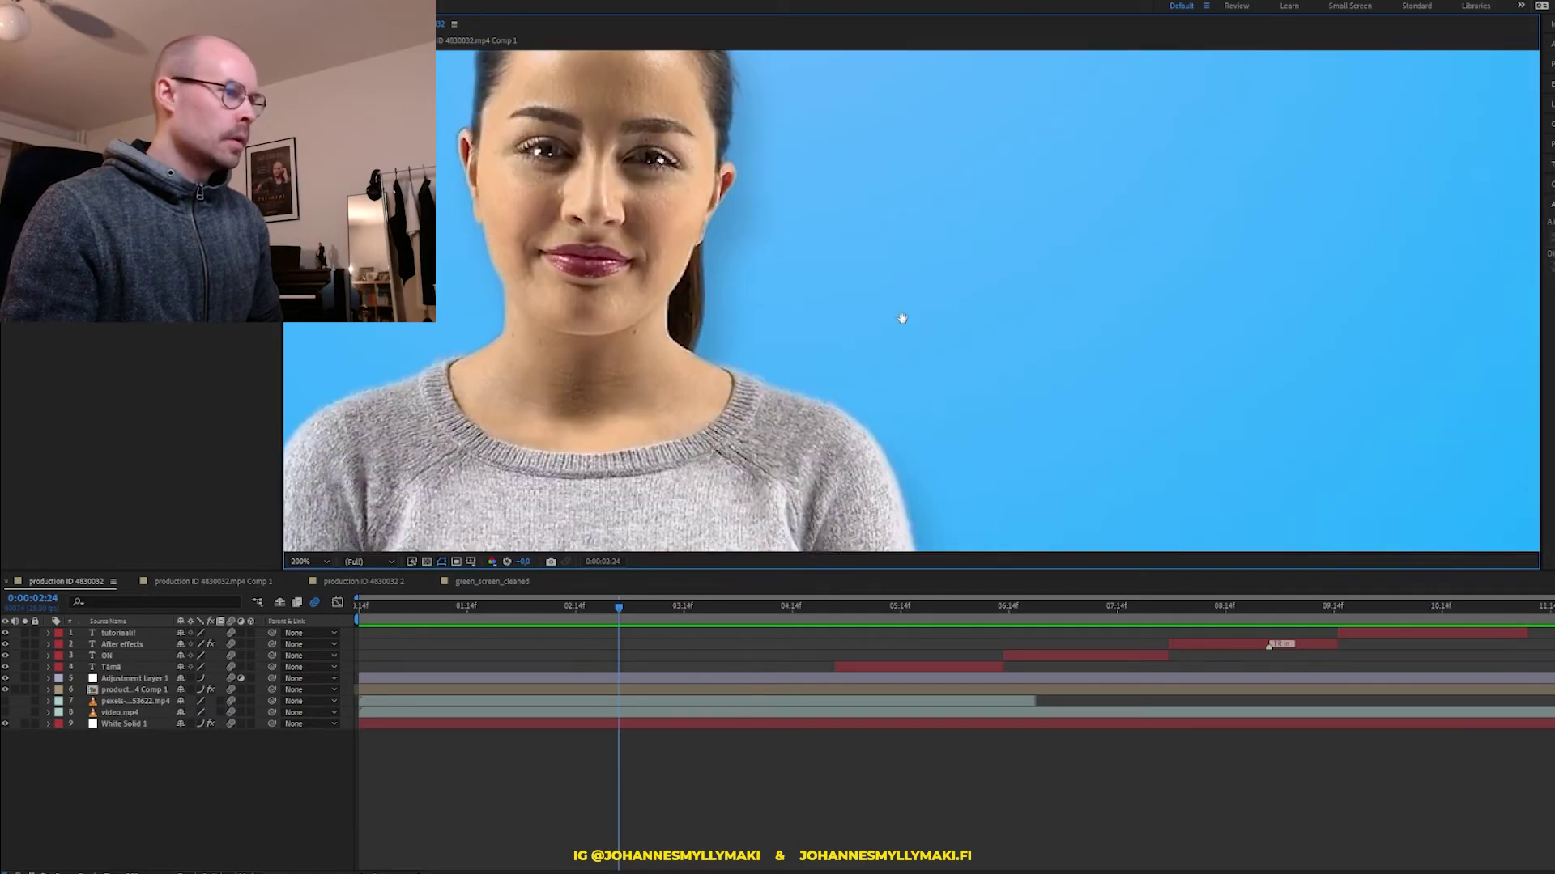
scroll(900, 489, "down", 3)
scroll(947, 365, "down", 3)
scroll(913, 368, "down", 2)
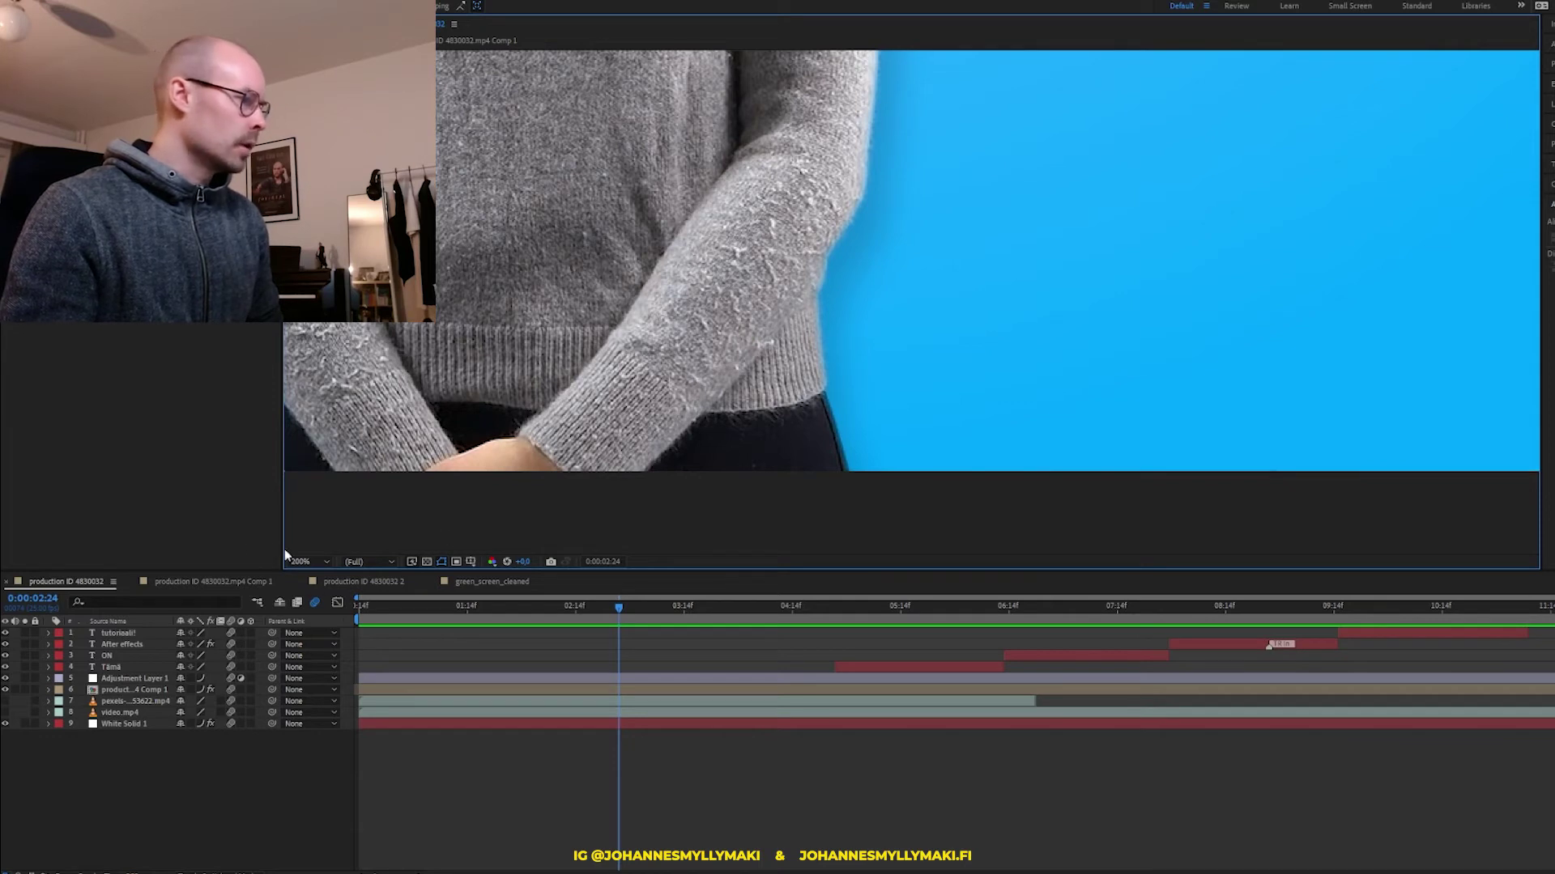
key("shift+slash")
key("space")
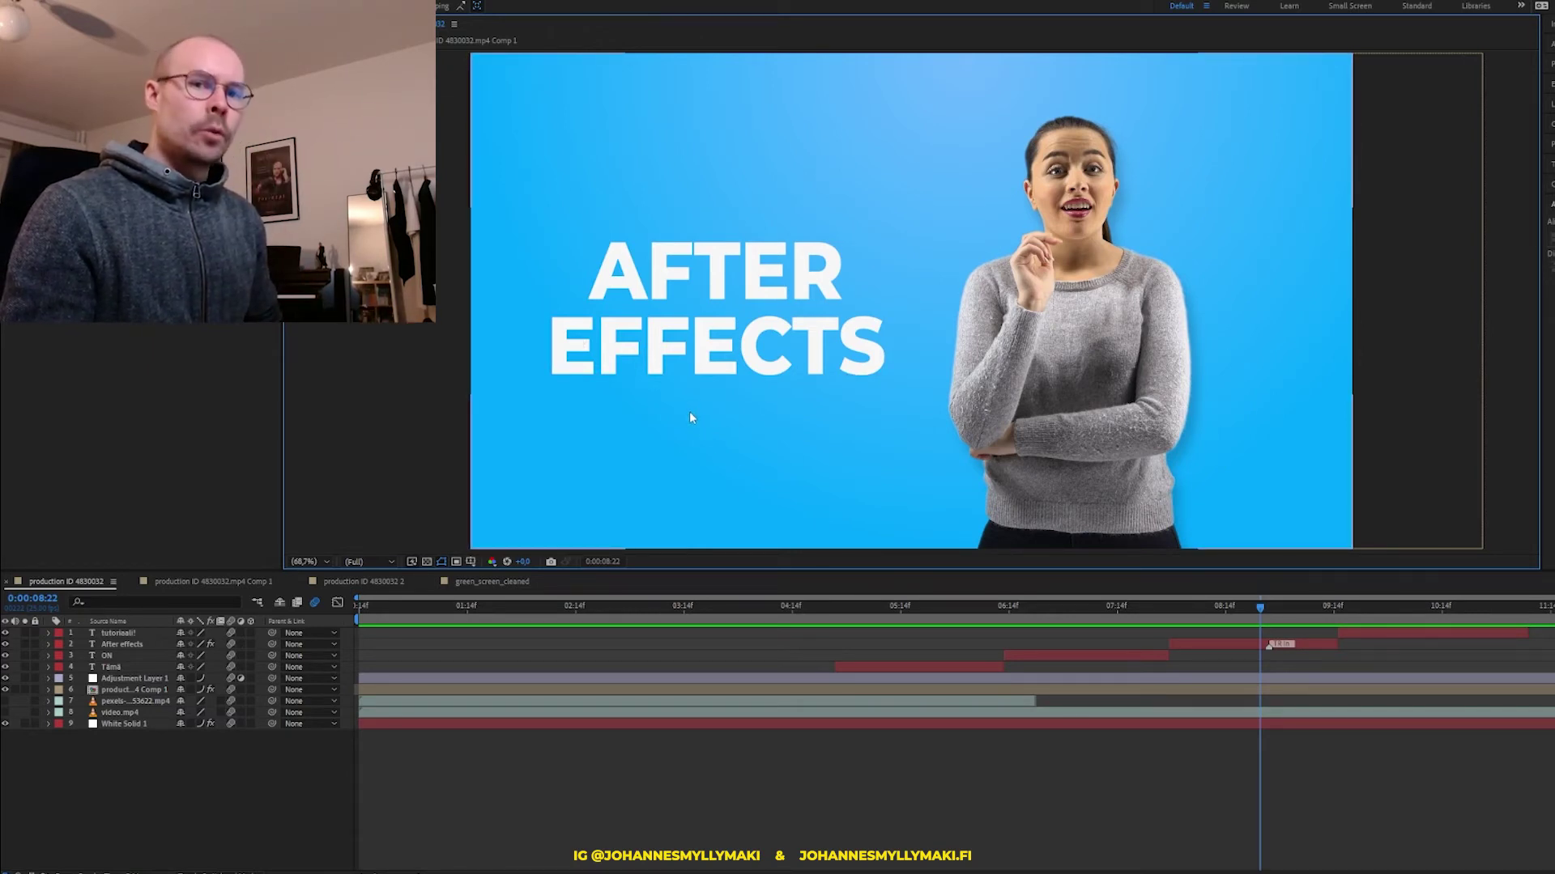
key("Home")
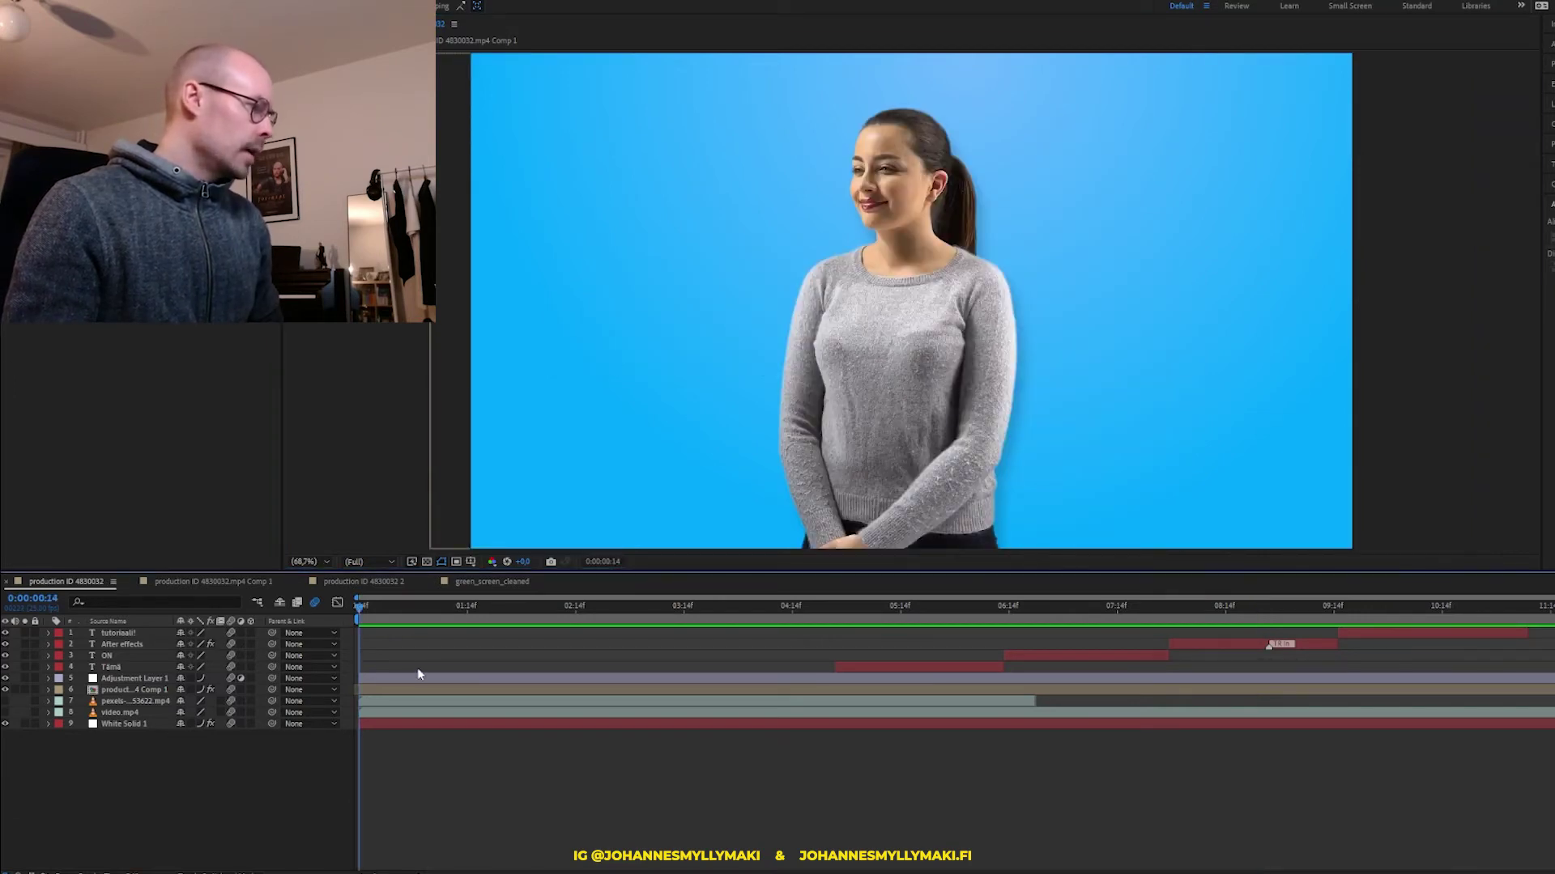
left_click_drag(352, 605, 875, 607)
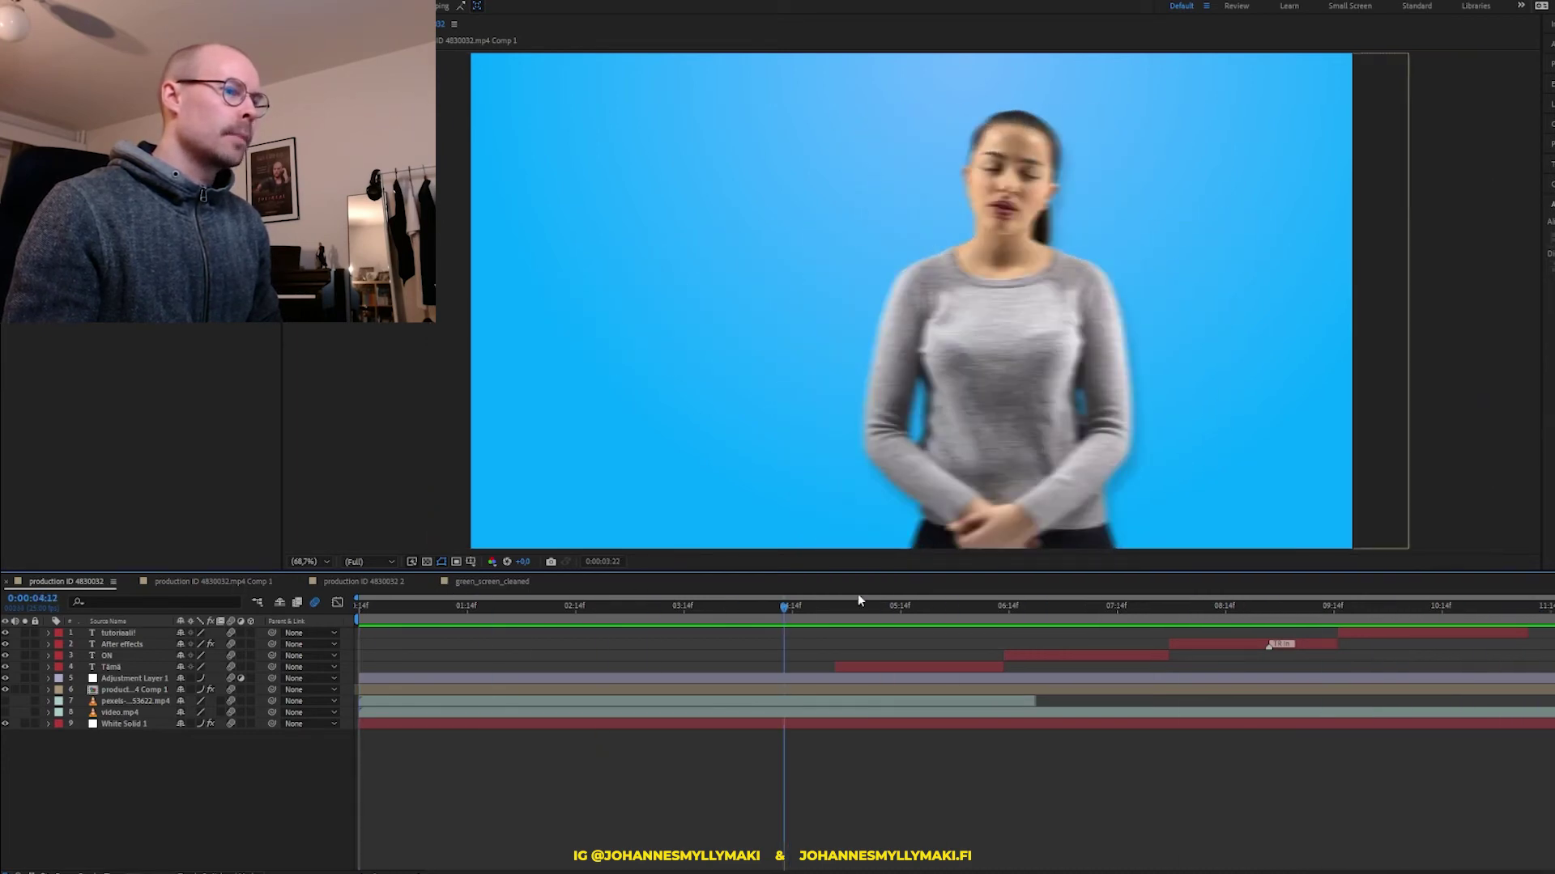
key("space")
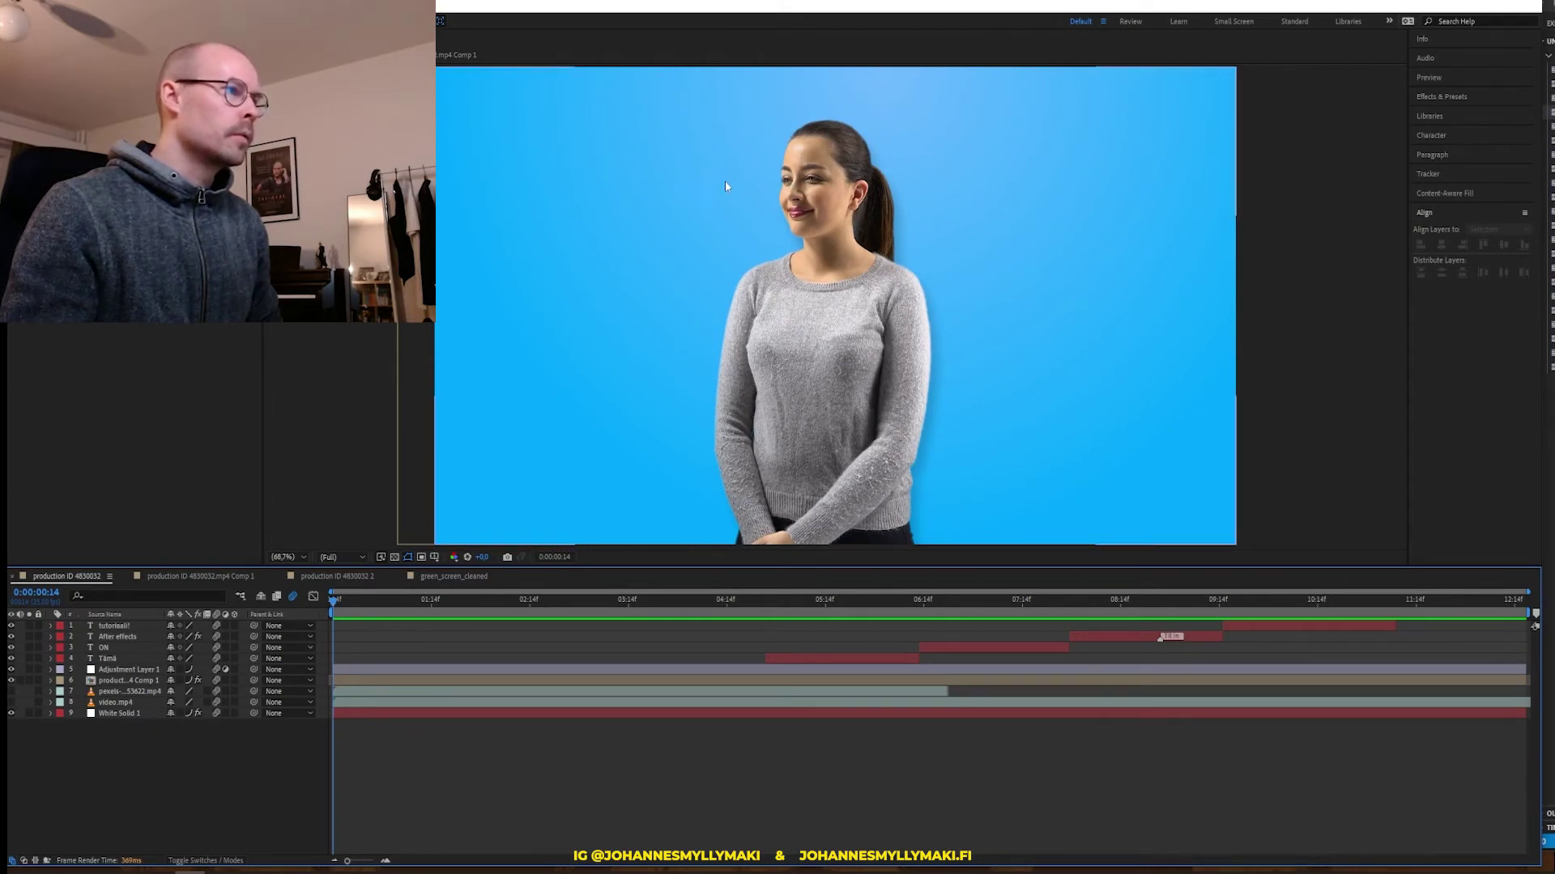
mouse_move(334, 600)
left_mouse_down()
mouse_move(1475, 614)
mouse_move(1522, 601)
left_mouse_up()
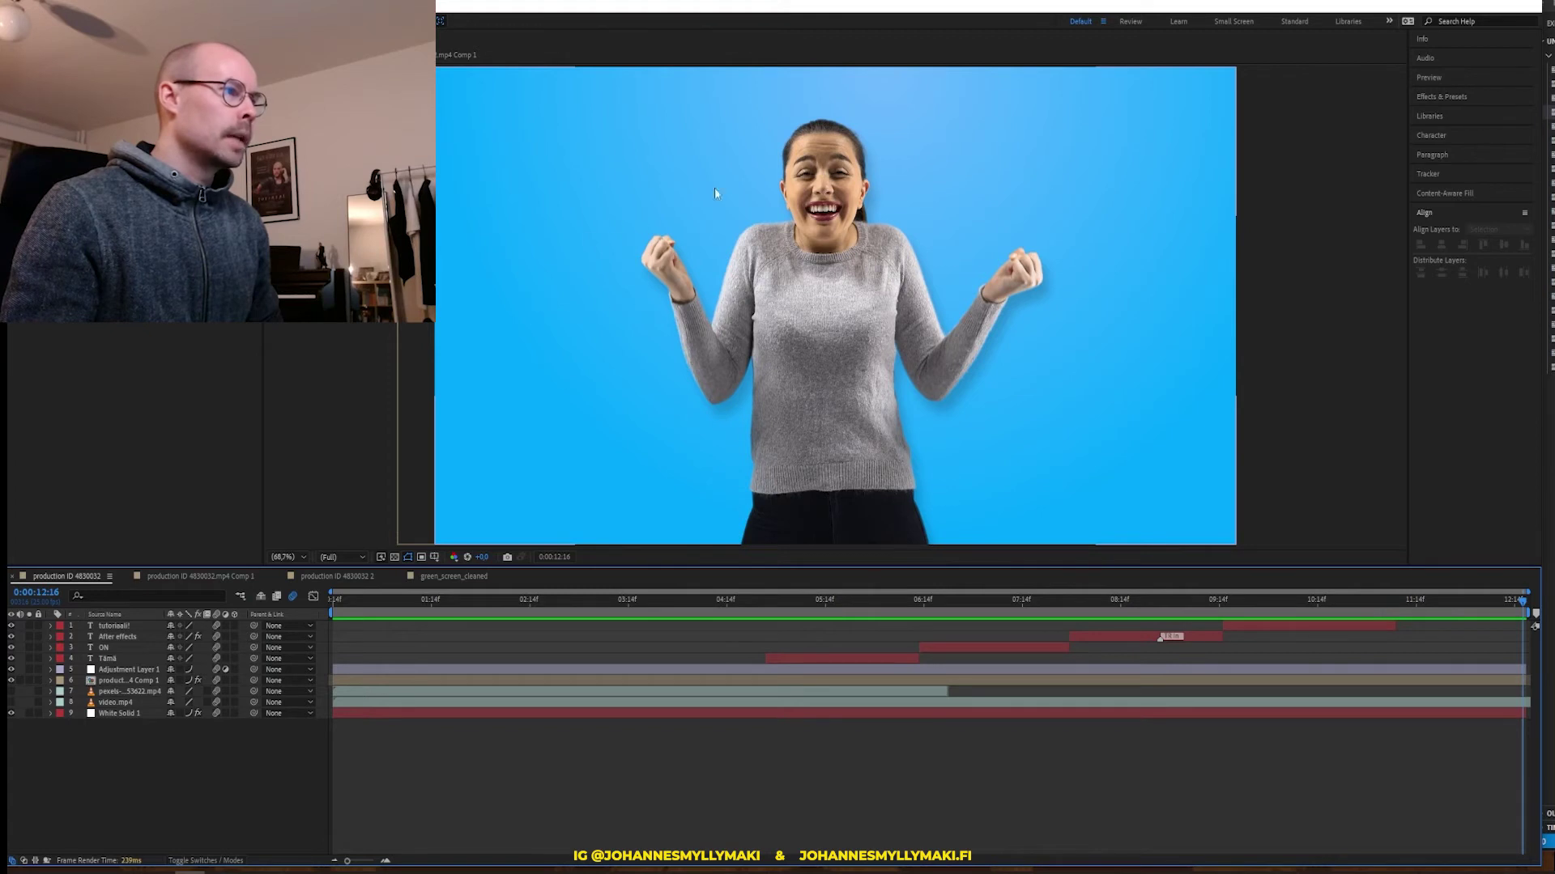
In production ID 4830032 2, start the work area near 17 frames and trim green_screen_cleaned to end near 12 s
left_click(361, 578)
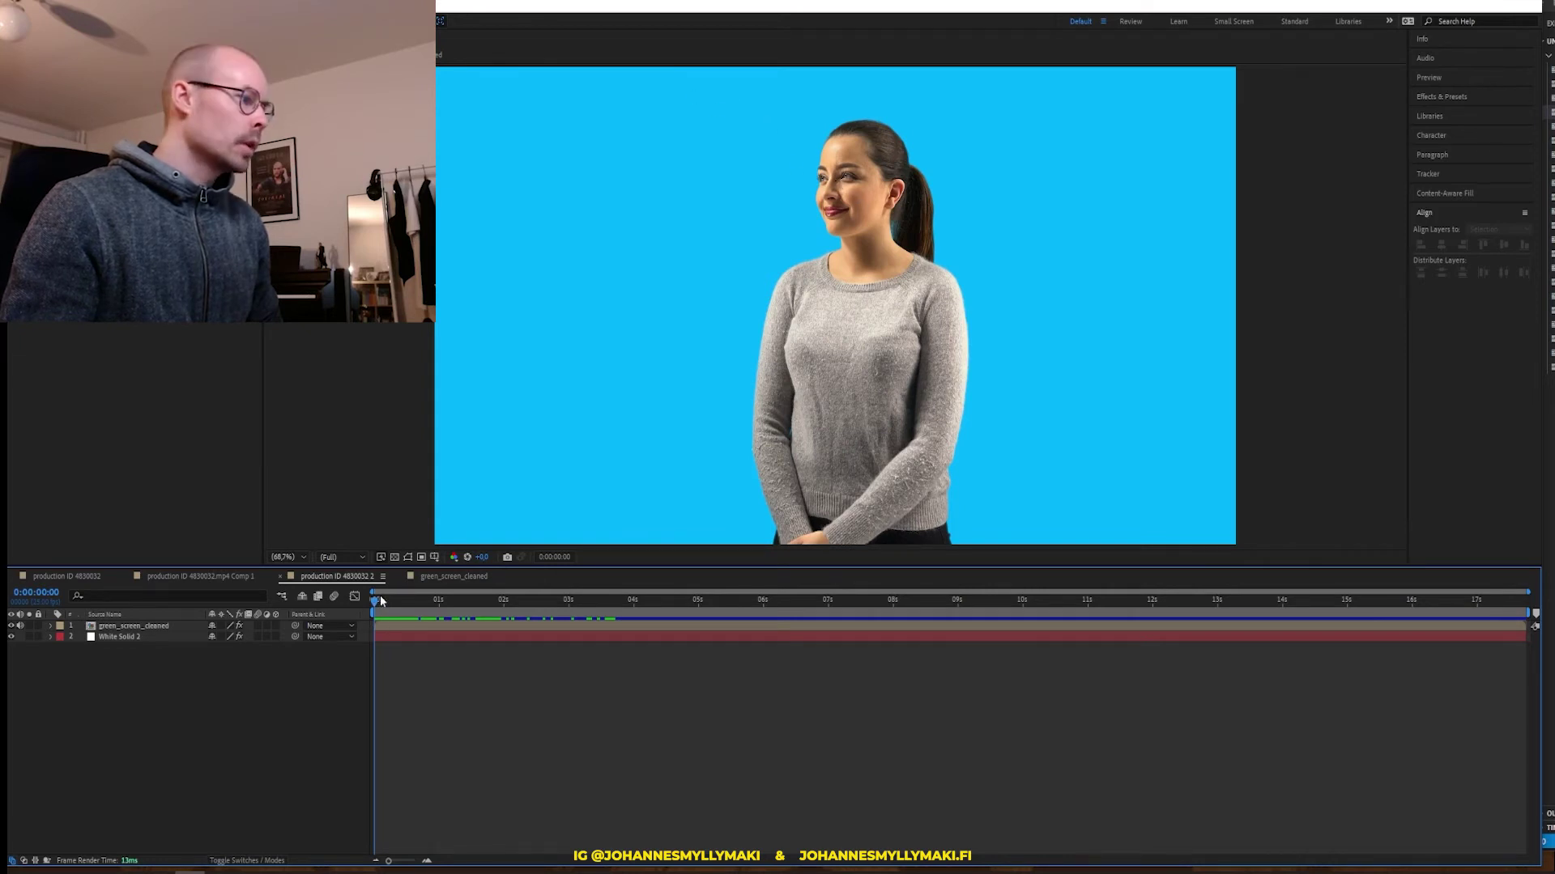
left_click_drag(376, 600, 419, 621)
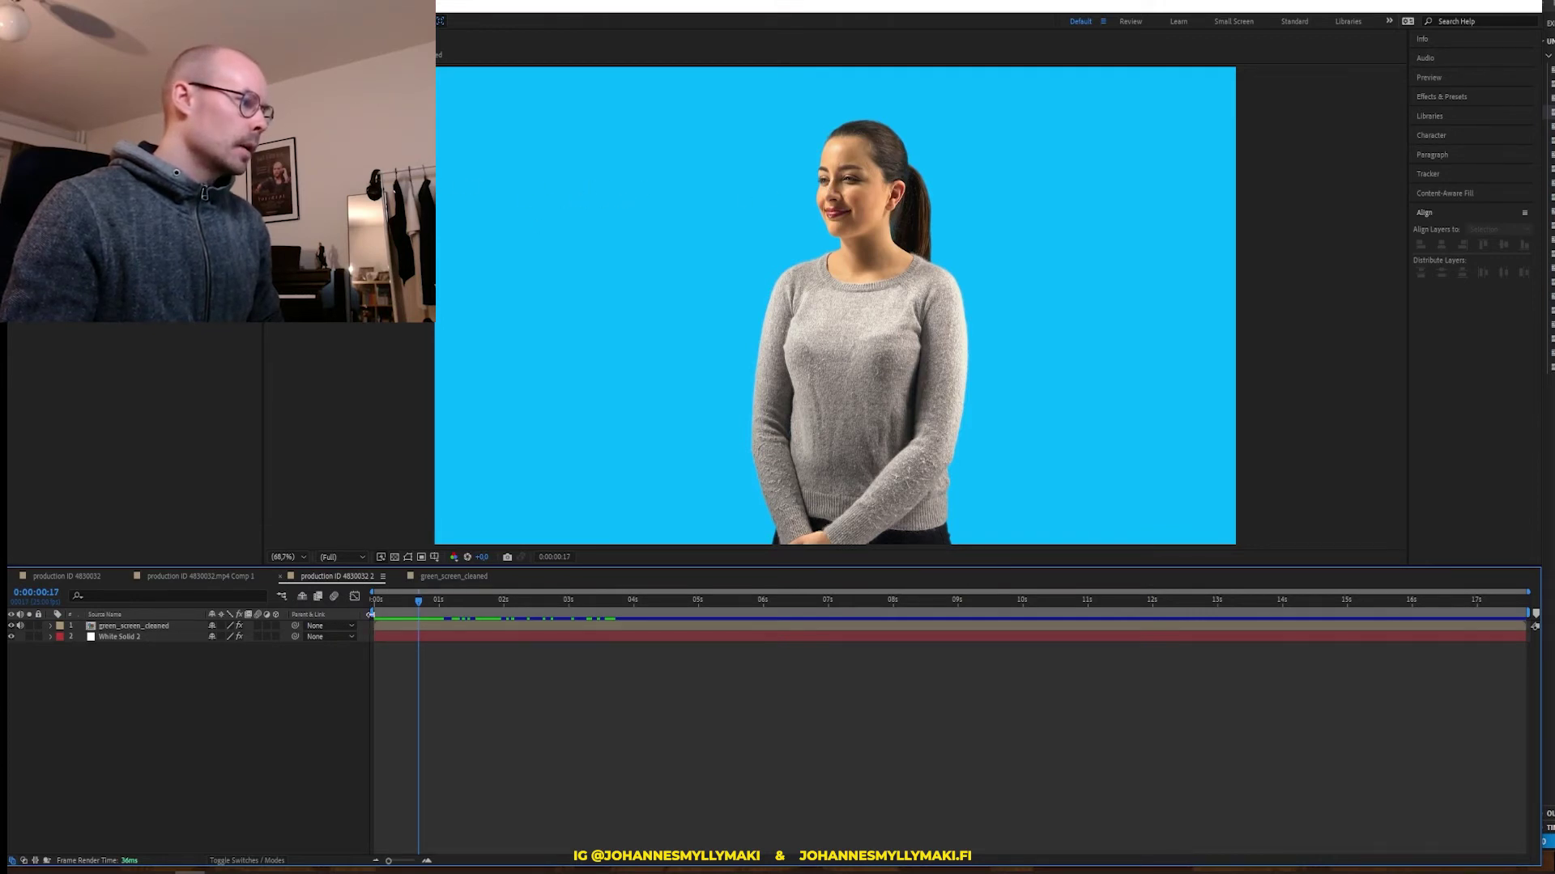
left_click_drag(373, 613, 413, 613)
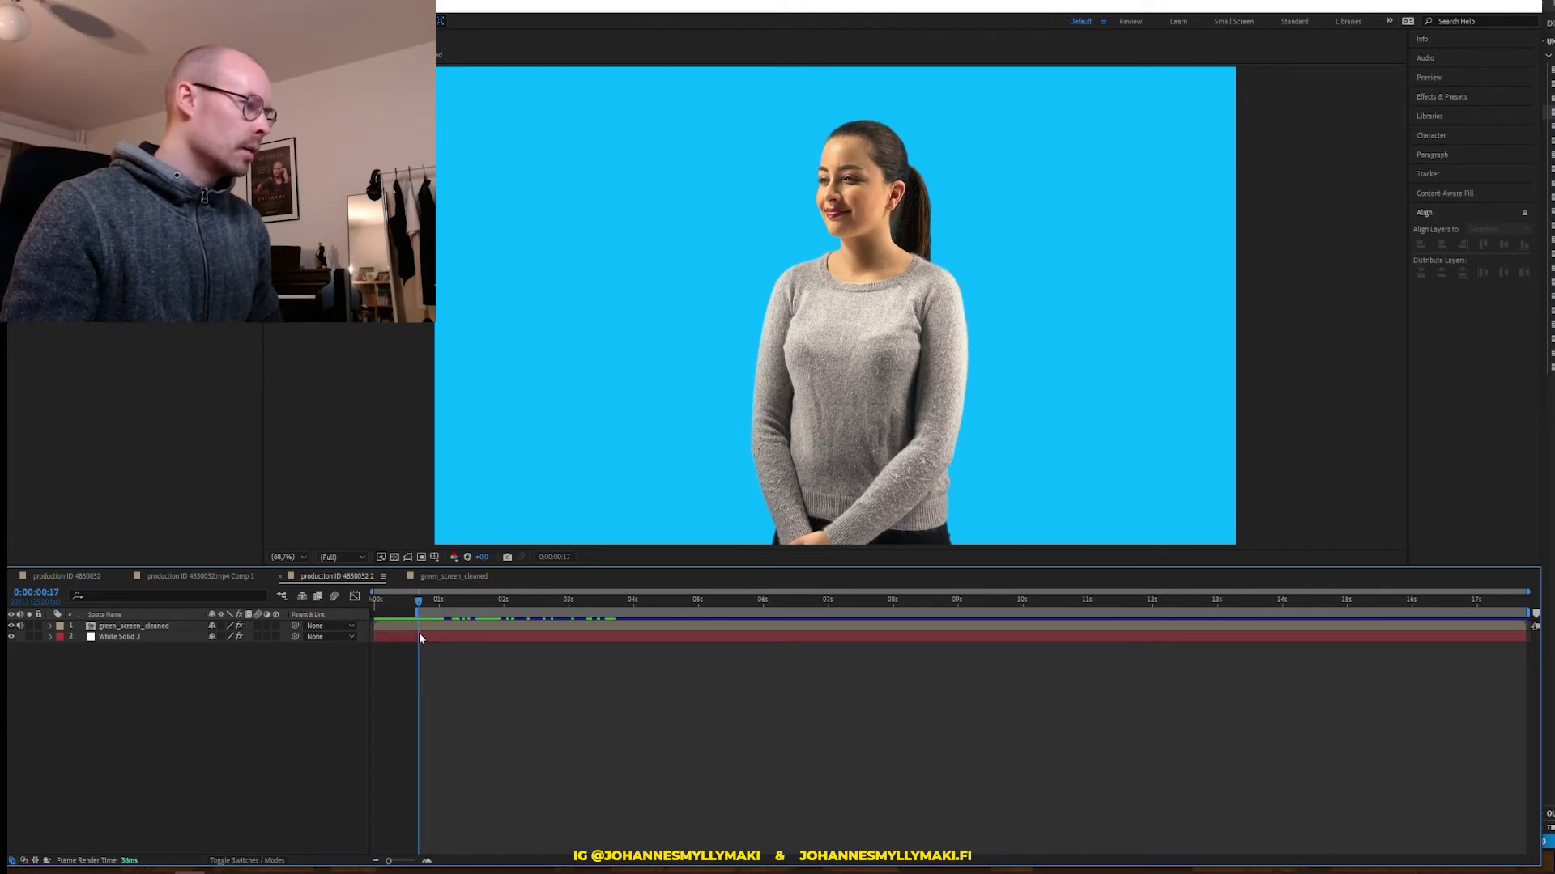
mouse_move(751, 601)
left_mouse_down()
mouse_move(1075, 603)
mouse_move(1189, 630)
left_mouse_up()
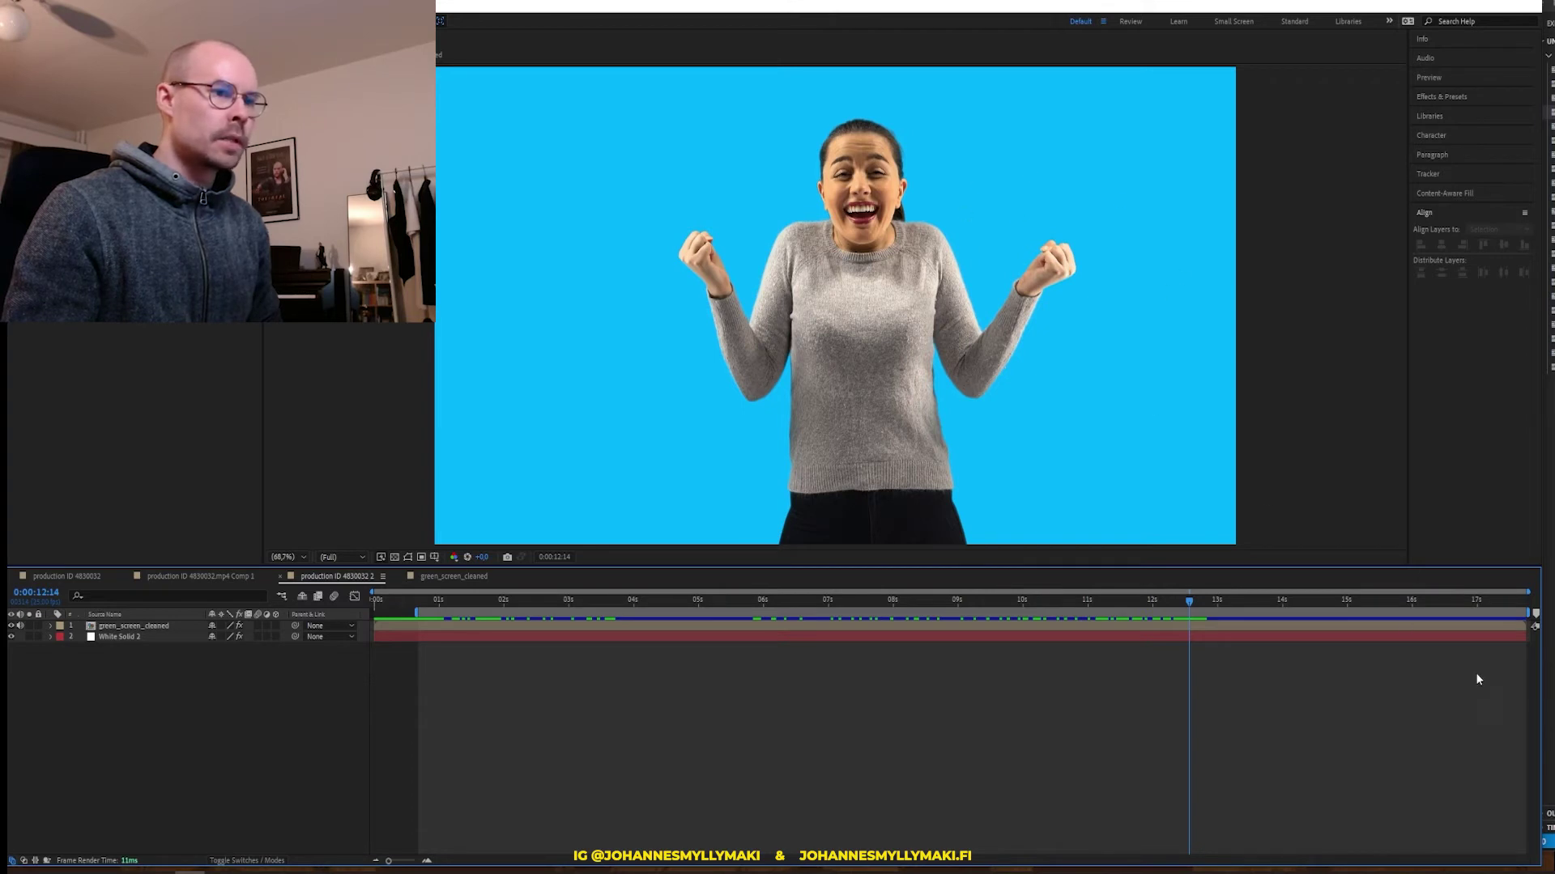
left_click_drag(1532, 613, 1190, 626)
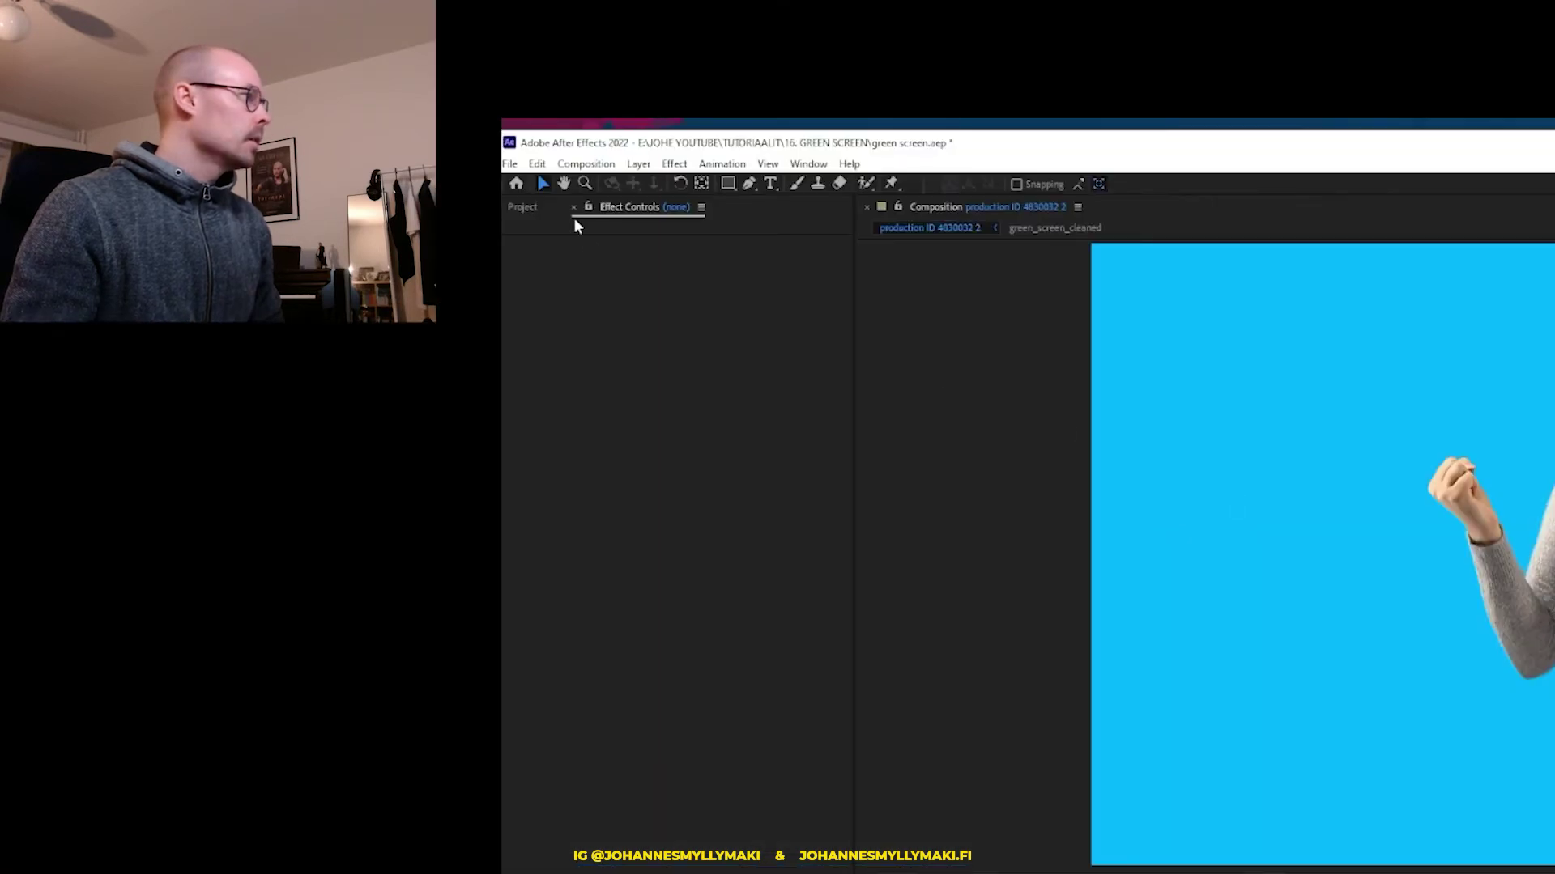
Apply Composition > Trim Comp to Work Area, then preview and scrub toward the end
left_click(591, 165)
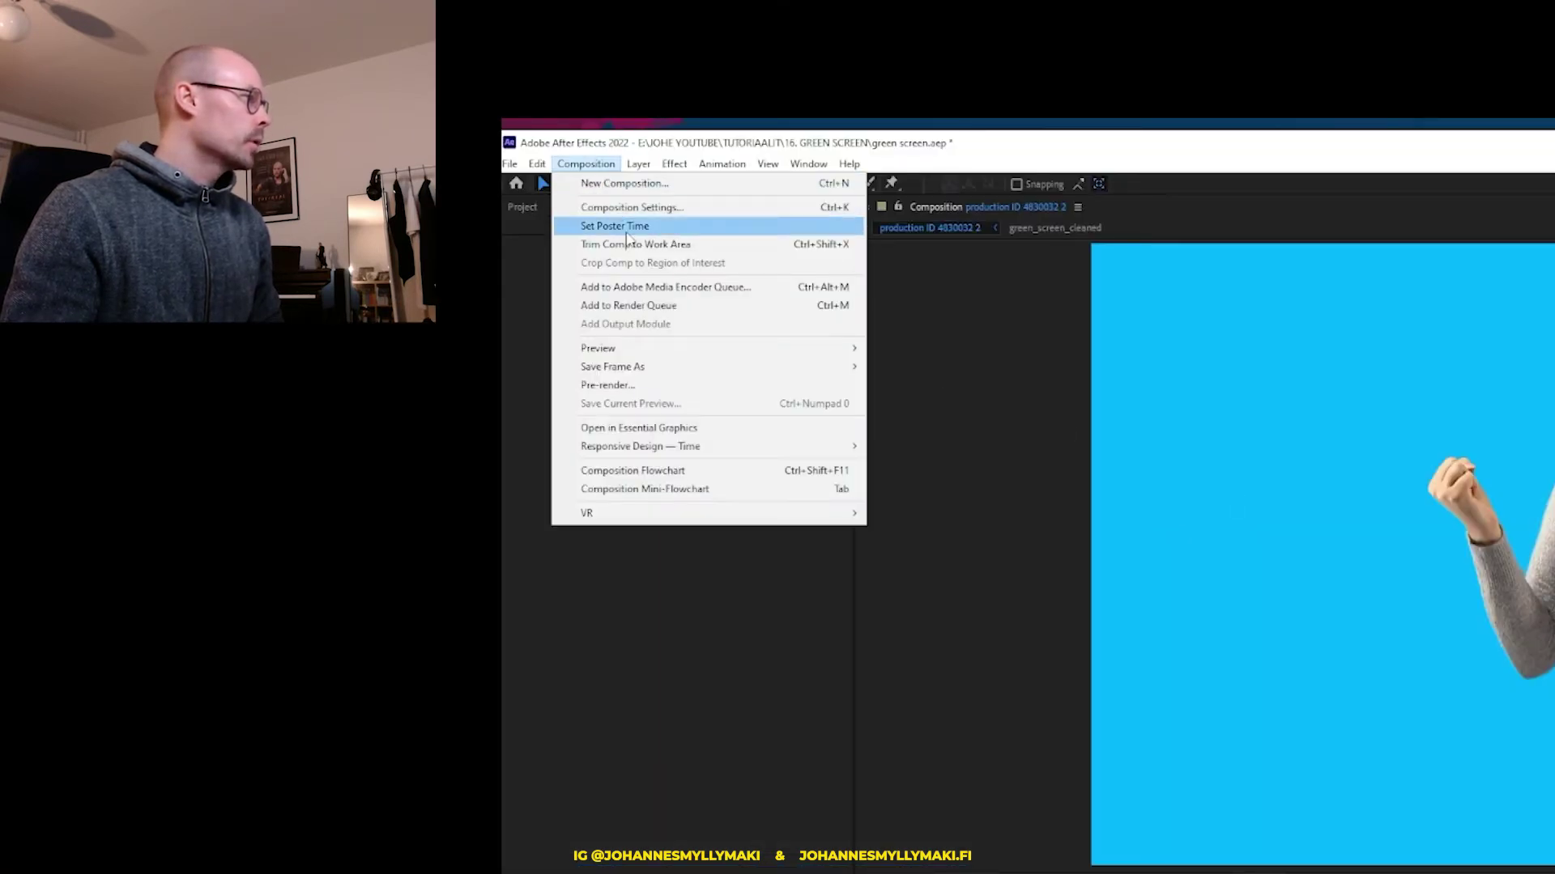
left_click(687, 245)
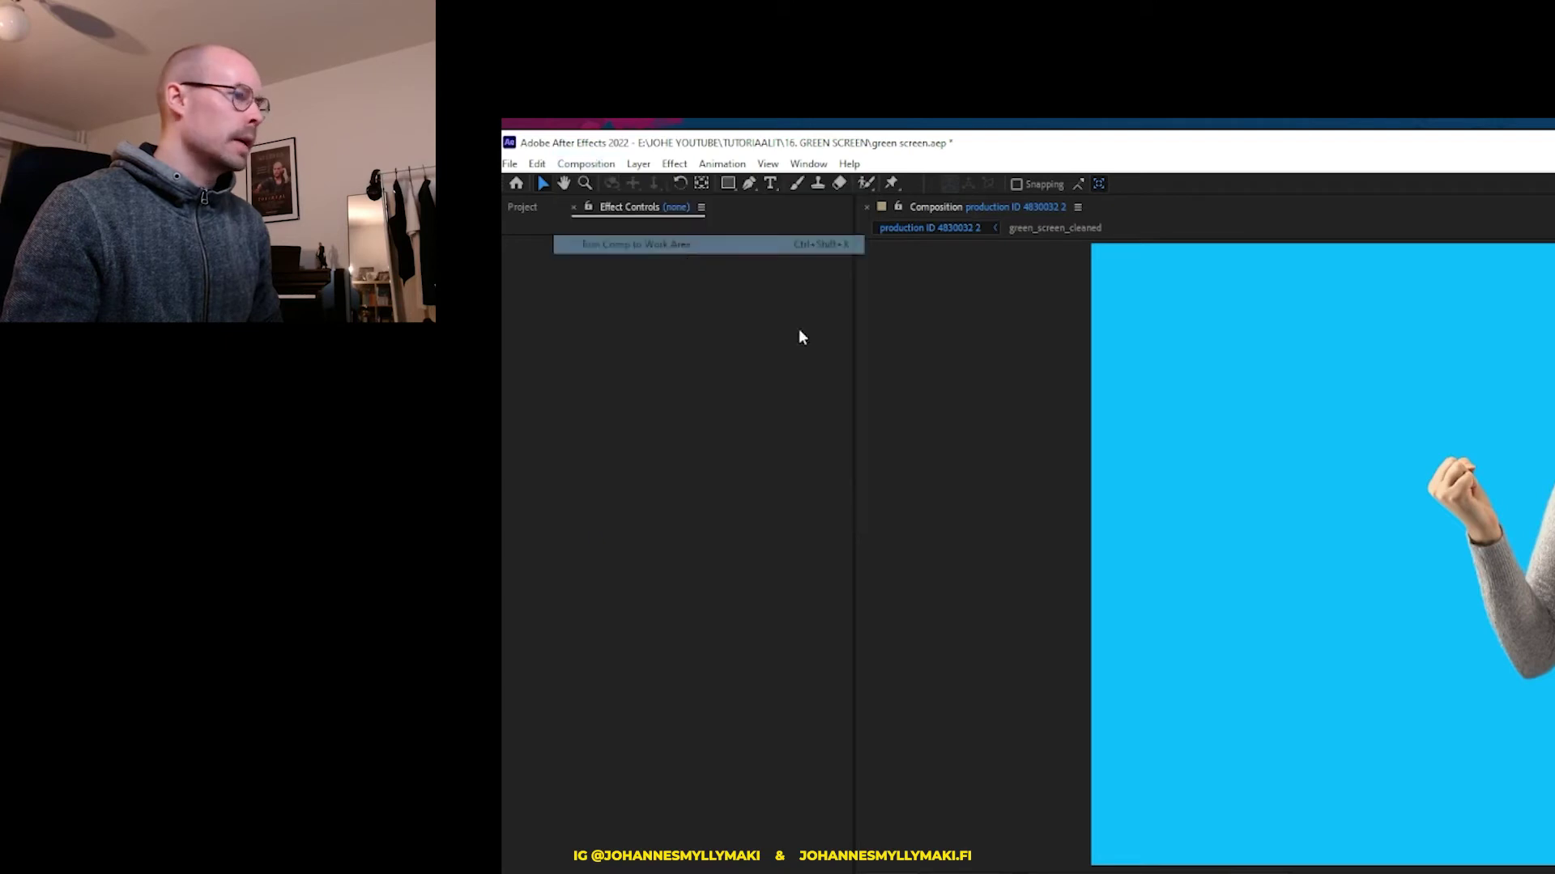
key("space")
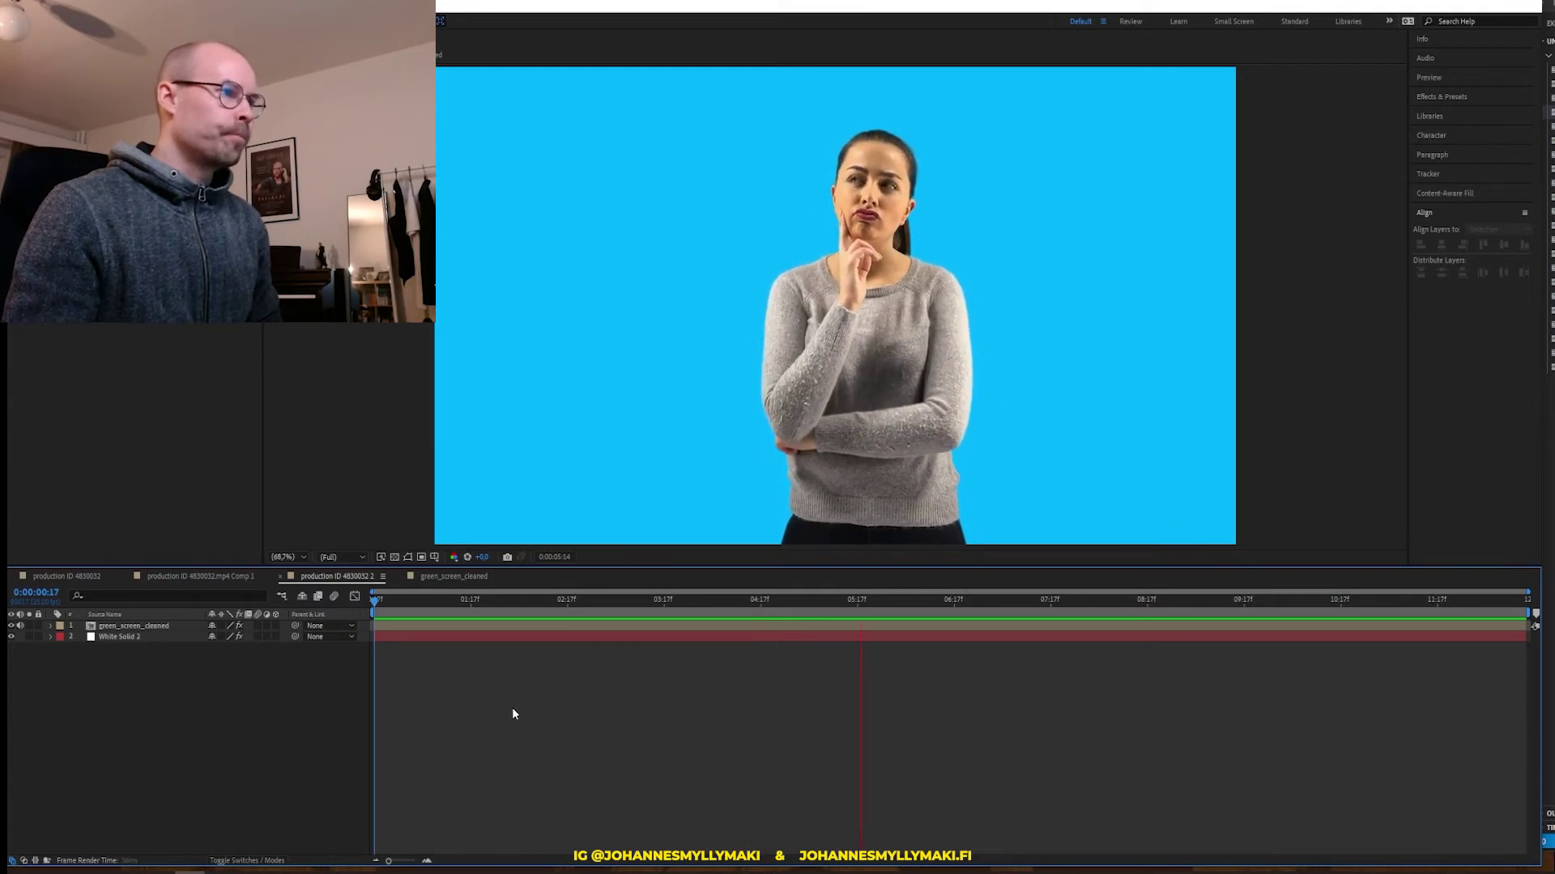
left_click(1368, 600)
left_click_drag(1401, 611, 1522, 601)
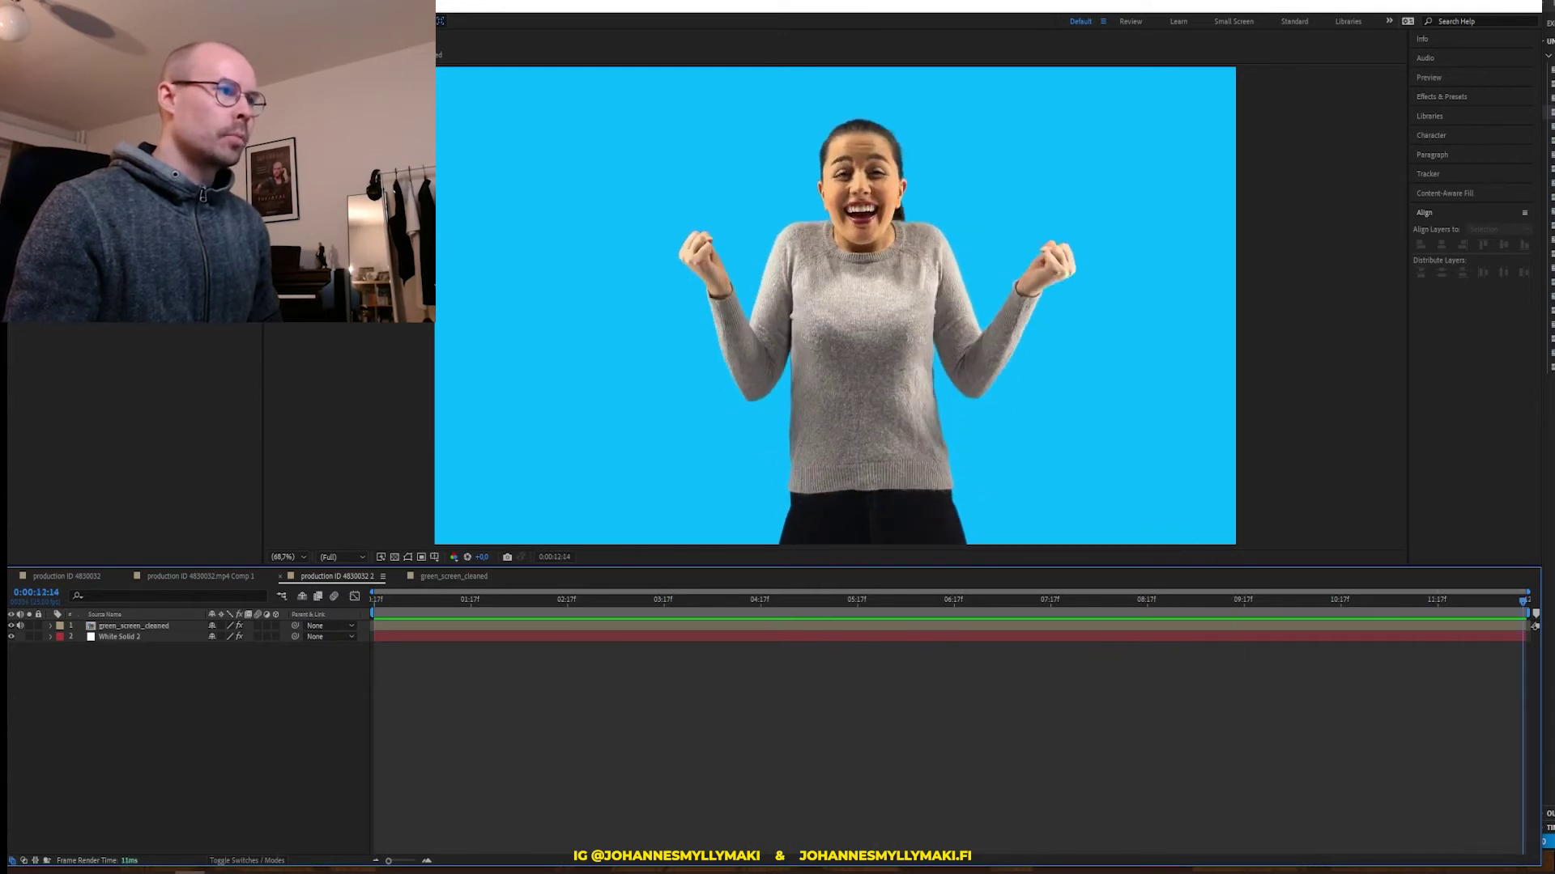
key("space")
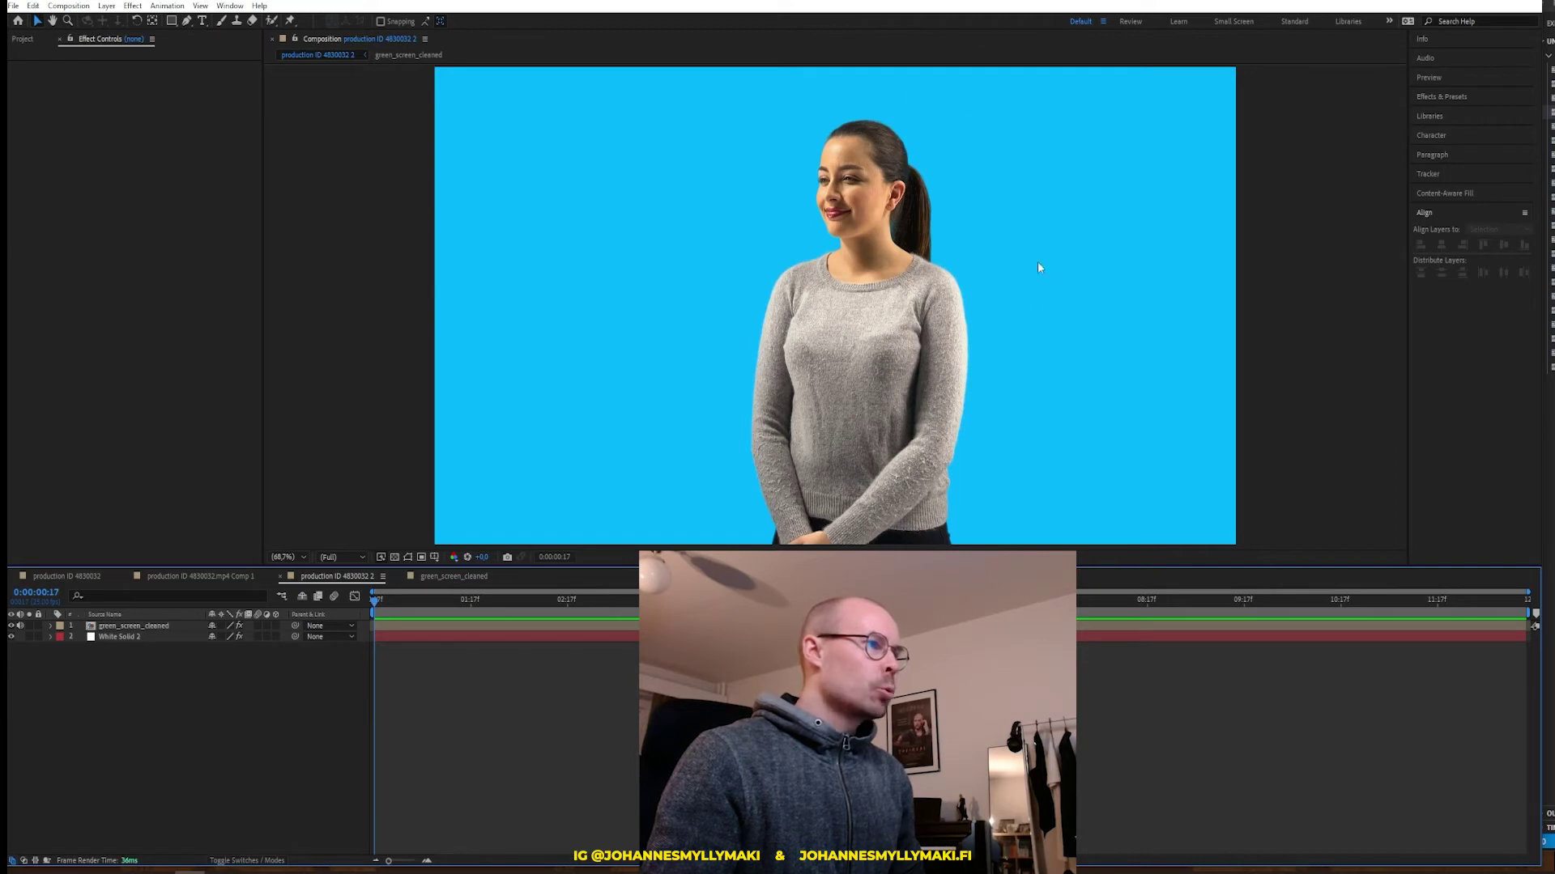
Turn off the Tint on White Solid 2 and add a Gradient Ramp effect
left_click(109, 637)
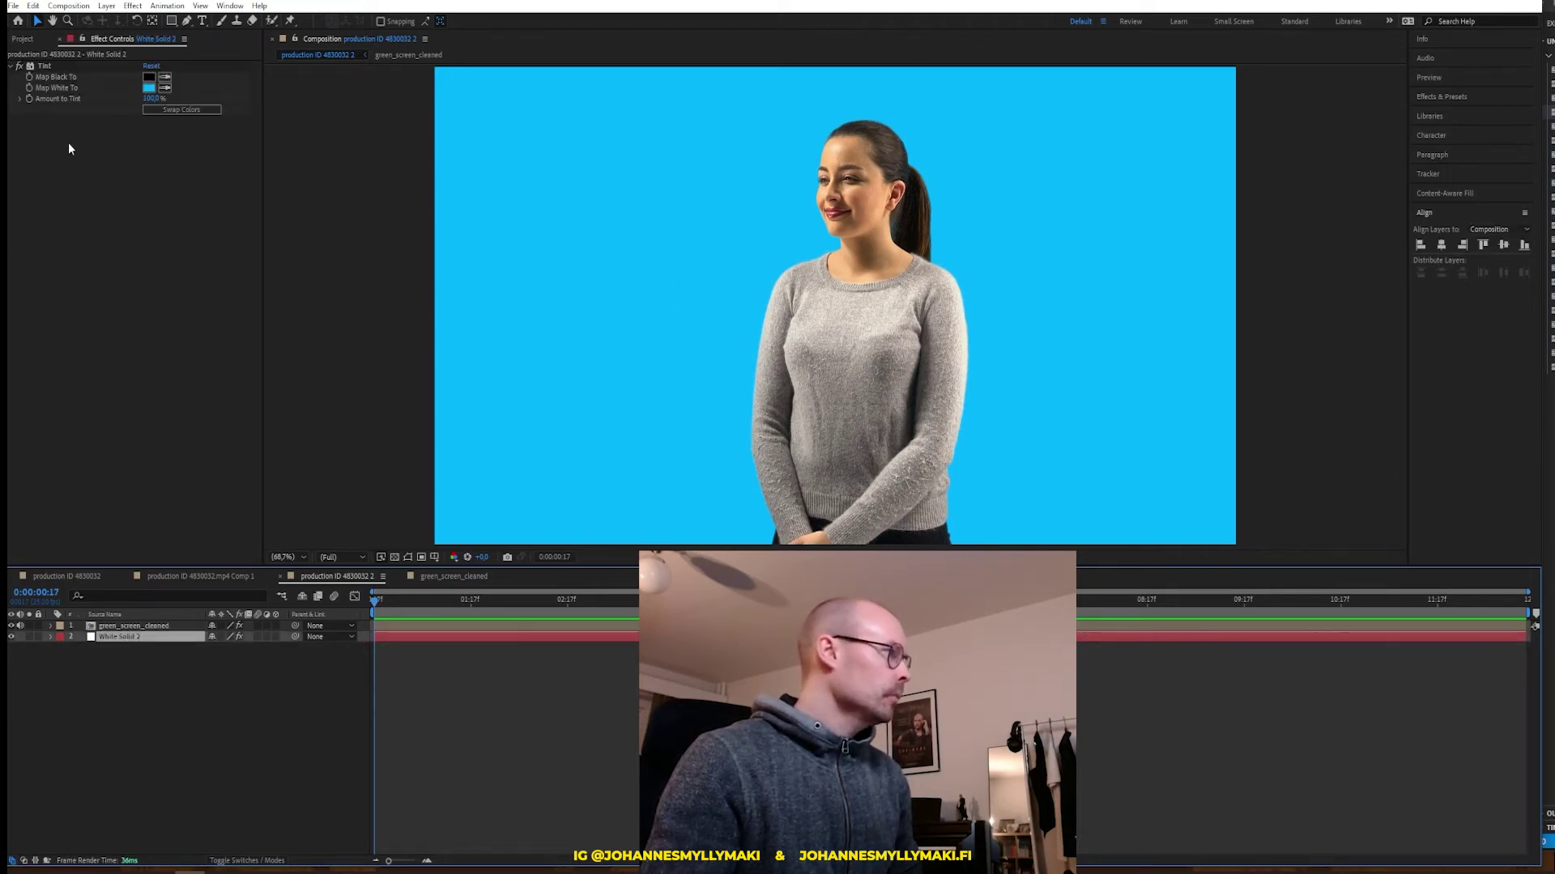
left_click(43, 65)
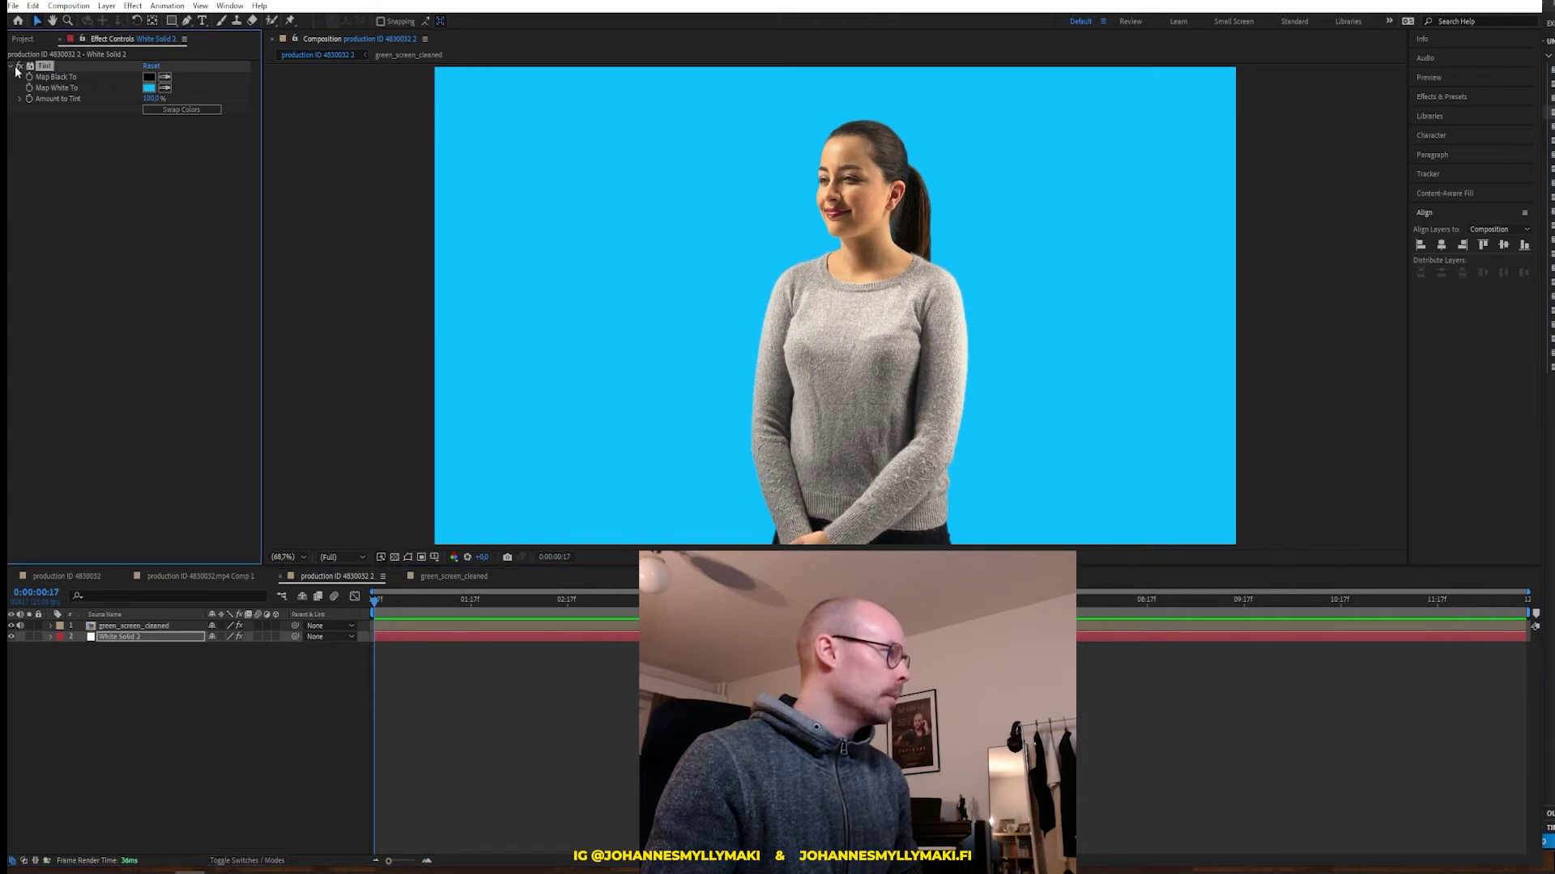
left_click(20, 68)
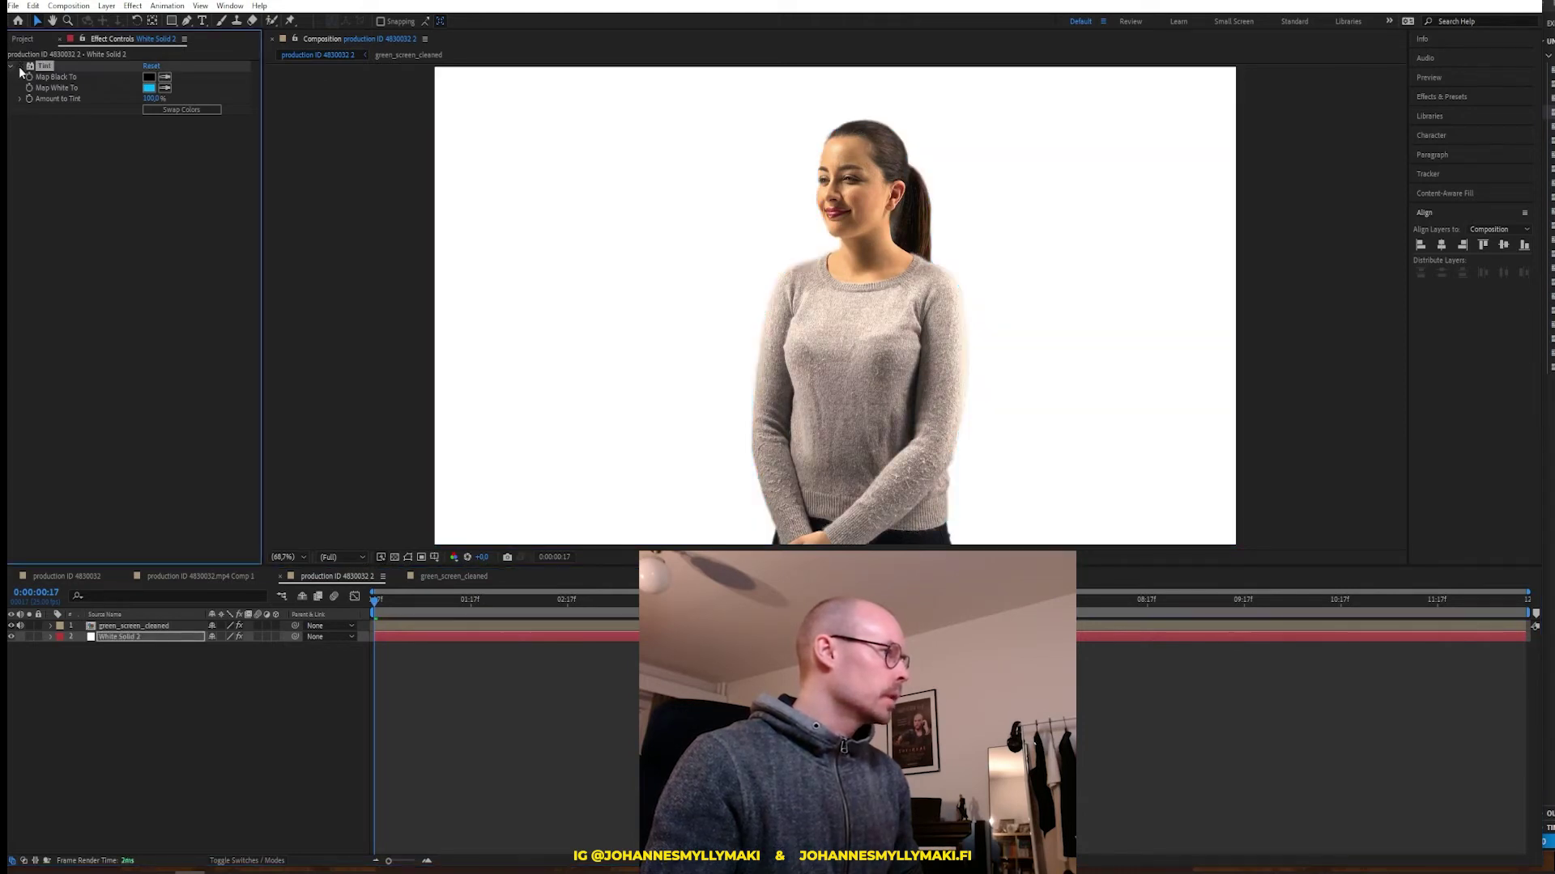
right_click(94, 241)
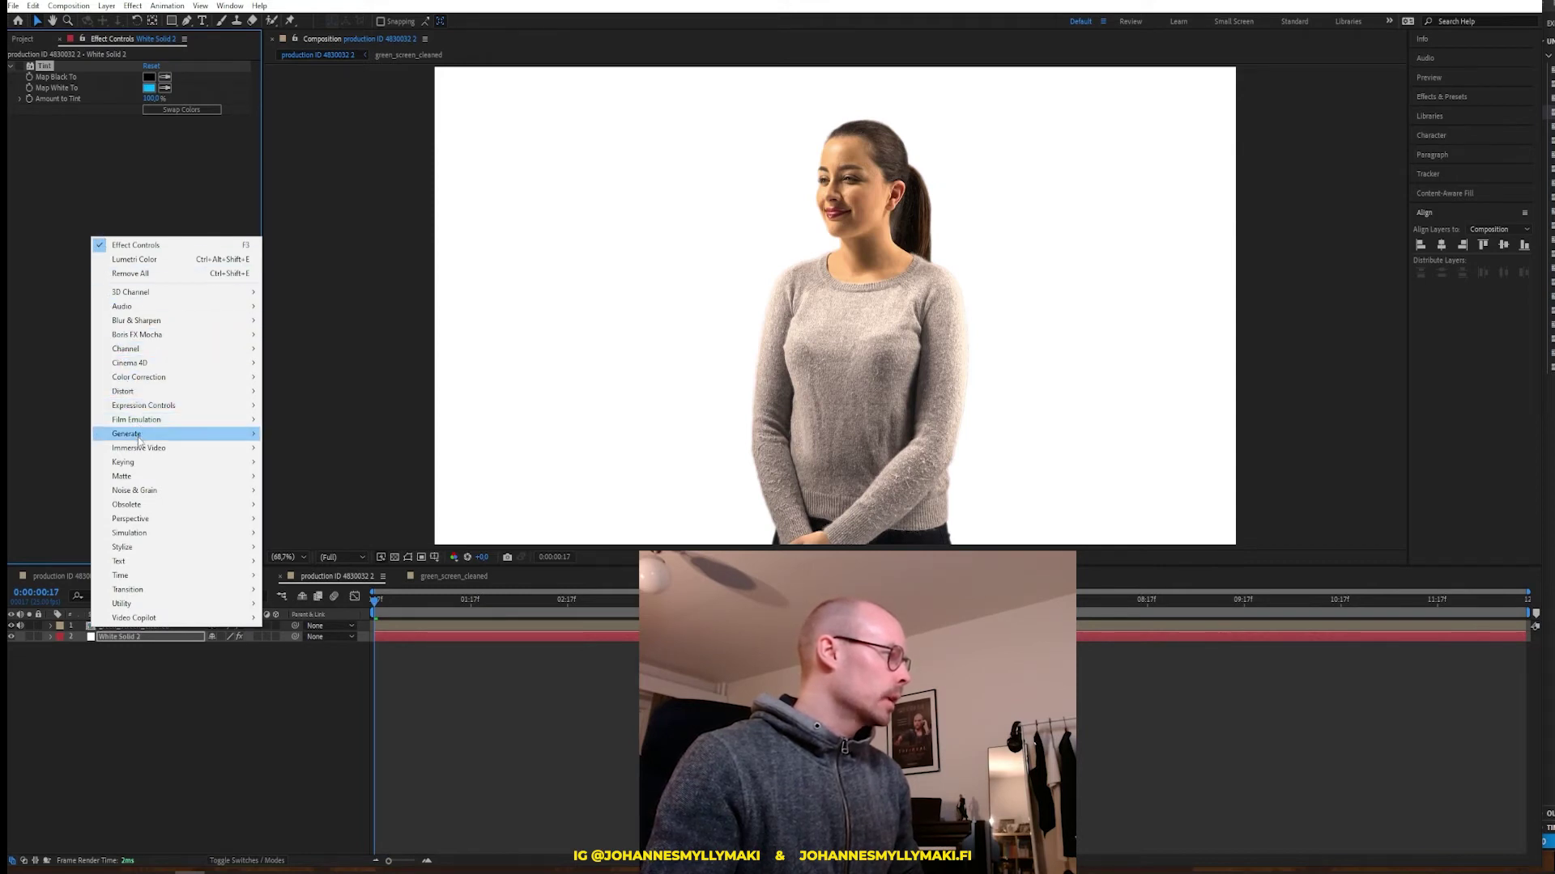
mouse_move(141, 438)
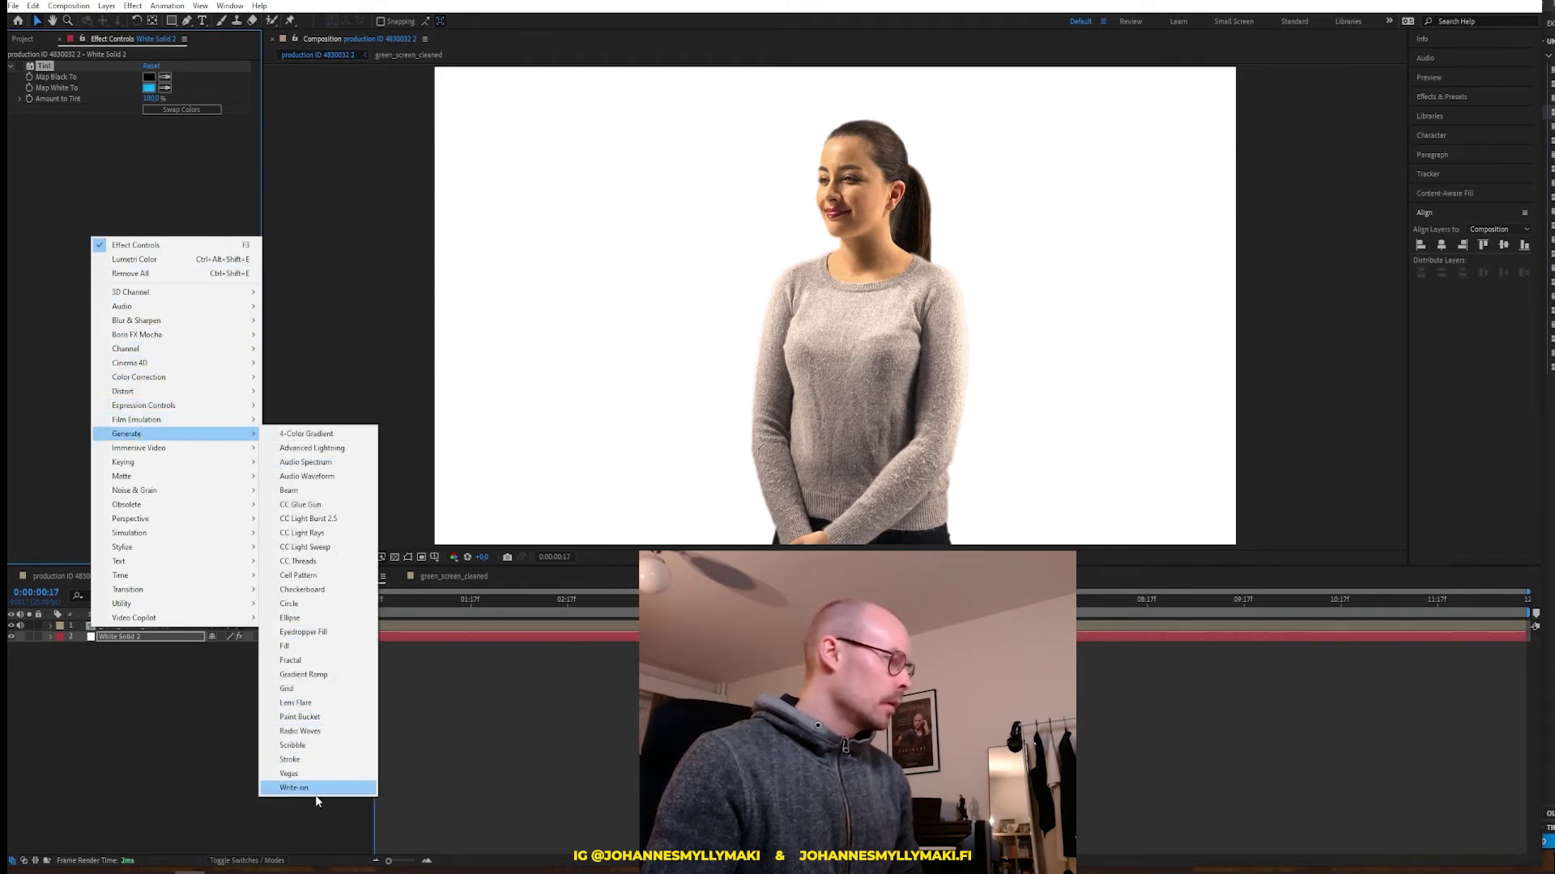
left_click(304, 674)
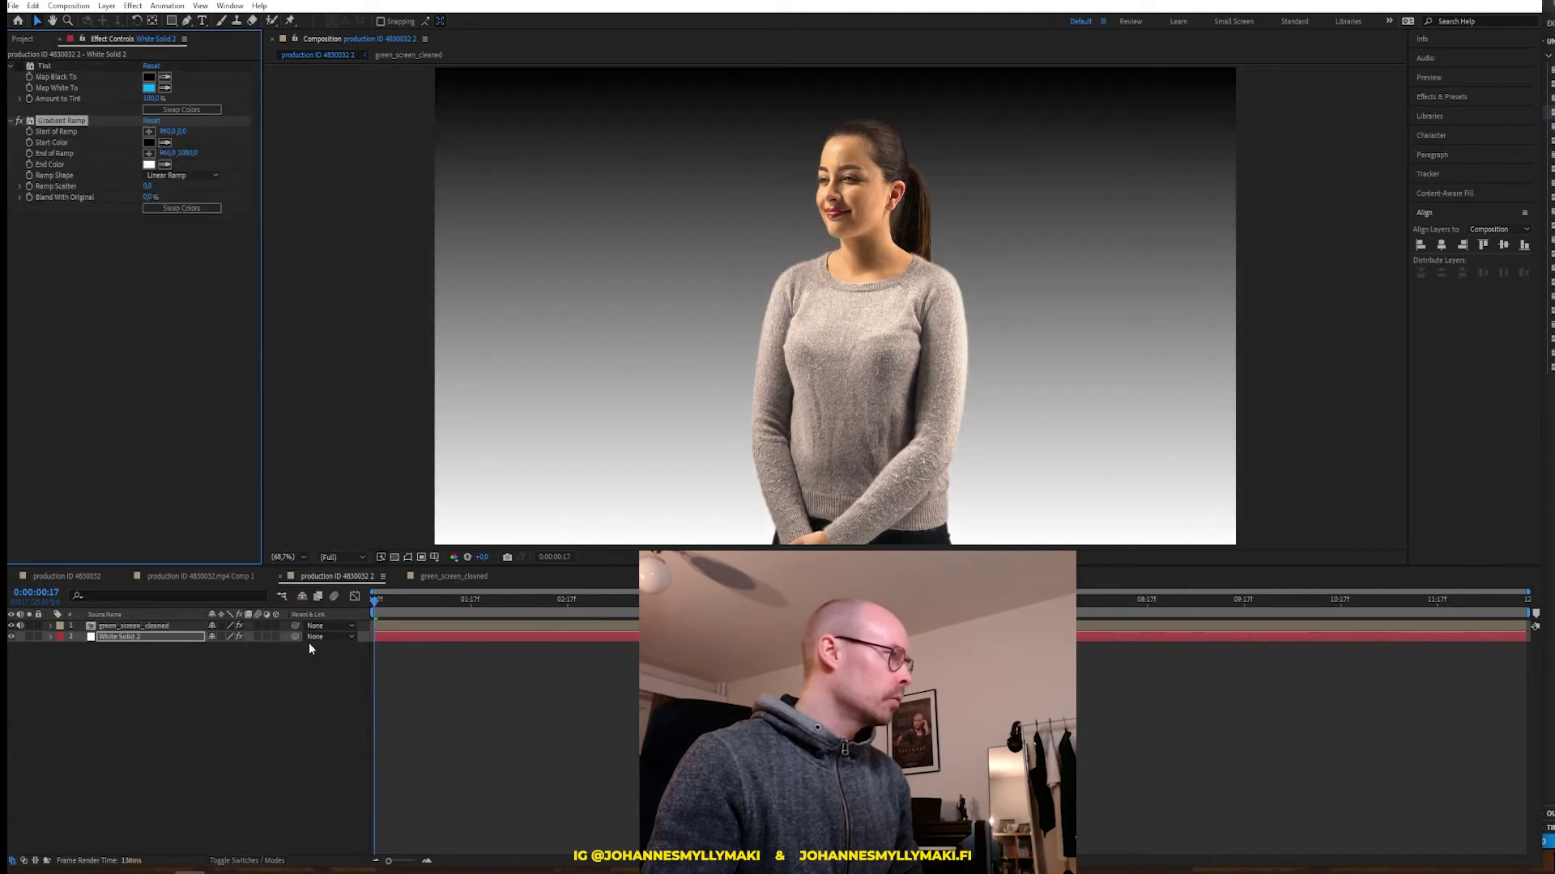
Set the Gradient Ramp start colour to cyan 00D2FF
left_click(150, 144)
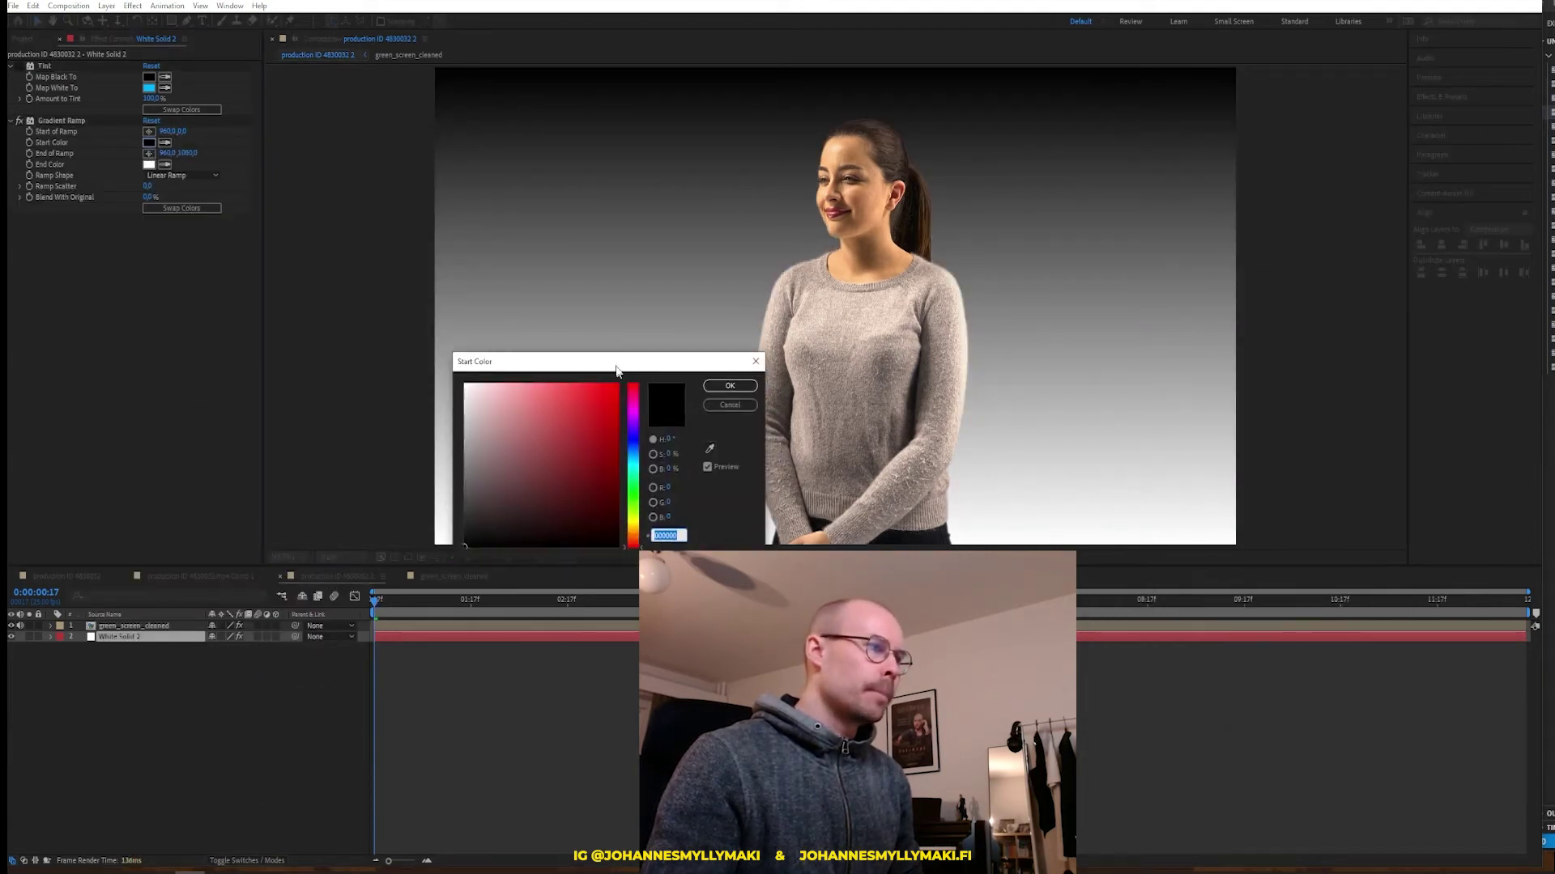
left_click_drag(1304, 601, 519, 234)
type("00D2FF")
left_click(632, 263)
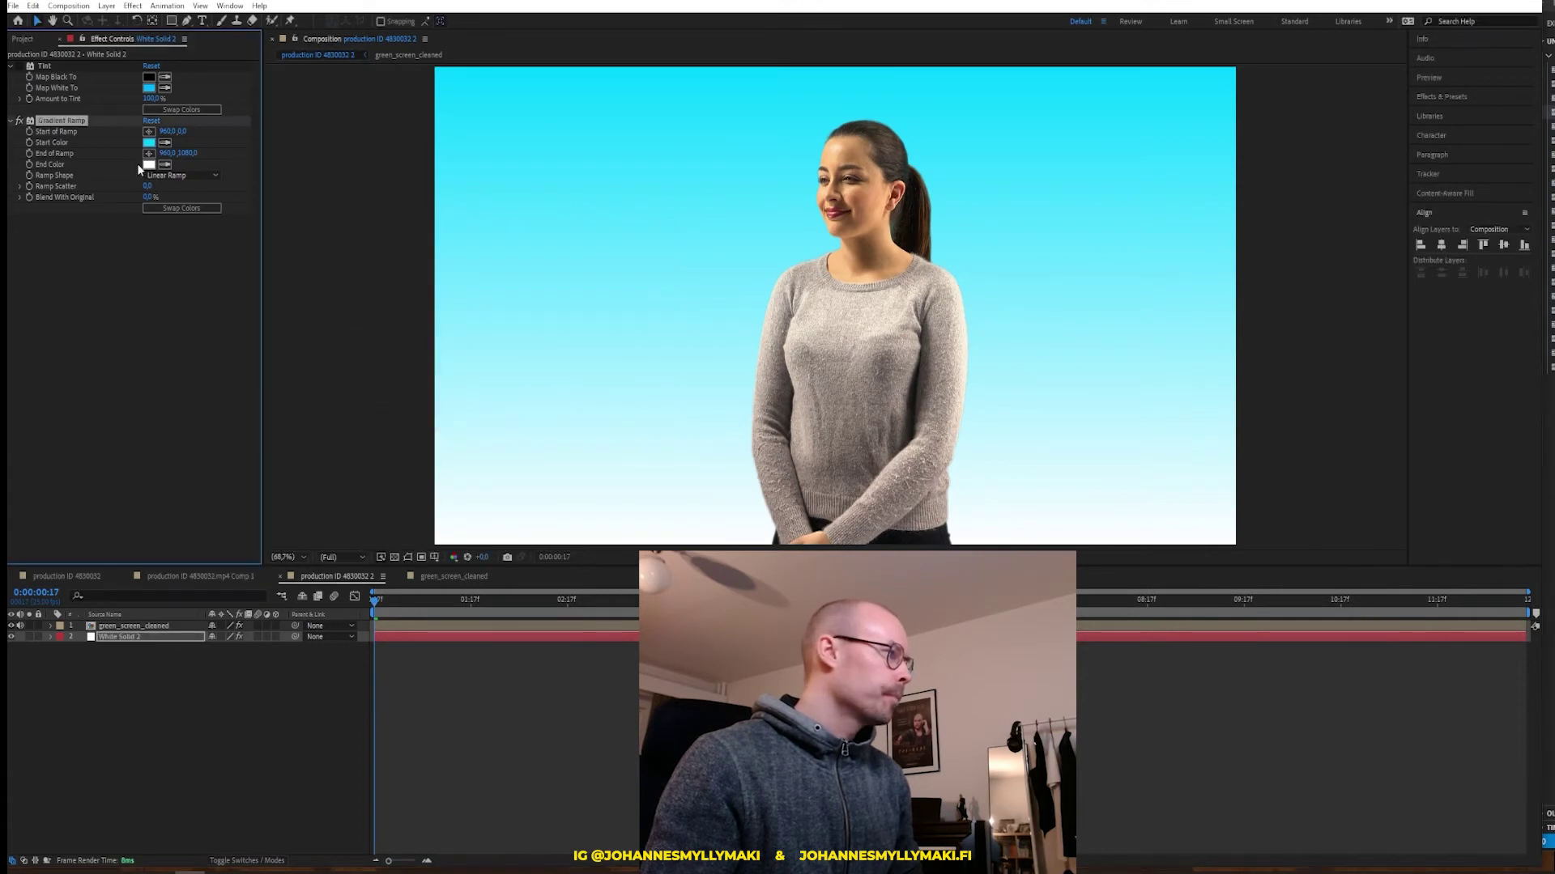
Set the Gradient Ramp end colour to a light cyan
left_click(149, 165)
left_click(540, 338)
left_click(507, 281)
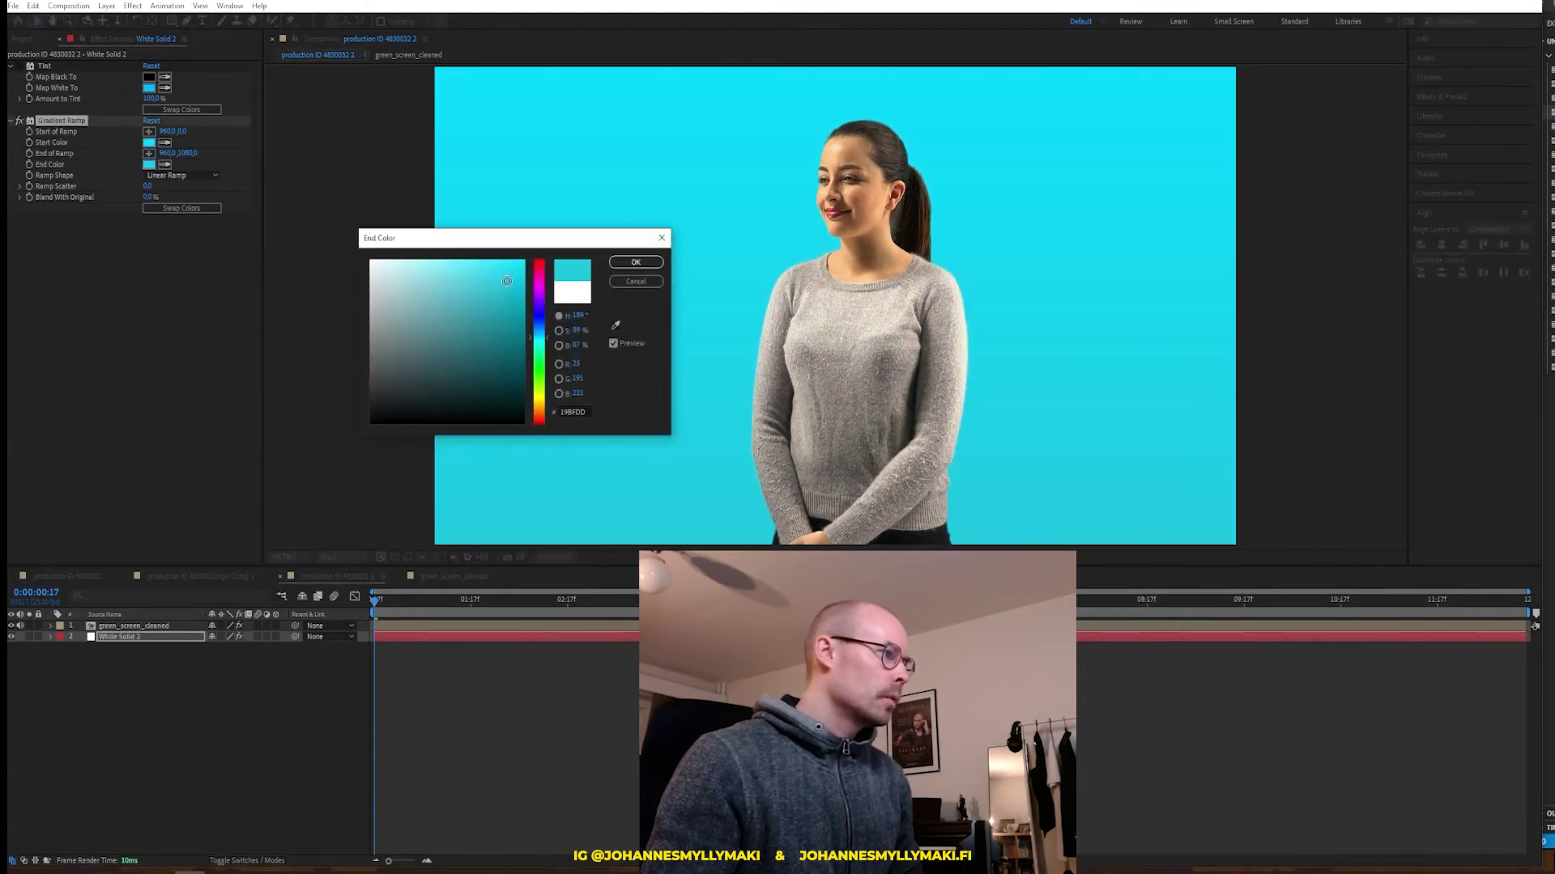
left_click(637, 261)
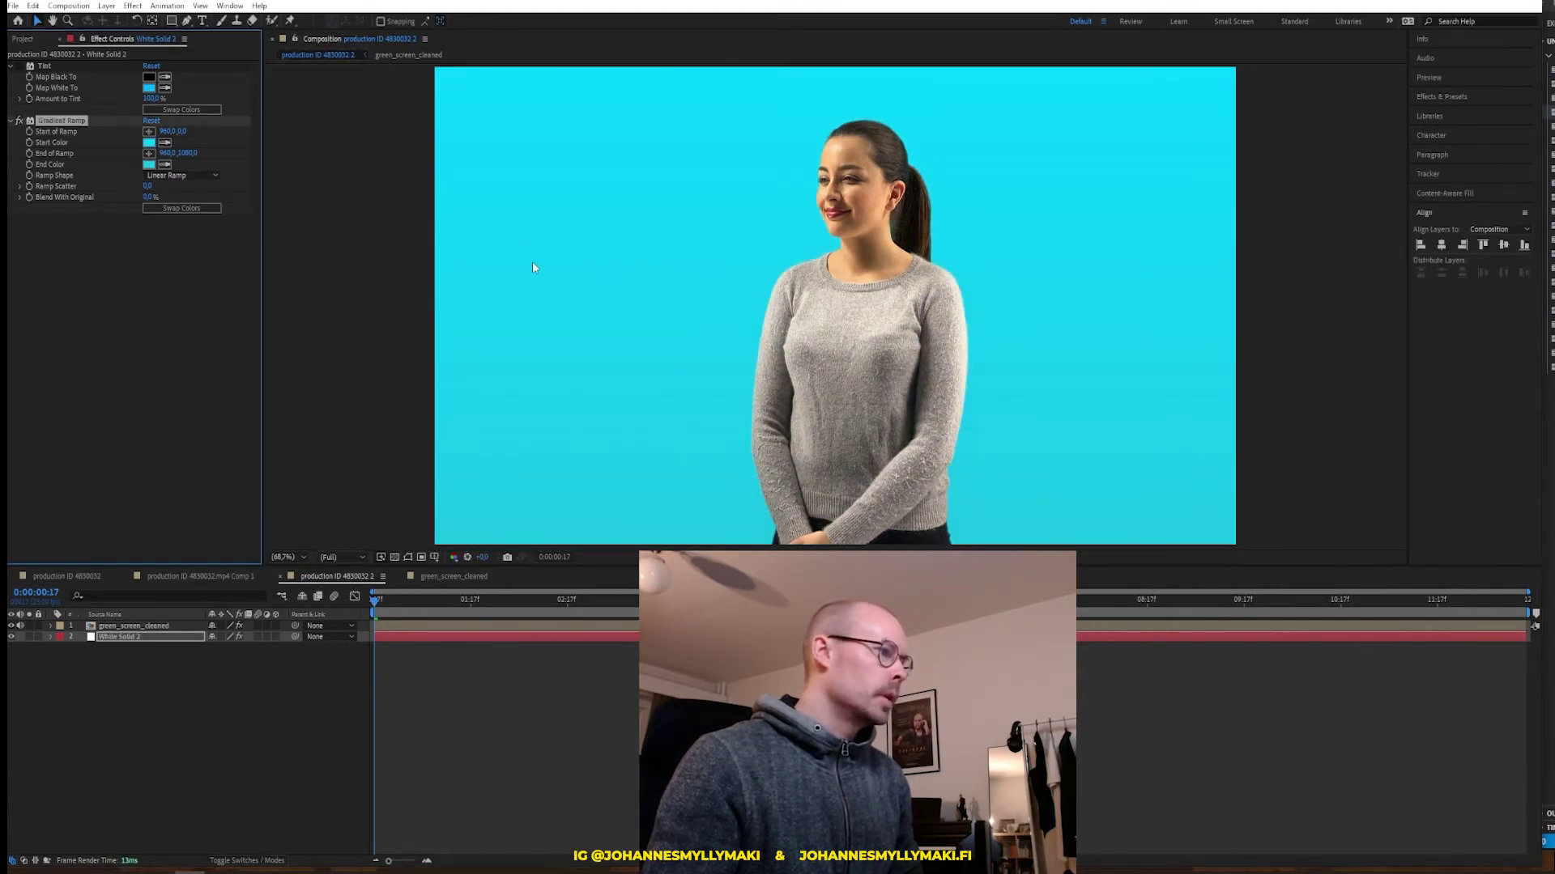
left_click(151, 165)
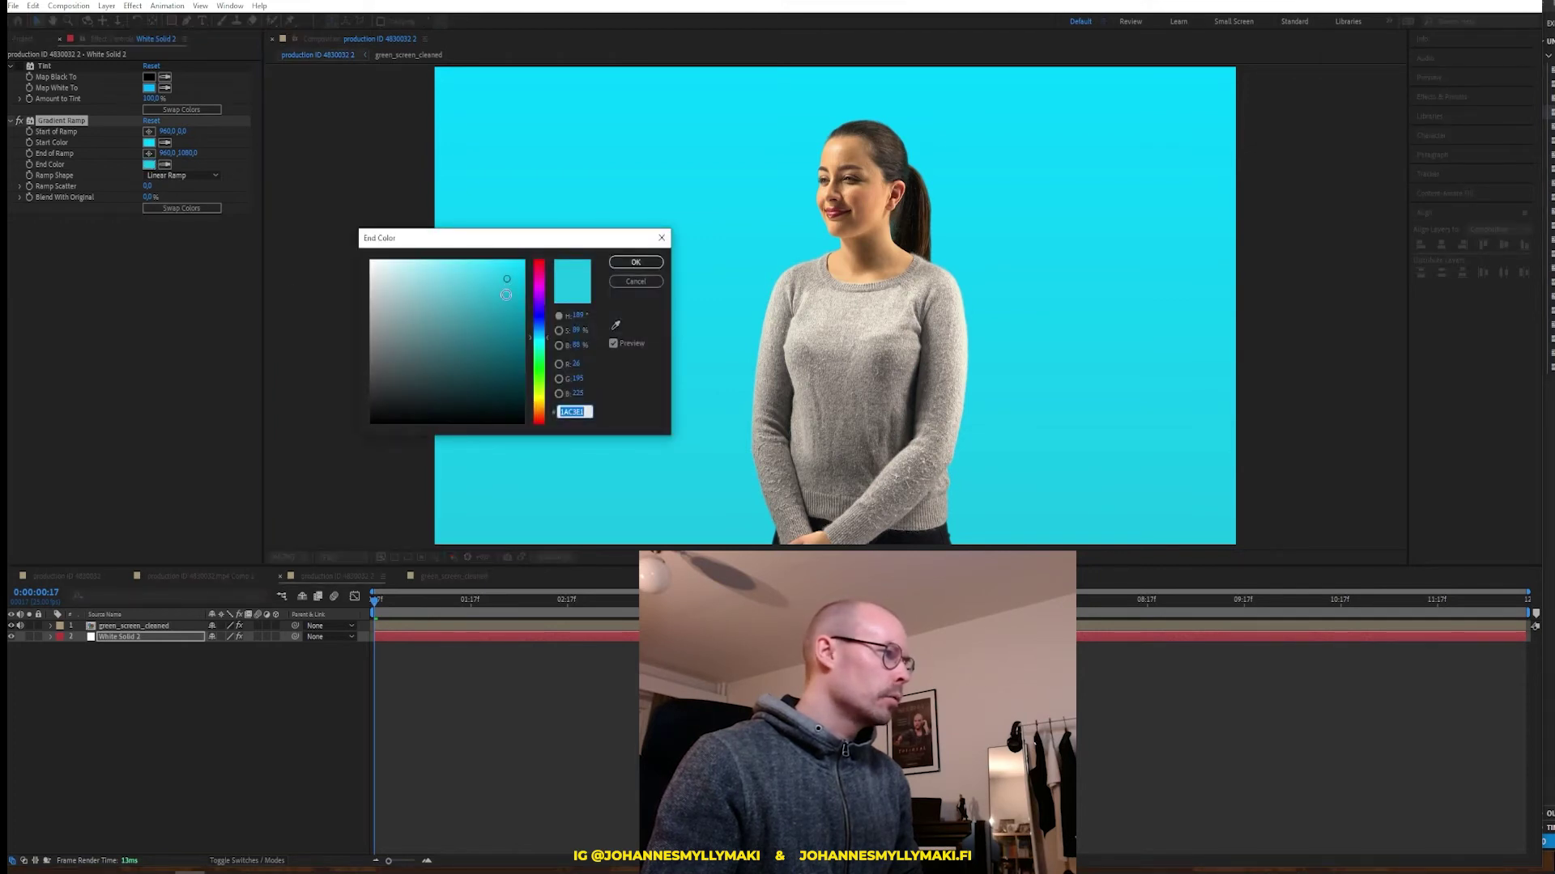
left_click(503, 304)
left_click_drag(505, 312, 458, 232)
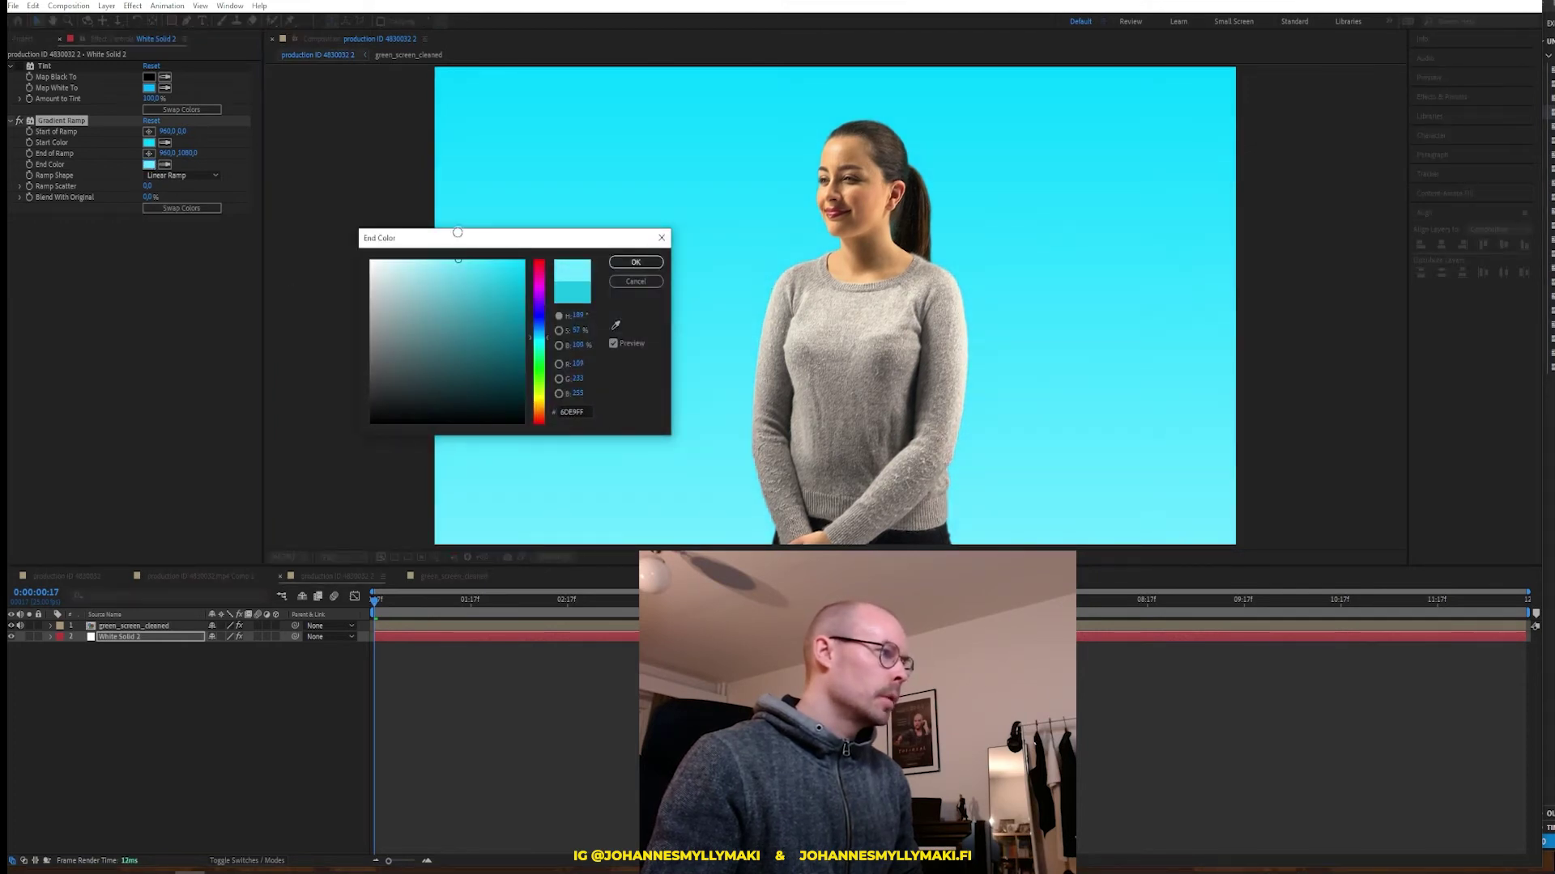
left_click(646, 264)
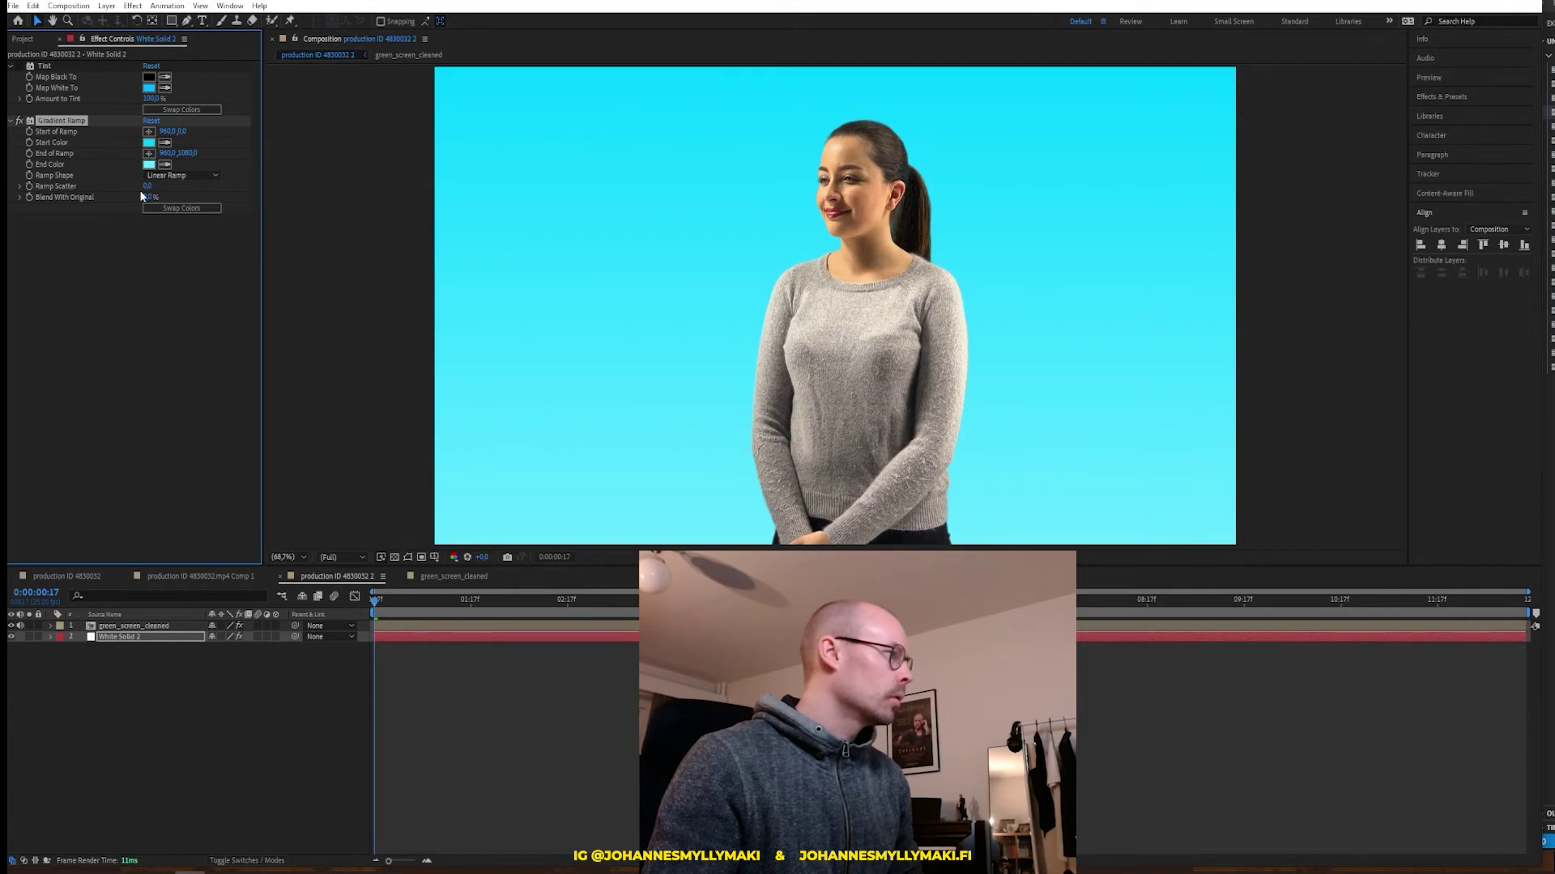
left_click(186, 178)
Make the ramp radial, swap its colours, and place the centre near the top edge
left_click(186, 202)
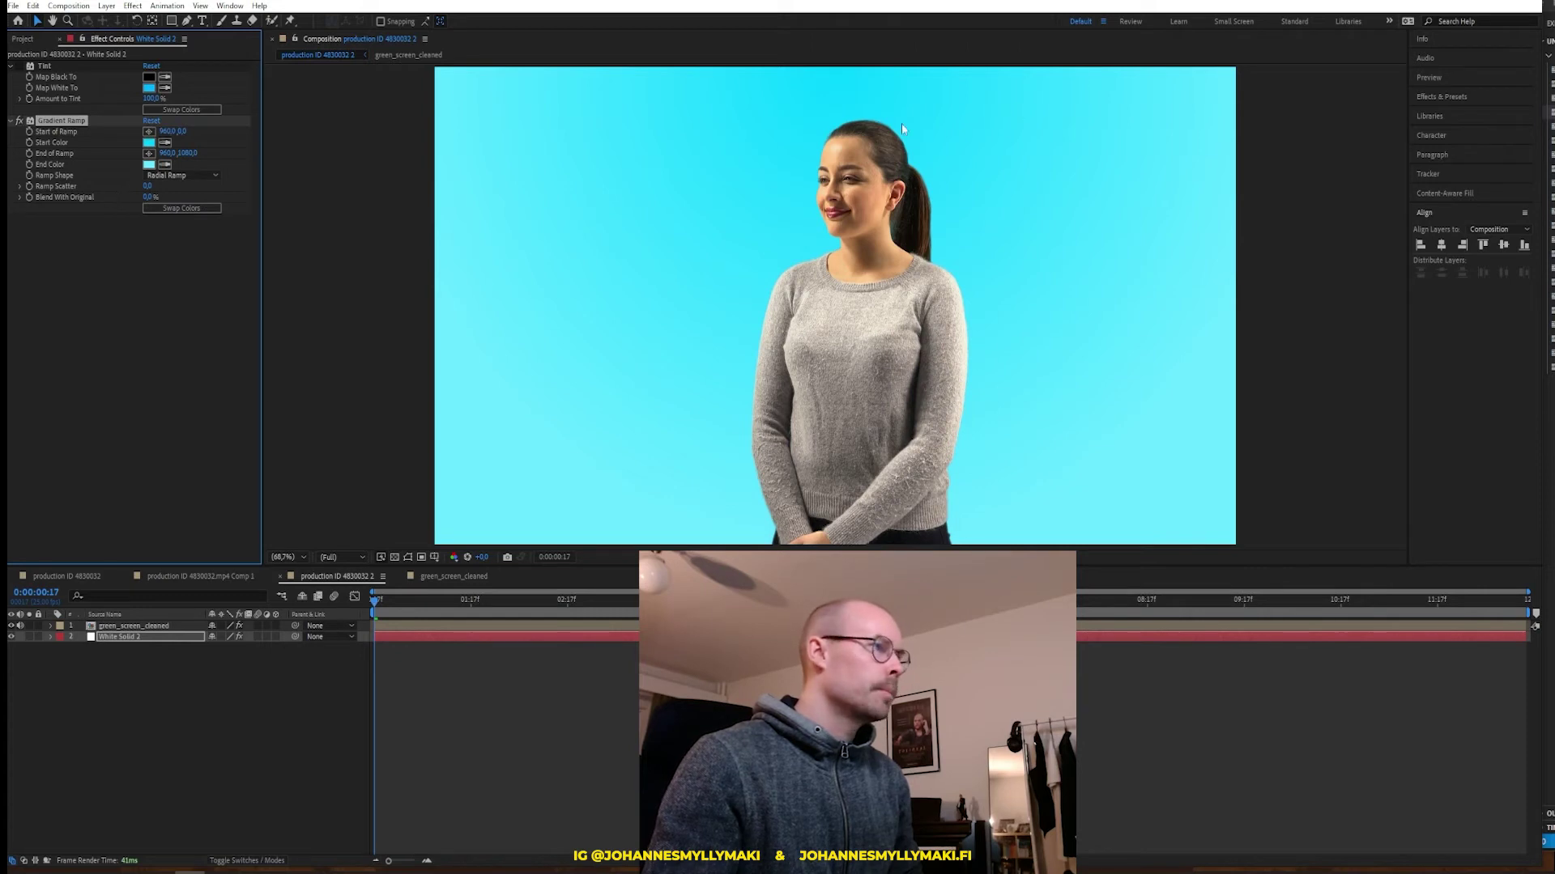
left_click(872, 107)
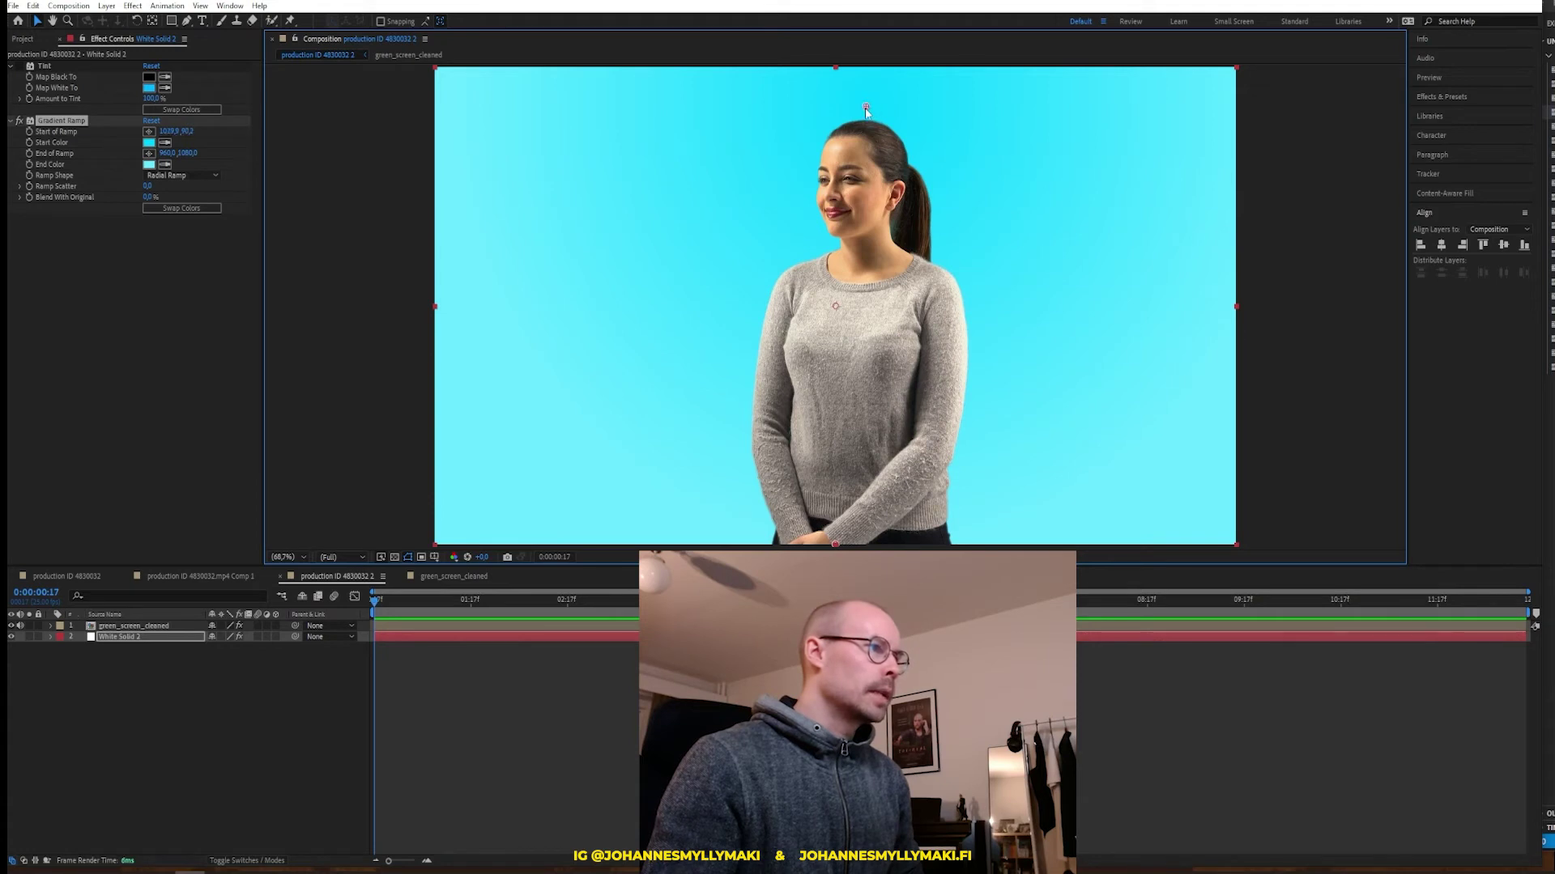
mouse_move(865, 108)
left_mouse_down()
mouse_move(630, 353)
mouse_move(977, 342)
mouse_move(896, 94)
left_mouse_up()
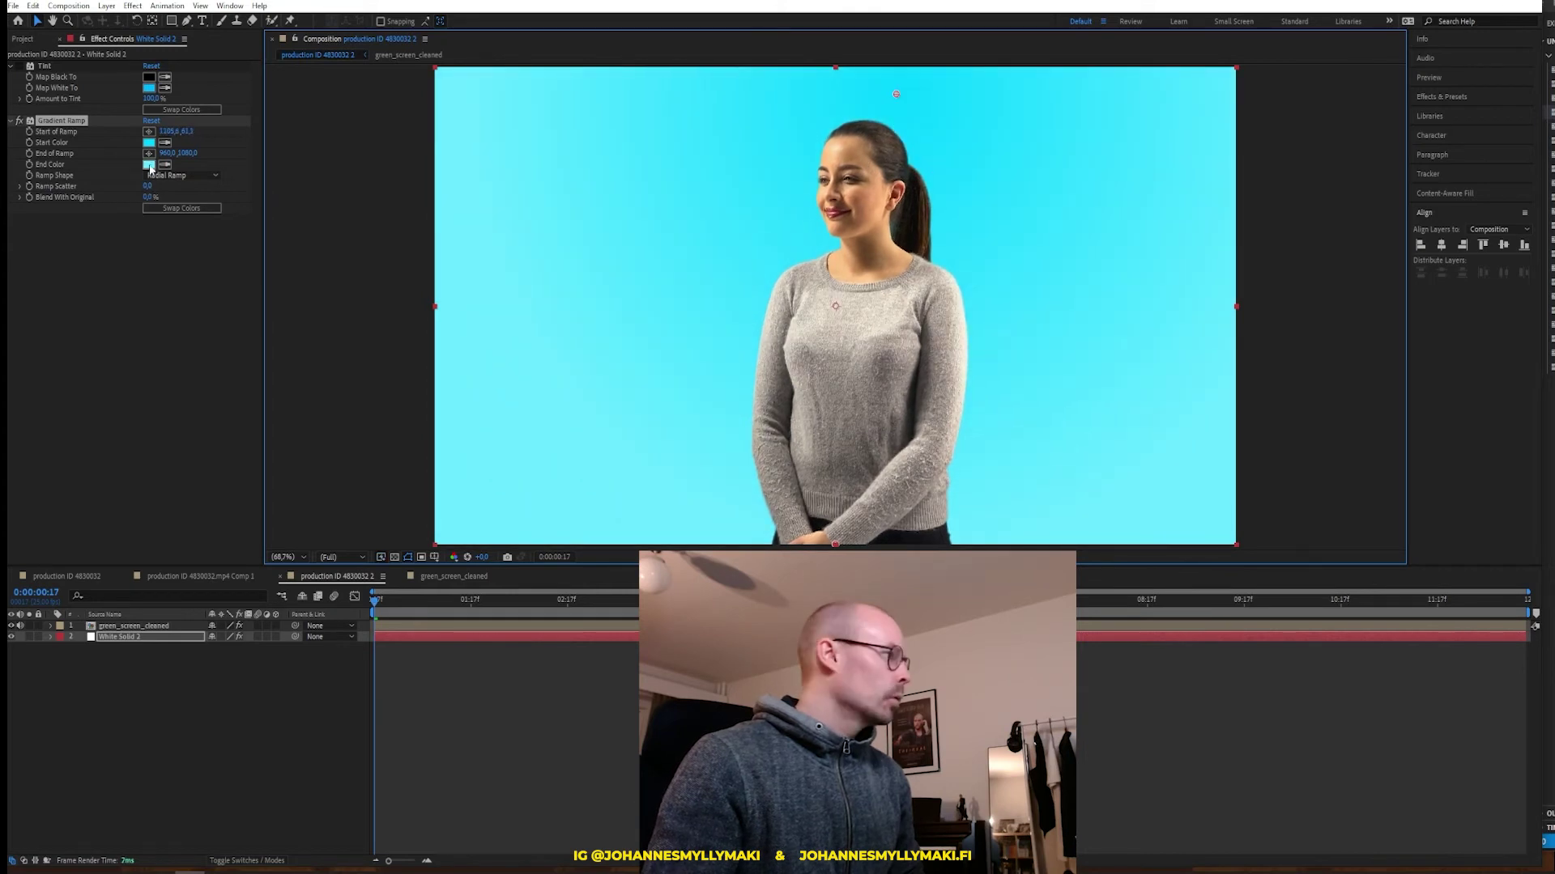
left_click(183, 209)
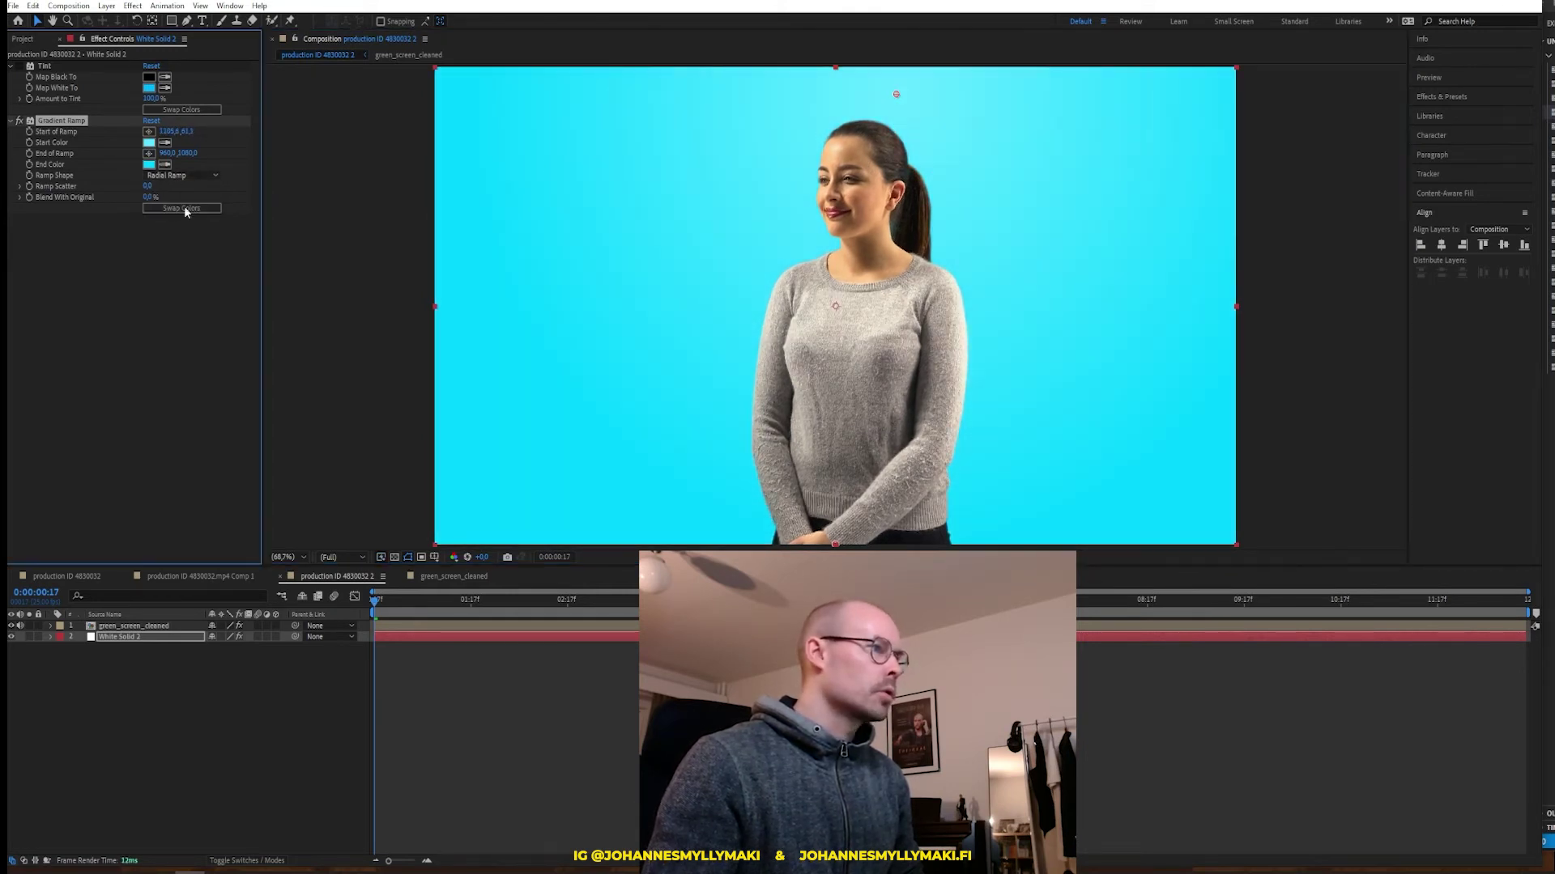
left_click_drag(895, 97, 893, 108)
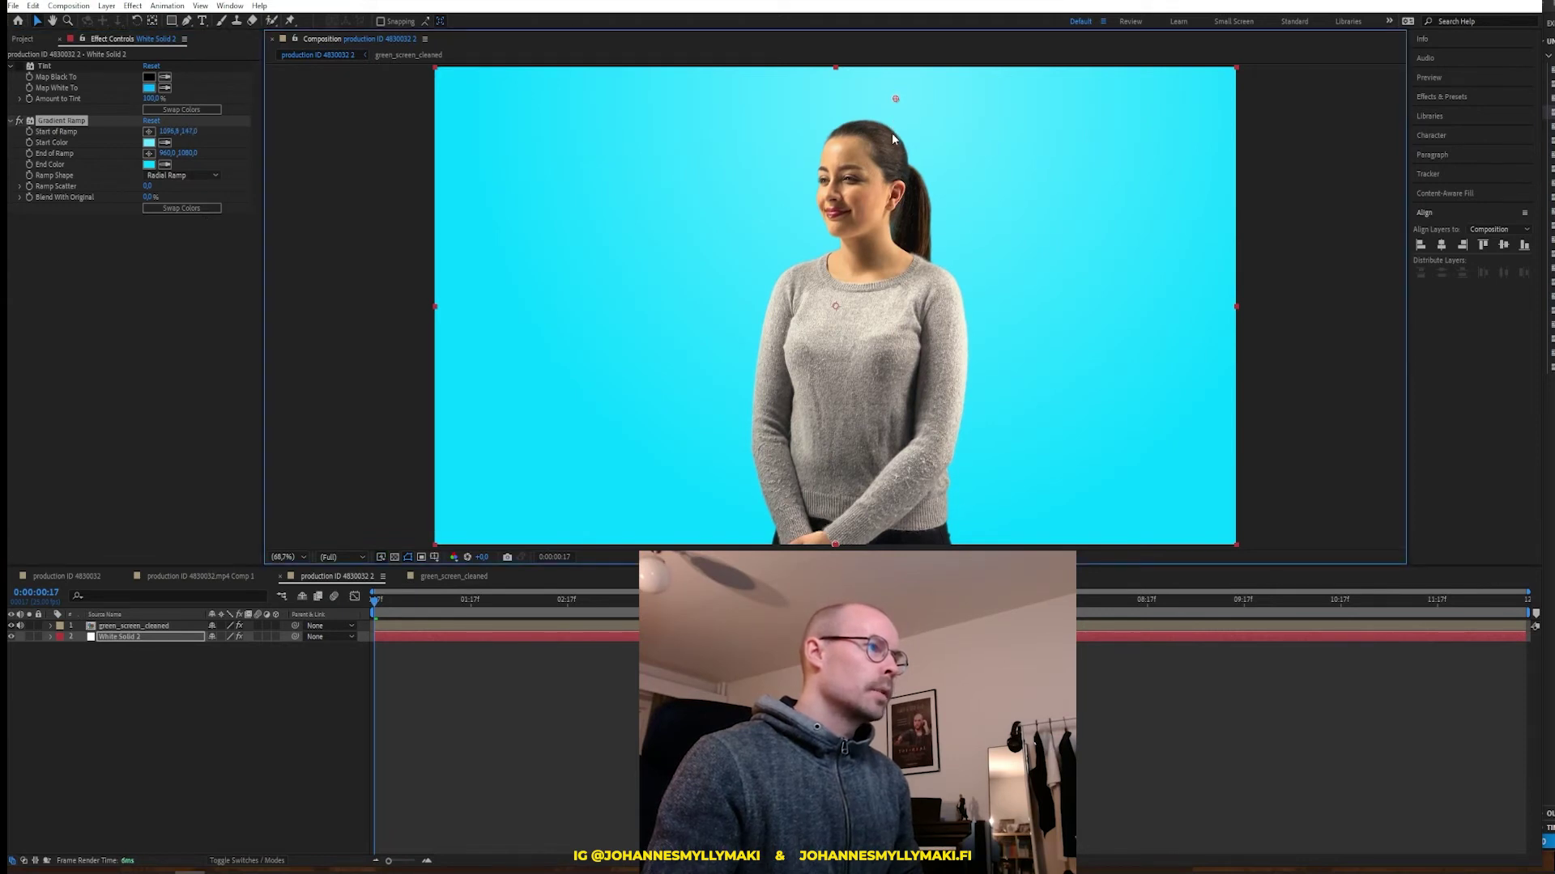
mouse_move(886, 211)
left_mouse_down()
mouse_move(860, 84)
mouse_move(877, 86)
left_mouse_up()
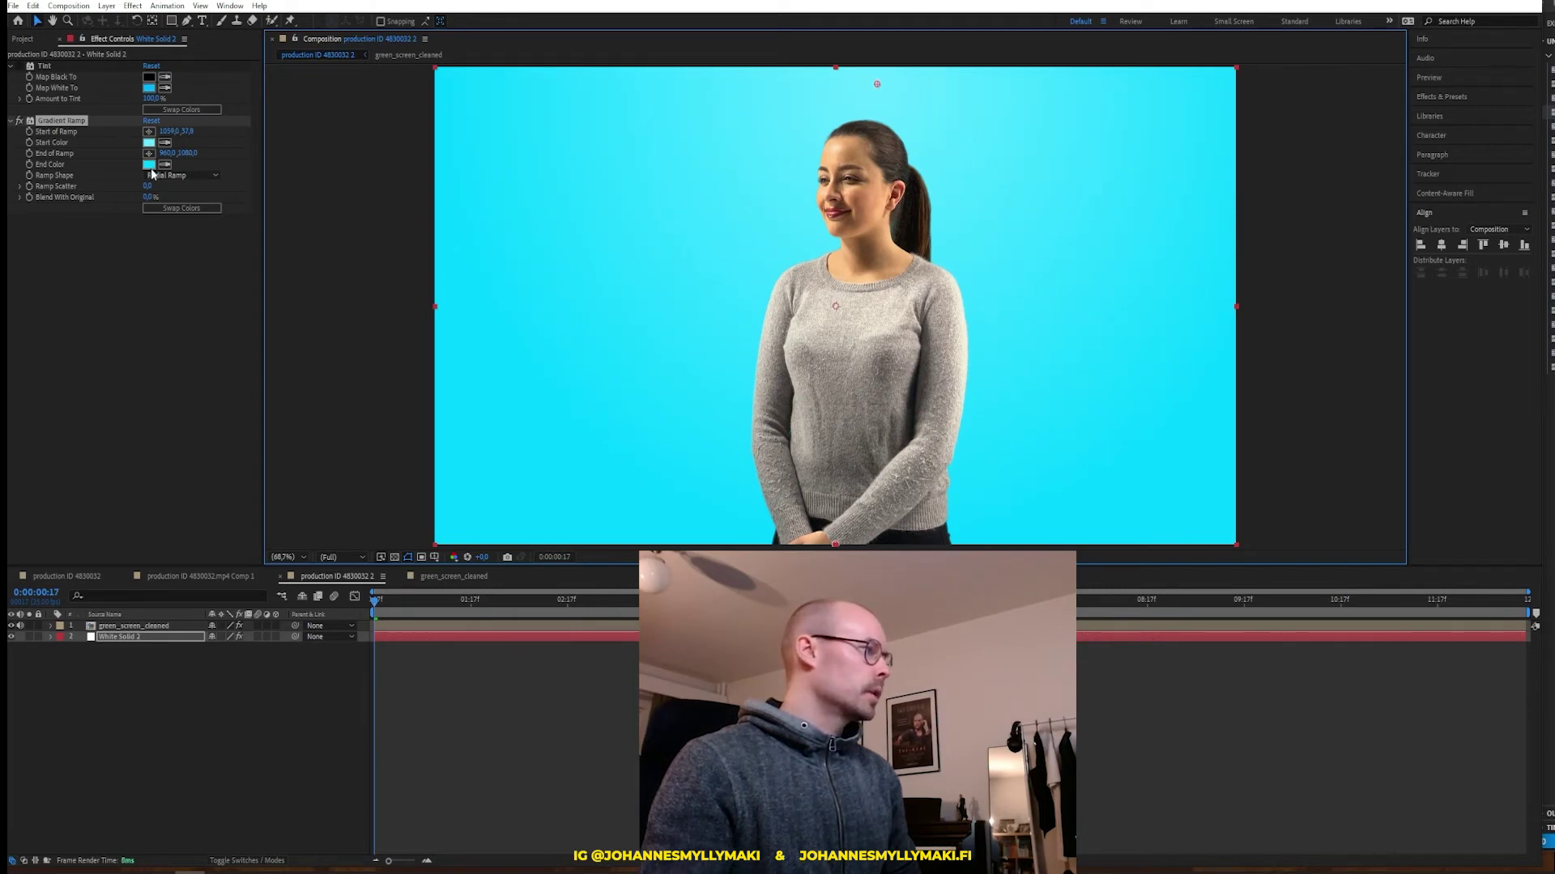
Make the start colour more saturated, the end colour deeper blue, and shift the centre right
left_click(149, 164)
left_click(635, 262)
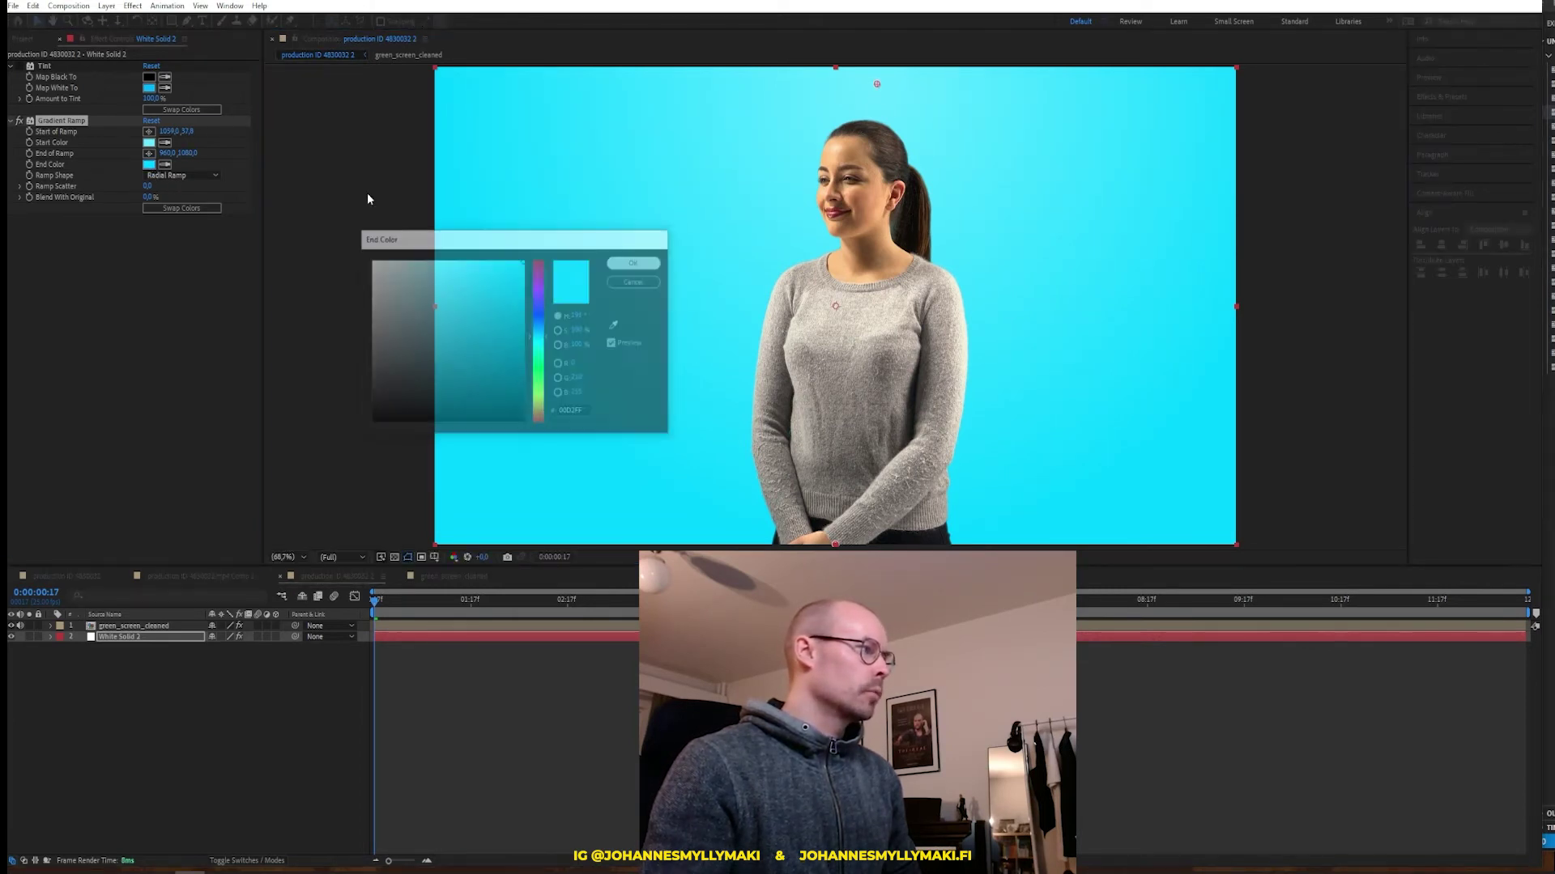
left_click(149, 143)
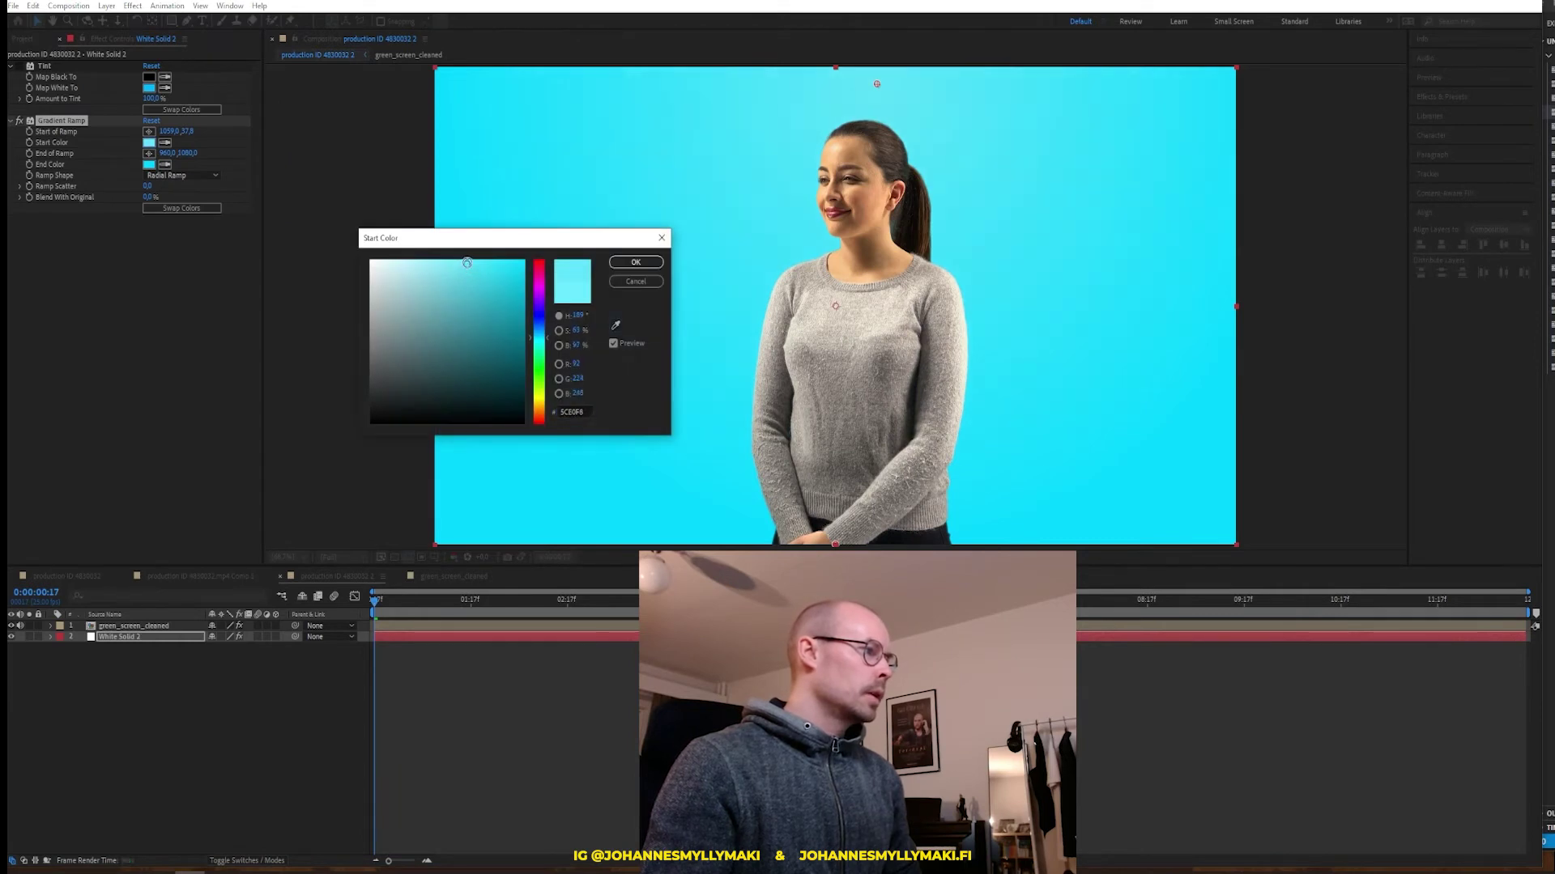
left_click(465, 260)
left_click(636, 262)
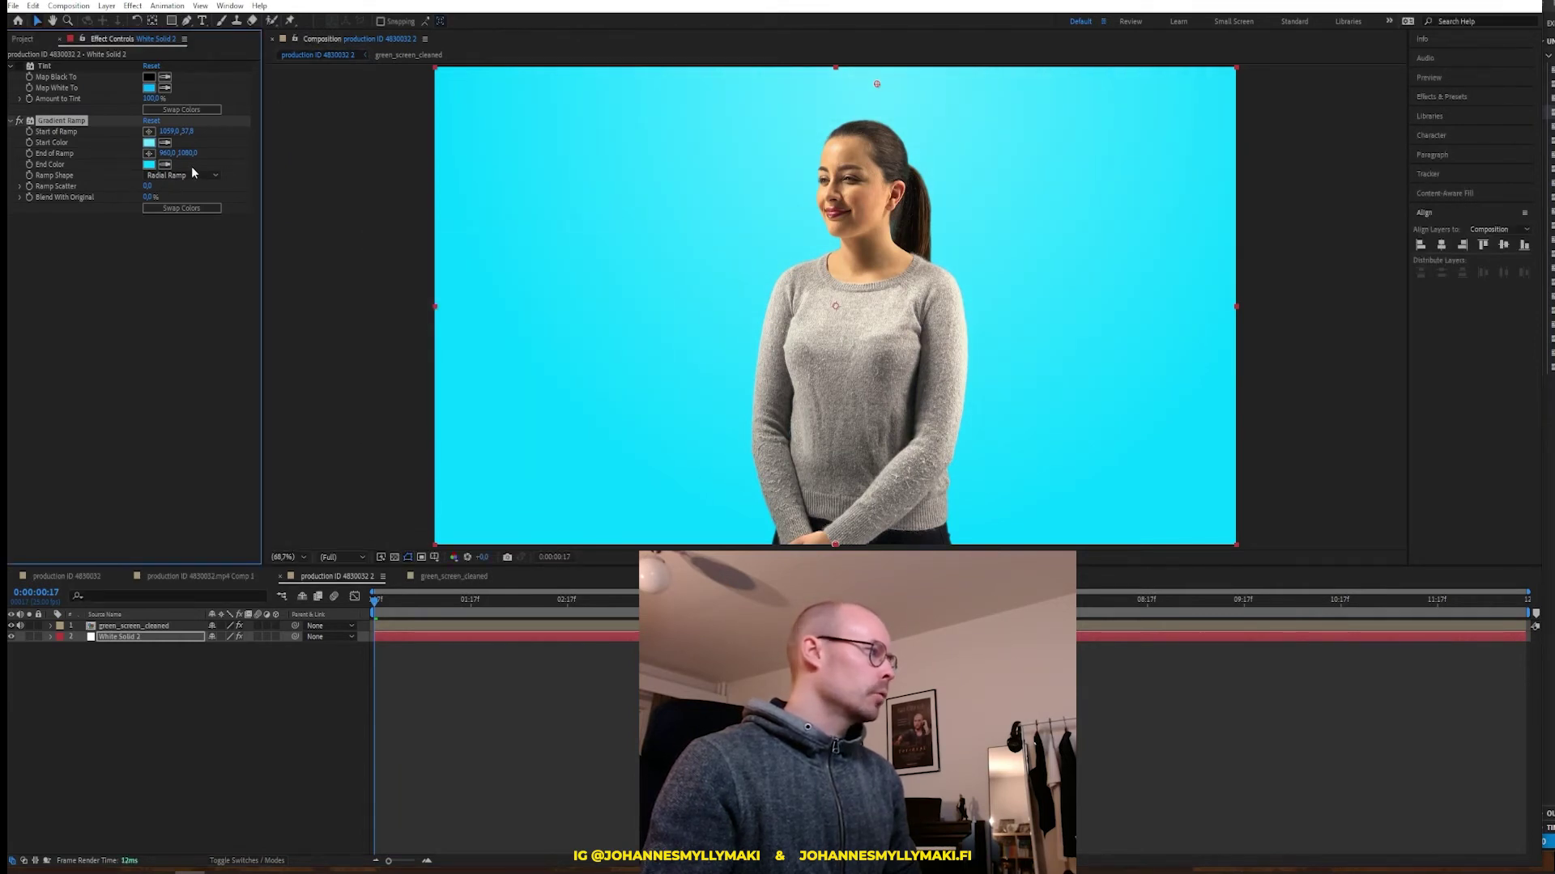
left_click(149, 165)
left_click(547, 337)
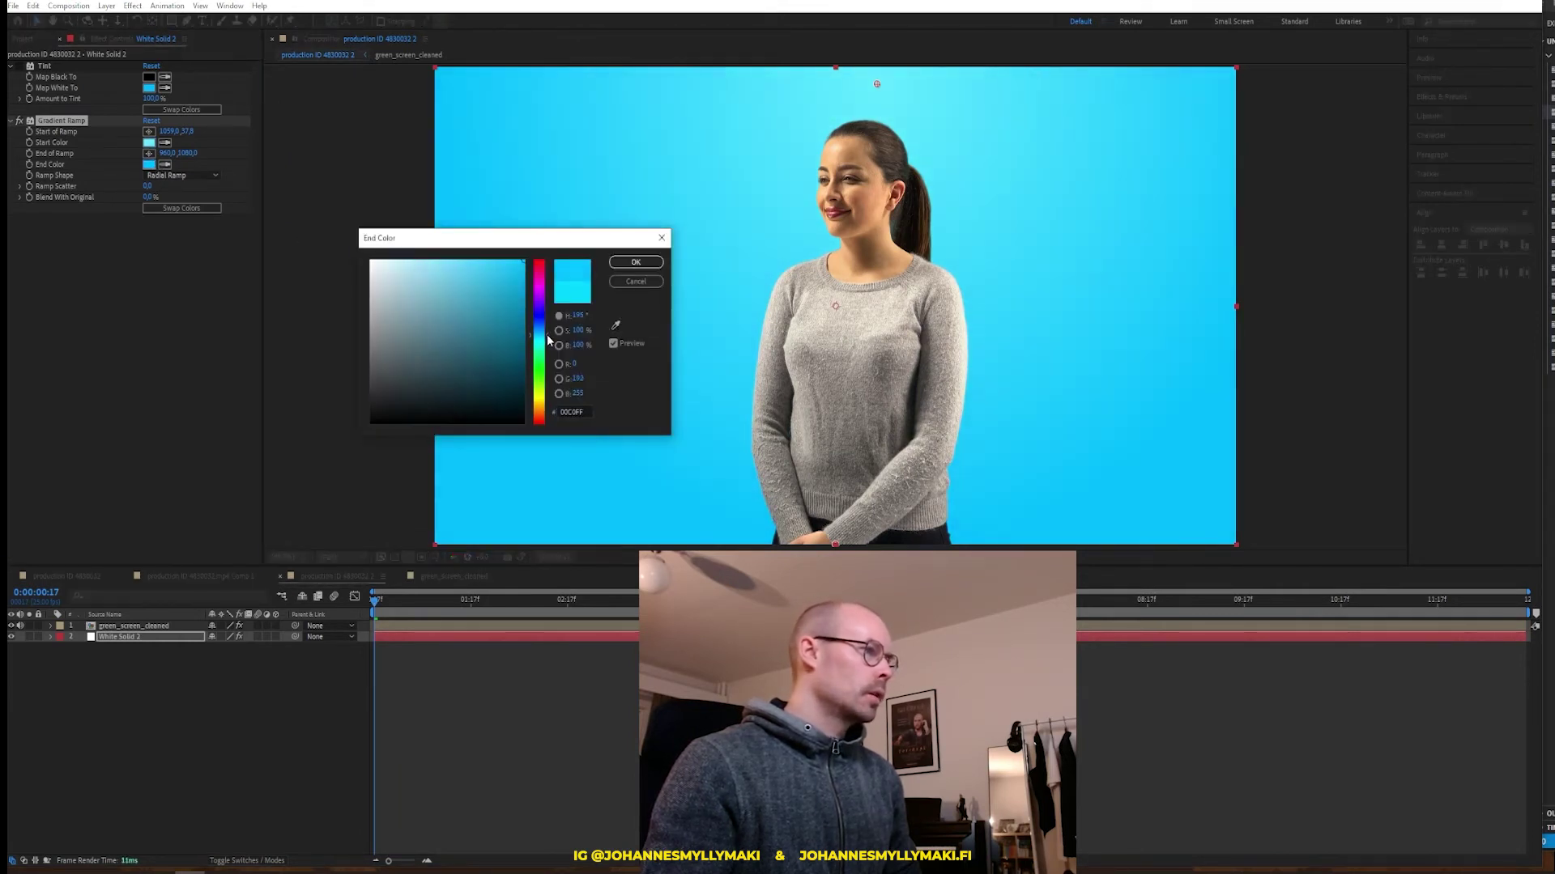
left_click(635, 262)
left_click_drag(877, 83, 915, 91)
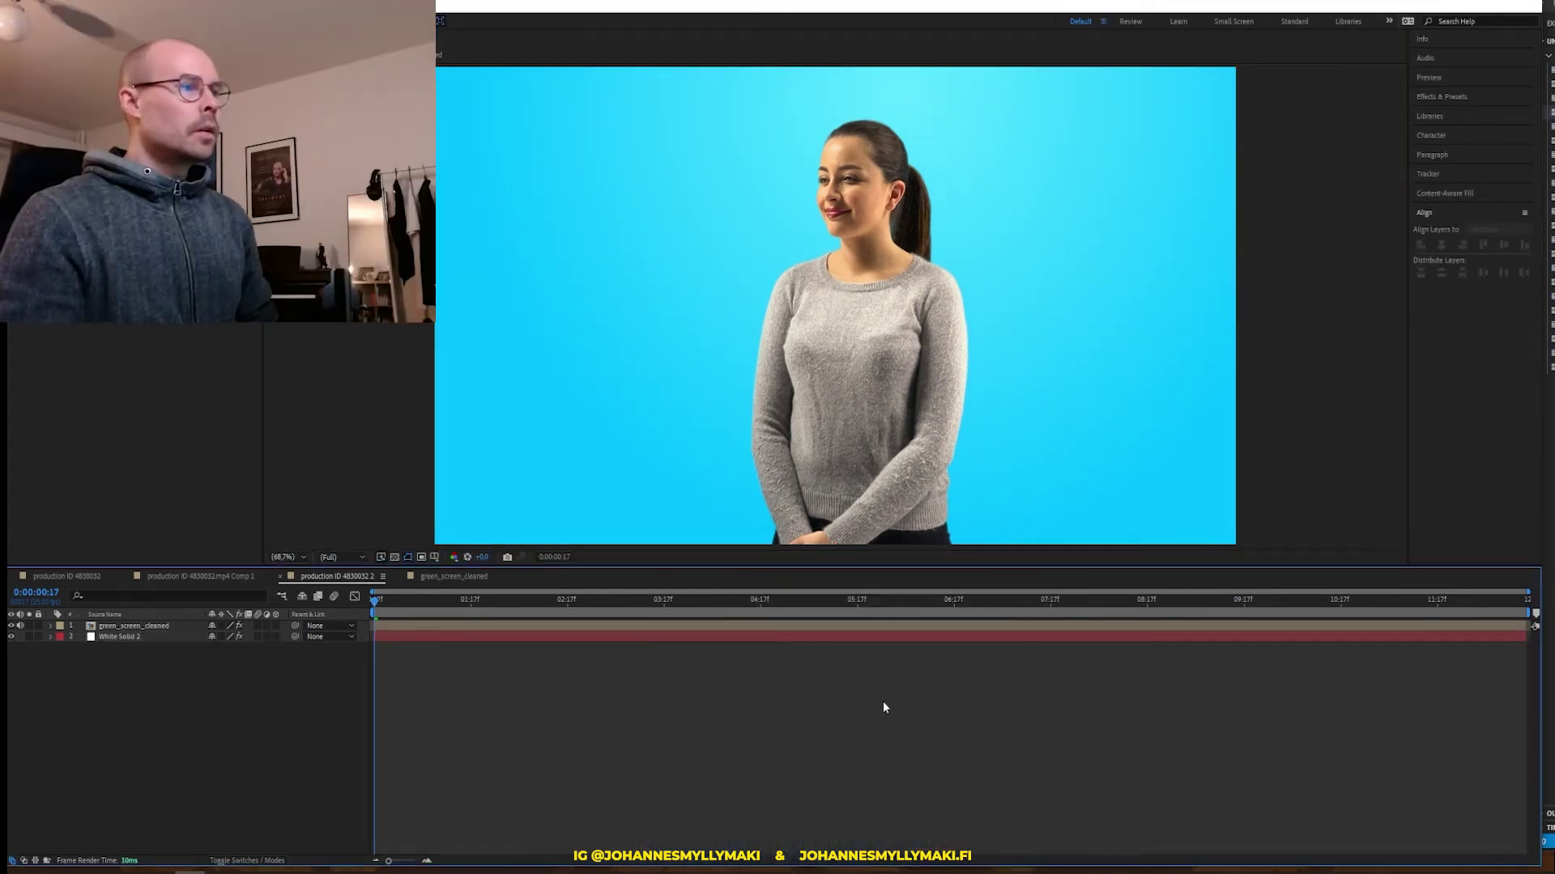
Preview the main comp through the TÄMÄ and ON titles, then return to production ID 4830032 2
left_click(890, 689)
key("space")
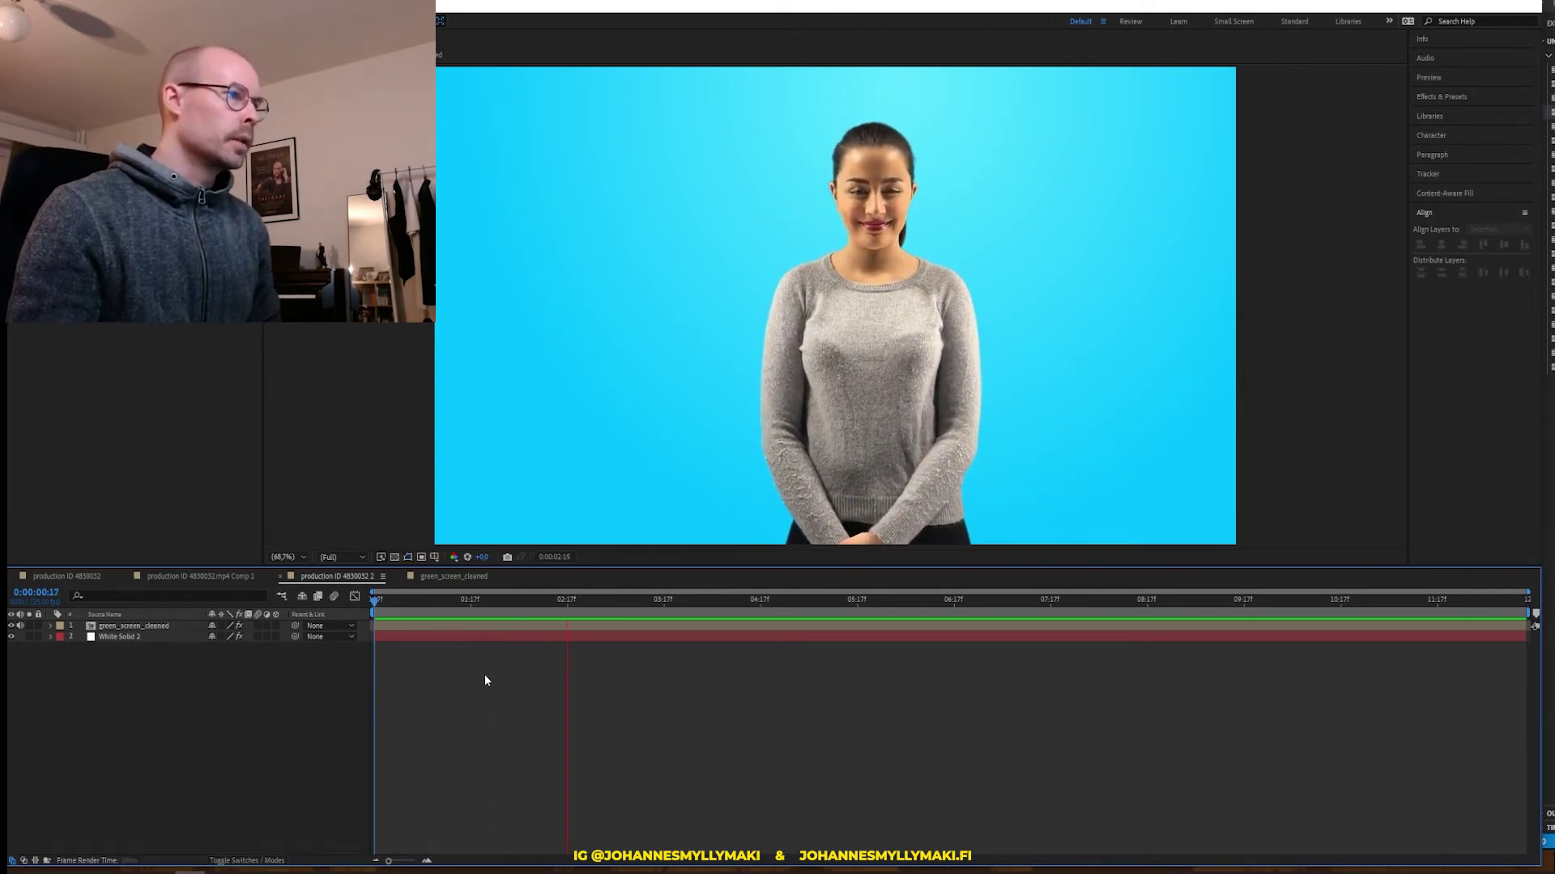
left_click(64, 576)
key("space")
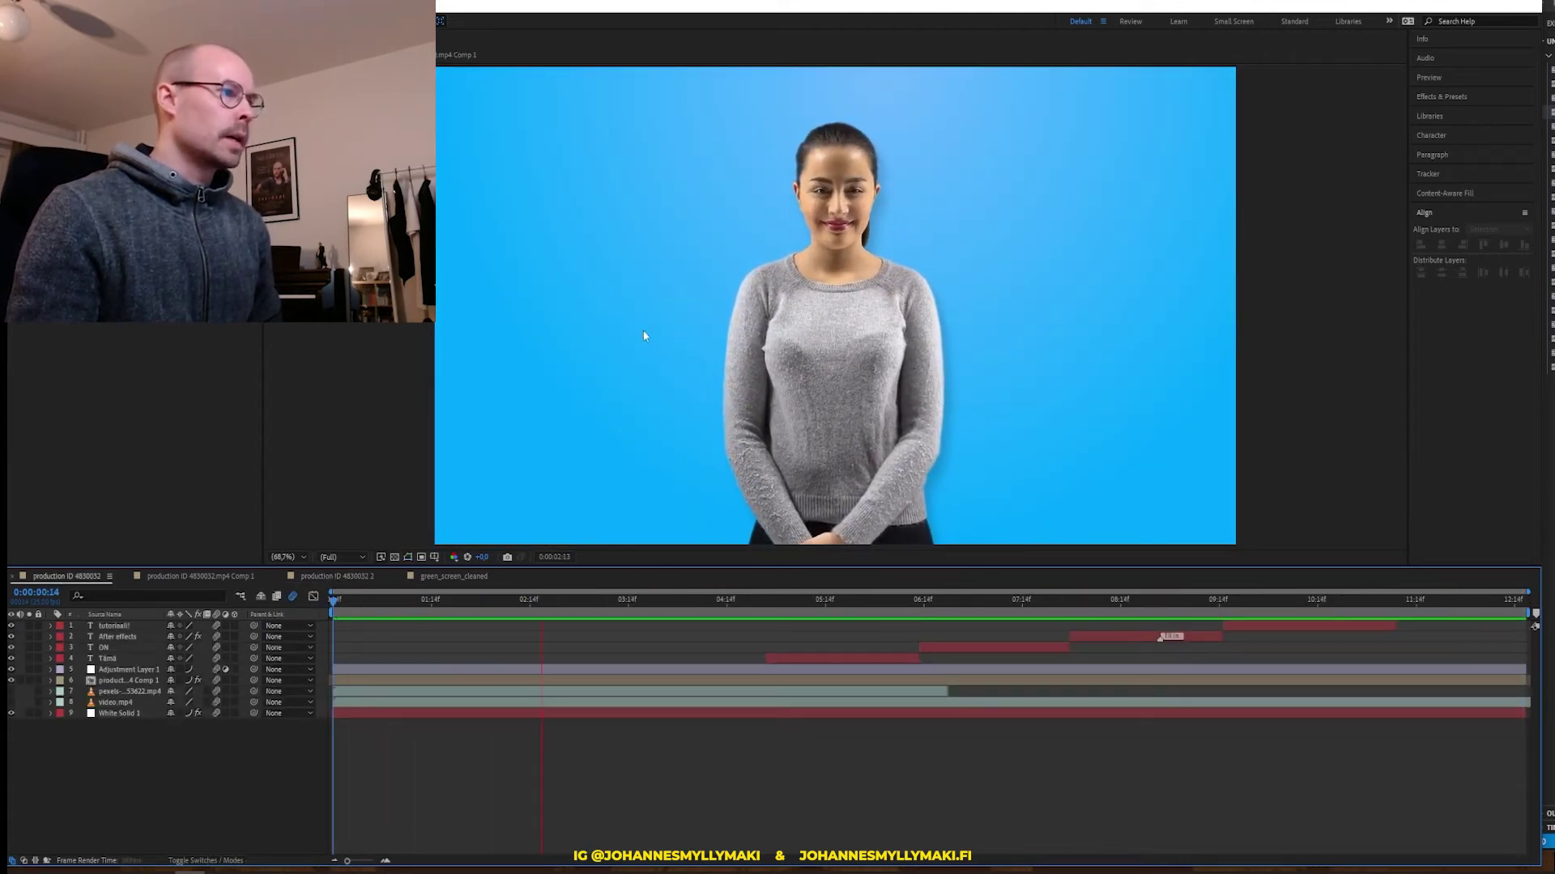
key("space")
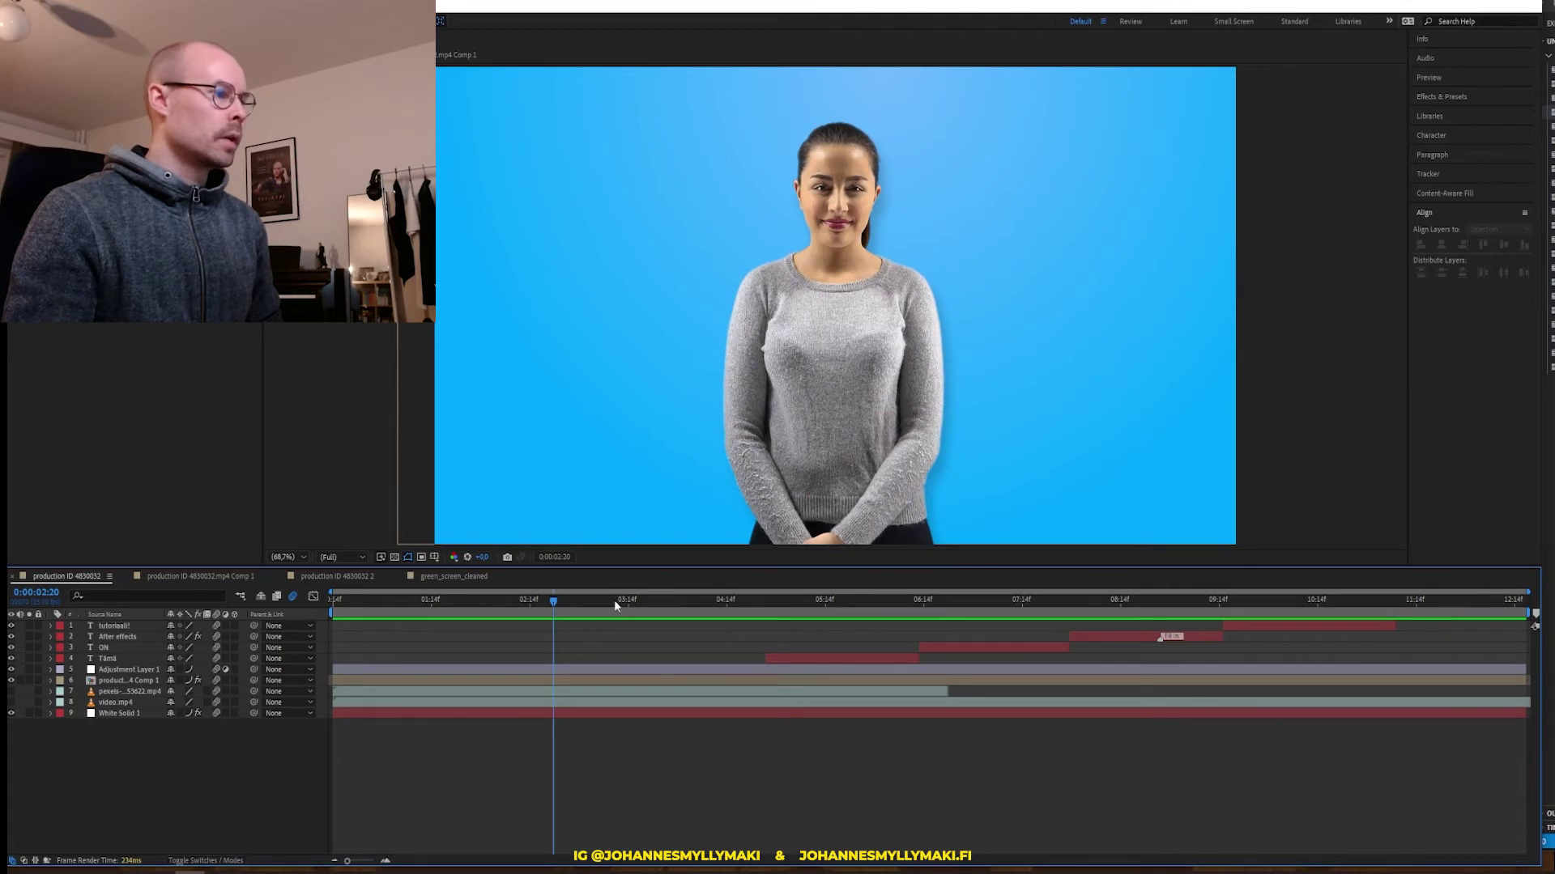
mouse_move(613, 600)
left_mouse_down()
mouse_move(1539, 586)
mouse_move(368, 561)
left_mouse_up()
key("space")
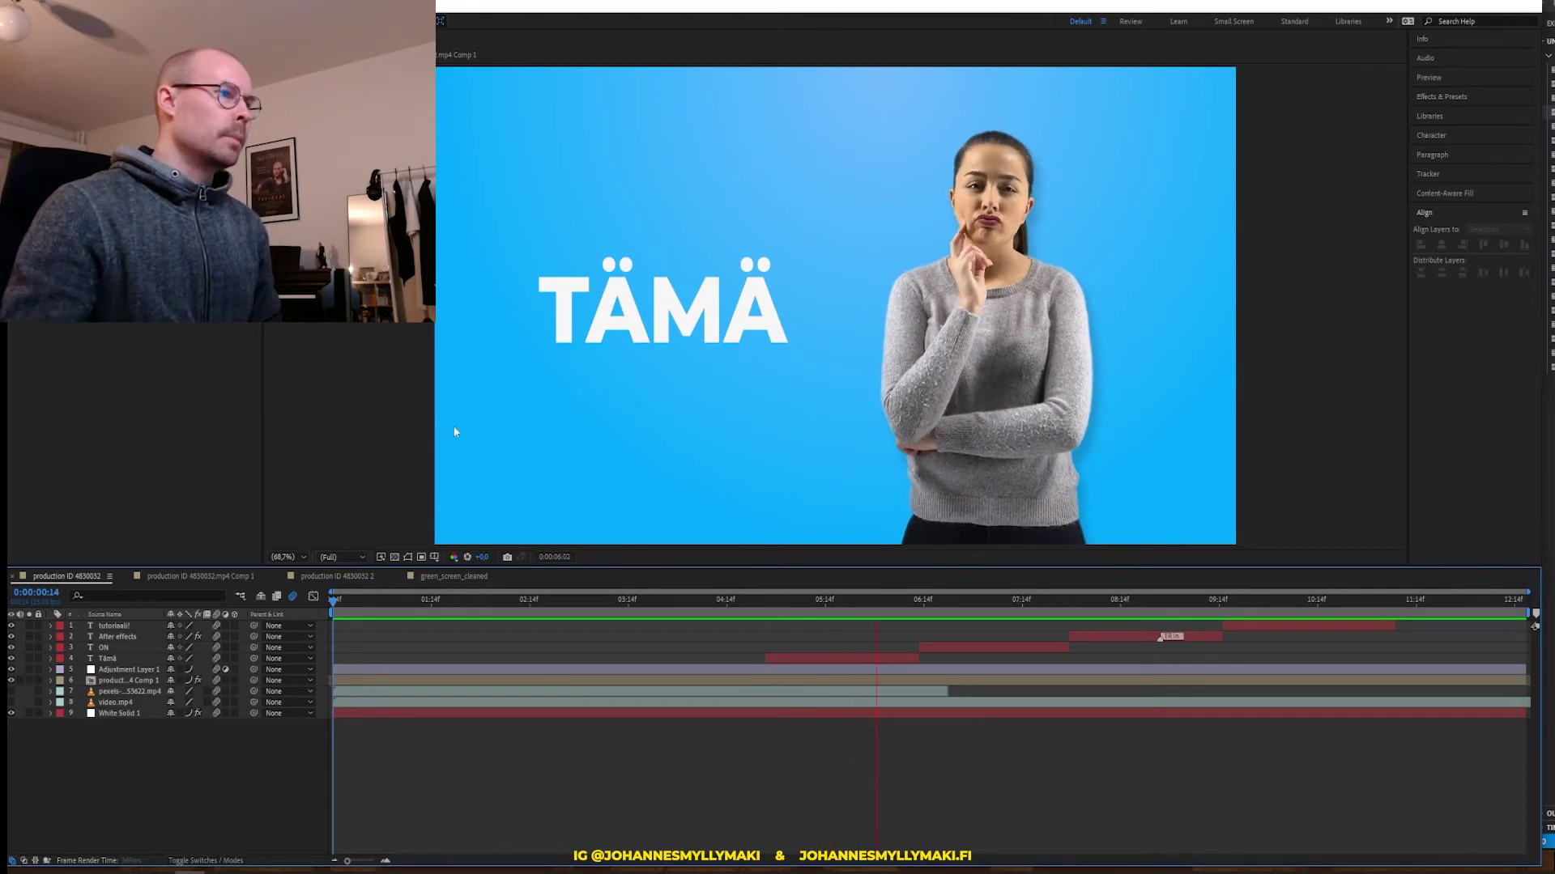
key("space")
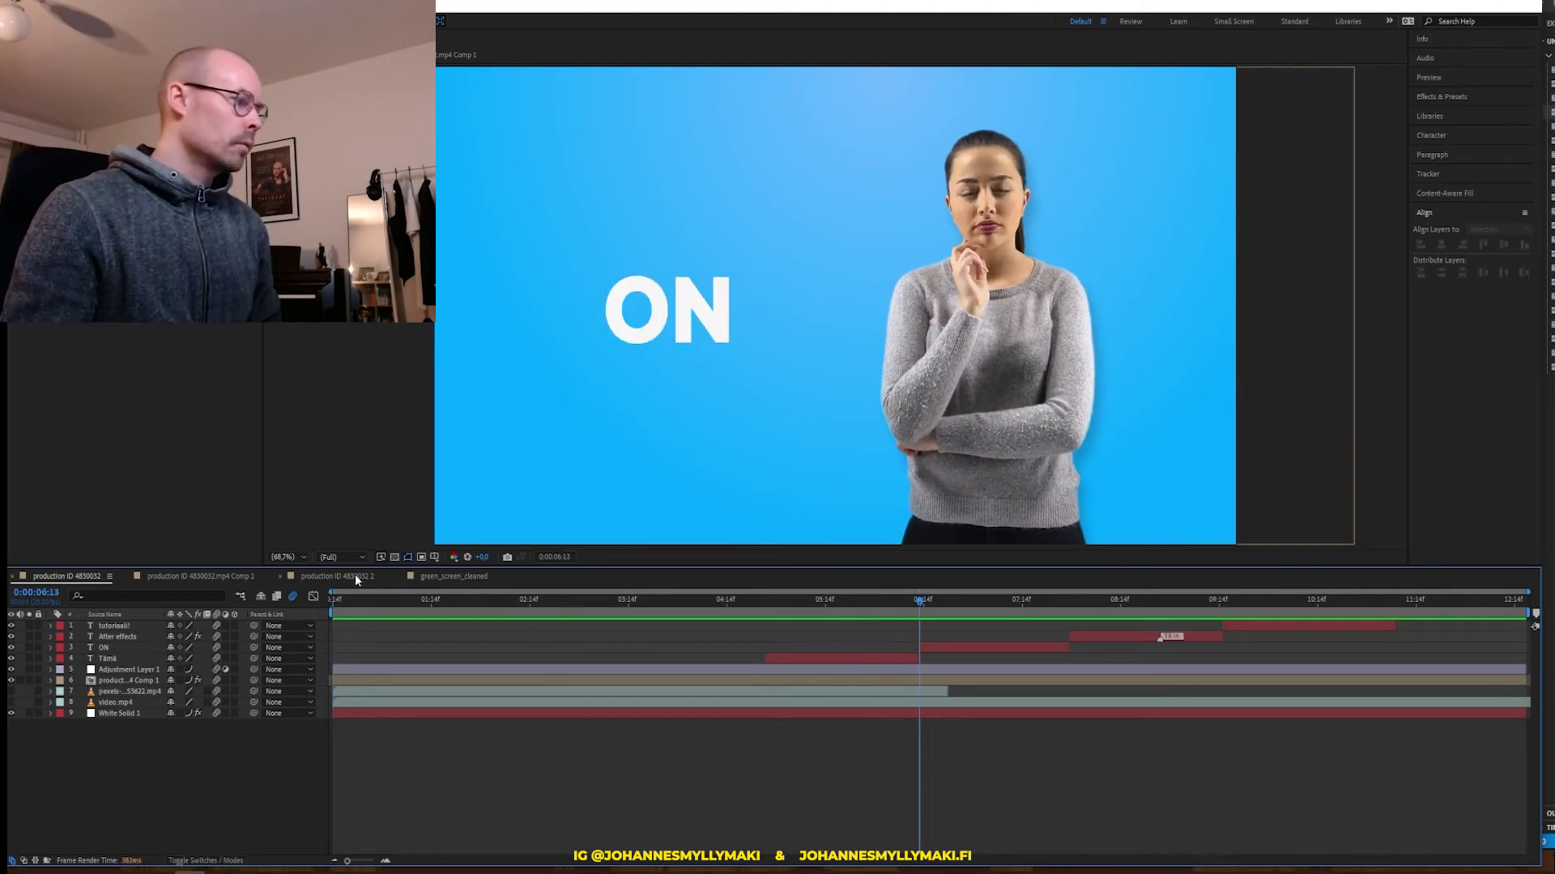
left_click(354, 575)
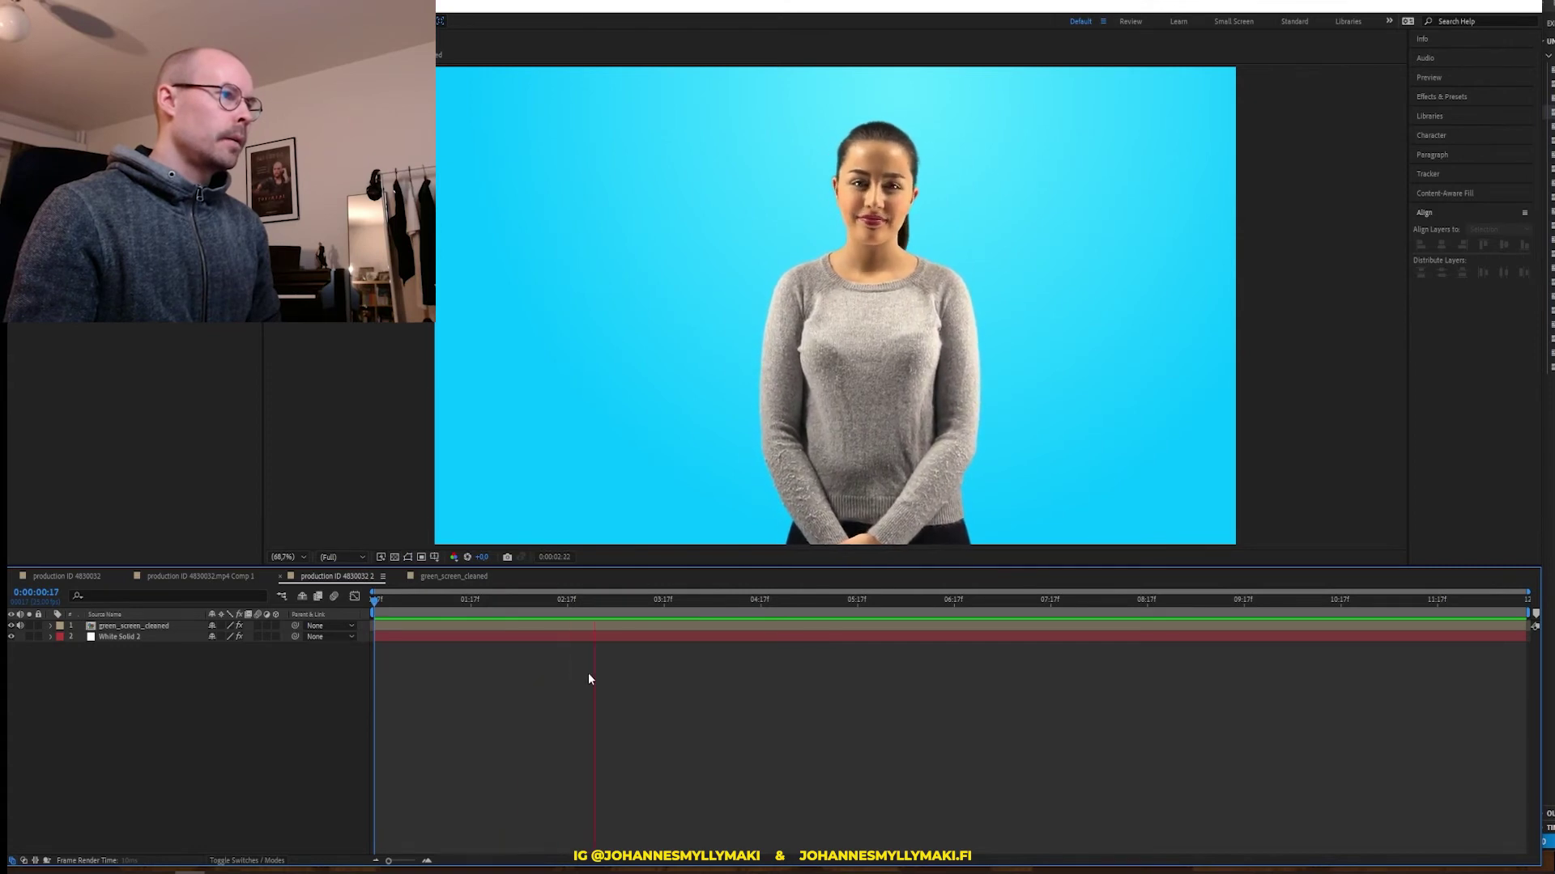
key("space")
Keyframe green_screen_cleaned's Position, then a second later slide her right to X 1266
left_click_drag(672, 603, 649, 606)
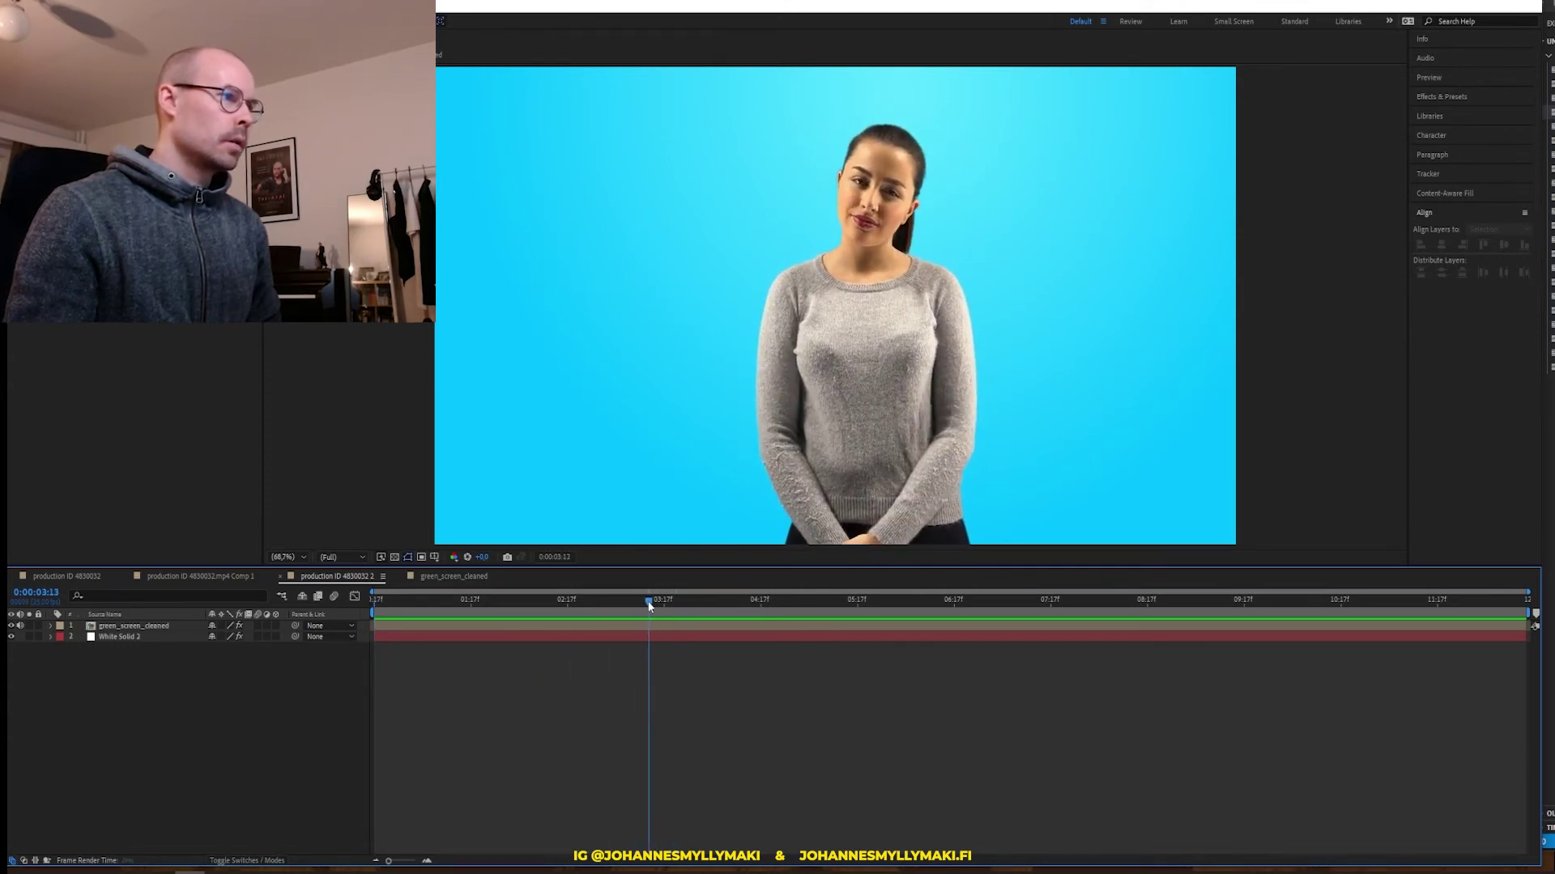
left_click(654, 630)
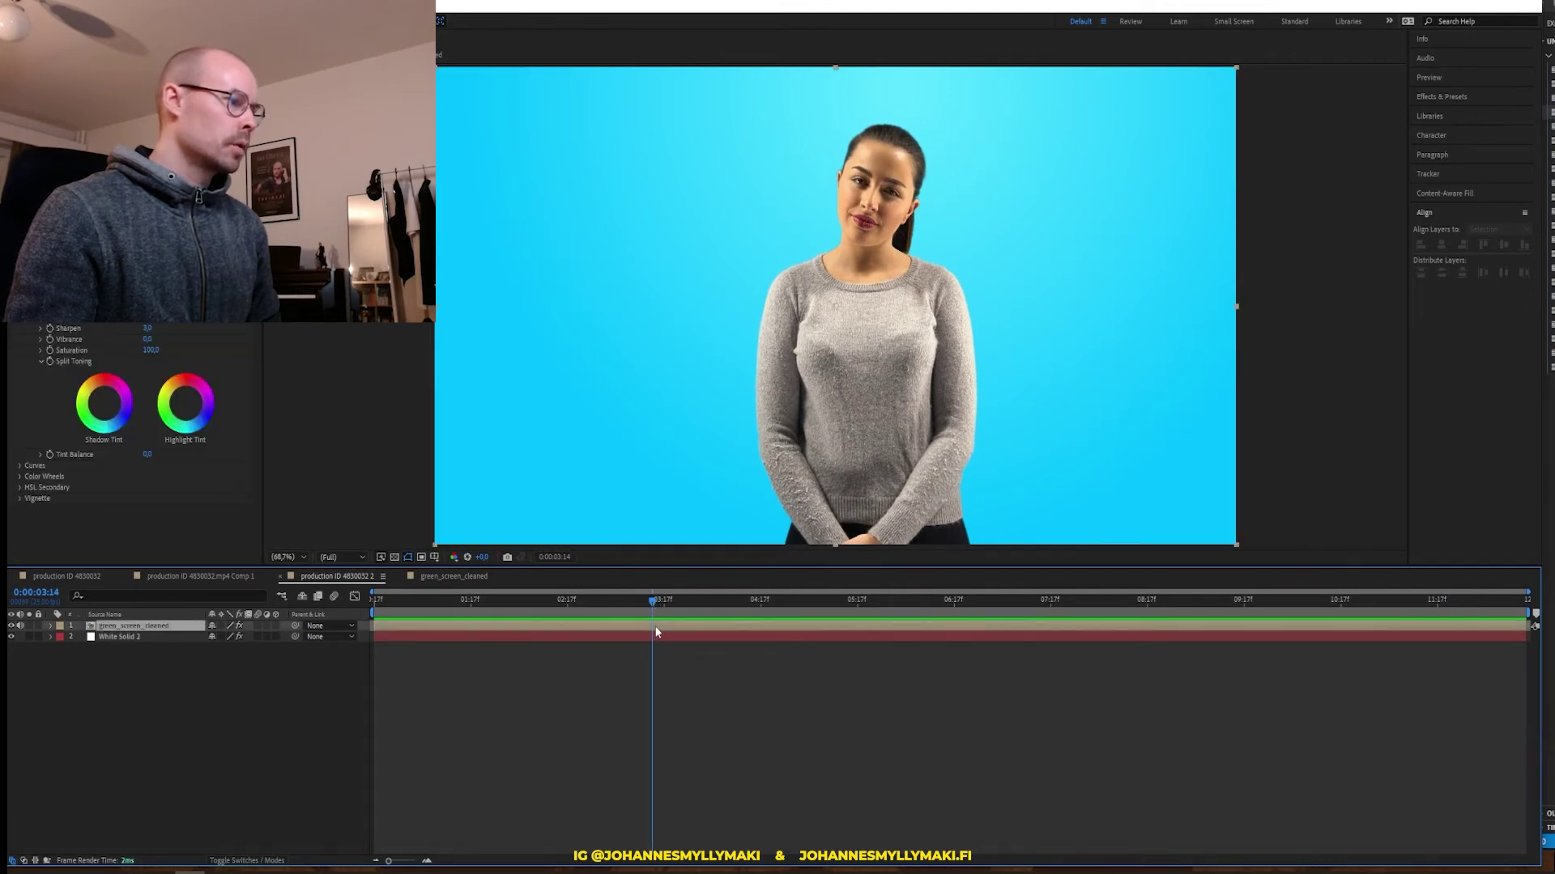
key("p")
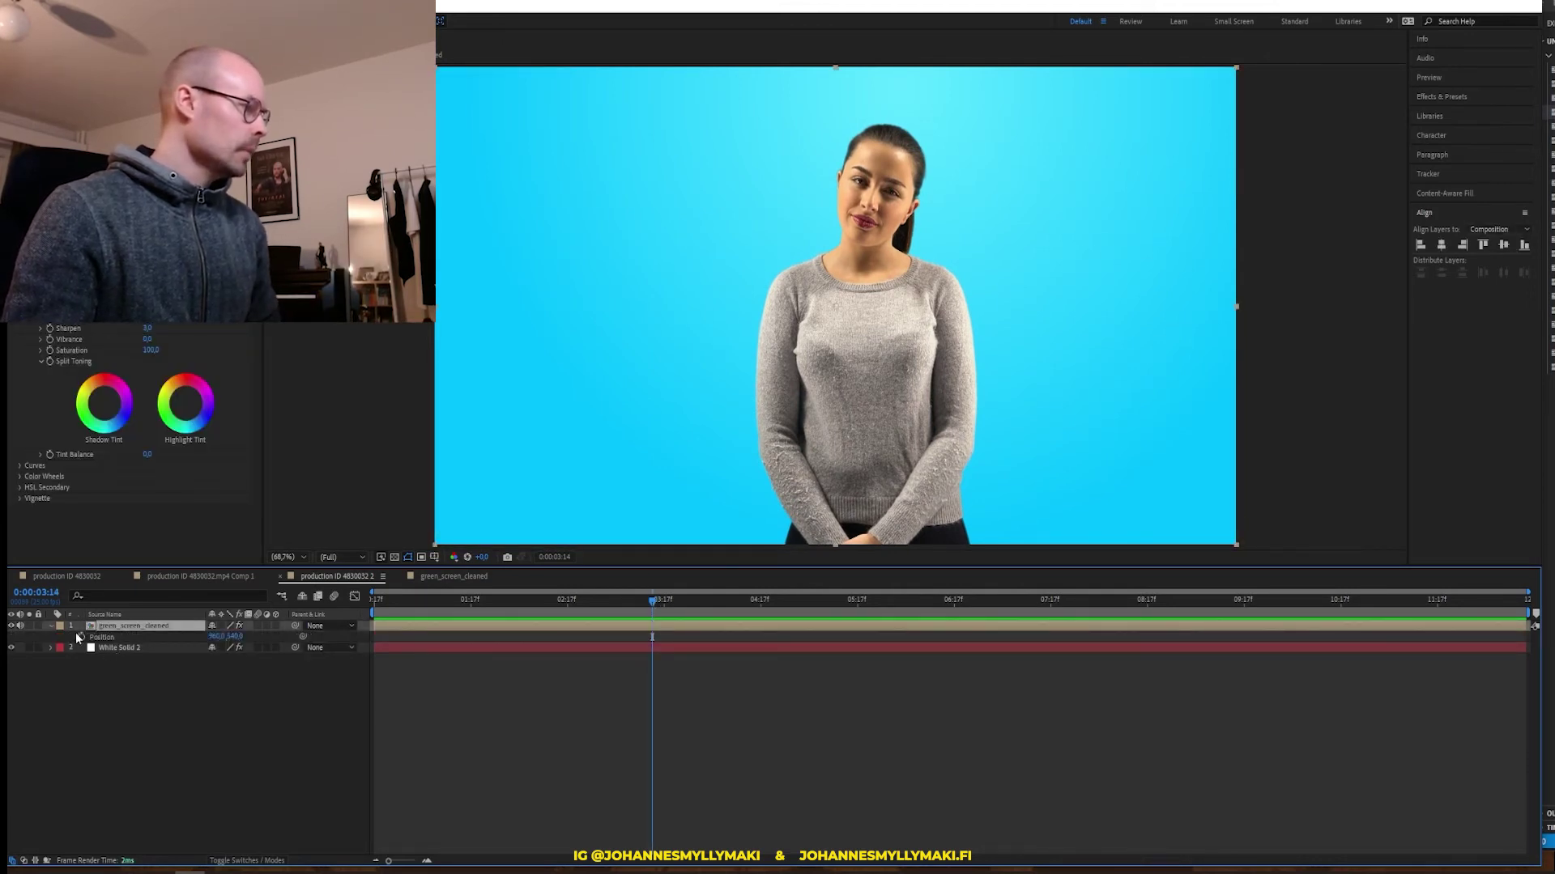
left_click(80, 637)
left_click(721, 668)
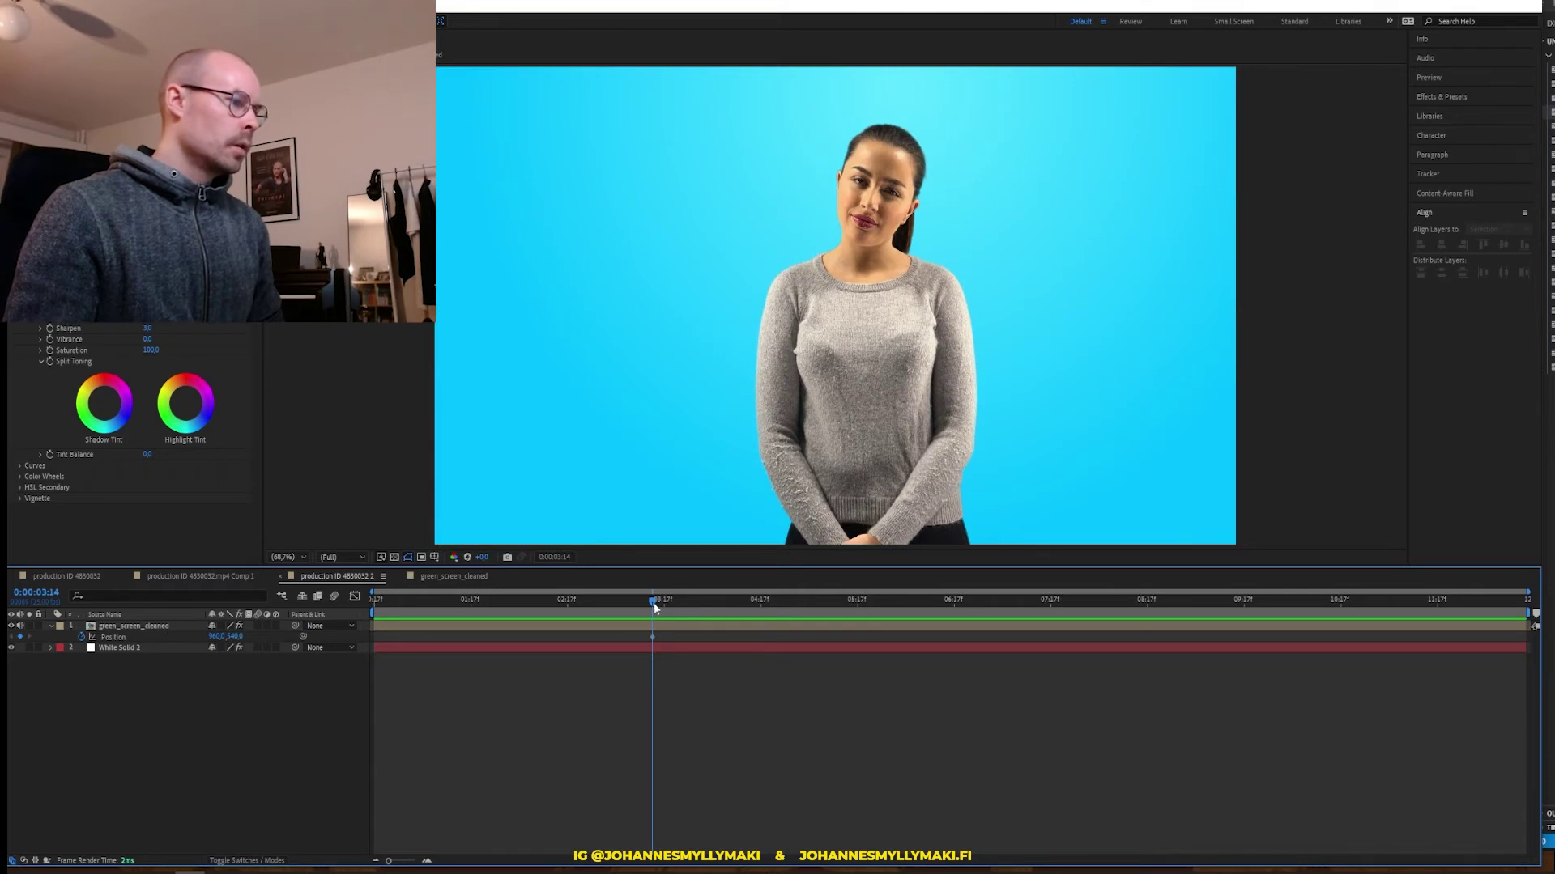
mouse_move(654, 602)
left_mouse_down()
mouse_move(770, 602)
mouse_move(749, 602)
left_mouse_up()
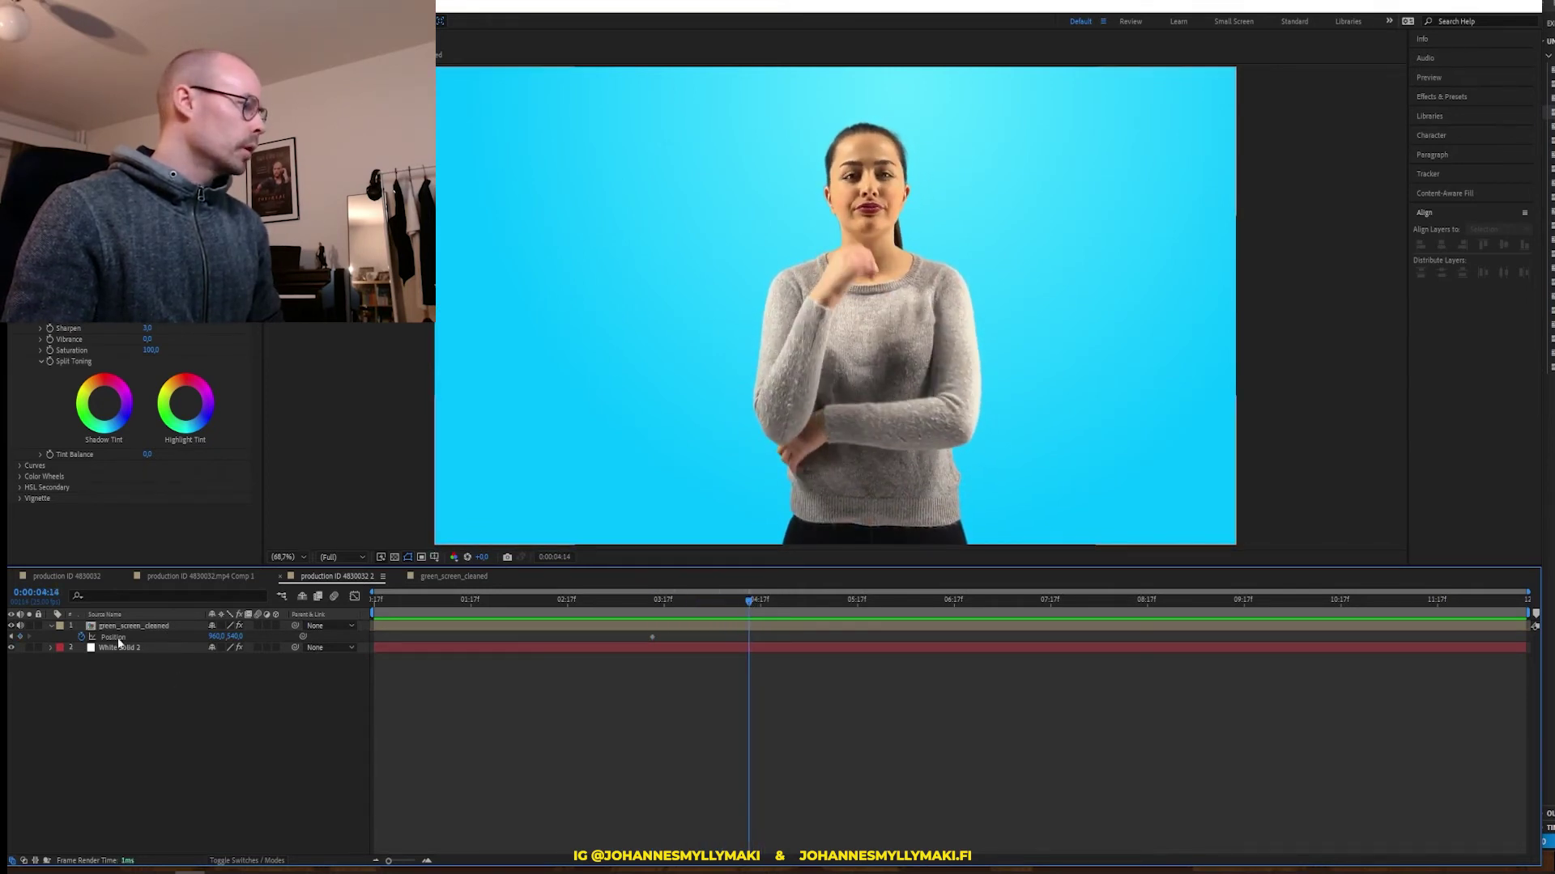
left_click_drag(225, 636, 444, 660)
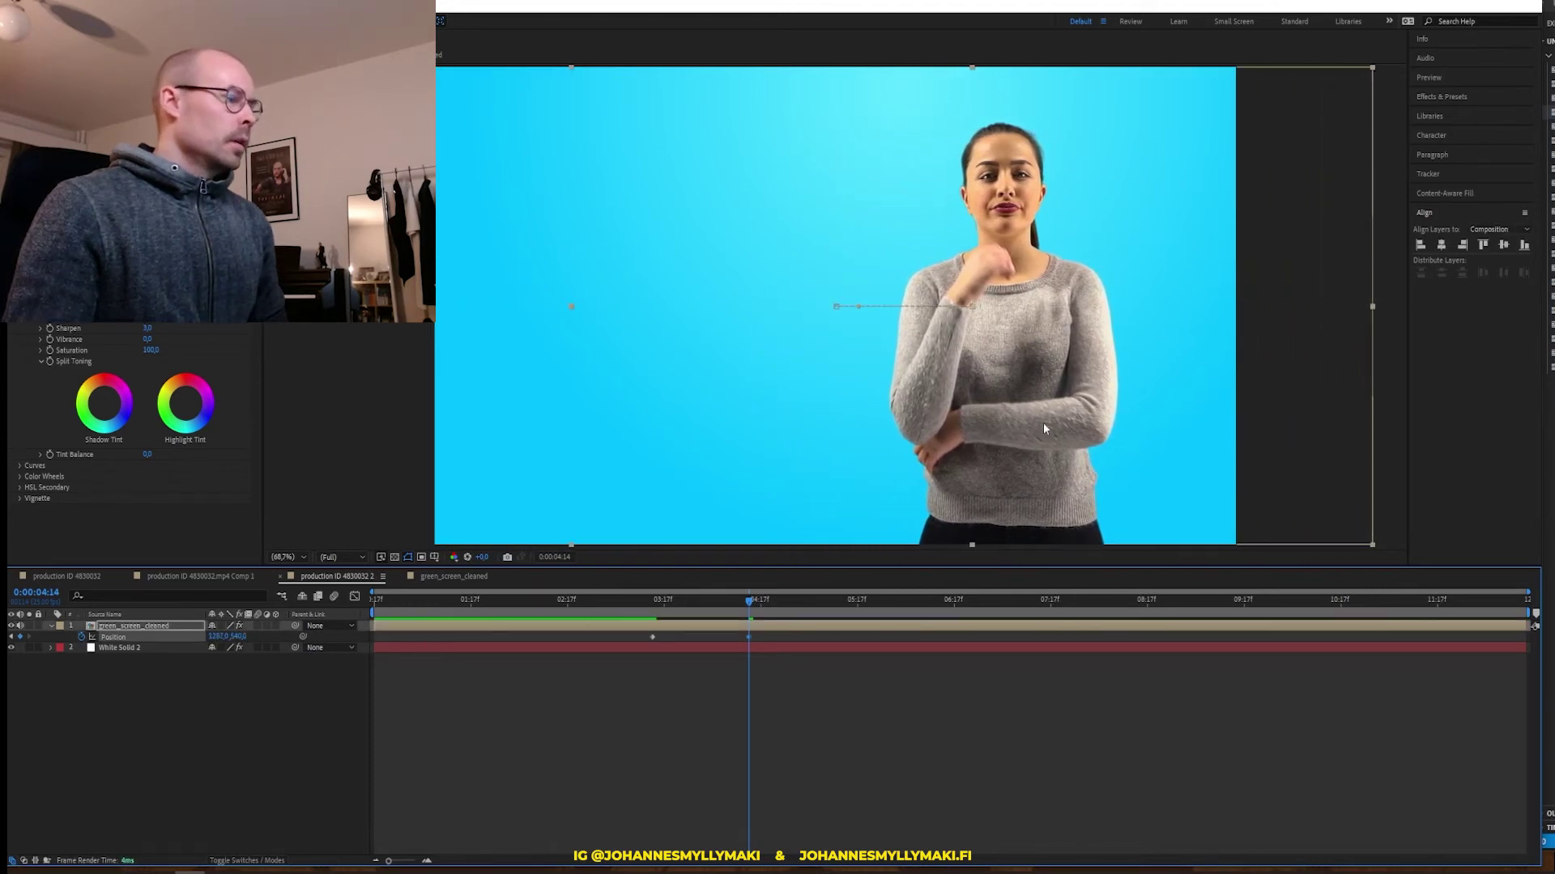
Show title/action safe margins, push the woman to X 1298, and preview the slide
left_click(434, 558)
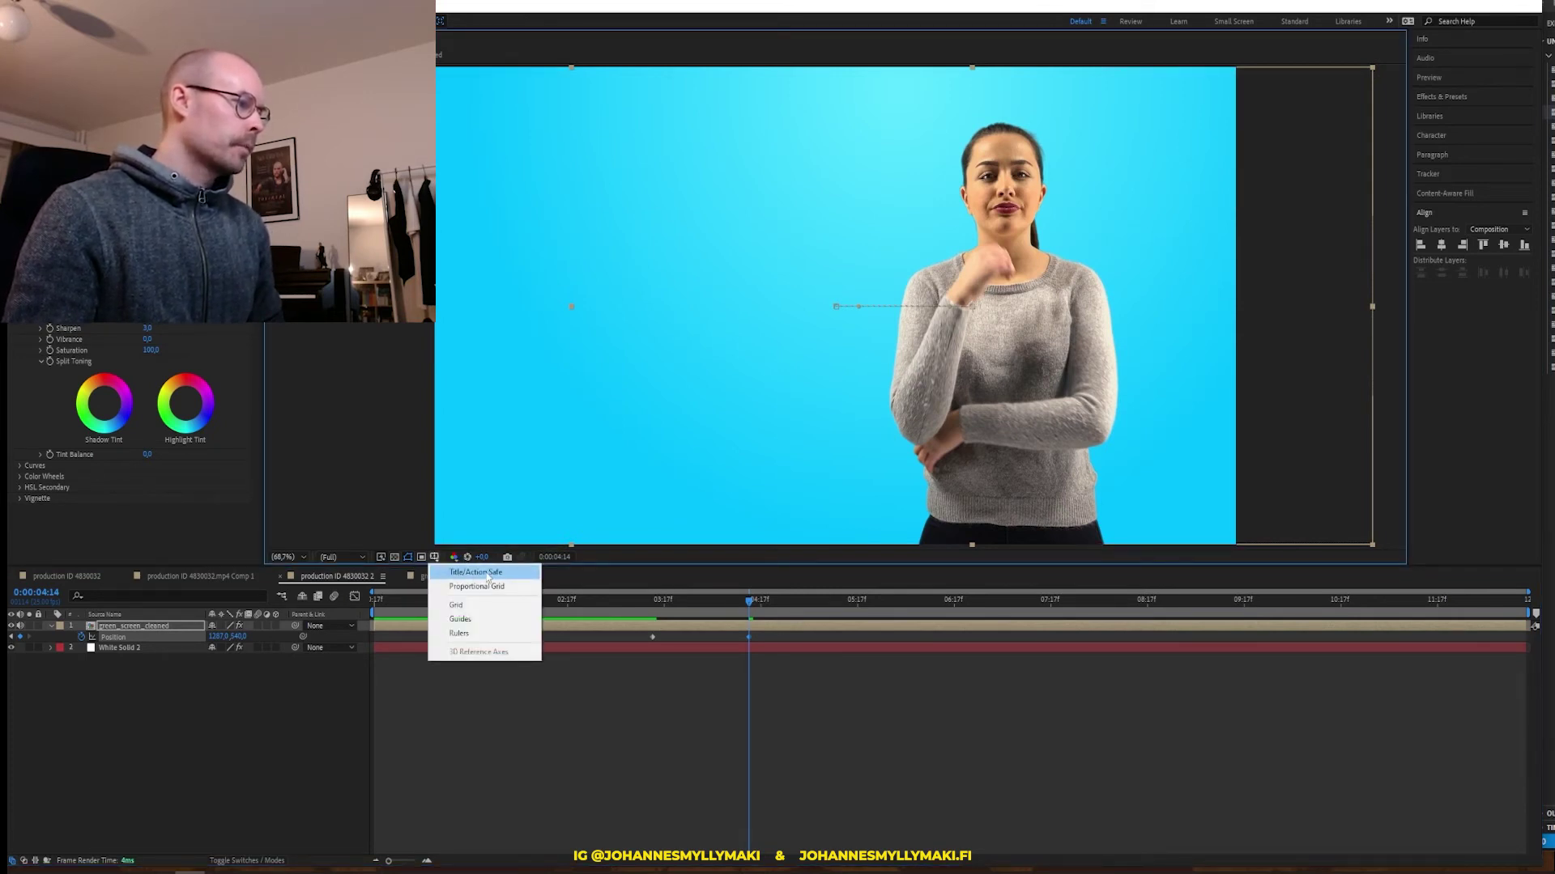
left_click(488, 574)
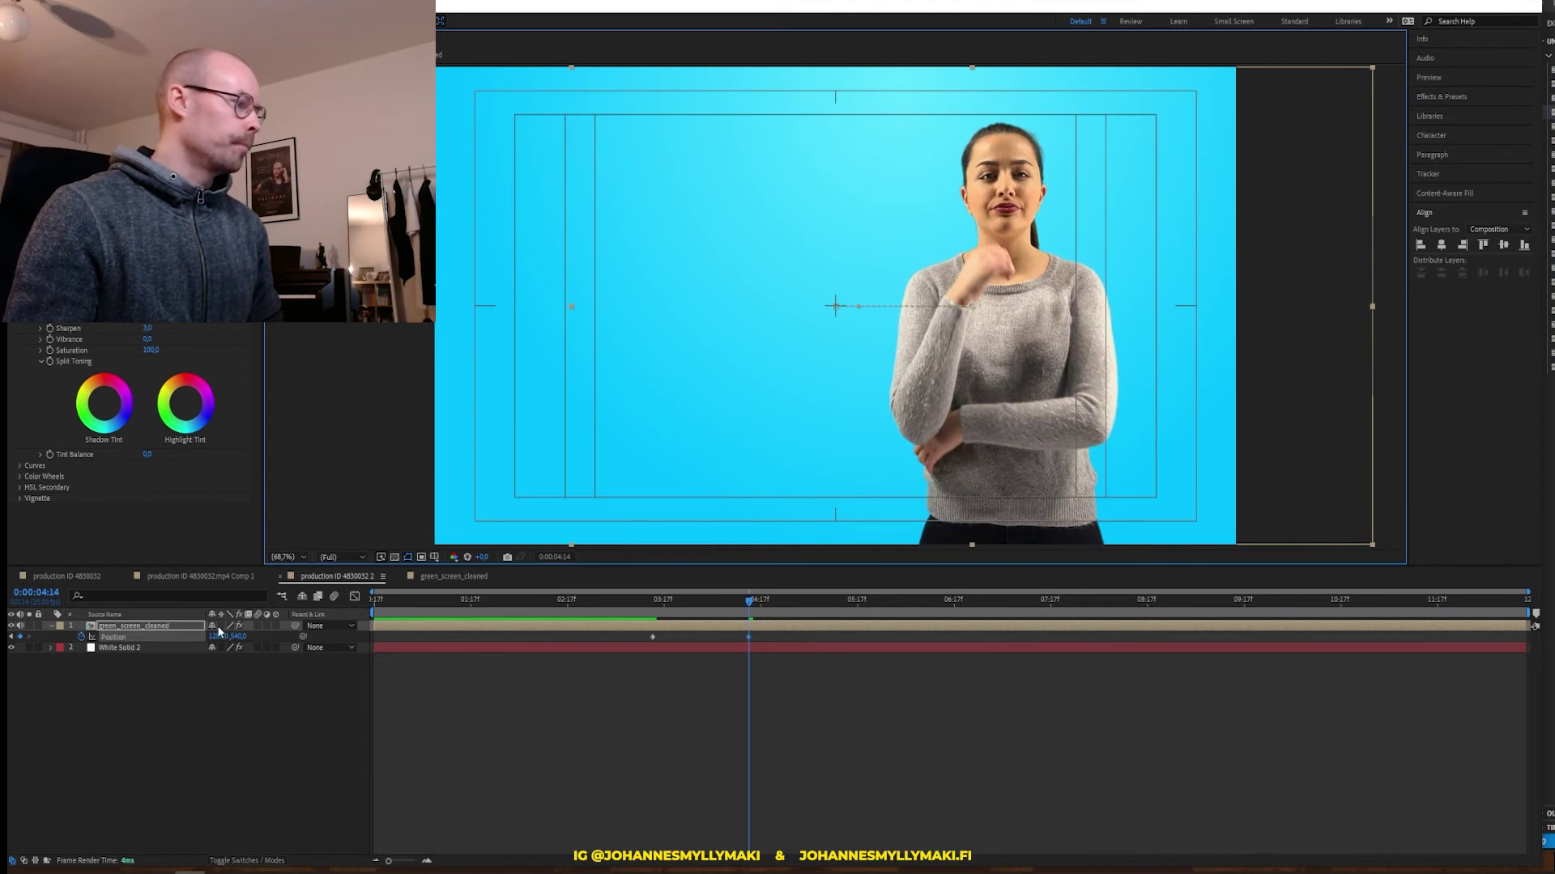
left_click_drag(218, 631, 233, 636)
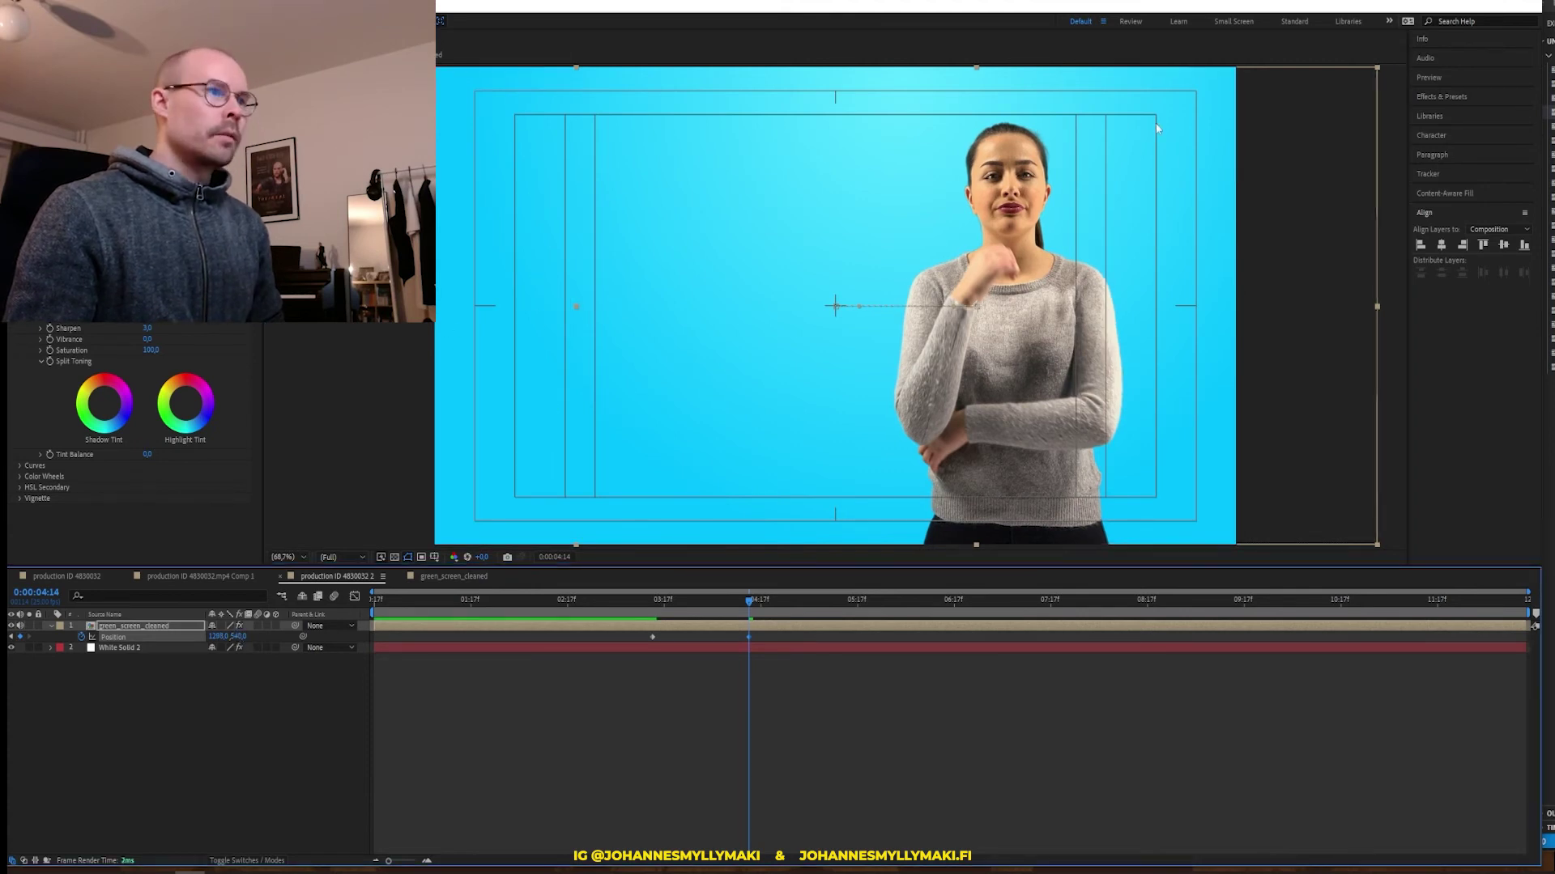
key("space")
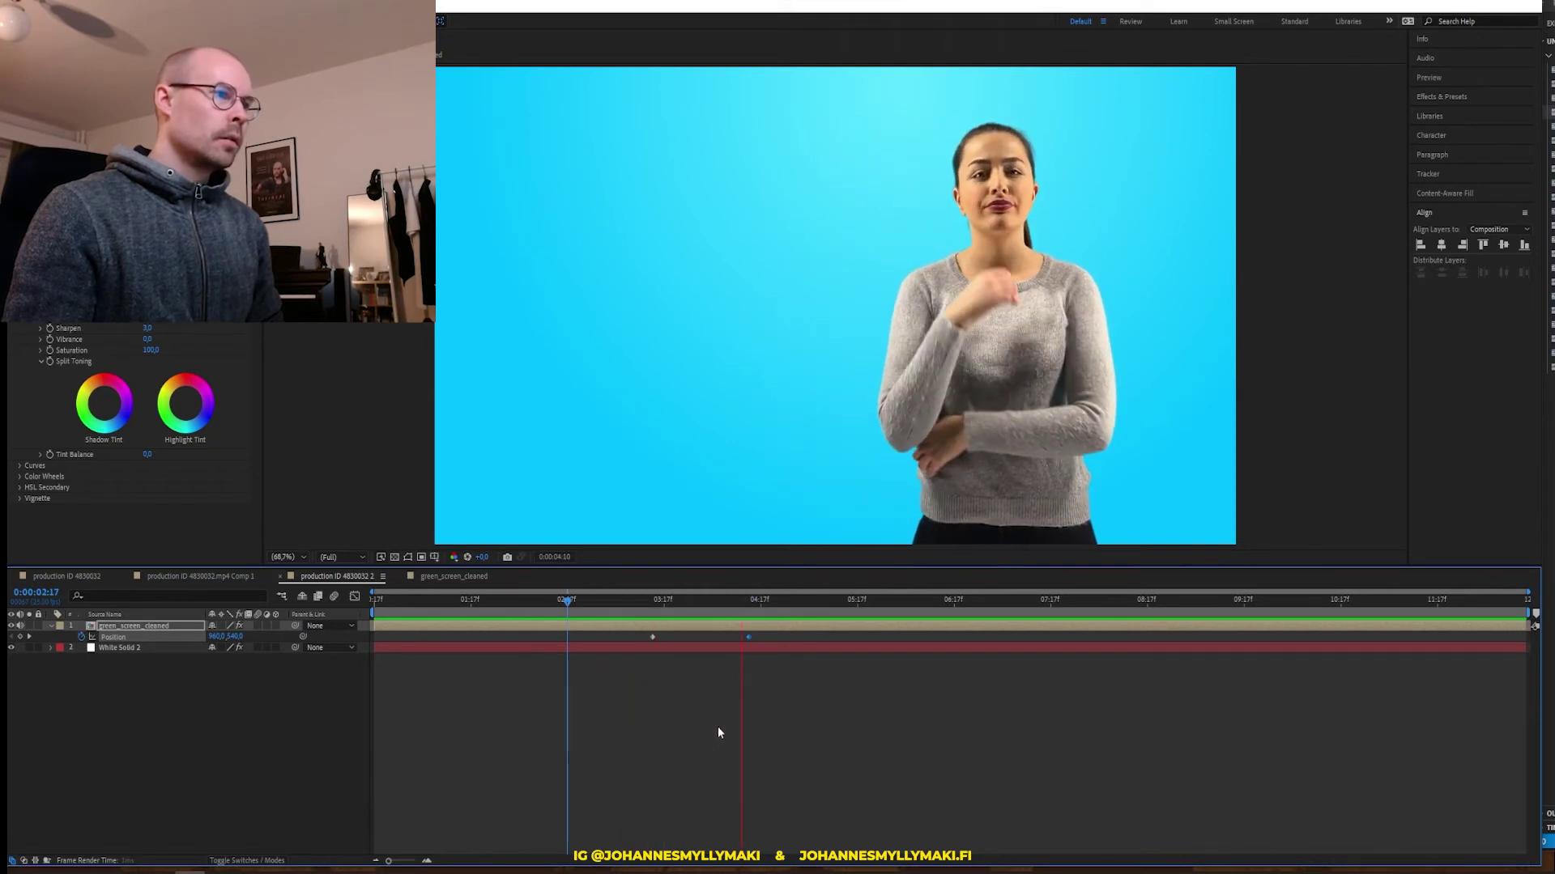
key("space")
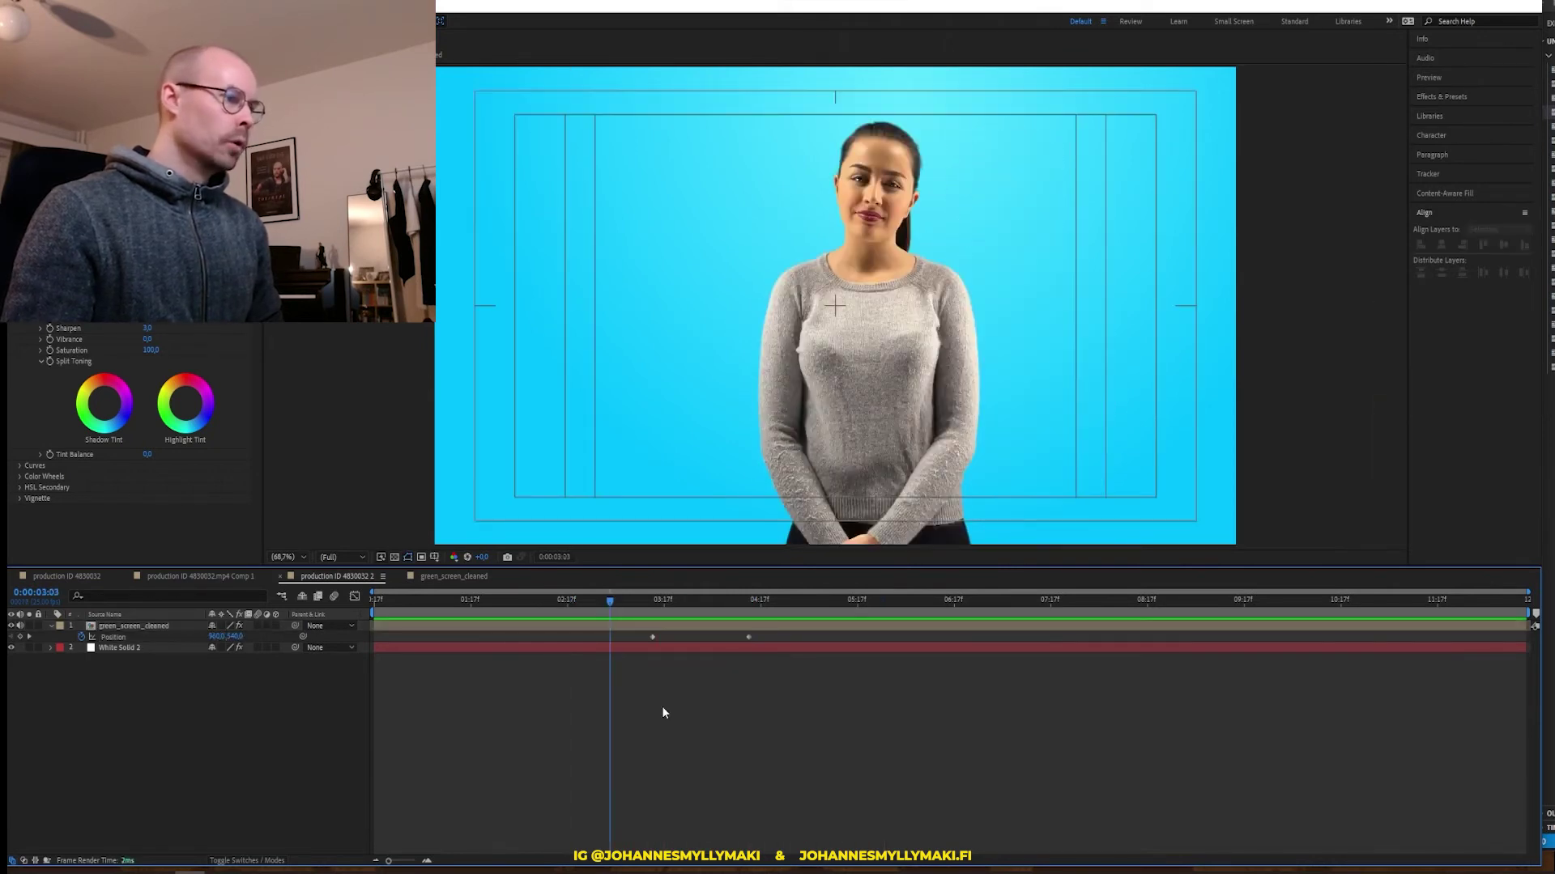
Preview the main production ID 4830032 comp from 0:00:02:19, then return to production ID 4830032 2
left_click(67, 576)
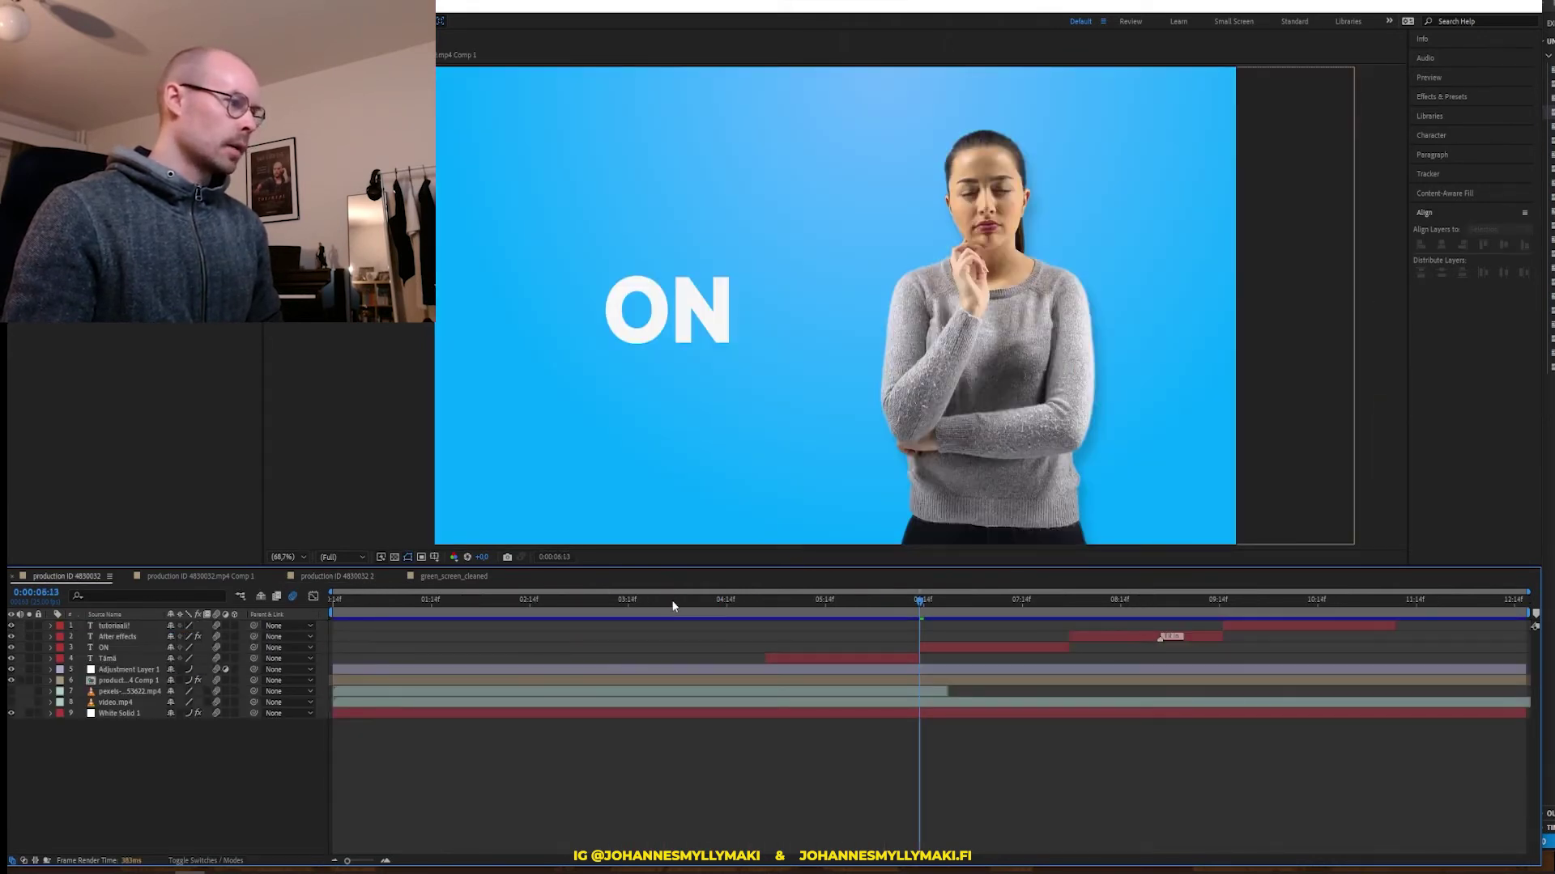
left_click(547, 599)
key("space")
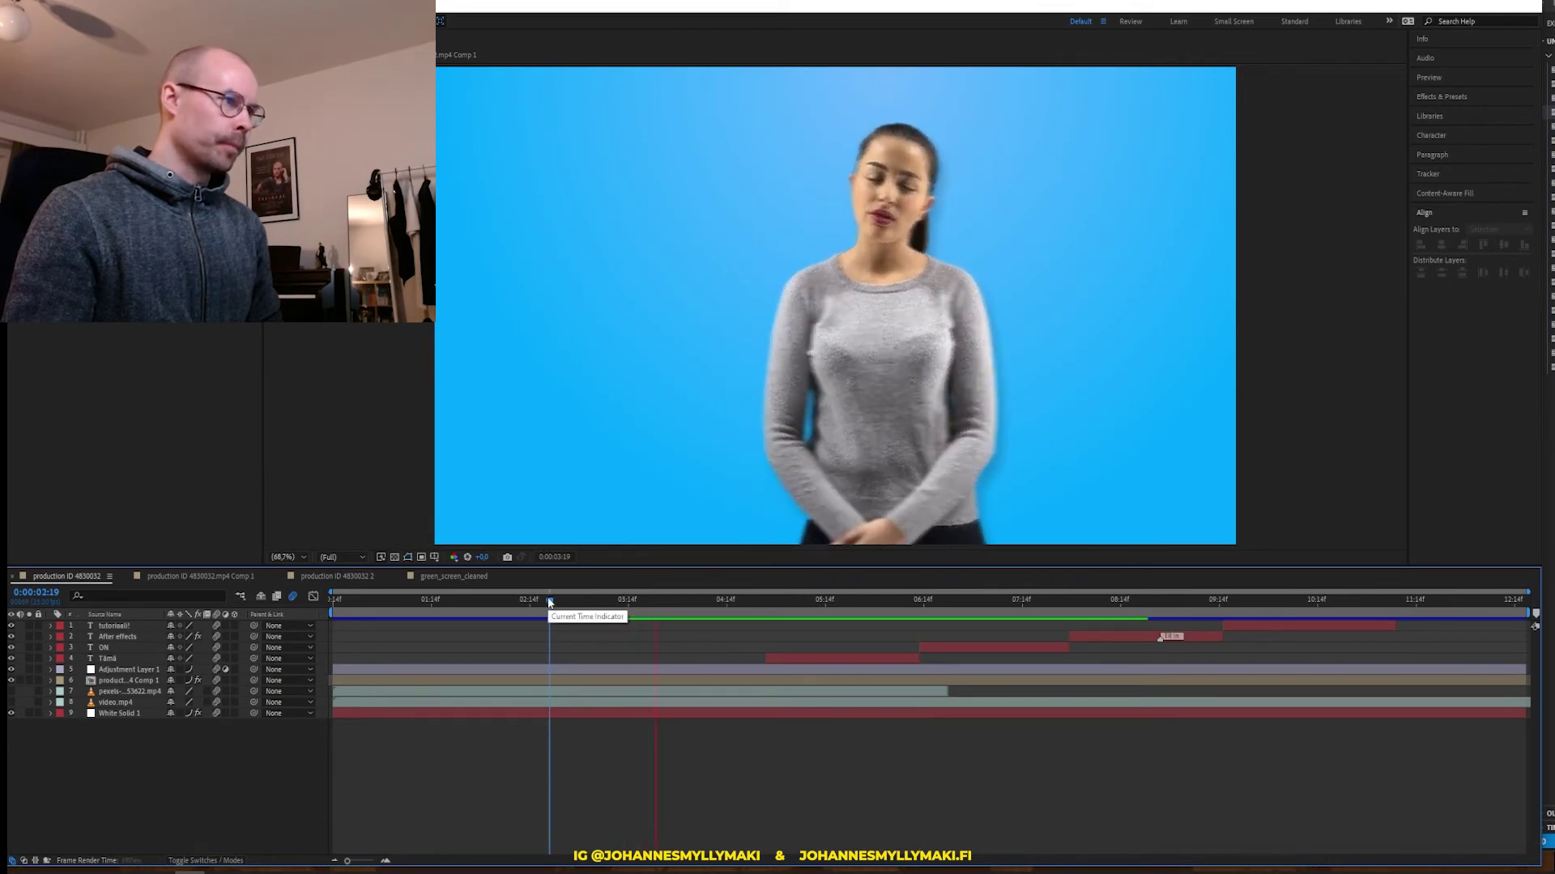
key("space")
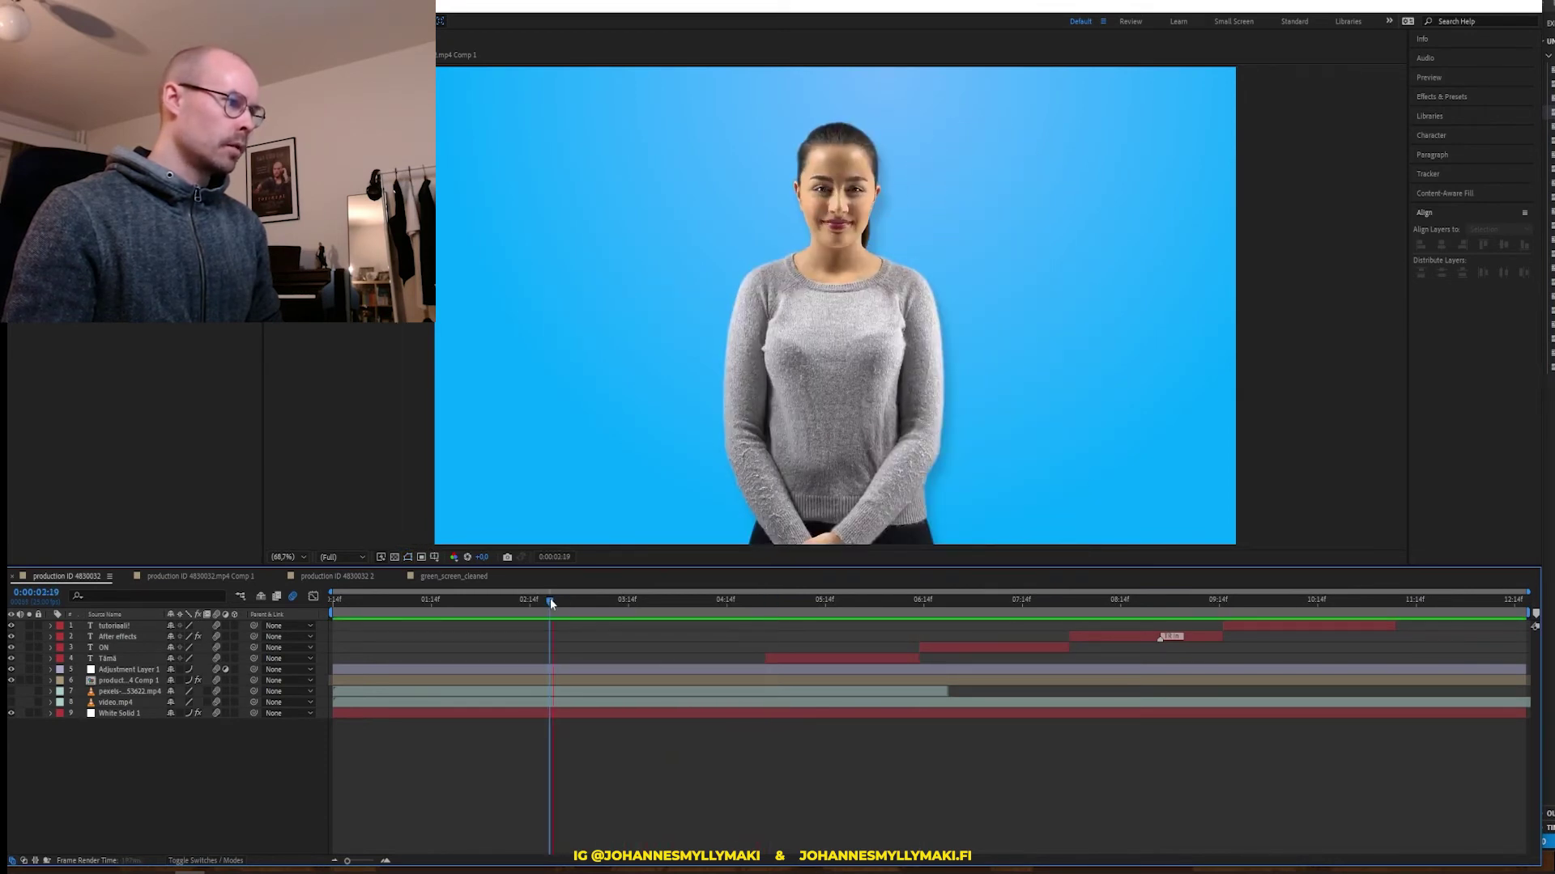
key("space")
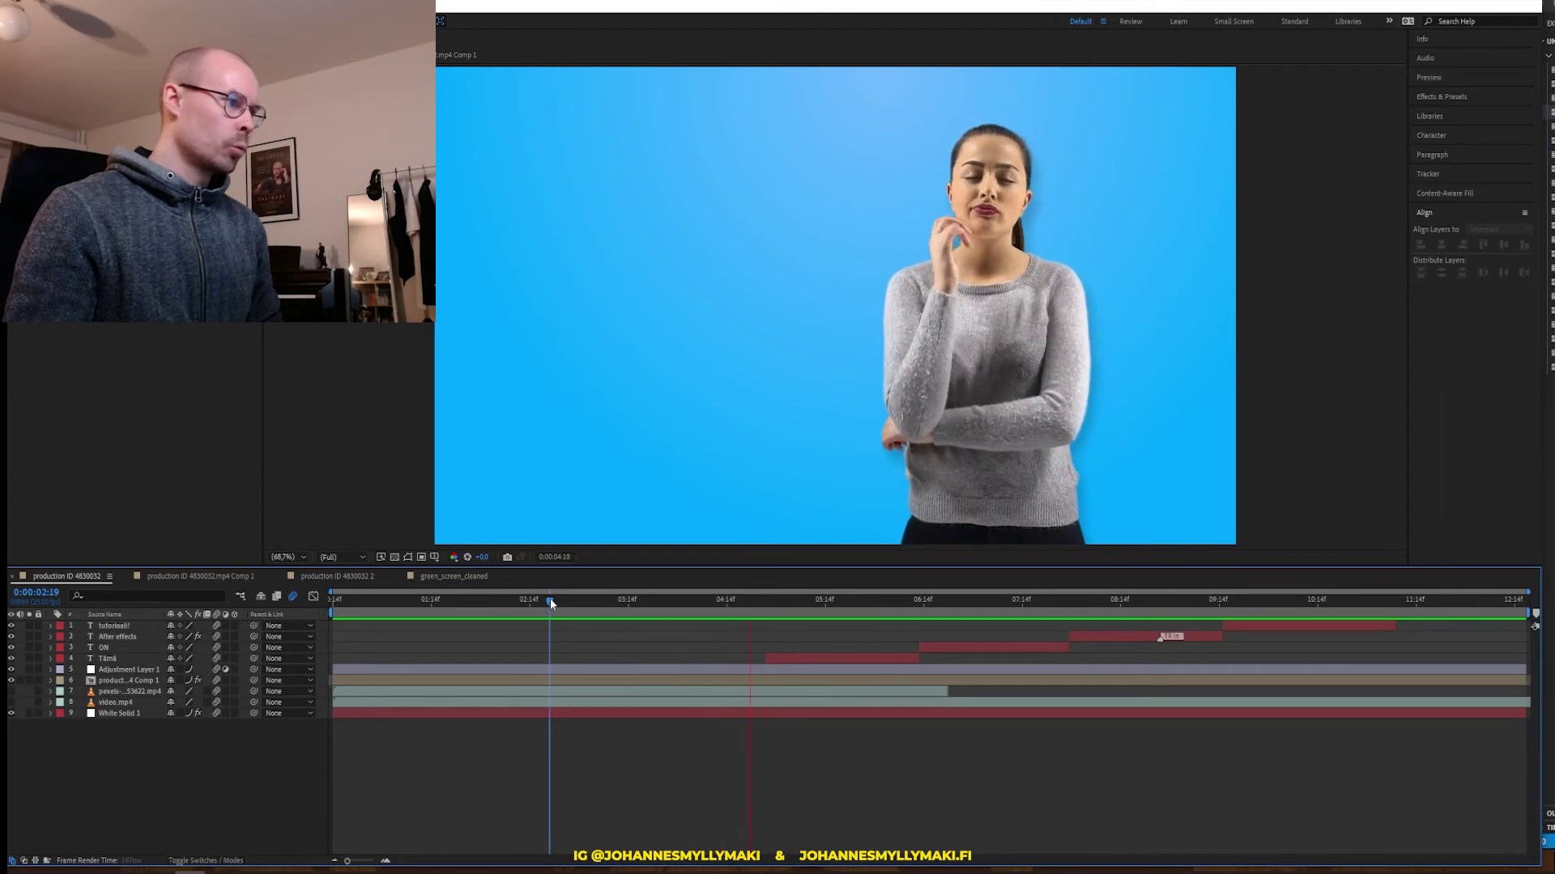
key("space")
key("space")
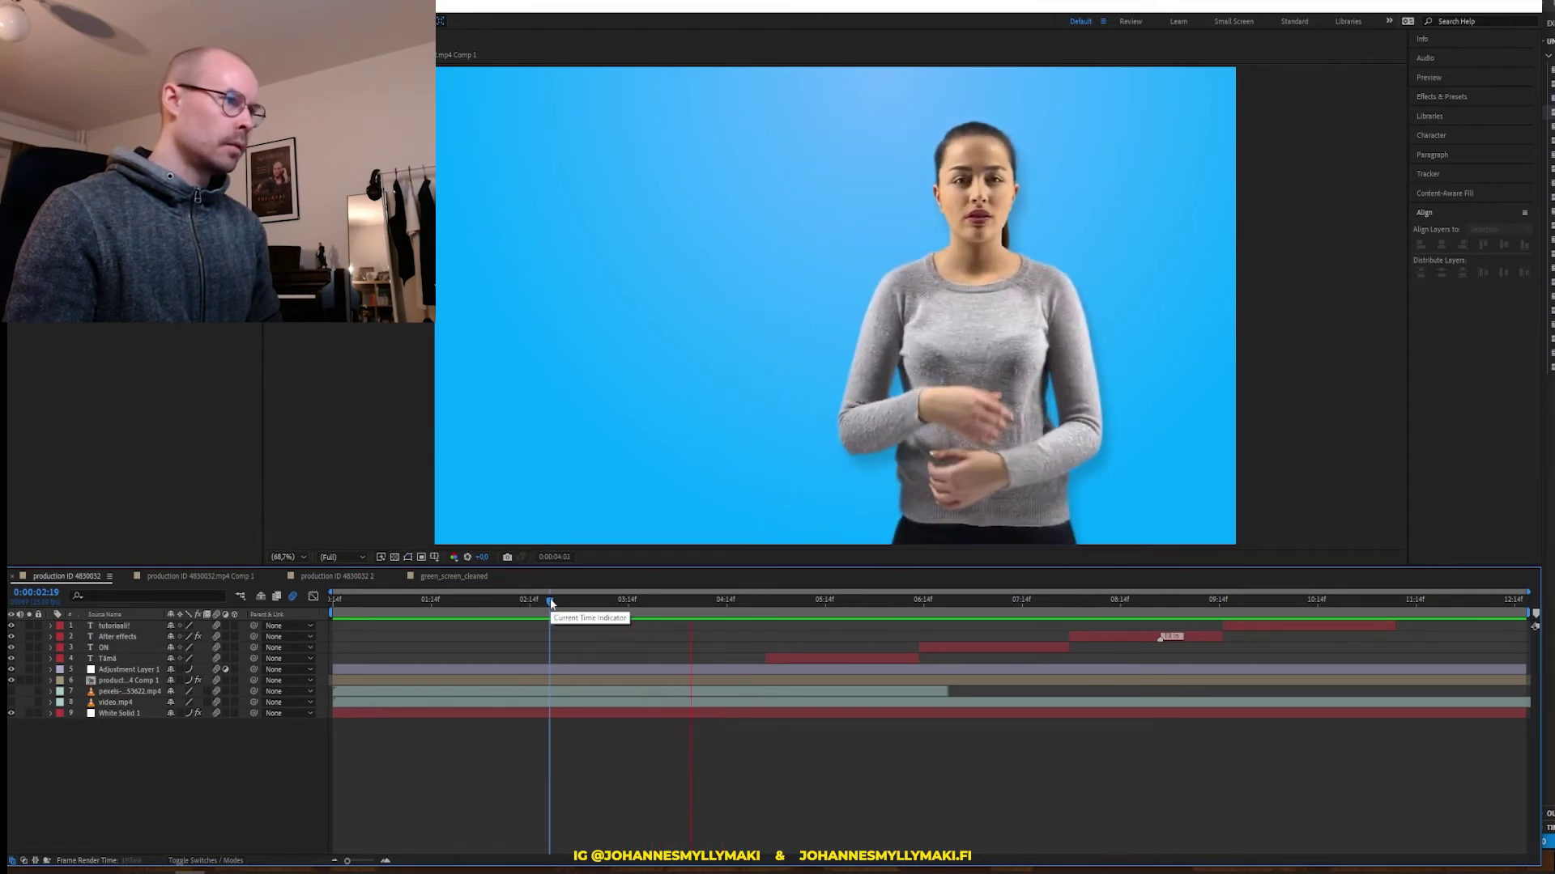
left_click(348, 577)
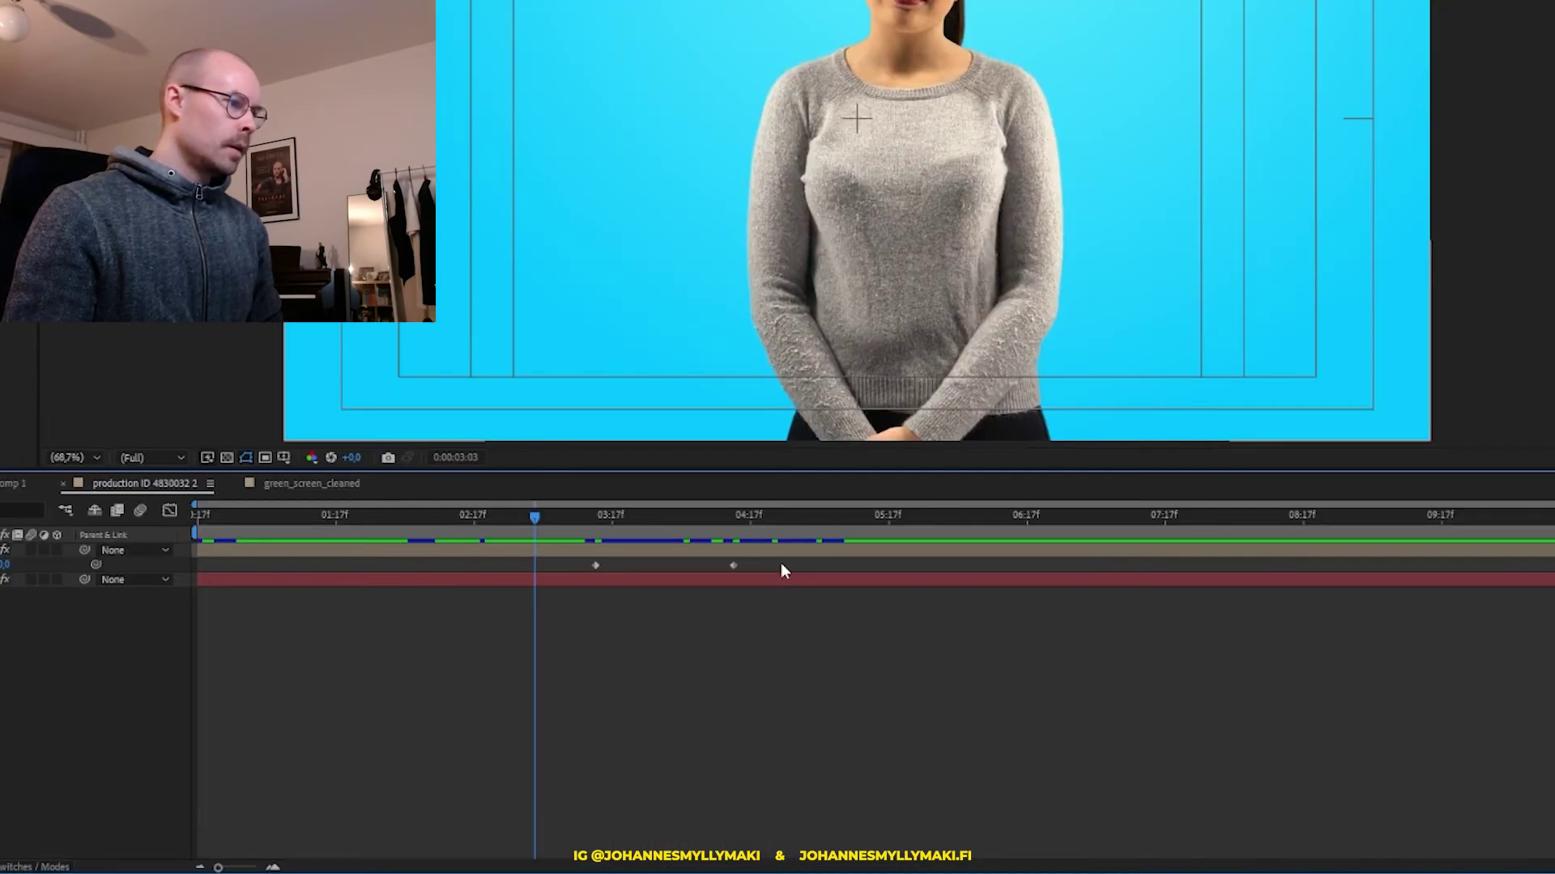
Apply Easy Ease to both Position keyframes, shorten the slide slightly, and preview it
left_click_drag(780, 635, 628, 644)
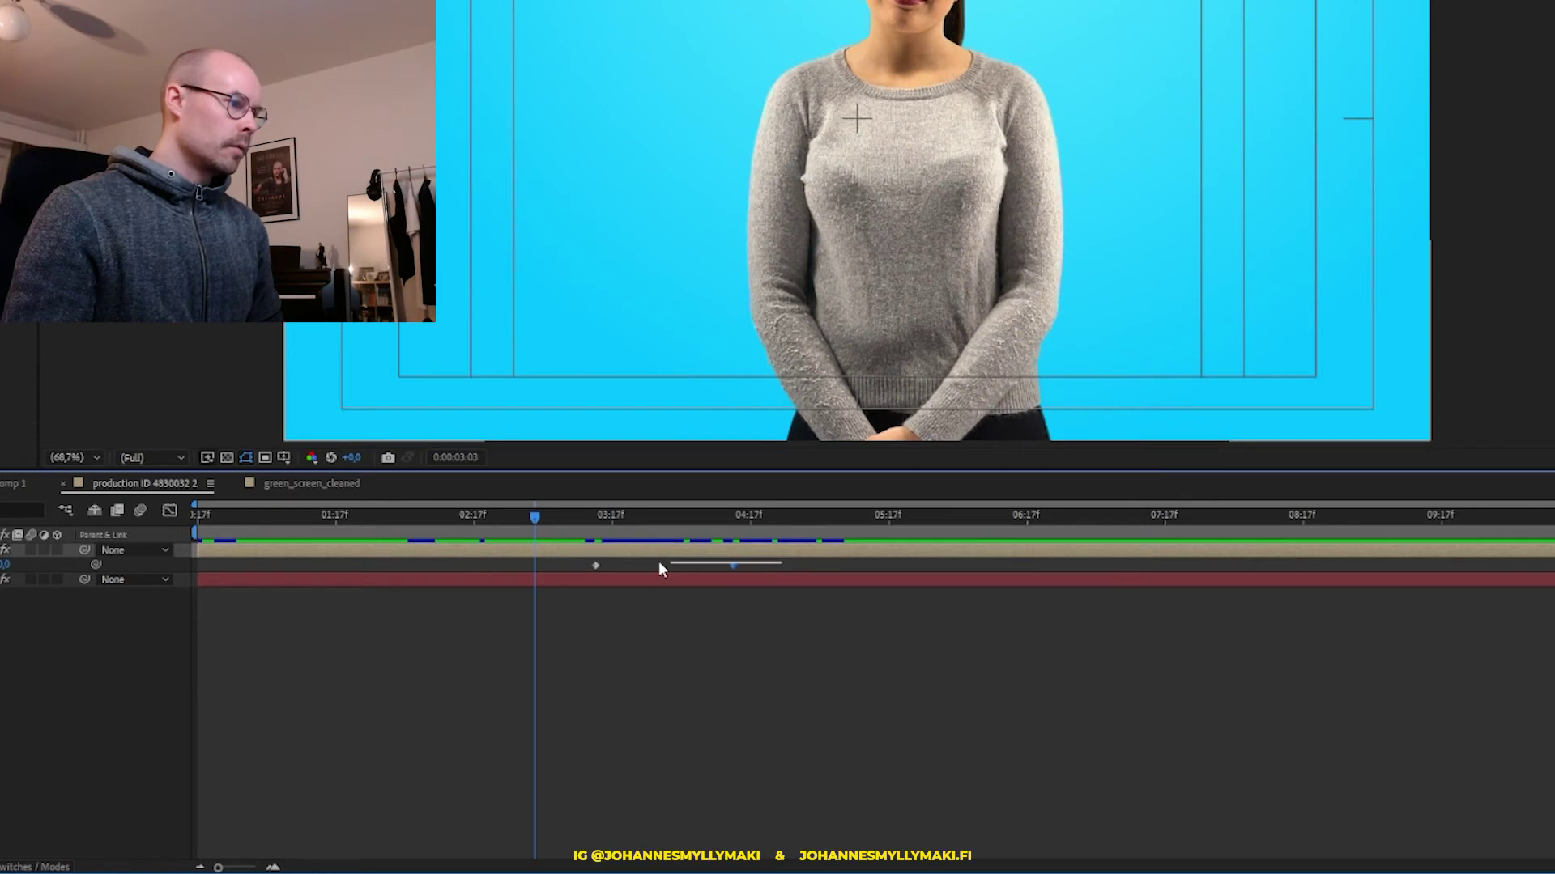
right_click(595, 565)
mouse_move(678, 781)
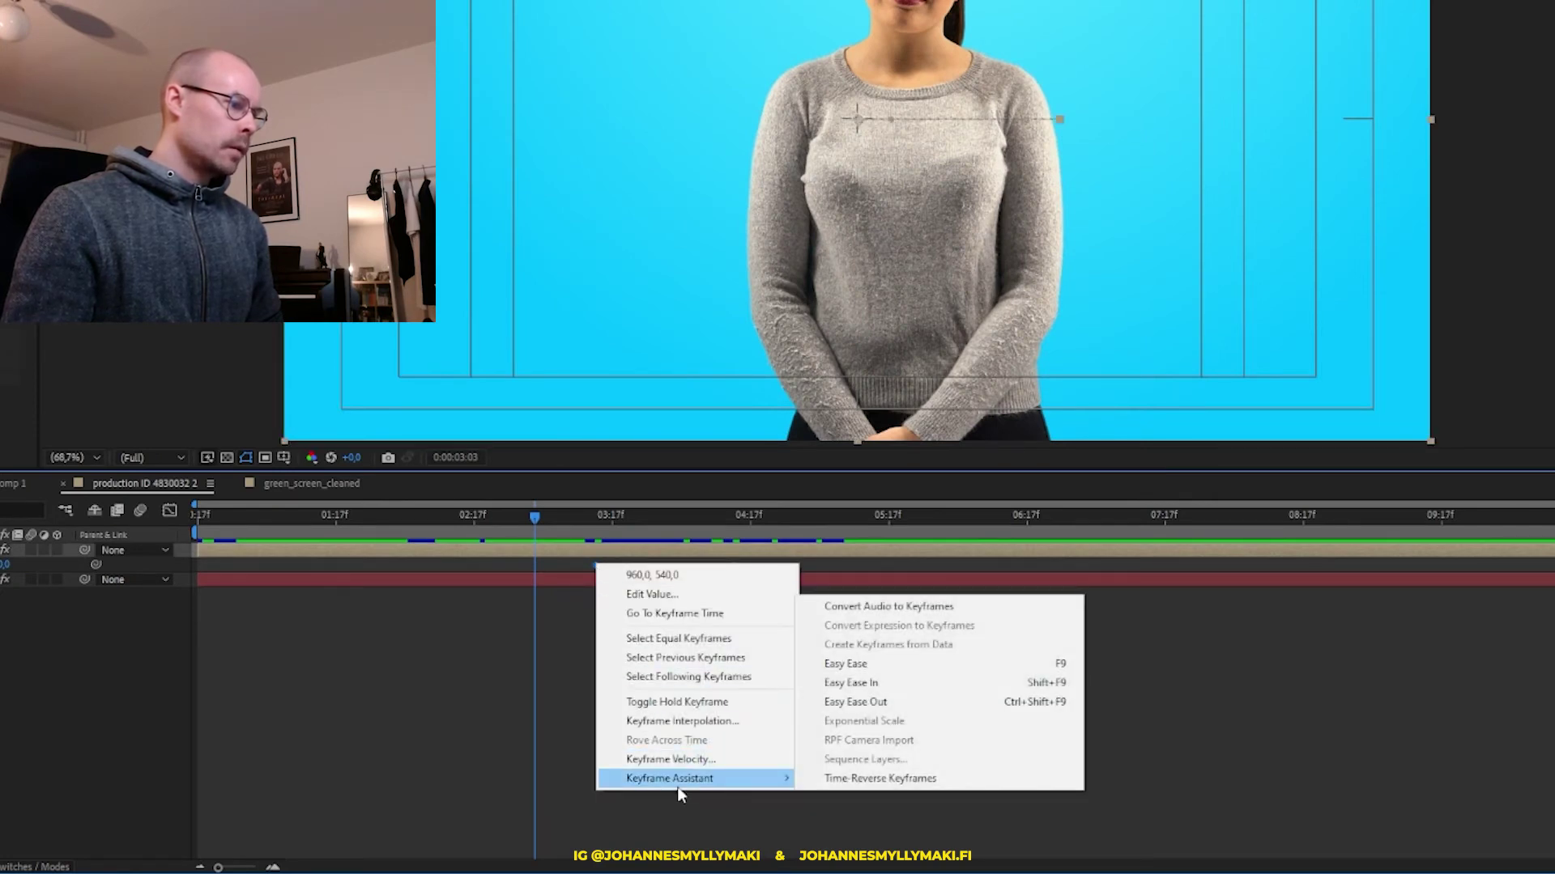
left_click(861, 670)
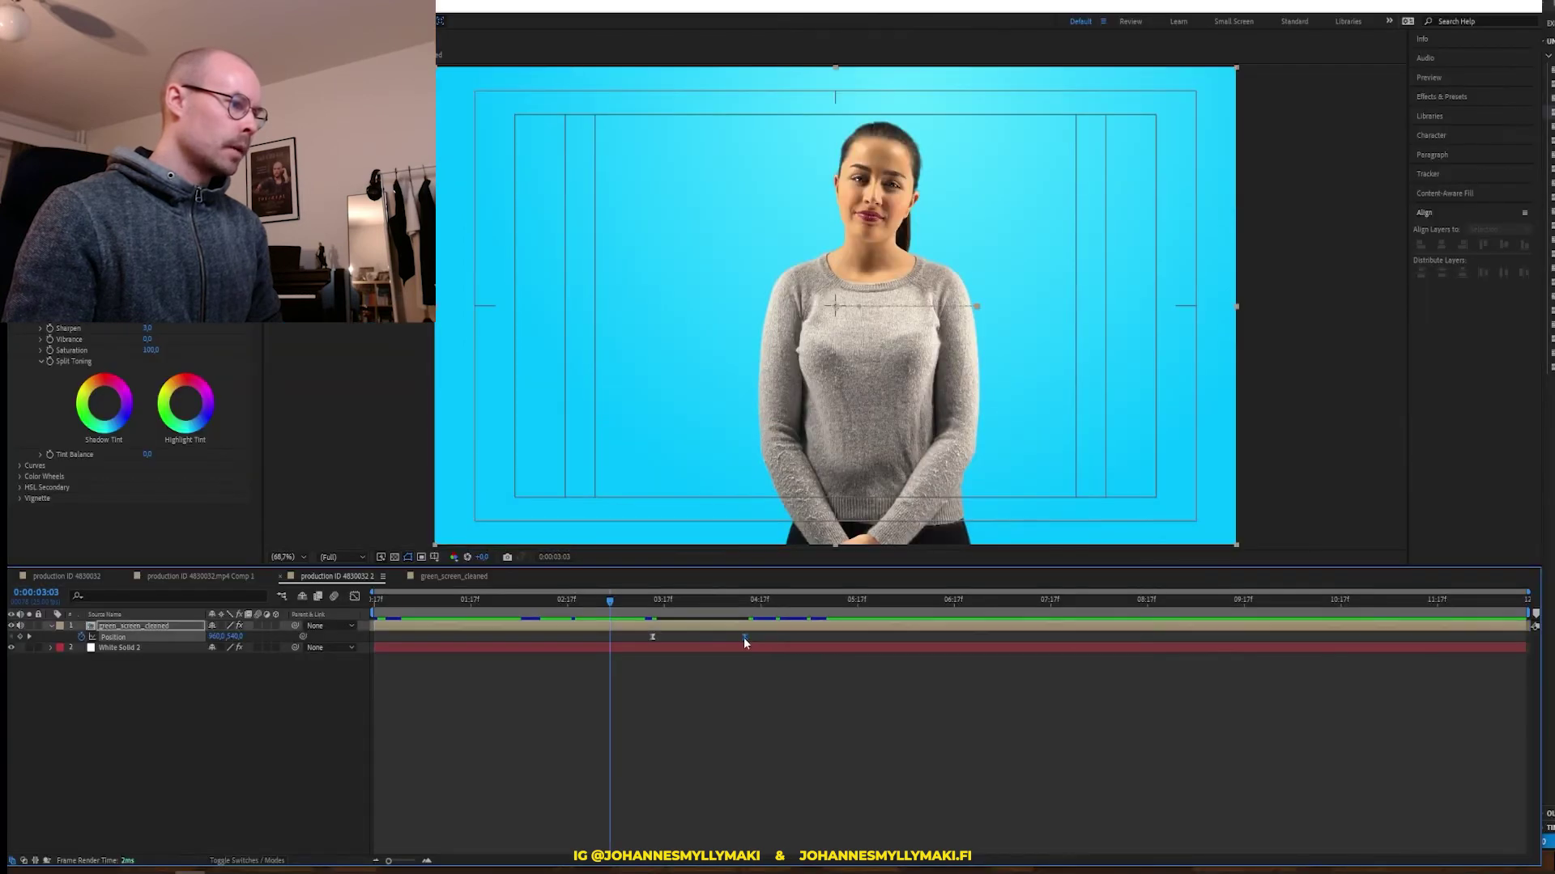
left_click_drag(745, 638, 732, 638)
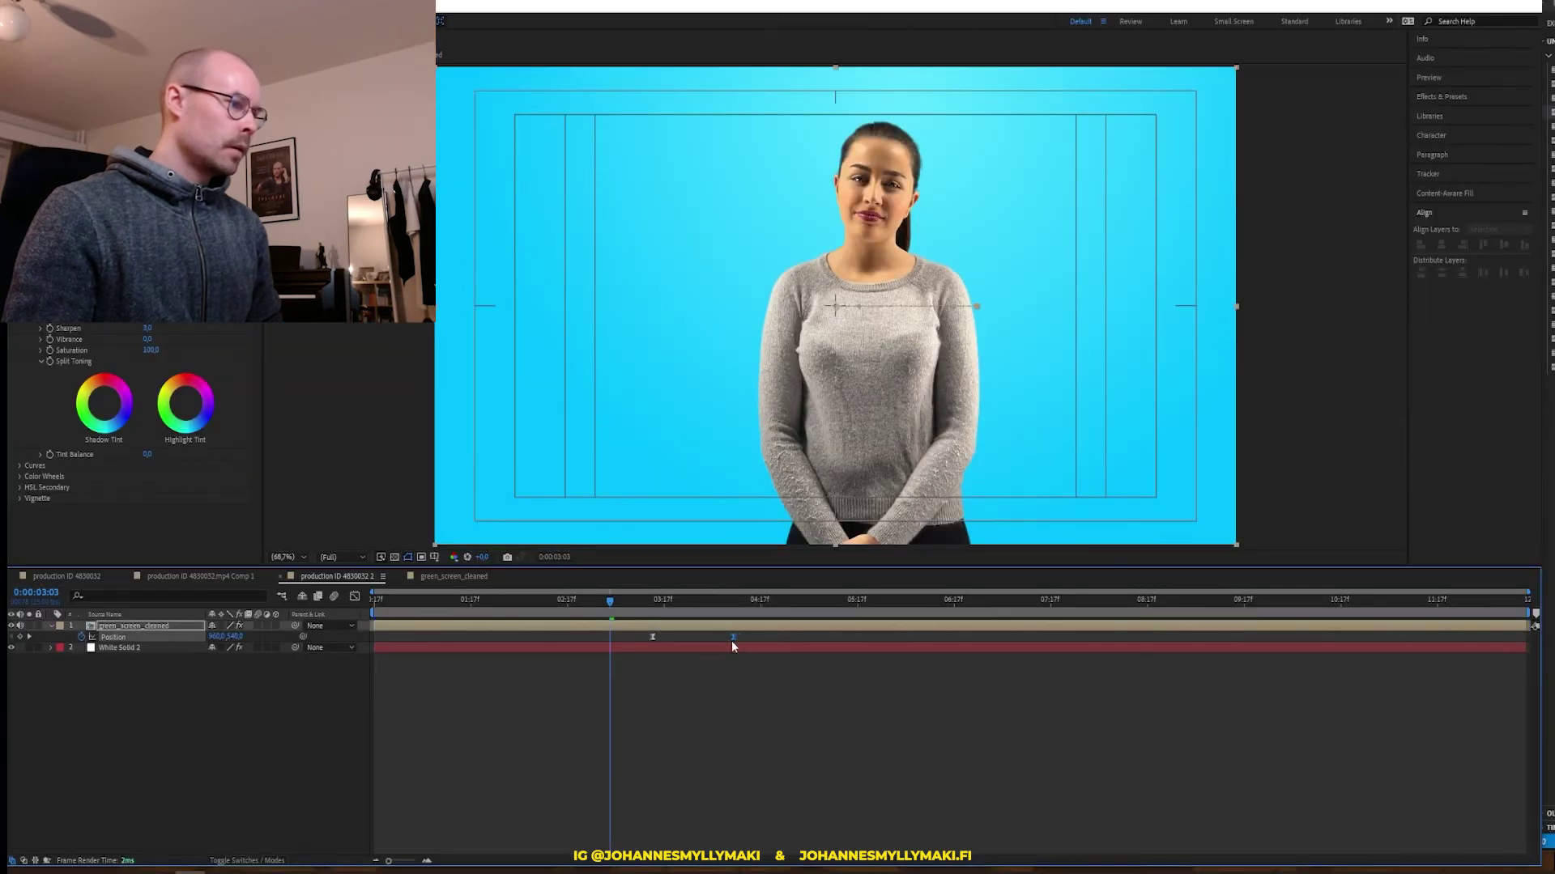
left_click(672, 706)
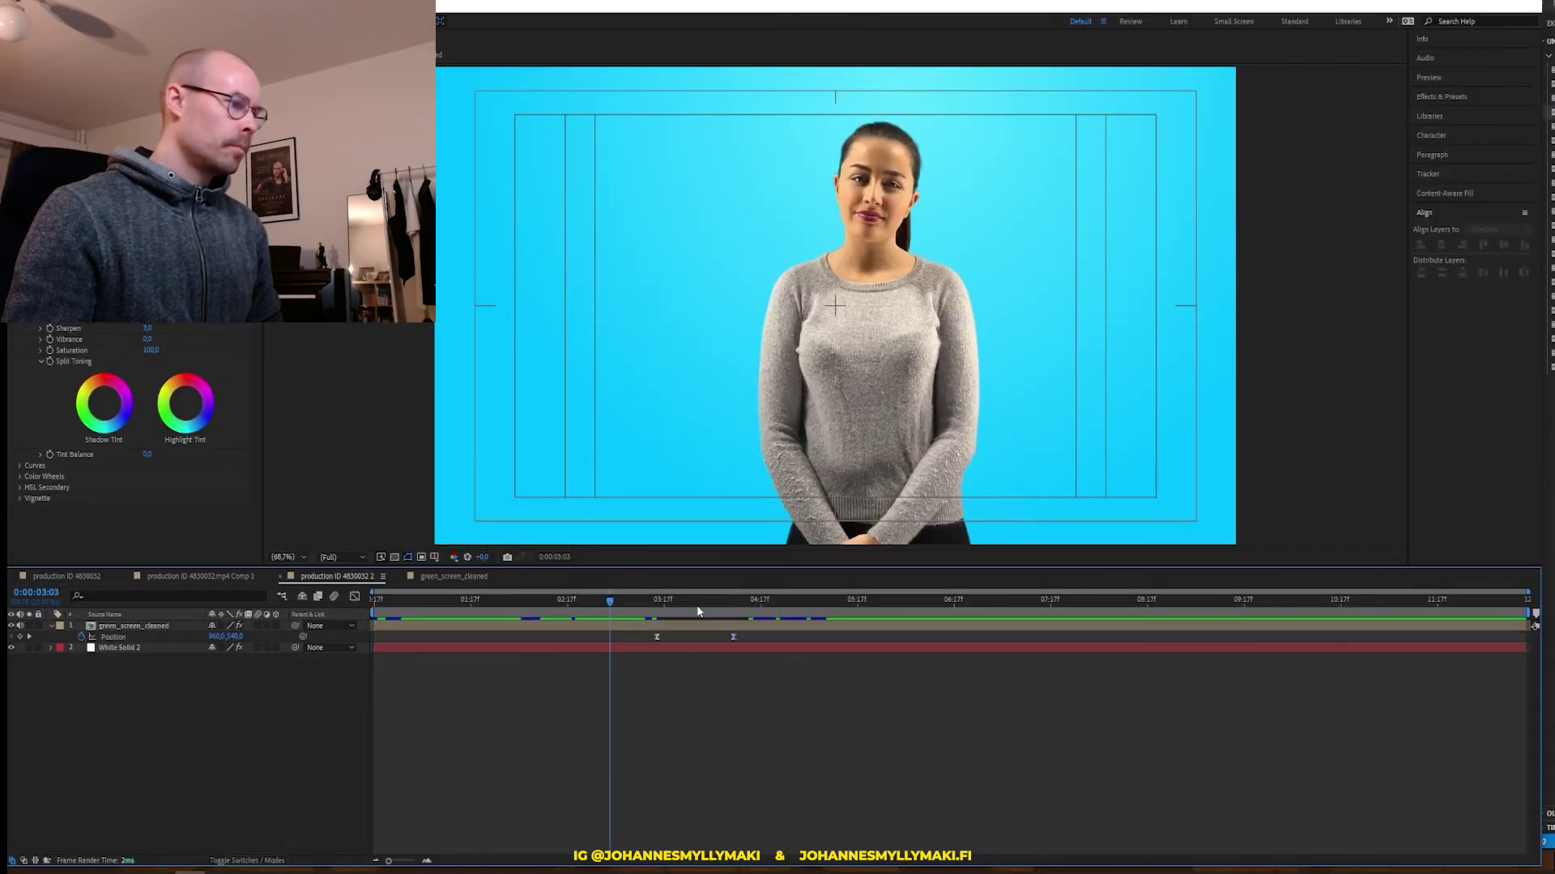
key("space")
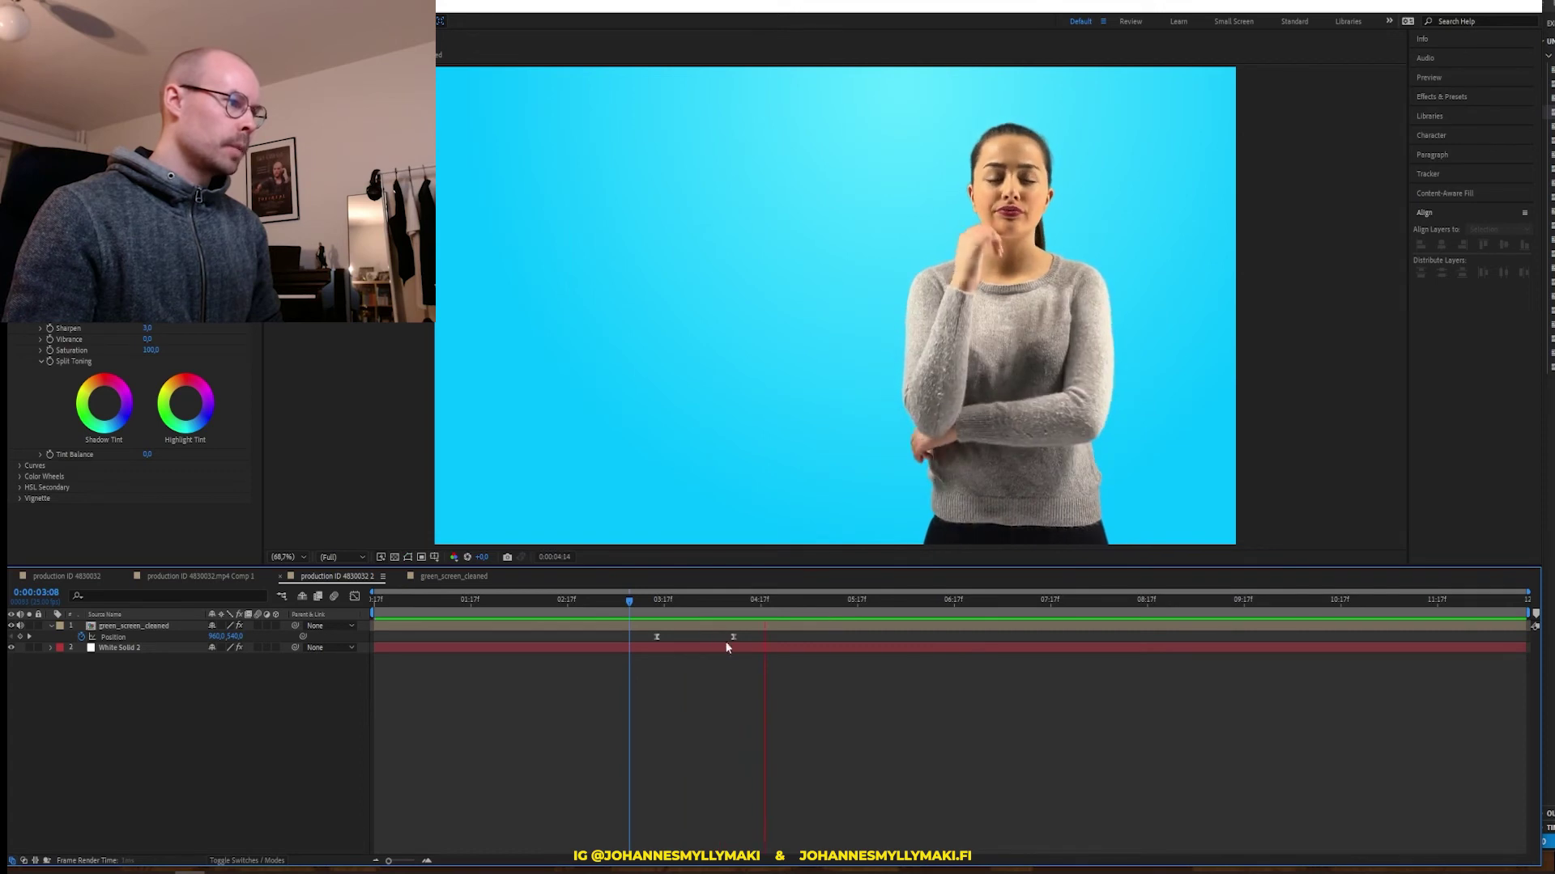
key("space")
key("space")
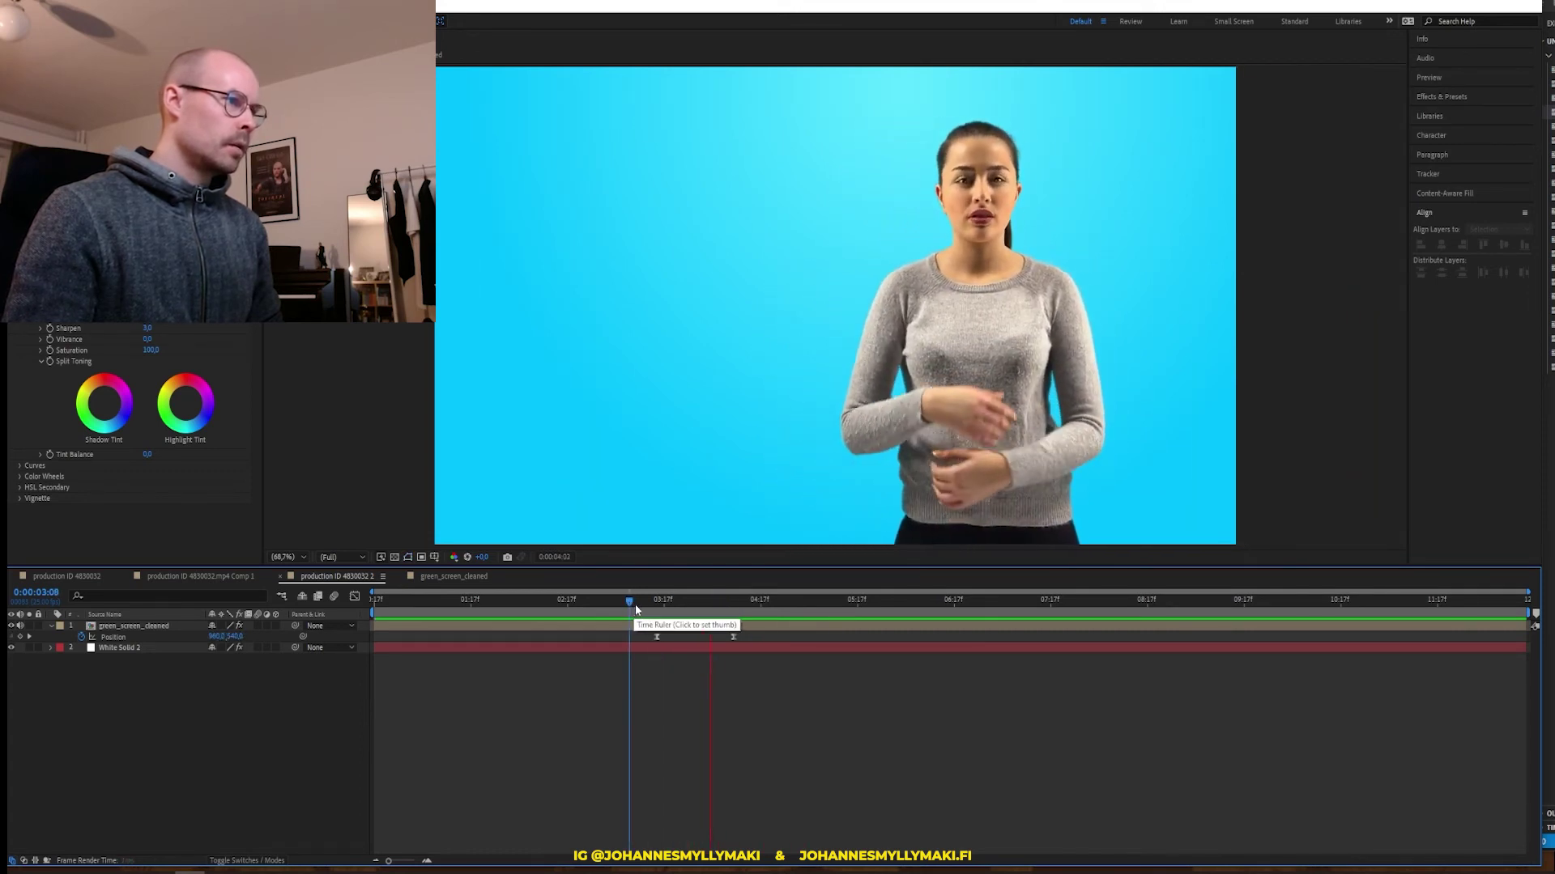
key("space")
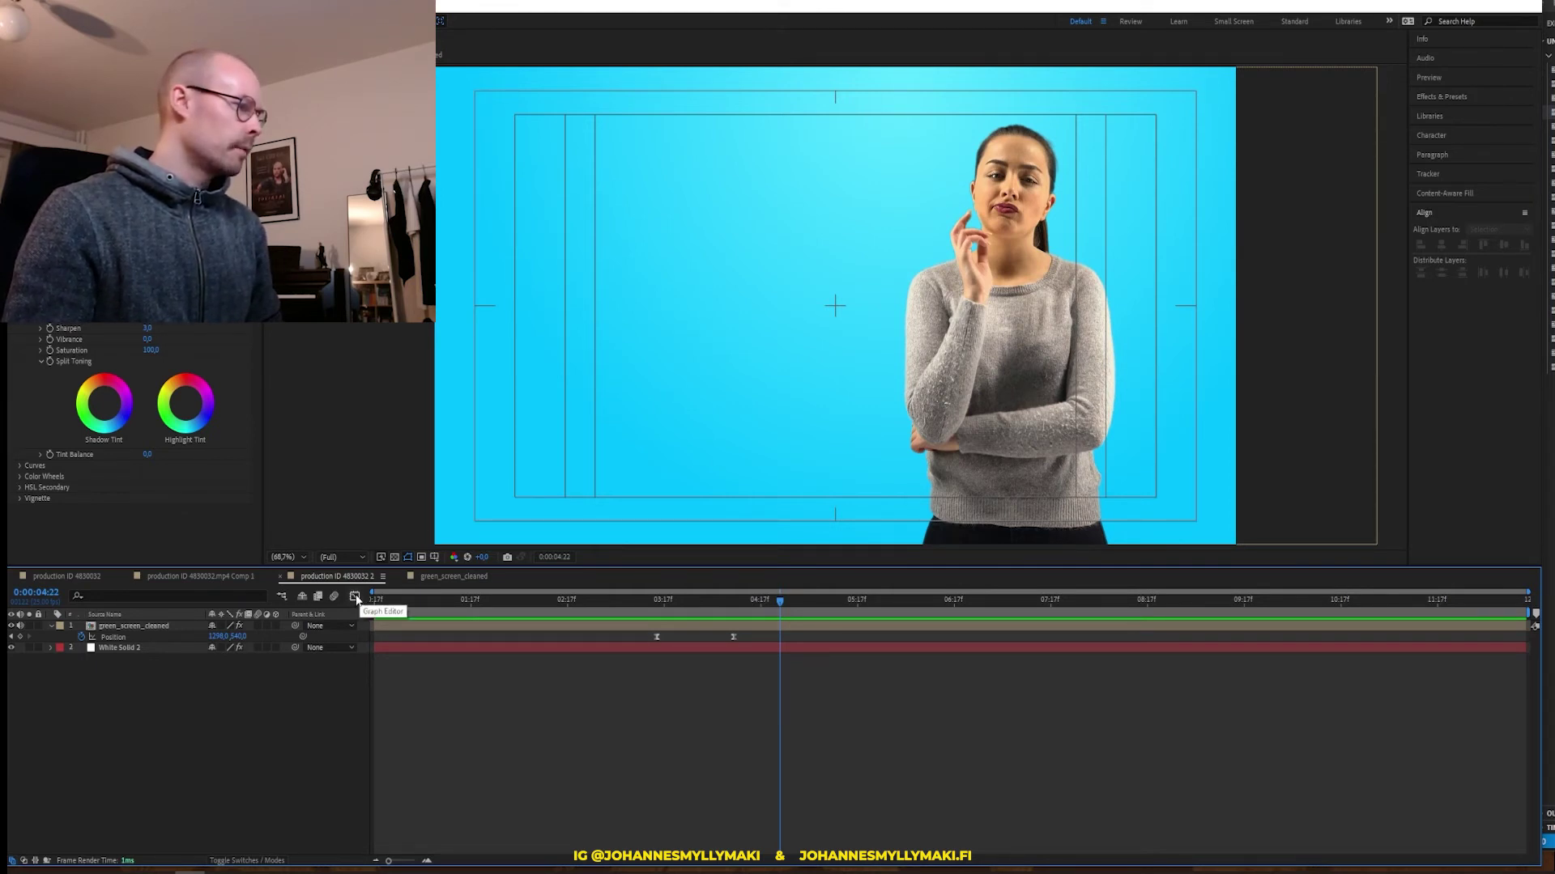
Show the Position speed graph and select both keyframes of the move
left_click(136, 636)
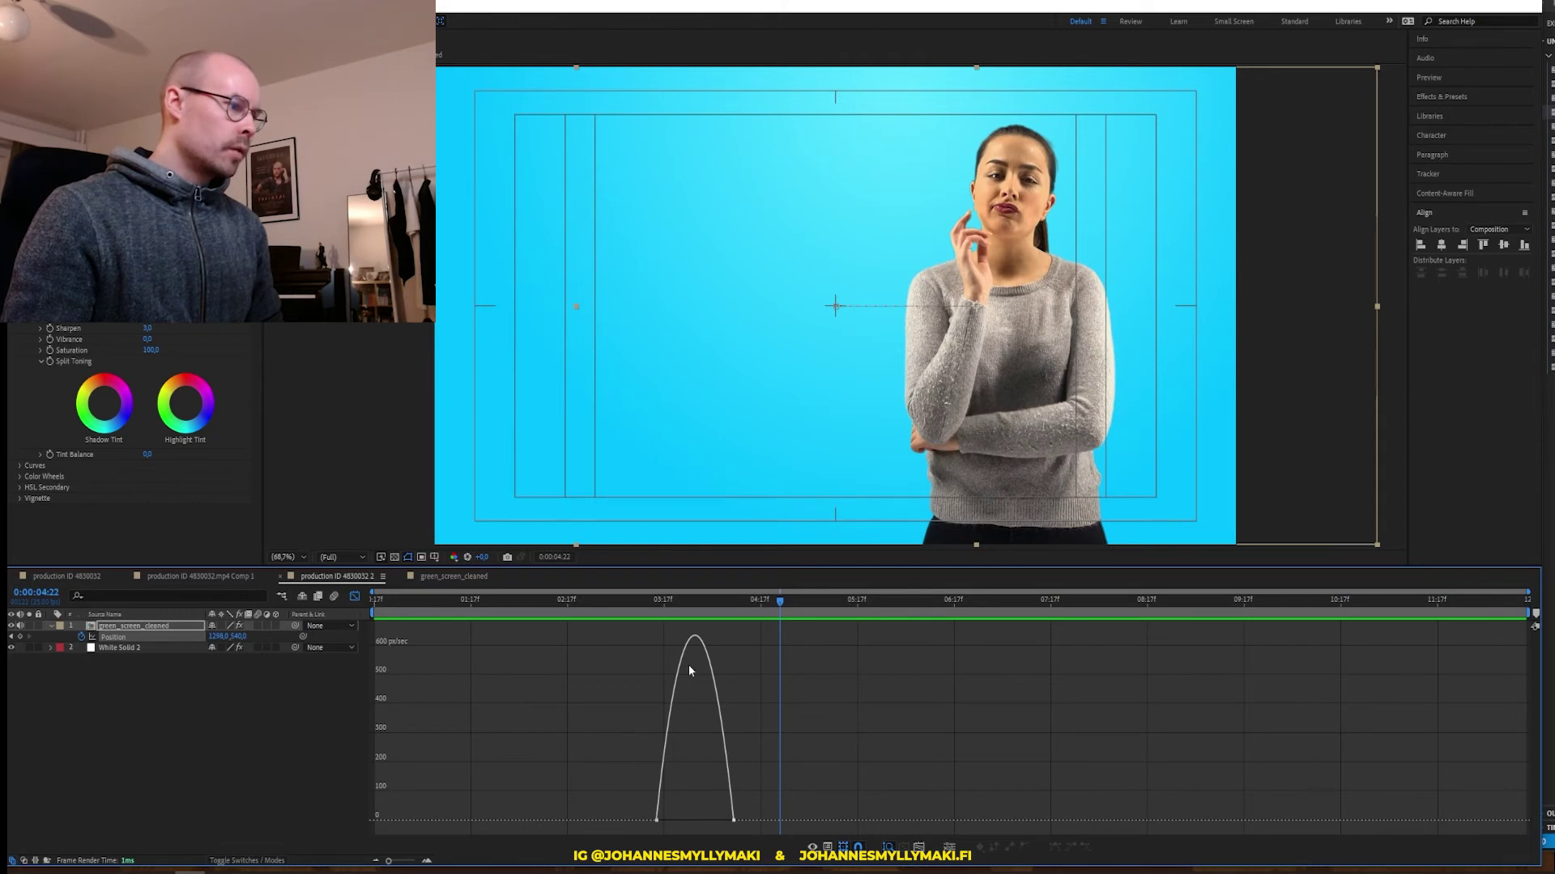
mouse_move(671, 725)
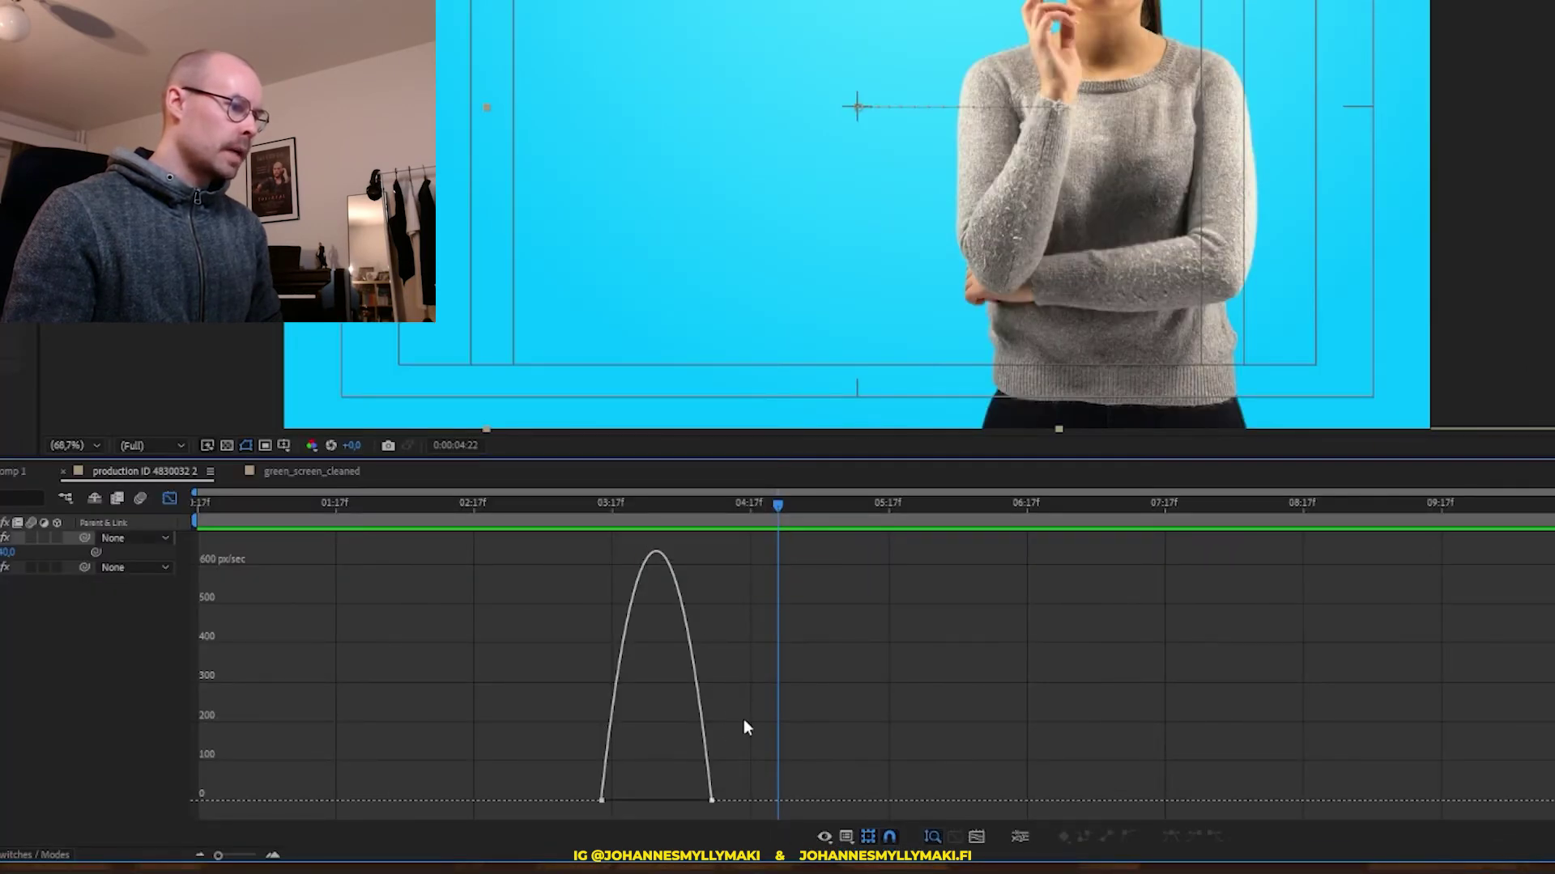
left_click(845, 839)
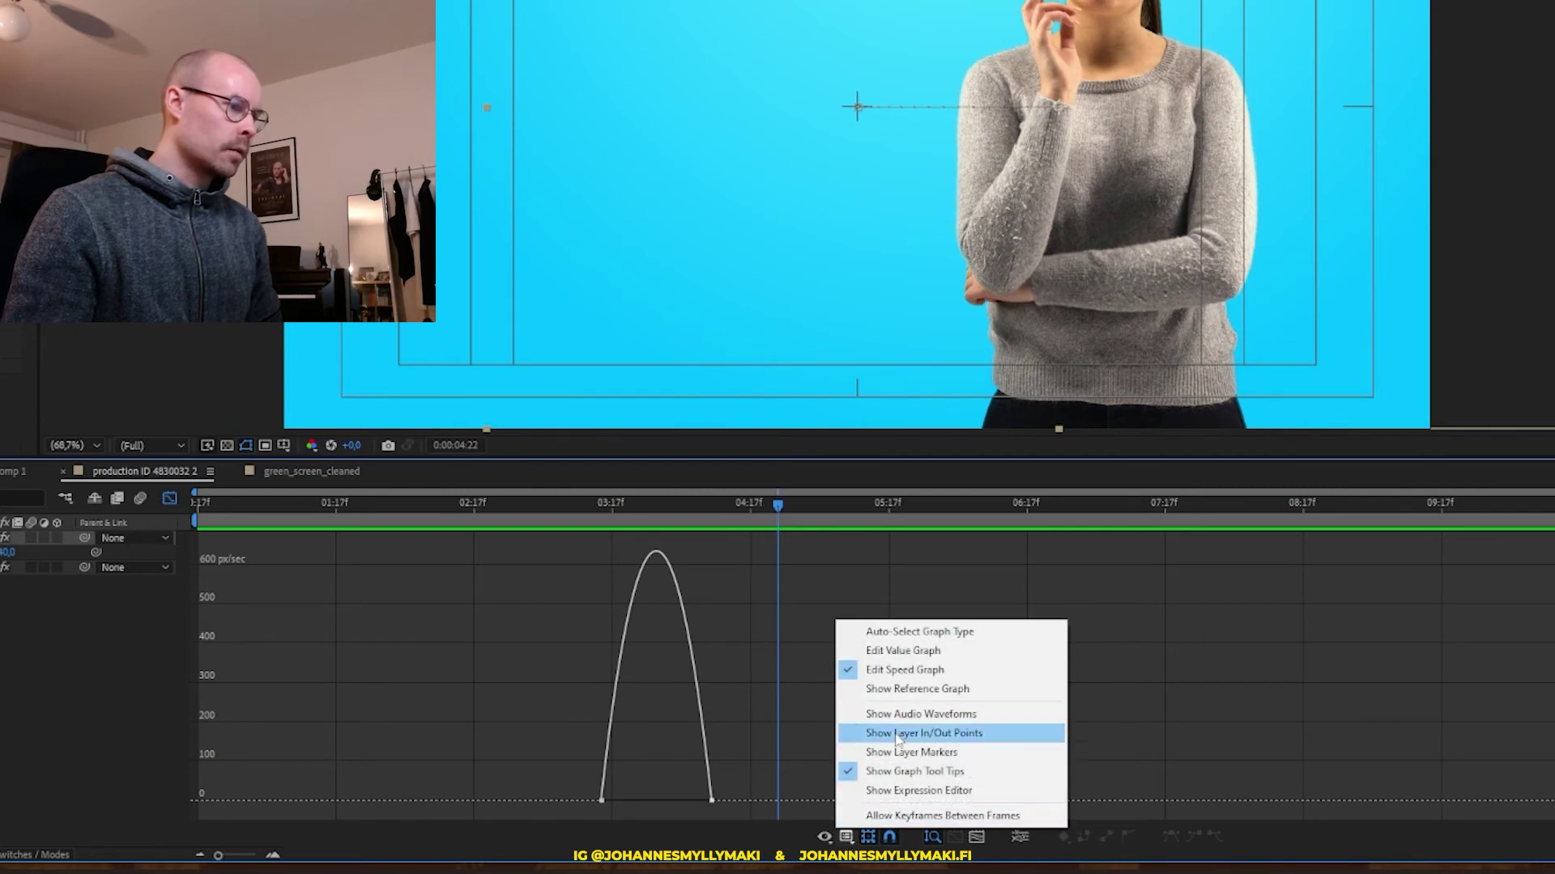
left_click(922, 677)
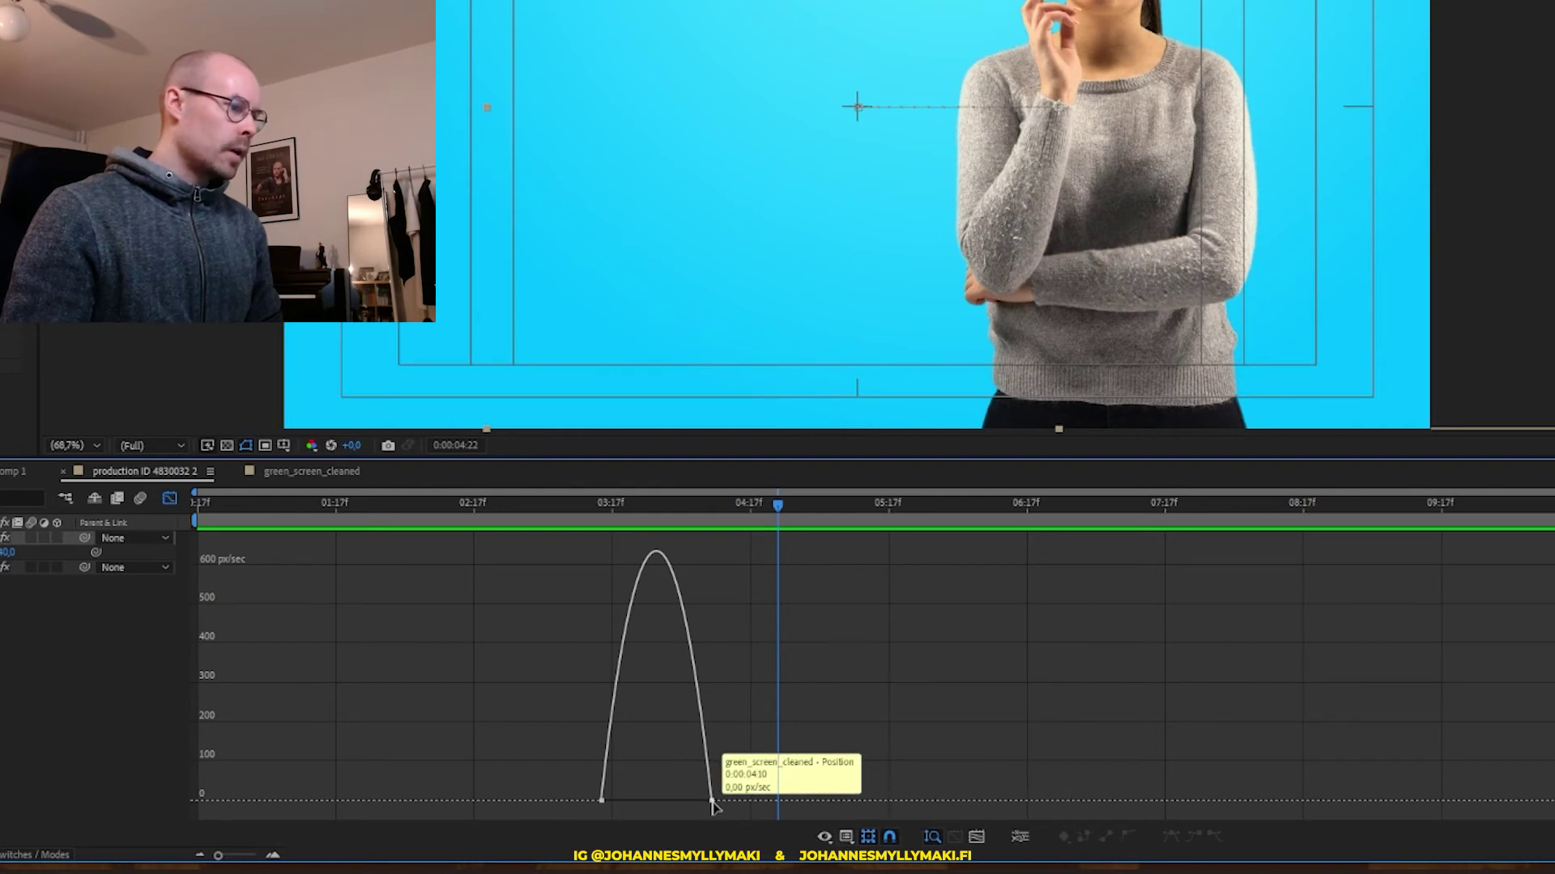
left_click(687, 800)
left_click(723, 808)
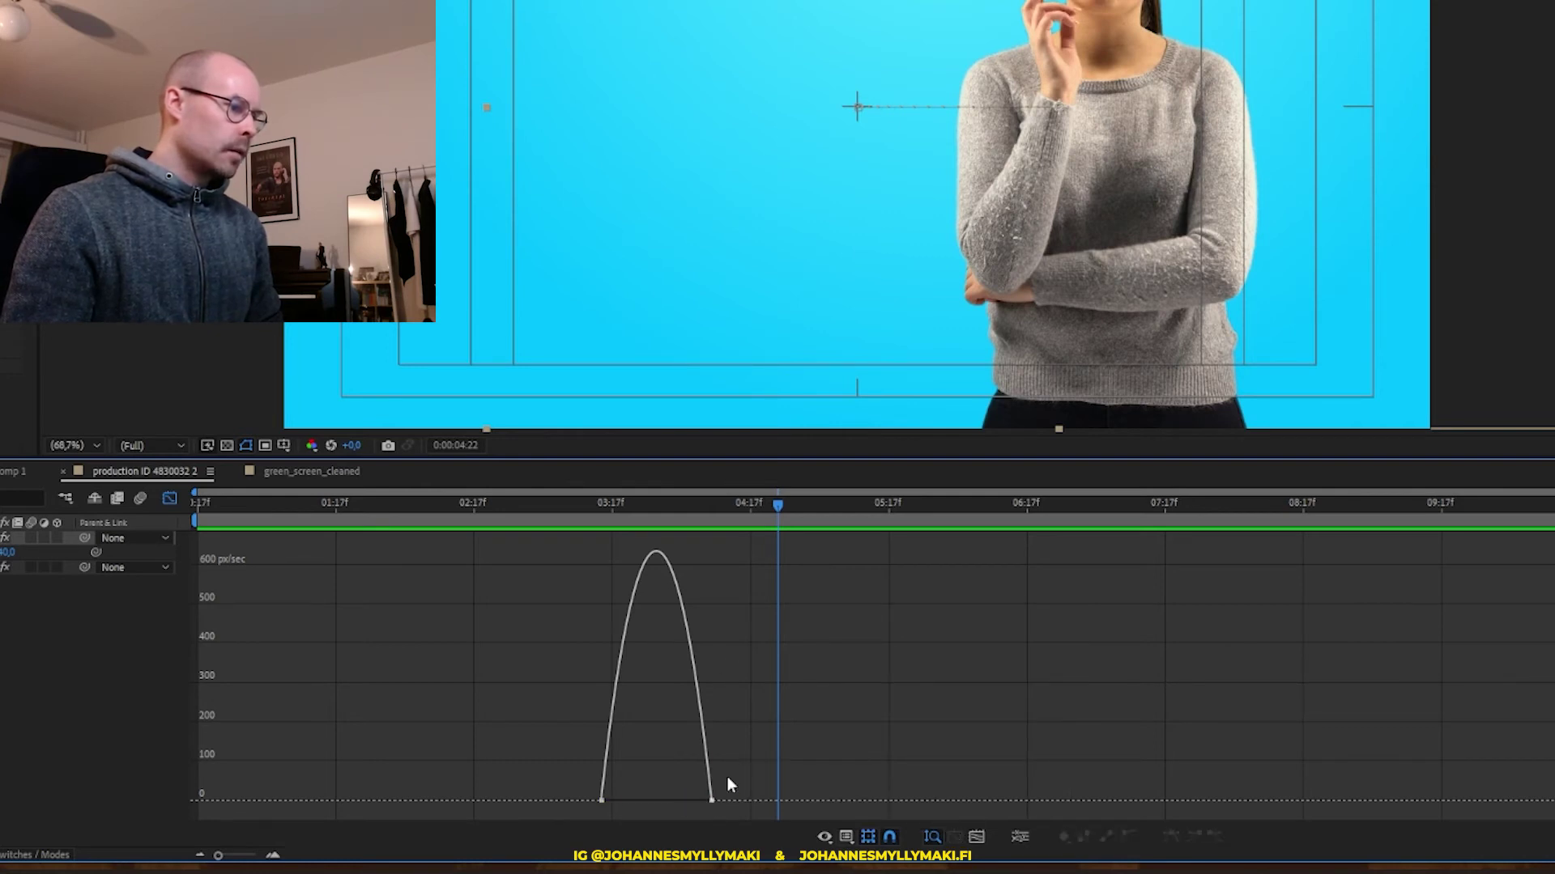
left_click_drag(712, 807, 595, 810)
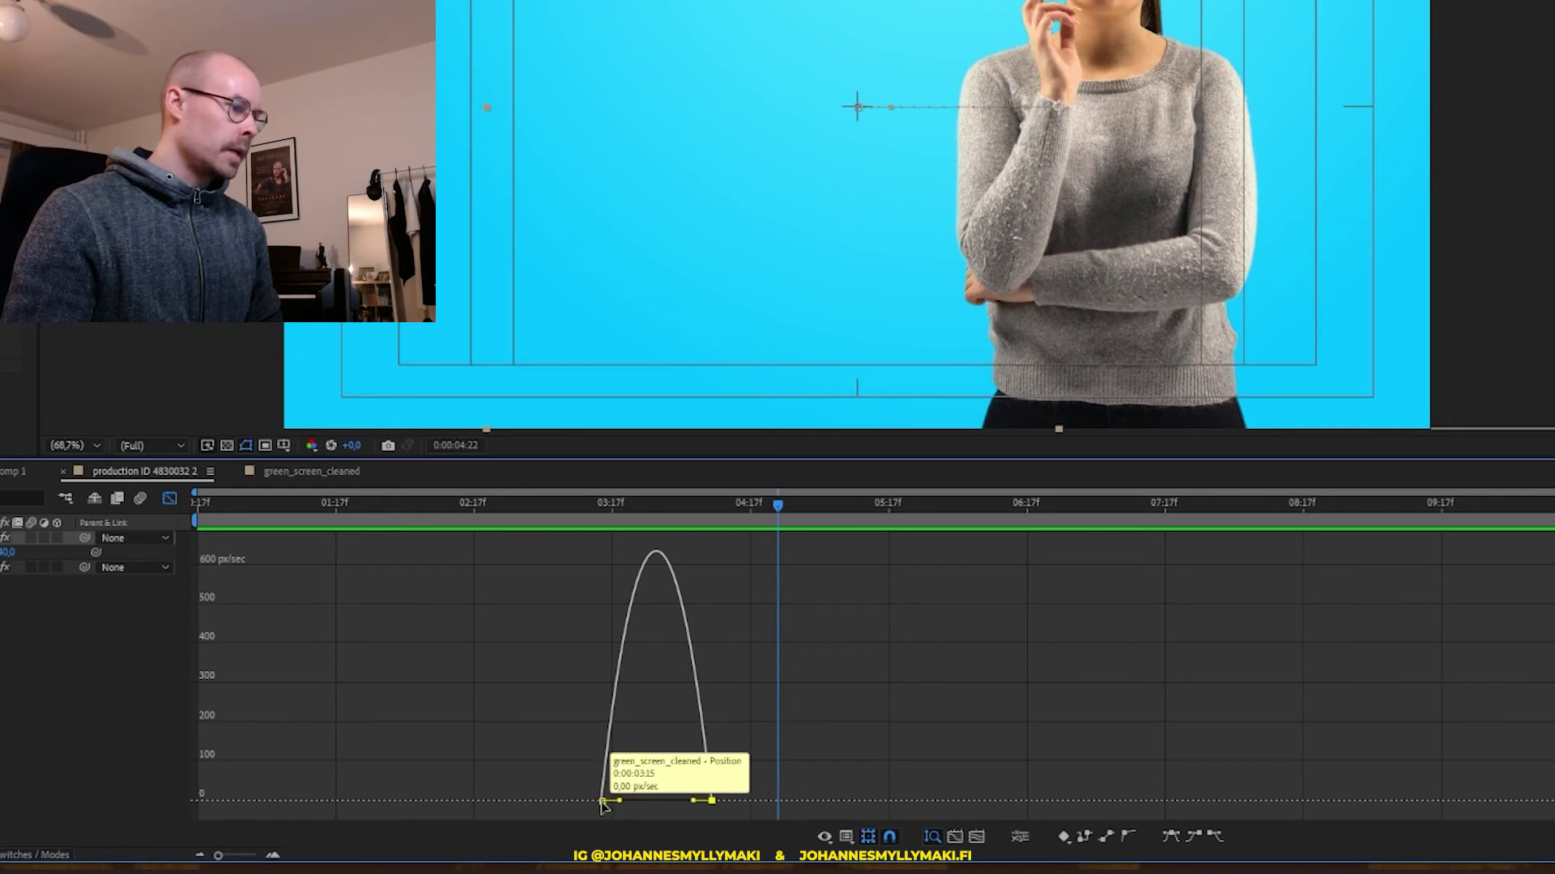
Stretch both keyframes' influence to about 72% for a sharp speed peak
left_click(713, 802)
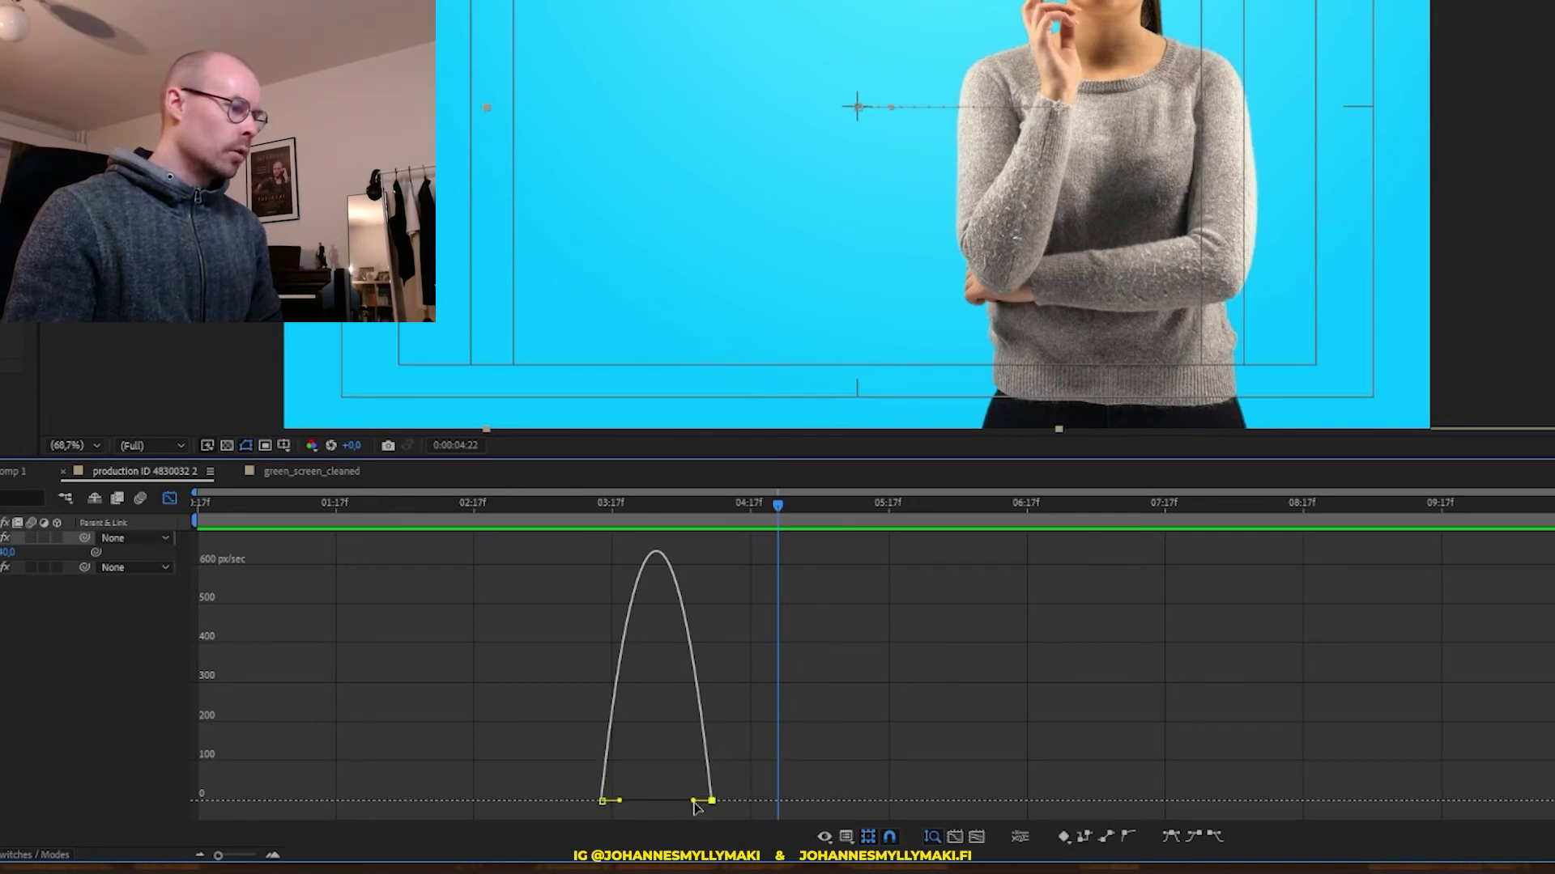
left_click_drag(693, 801, 672, 802)
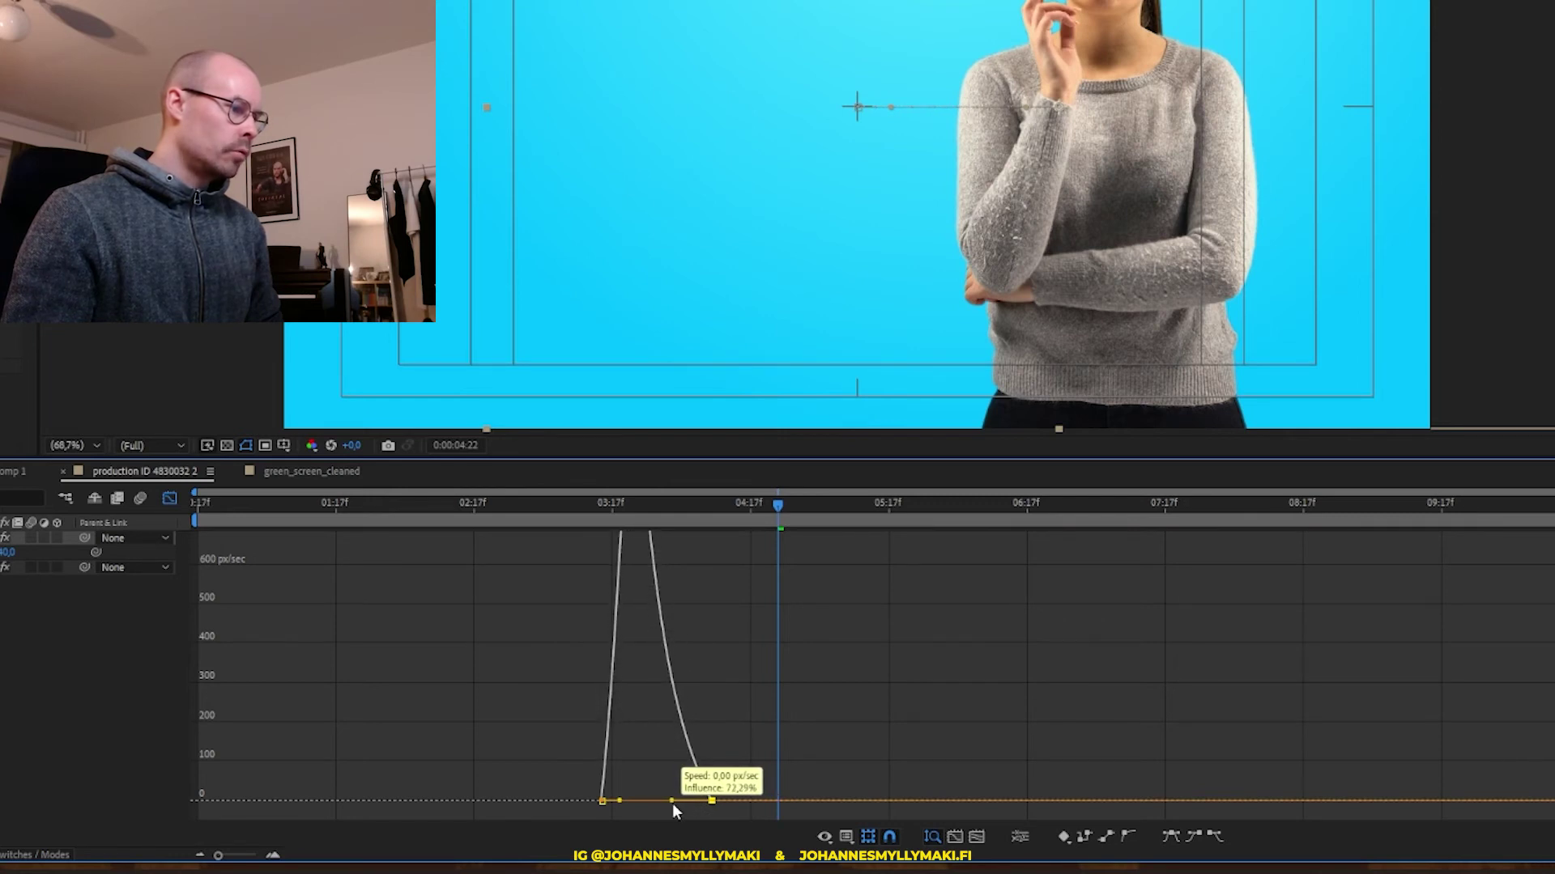
left_click_drag(672, 804, 643, 803)
left_click(826, 701)
left_click(544, 504)
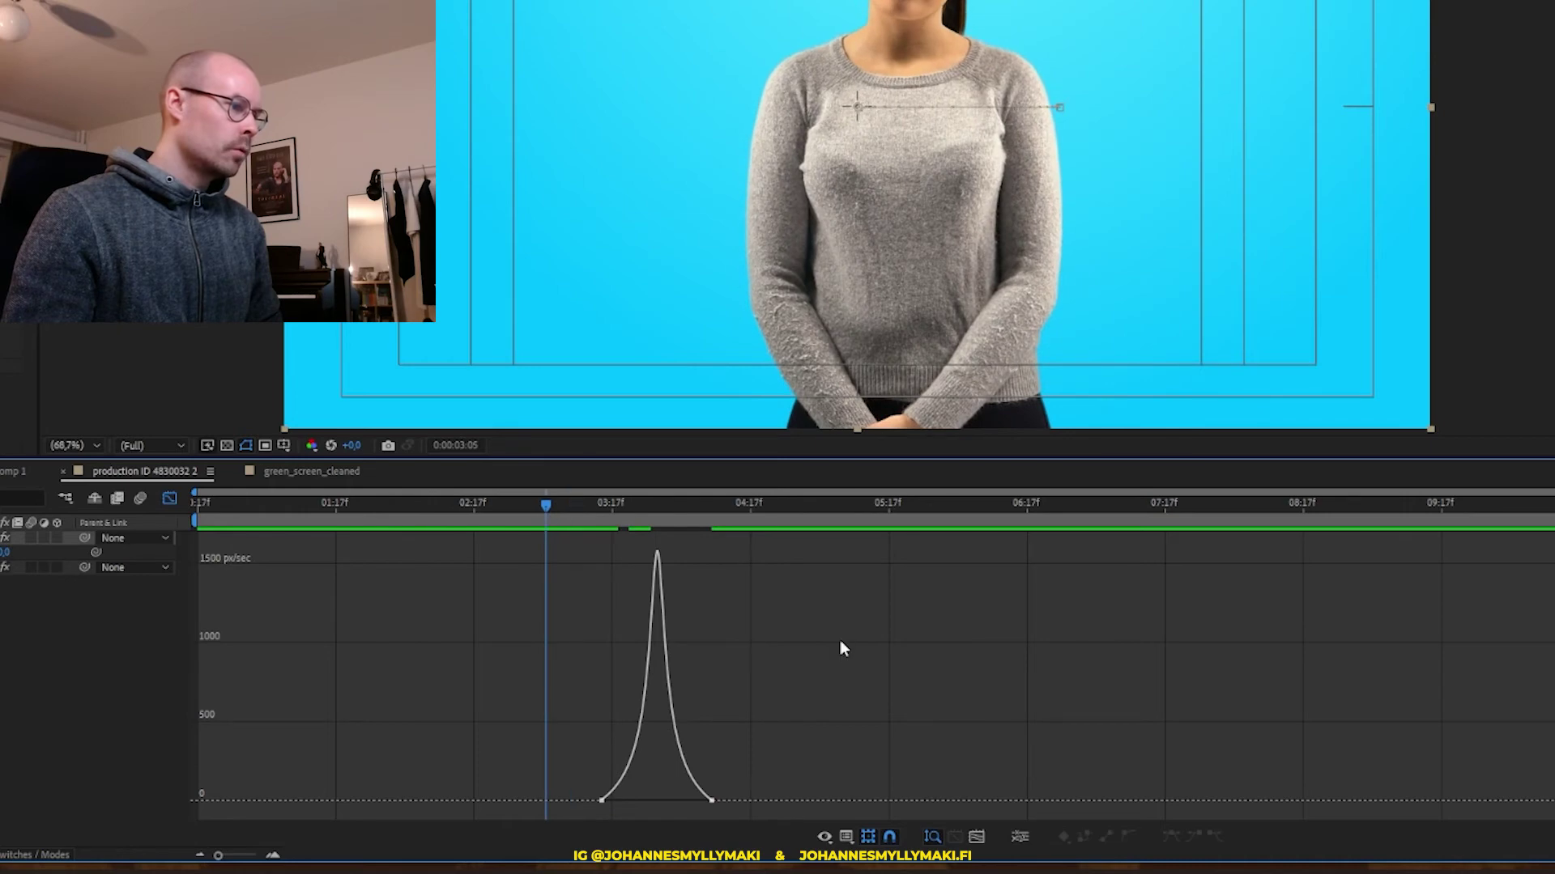
key("space")
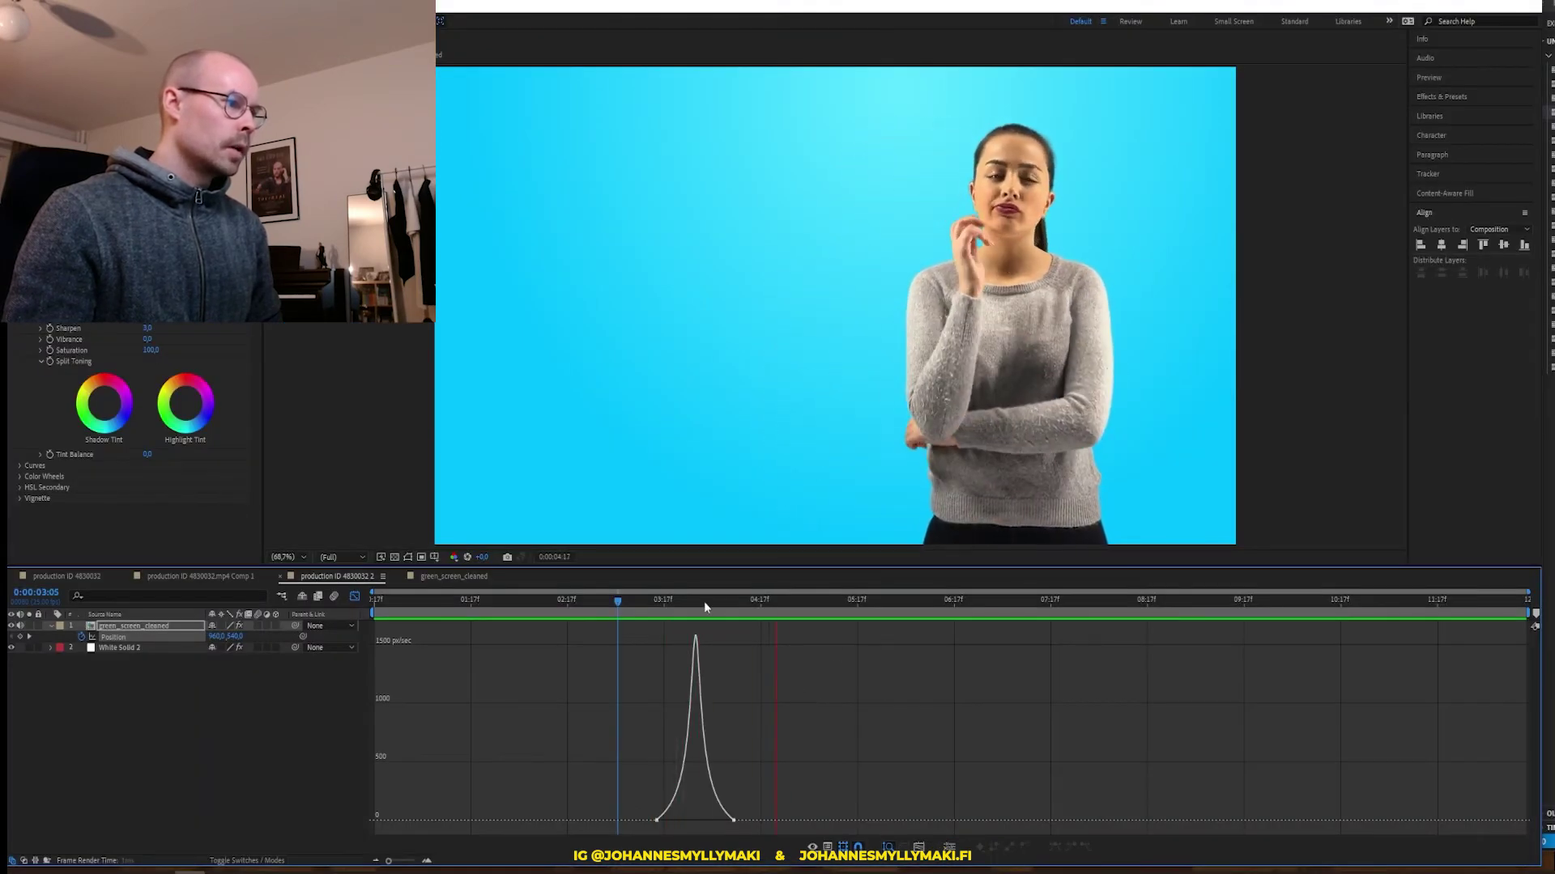
left_click(598, 603)
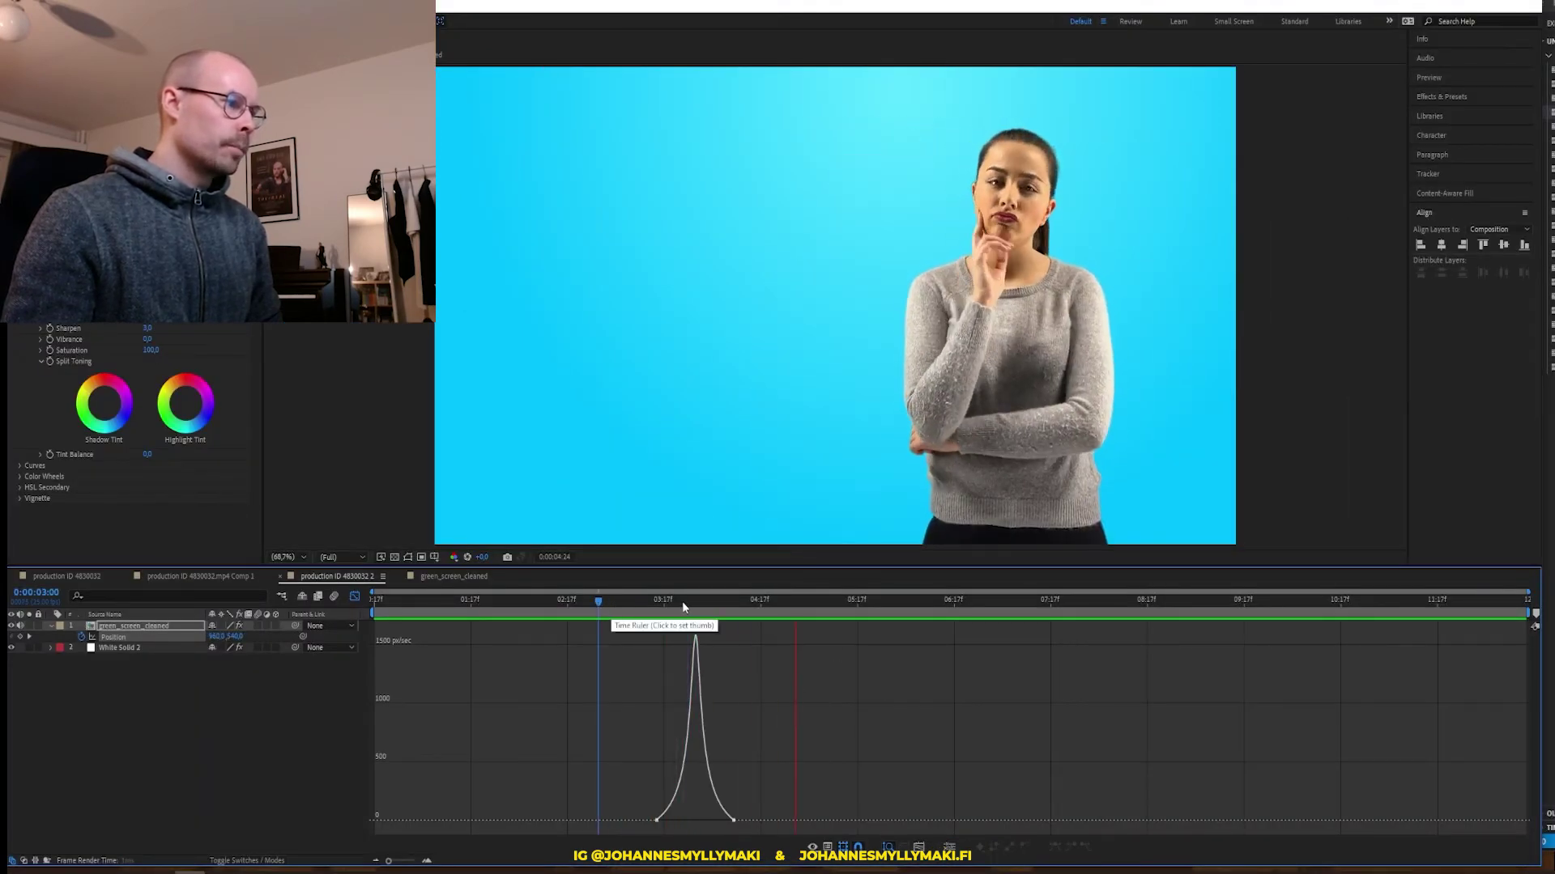
left_click(611, 604)
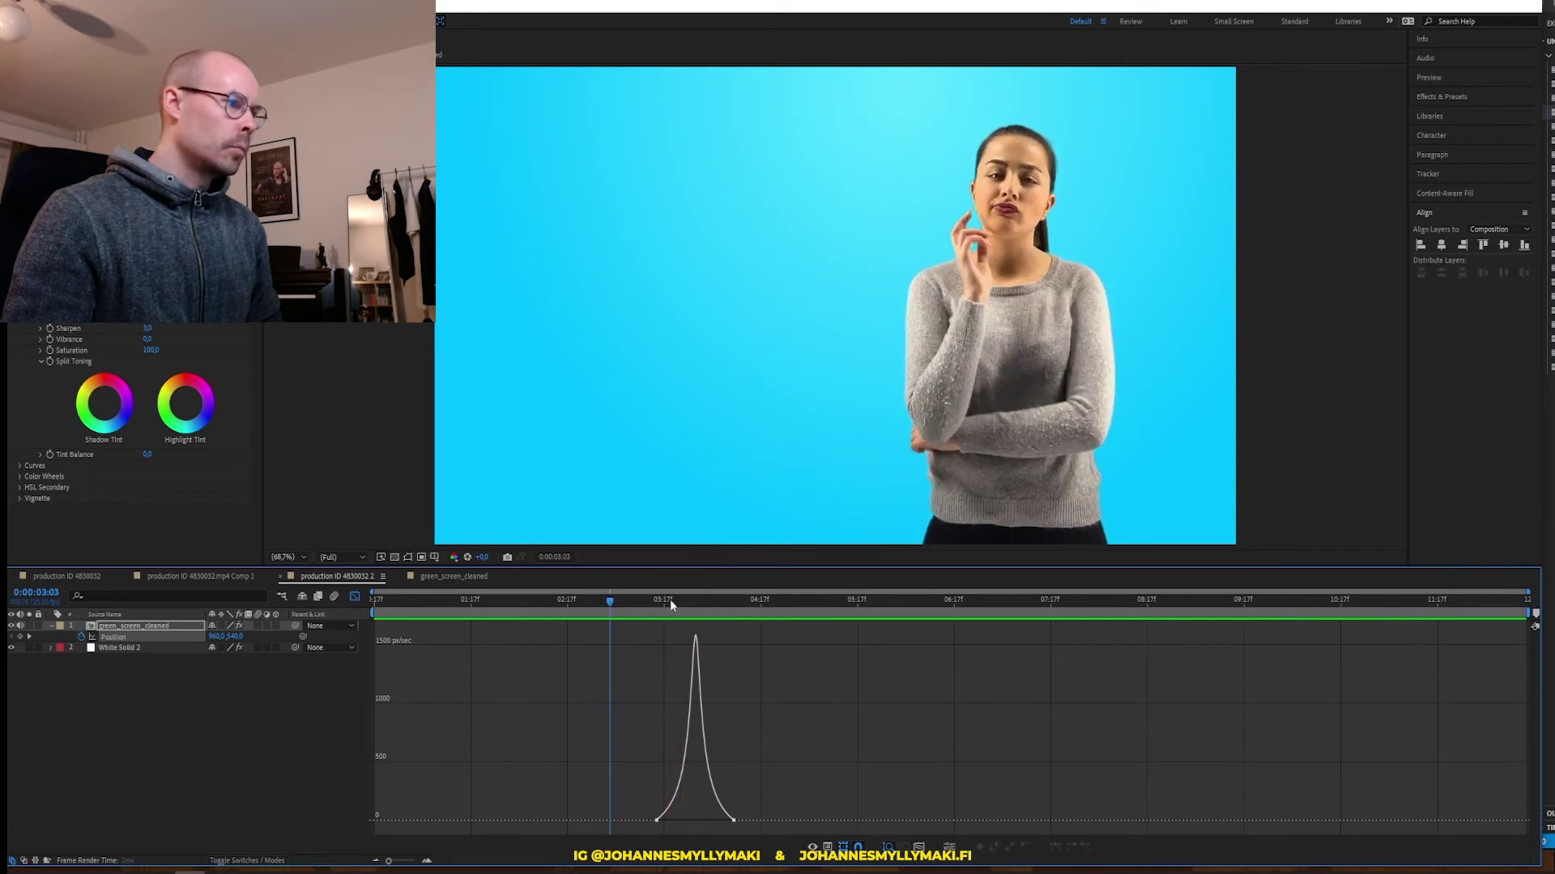
left_click(607, 601)
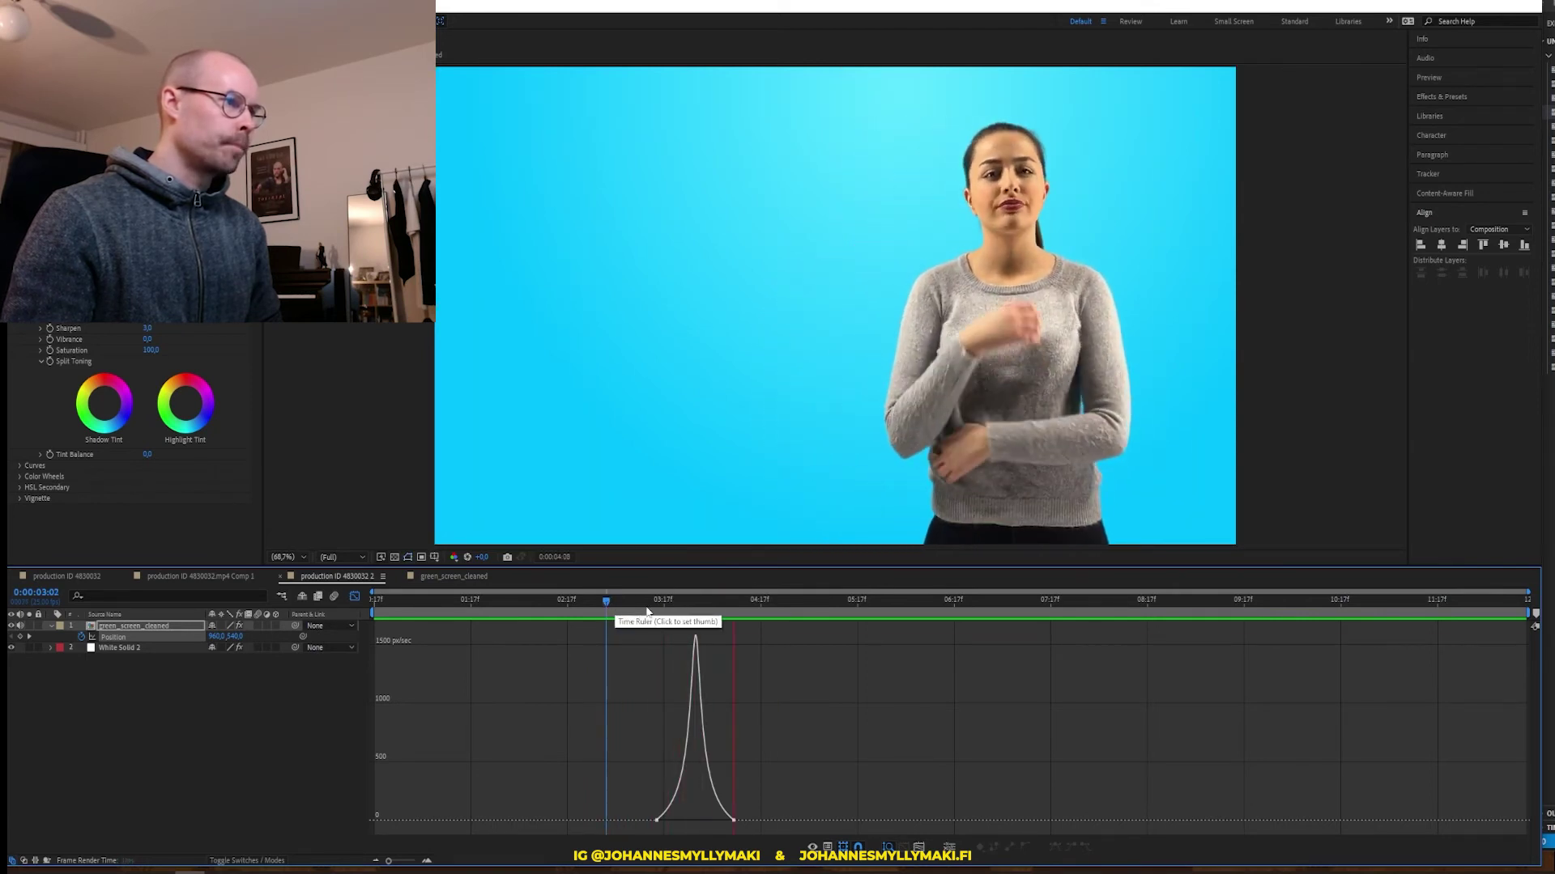
left_click(626, 603)
key("space")
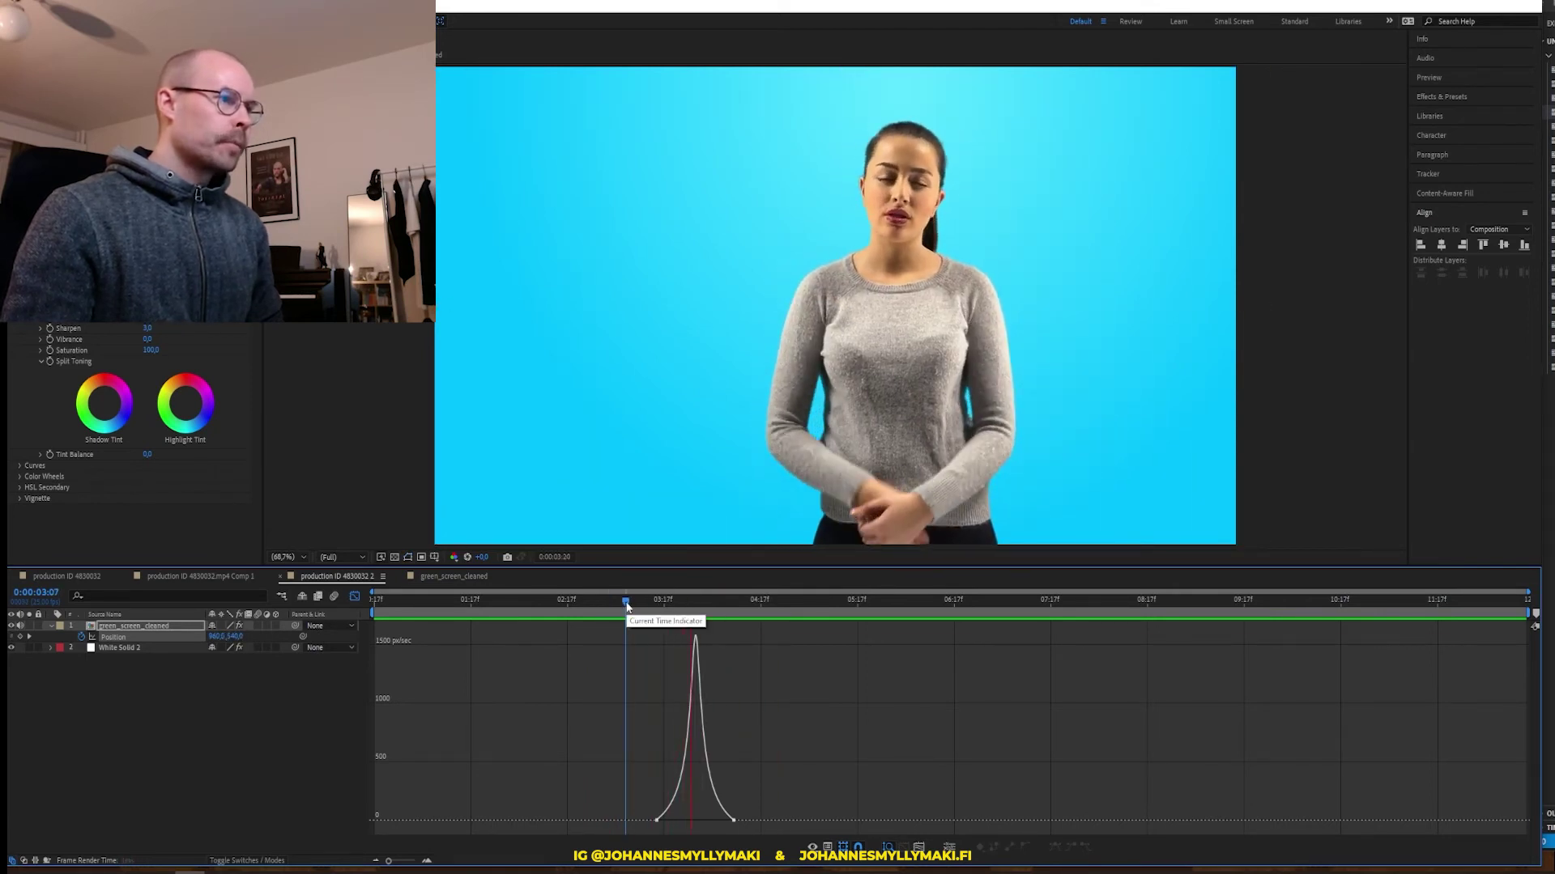
left_click(693, 599)
left_click(622, 600)
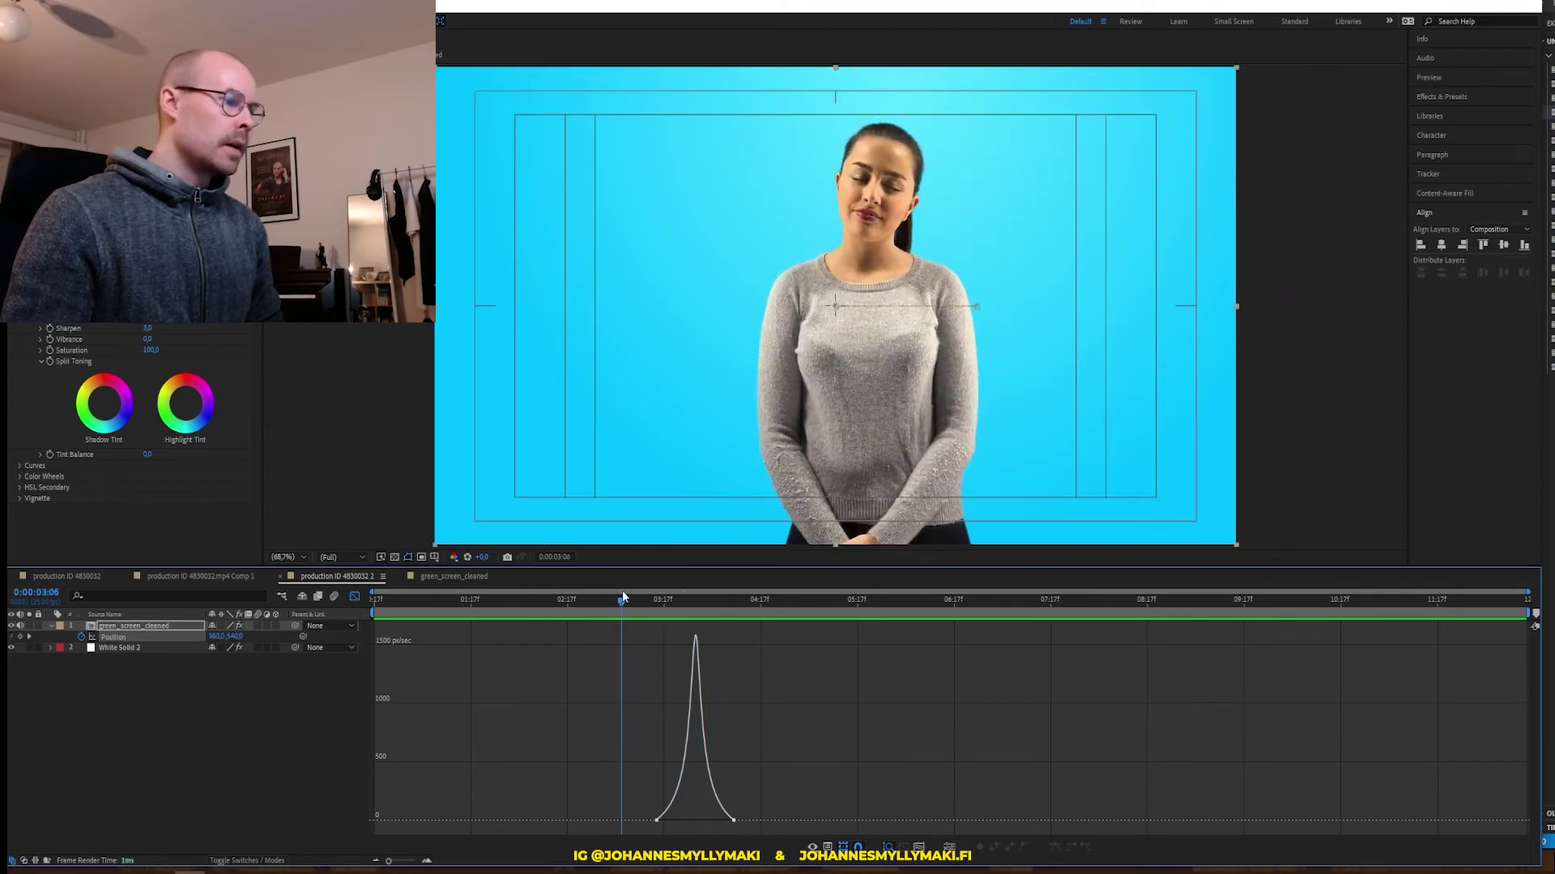
key("space")
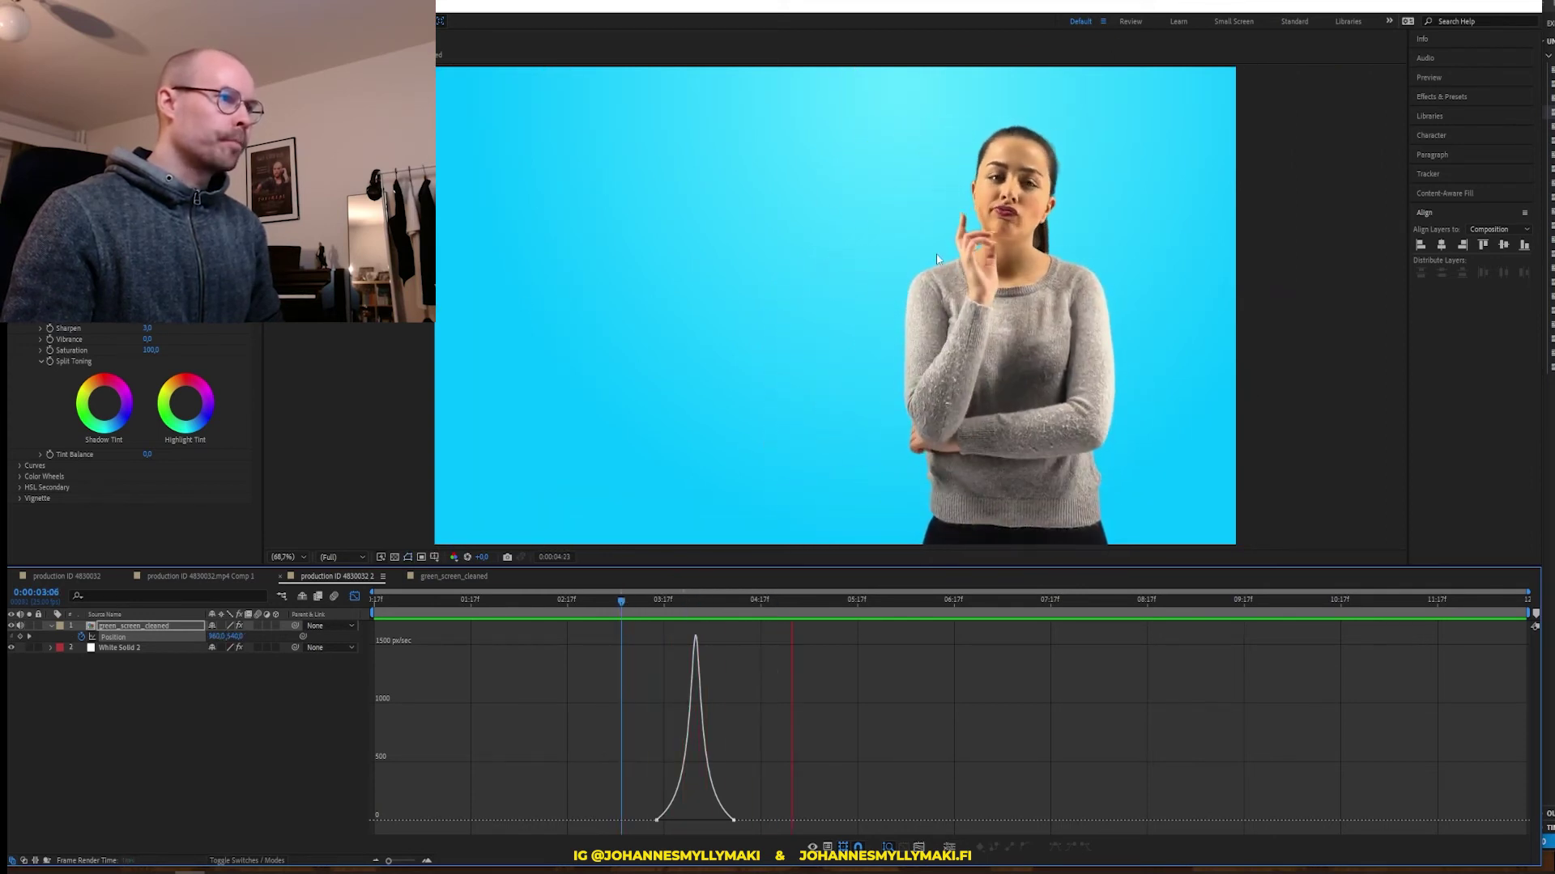
left_click(687, 603)
left_click(601, 601)
key("space")
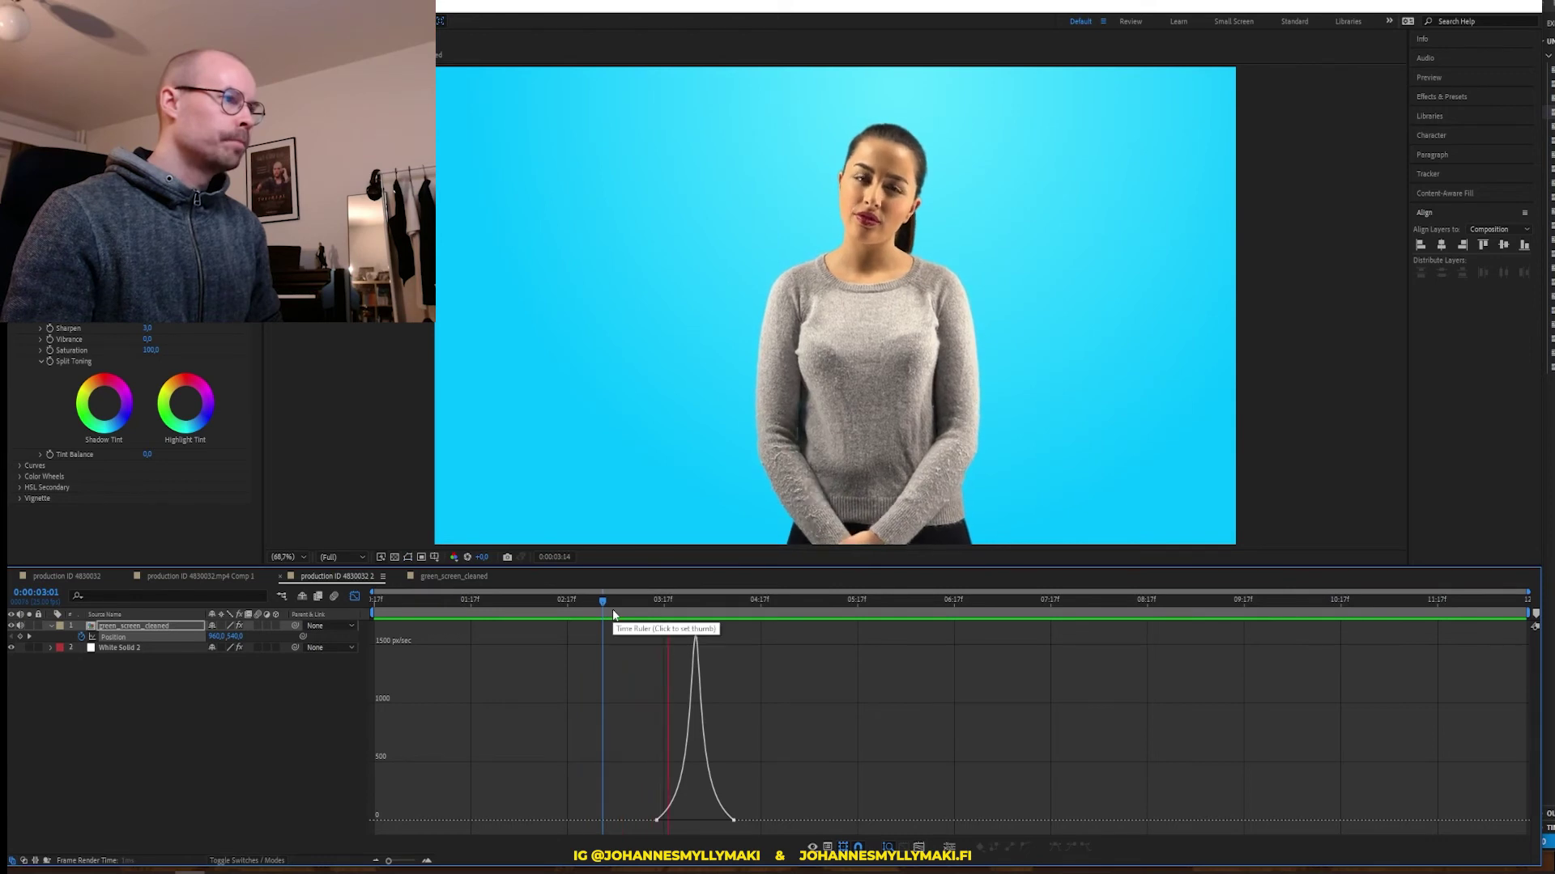
key("space")
Switch back to layer bars, preview the move, and Easy Ease (F9) the second Position keyframe
left_click(357, 596)
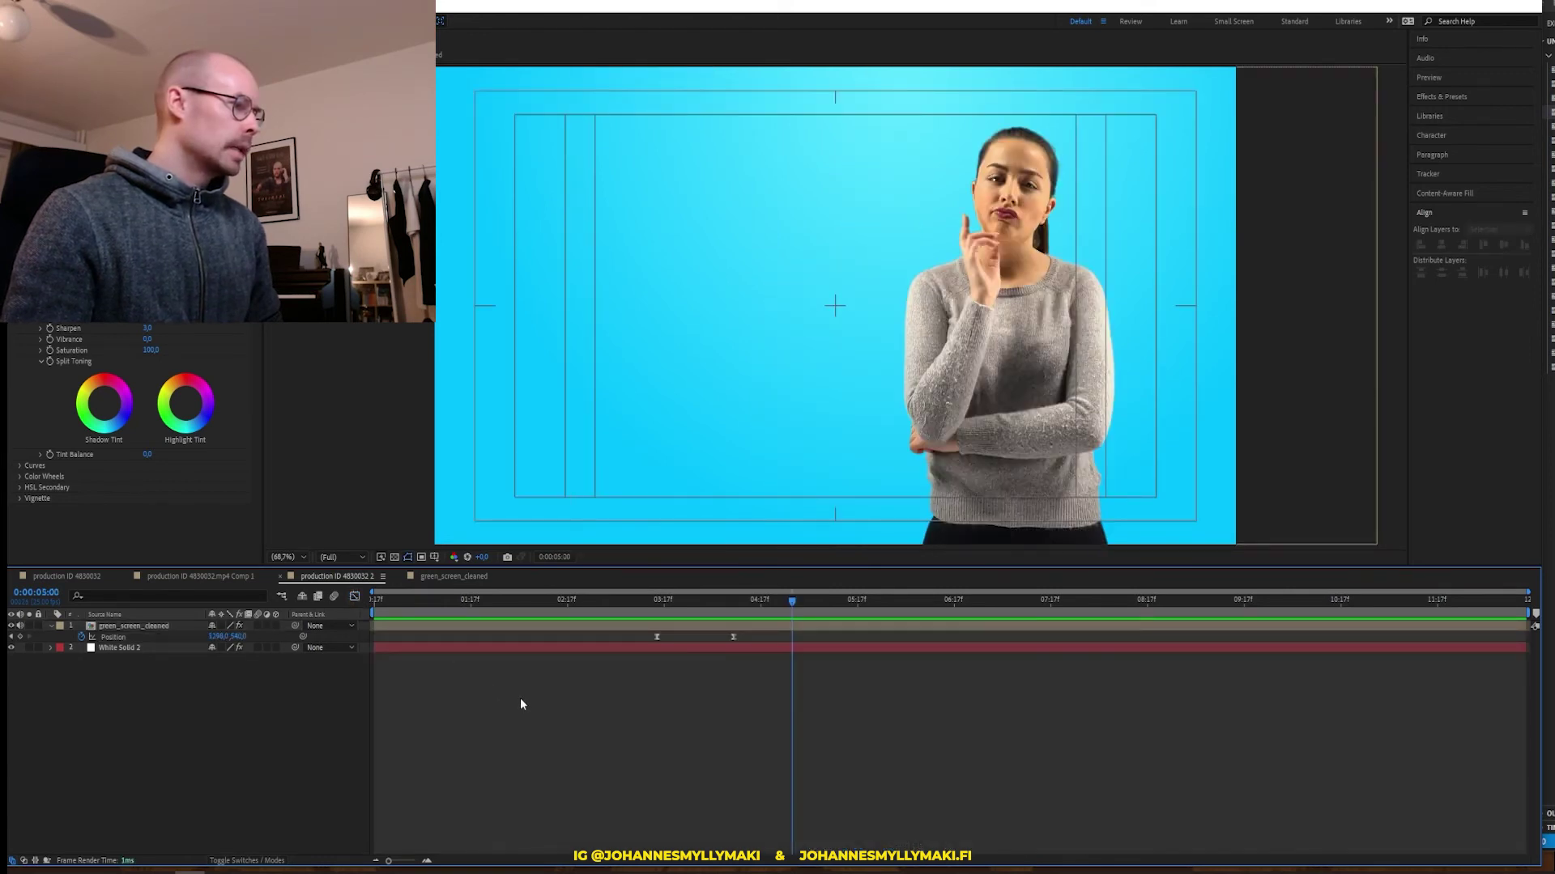
left_click(653, 601)
key("space")
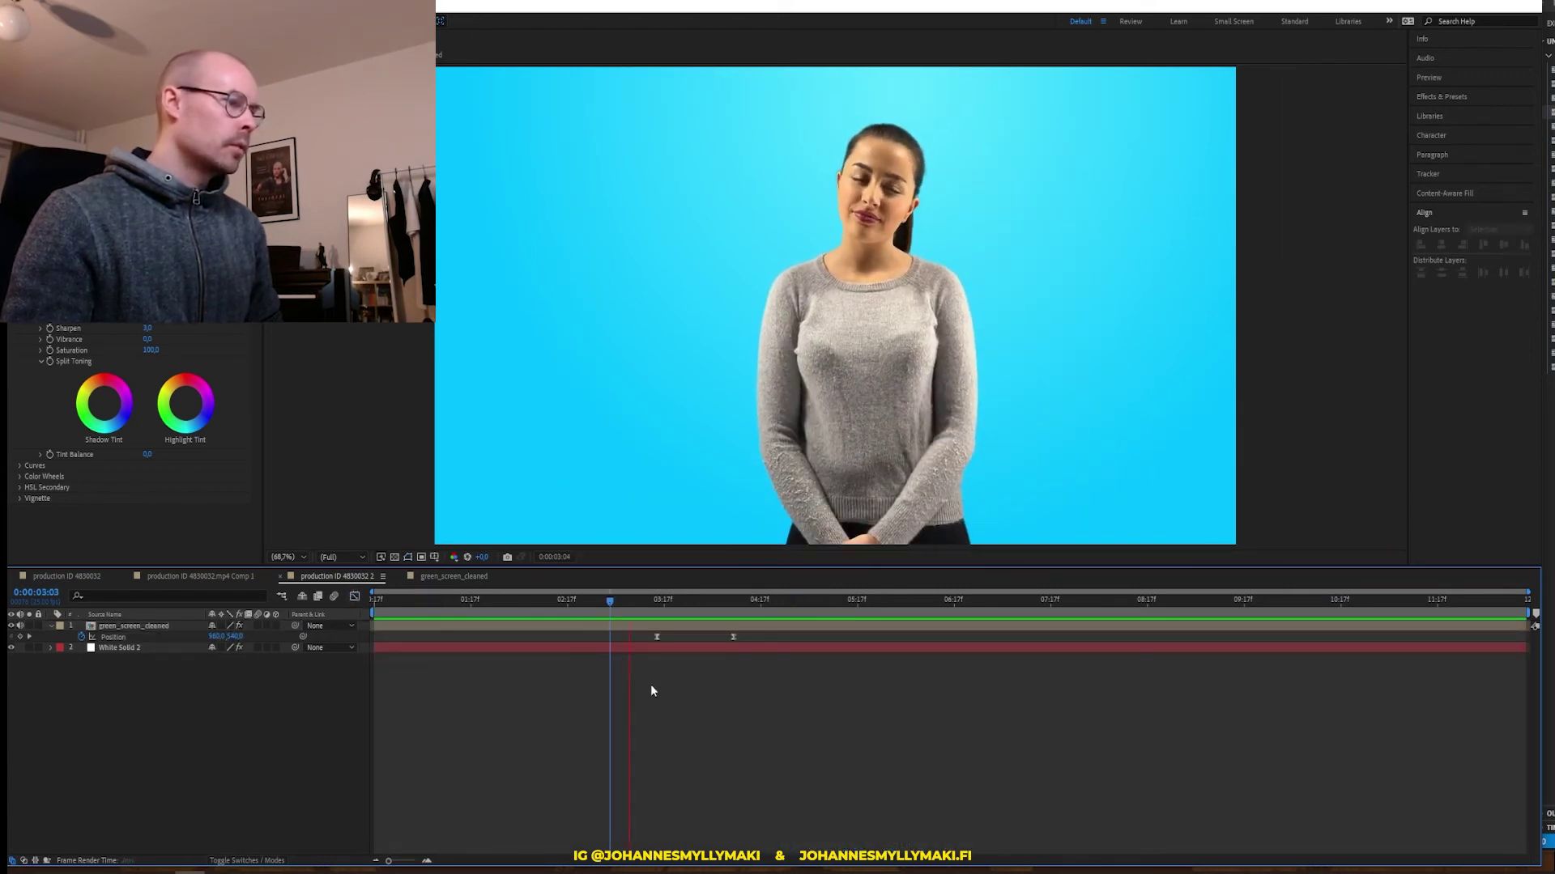
key("space")
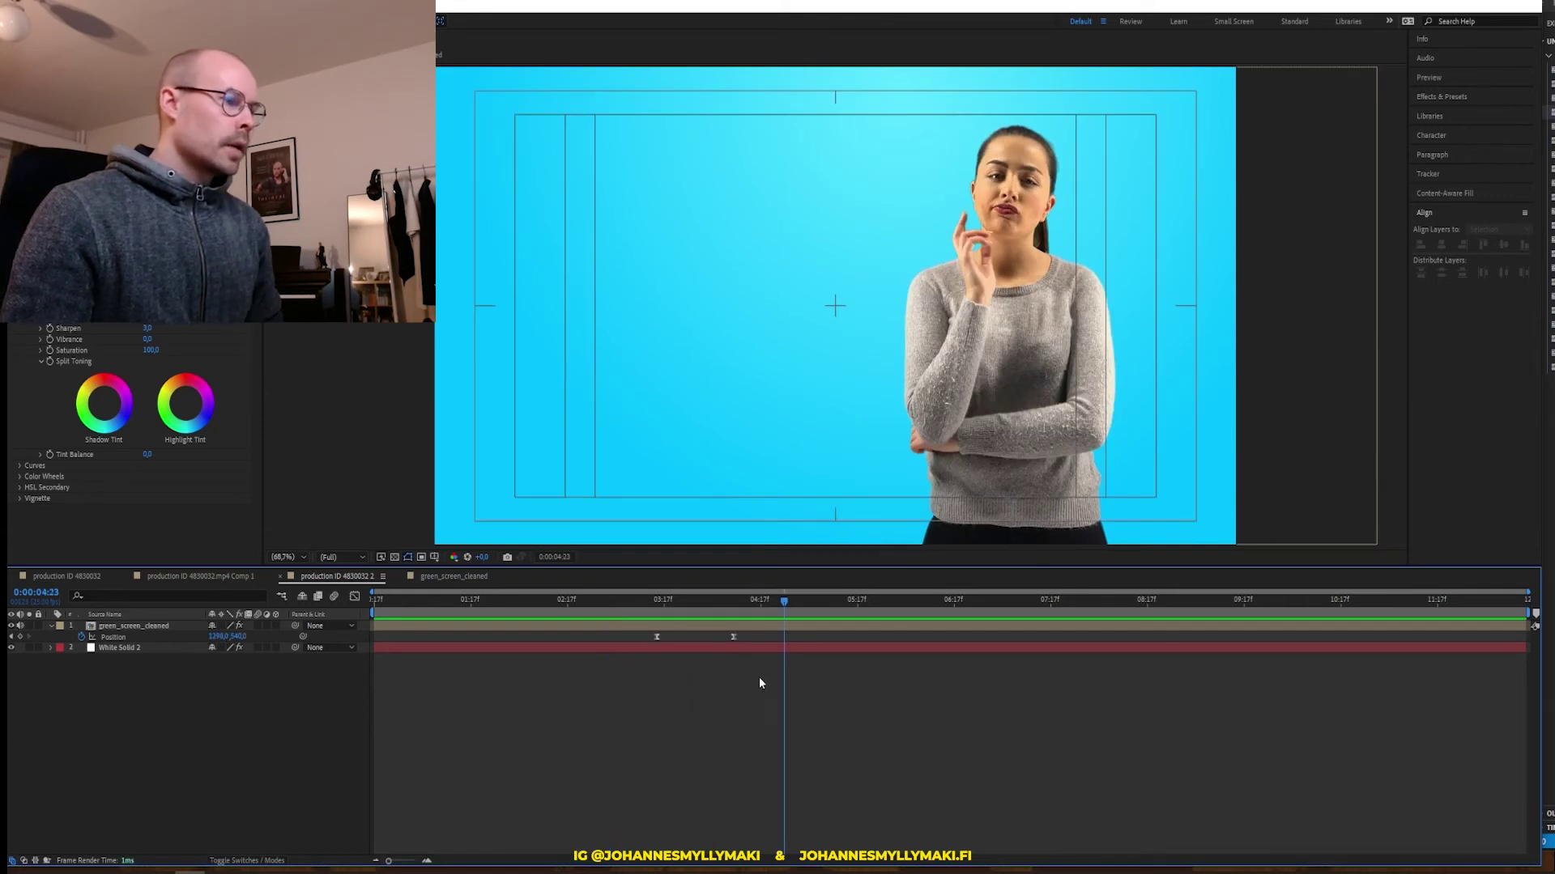
left_click(731, 637)
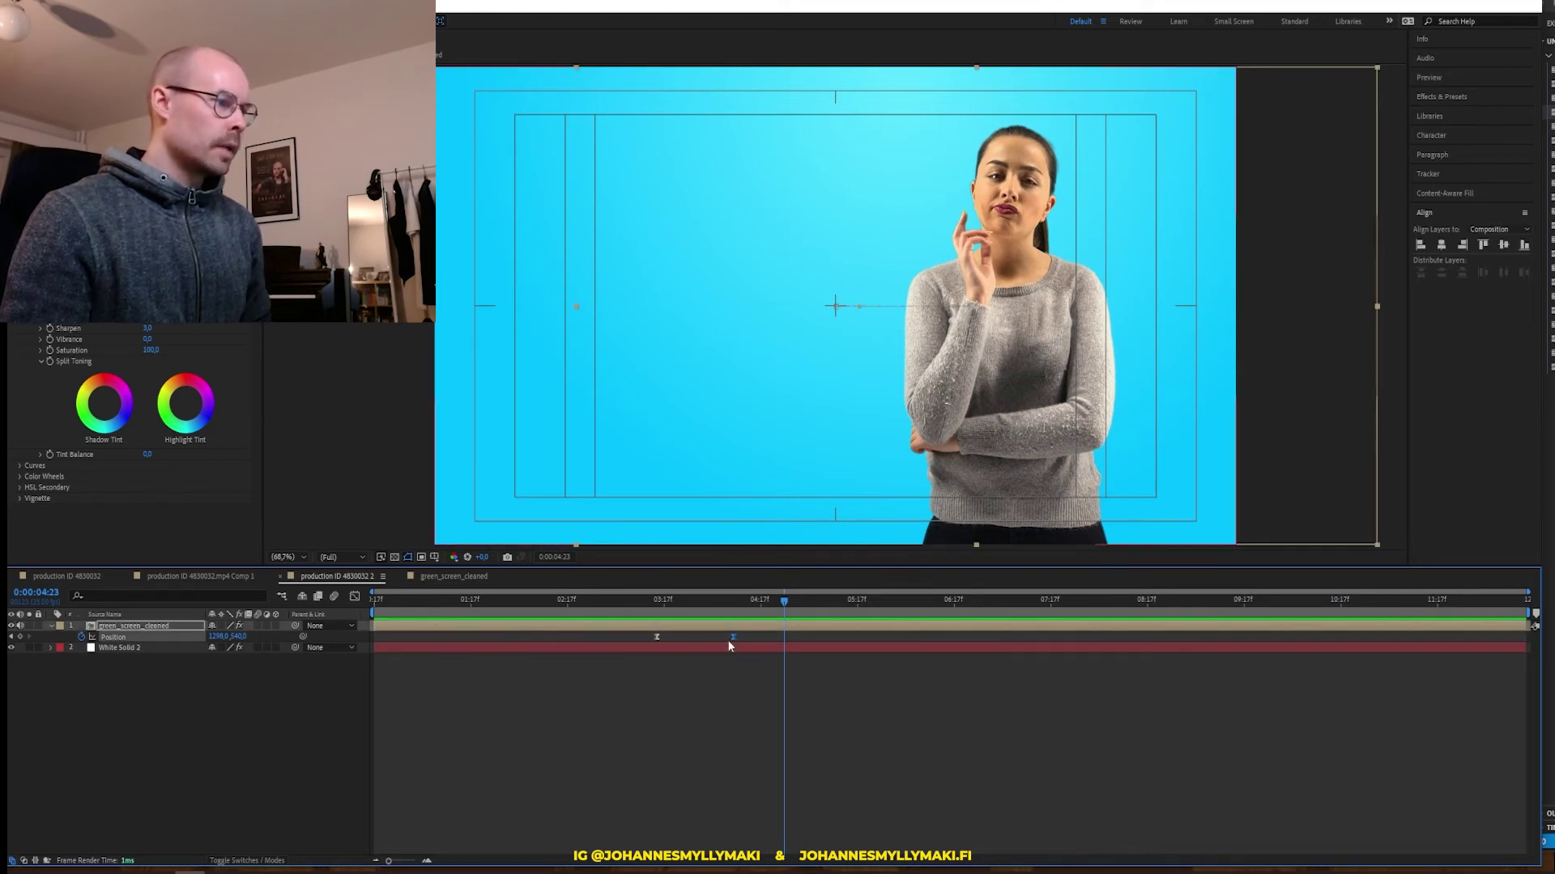
key("F9")
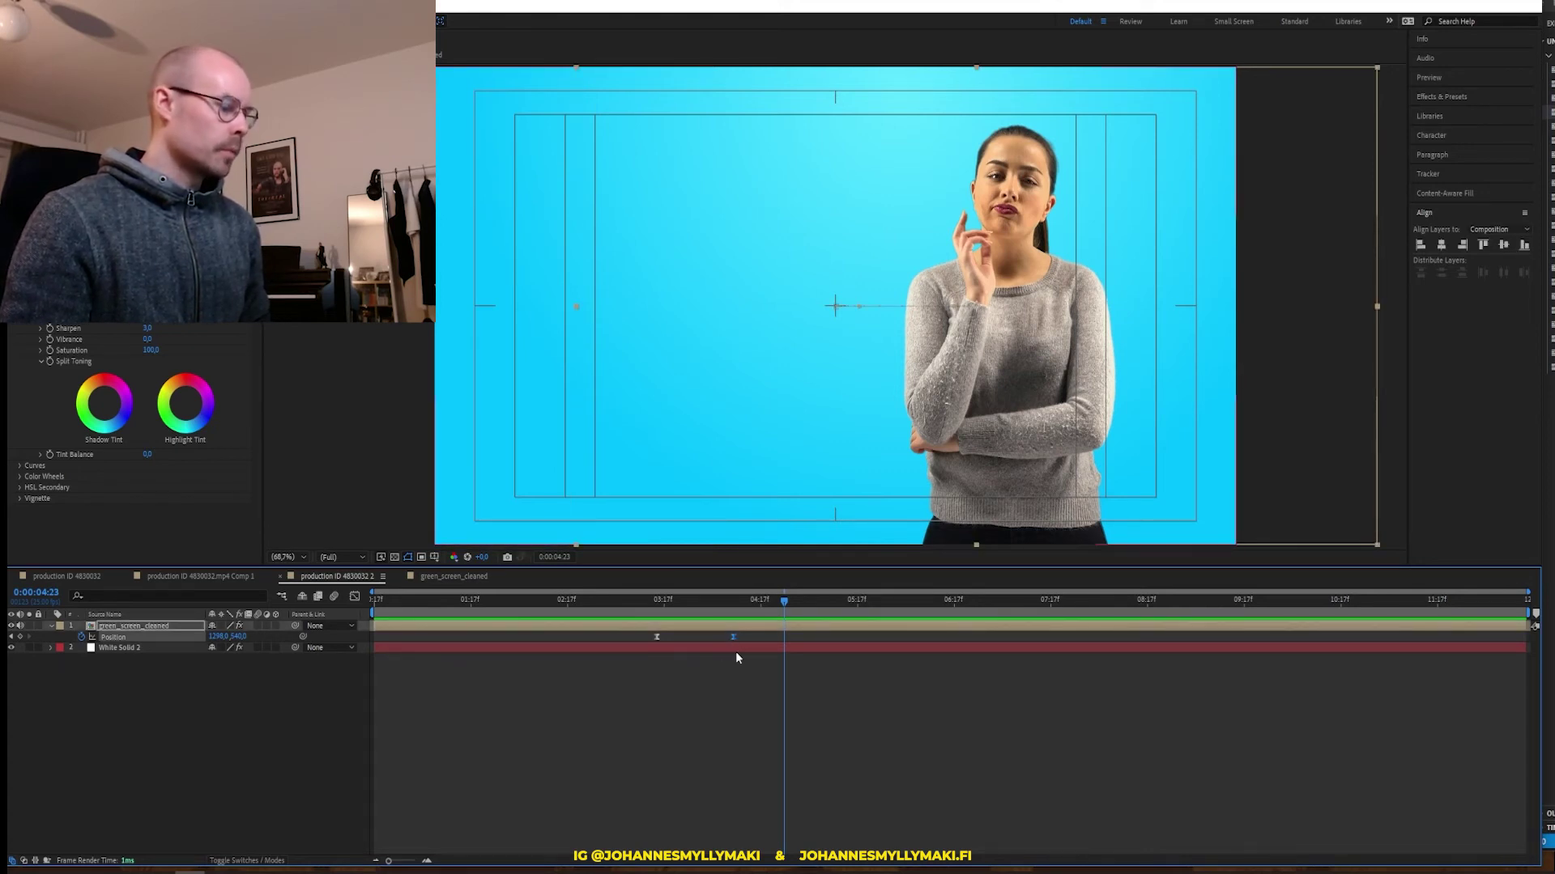
Paste the first Position keyframe at 12:09, returning the woman to centre 960,540
mouse_move(1328, 599)
left_mouse_down()
mouse_move(1434, 624)
mouse_move(1398, 600)
left_mouse_up()
left_click(1361, 640)
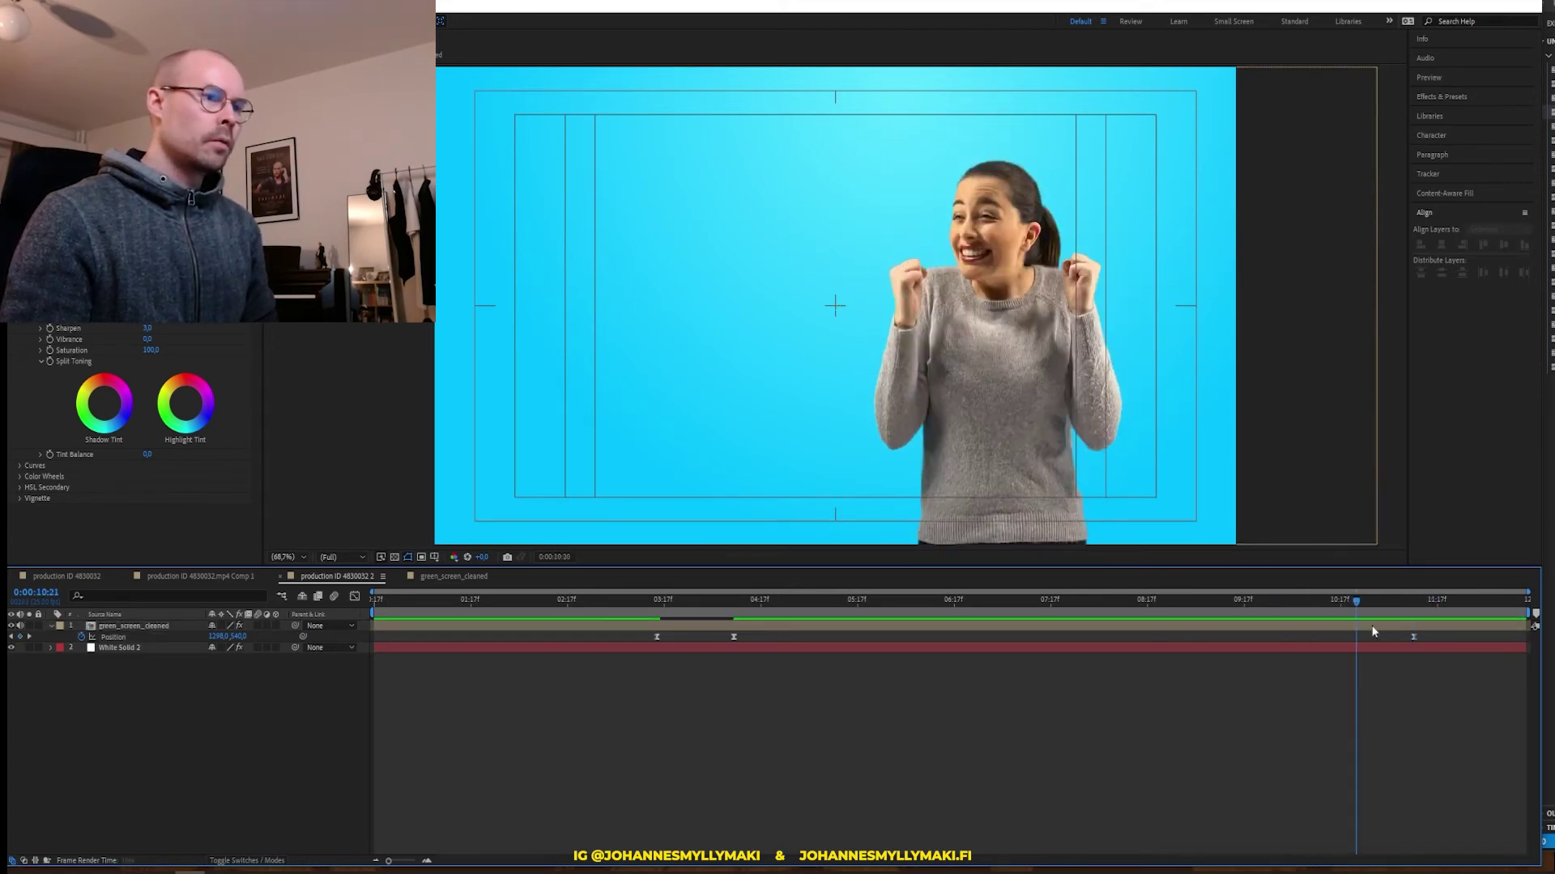
left_click(656, 638)
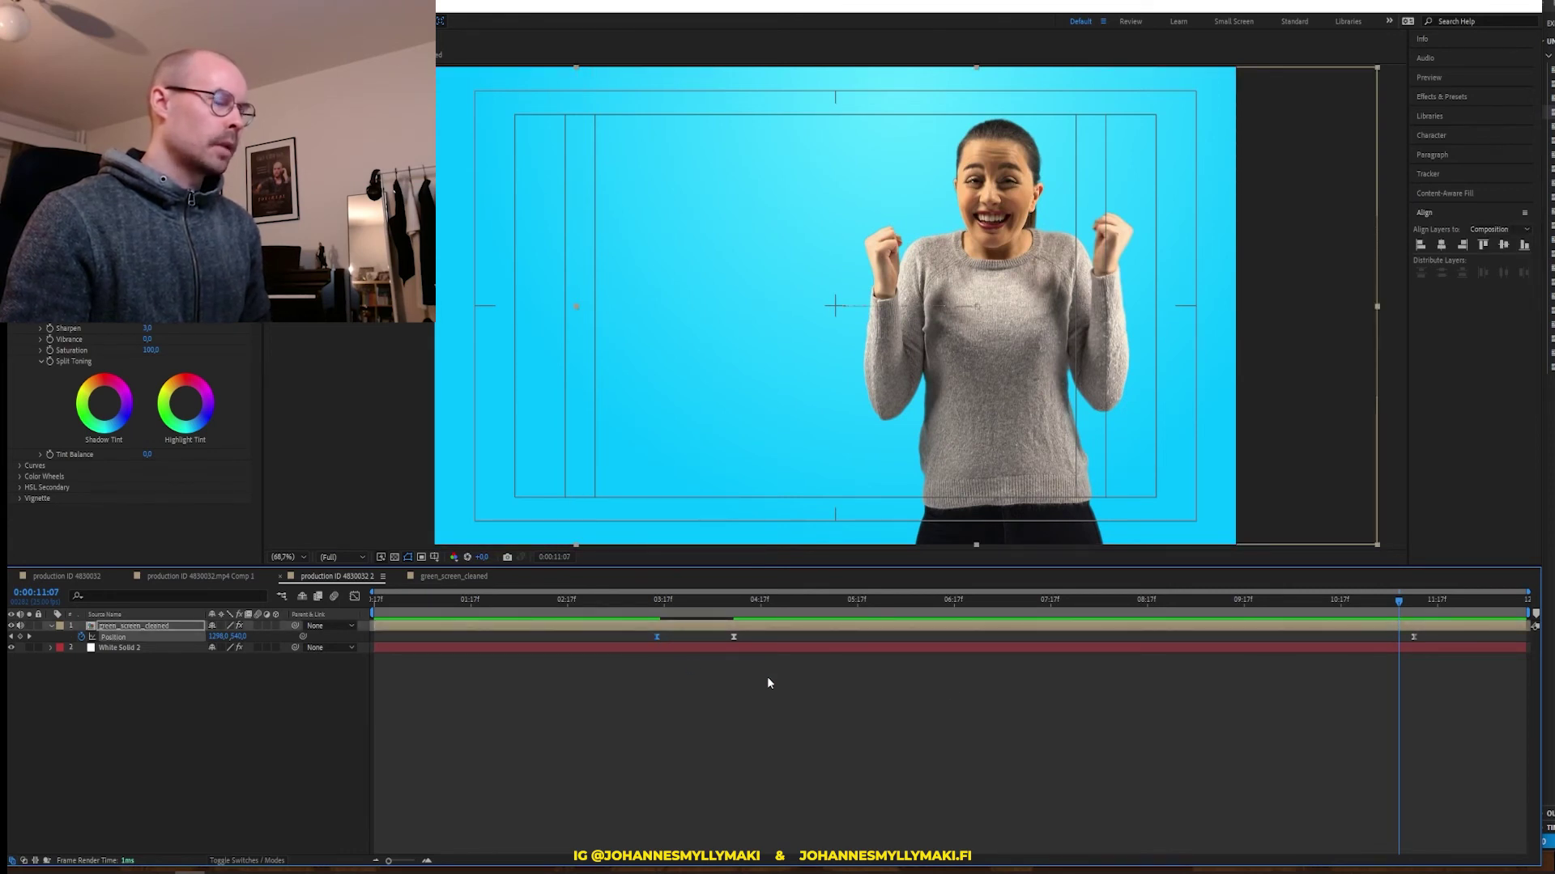
left_click(1503, 601)
key("ctrl+v")
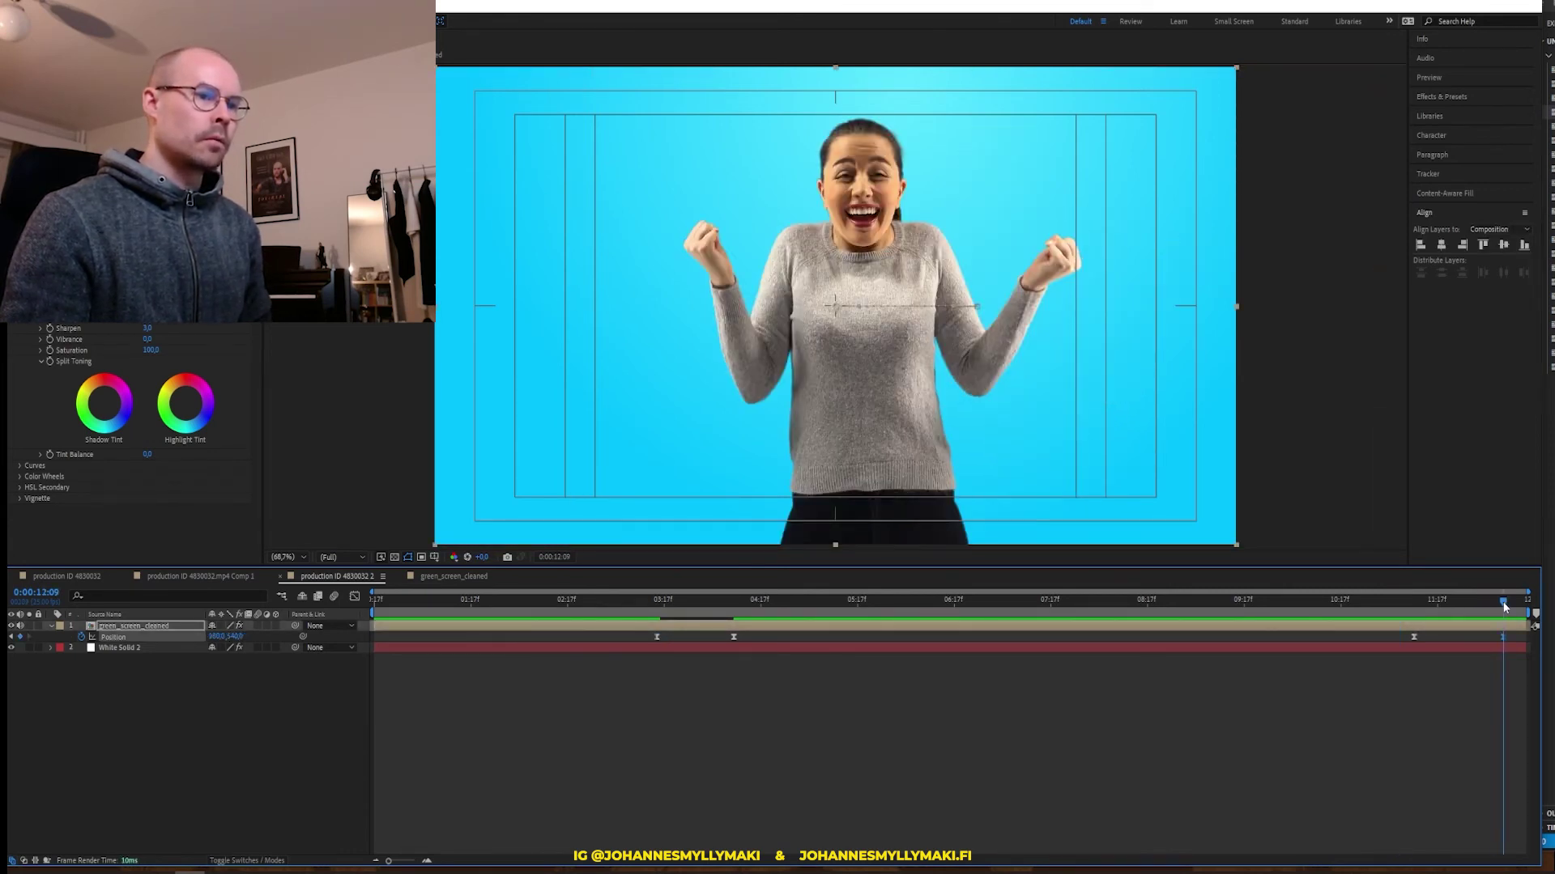
mouse_move(1498, 602)
left_mouse_down()
mouse_move(1363, 601)
mouse_move(1402, 600)
left_mouse_up()
left_click(1365, 719)
left_click(1406, 626)
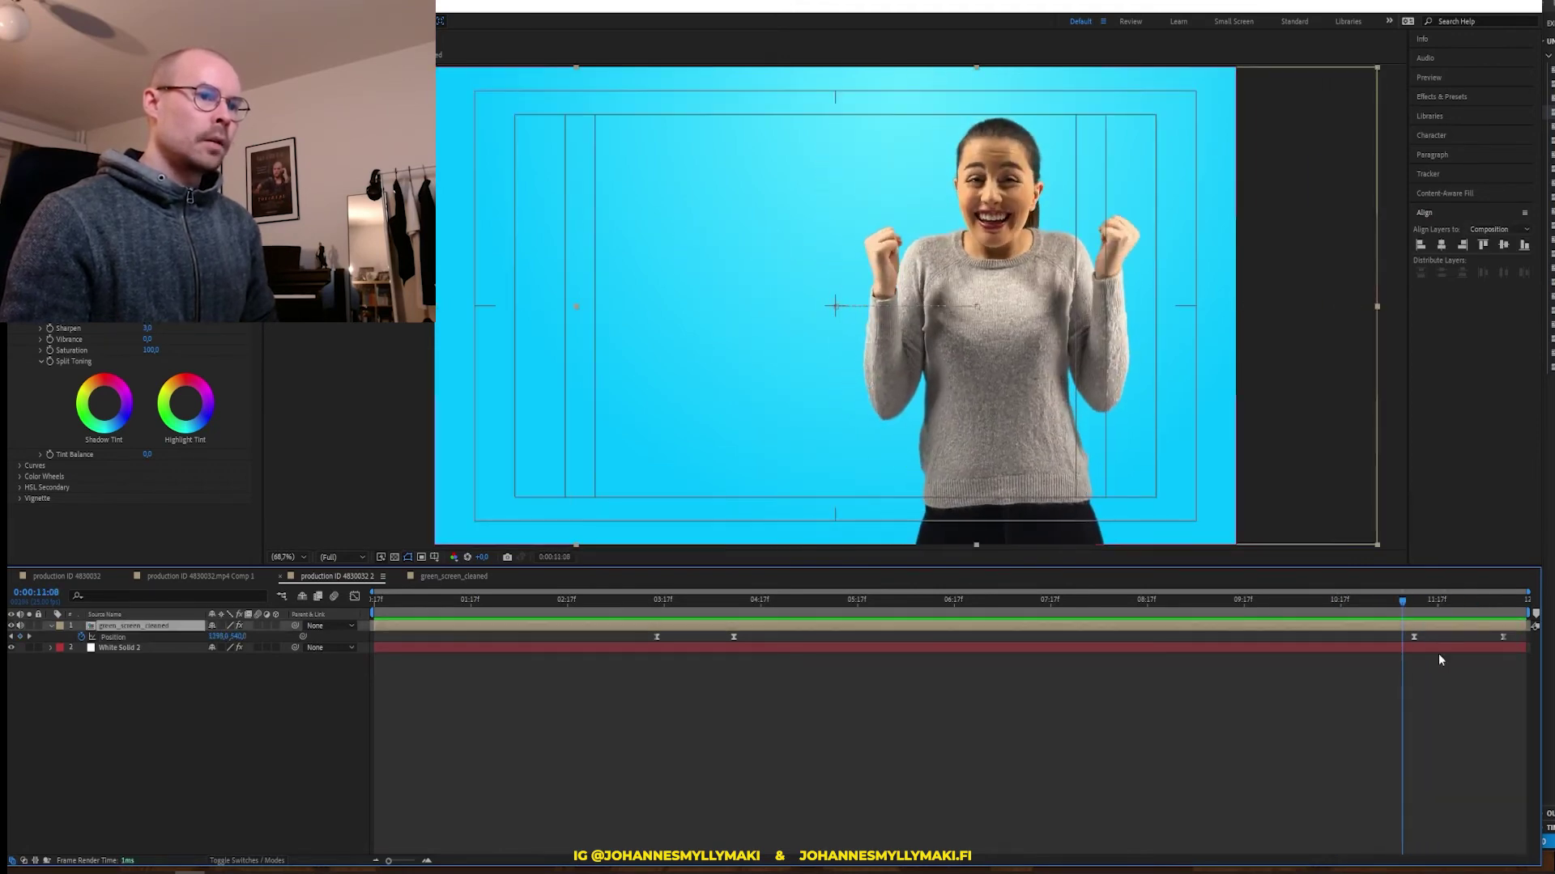
Sharpen the return move's speed curve by raising the last two Position keyframes' influence to about 74%
left_click(1460, 638)
left_click(354, 596)
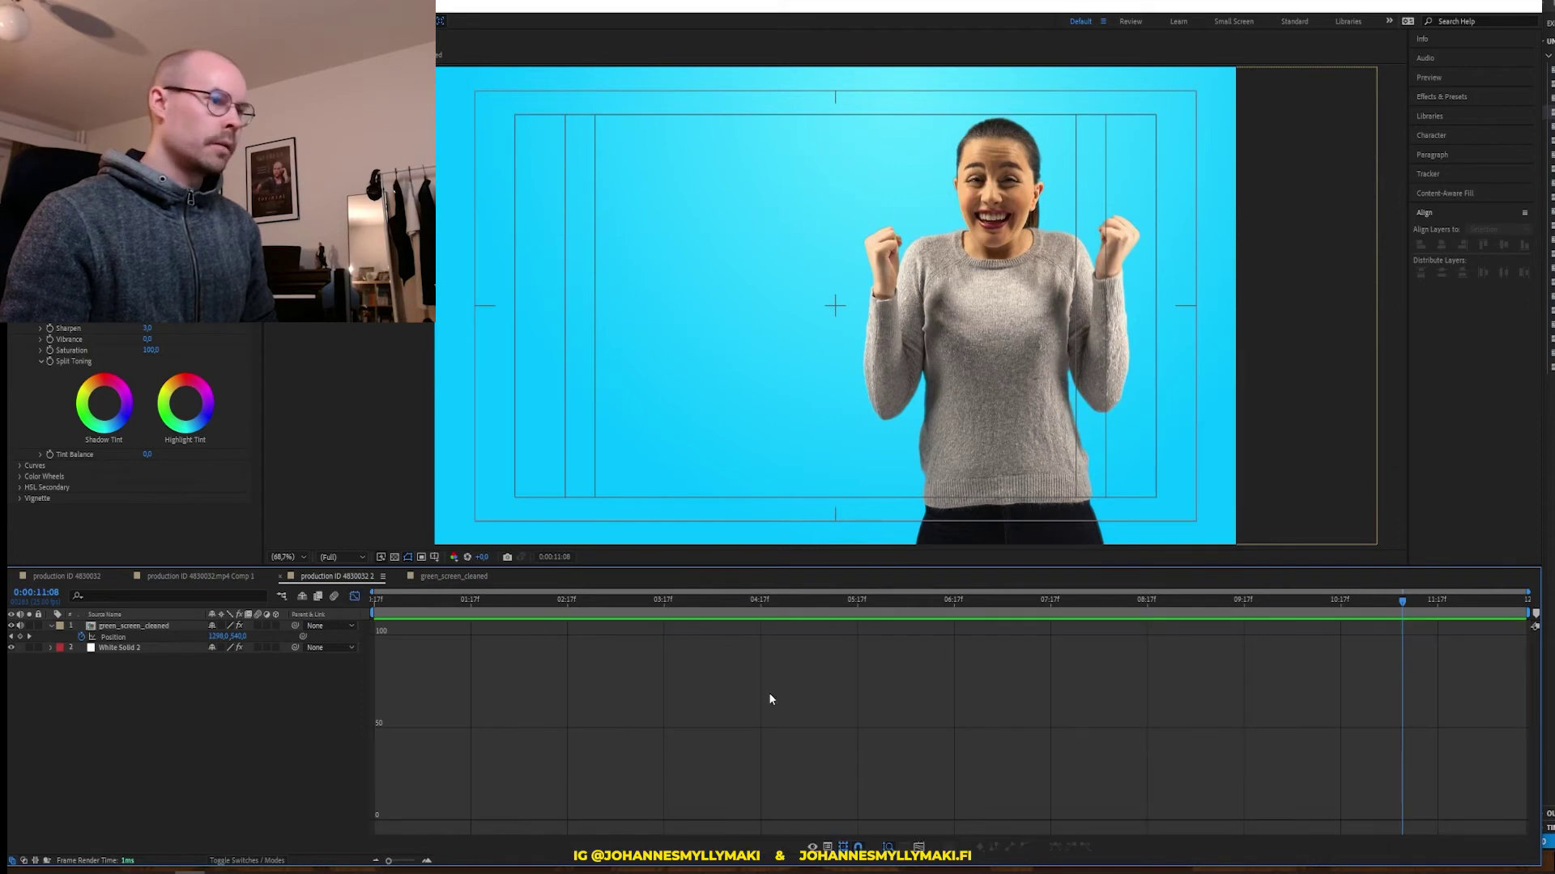
left_click(114, 638)
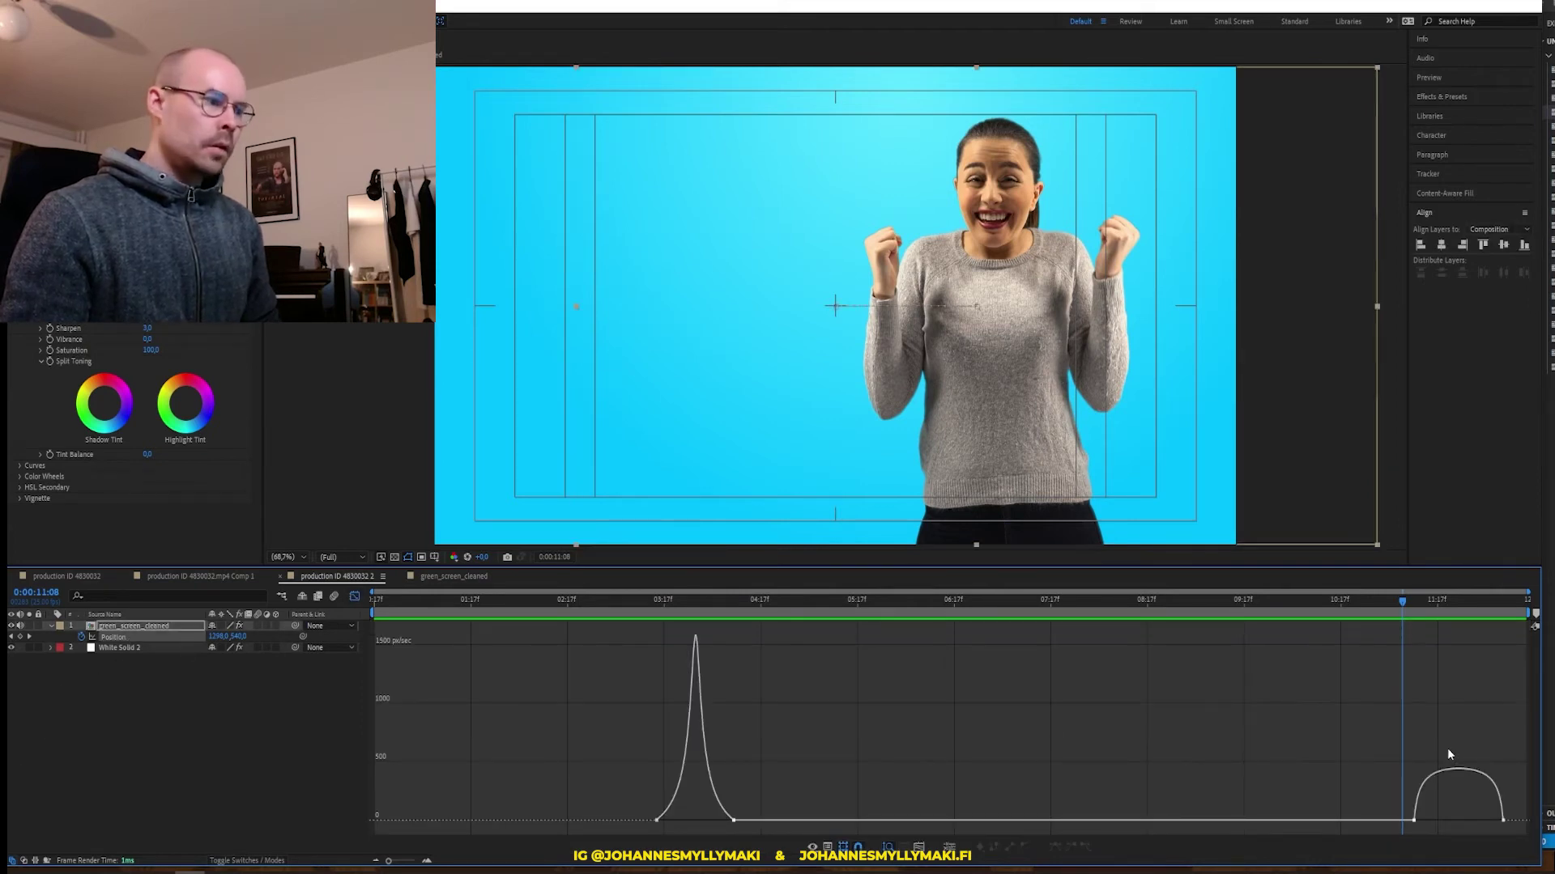
left_click(1462, 775)
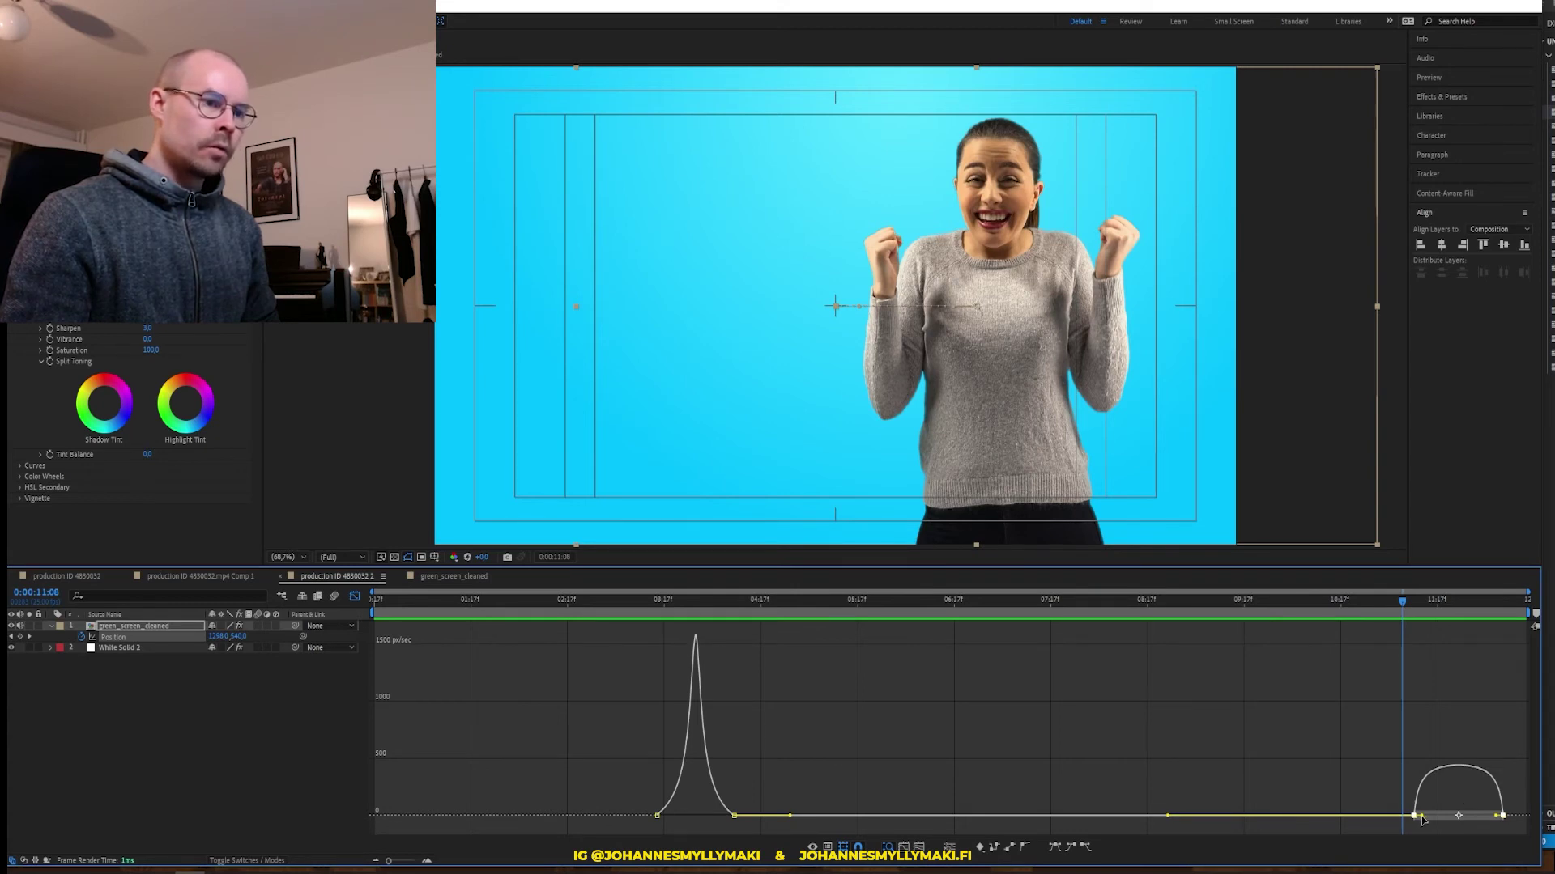
left_click_drag(1423, 818, 1475, 825)
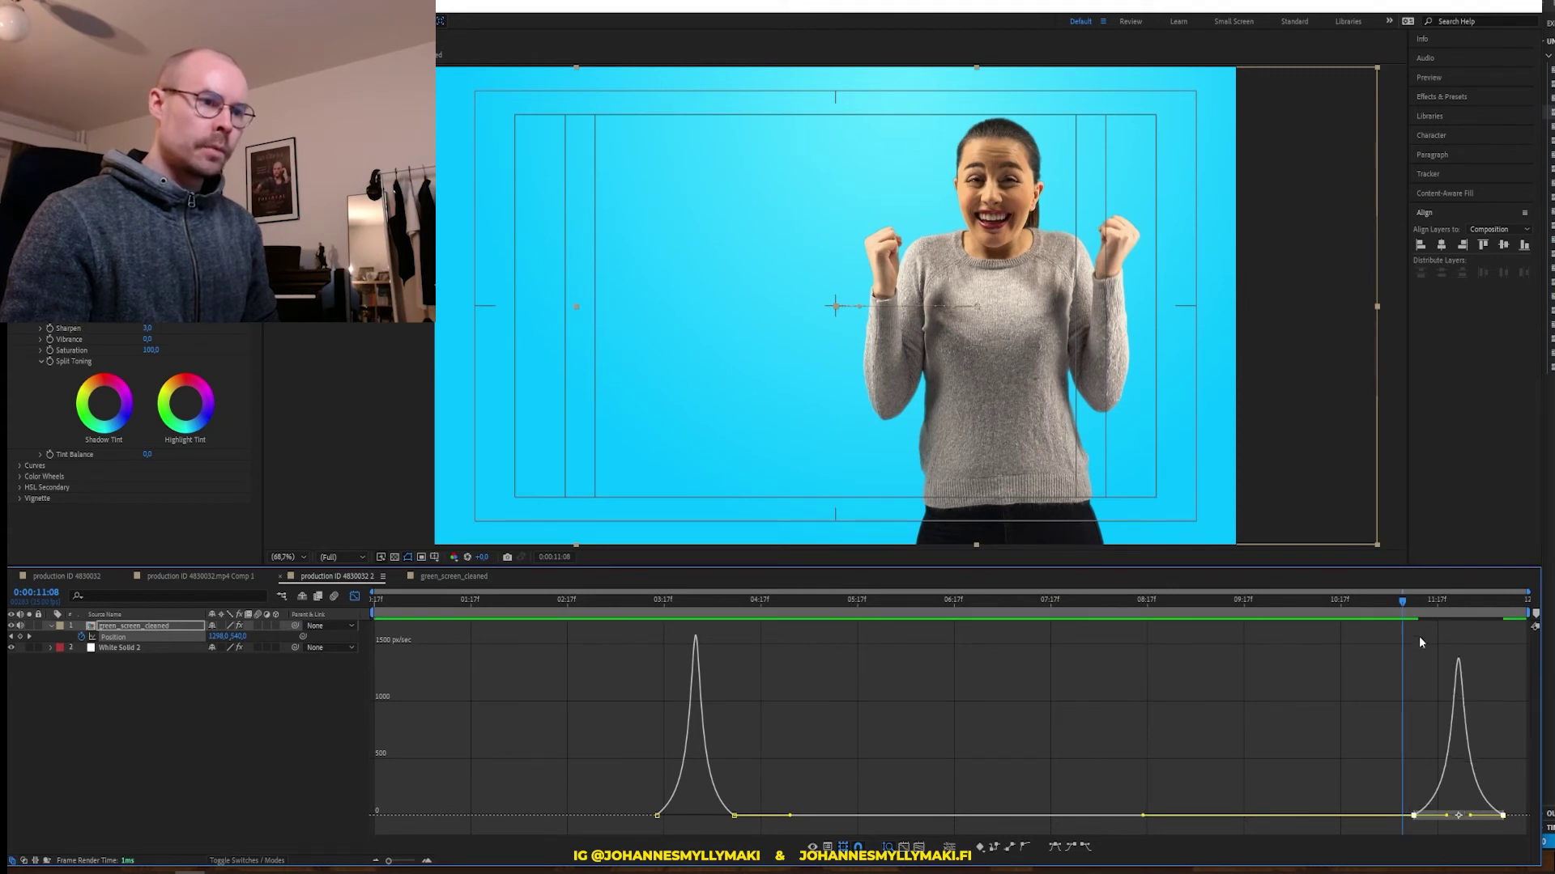
Preview the return move and the first slide, then go back to the layer bars
left_click(1391, 602)
left_click_drag(1391, 602, 1379, 602)
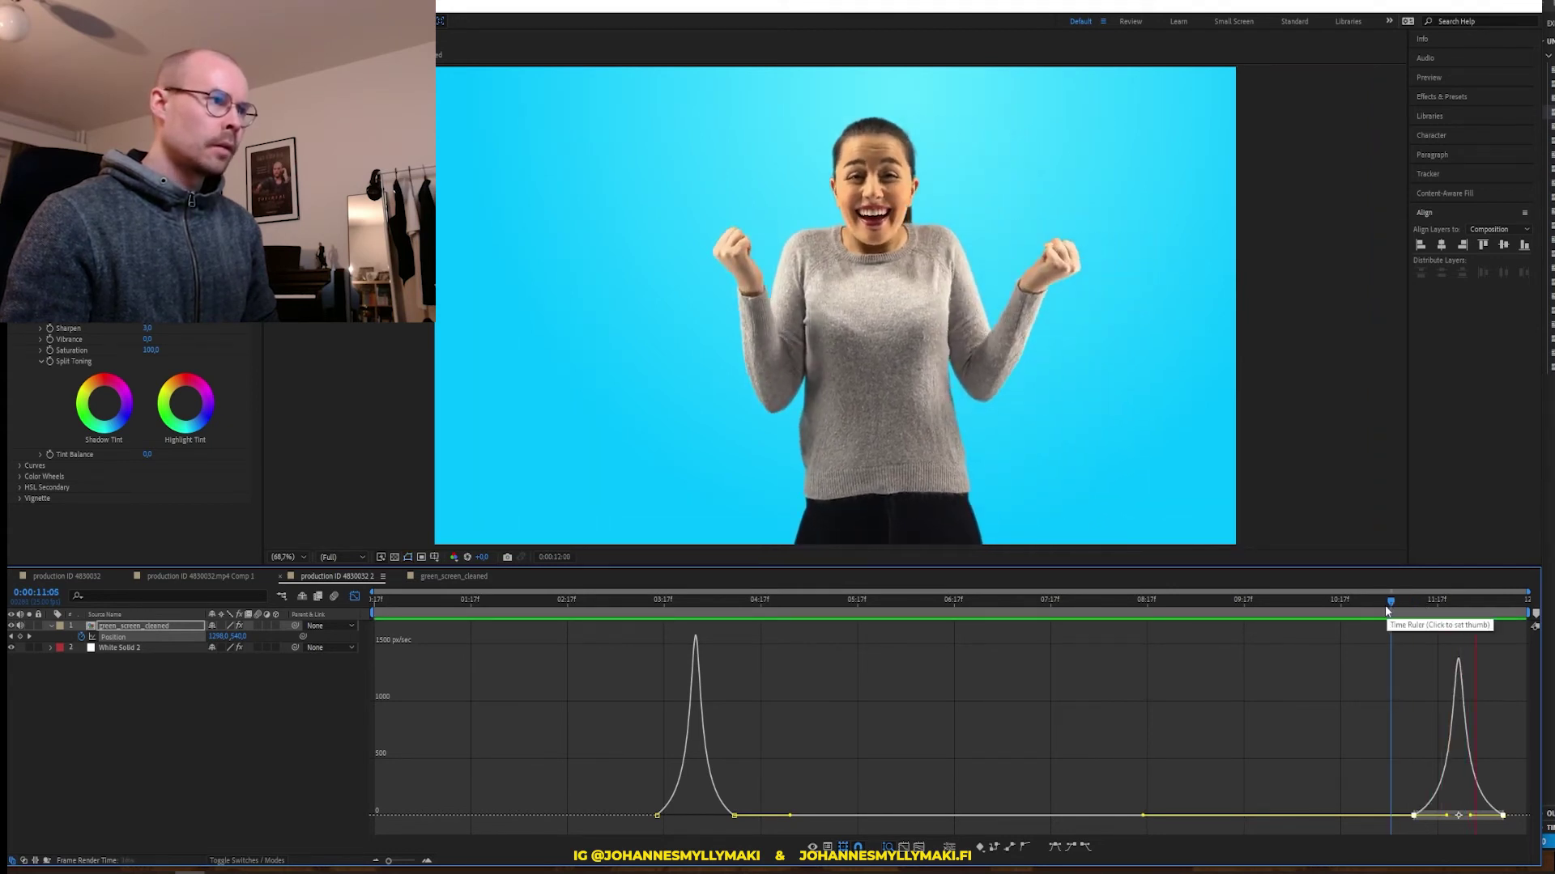
left_click(1356, 602)
key("space")
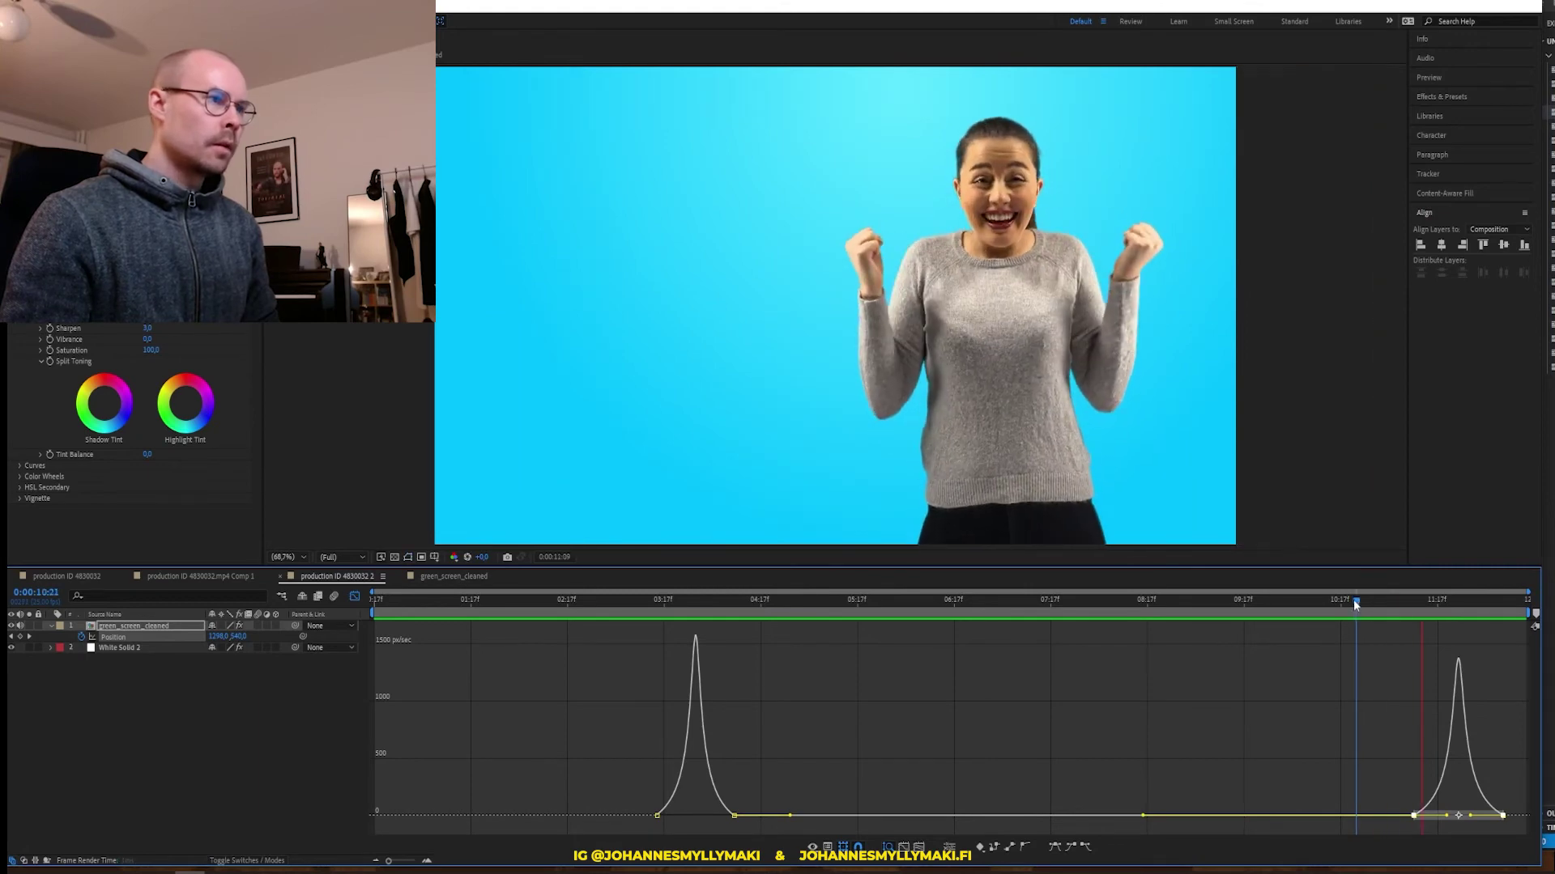
left_click_drag(1381, 604, 622, 604)
key("space")
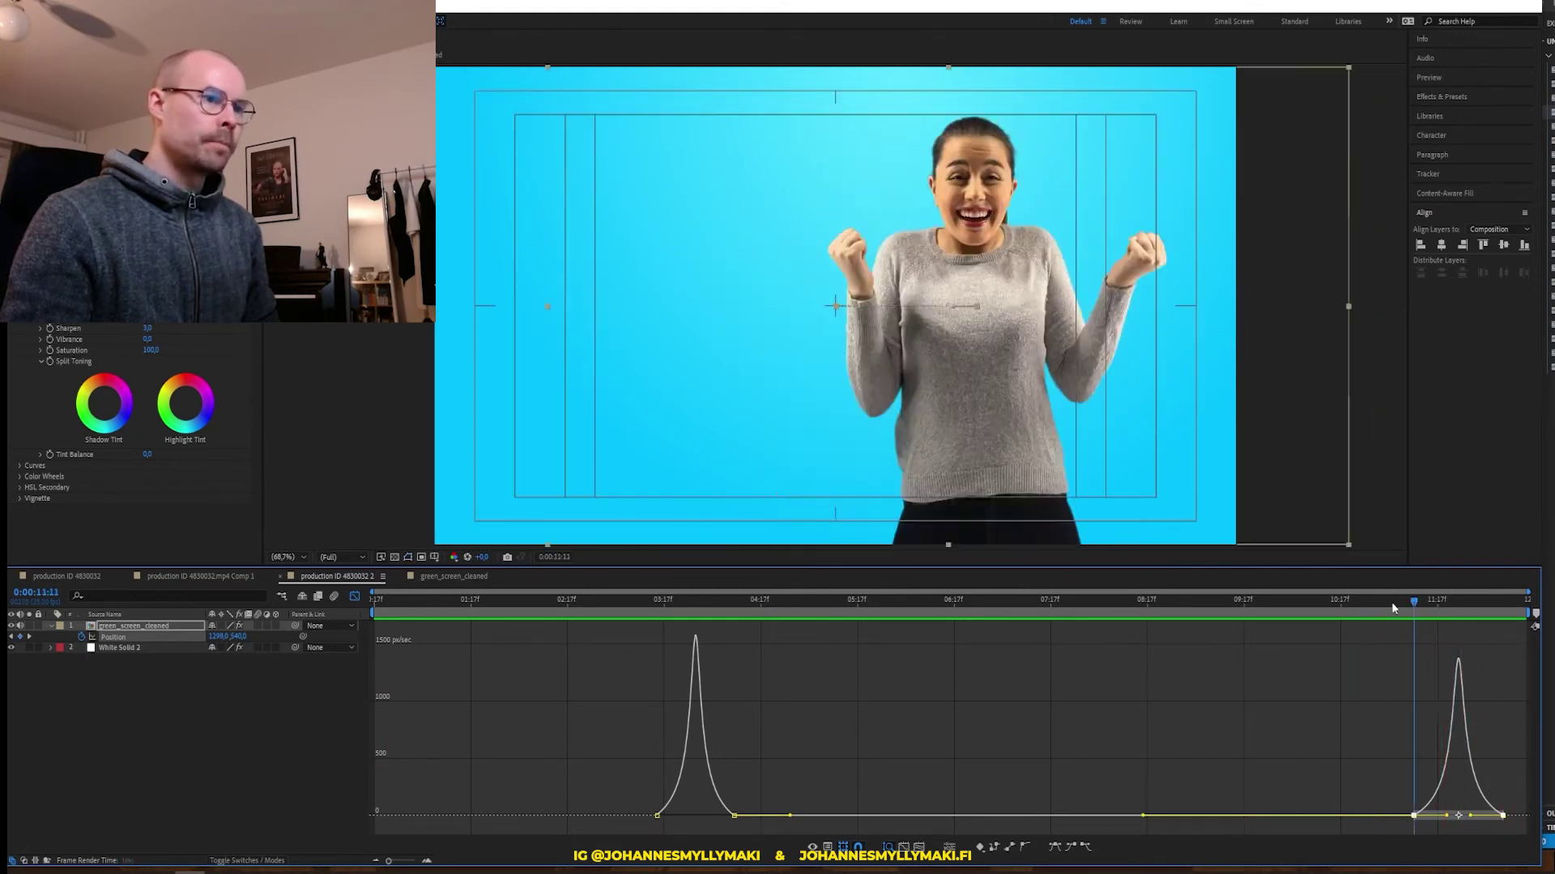
key("space")
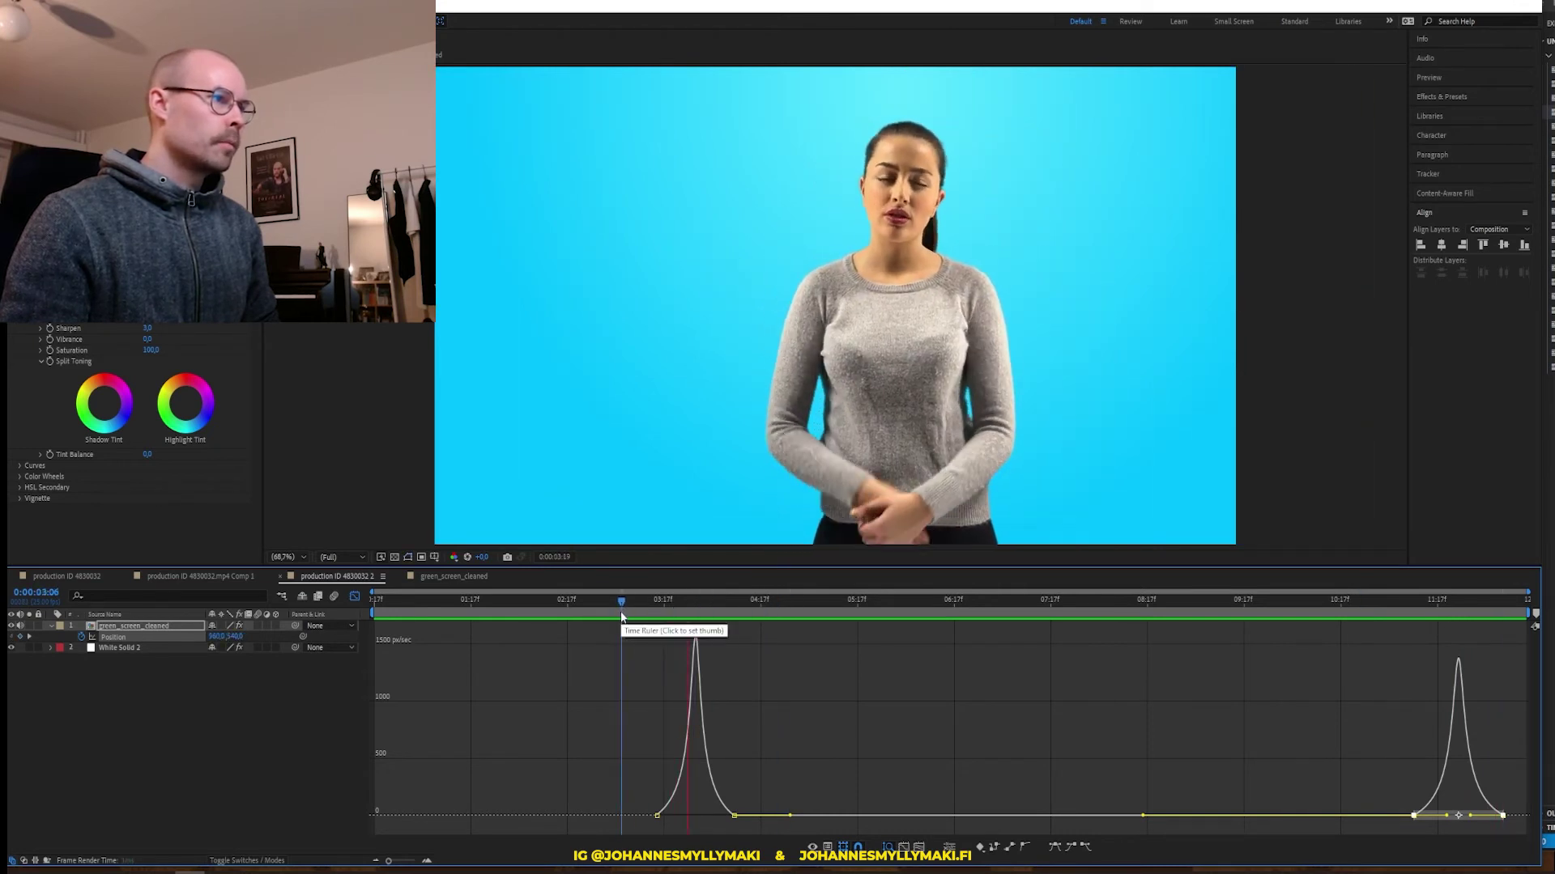
key("space")
key("shift+F3")
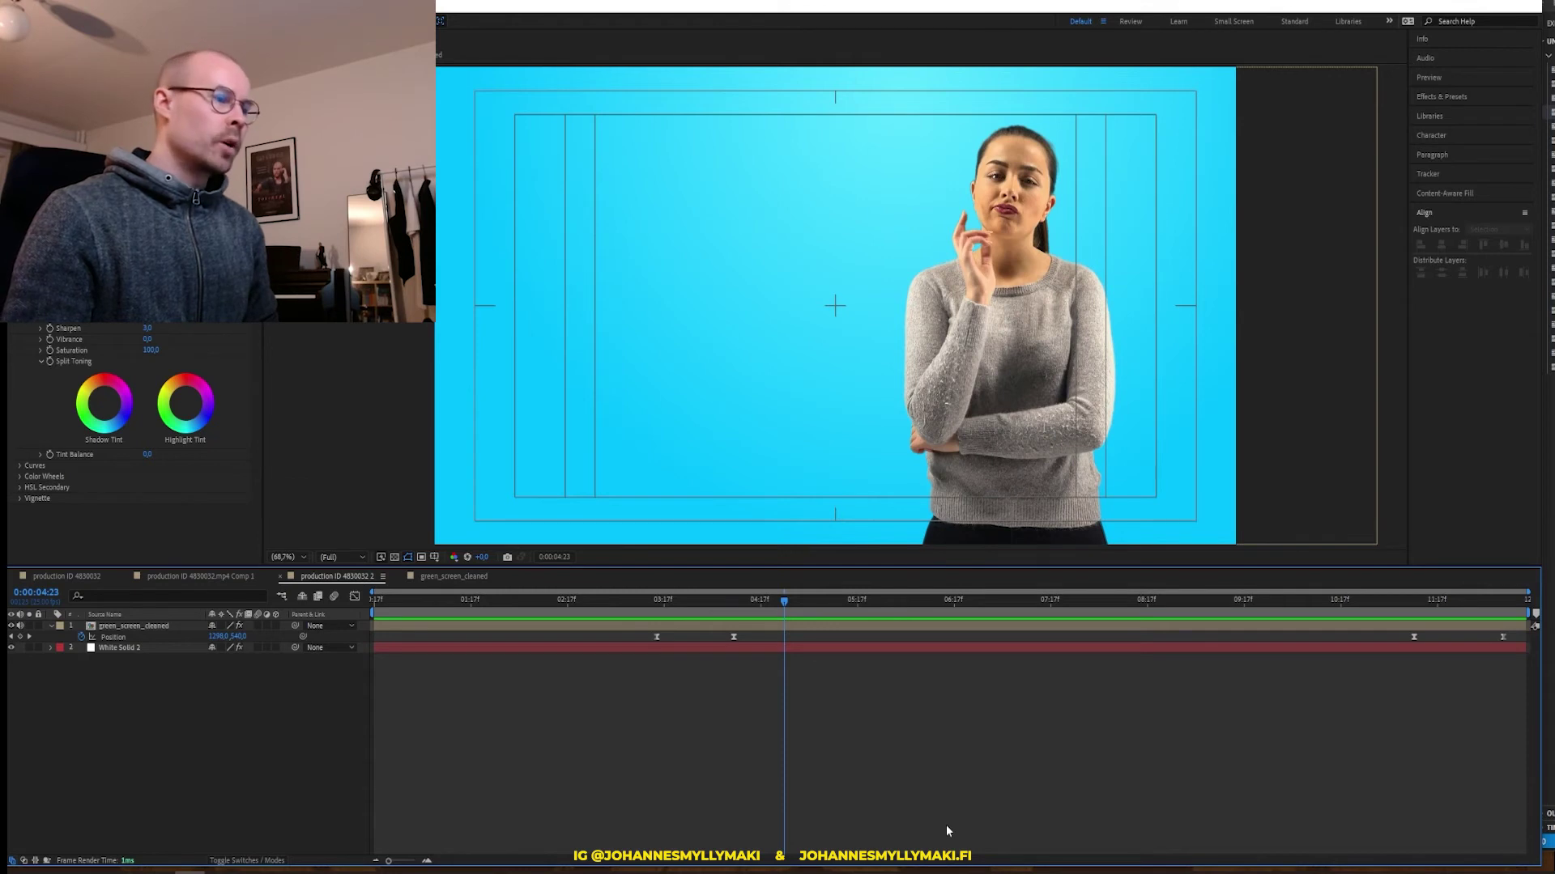
Preview the first move and shift the woman slightly left at the 3:15 Position keyframe
left_click(598, 600)
key("space")
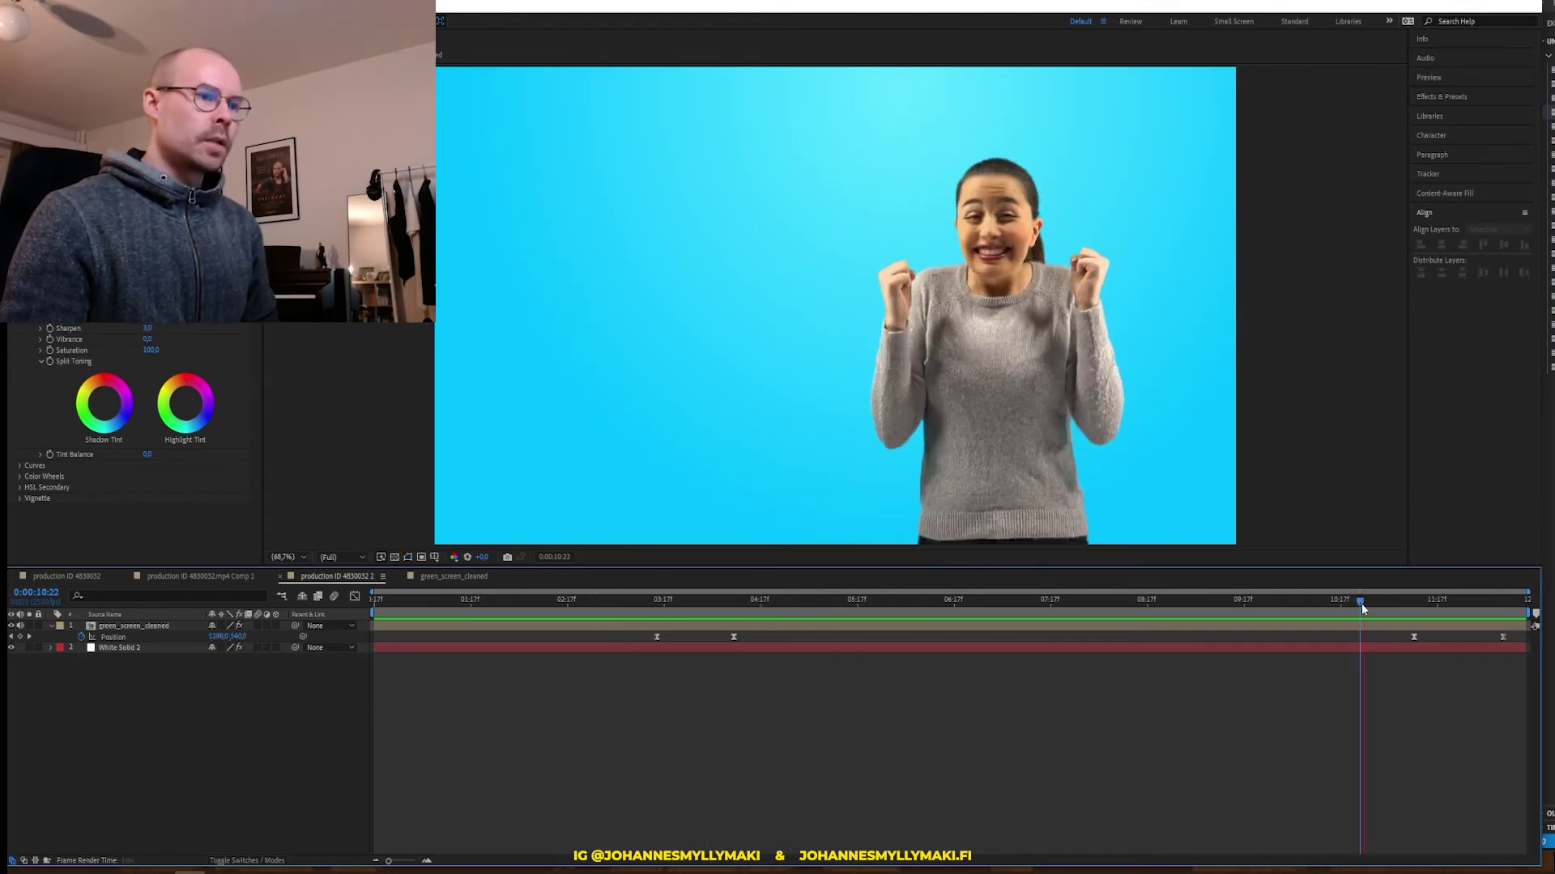
left_click(1001, 606)
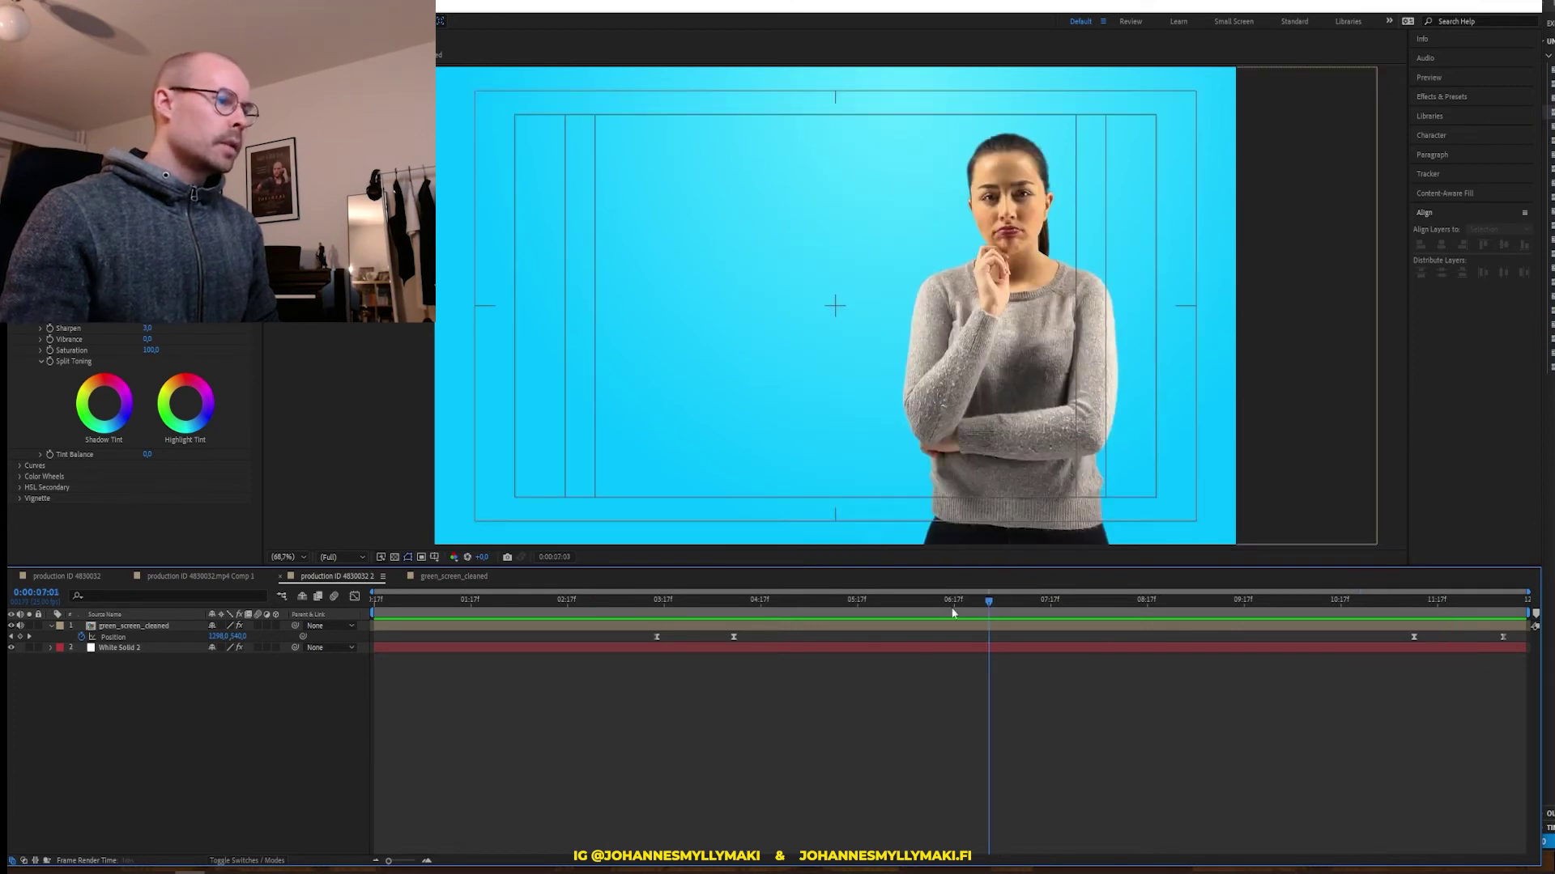
left_click_drag(953, 613, 663, 616)
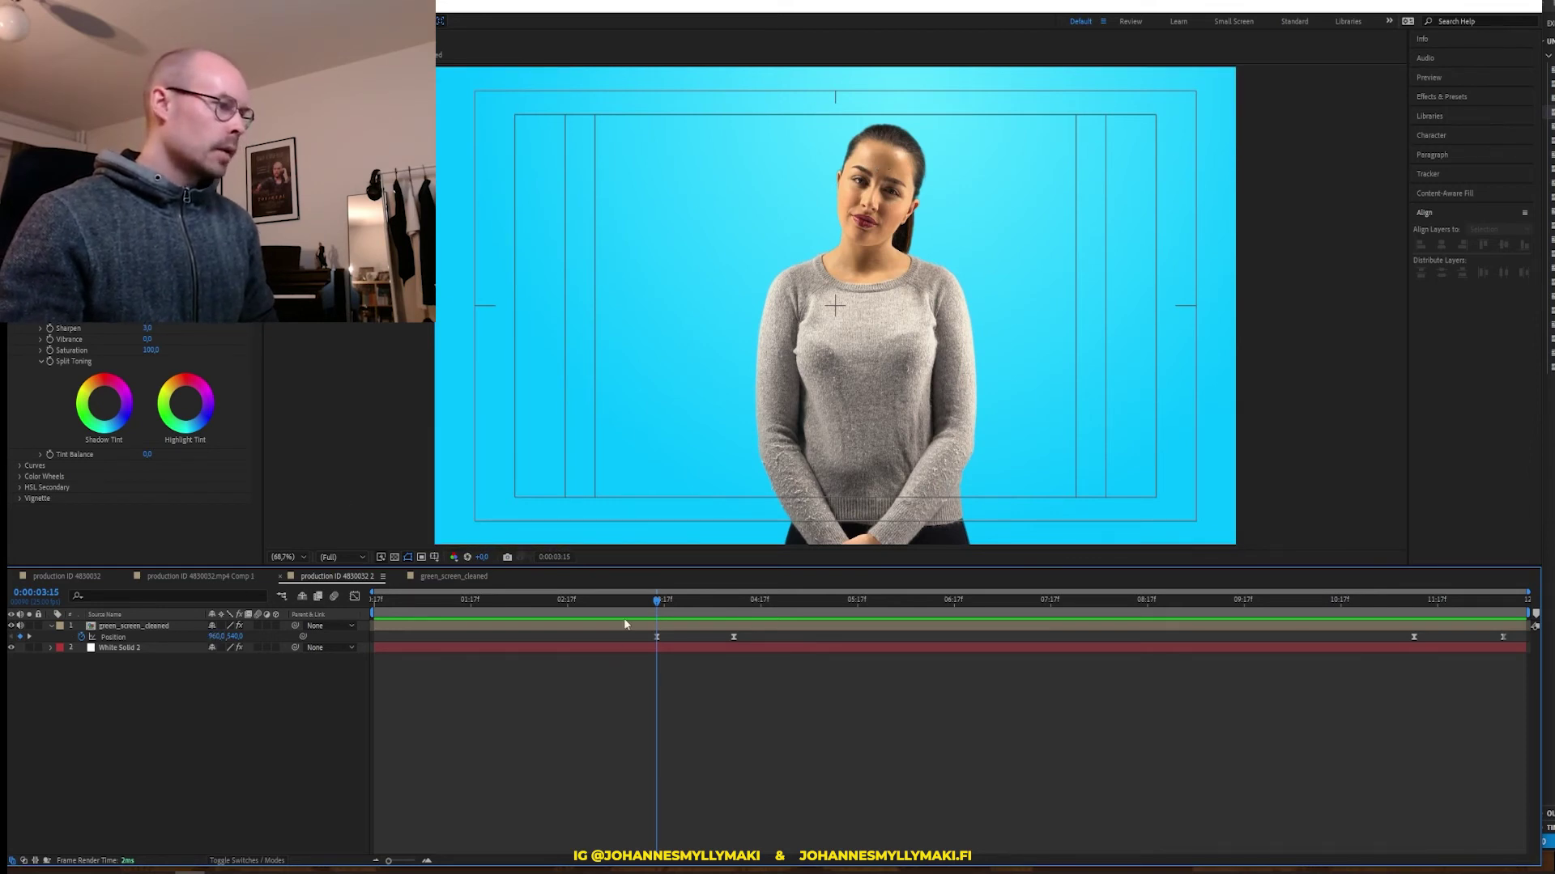
left_click_drag(673, 601, 658, 606)
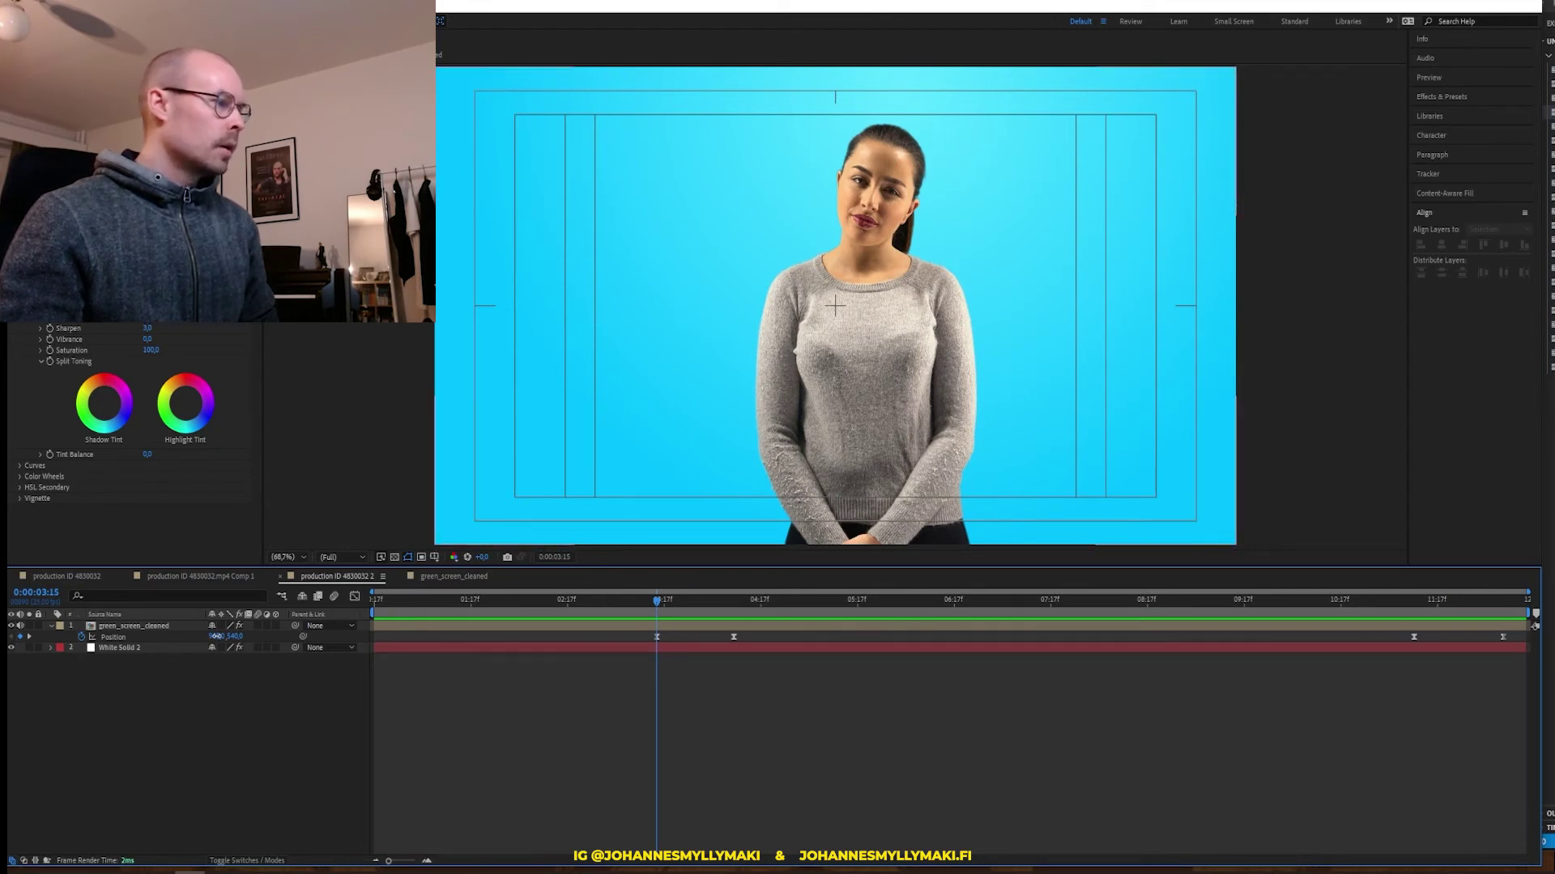
left_click_drag(220, 636, 173, 634)
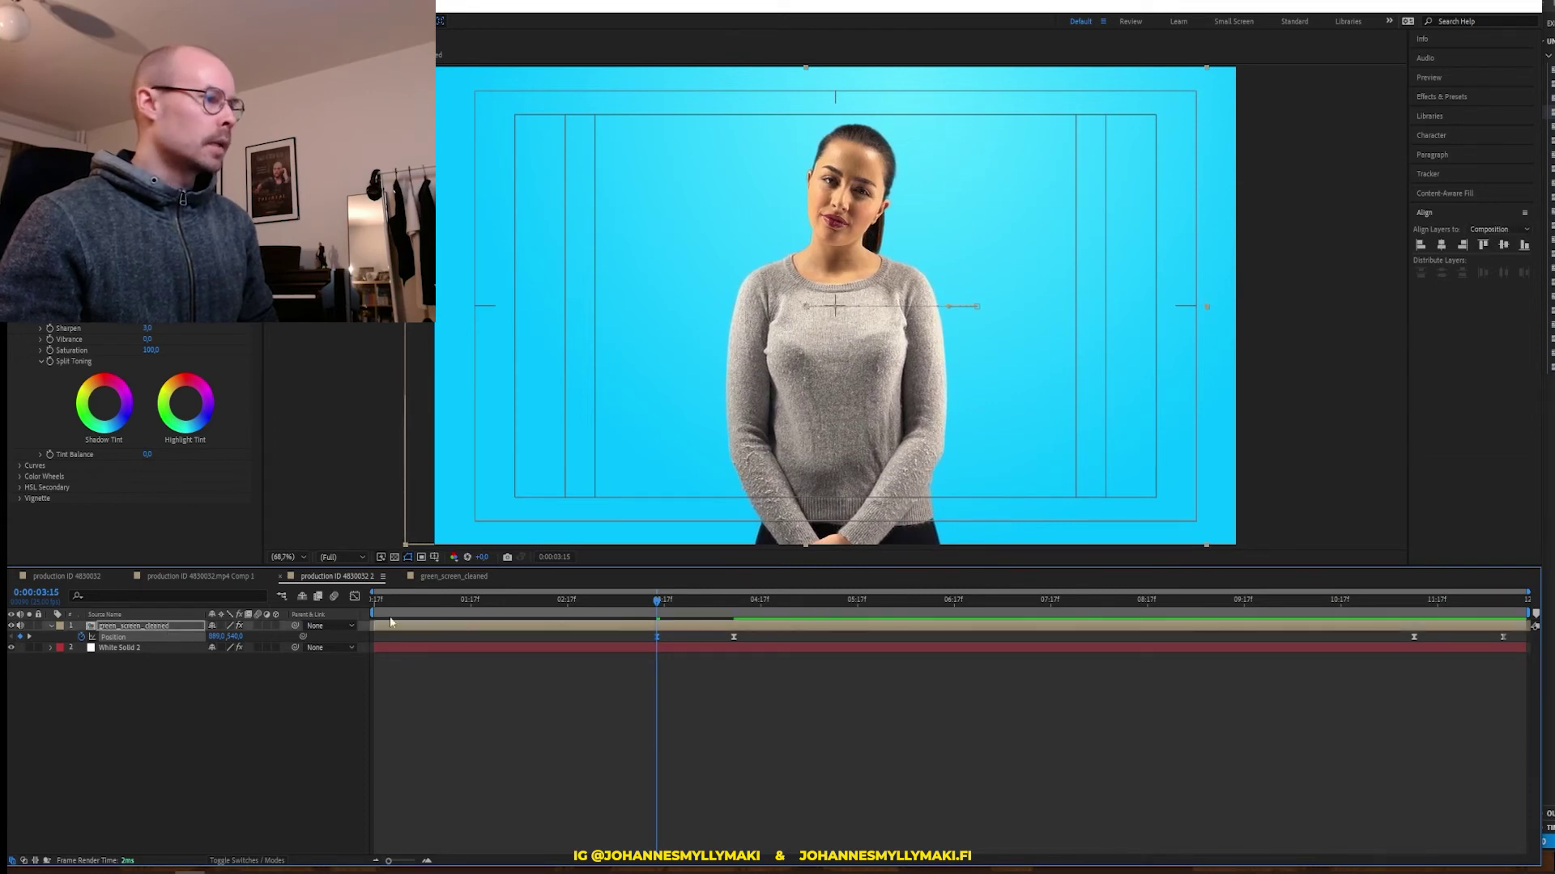
Preview the adjusted move from 3:04, then go to the last Position keyframe at 12:09
left_click(614, 606)
left_click(726, 770)
key("space")
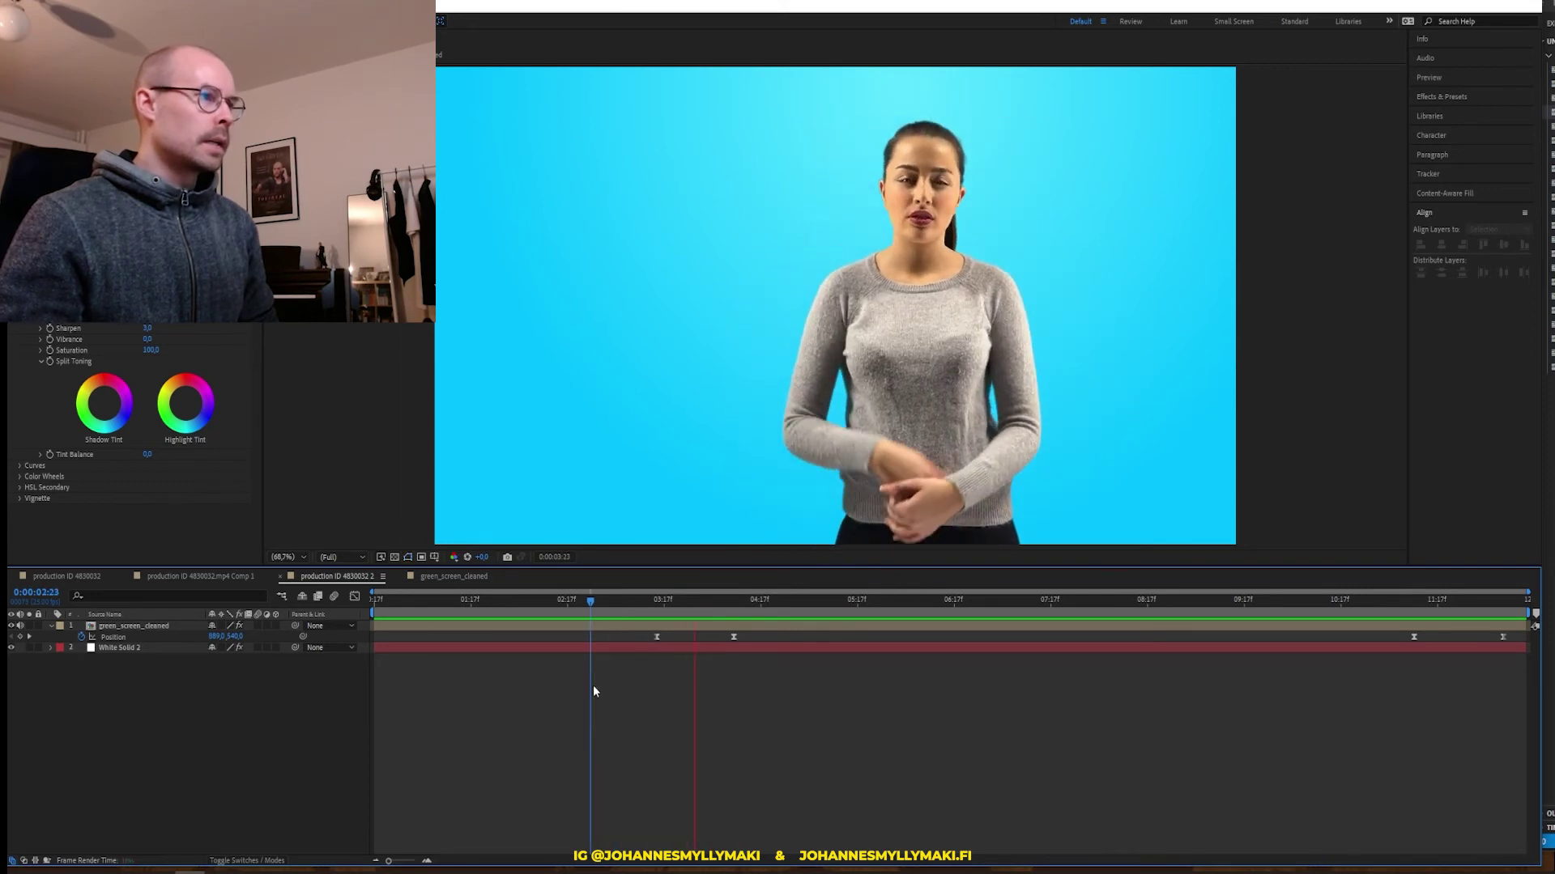
key("space")
left_click(656, 601)
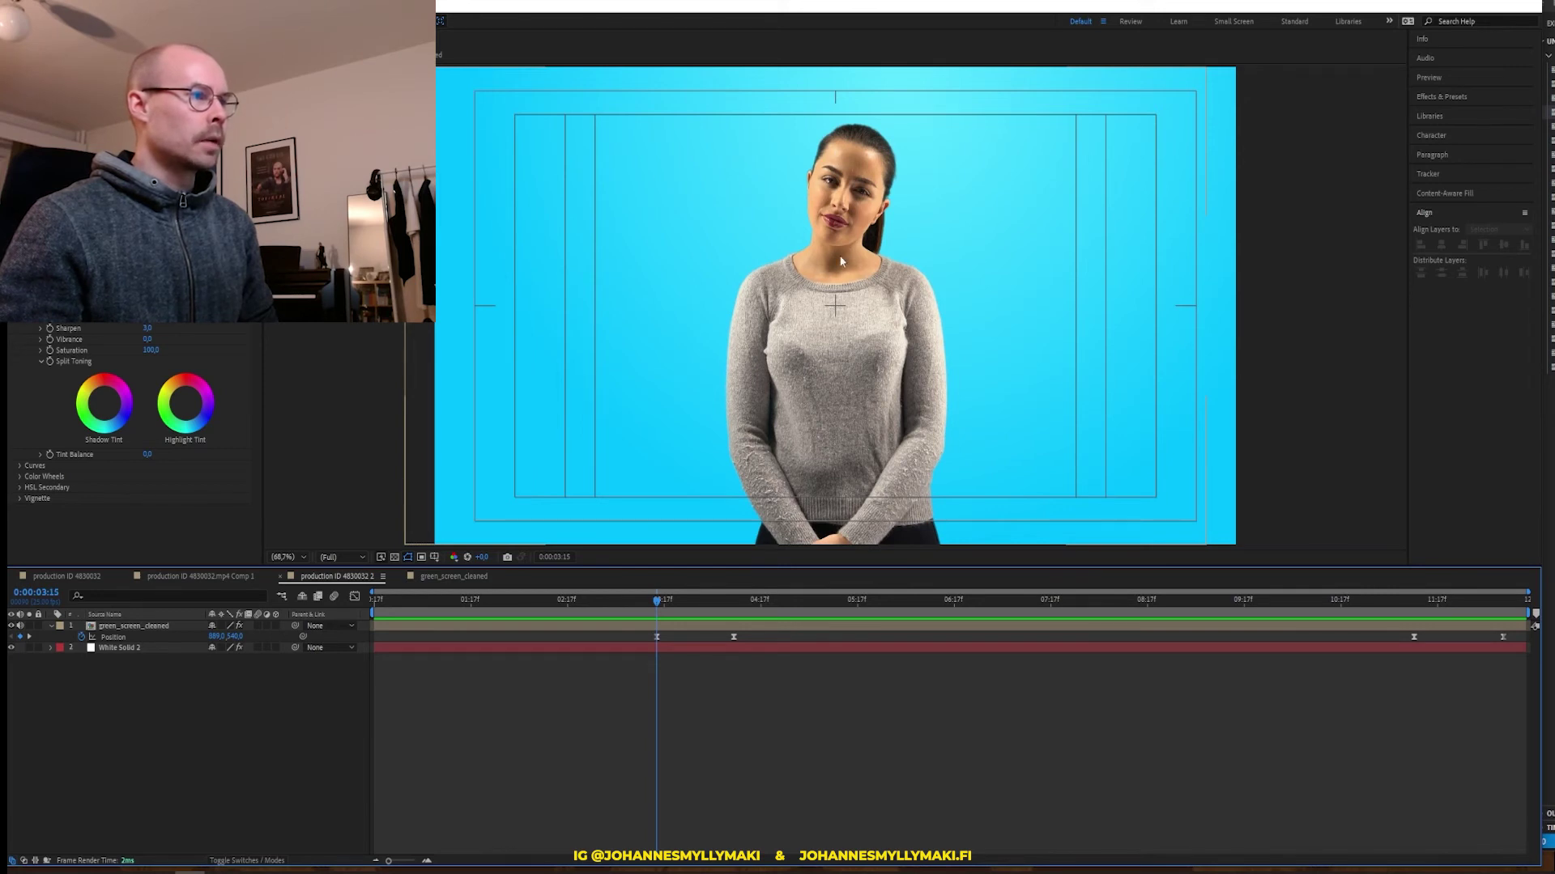
left_click(1413, 601)
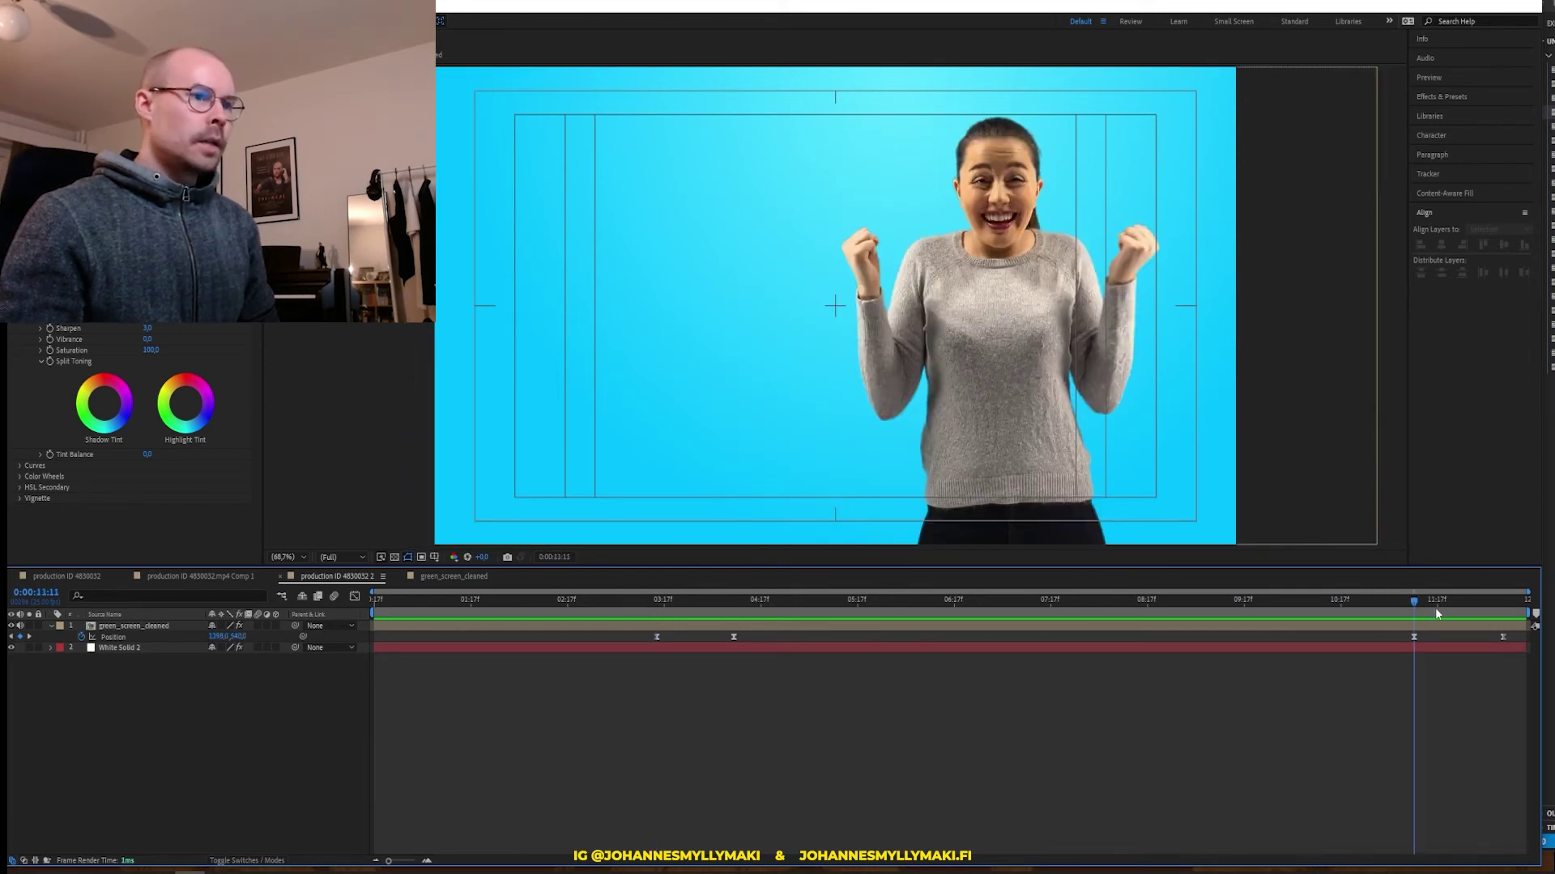
left_click(1495, 609)
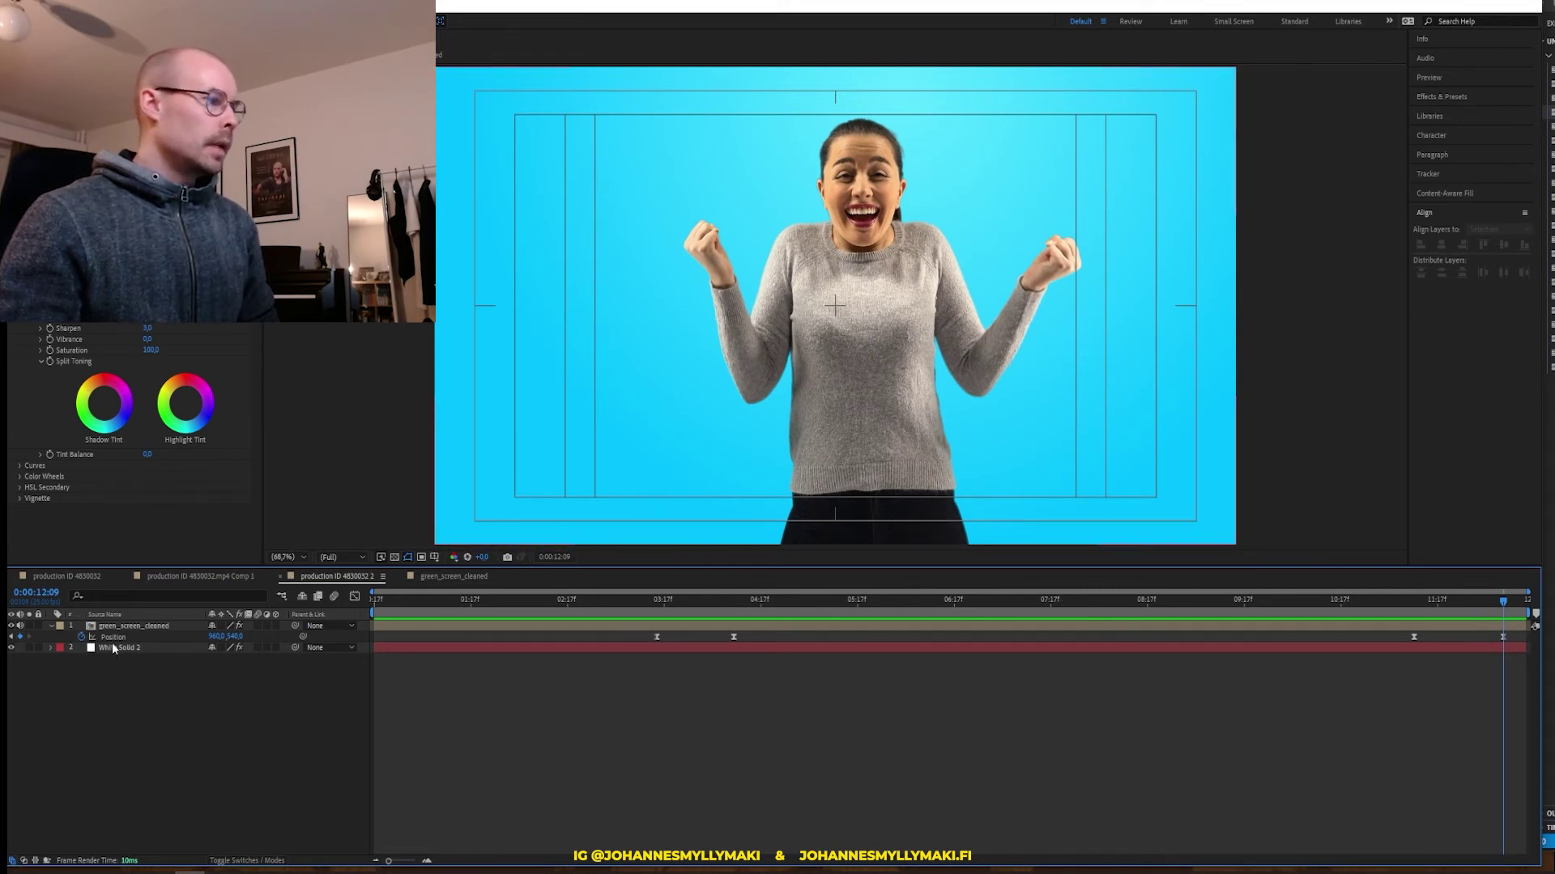
Move the woman left to Position X about 894 at 12:09 and preview the return move
left_click_drag(212, 638, 182, 644)
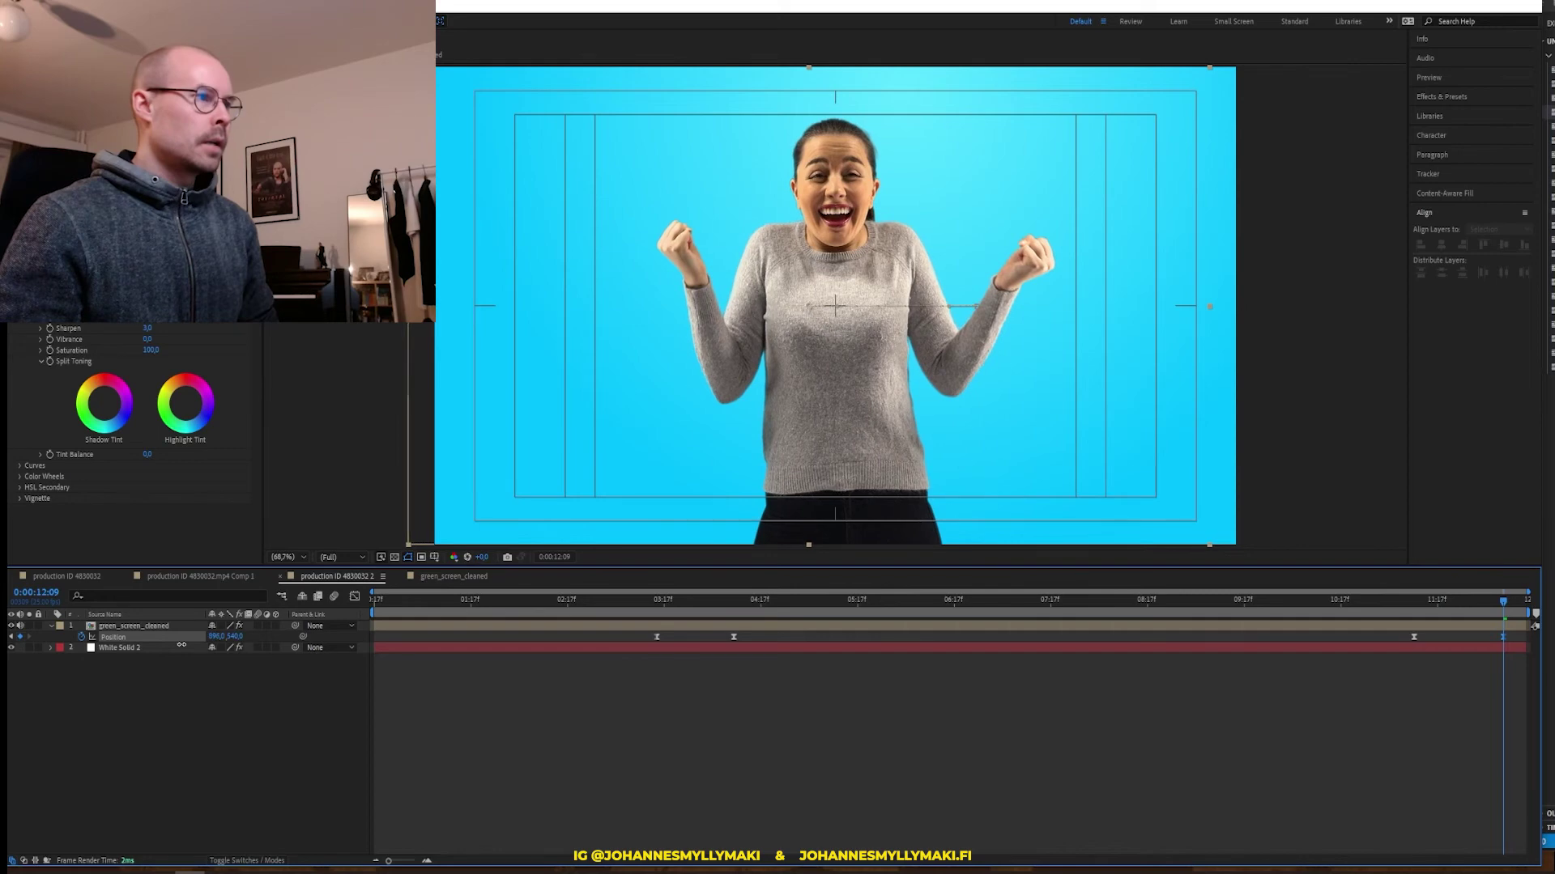
left_click(181, 639)
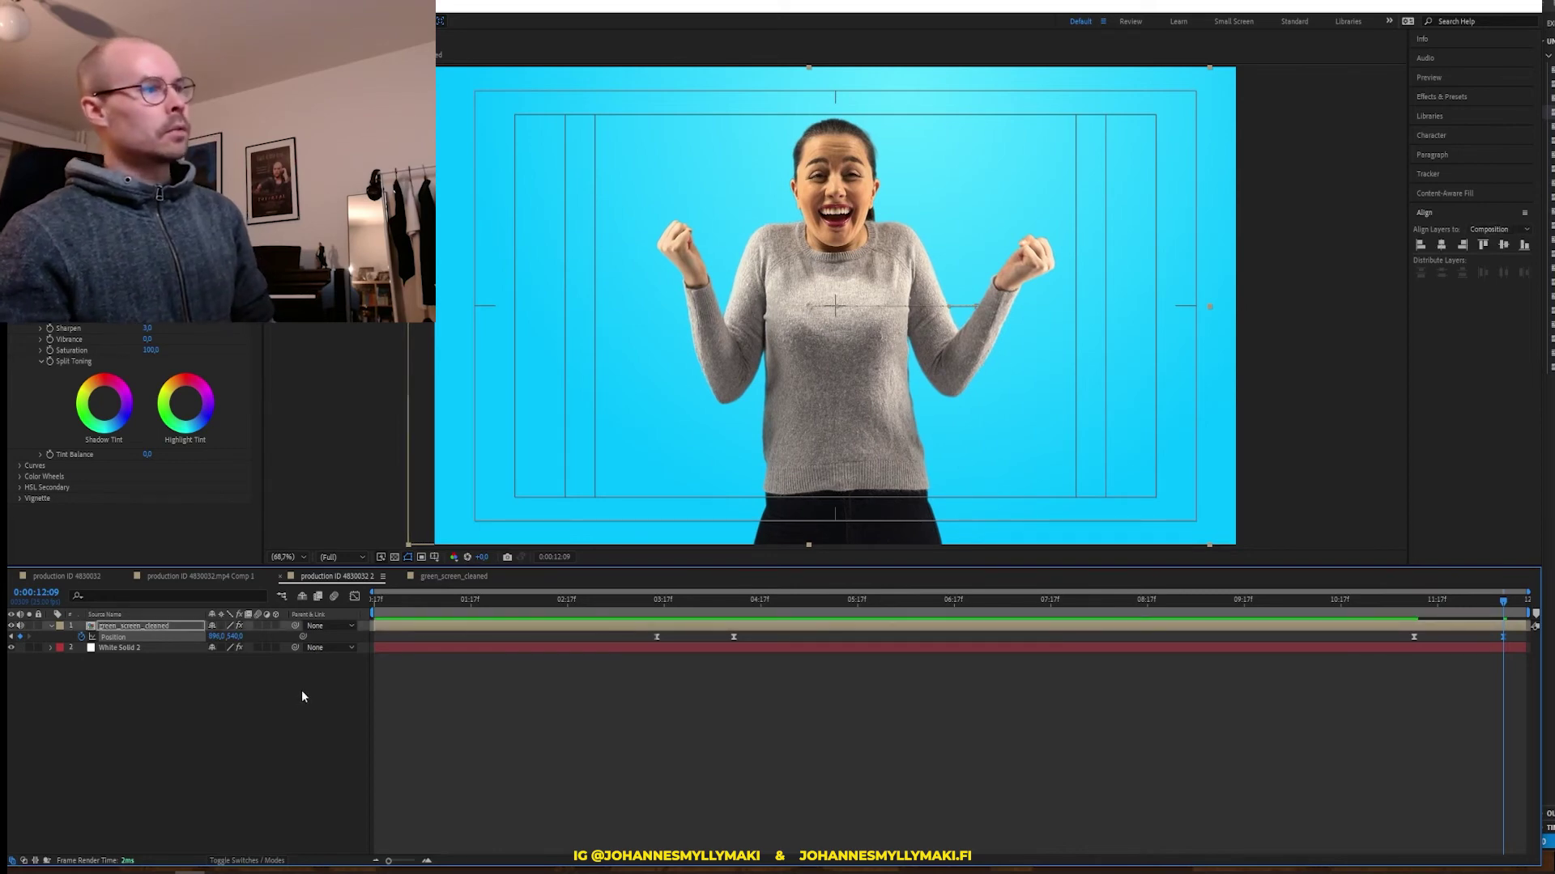
left_click_drag(1469, 600, 513, 599)
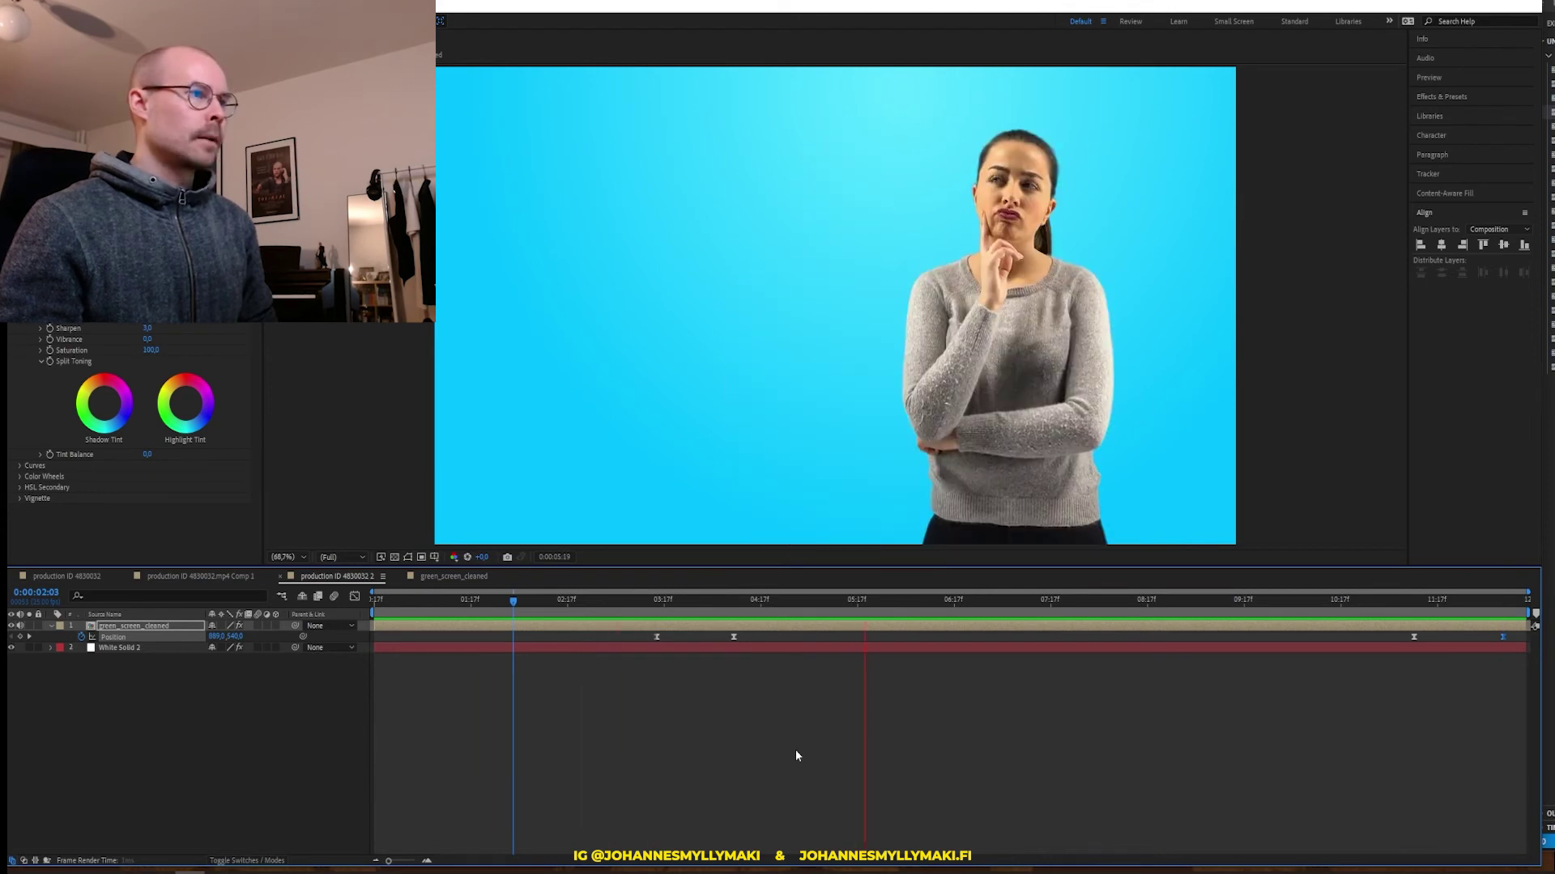
left_click(1354, 601)
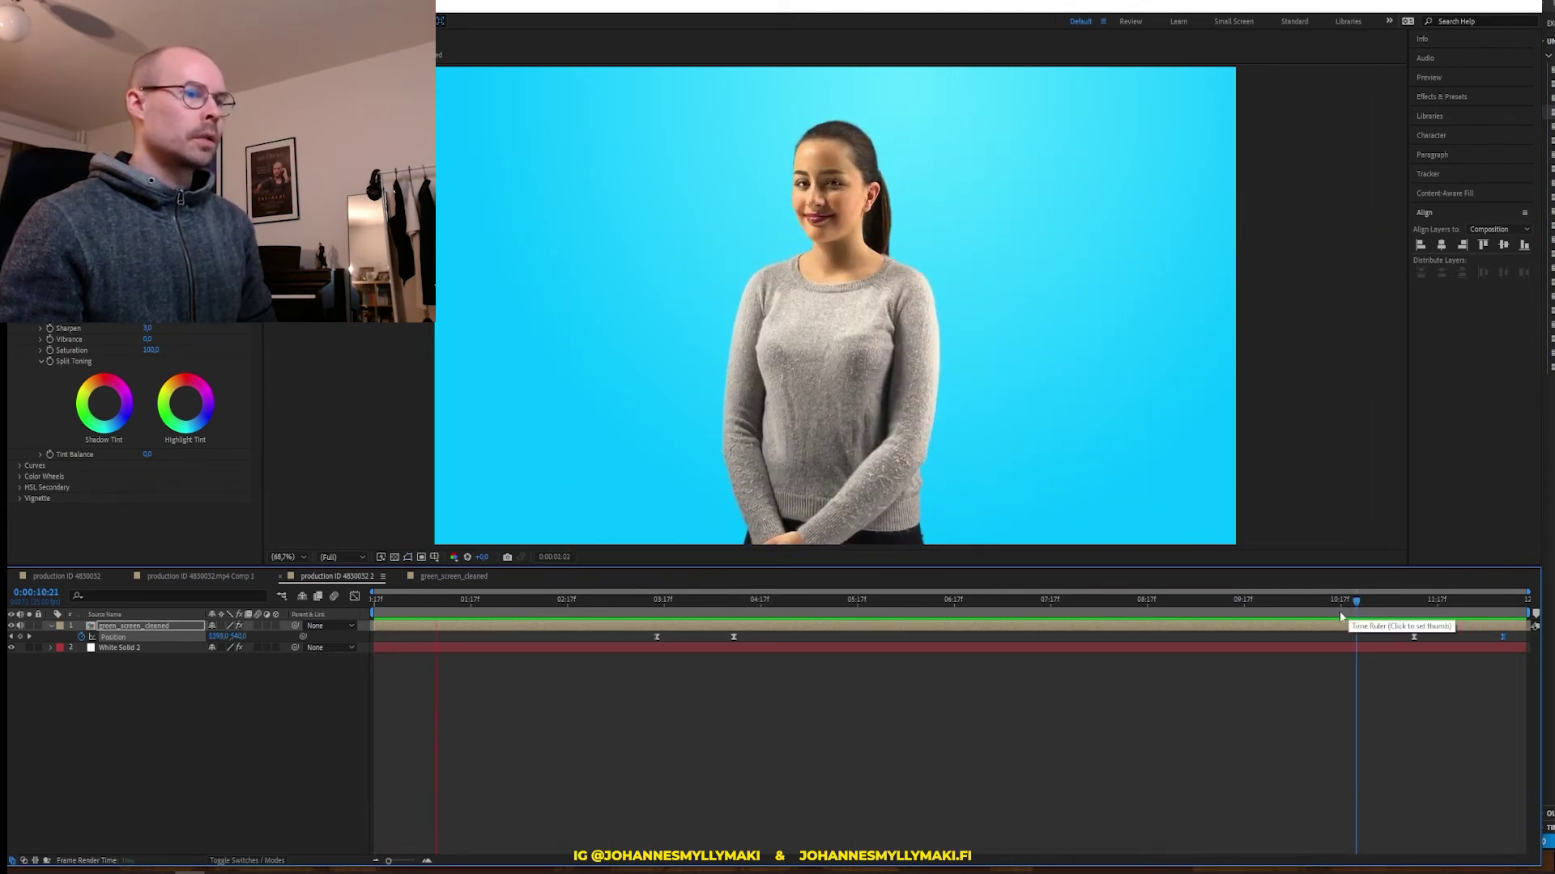
key("space")
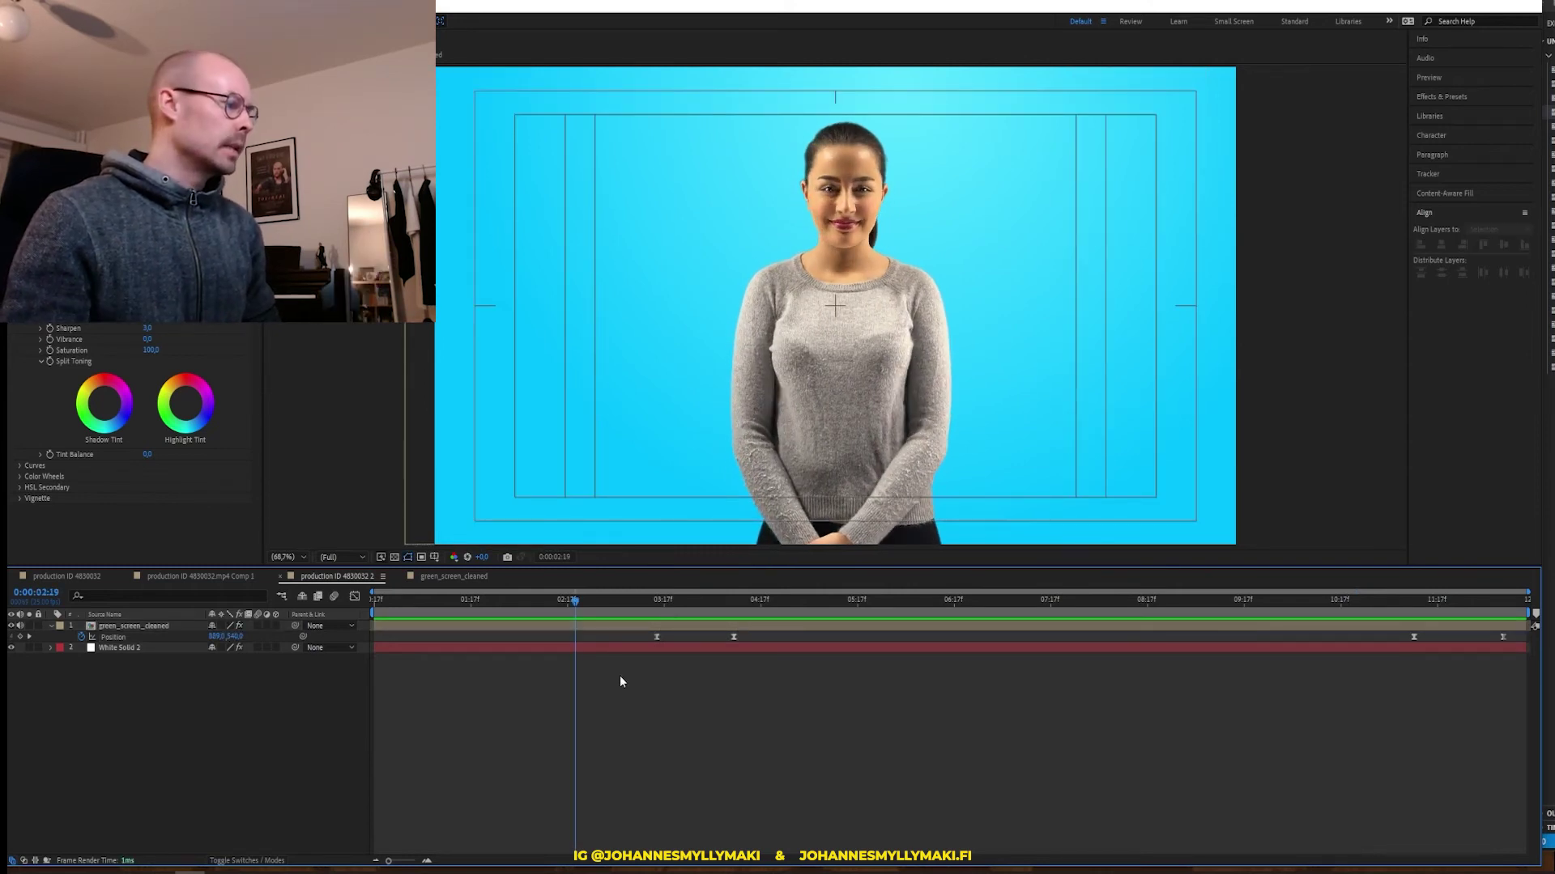
Collapse Position and enable motion blur, then preview the composition from the start
key("u")
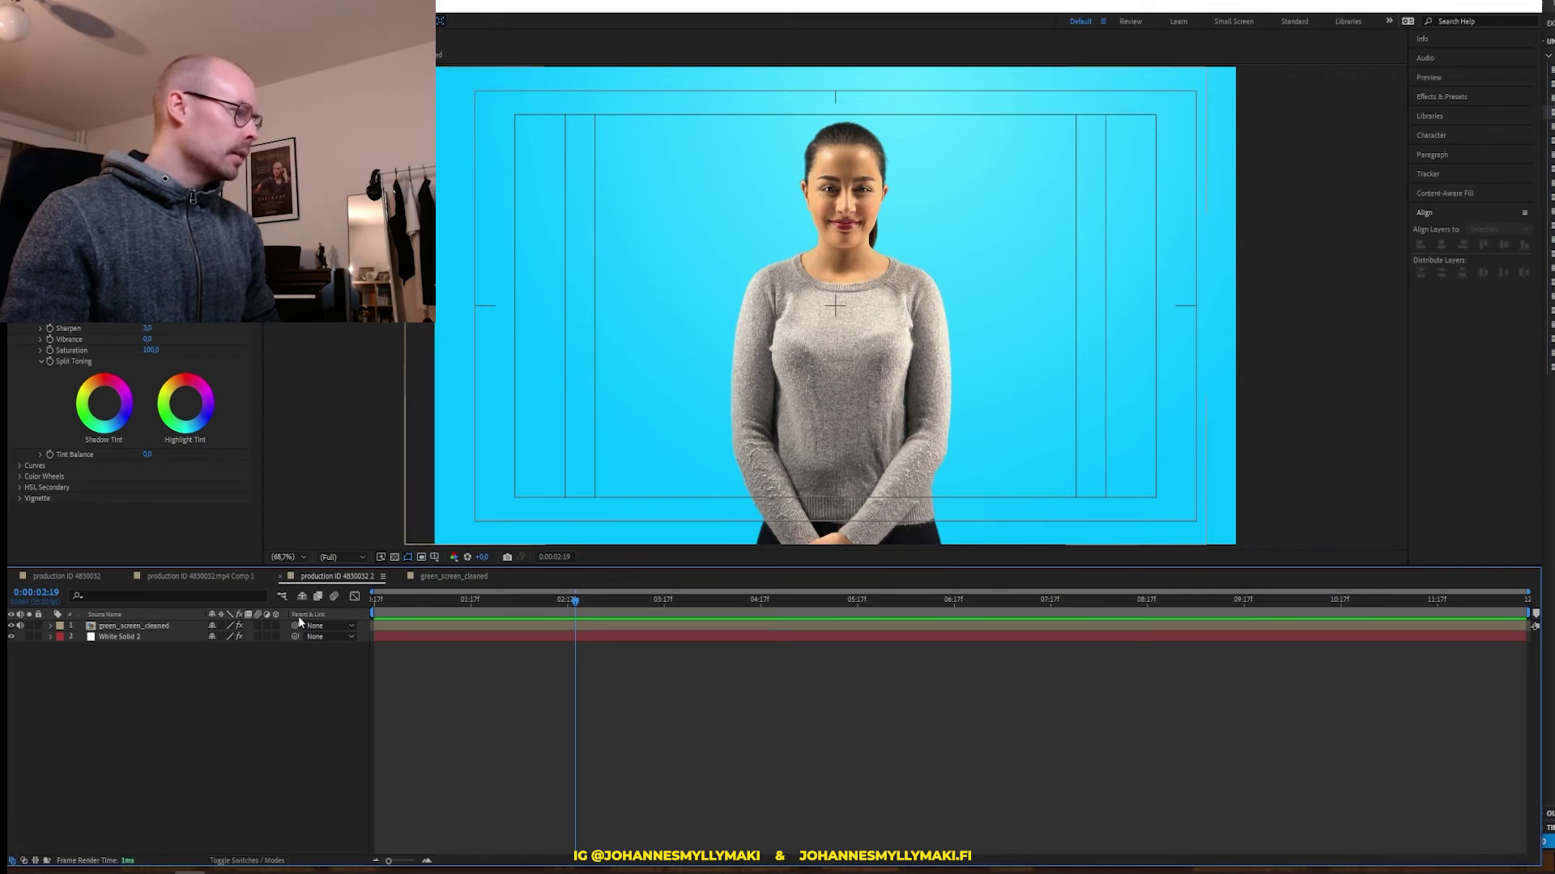
left_click(335, 600)
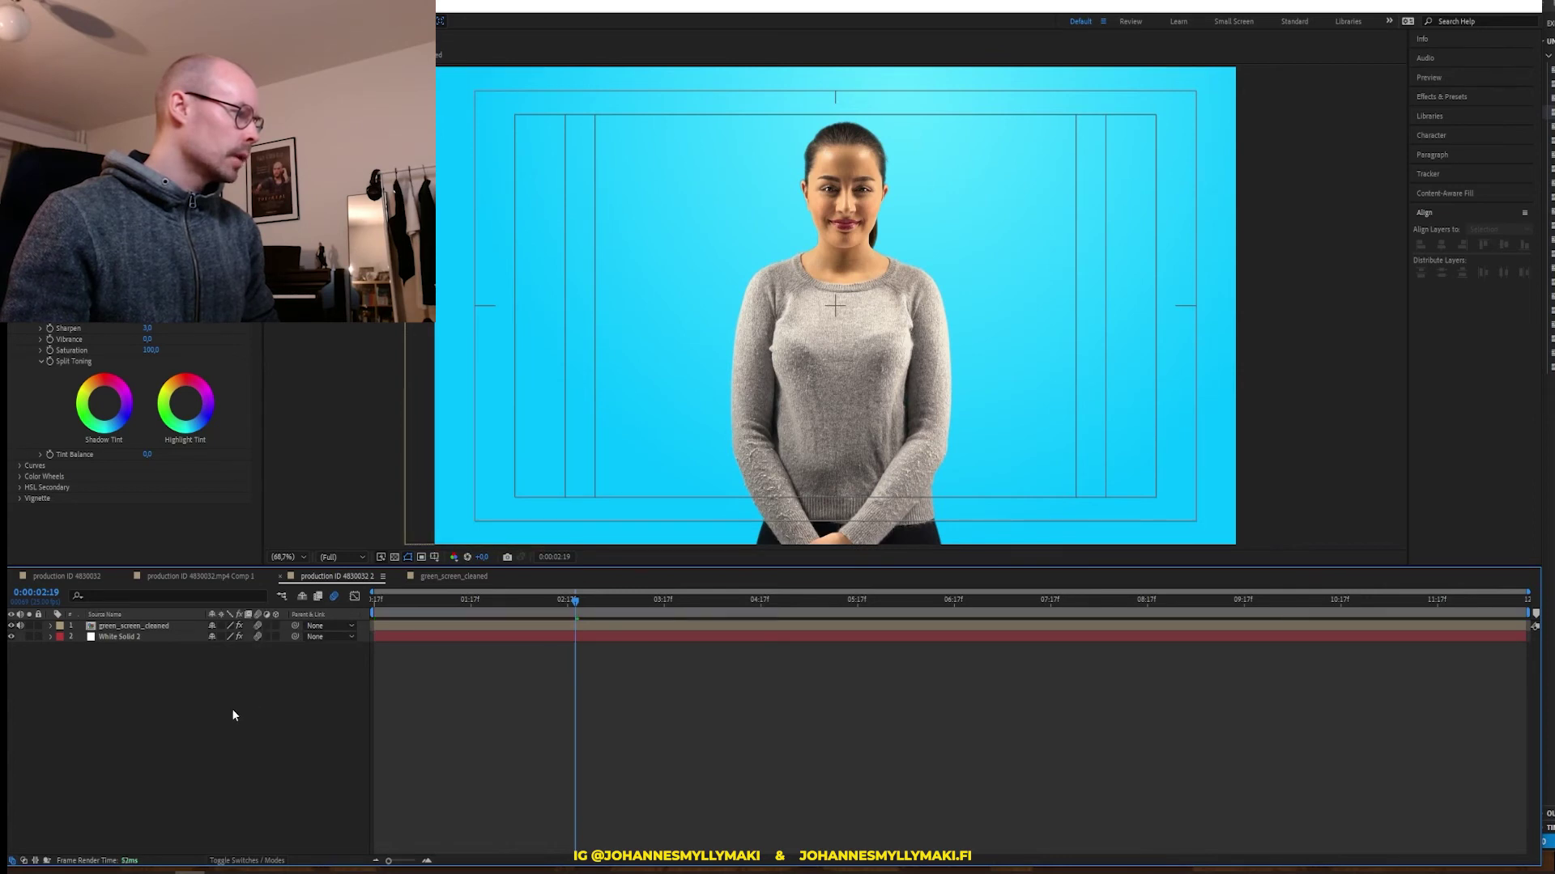
key("space")
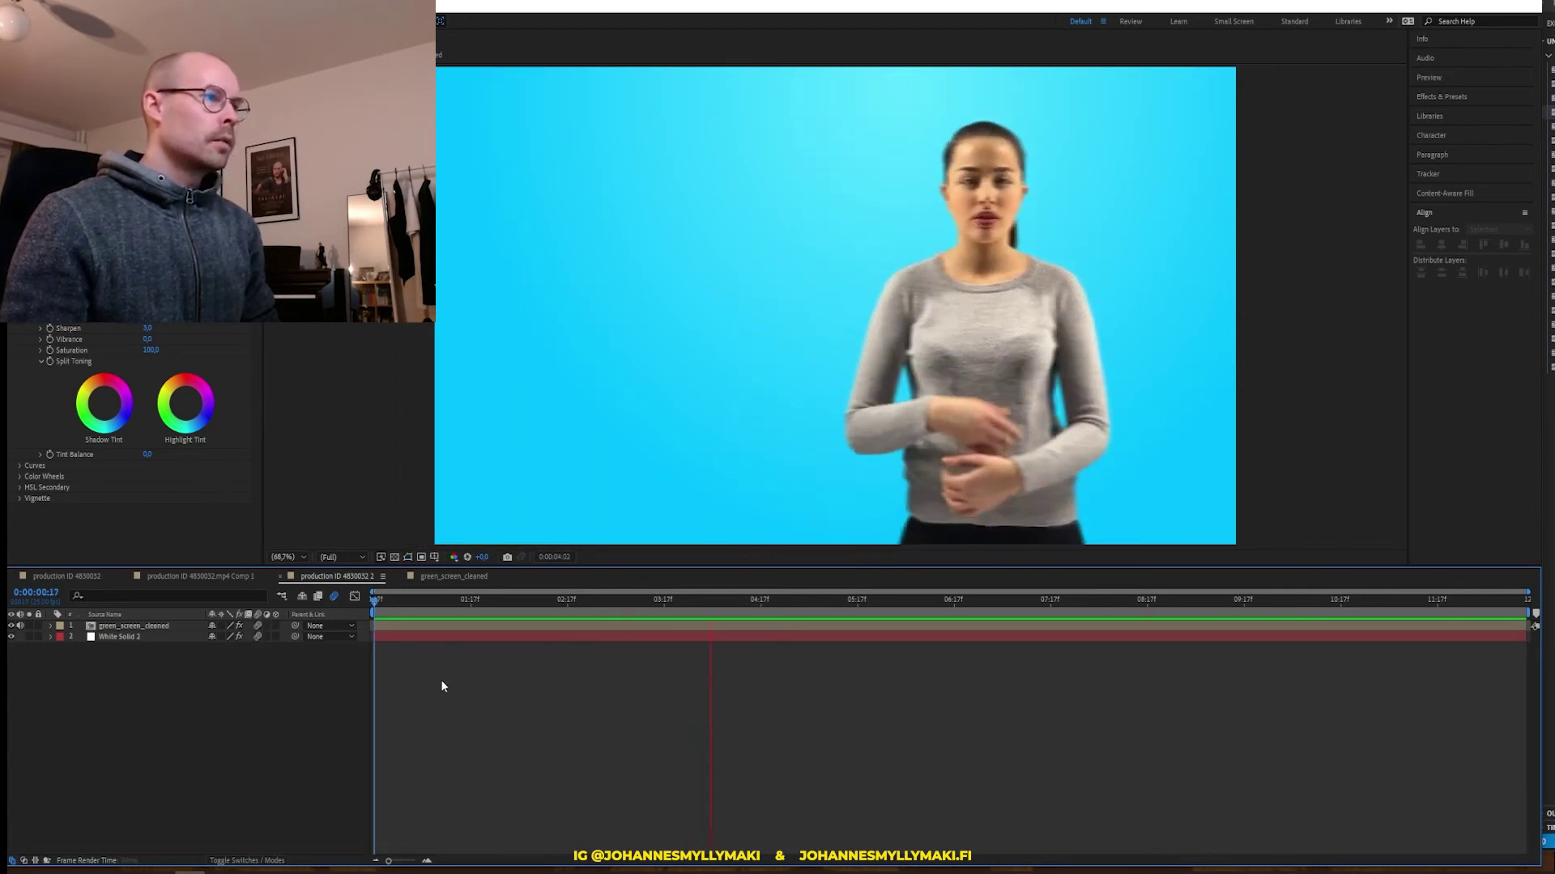
left_click(645, 607)
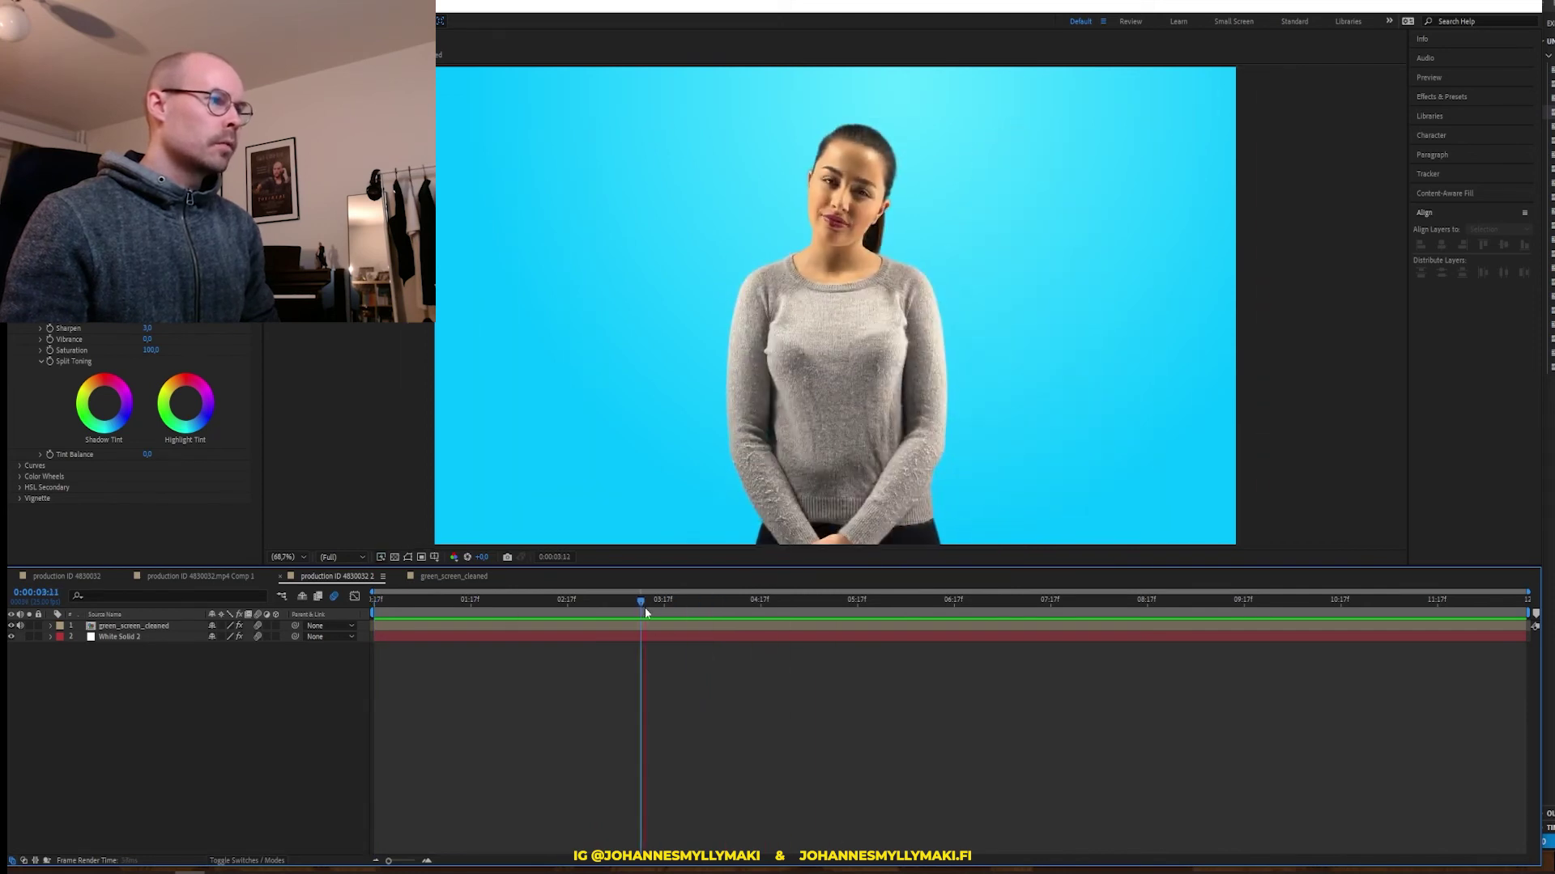
left_click(1266, 601)
left_click(688, 604)
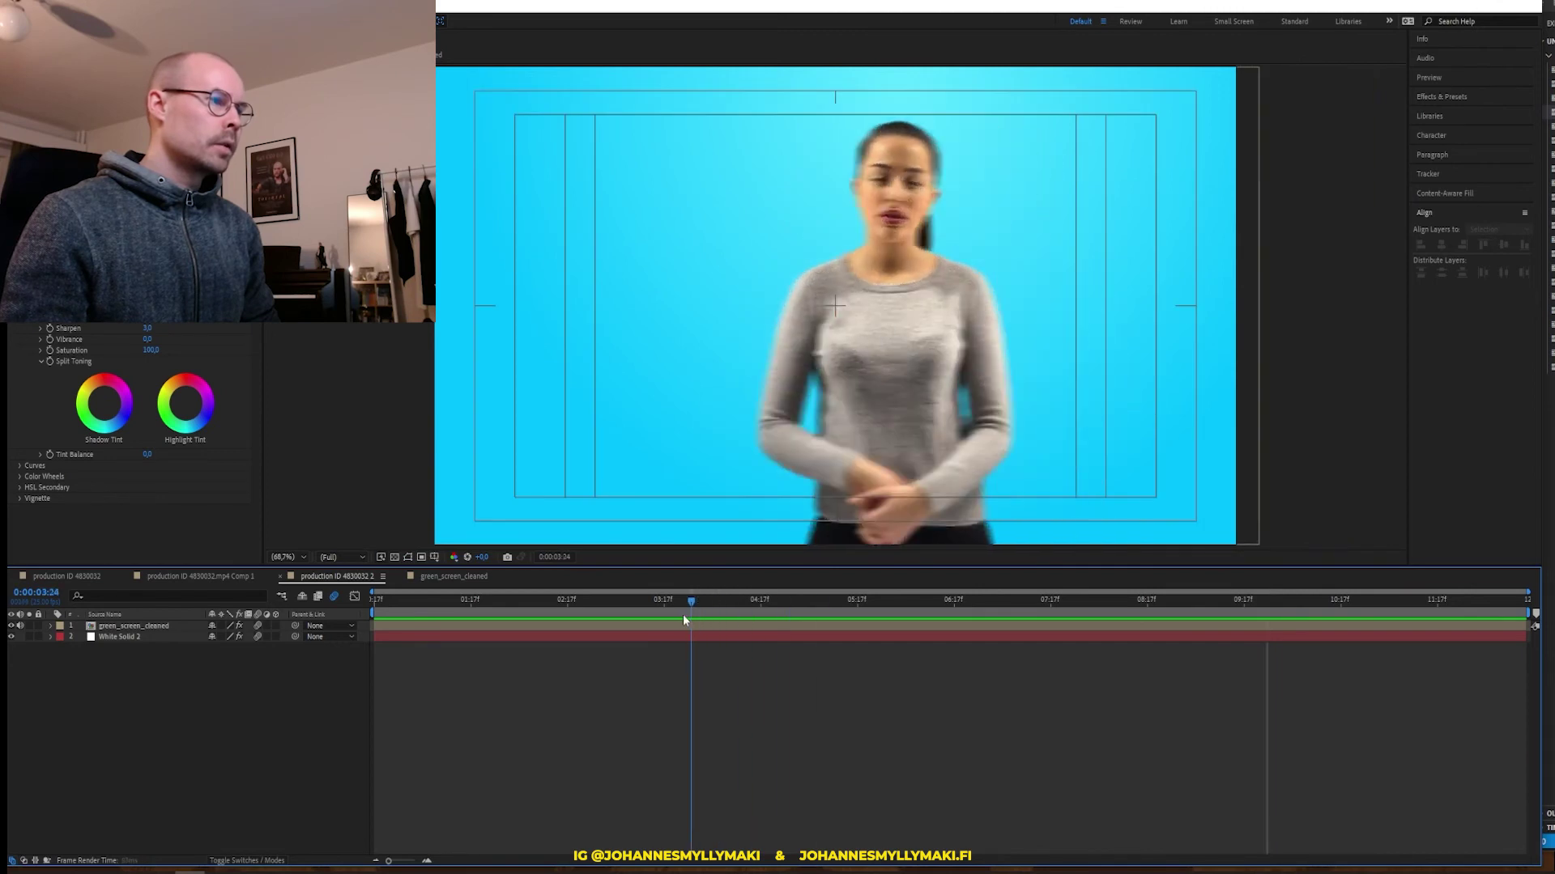
left_click_drag(690, 620, 694, 621)
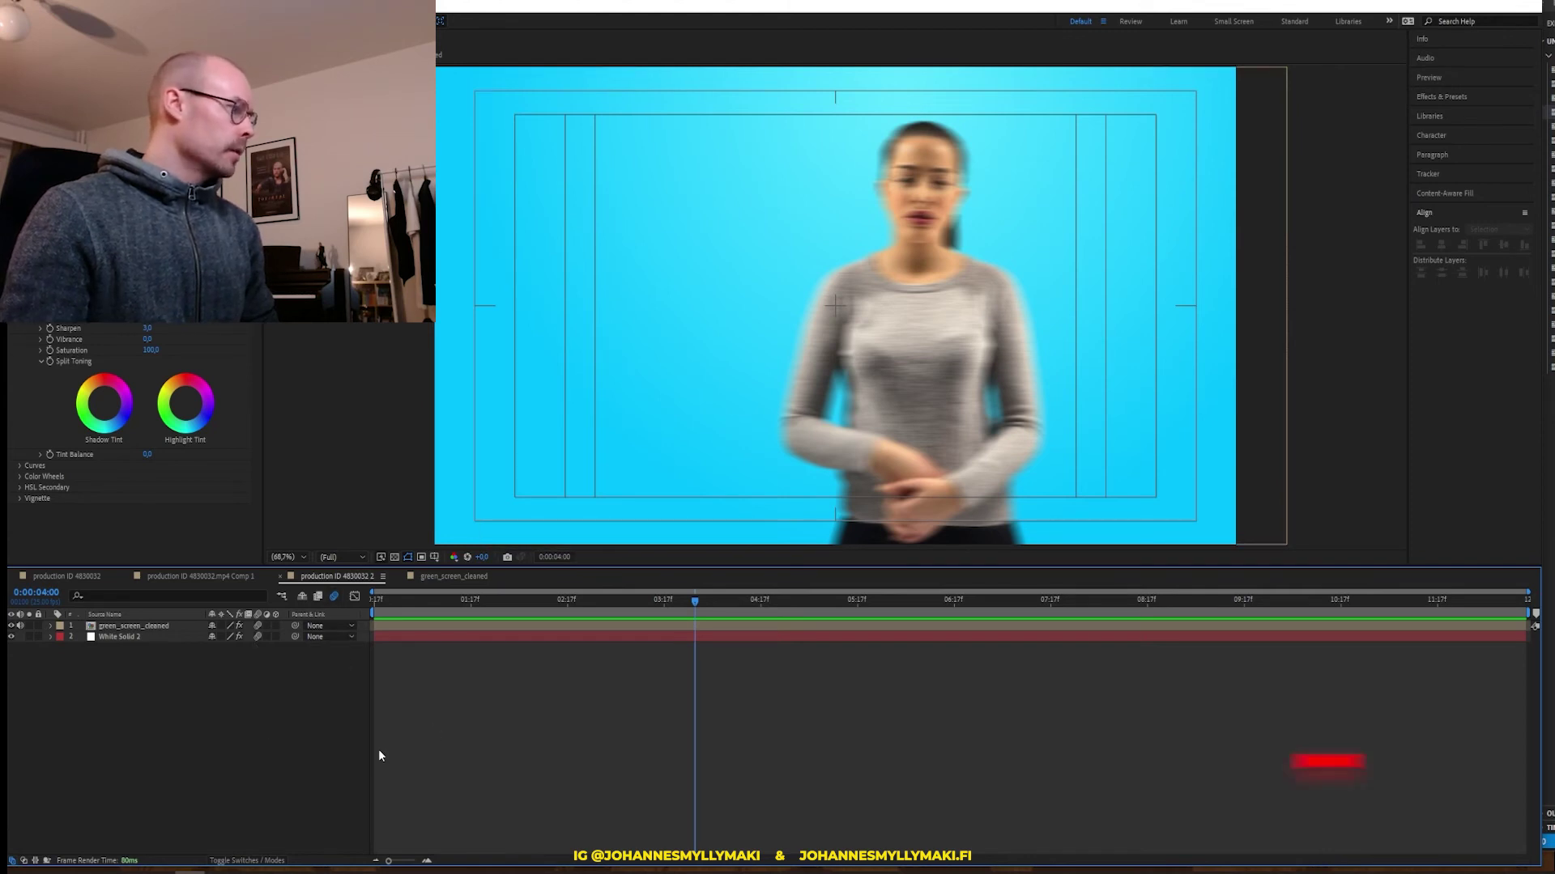
left_click(89, 577)
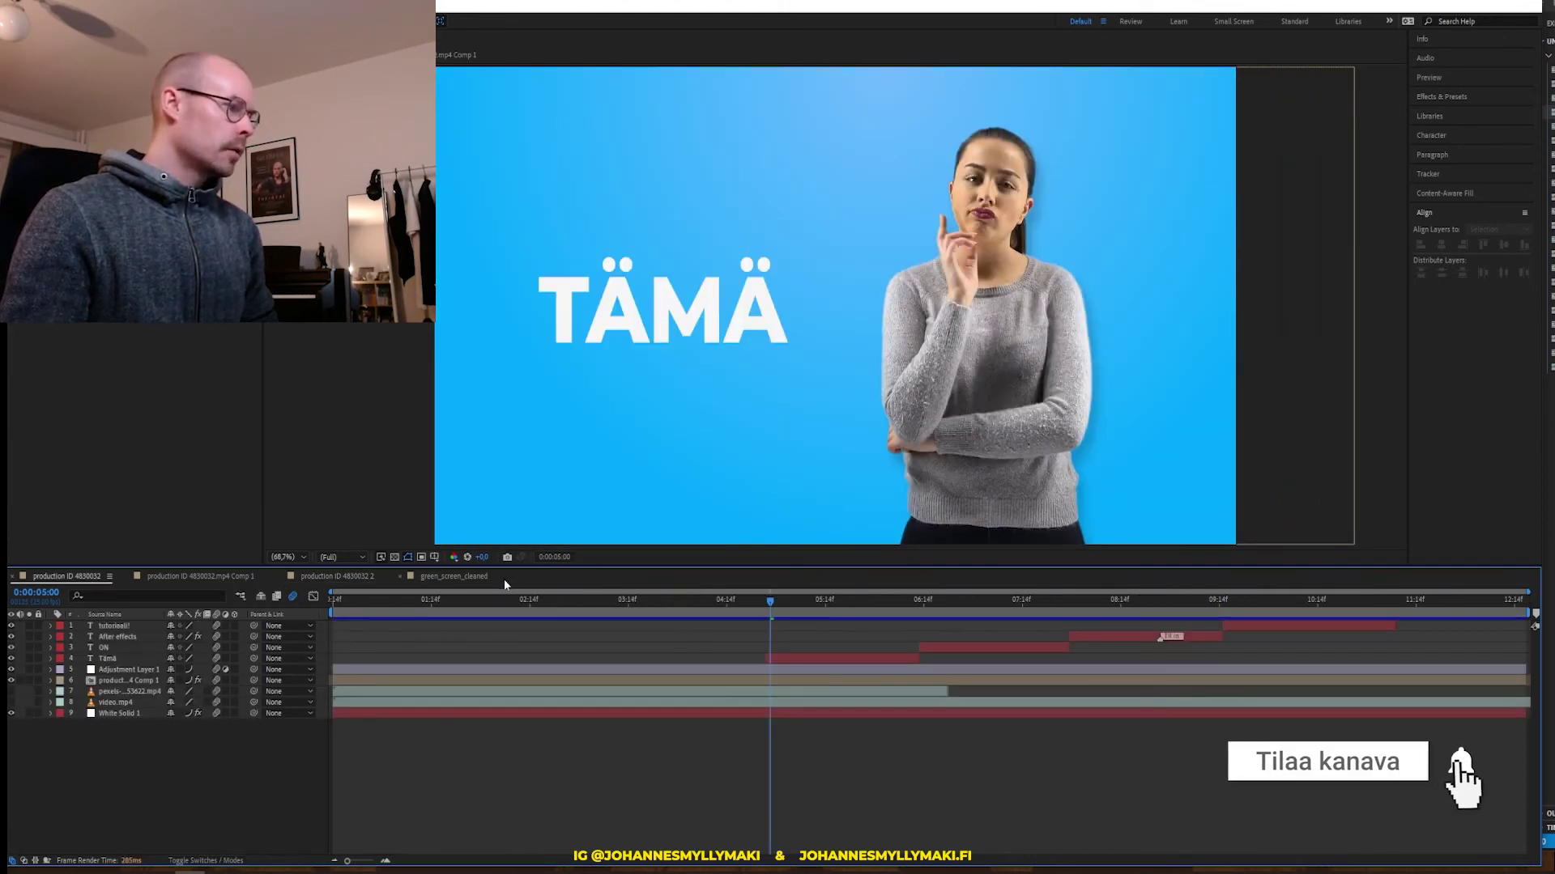
left_click(366, 599)
key("space")
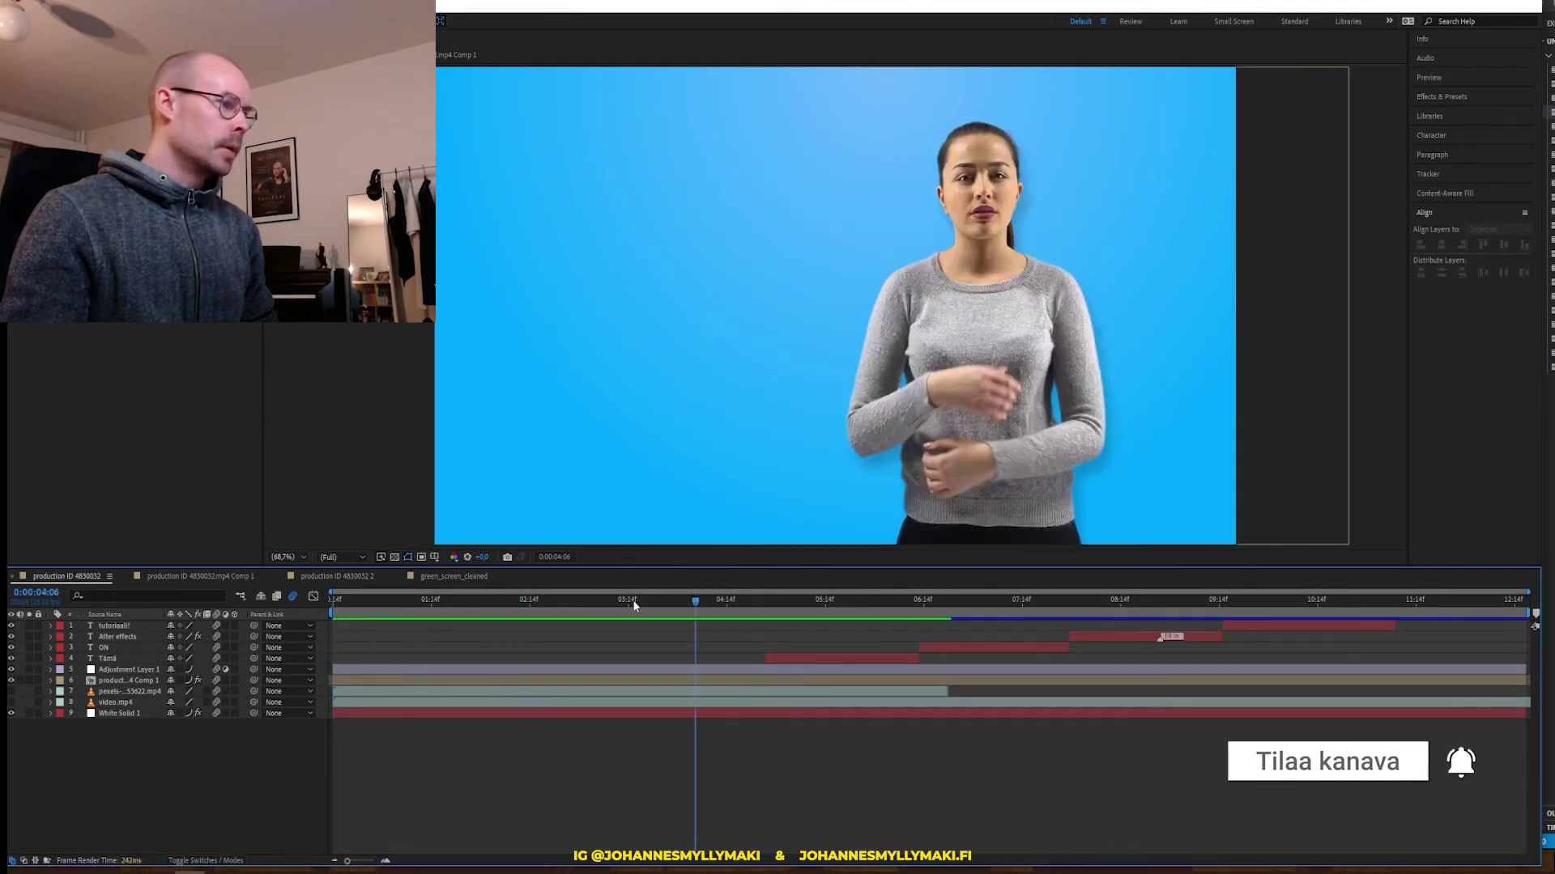
left_click(612, 599)
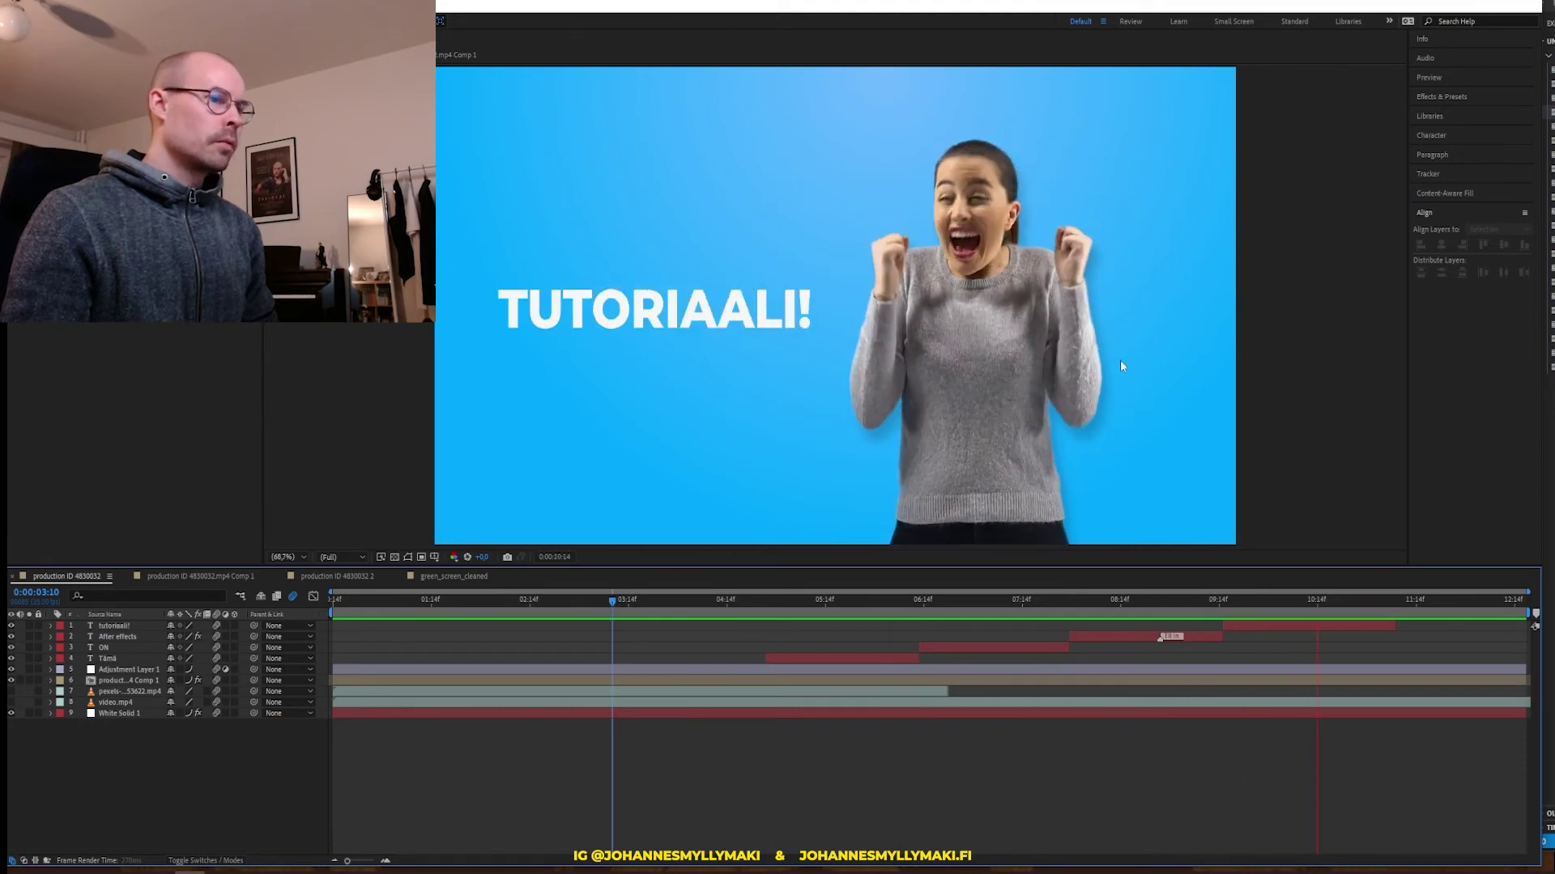
left_click(1109, 599)
left_click(737, 599)
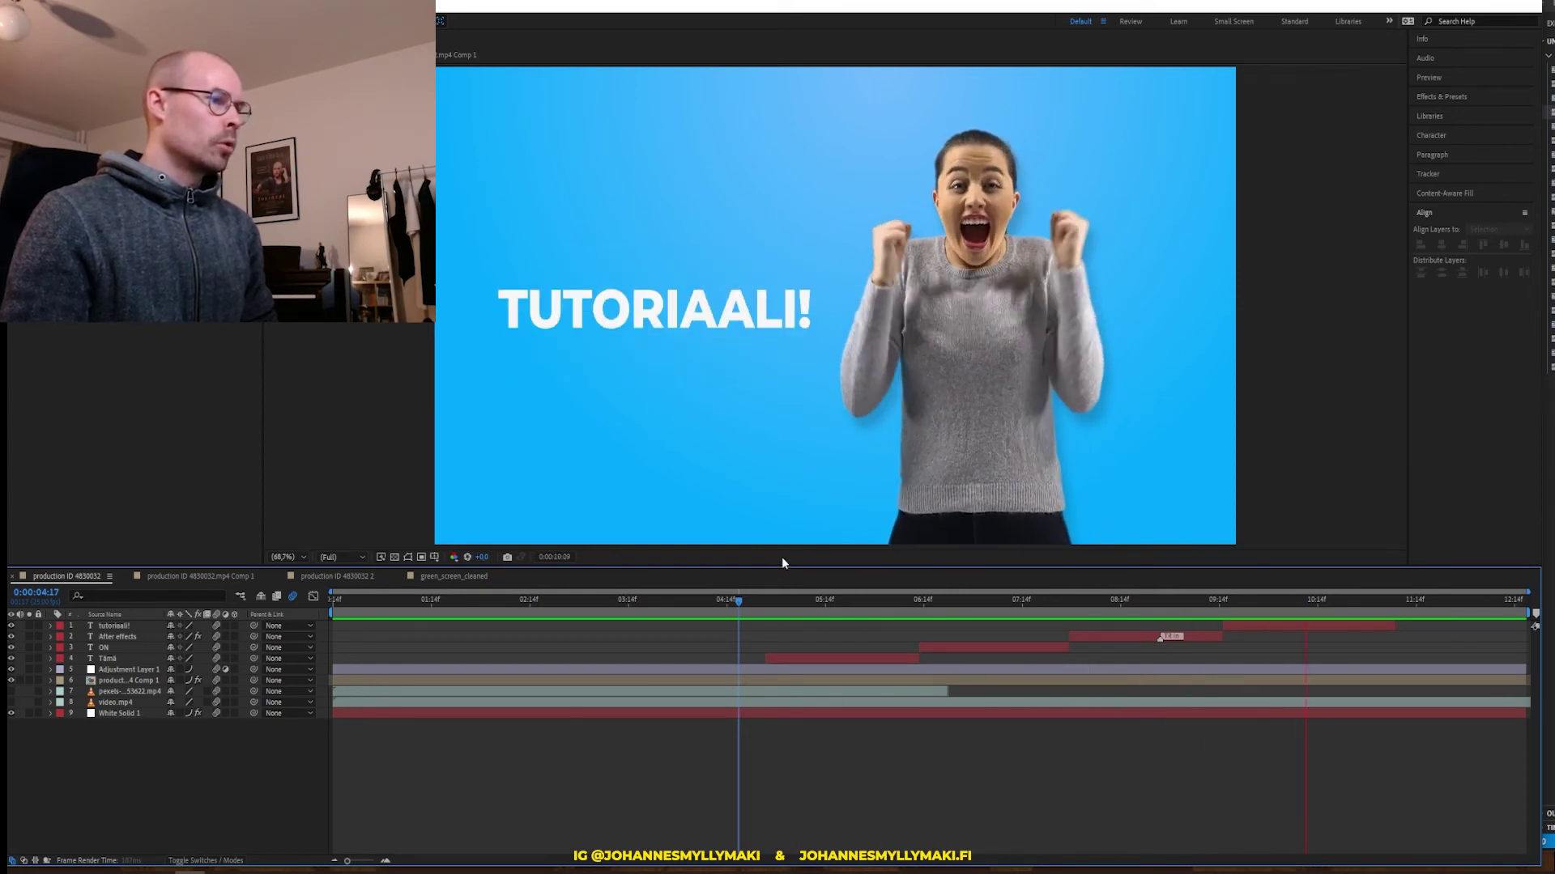
left_click(1175, 601)
left_click_drag(1175, 600, 826, 601)
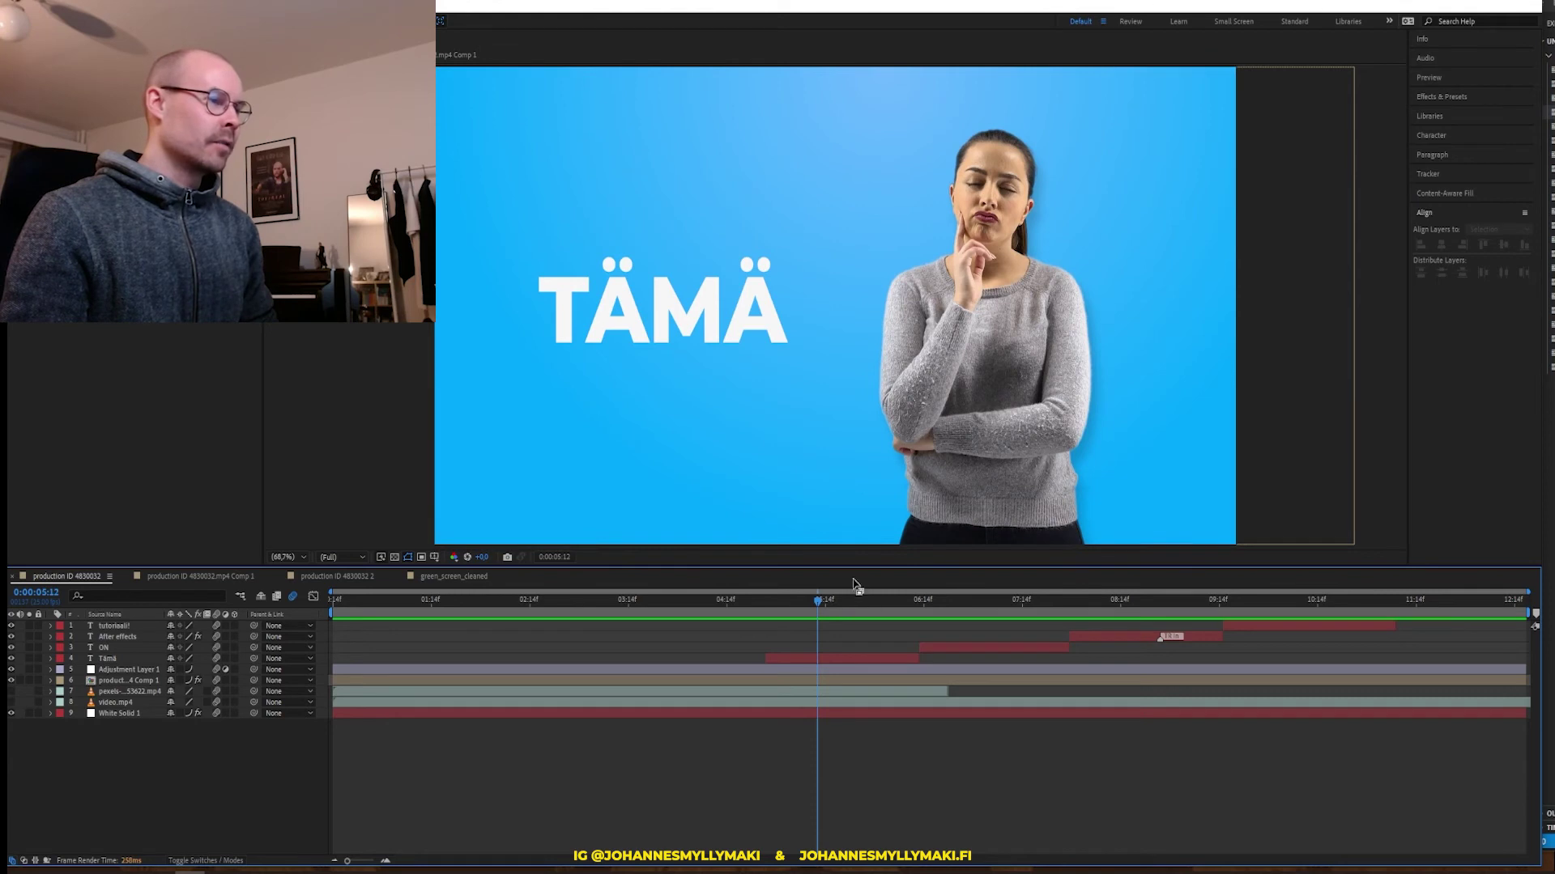
mouse_move(847, 599)
left_mouse_down()
mouse_move(1131, 613)
mouse_move(1301, 601)
left_mouse_up()
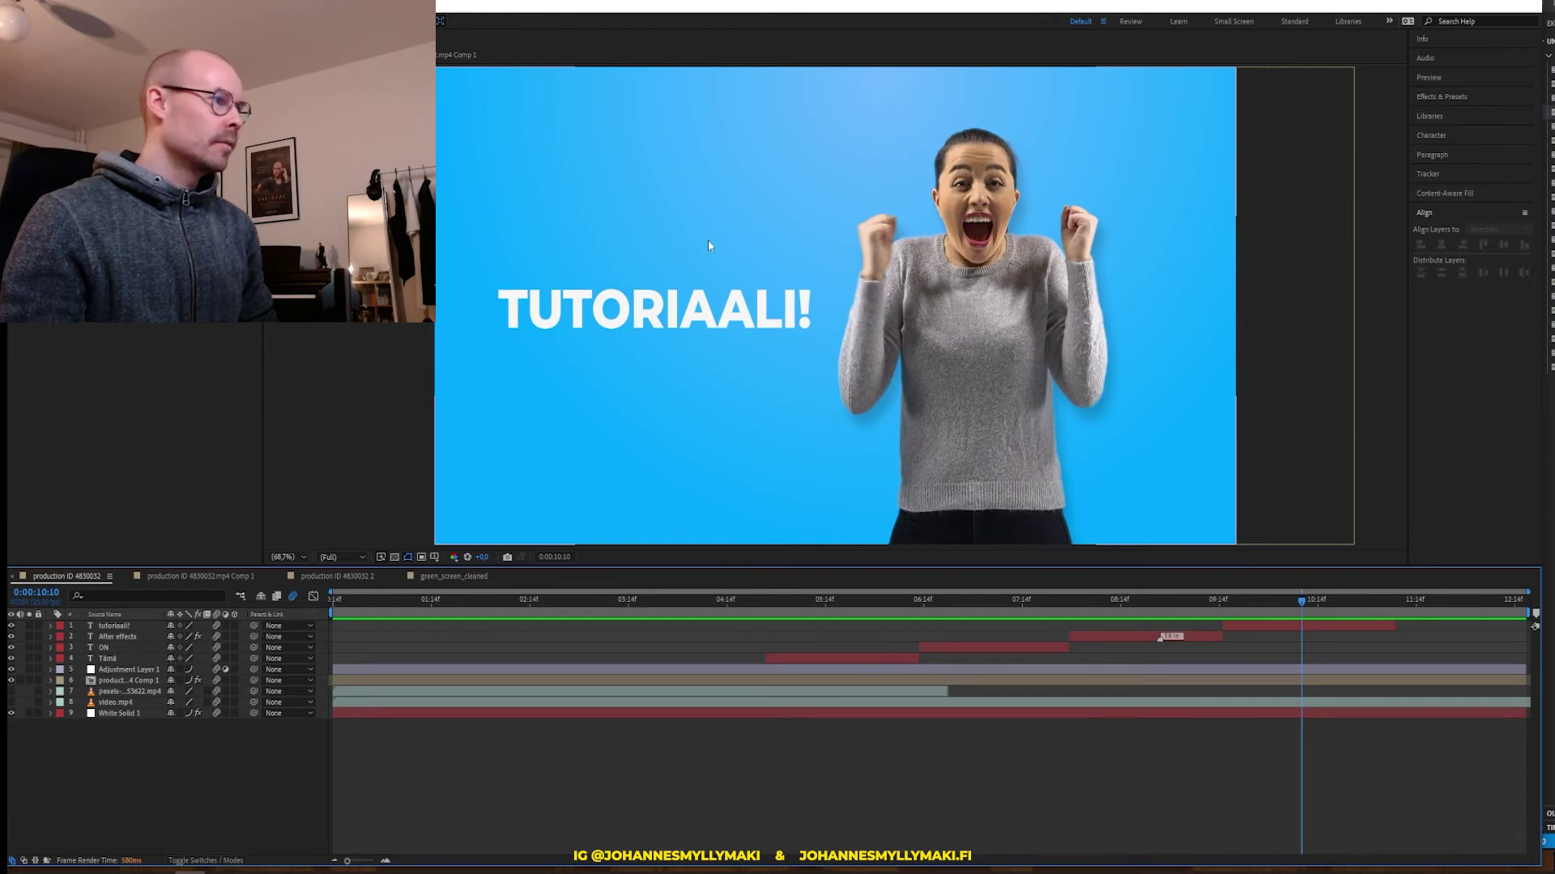
left_click_drag(1253, 601, 745, 599)
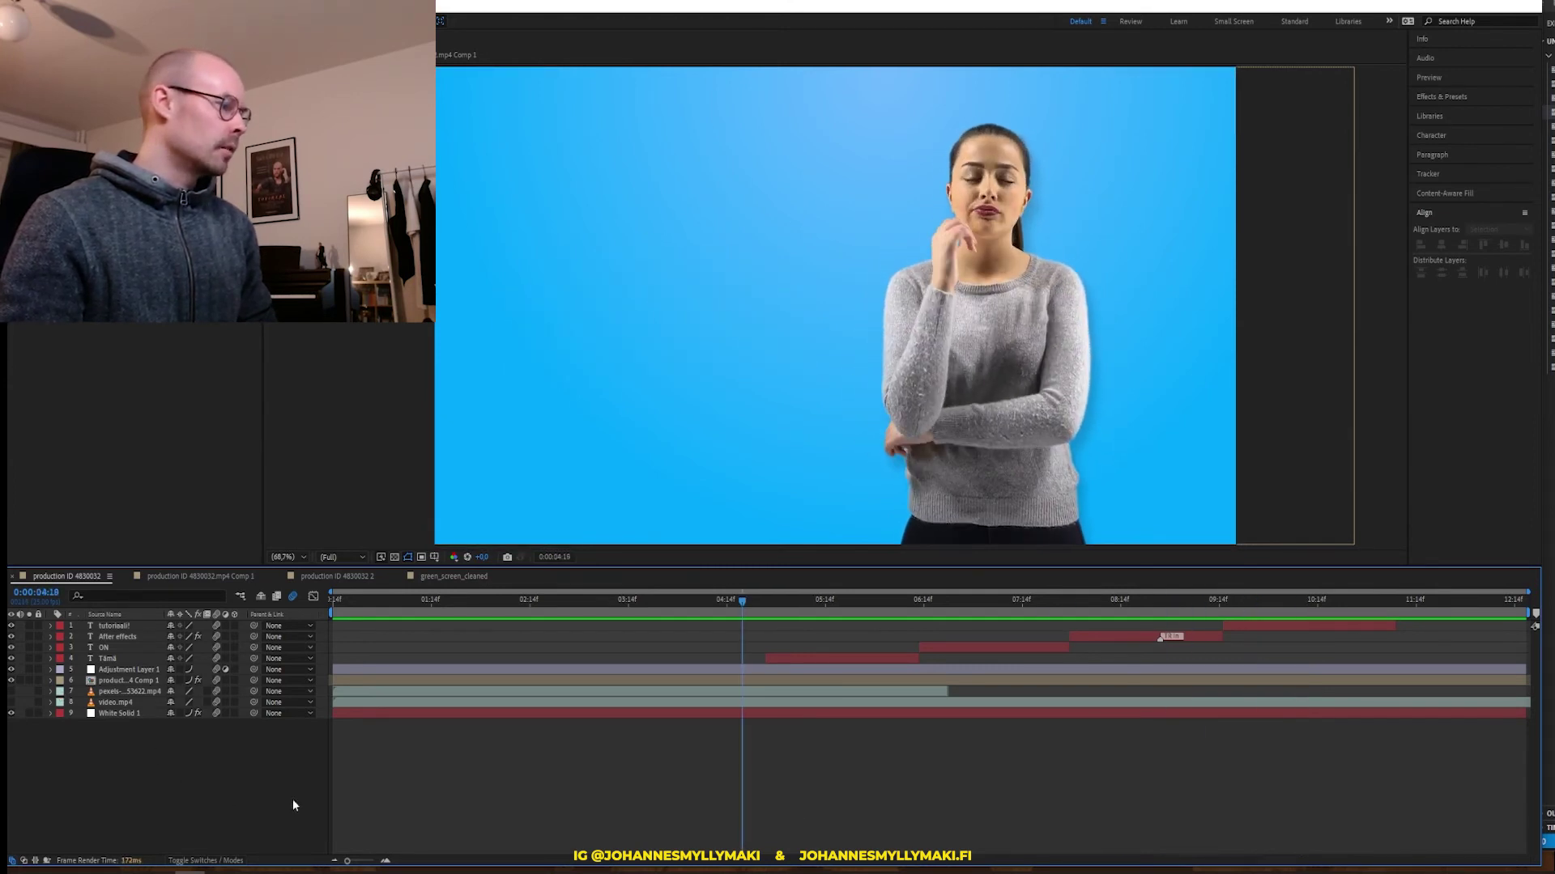
left_click(361, 577)
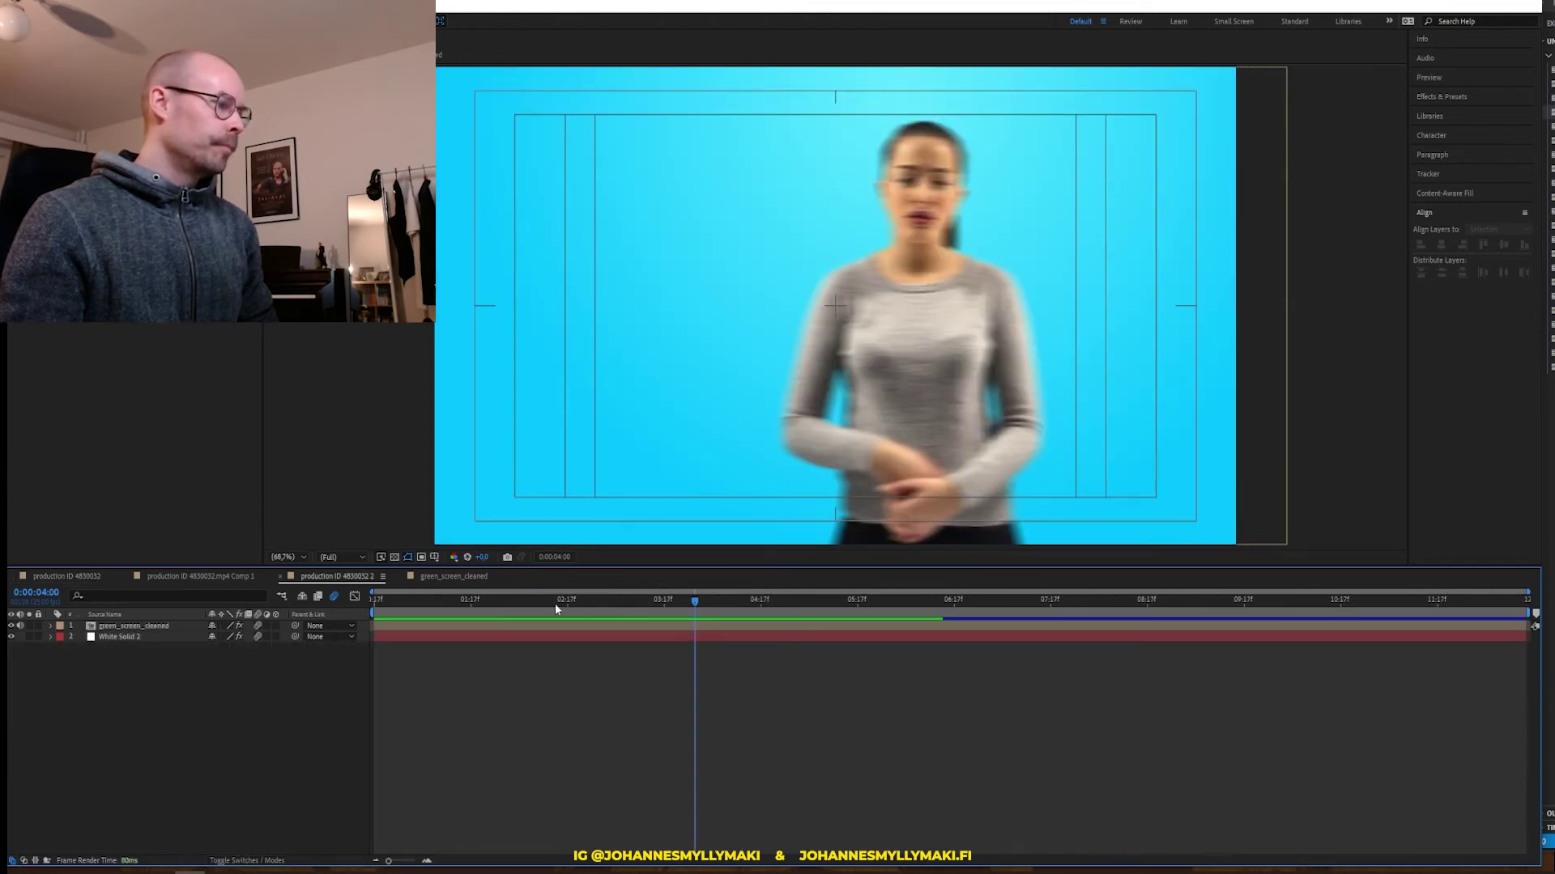
Add a new text layer reading TÄMÄ at about 5:02
left_click(614, 601)
key("space")
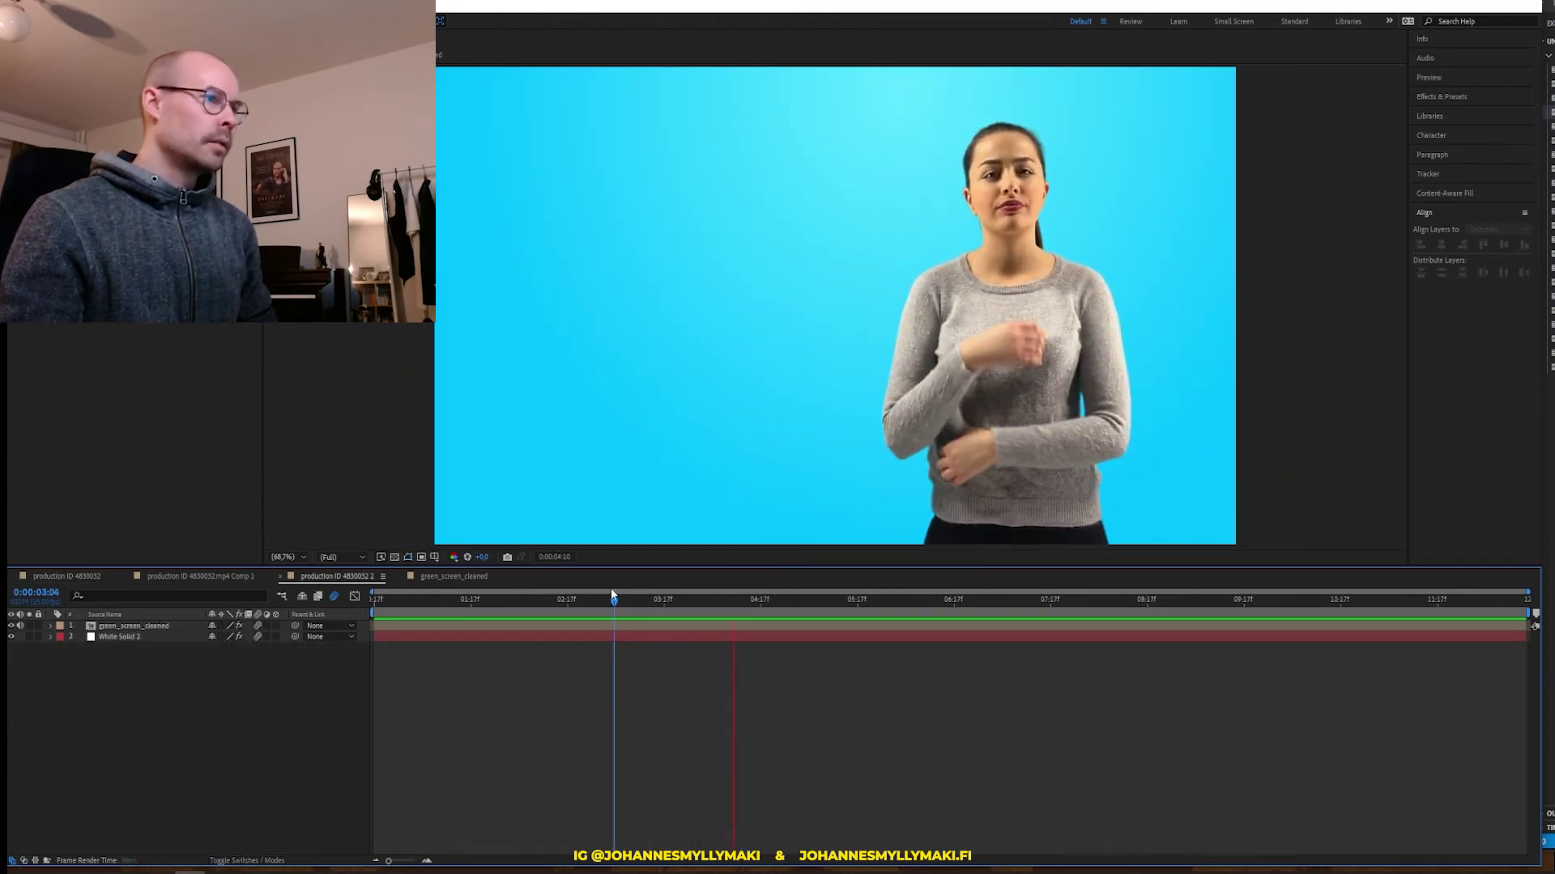
left_click(801, 612)
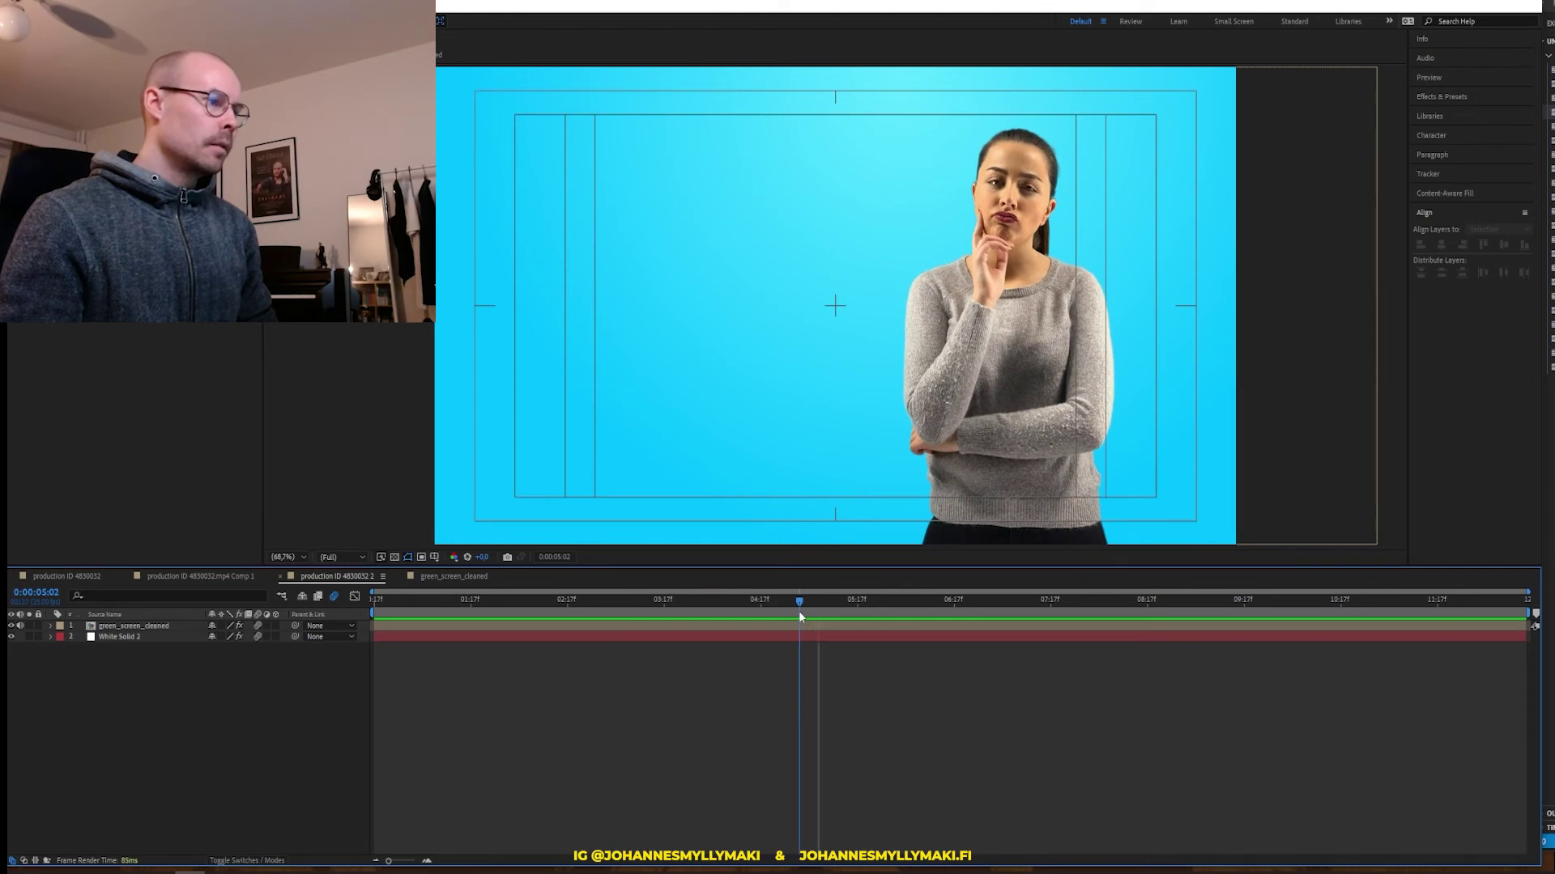
right_click(132, 726)
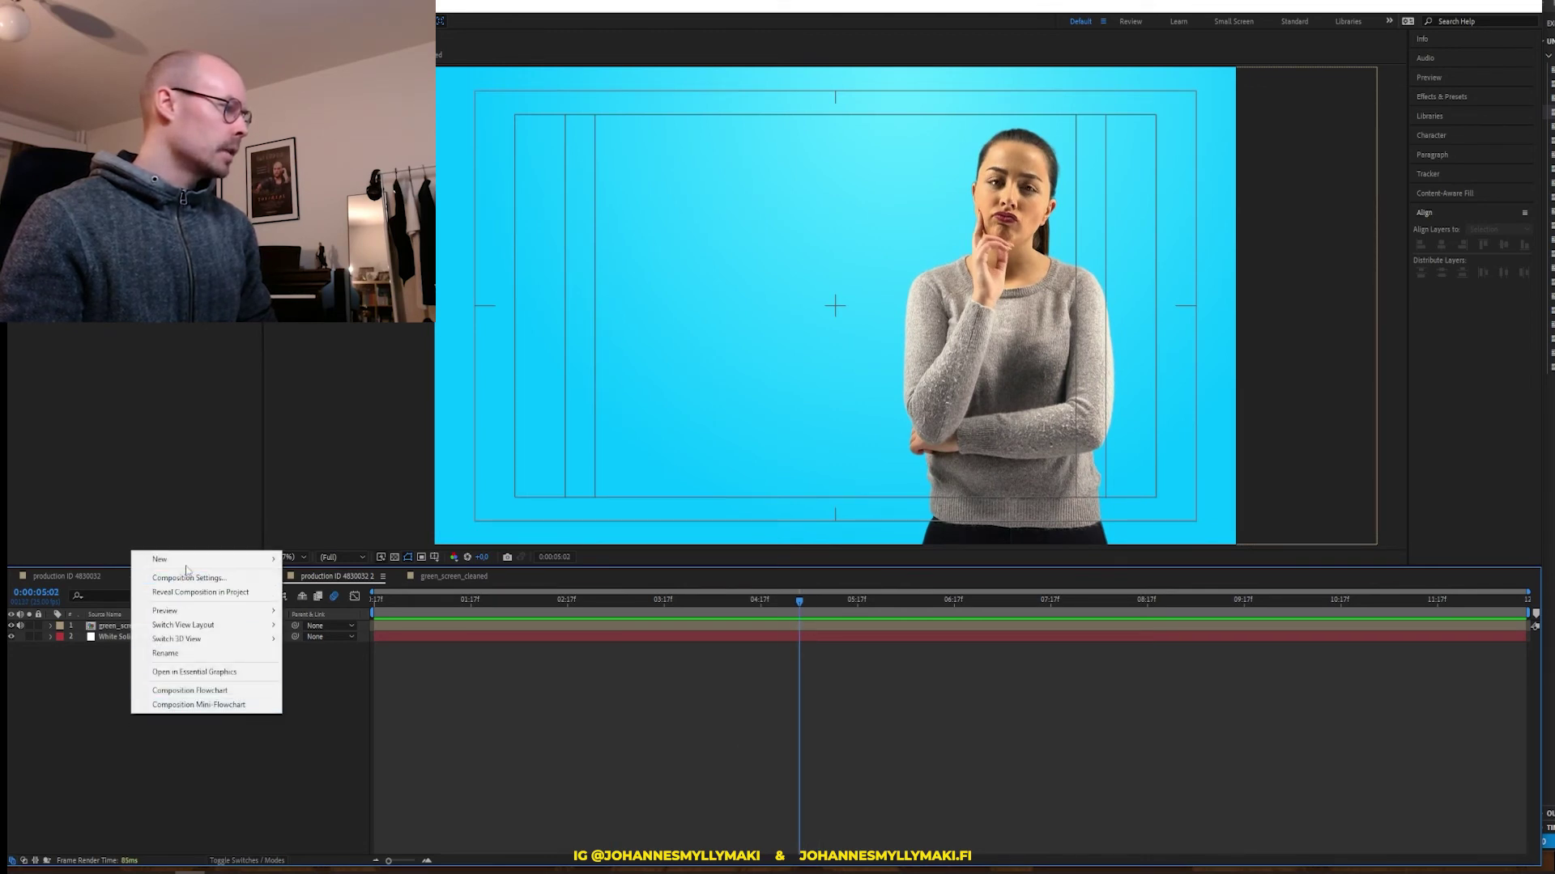
mouse_move(191, 559)
left_click(316, 580)
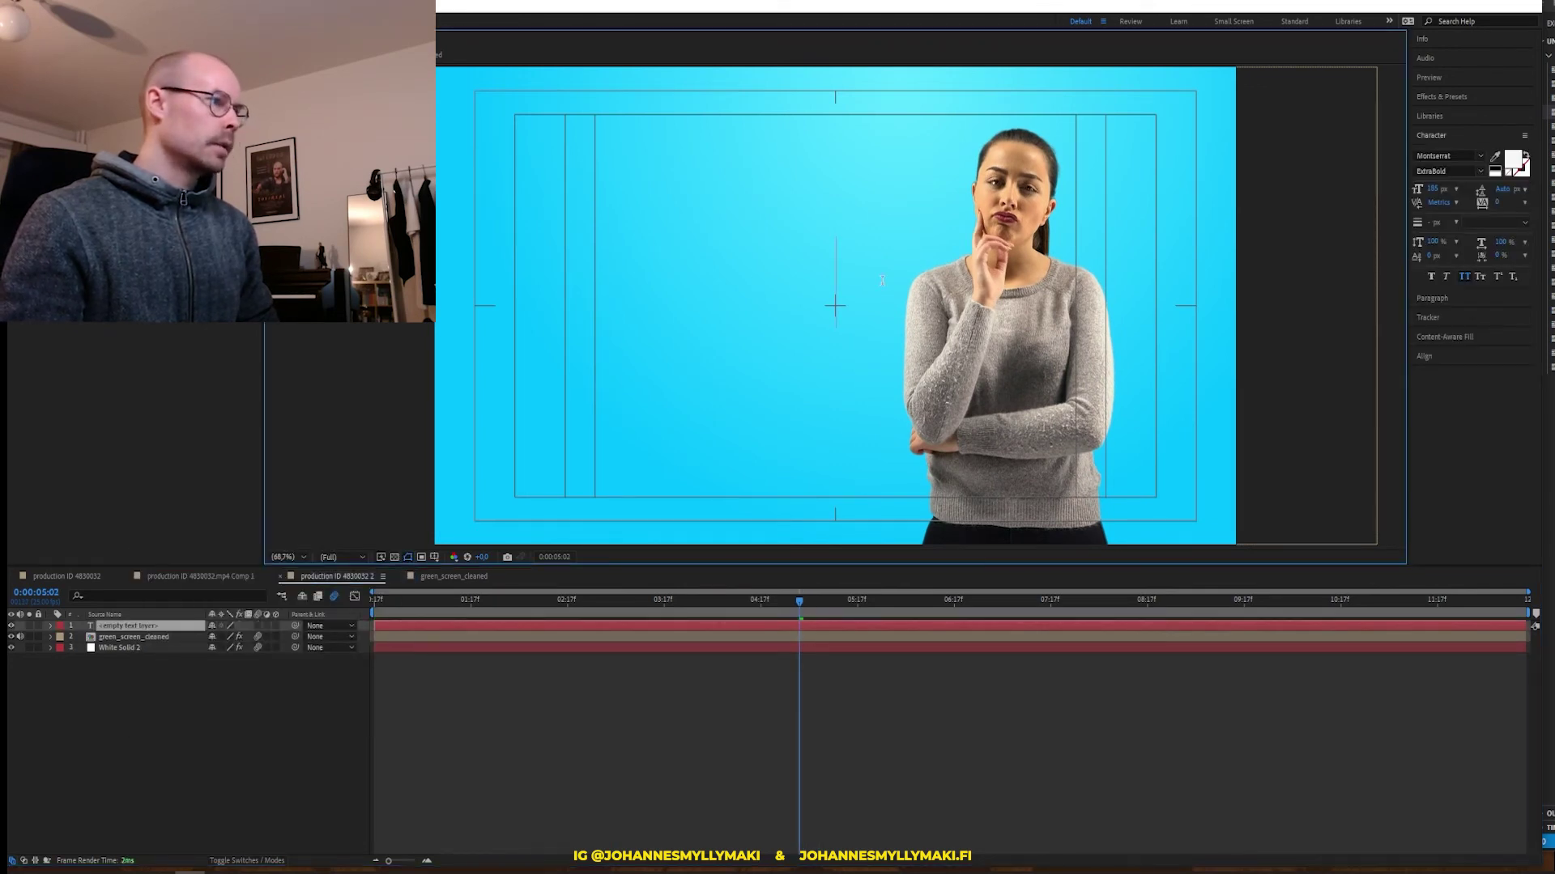
type("TÄMÄ")
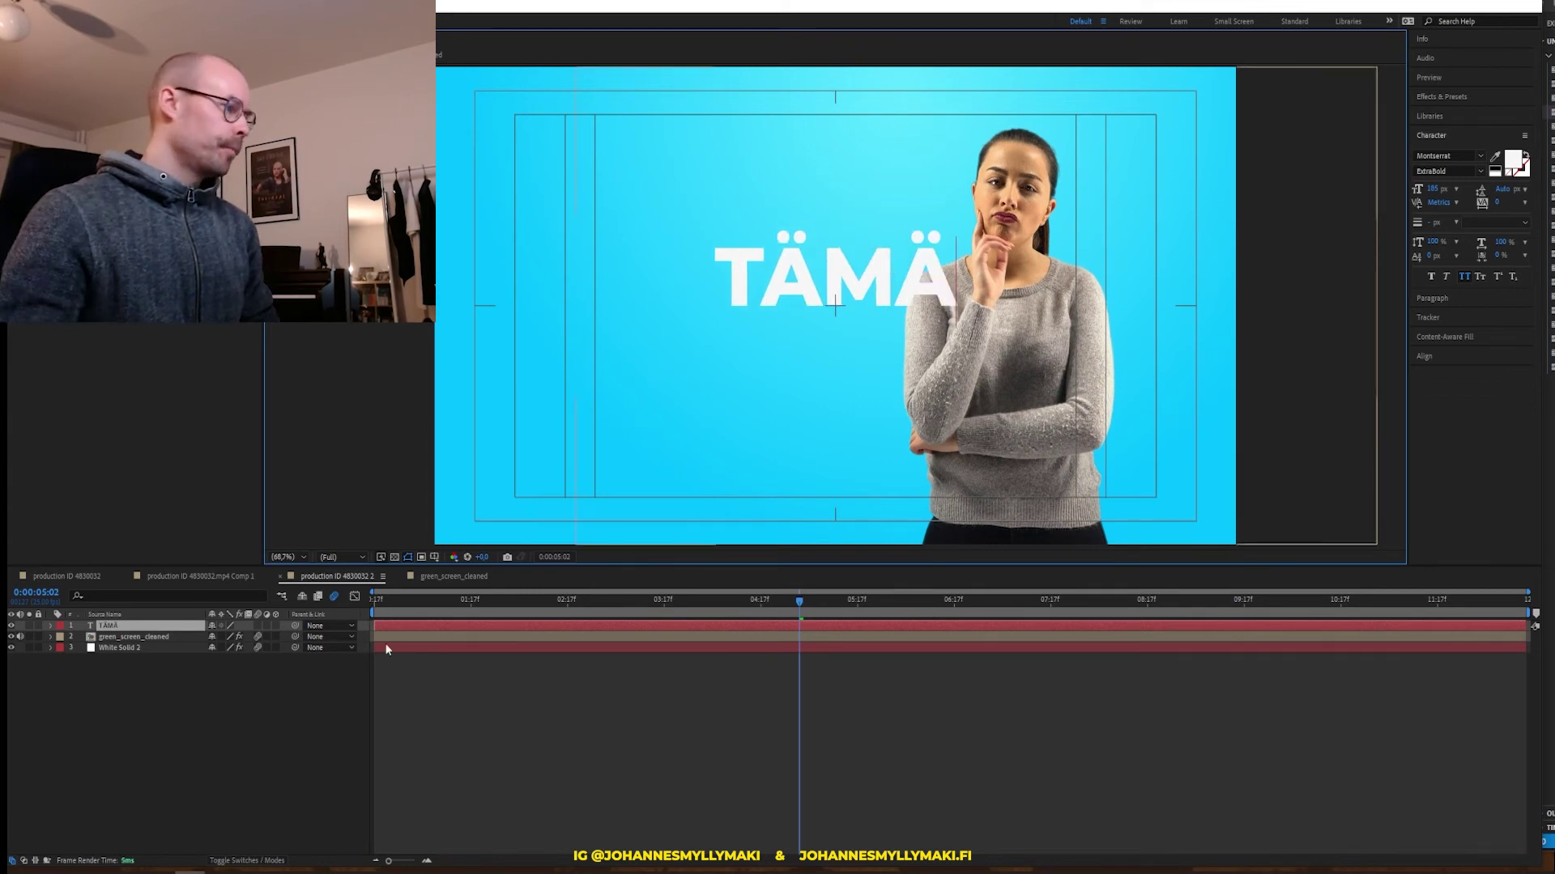
left_click(657, 626)
Move TÄMÄ to the left so it sits beside the woman
left_click(375, 626)
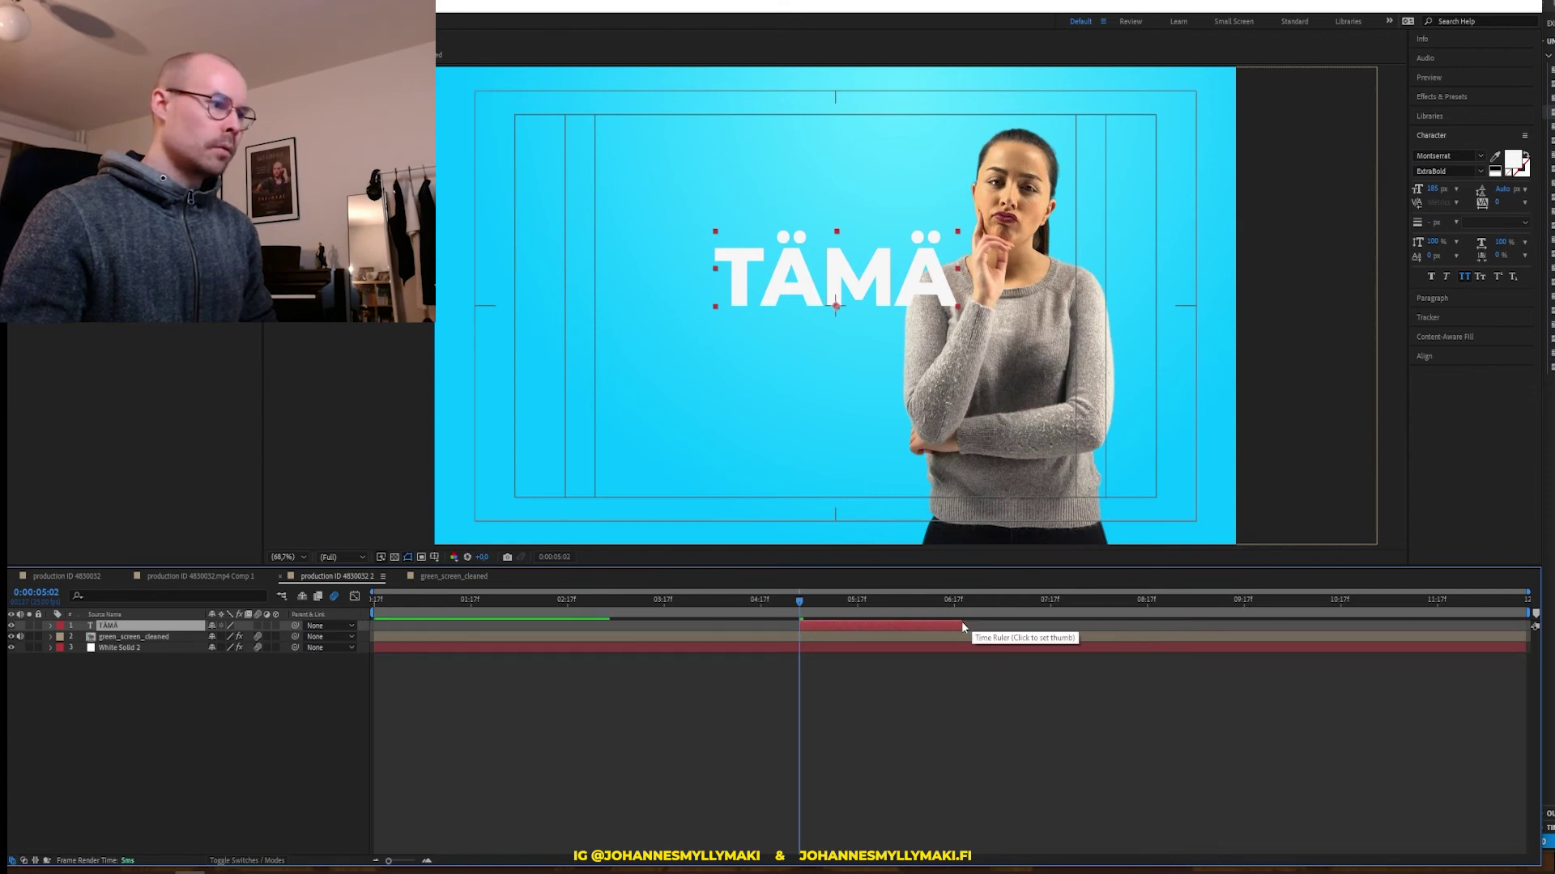
left_click(906, 717)
left_click_drag(871, 599, 869, 600)
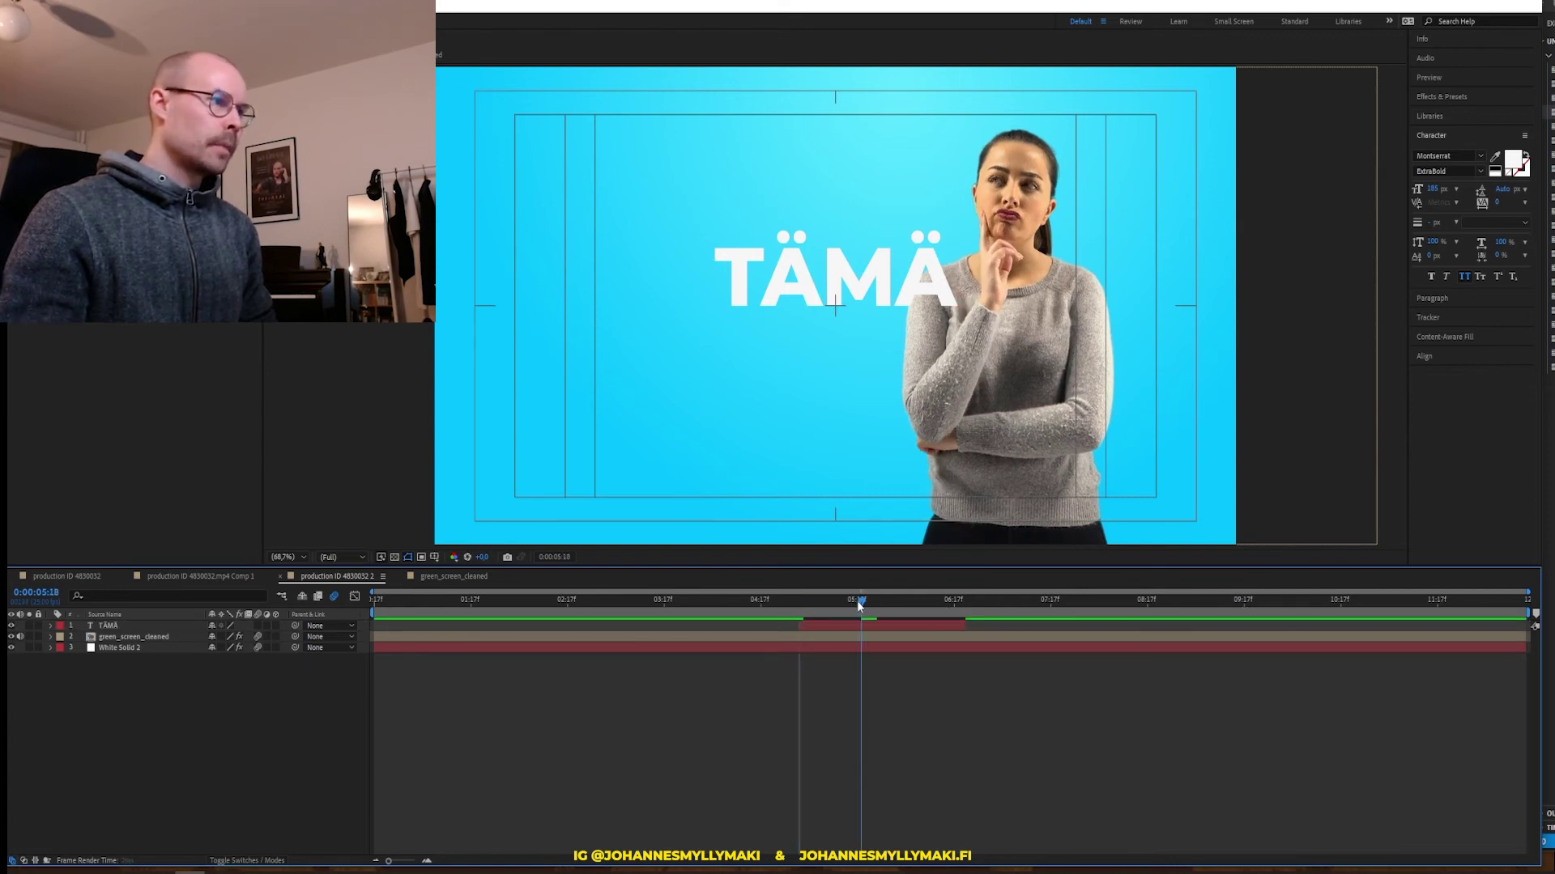
left_click(881, 626)
left_click_drag(857, 258, 680, 309)
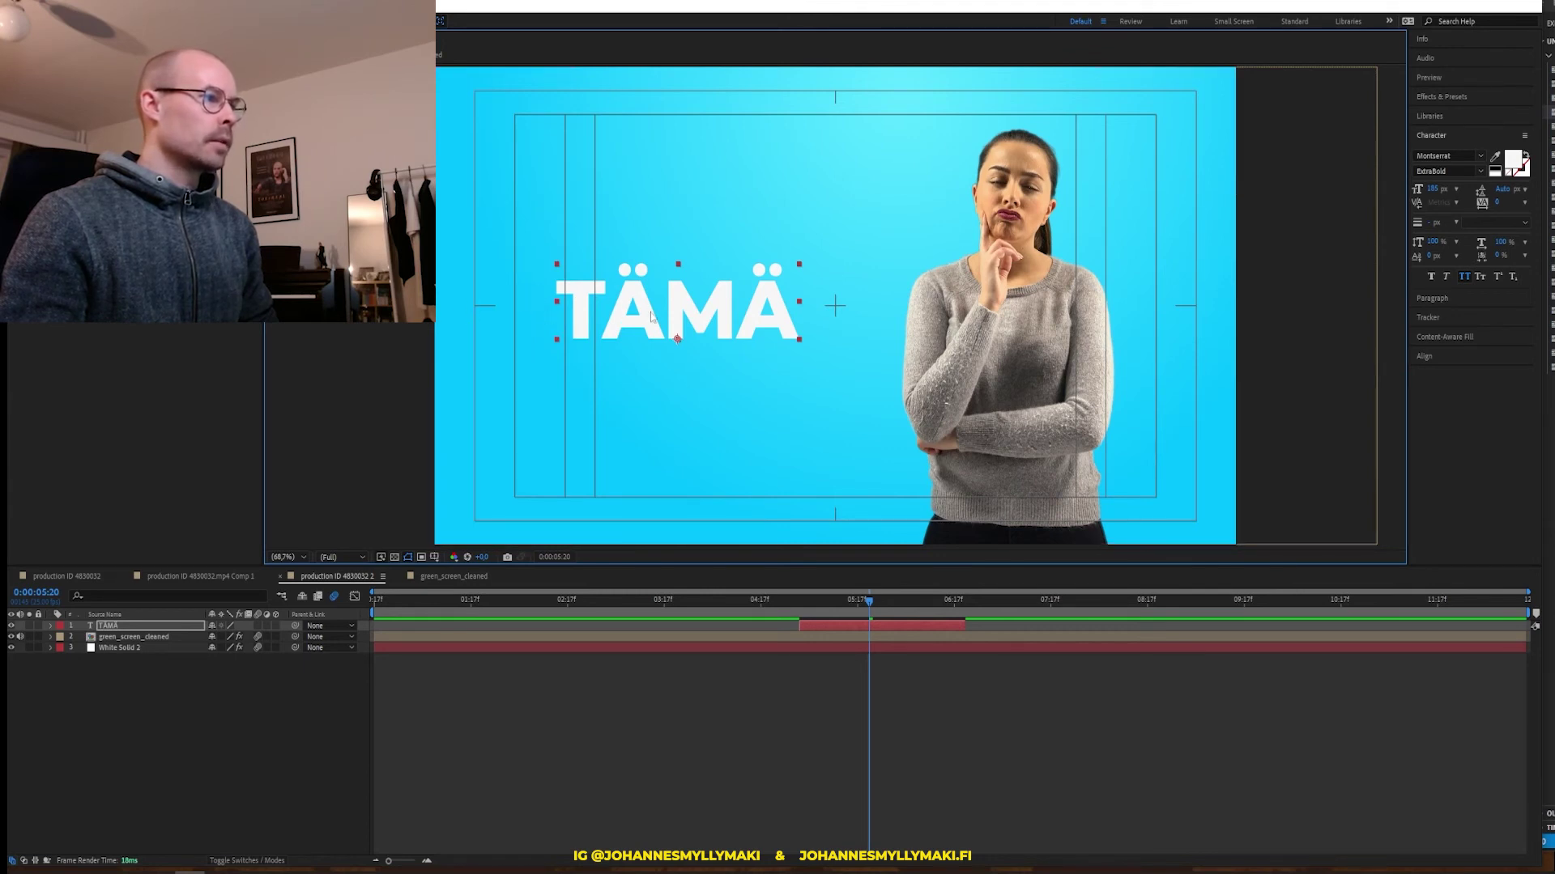
left_click_drag(676, 310, 680, 311)
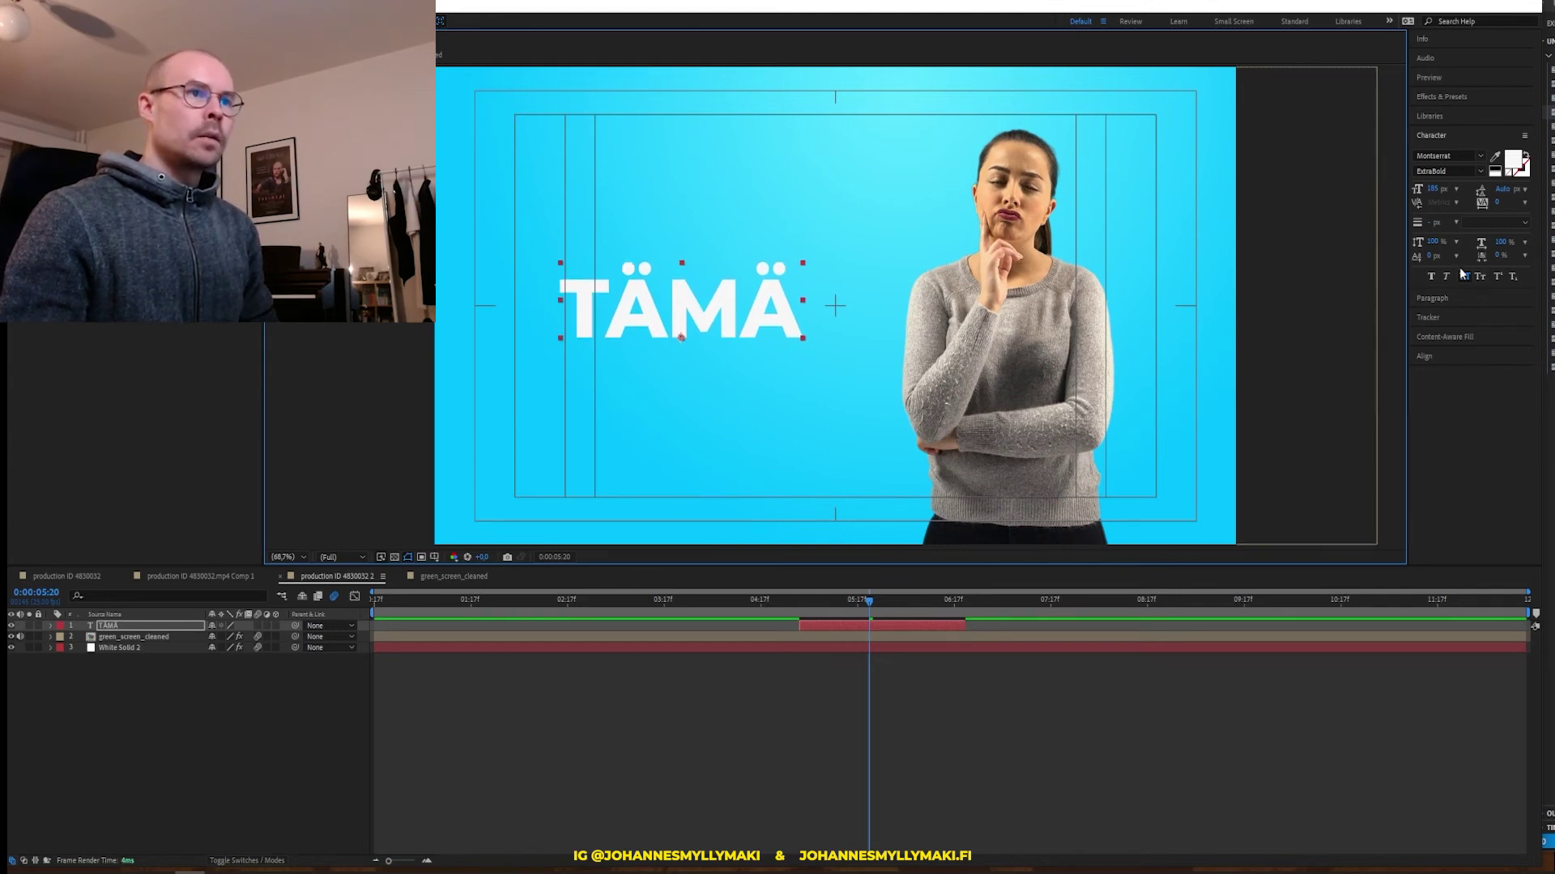
Compare placement with the original production ID 4830032 comp, preview, and nudge TÄMÄ slightly down
left_click(98, 578)
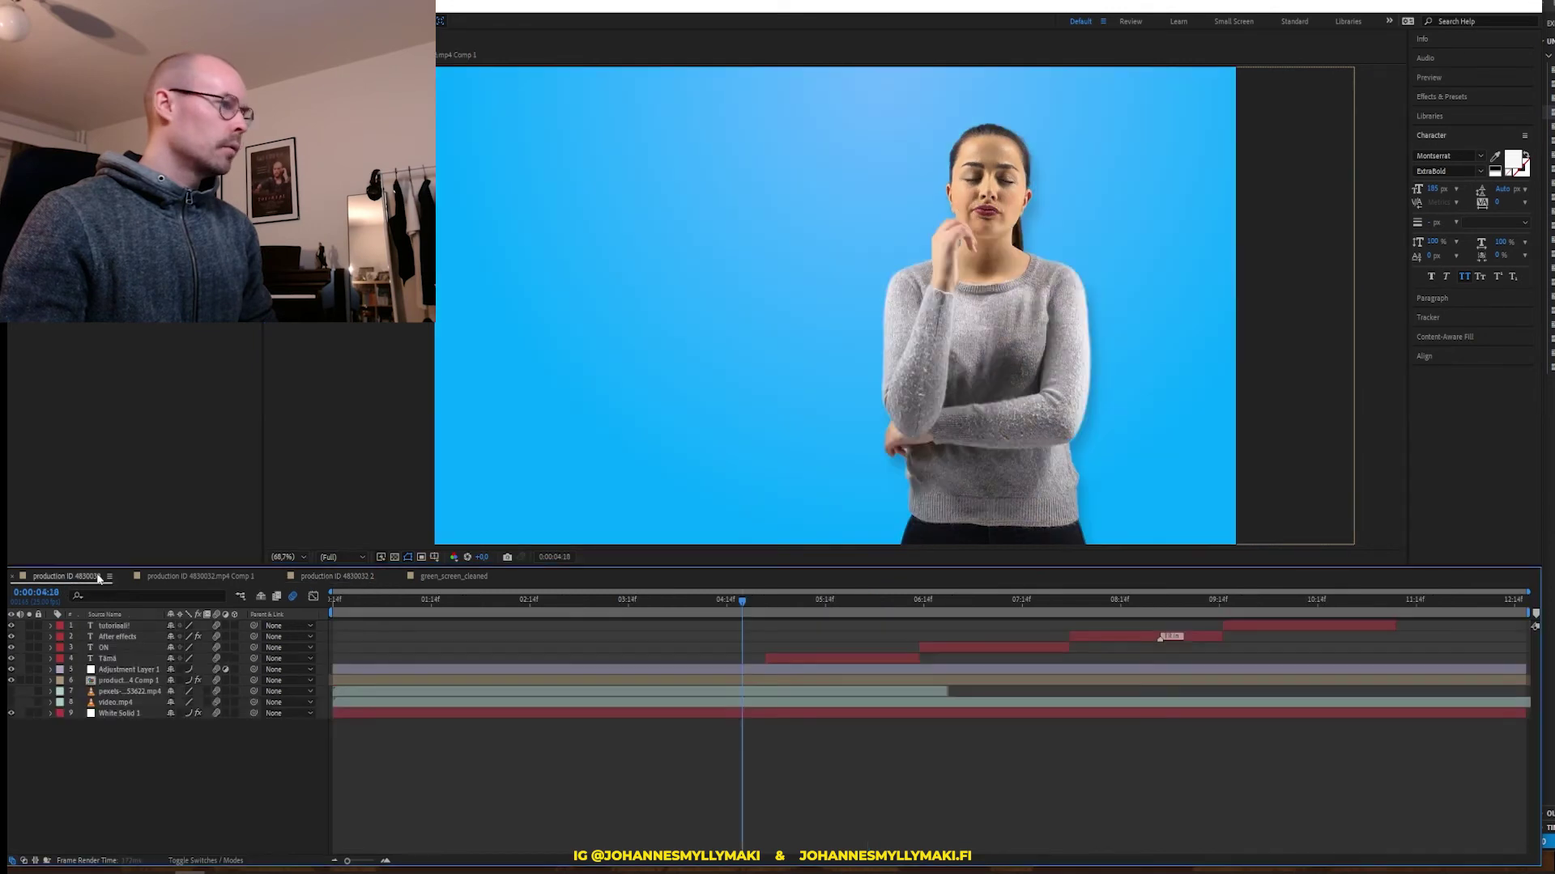
mouse_move(775, 605)
left_mouse_down()
mouse_move(847, 613)
mouse_move(783, 606)
left_mouse_up()
left_click(337, 577)
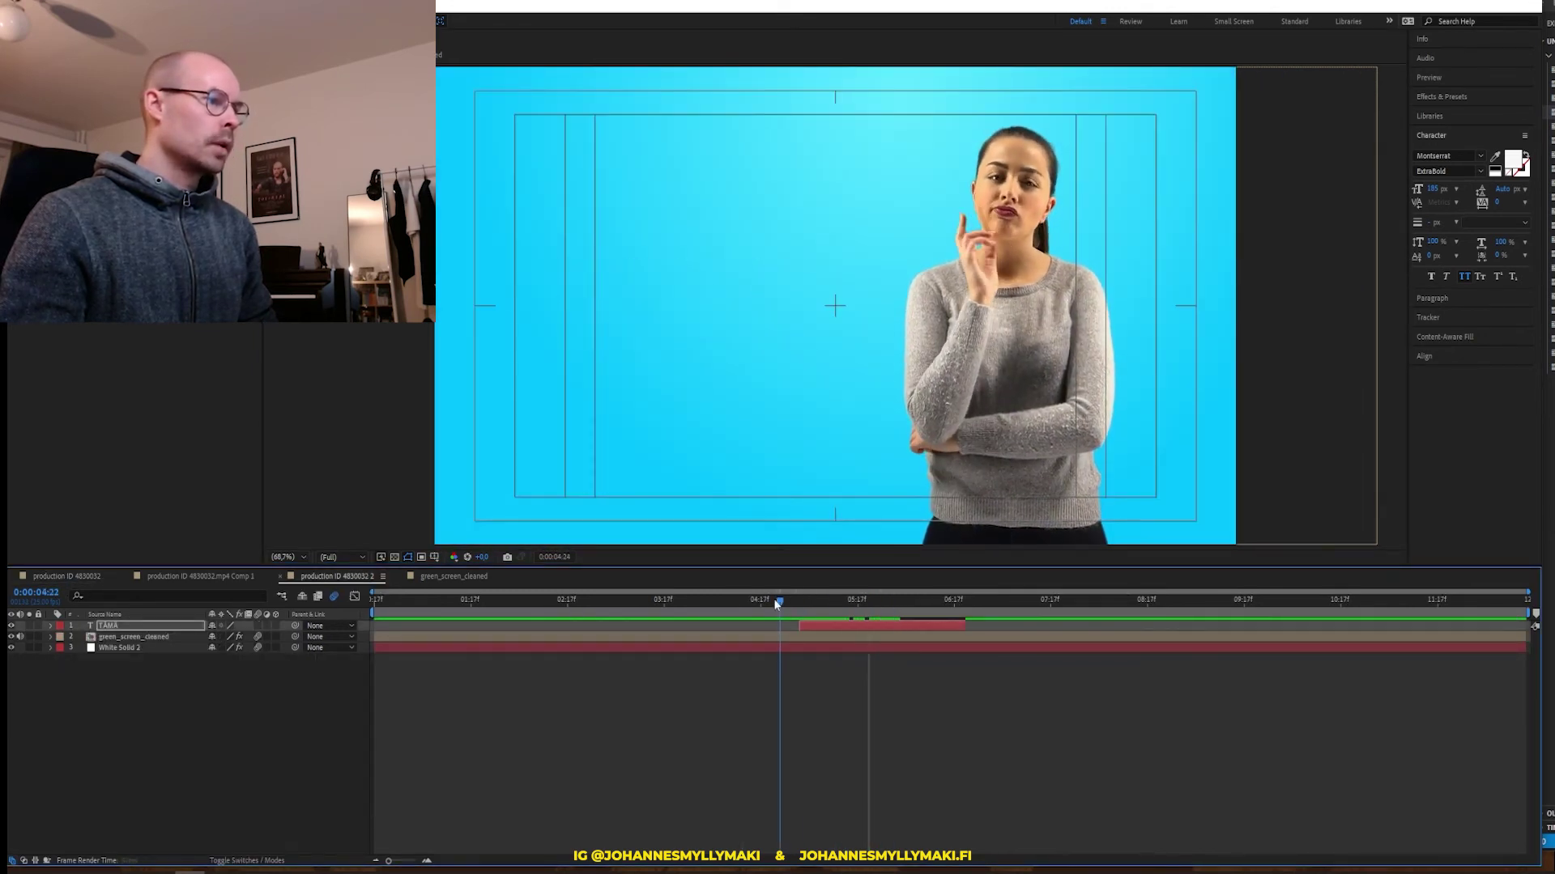
key("space")
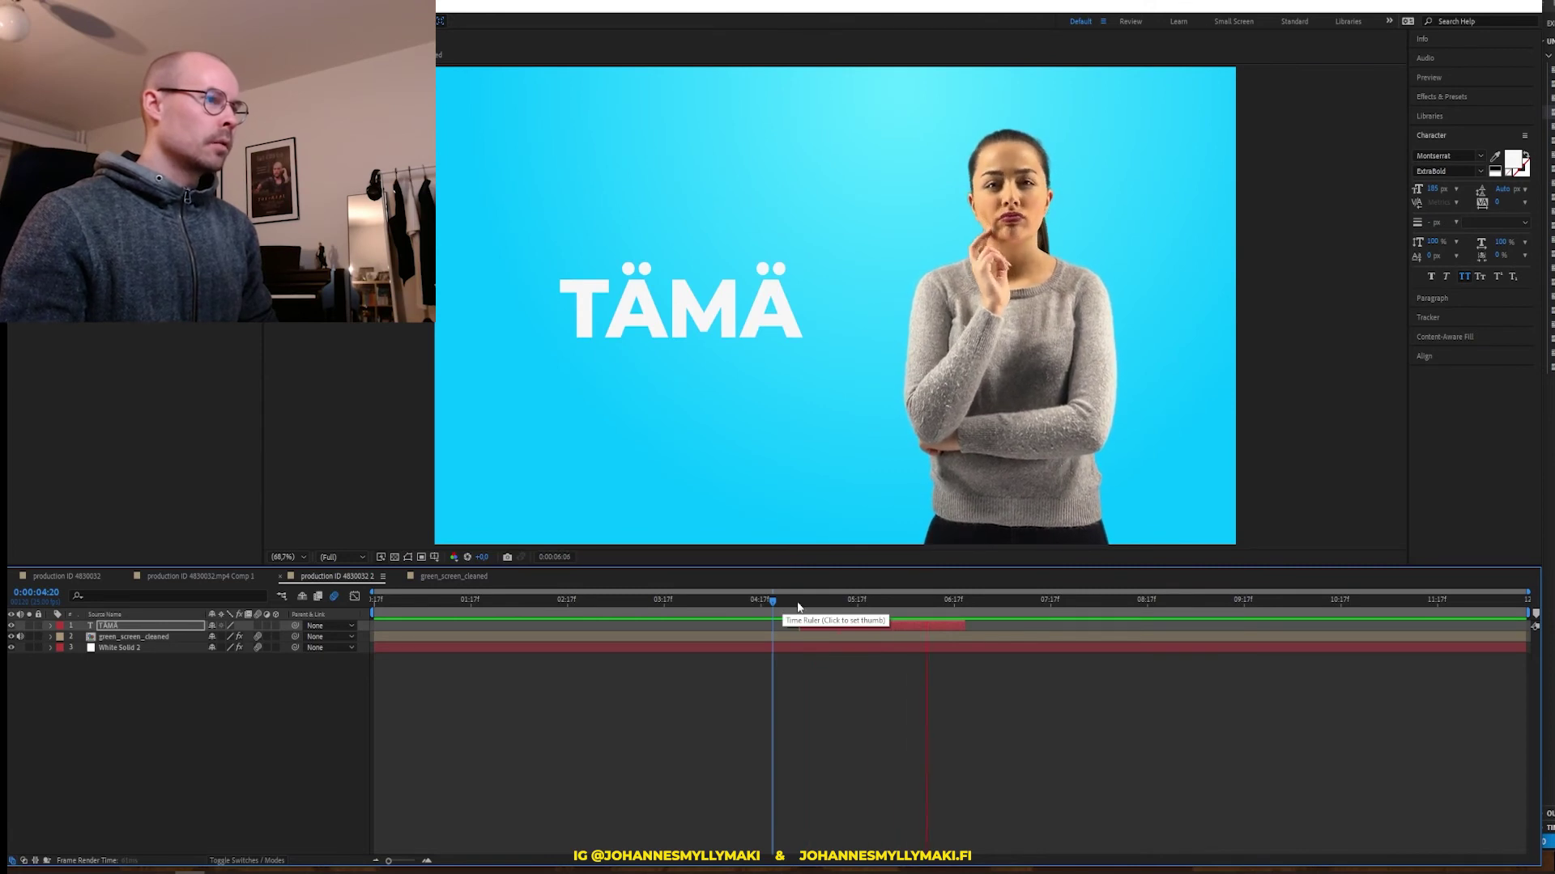
left_click(961, 600)
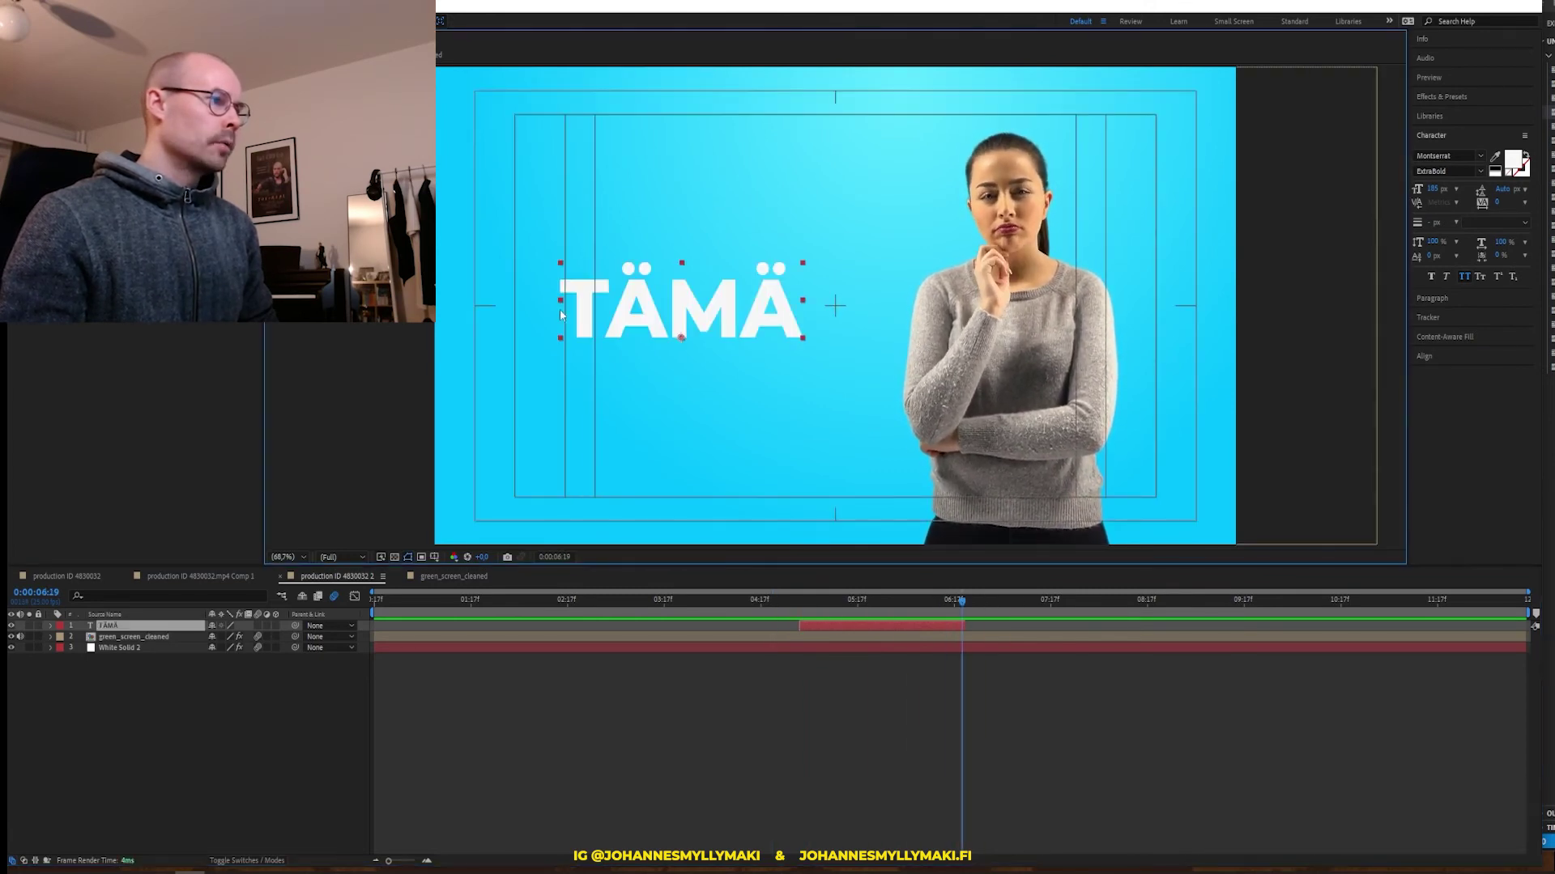
left_click_drag(635, 324, 637, 330)
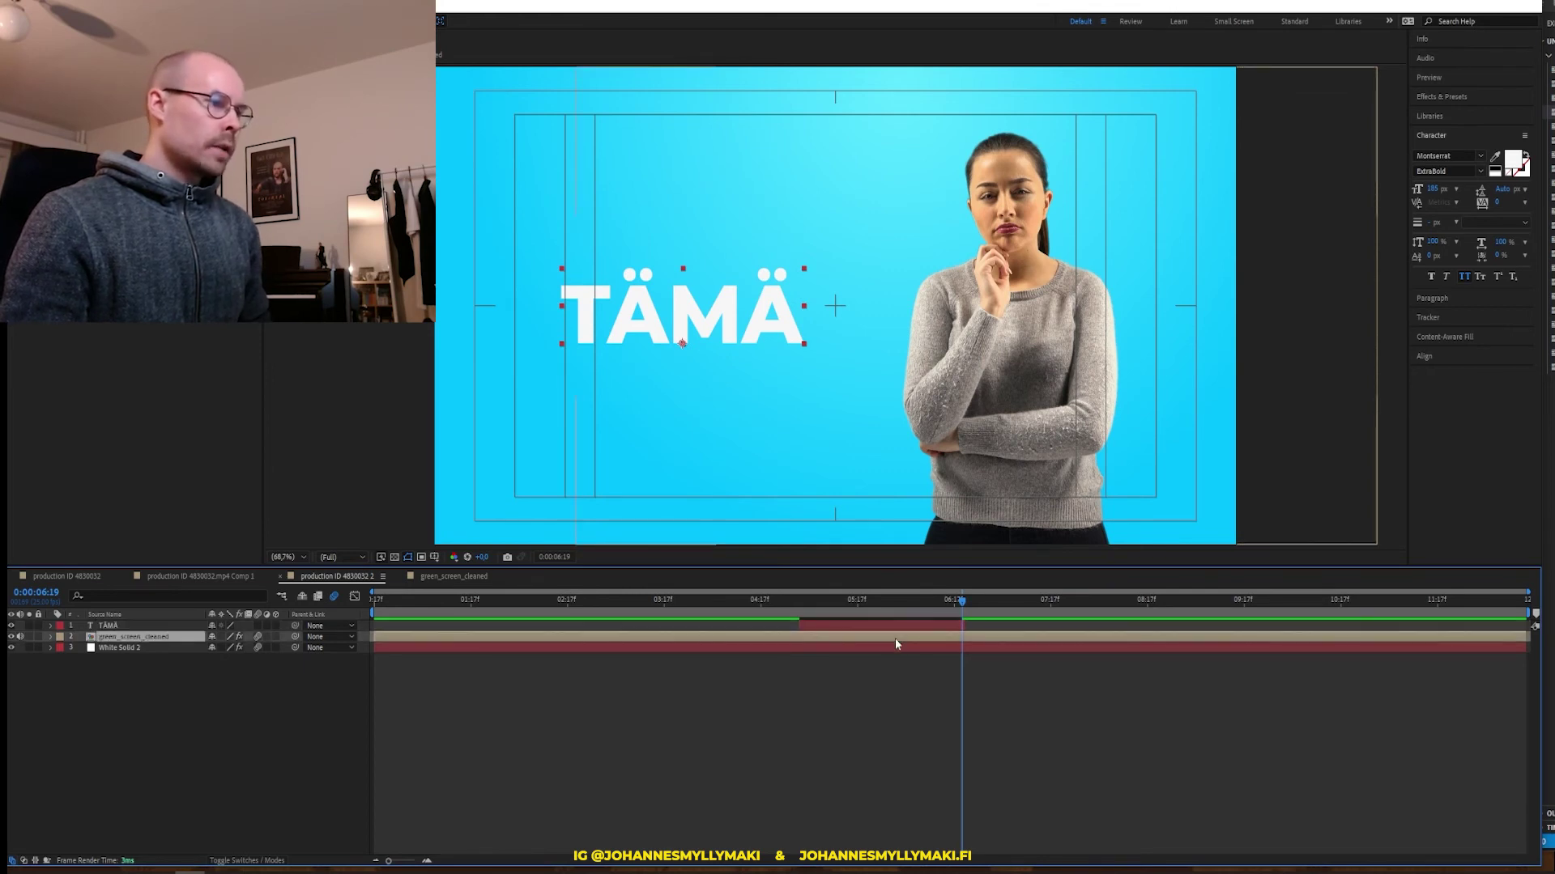
Duplicate TÄMÄ, start the copy right after it, and retype the copy as ON
key("ctrl+d")
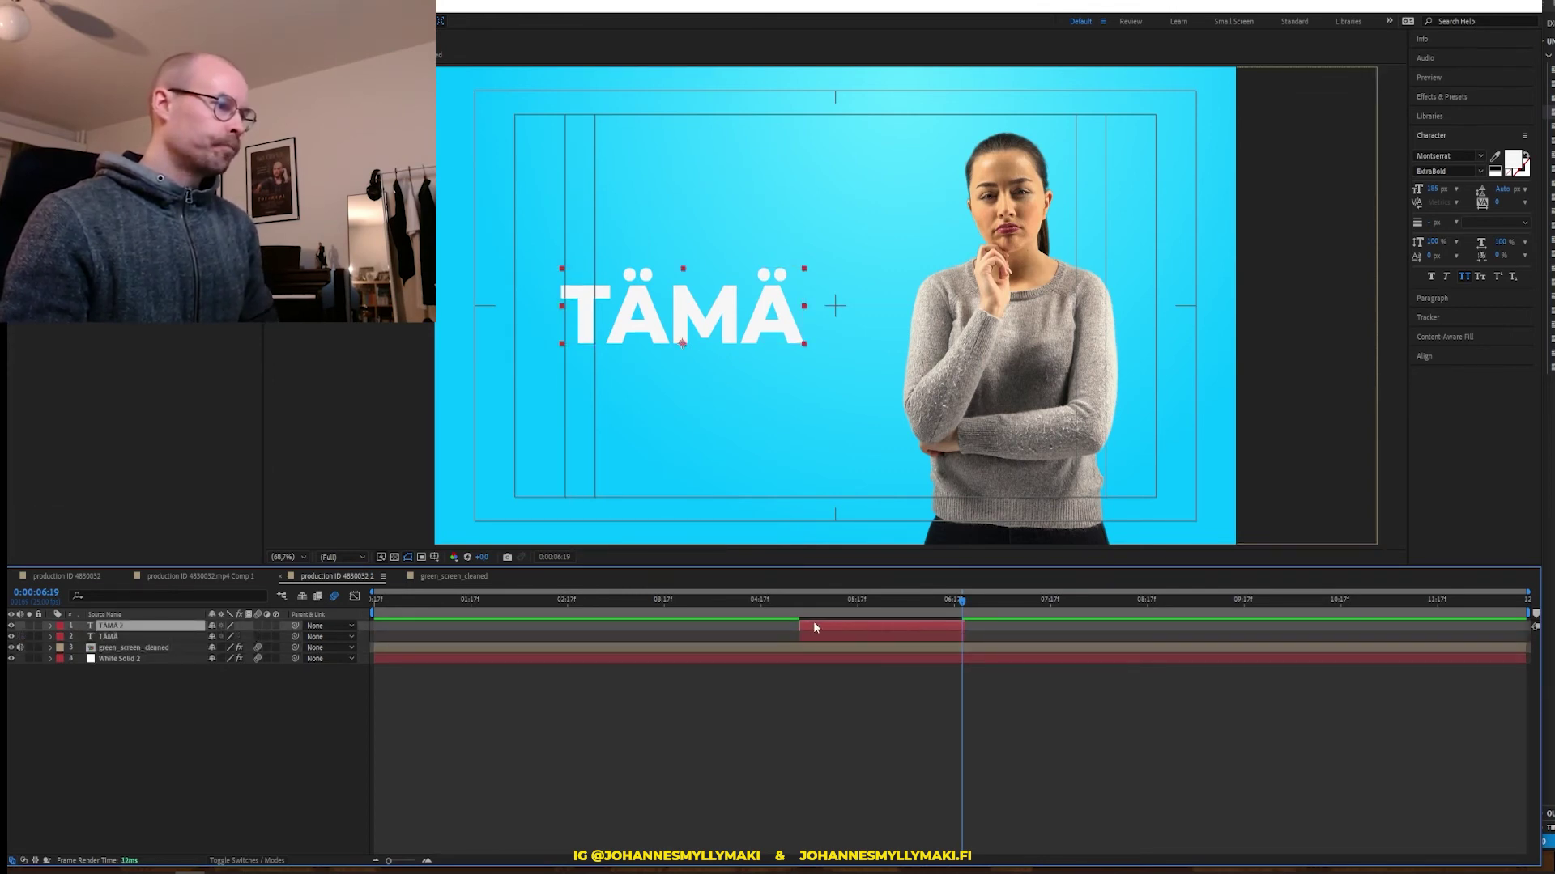
left_click_drag(813, 625, 972, 629)
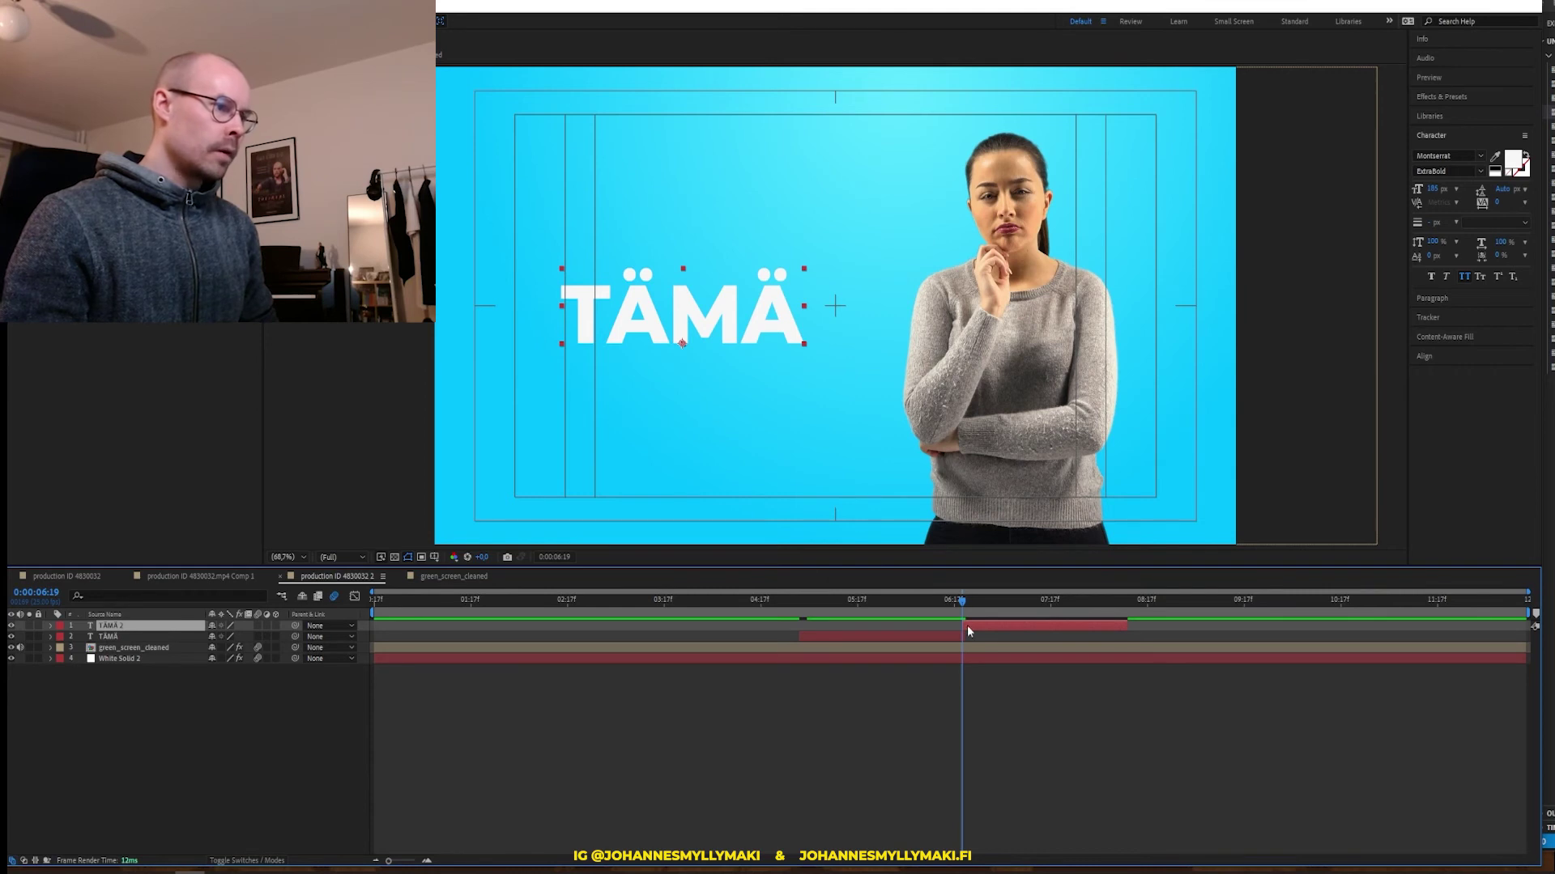
key("space")
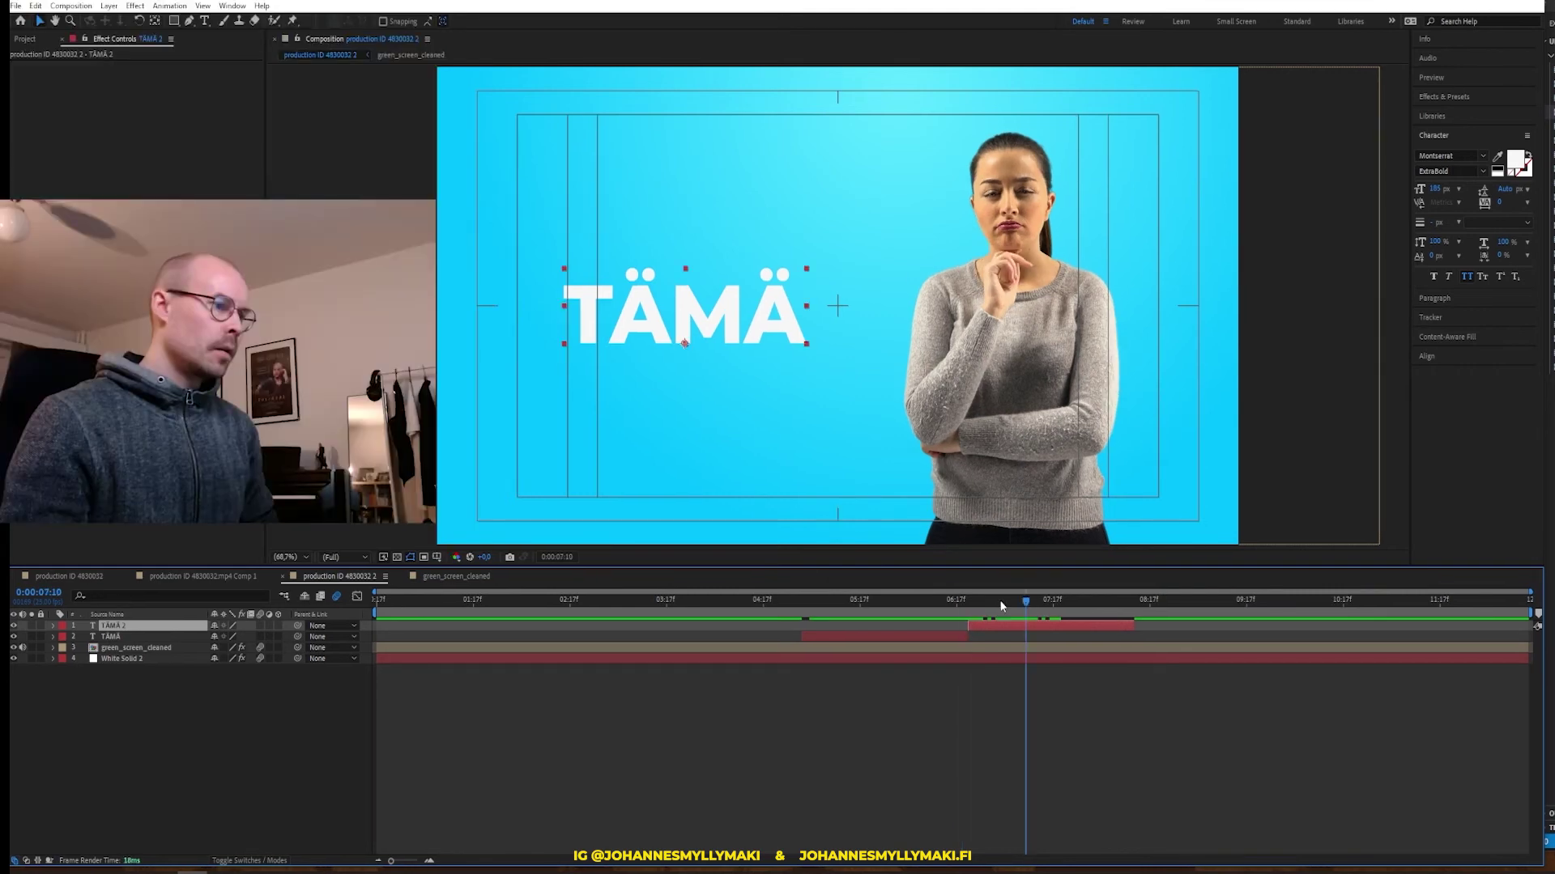
key("space")
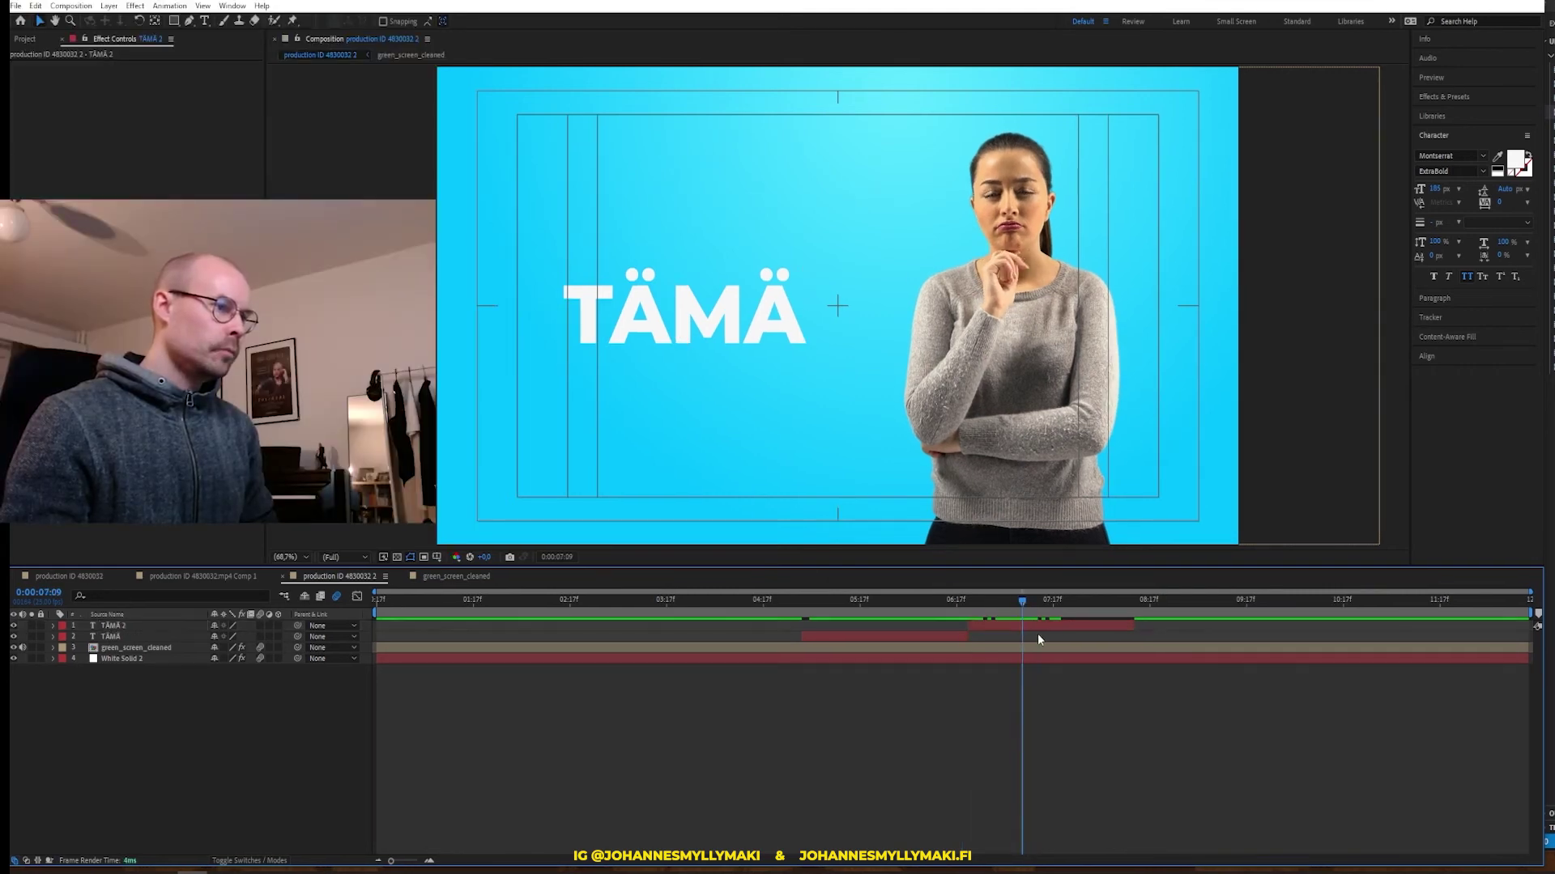
left_click(206, 22)
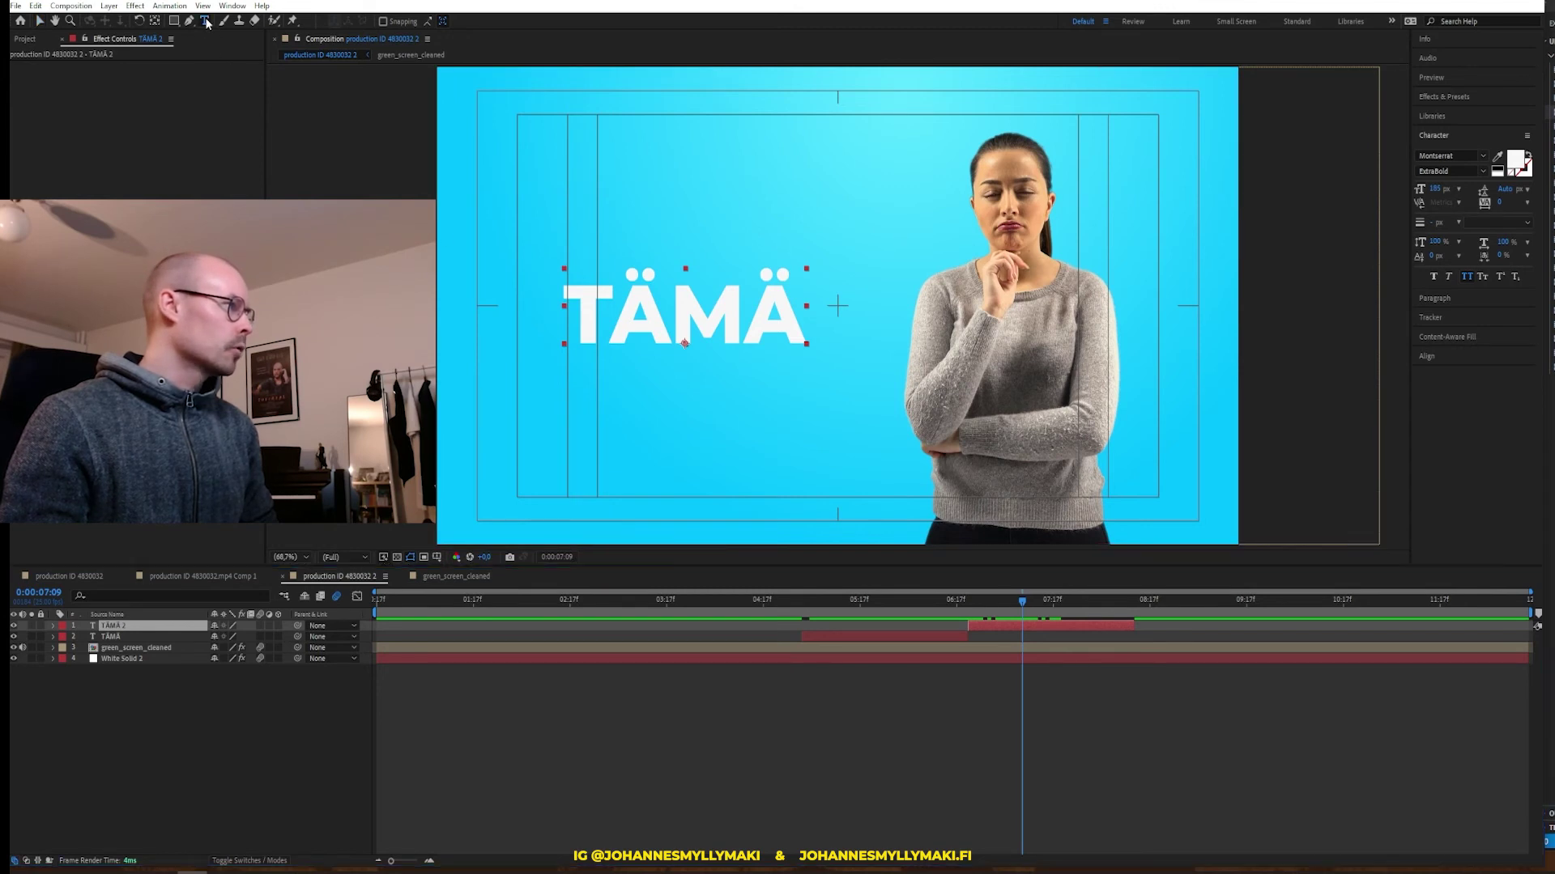
left_click_drag(564, 315, 747, 316)
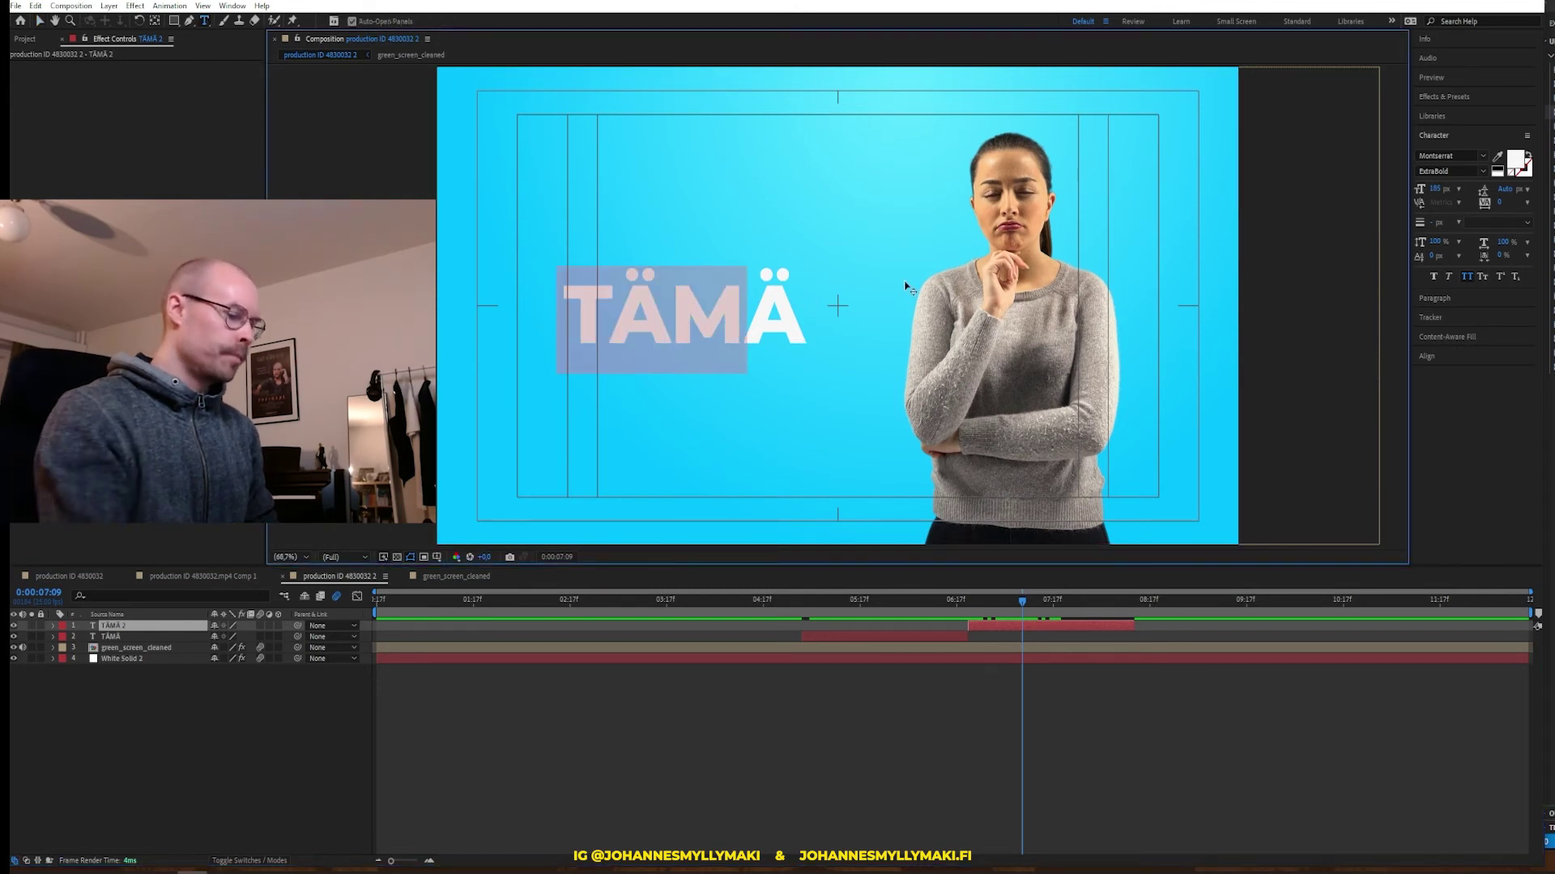
key("BackSpace")
key("Delete")
type("ON")
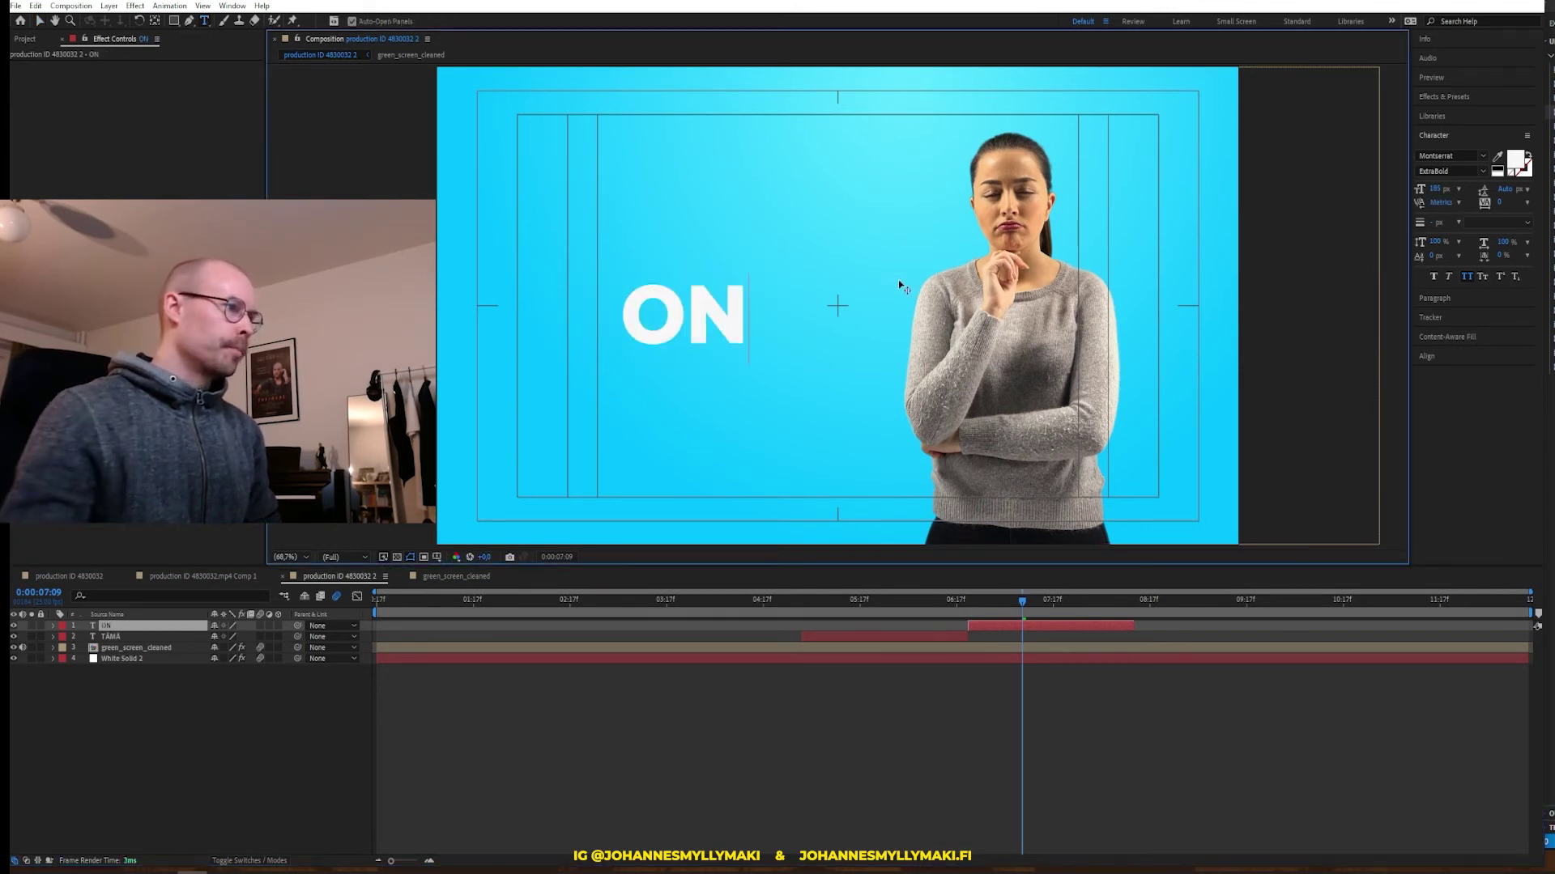
left_click(966, 736)
Duplicate ON starting at 8:12 and select the copy's letters for replacement
left_click_drag(810, 599, 768, 599)
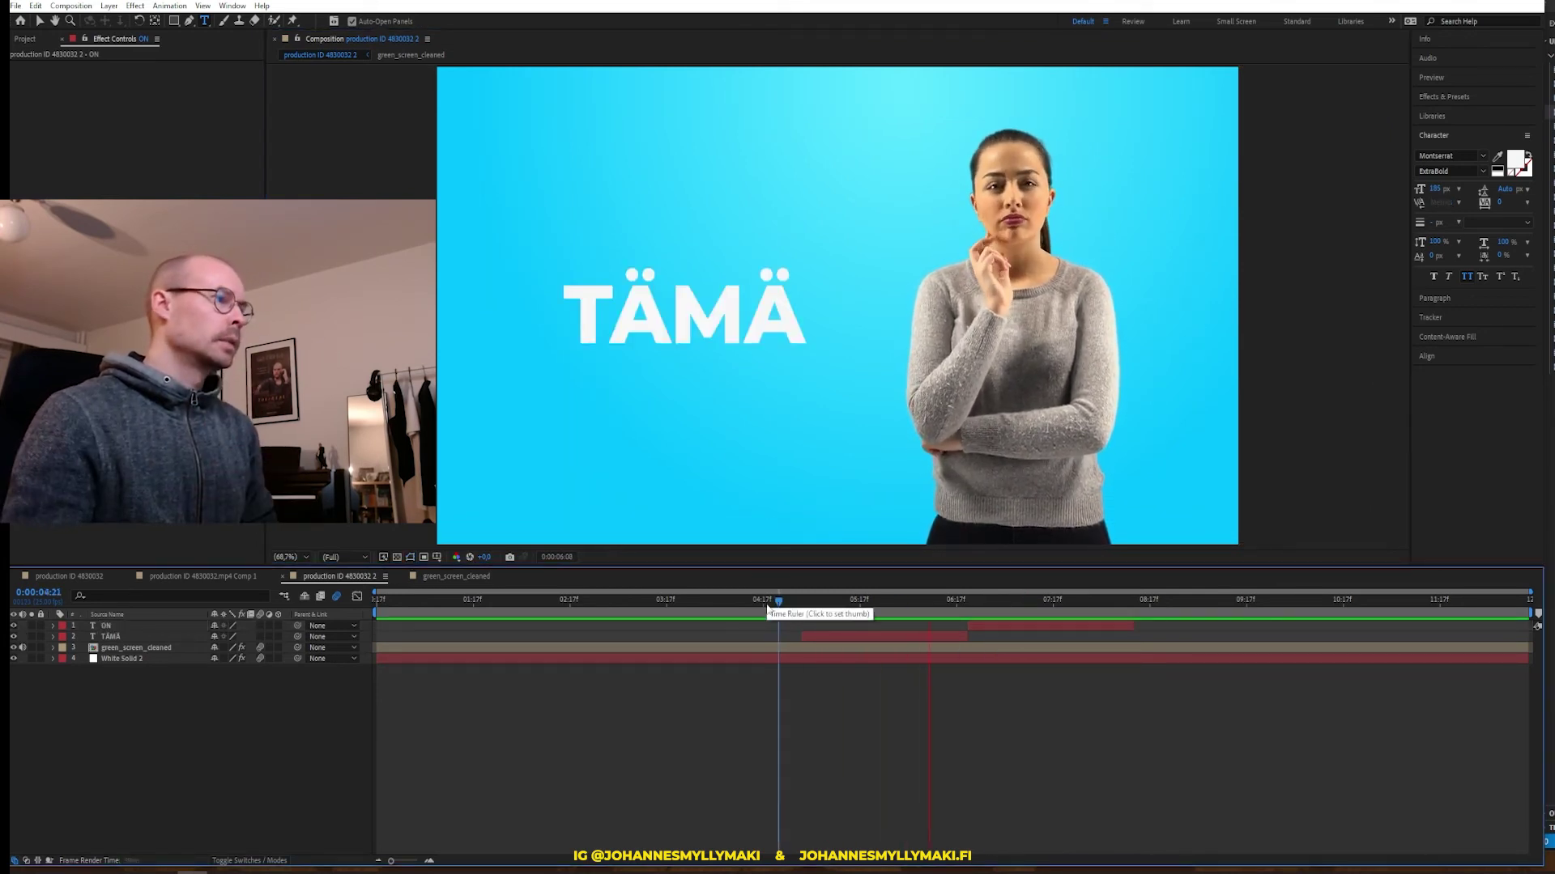
left_click(1130, 600)
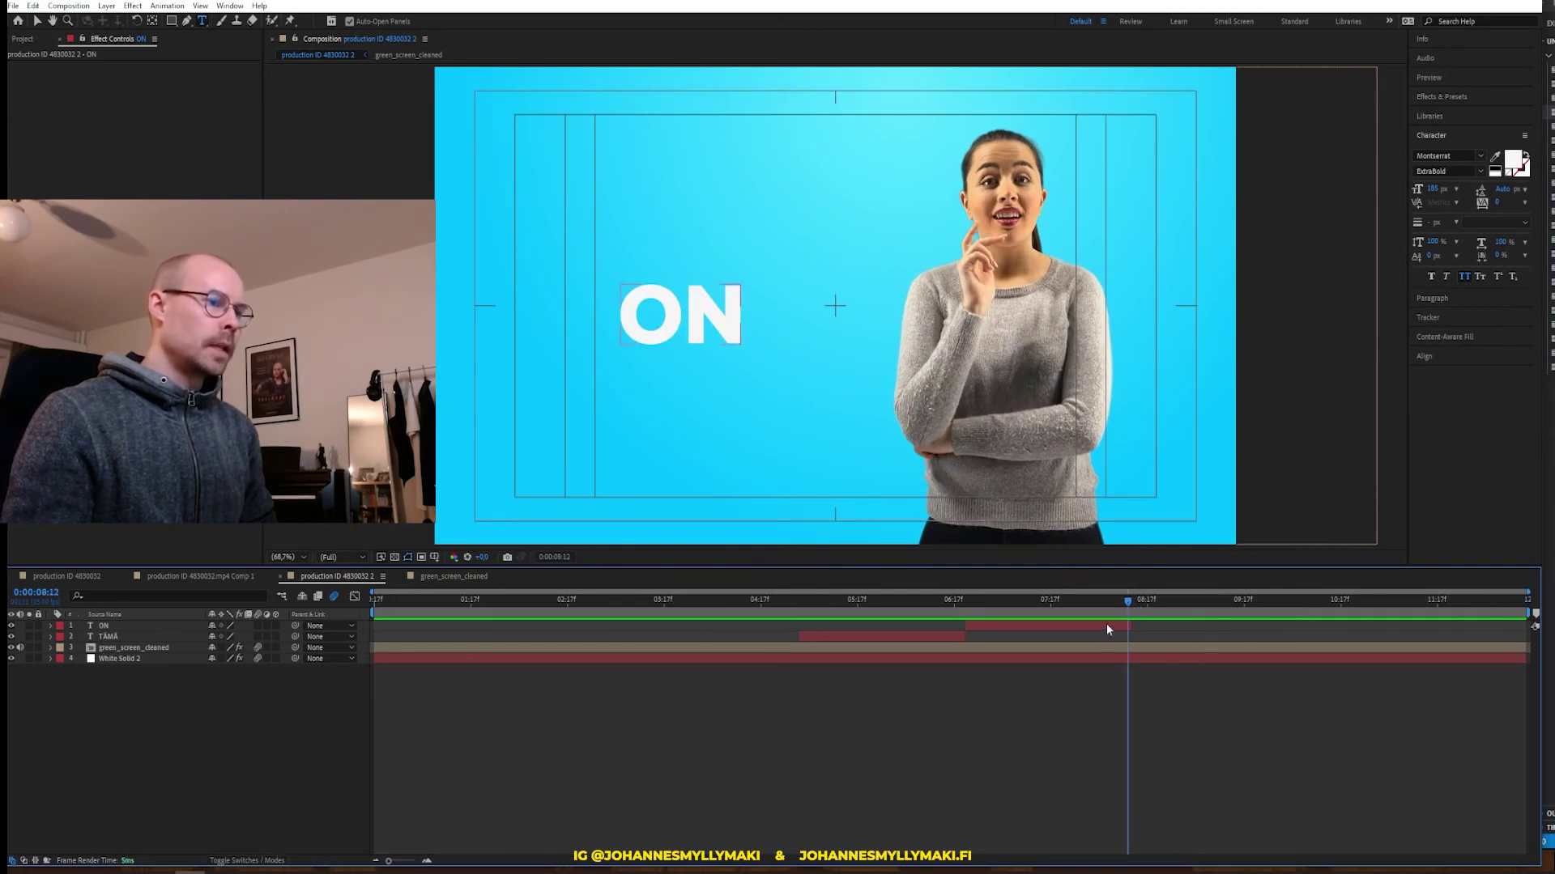
left_click(1107, 627)
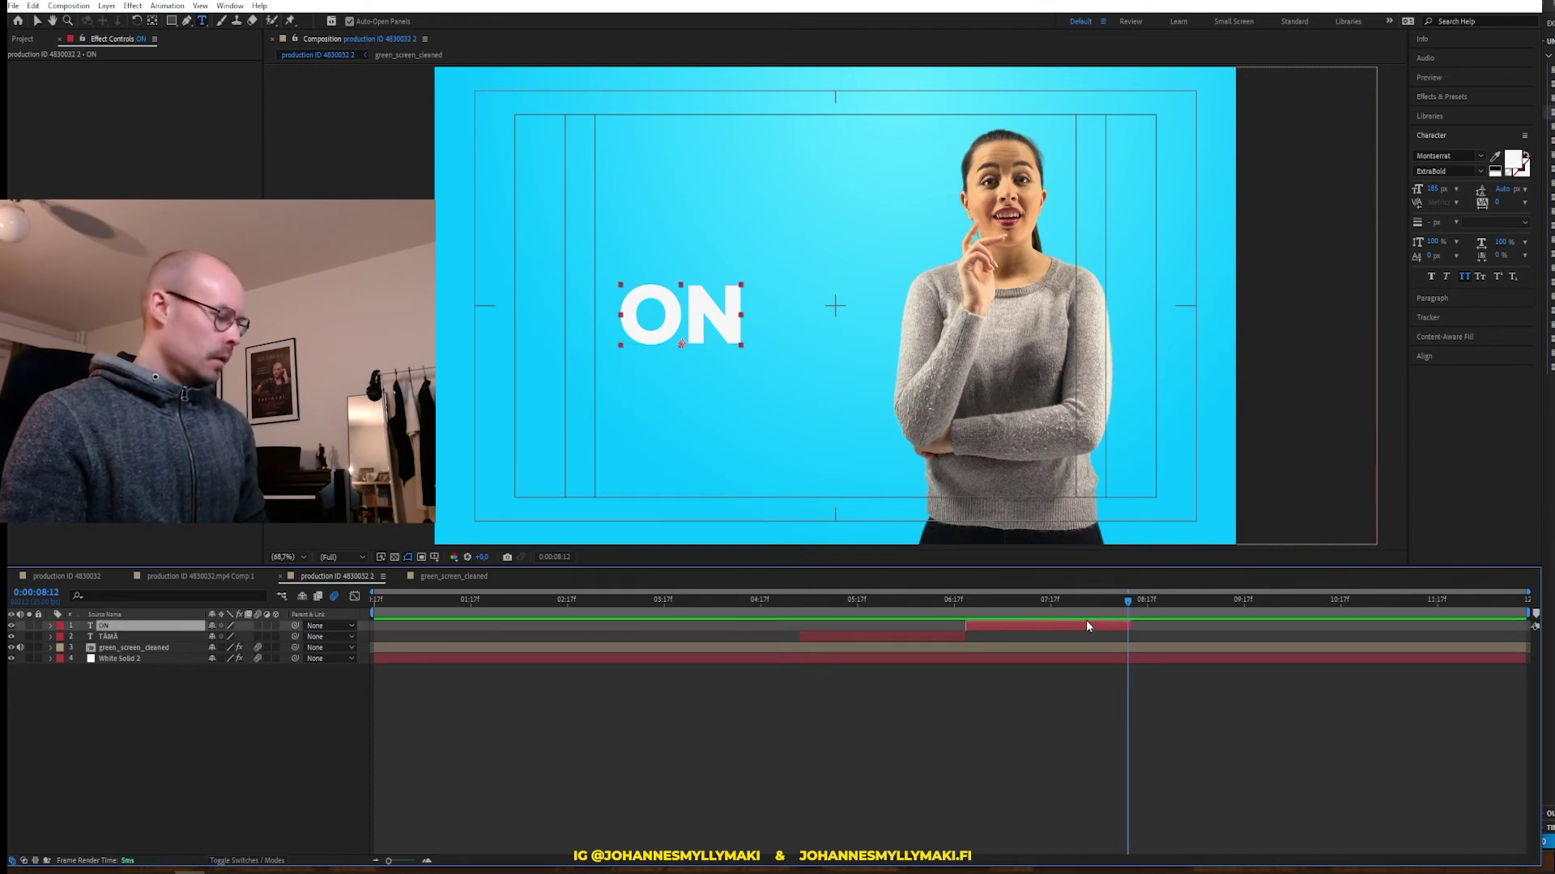
key("ctrl+d")
key("bracketleft")
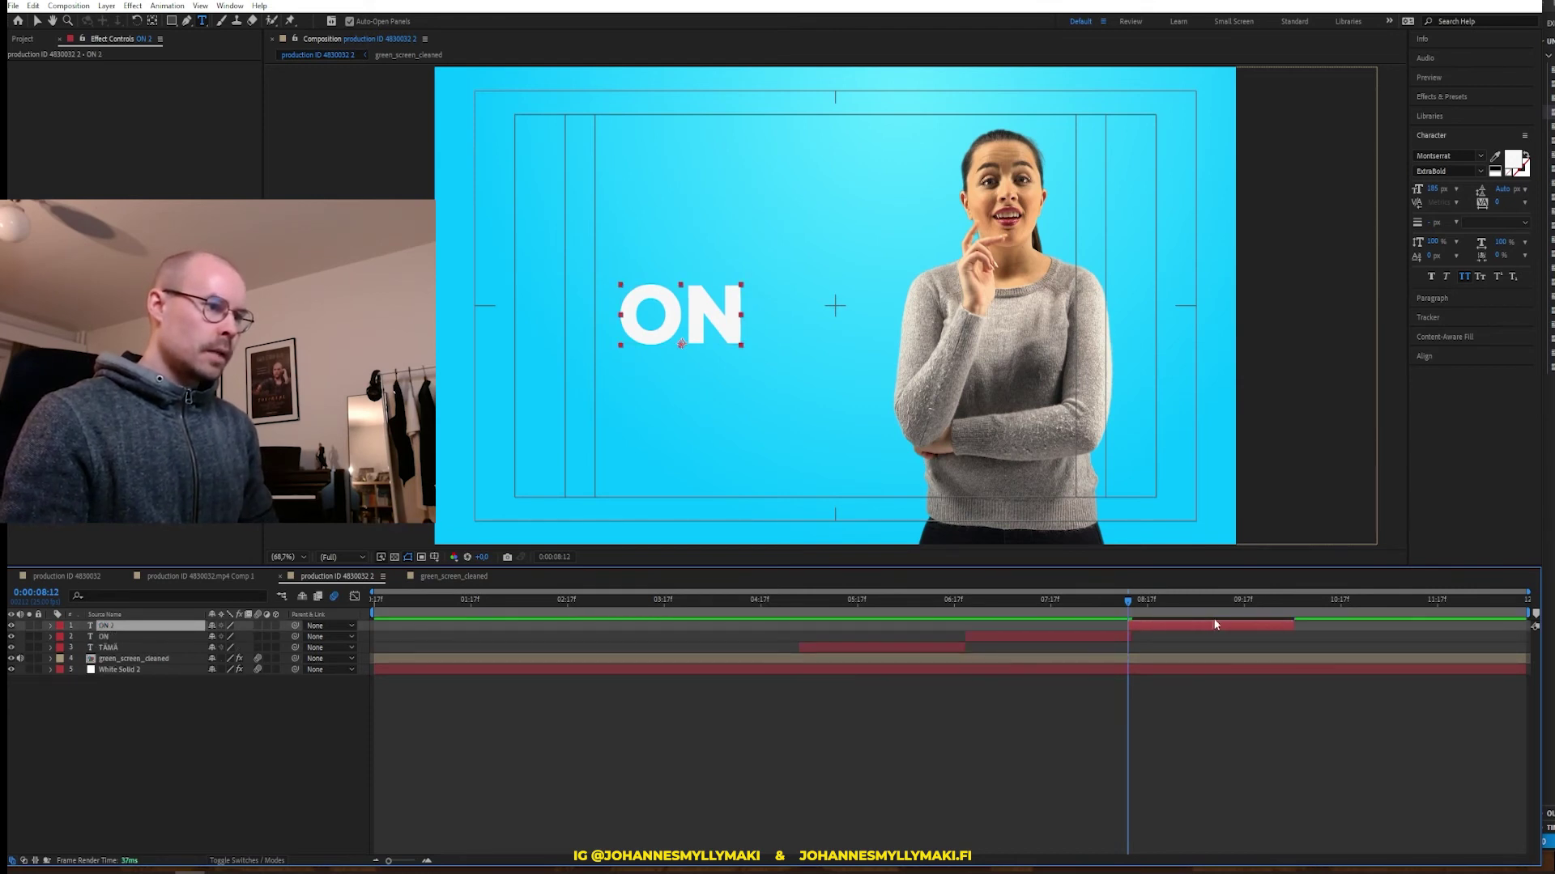
left_click(680, 316)
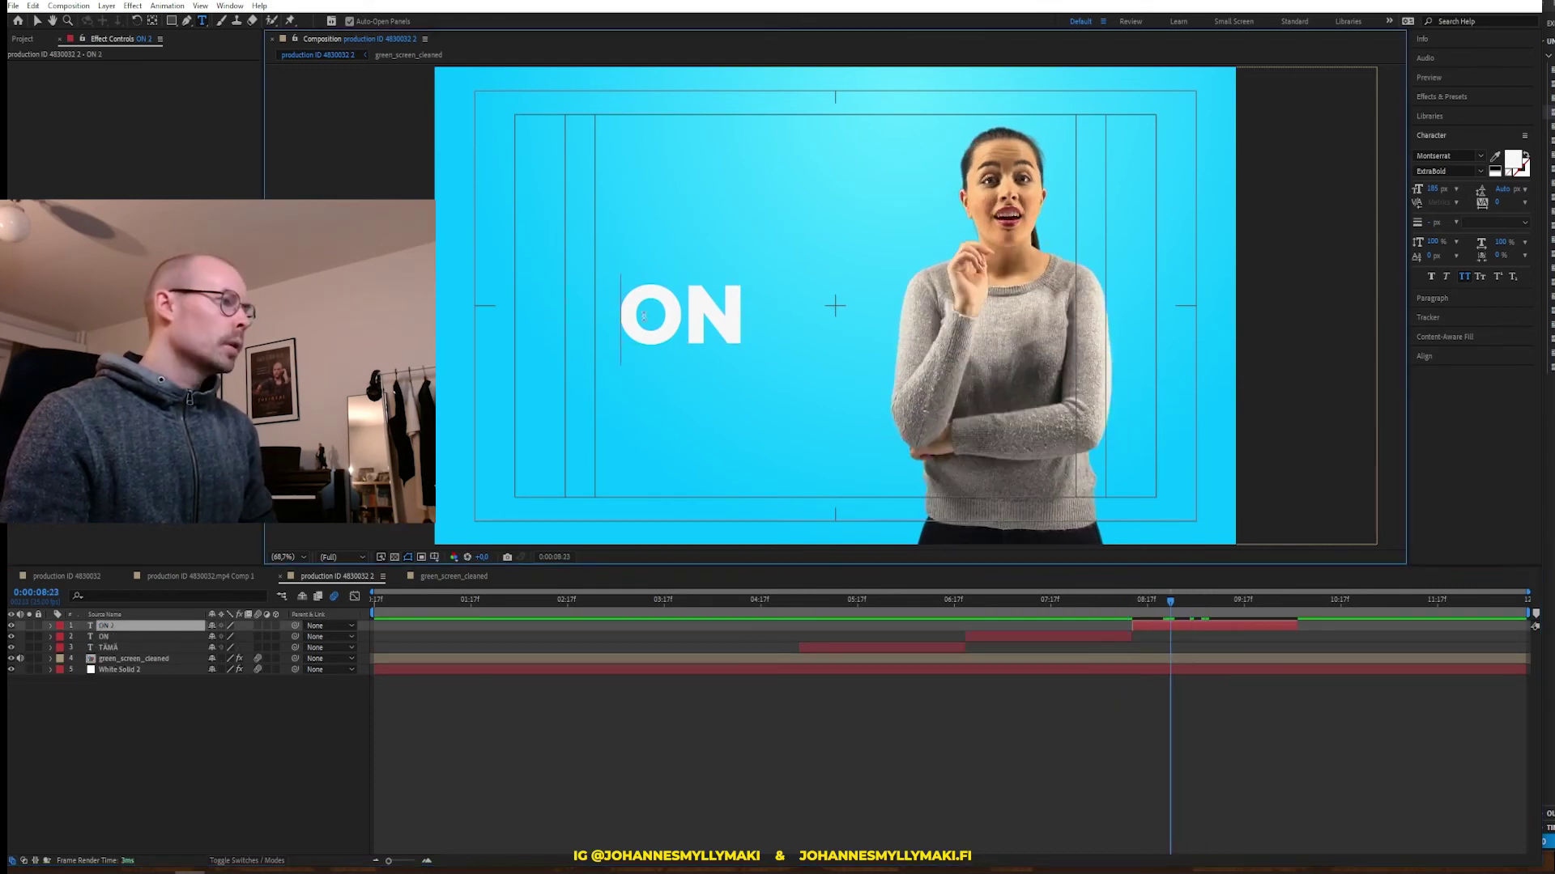
left_click_drag(616, 316, 703, 300)
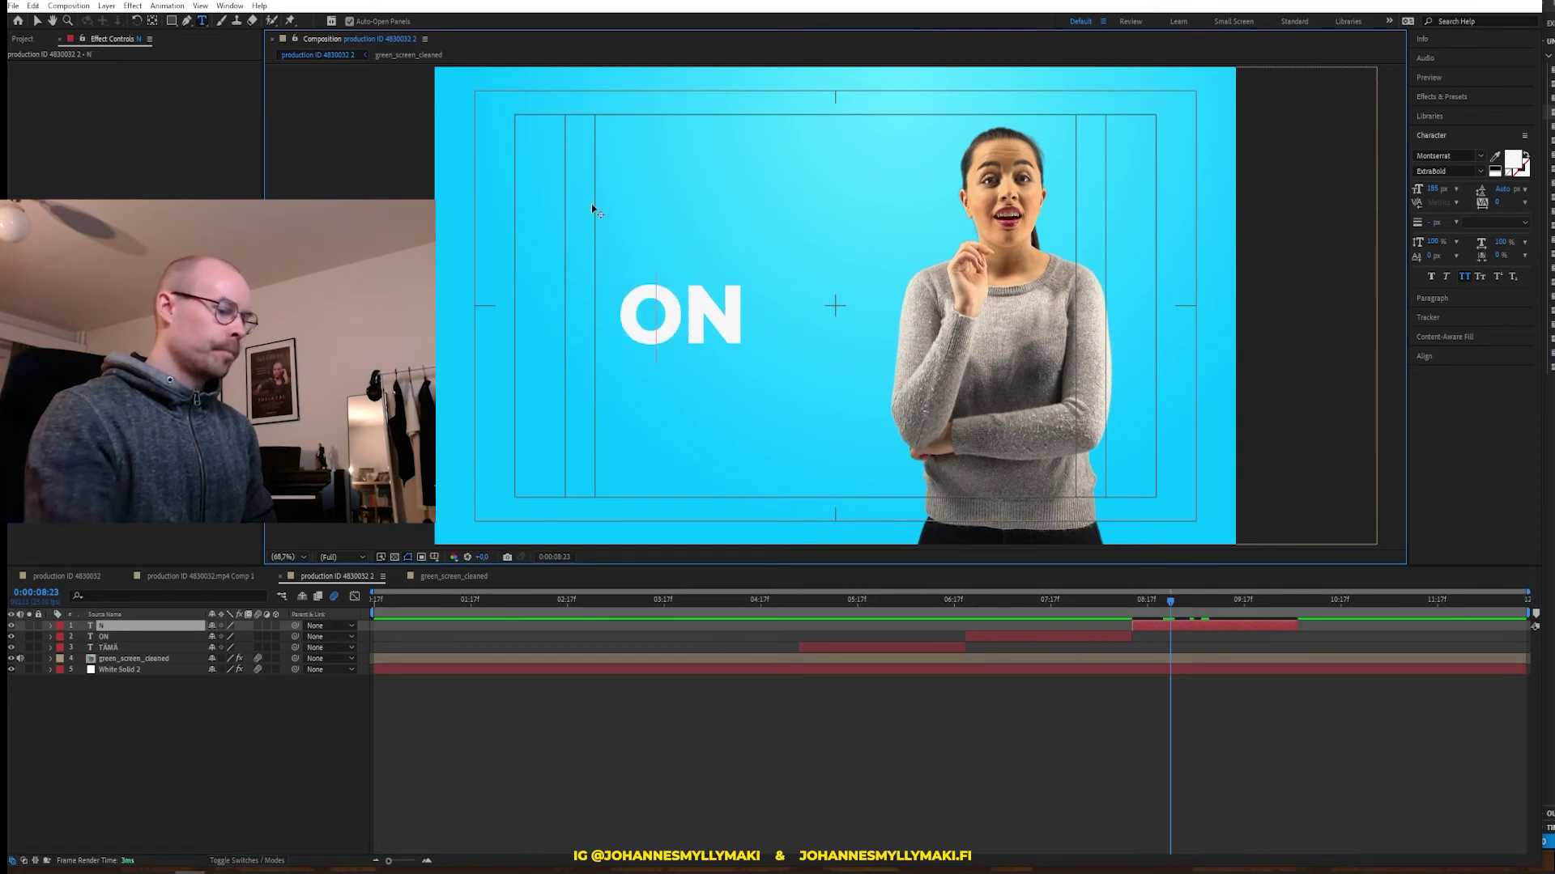
Retype the copy as two-line 'After effects', raise it about 42 px, and set 155 px size with 142 px leading
key("BackSpace")
key("BackSpace")
type("After")
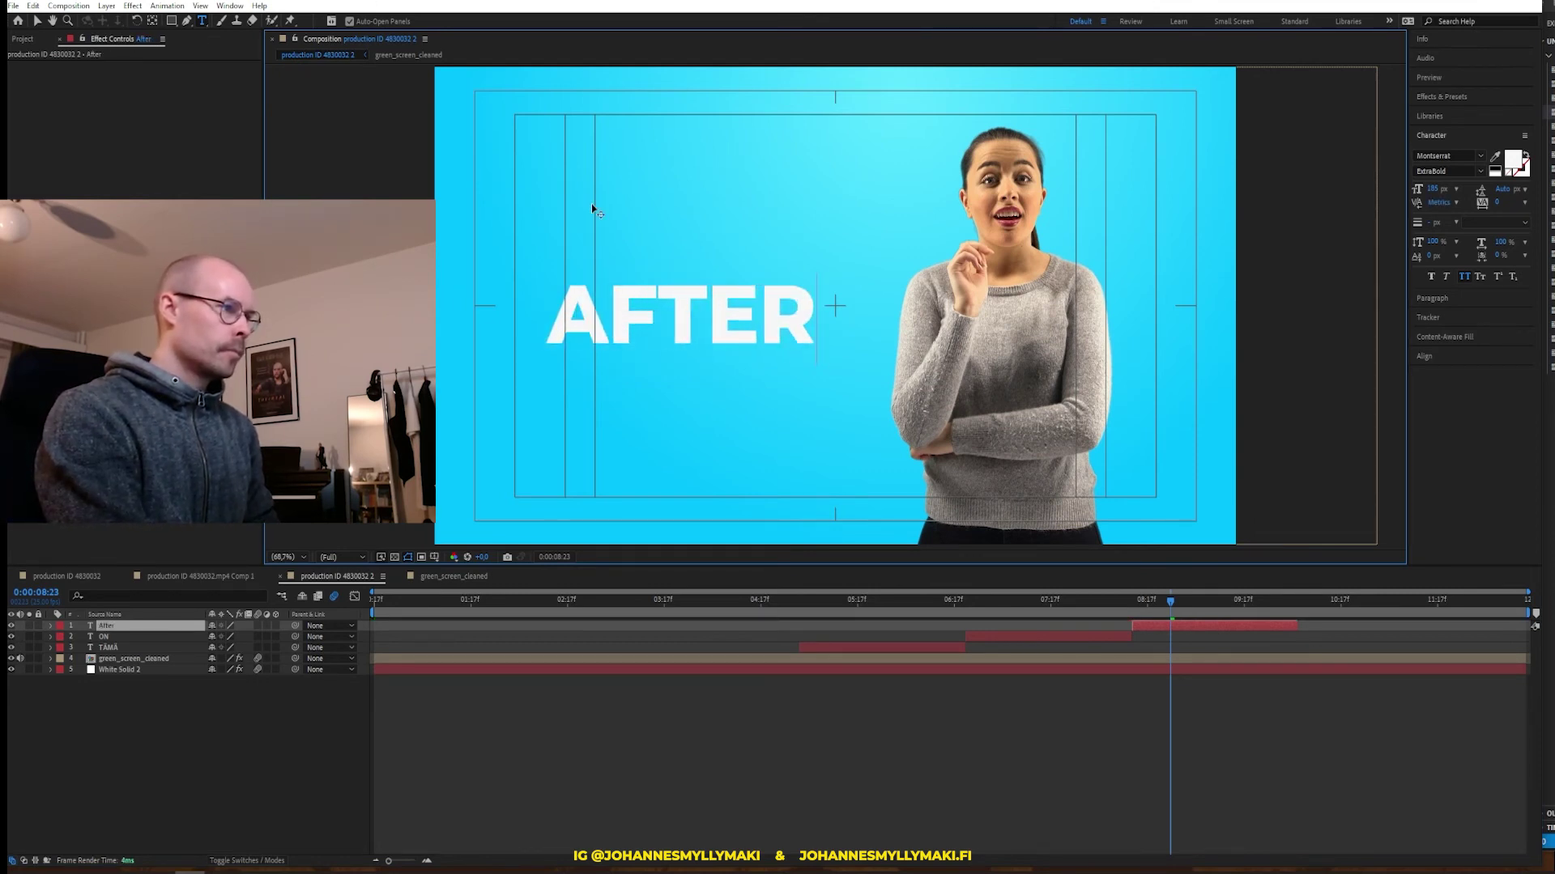
key("Return")
type("effects")
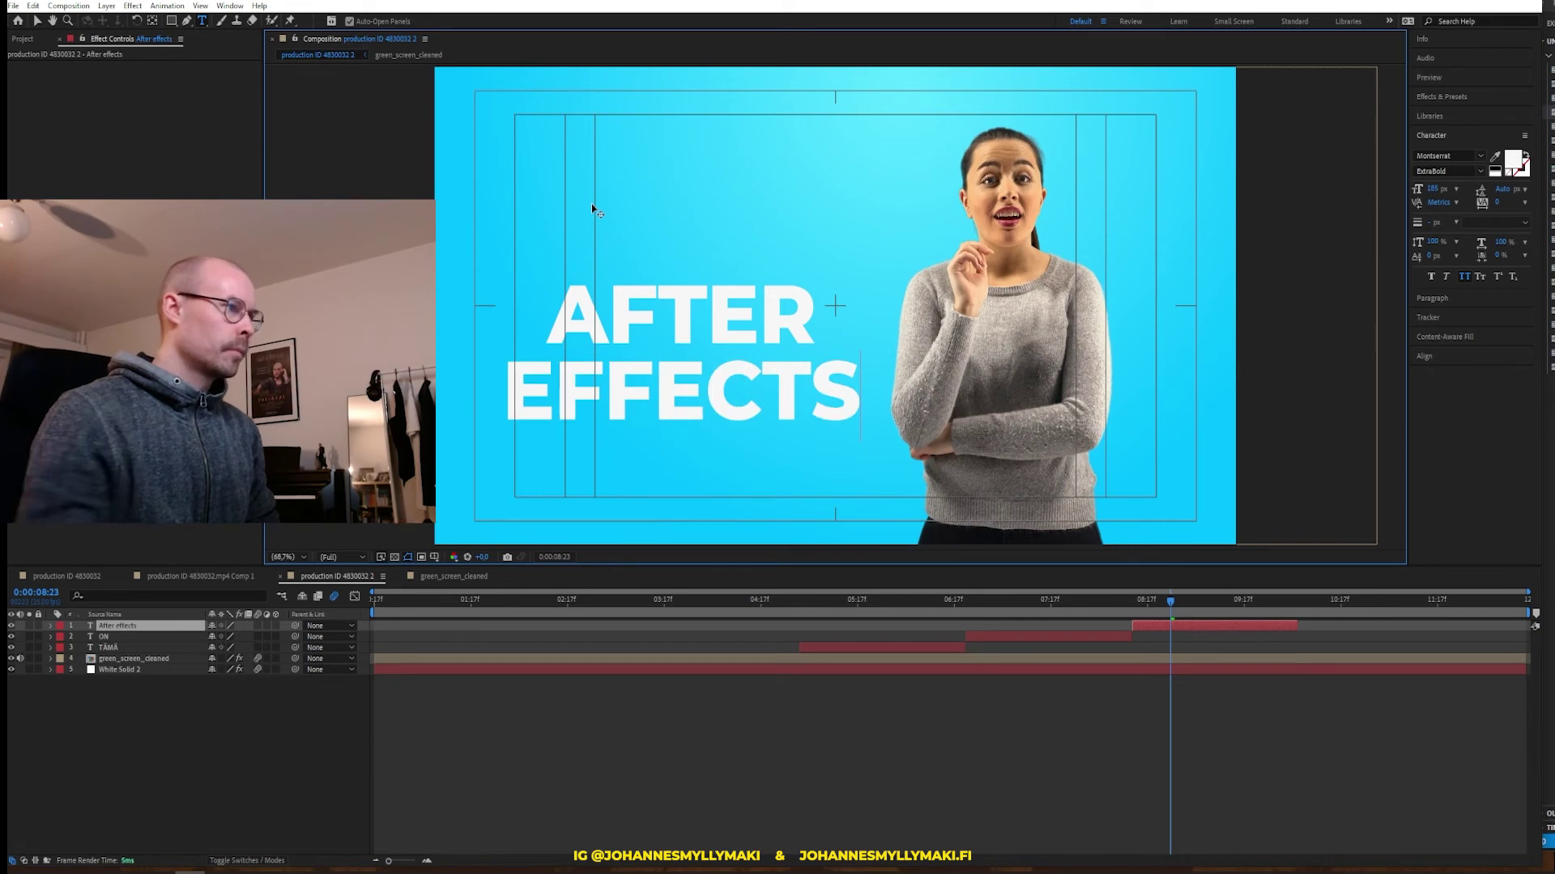
left_click(1184, 623)
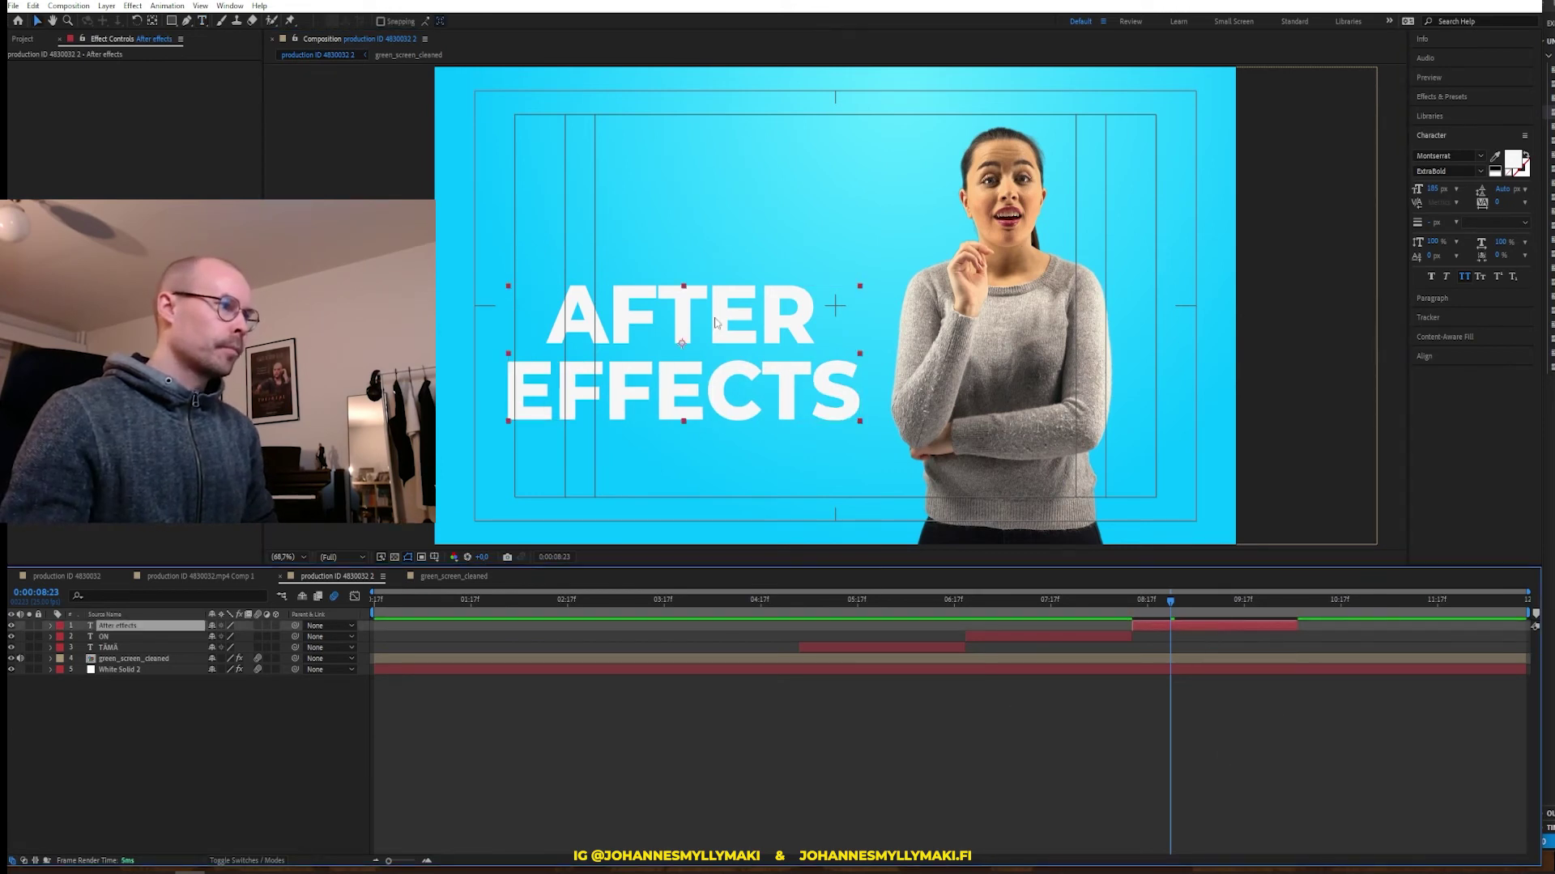
left_click_drag(714, 323, 720, 289)
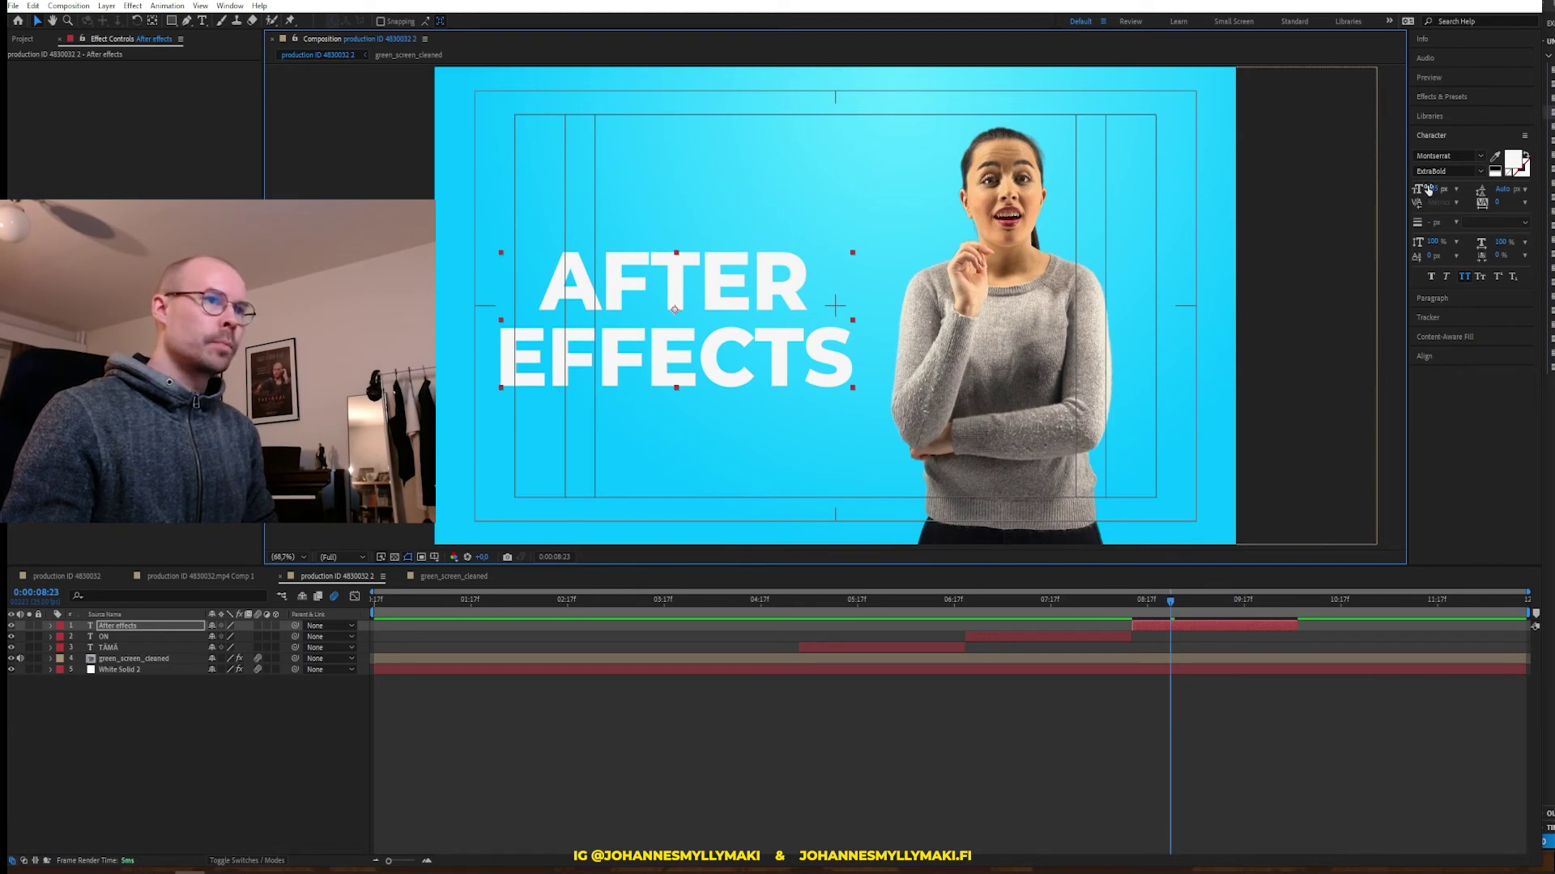
left_click_drag(1428, 189, 1408, 188)
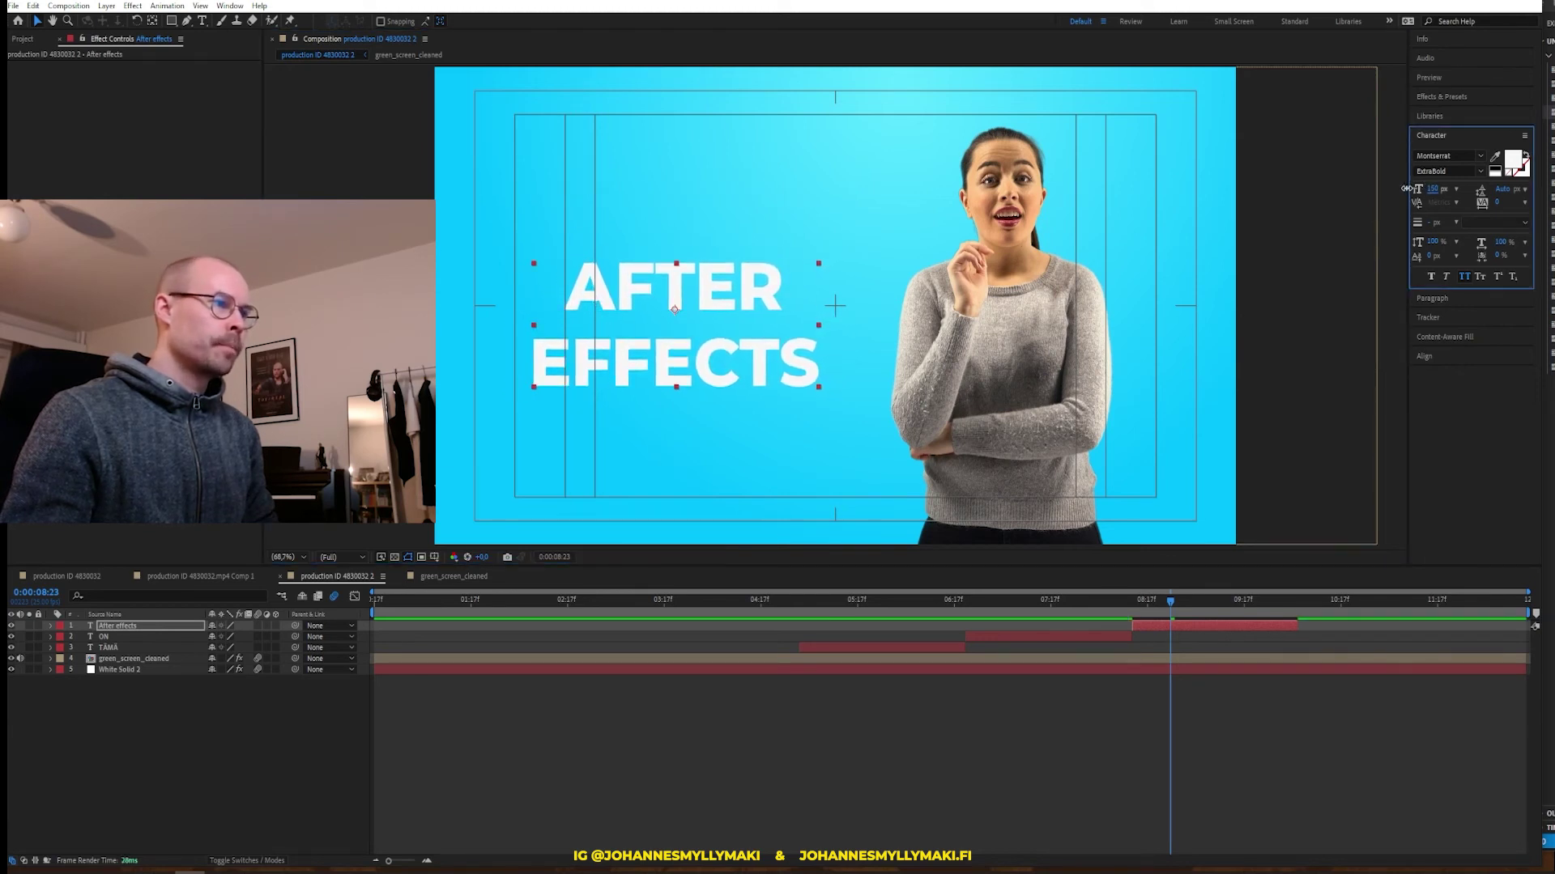
left_click_drag(1508, 190, 1484, 192)
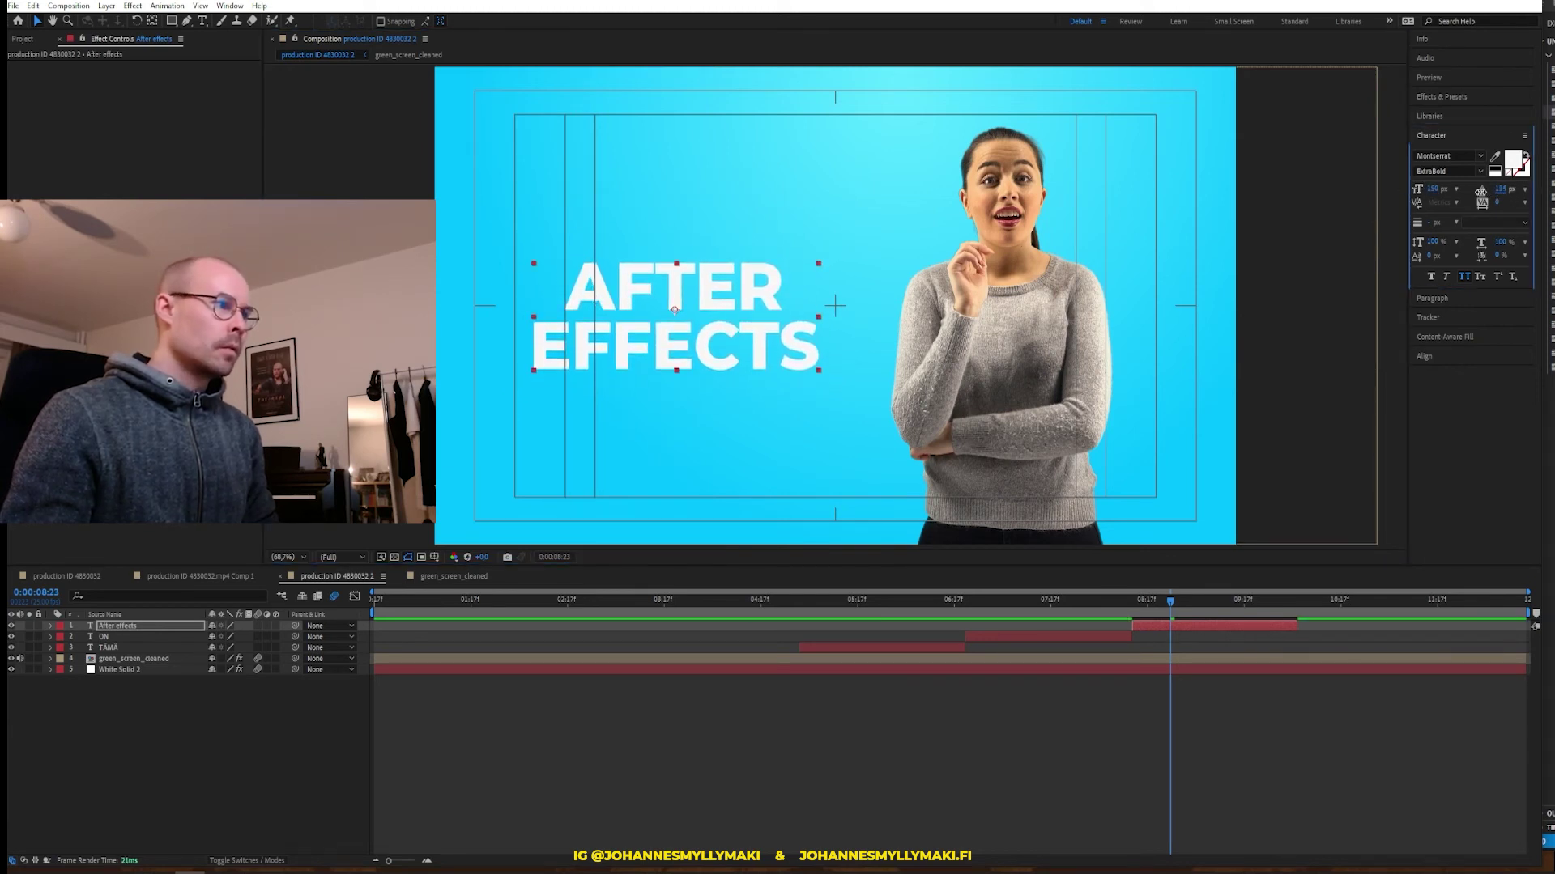
Duplicate the After effects caption to start right after it and retype it 'tutoriaali!!'
left_click_drag(1079, 601, 1336, 601)
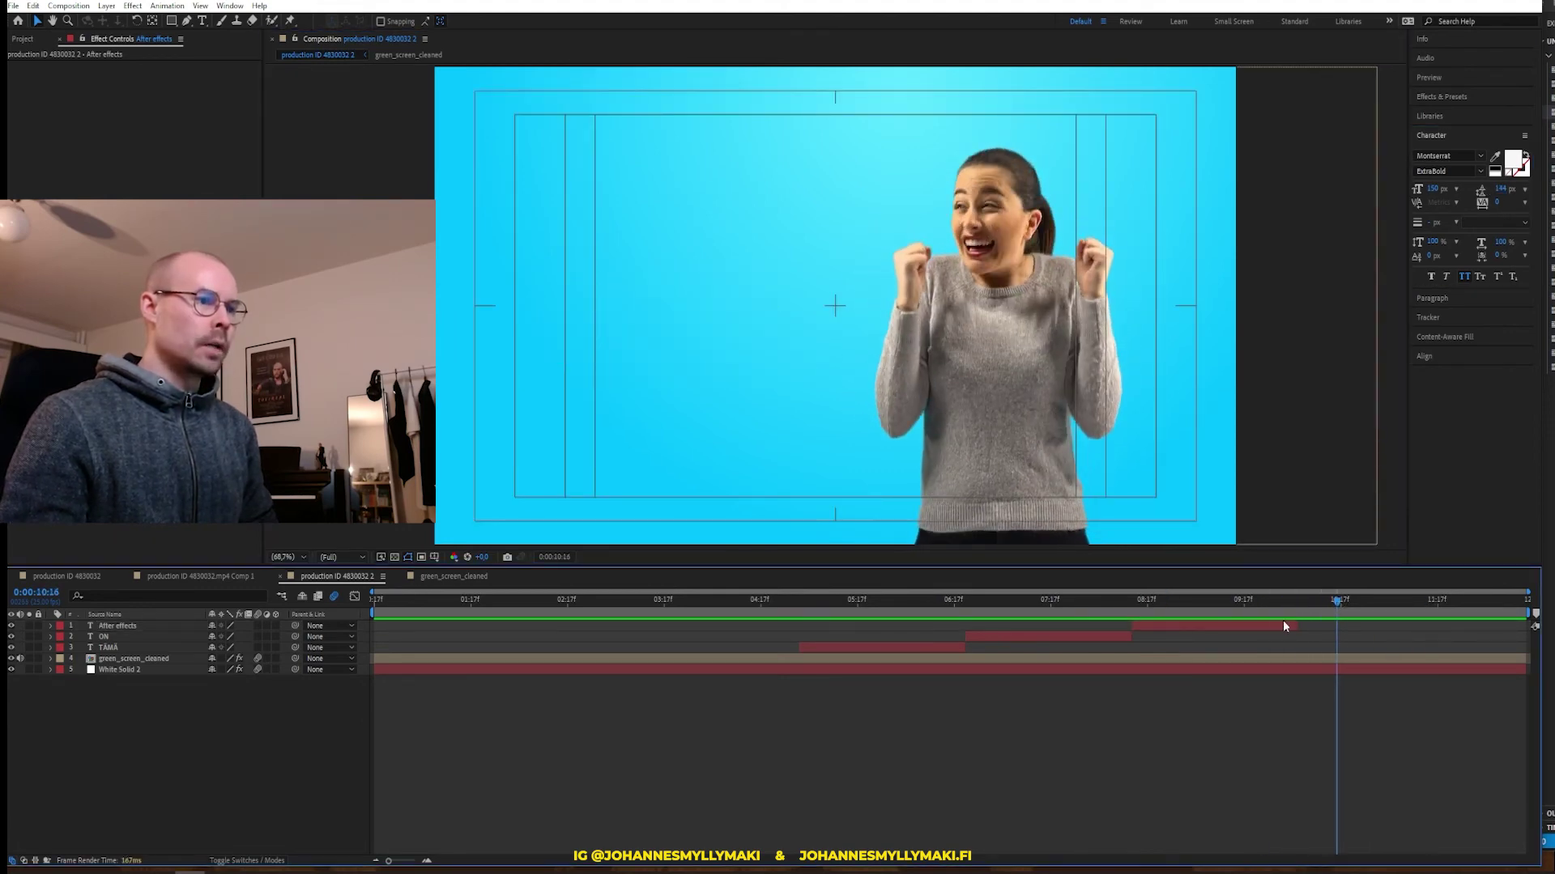
left_click(1276, 623)
key("ctrl+d")
left_click_drag(1250, 625, 1397, 635)
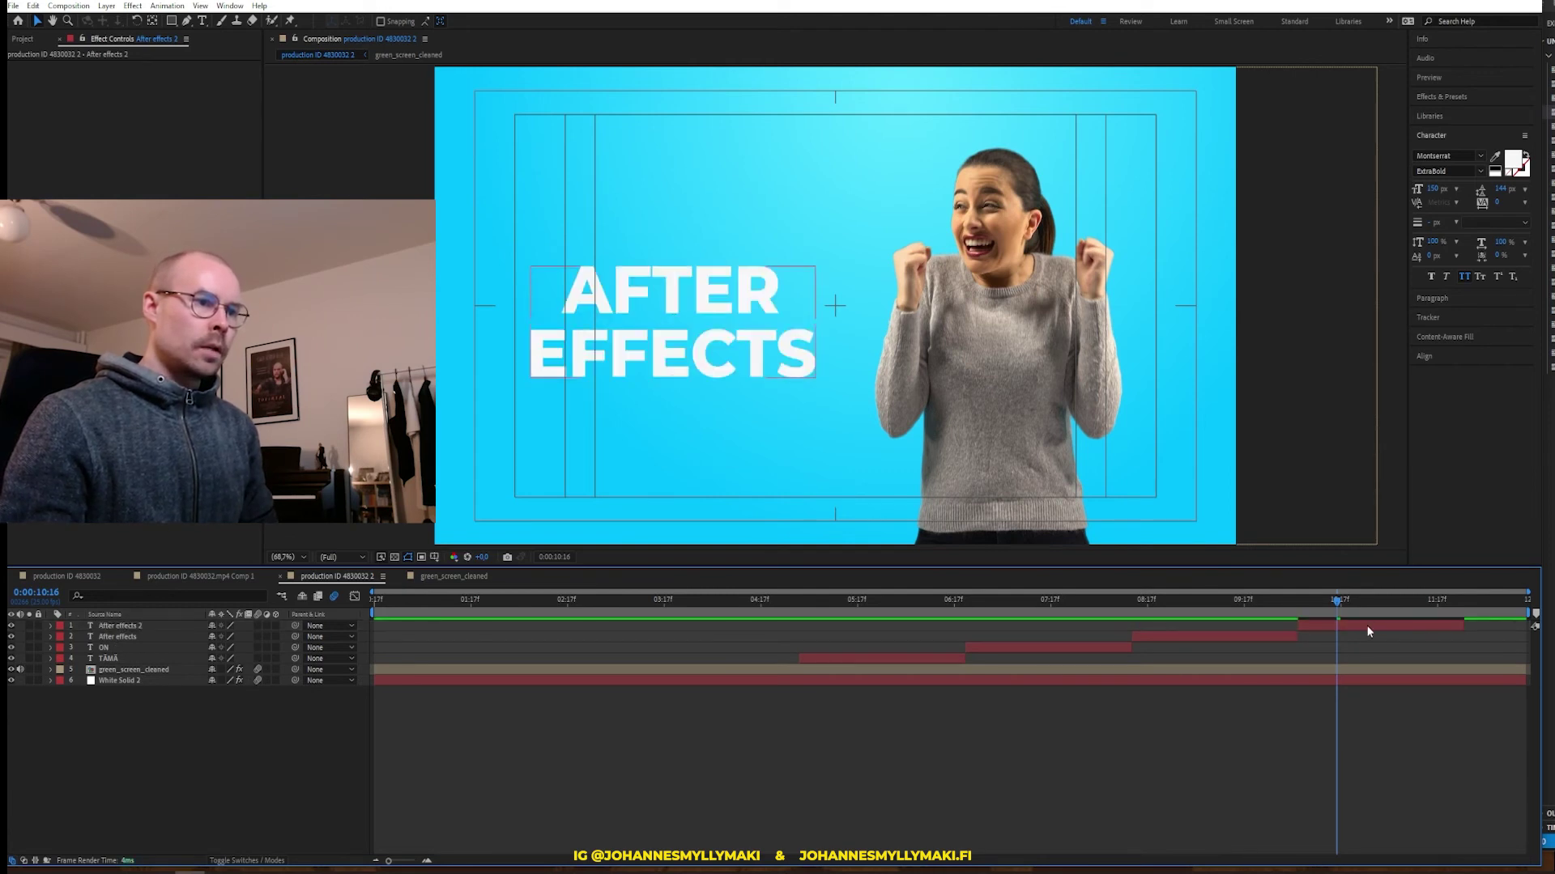
left_click(1368, 631)
double_click(672, 323)
type("tut")
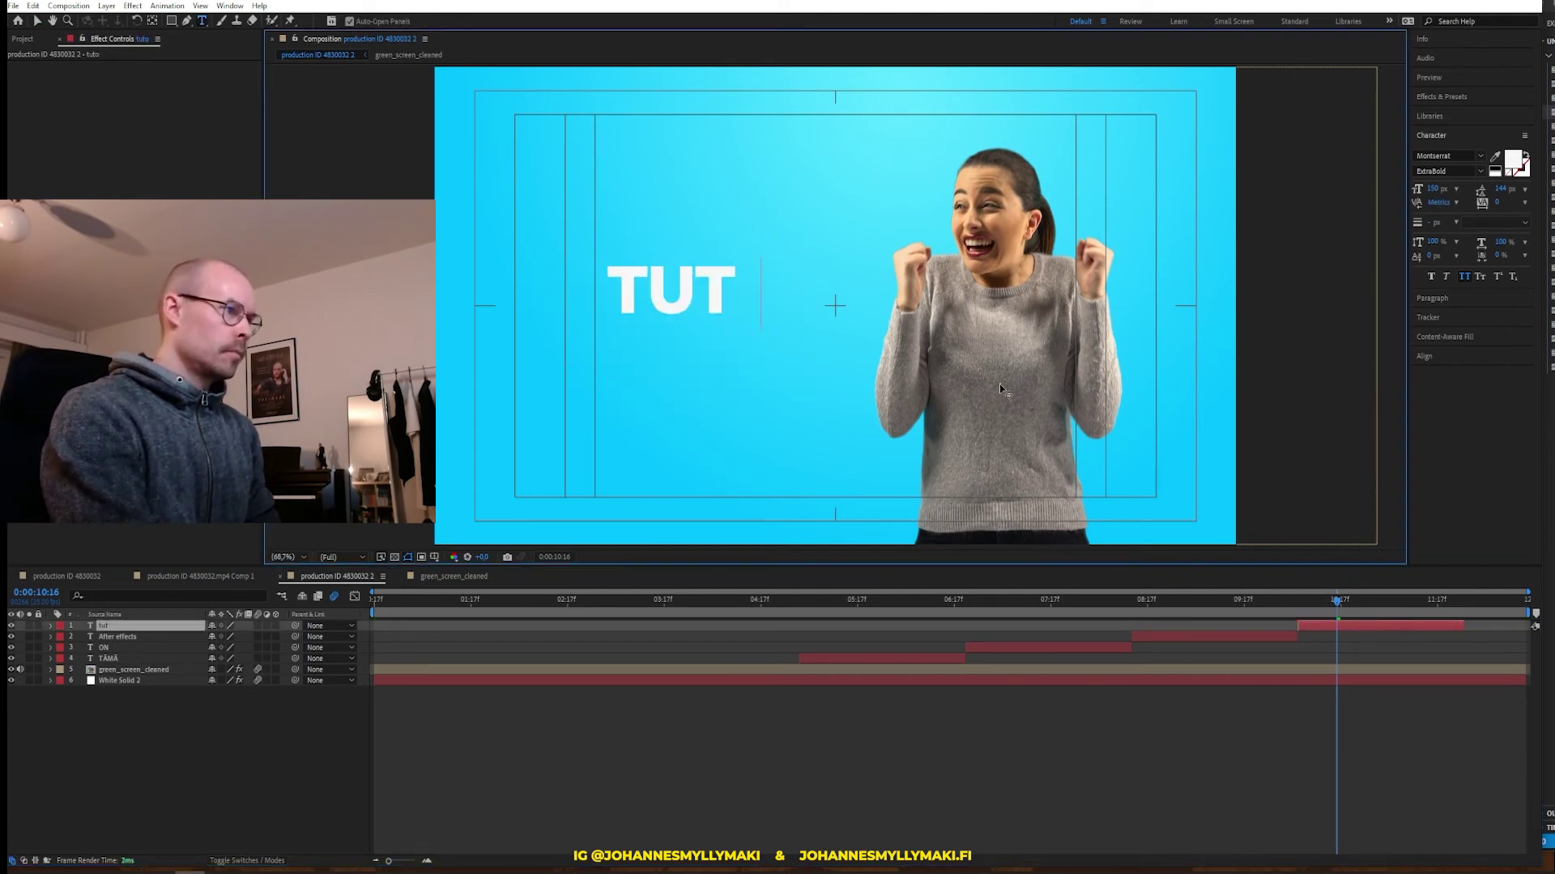
type("oriaali!!")
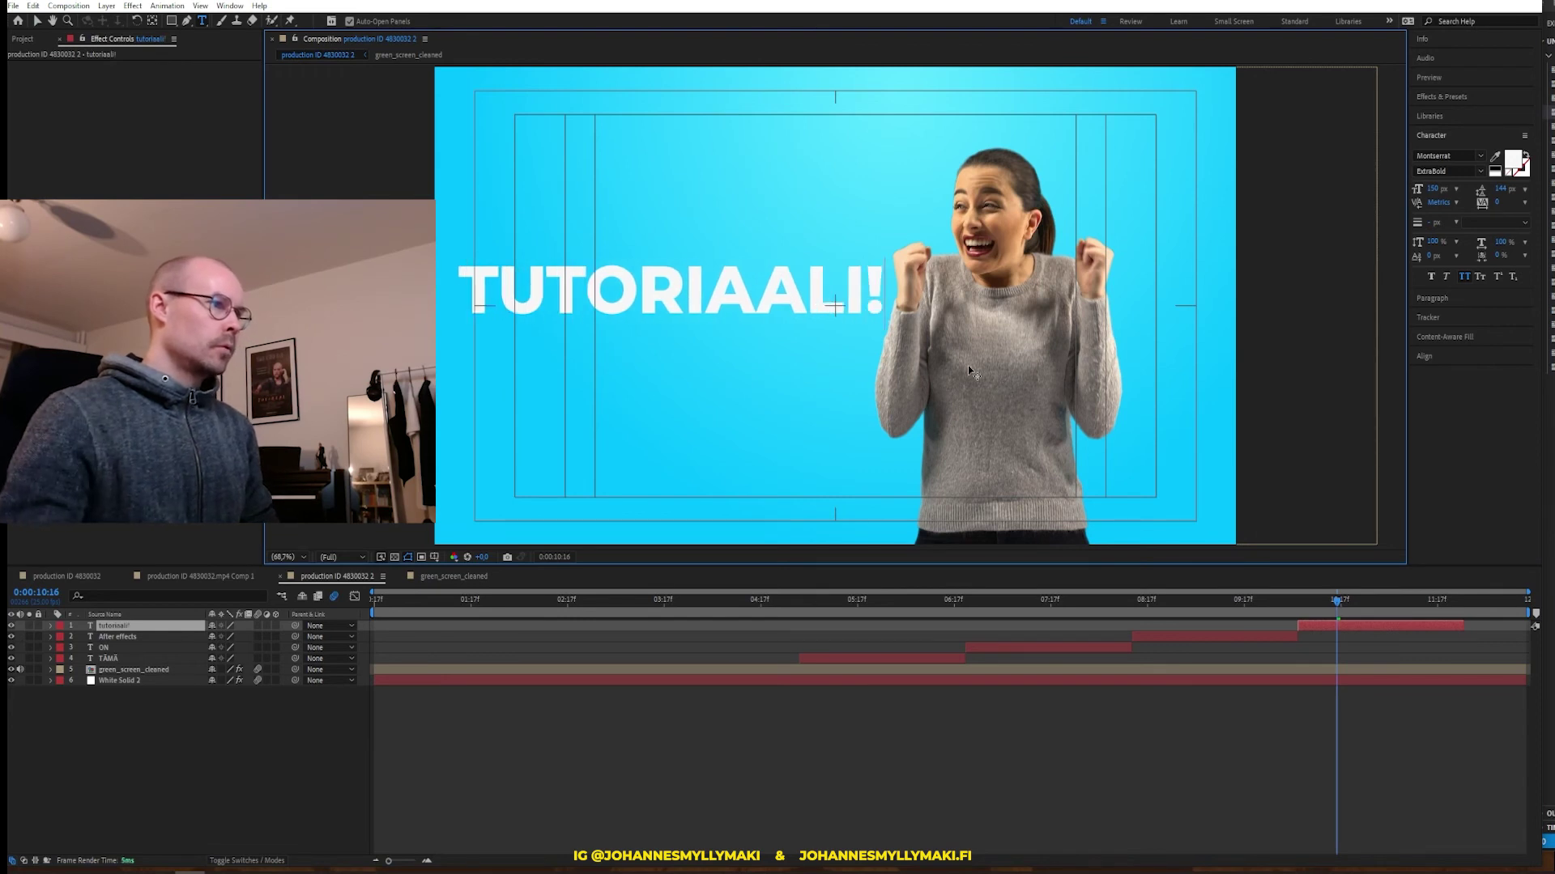
Remove the '!' from TUTORIAALI, shrink its font size, nudge it lower, and preview from 5:00
key("BackSpace")
key("BackSpace")
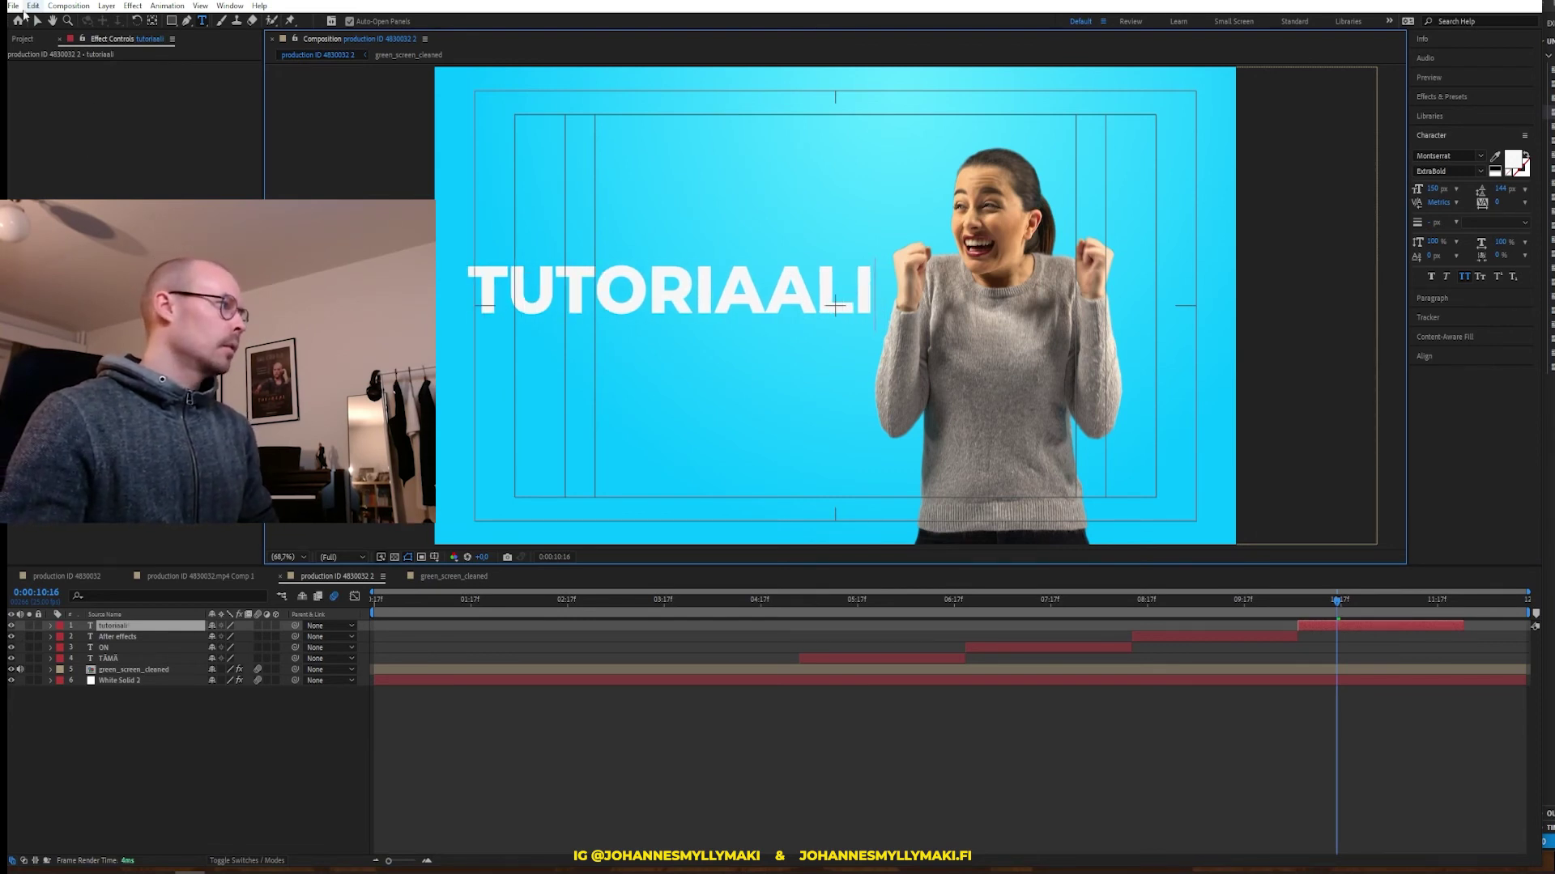
left_click(36, 20)
left_click(1232, 821)
left_click(1344, 628)
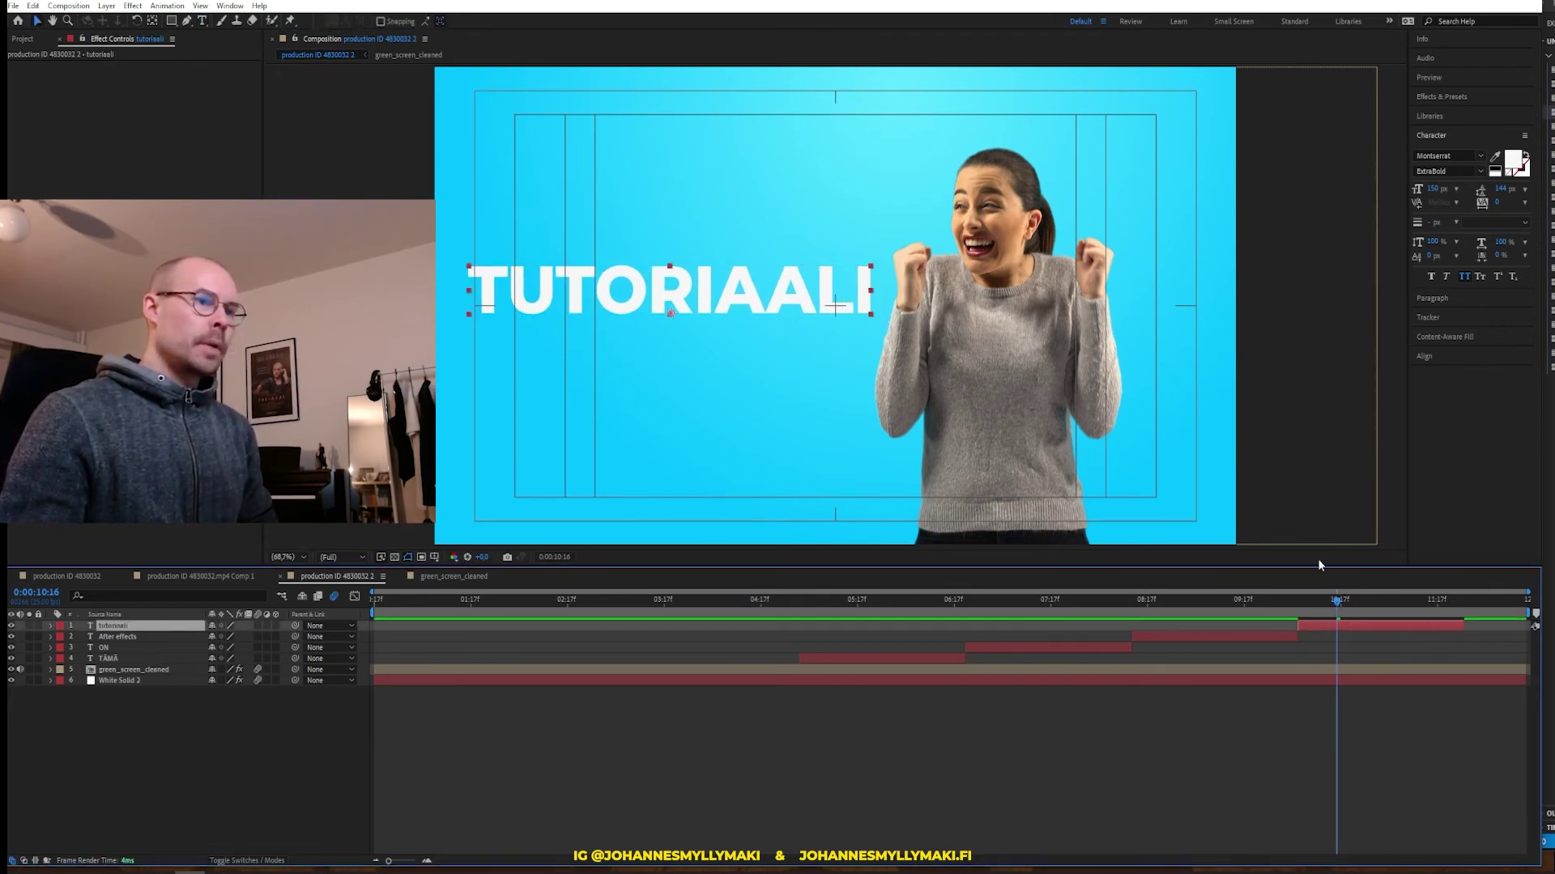
left_click_drag(1435, 188, 1414, 201)
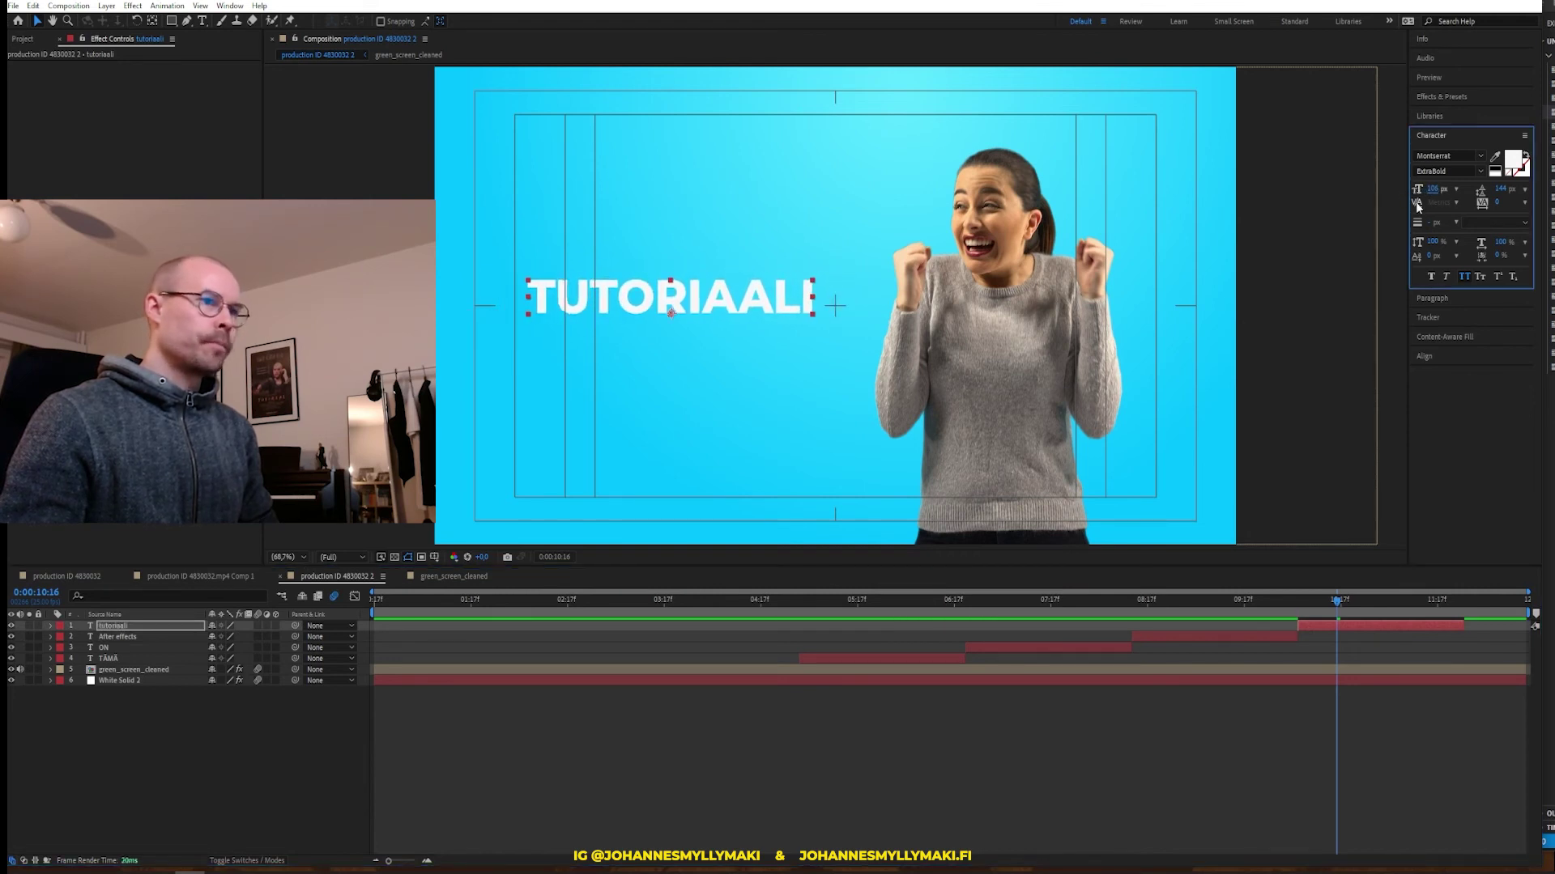
left_click_drag(718, 305, 719, 316)
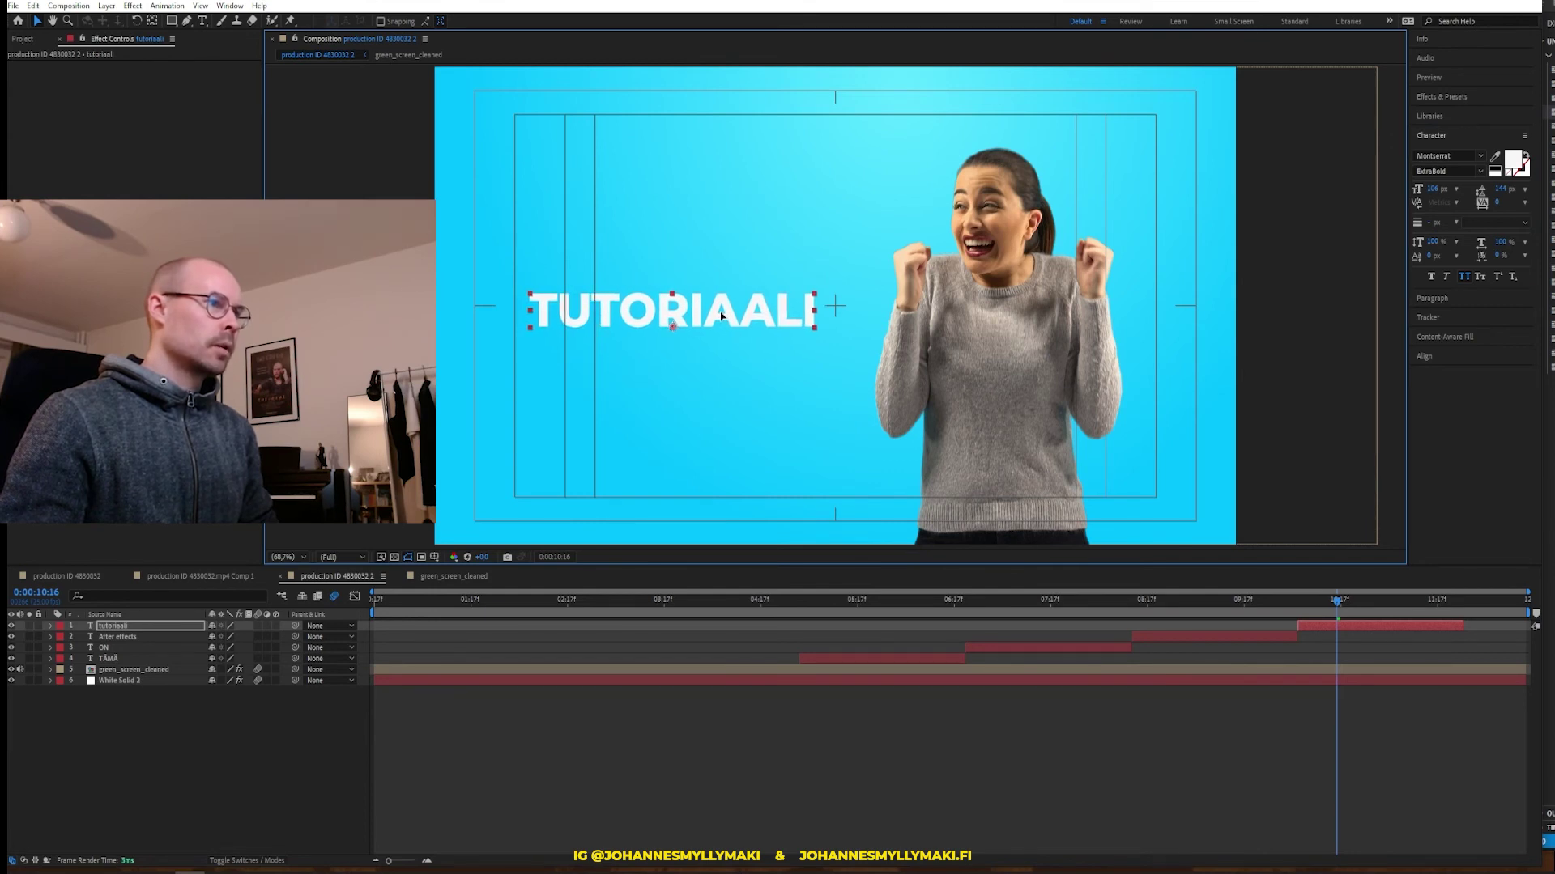
left_click(792, 600)
key("space")
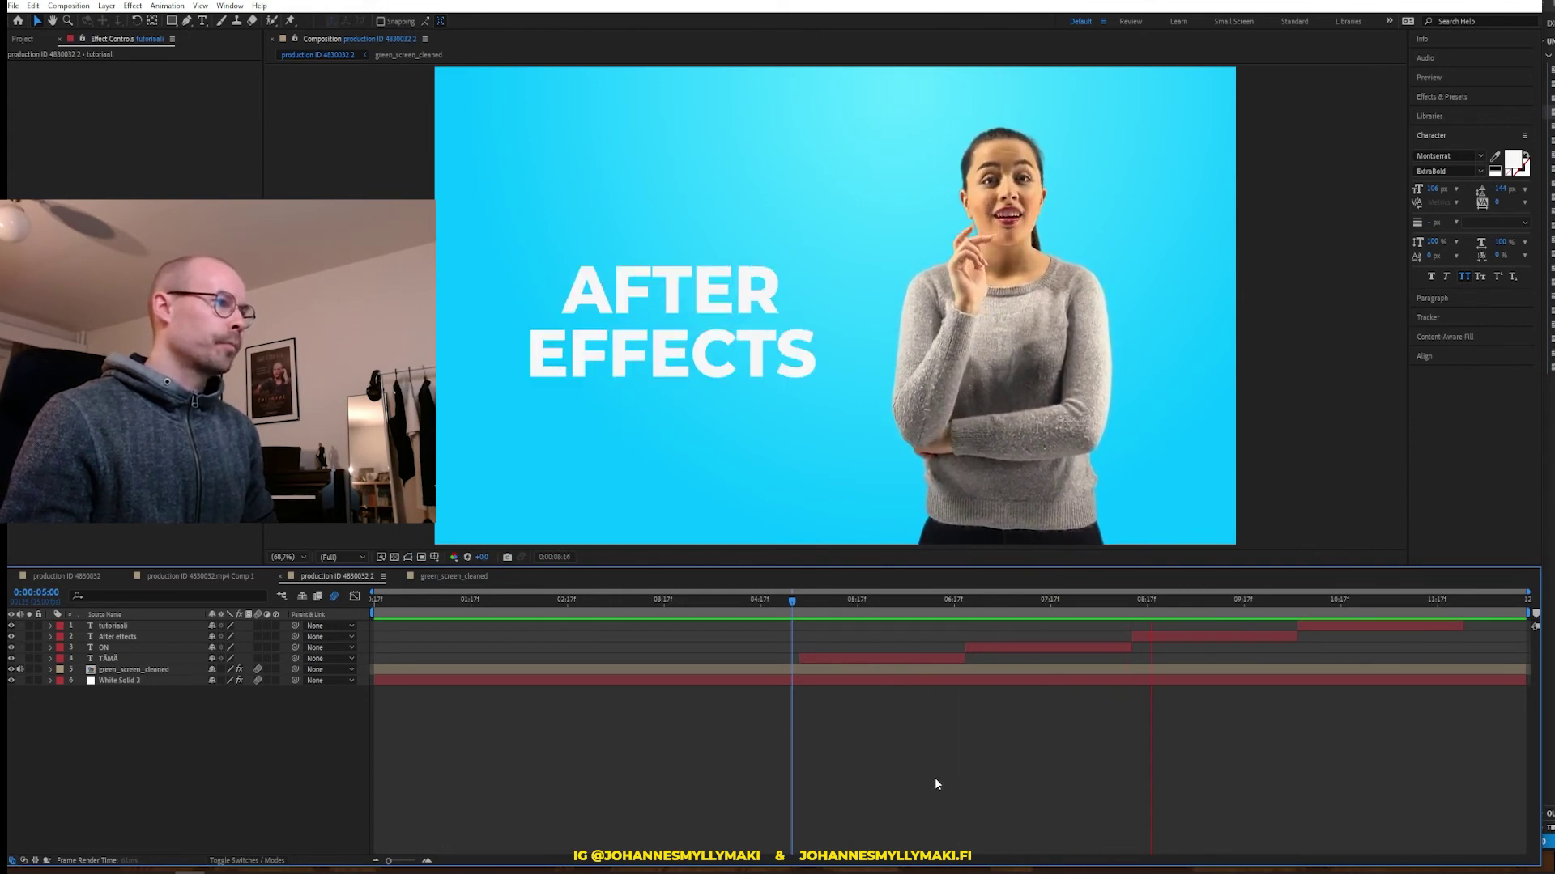
Preview the captions from about 4:22 to review their timing
key("space")
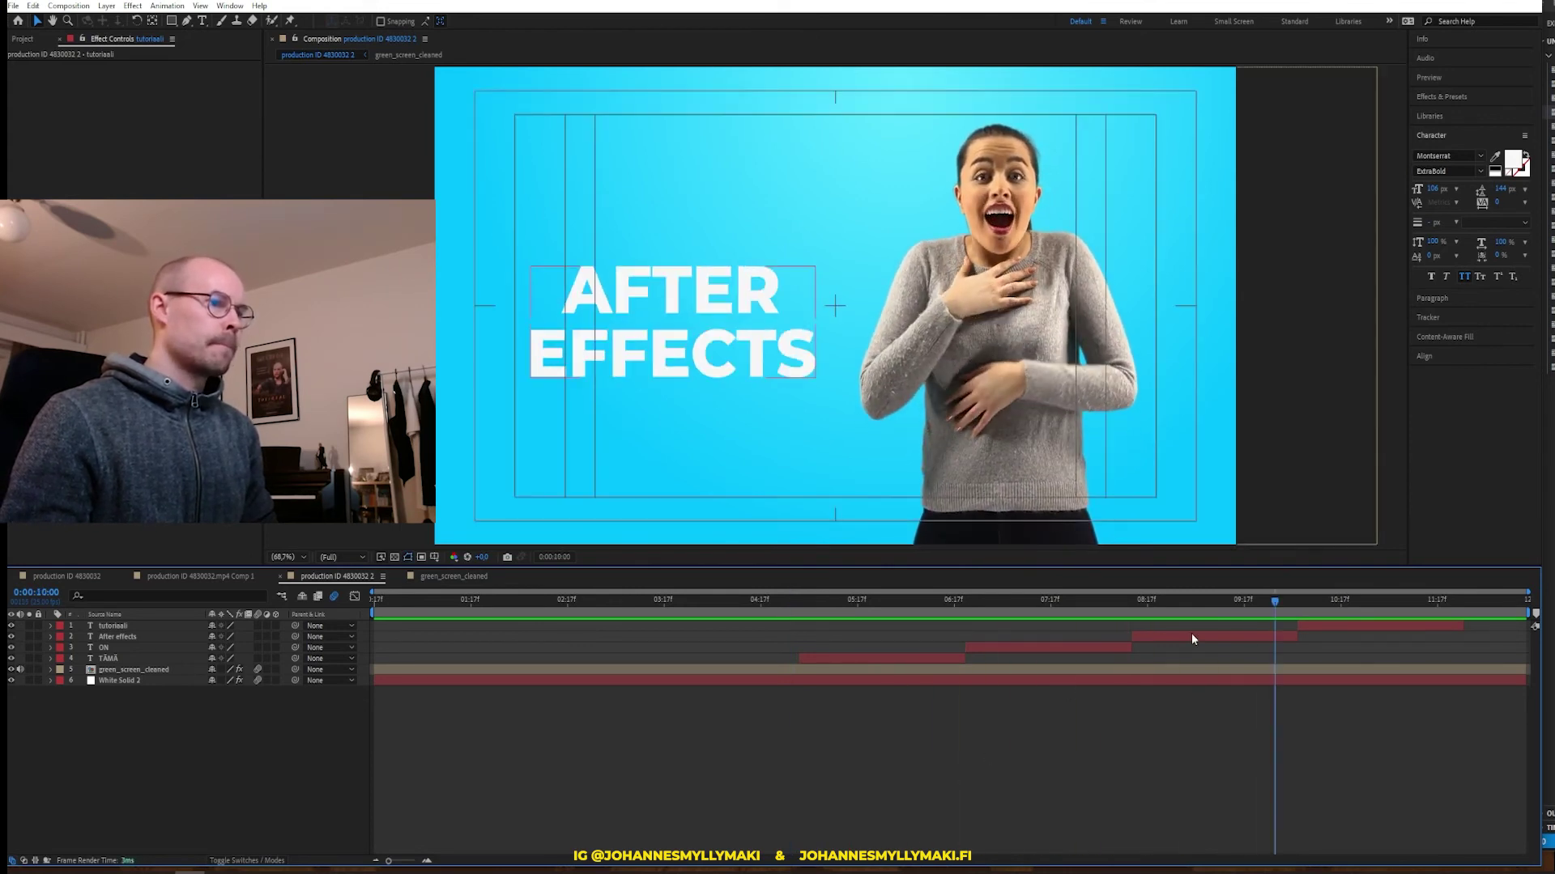
left_click(1192, 636)
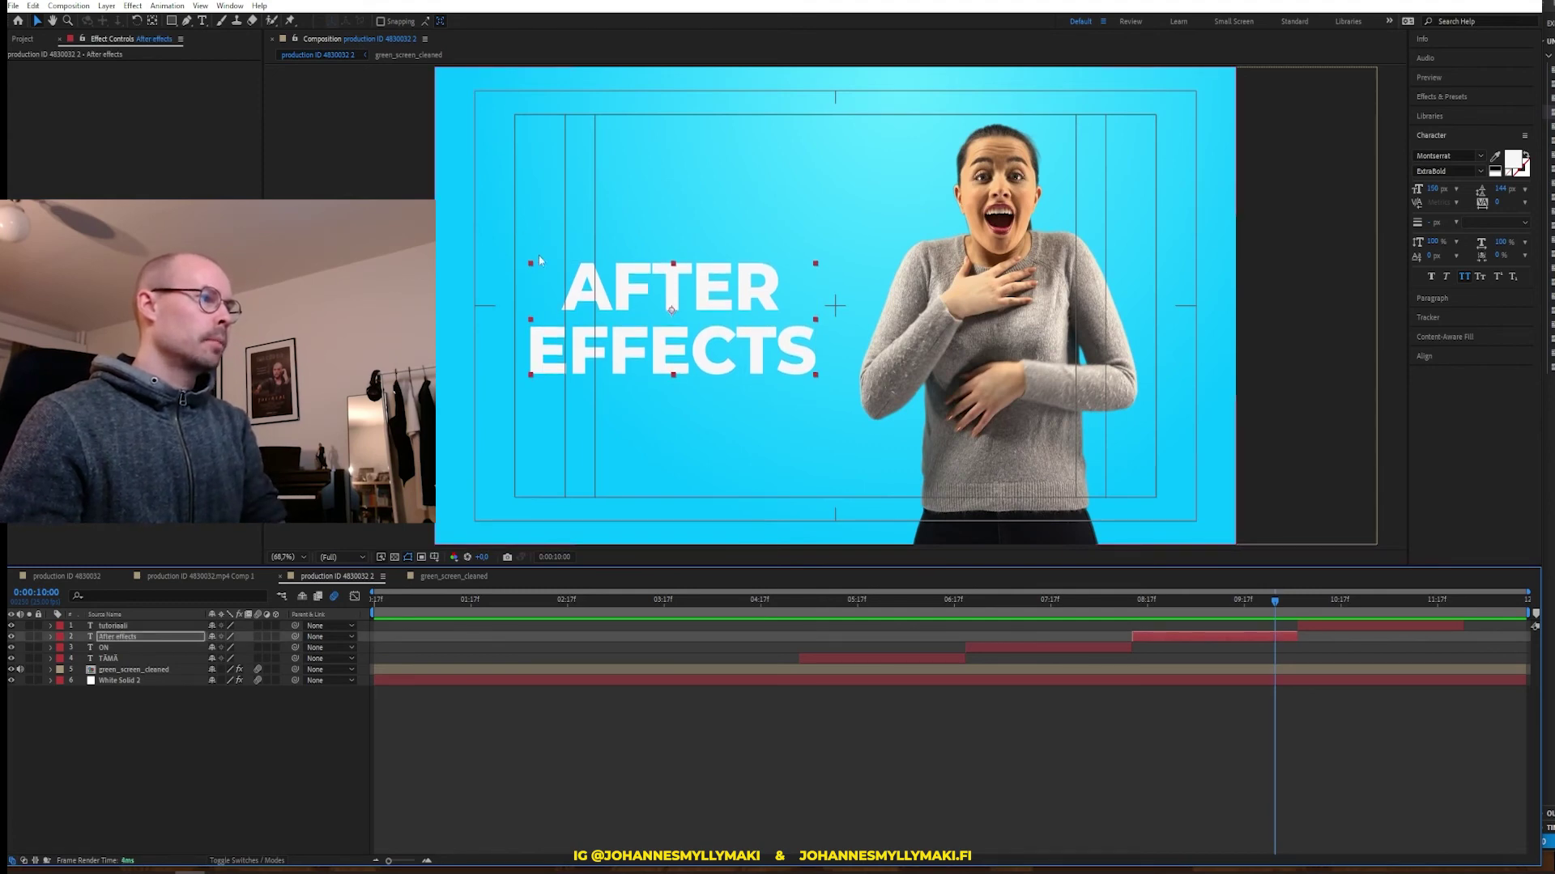
left_click(1154, 601)
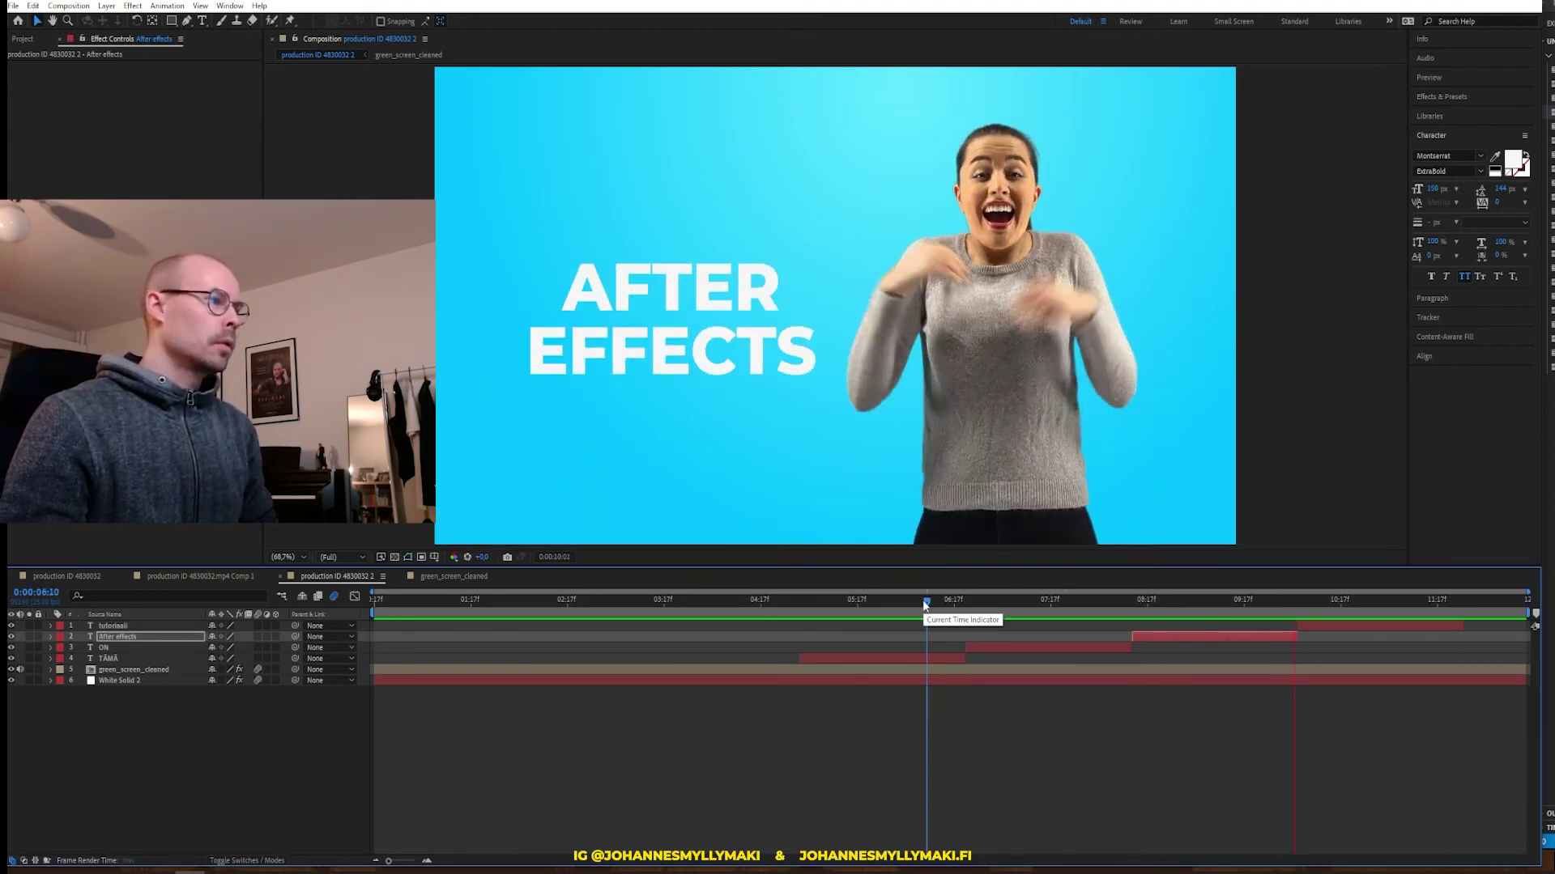
left_click_drag(1142, 601, 767, 601)
key("space")
left_click(780, 600)
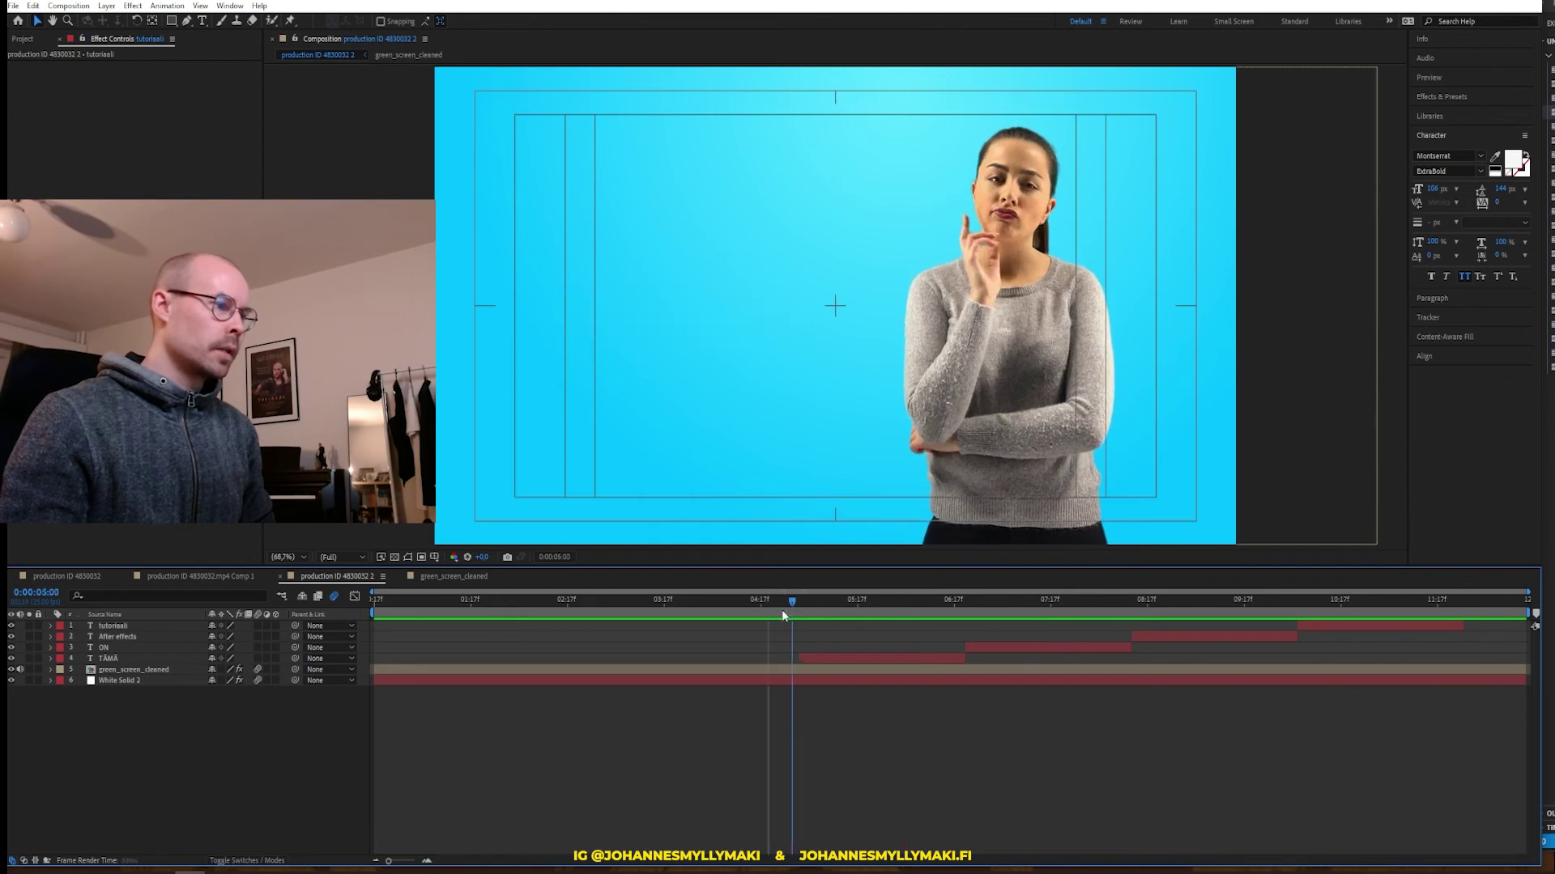
key("space")
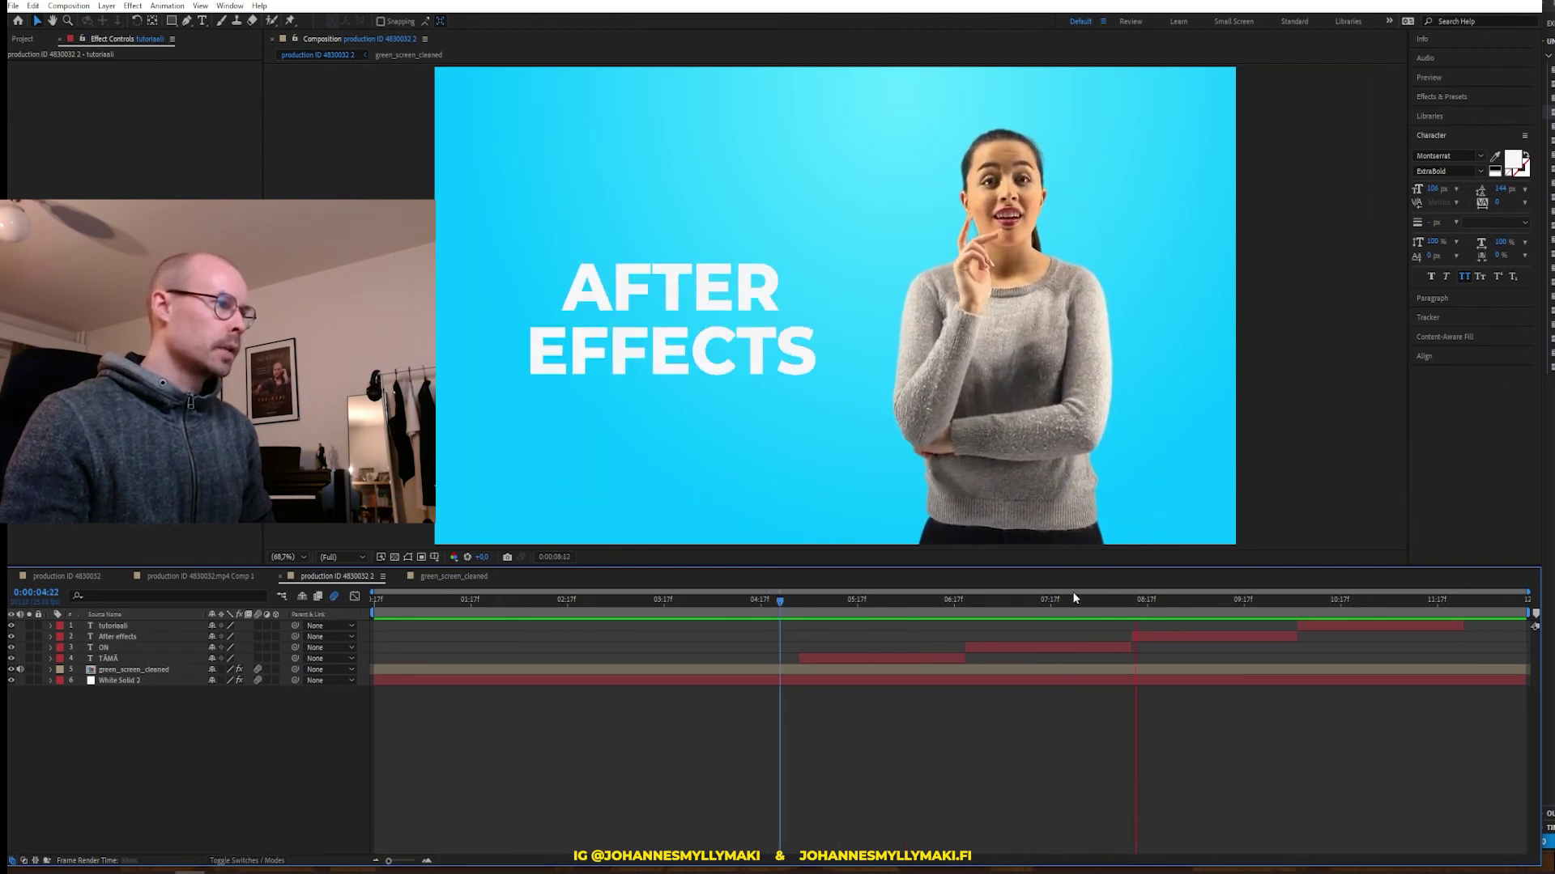
key("space")
Align the ON, After effects and tutoriaali bars to TÄMÄ's start and trim all four
left_click(1008, 647)
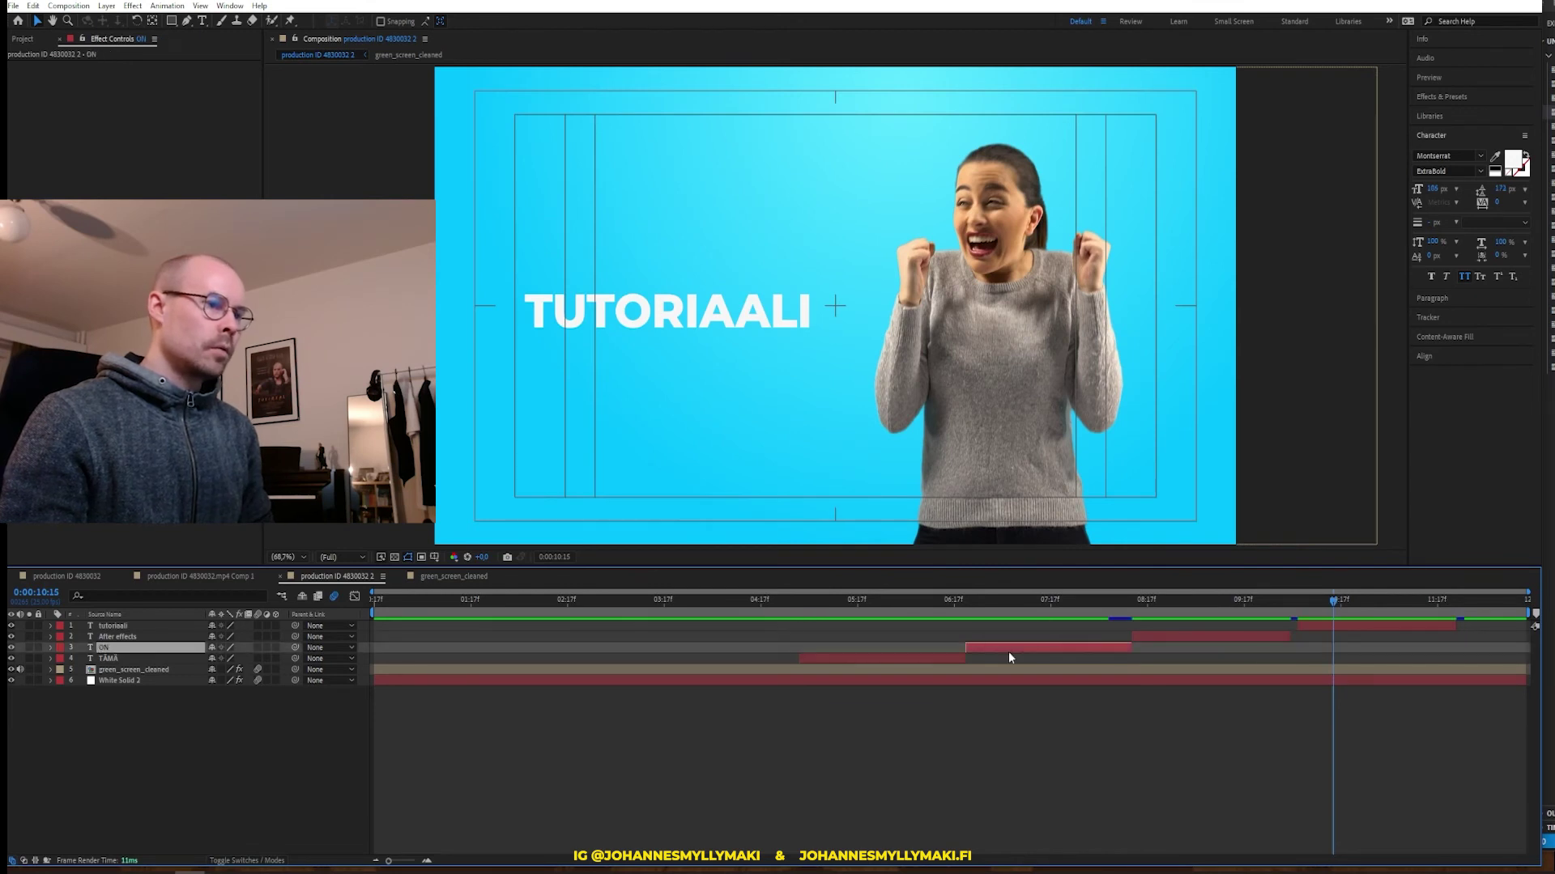
key("ctrl+Up")
key("ctrl+Up")
key("ctrl+Down")
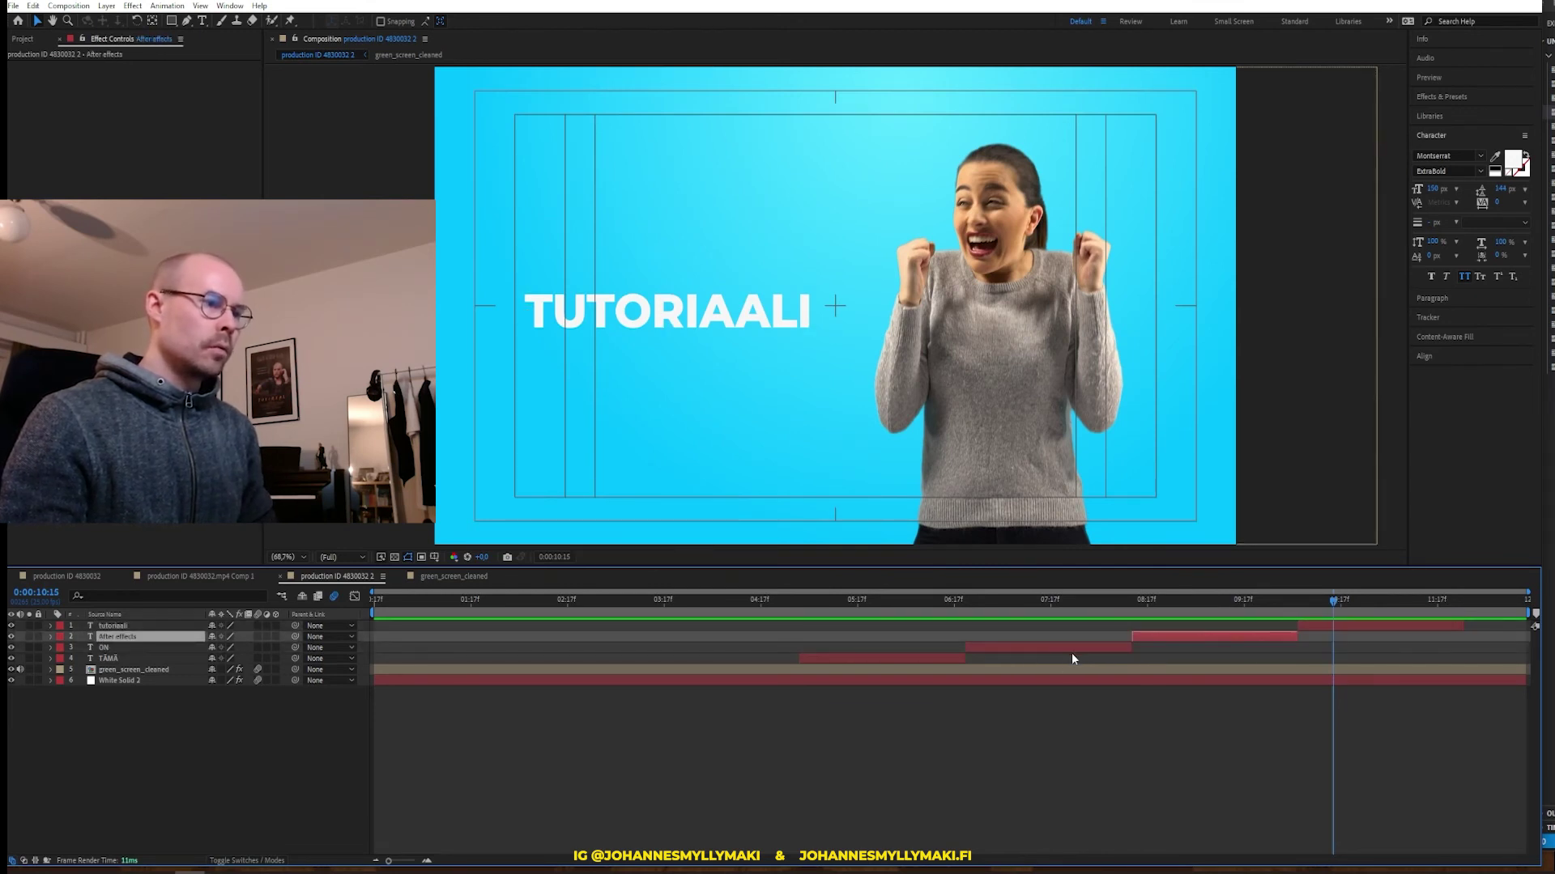
left_click_drag(1072, 652, 881, 648)
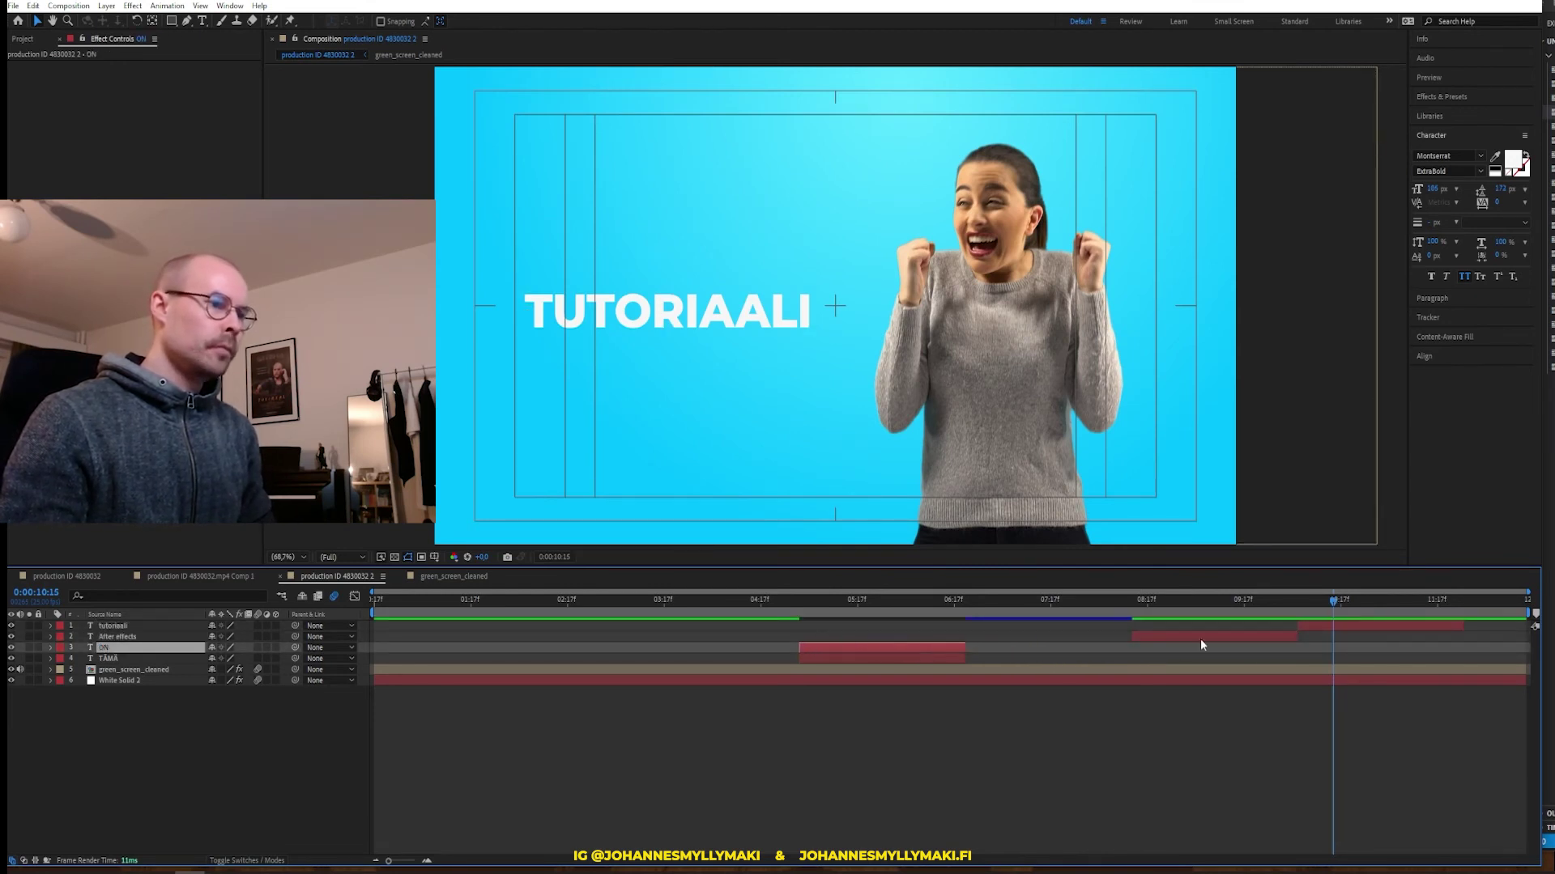
left_click_drag(1207, 637, 891, 633)
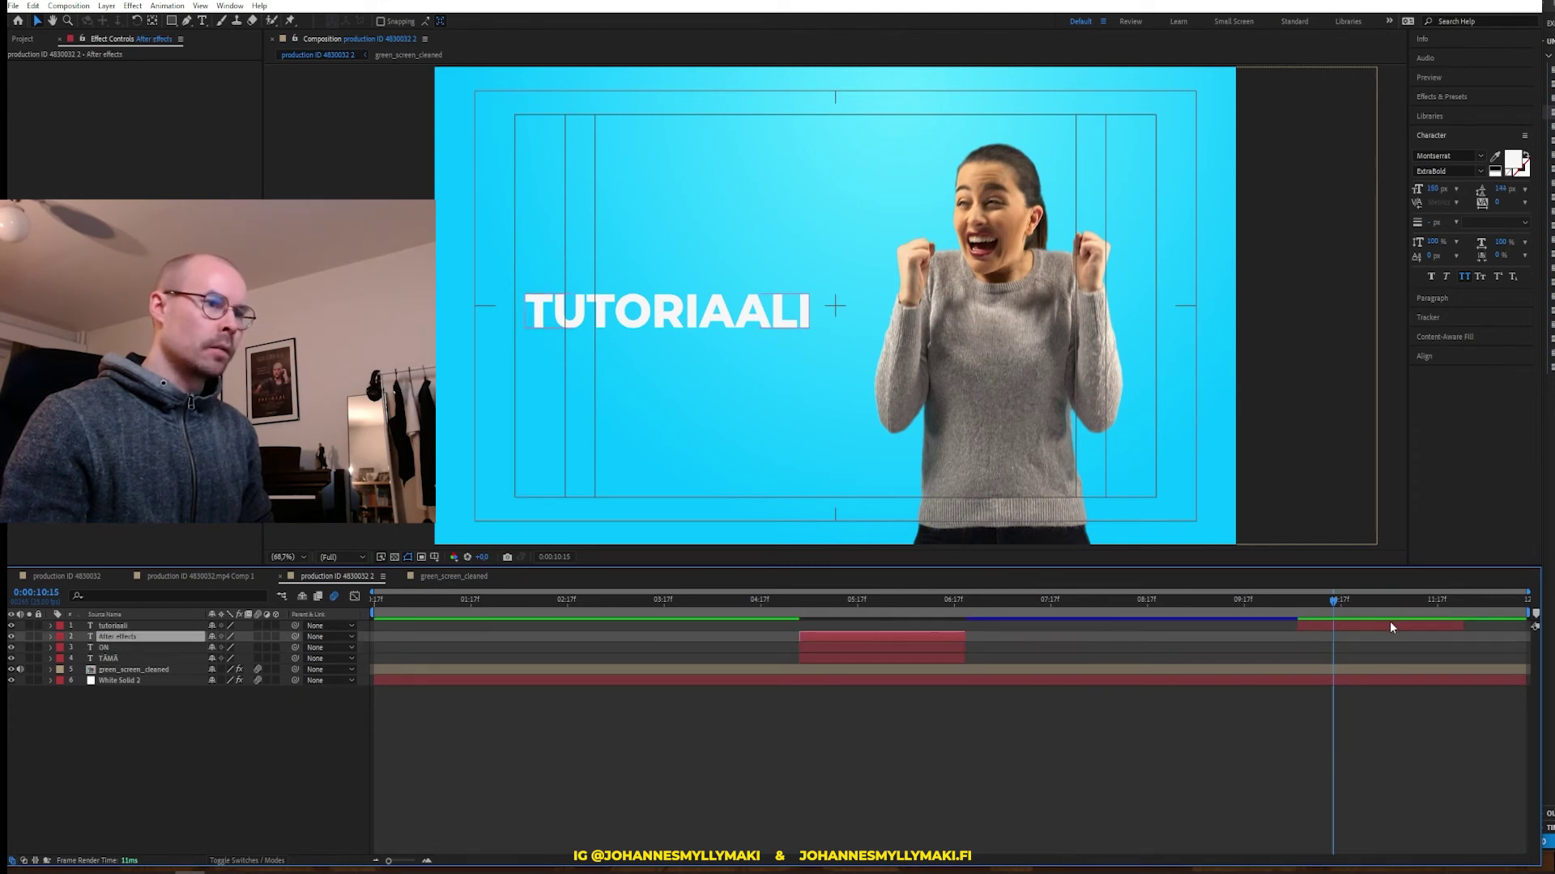
left_click_drag(1389, 627, 921, 649)
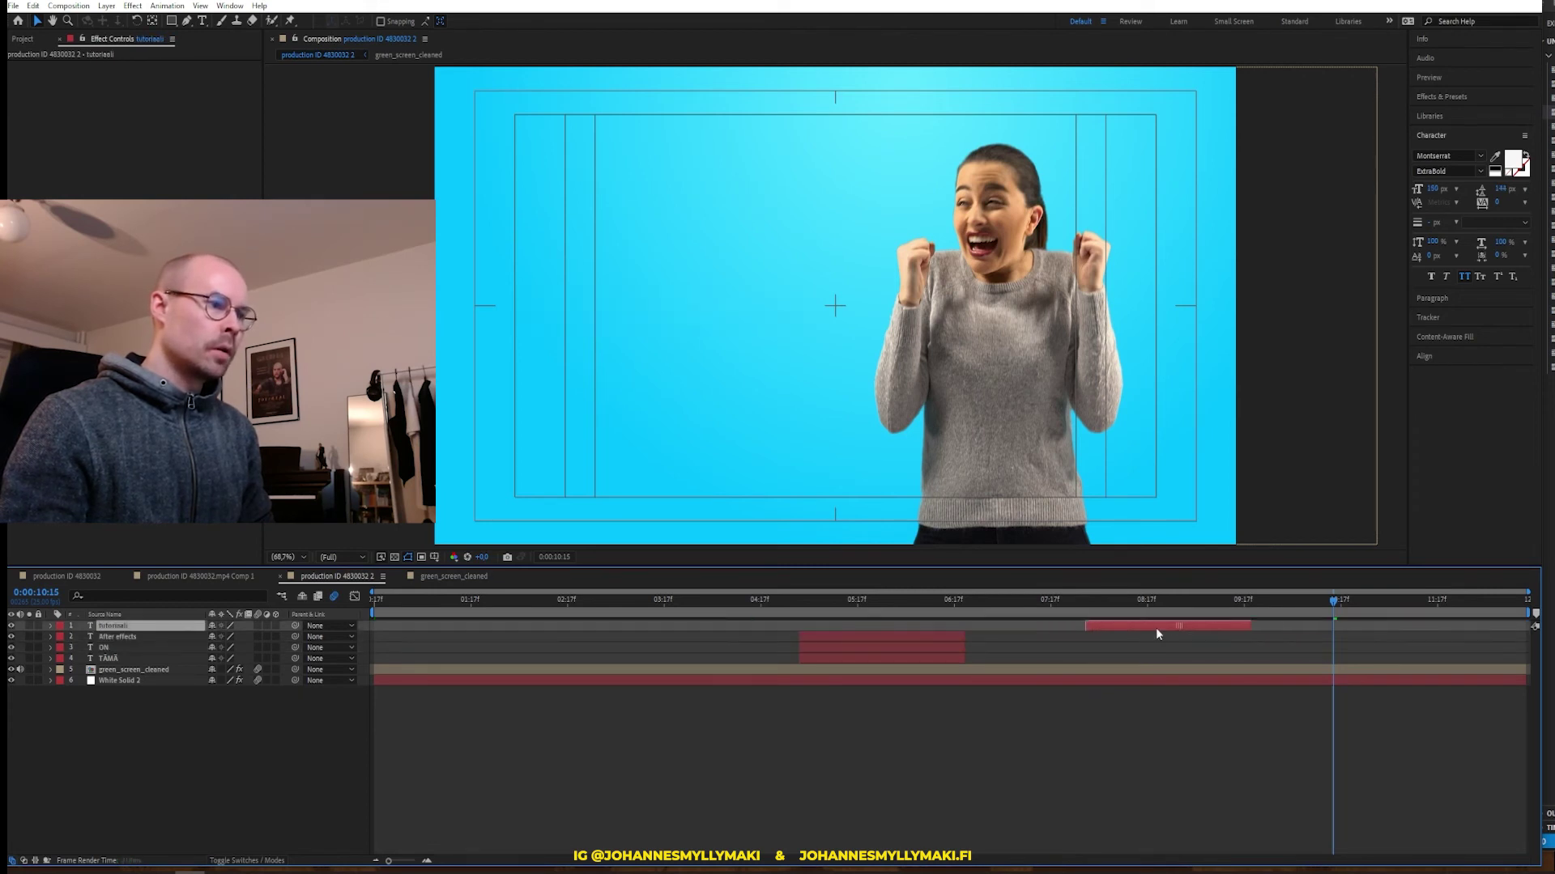
left_click(947, 659, "shift")
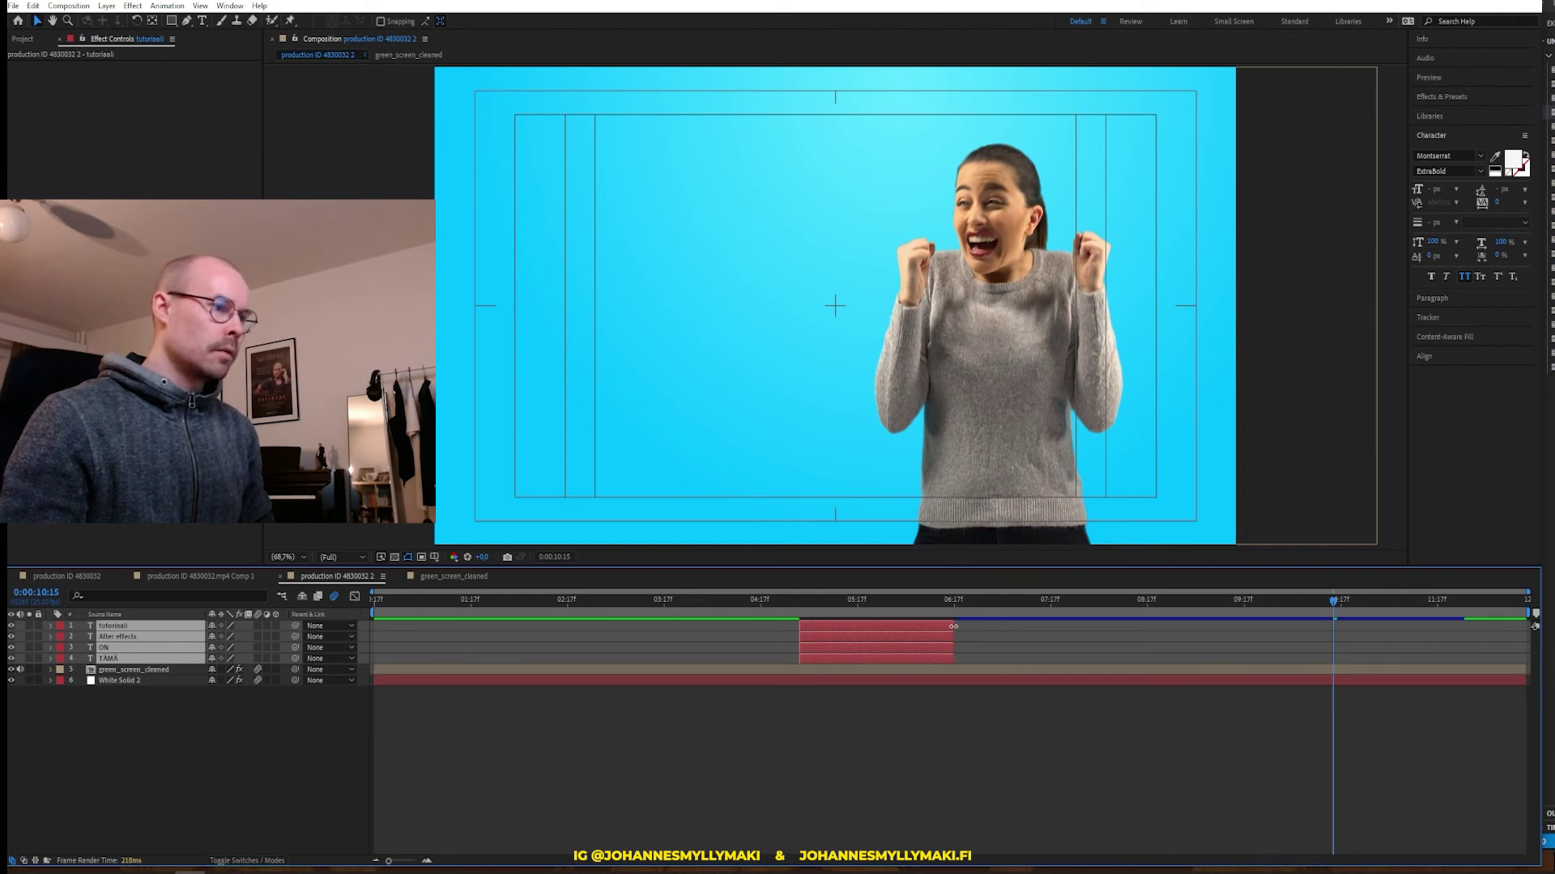
left_click(936, 735)
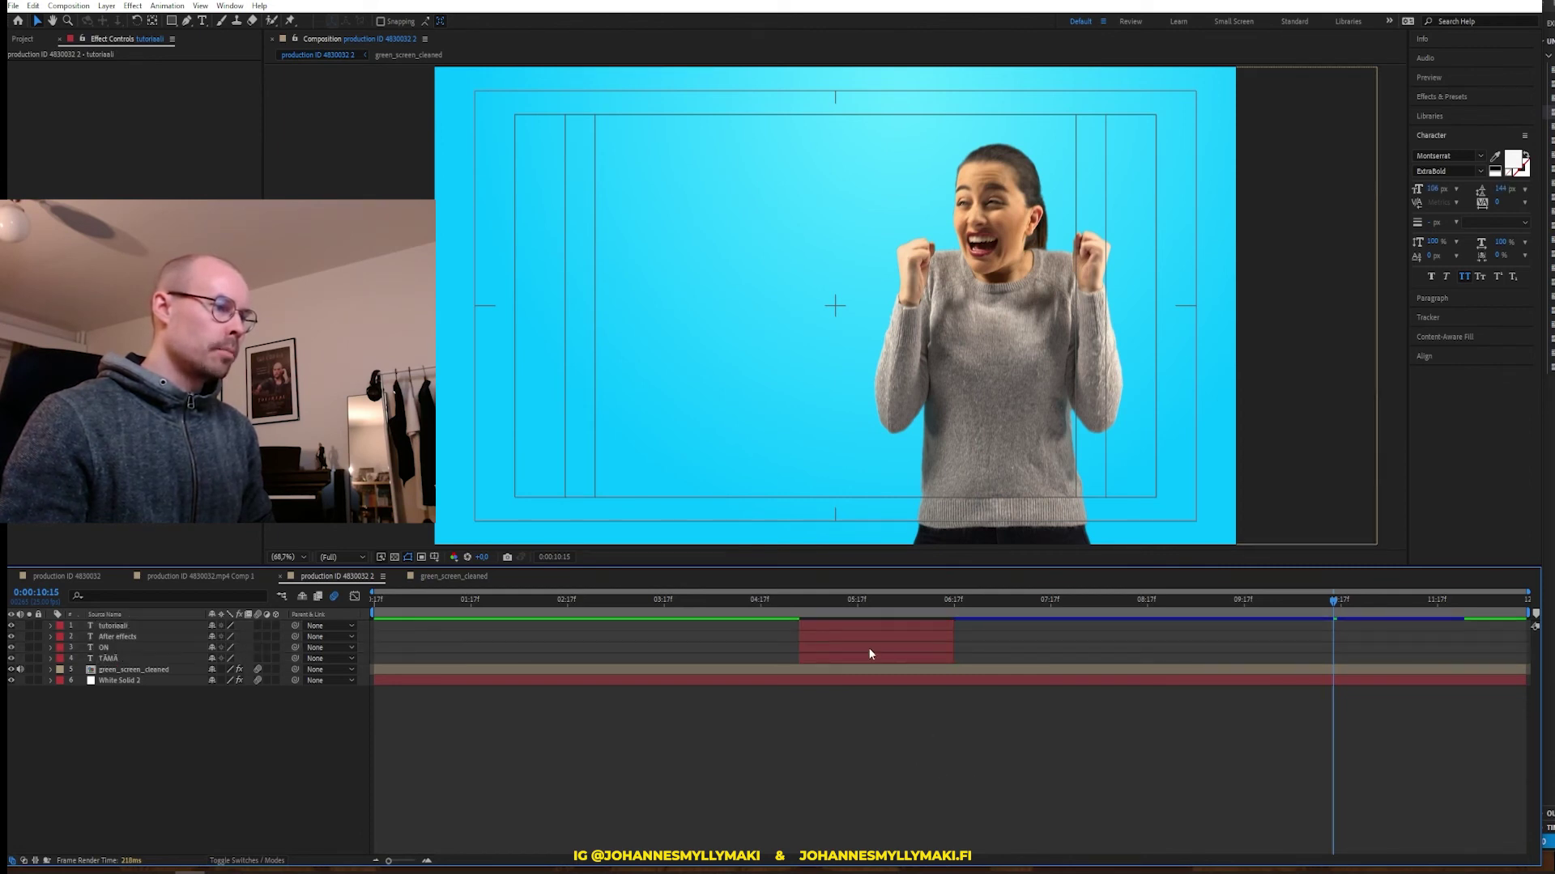
Place ON, After effects and tutoriaali back-to-back after TÄMÄ and preview the sequence
left_click_drag(870, 649, 1017, 646)
left_click_drag(891, 637, 1189, 652)
left_click_drag(867, 625, 1295, 608)
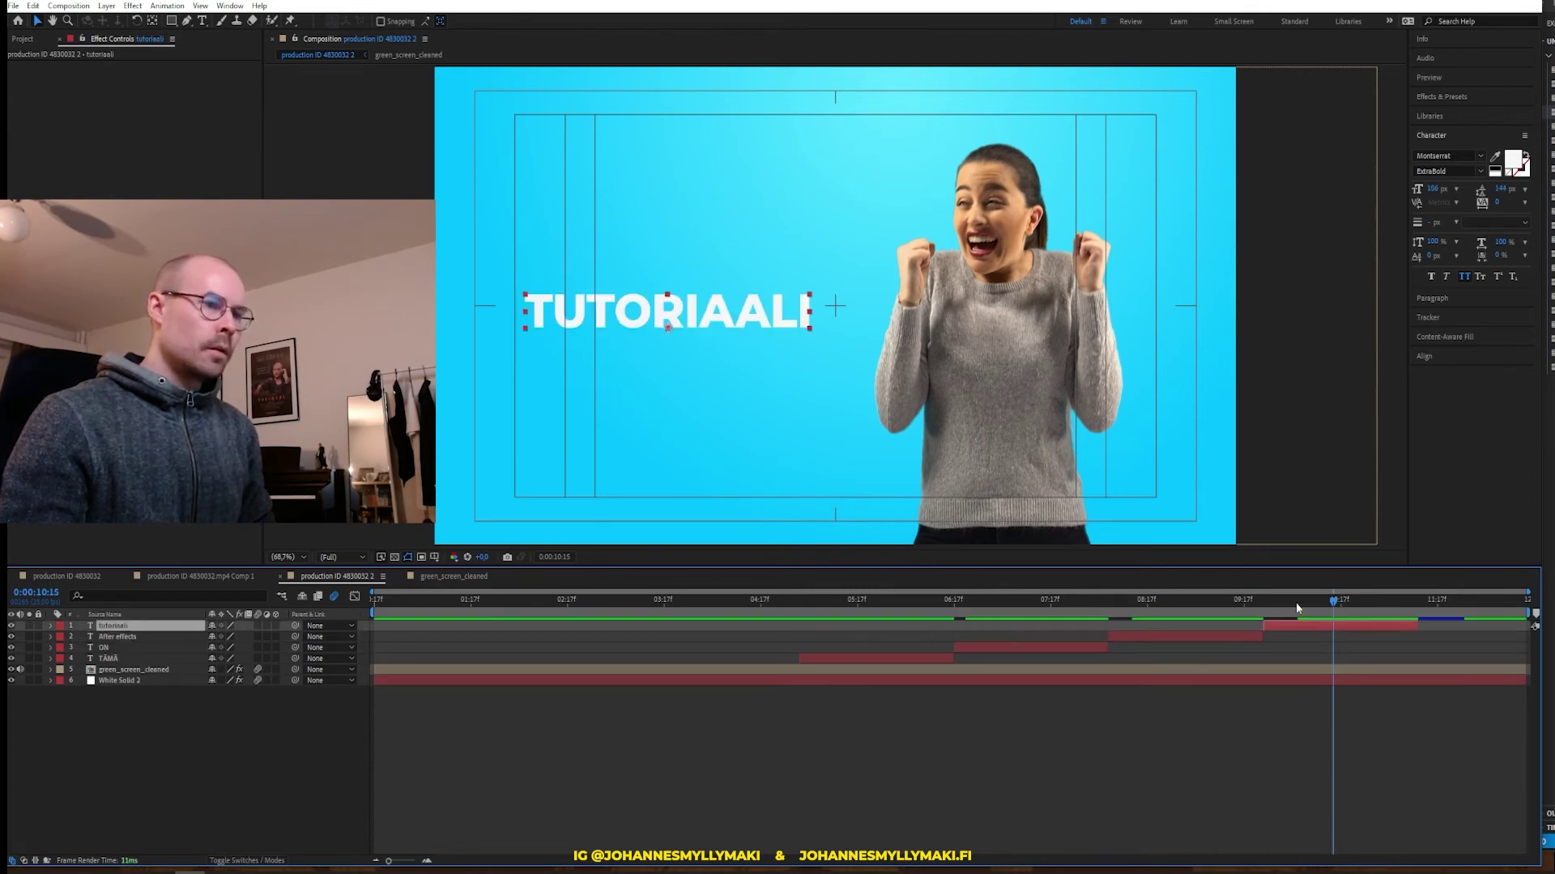
key("space")
left_click(1211, 795)
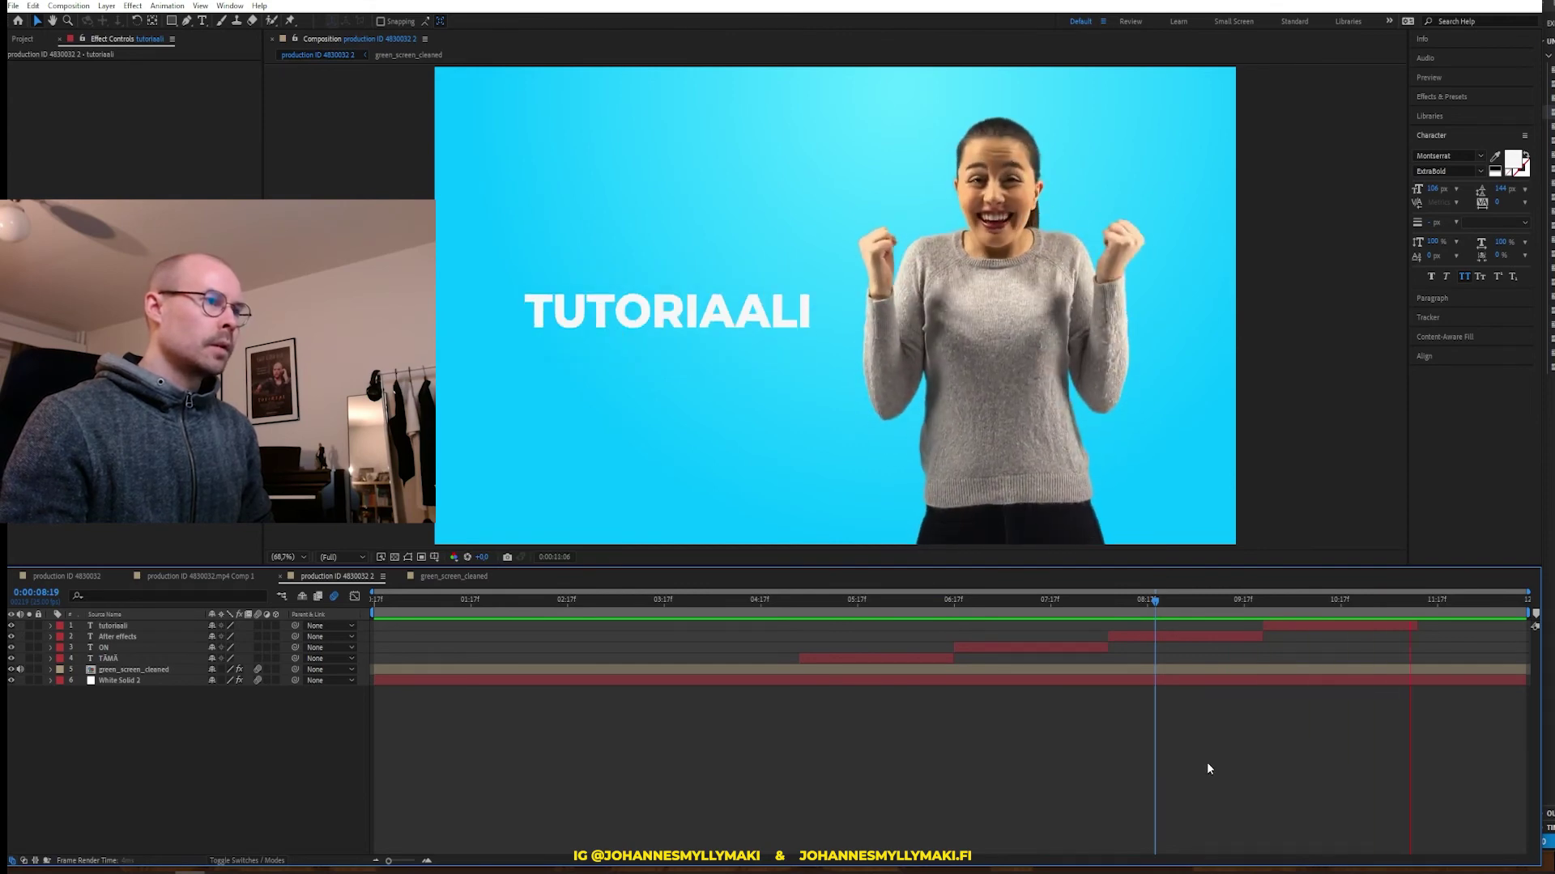
Preview the captions from 4:10, then switch to the production ID 4830032 composition
left_click(775, 601)
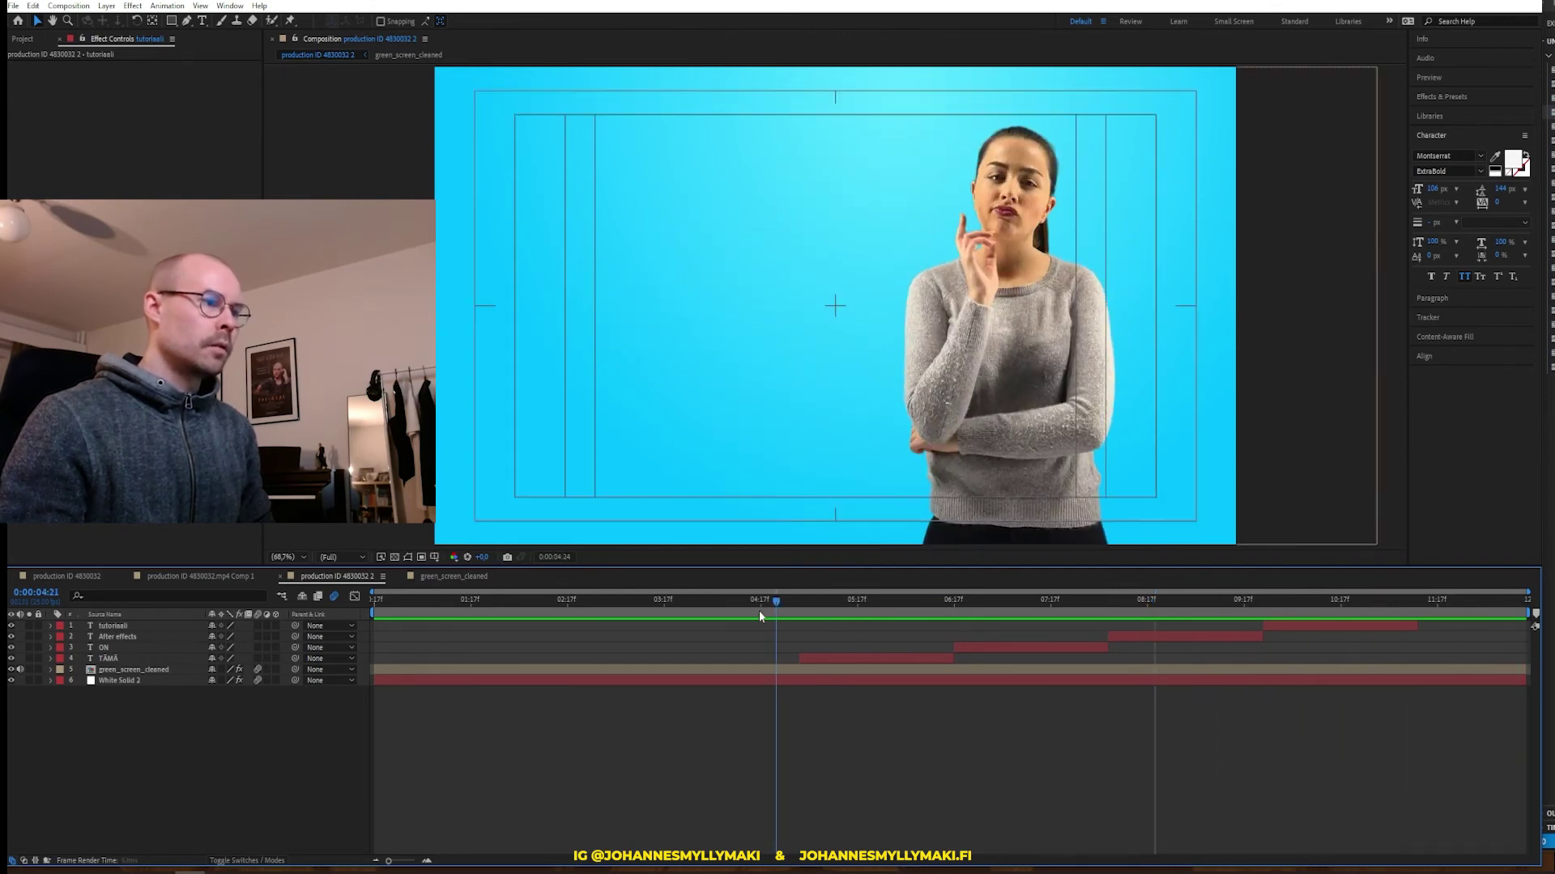
left_click(735, 604)
key("space")
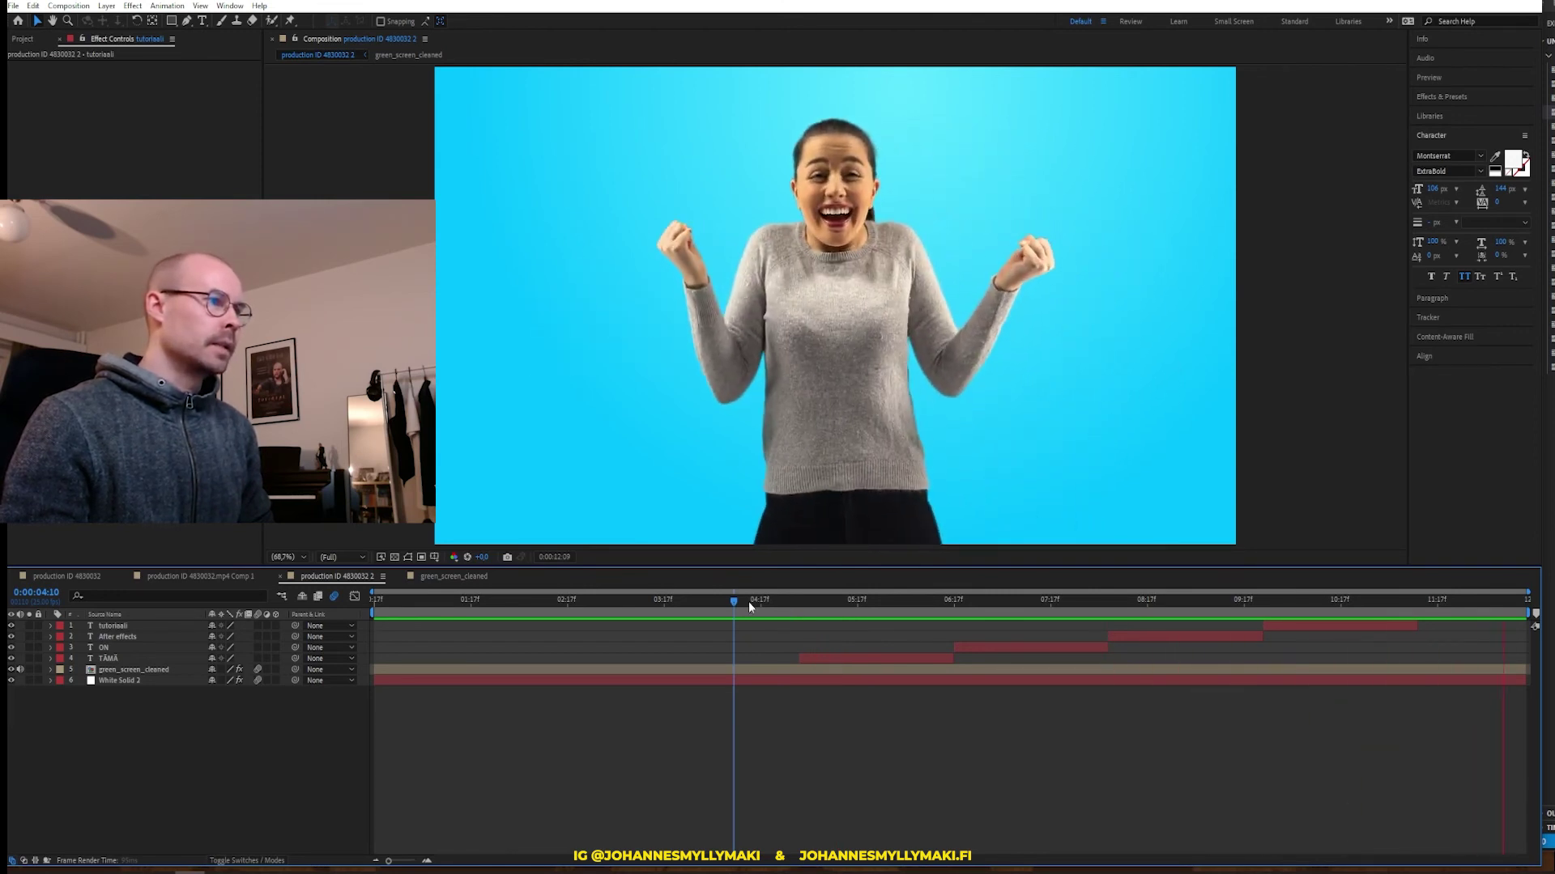
left_click(595, 601)
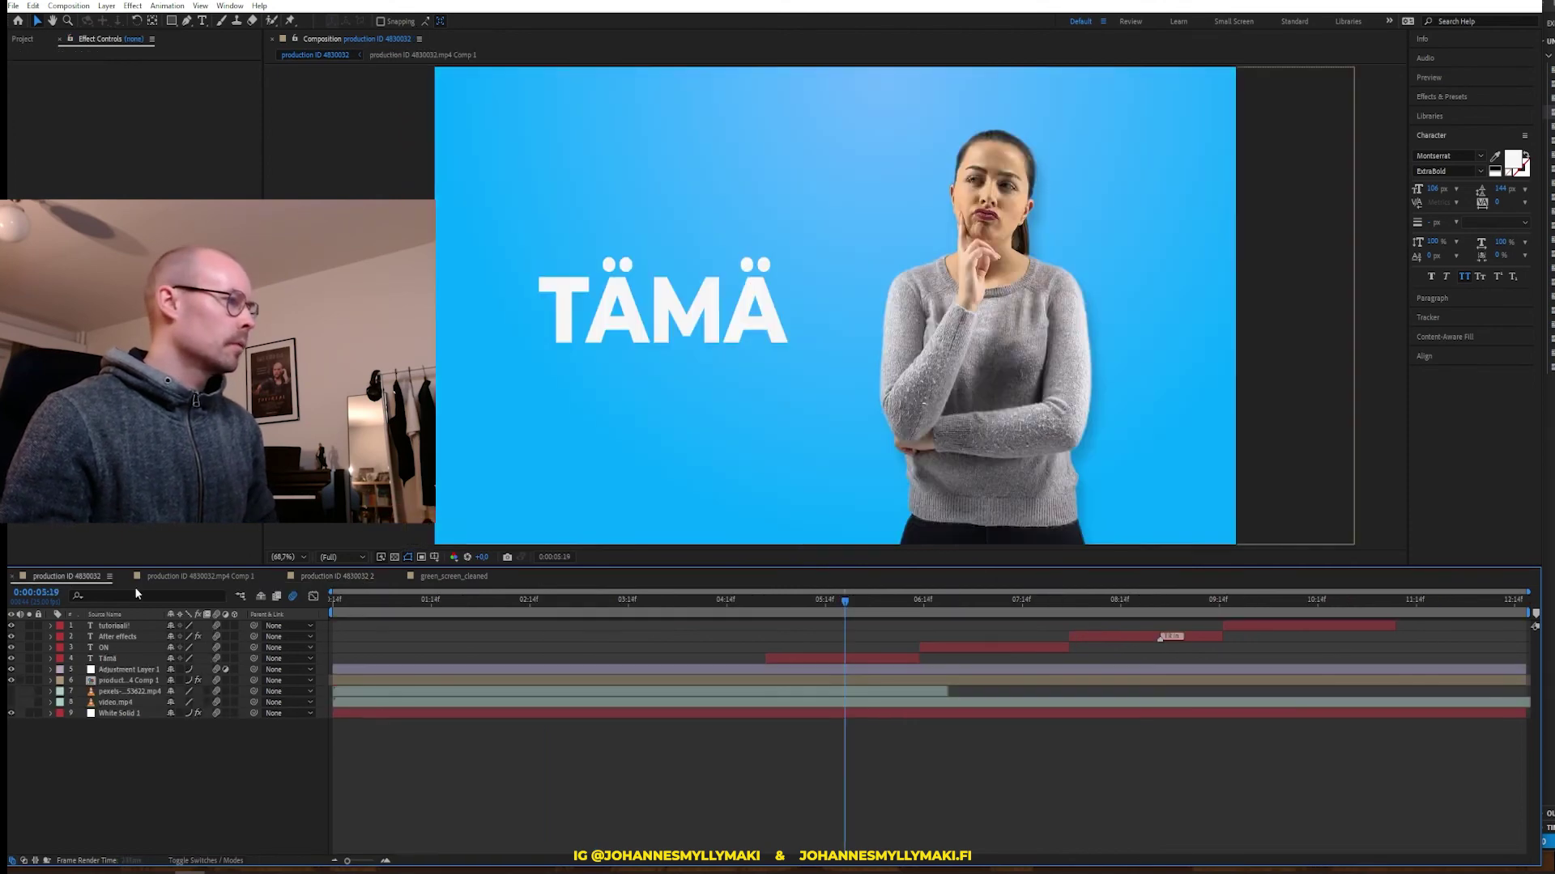
left_click(67, 576)
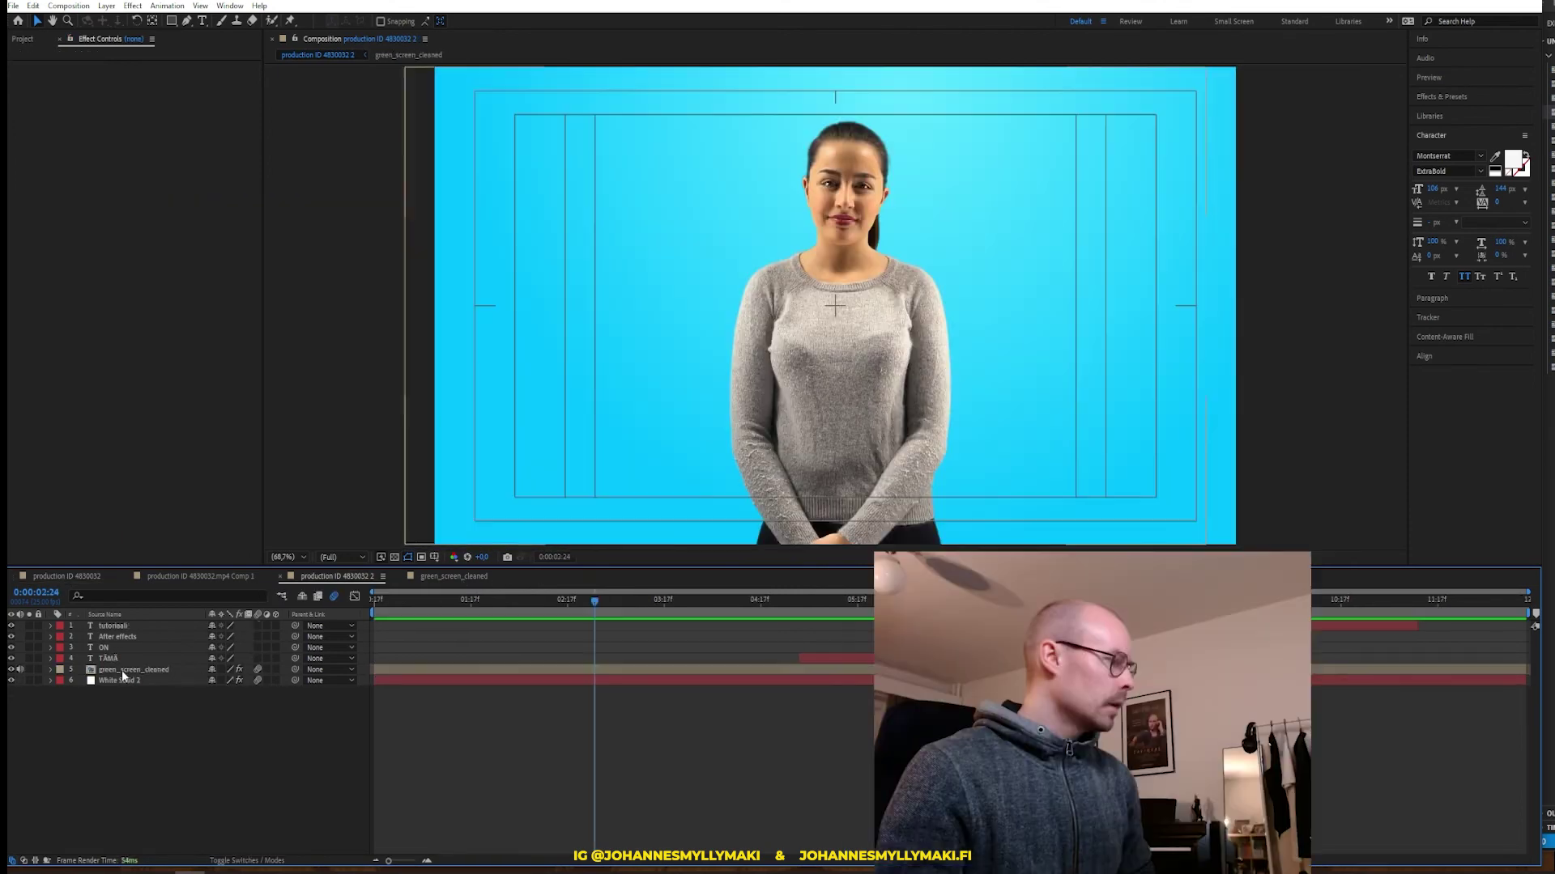
Add a Drop Shadow to green_screen_cleaned with 25% opacity
right_click(123, 670)
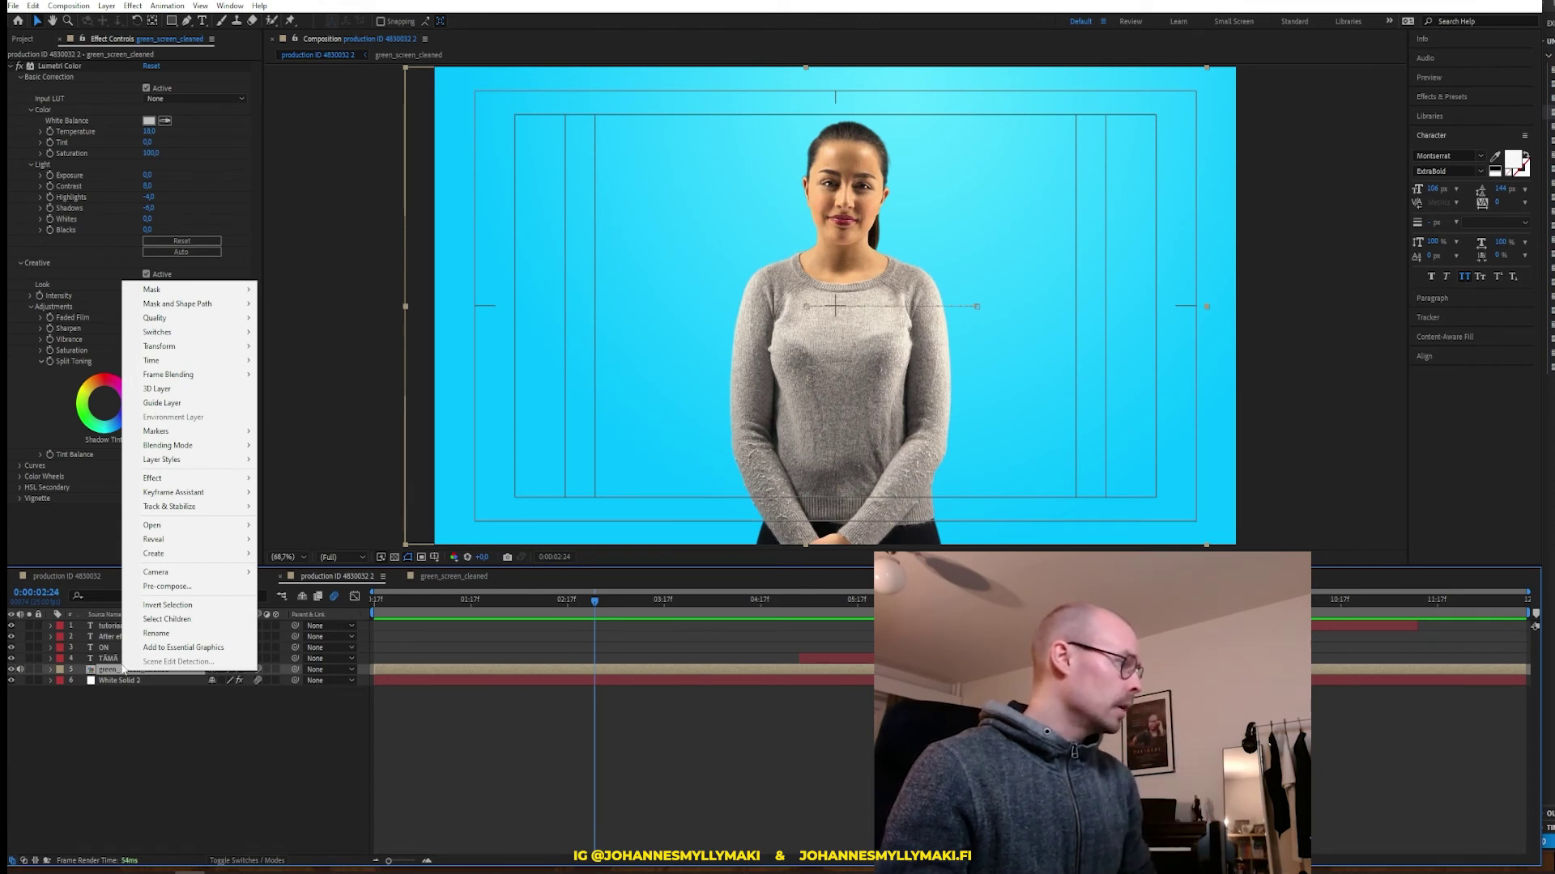
mouse_move(191, 466)
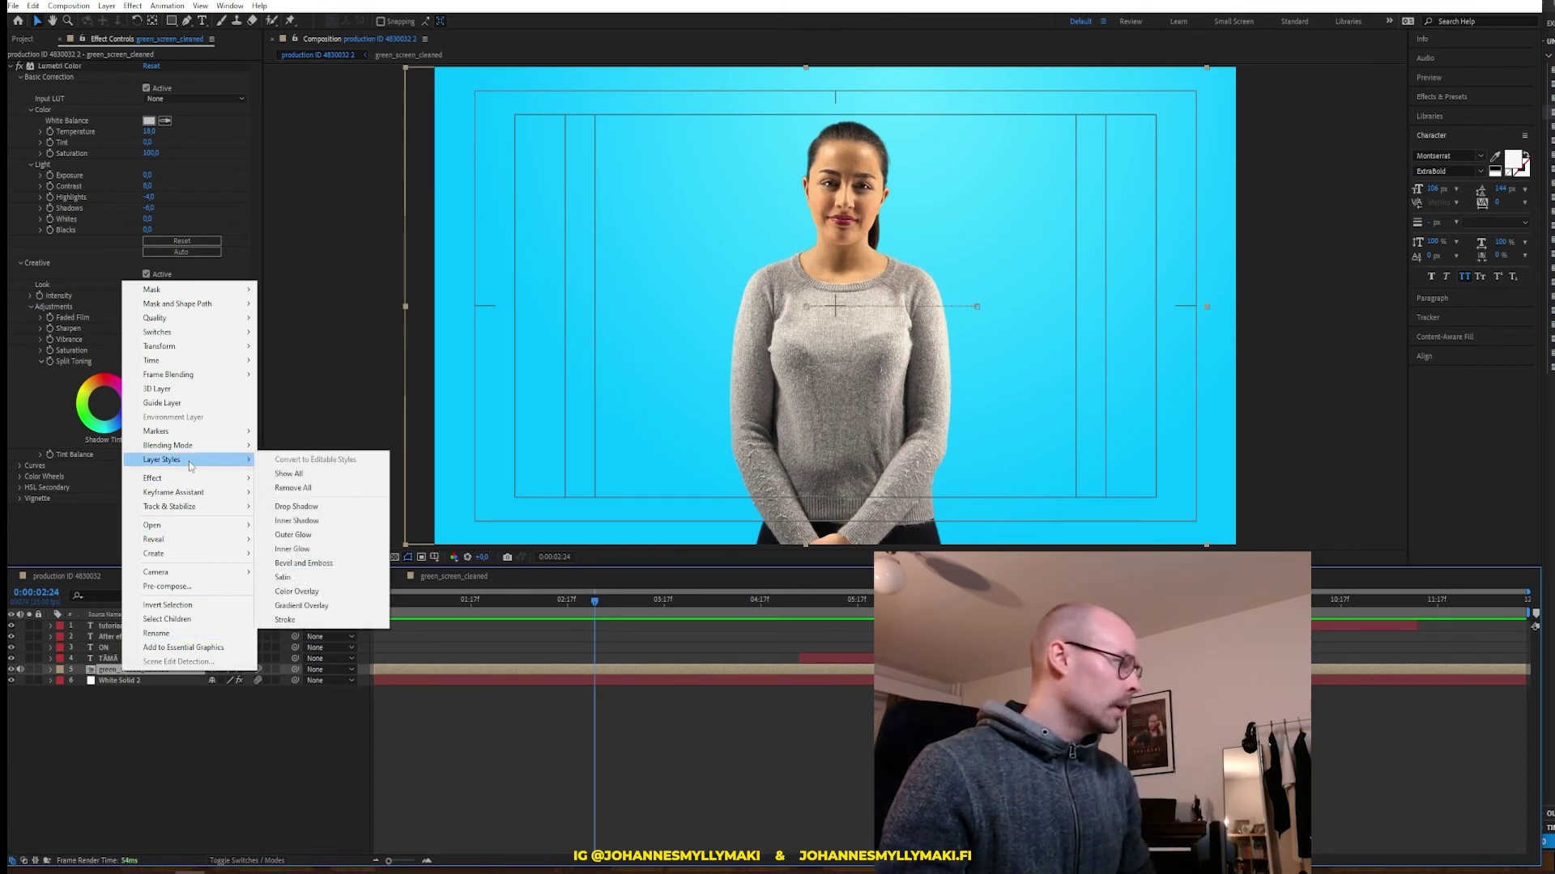
left_click(300, 510)
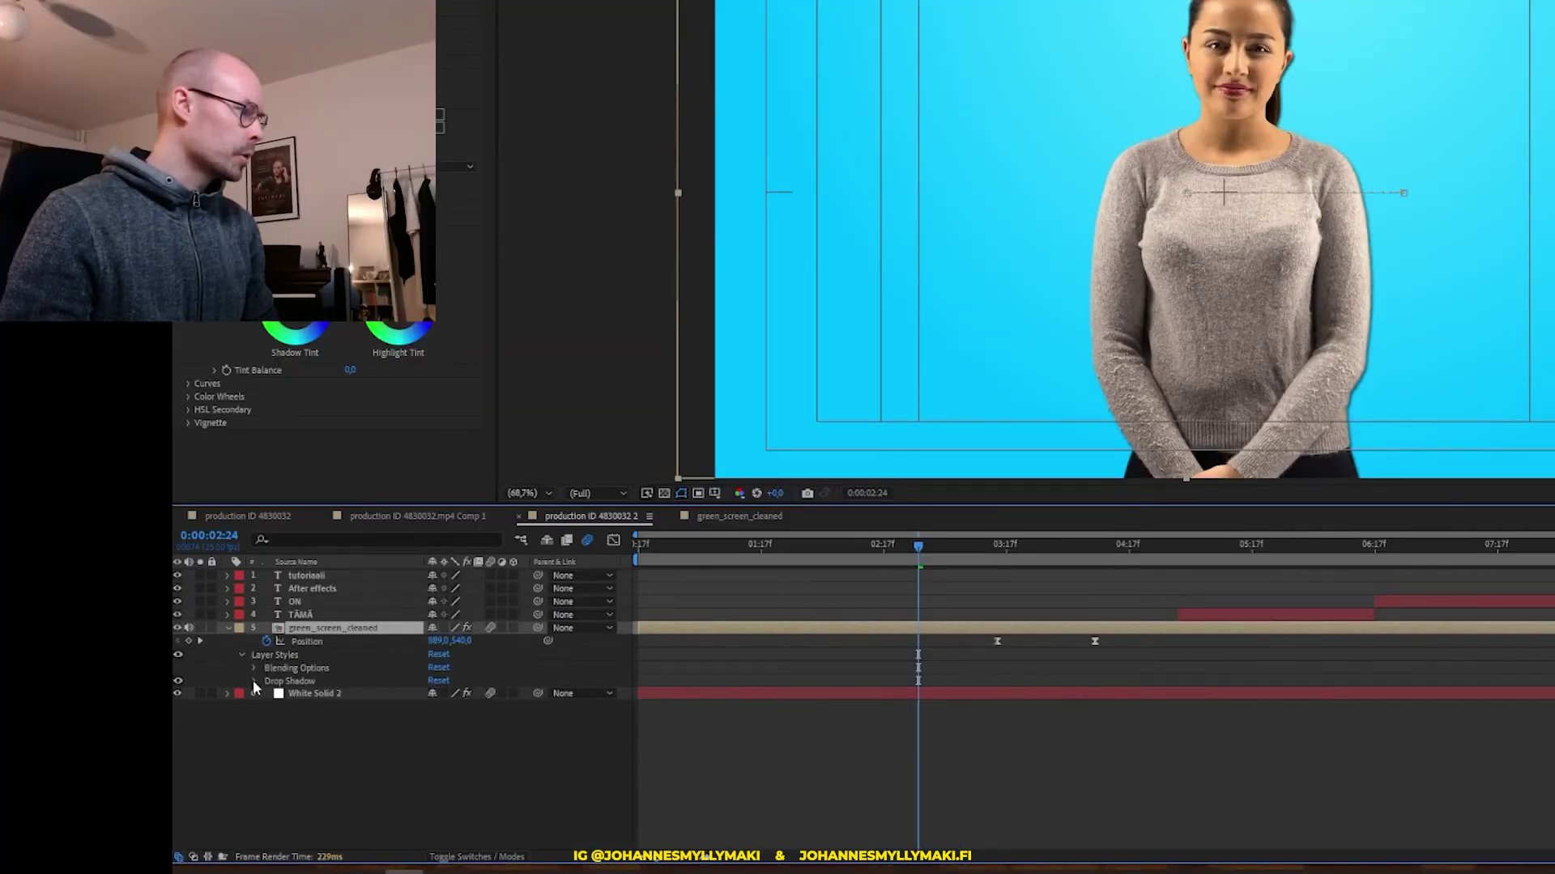
left_click(254, 682)
left_click(434, 722)
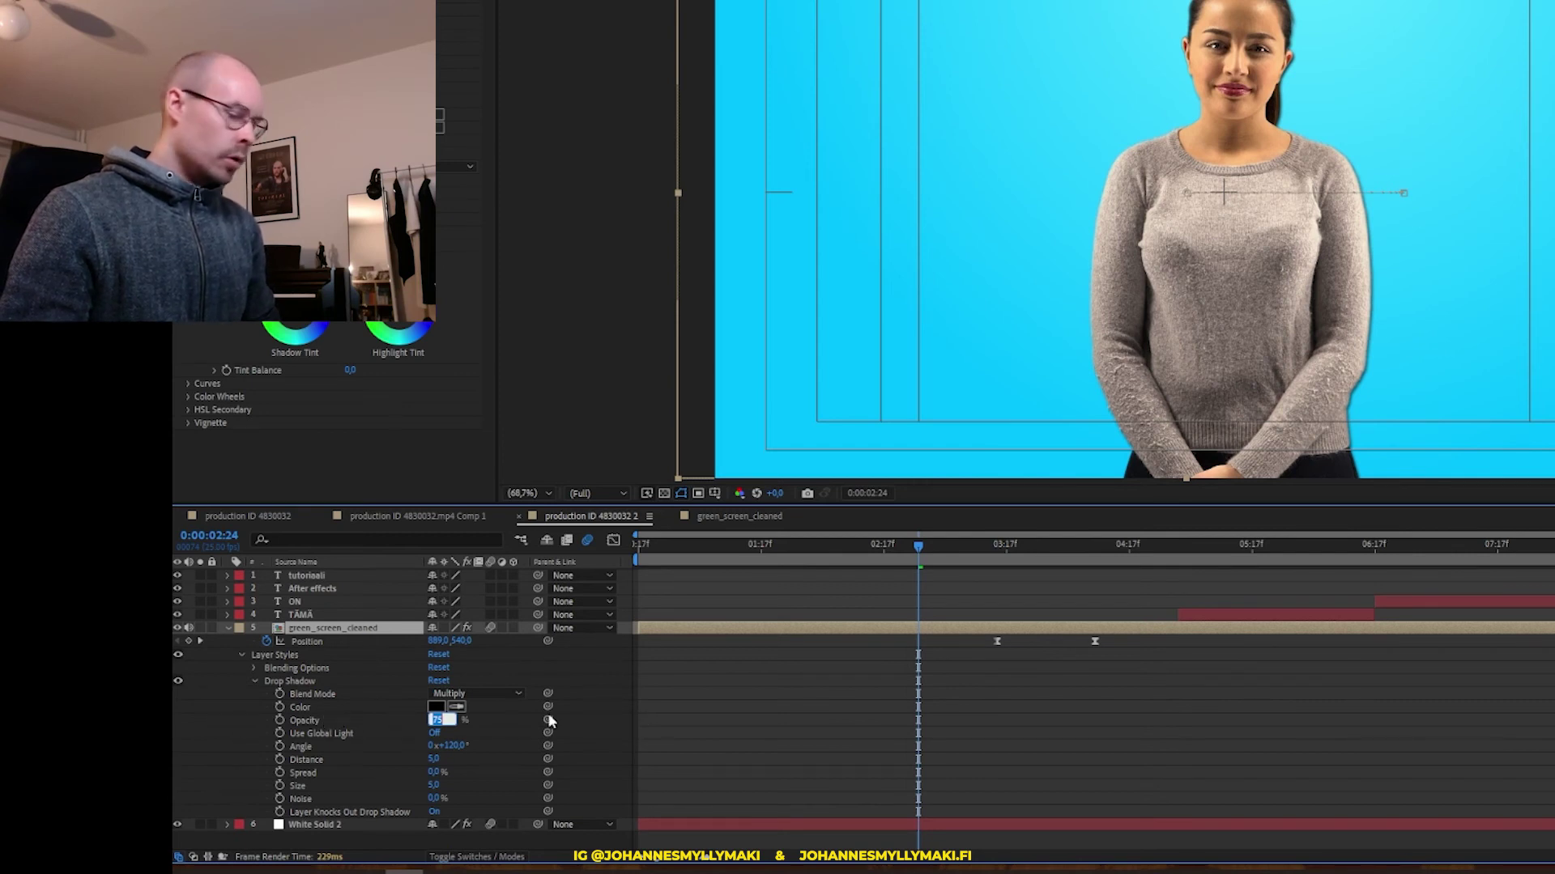
type("25")
key("Return")
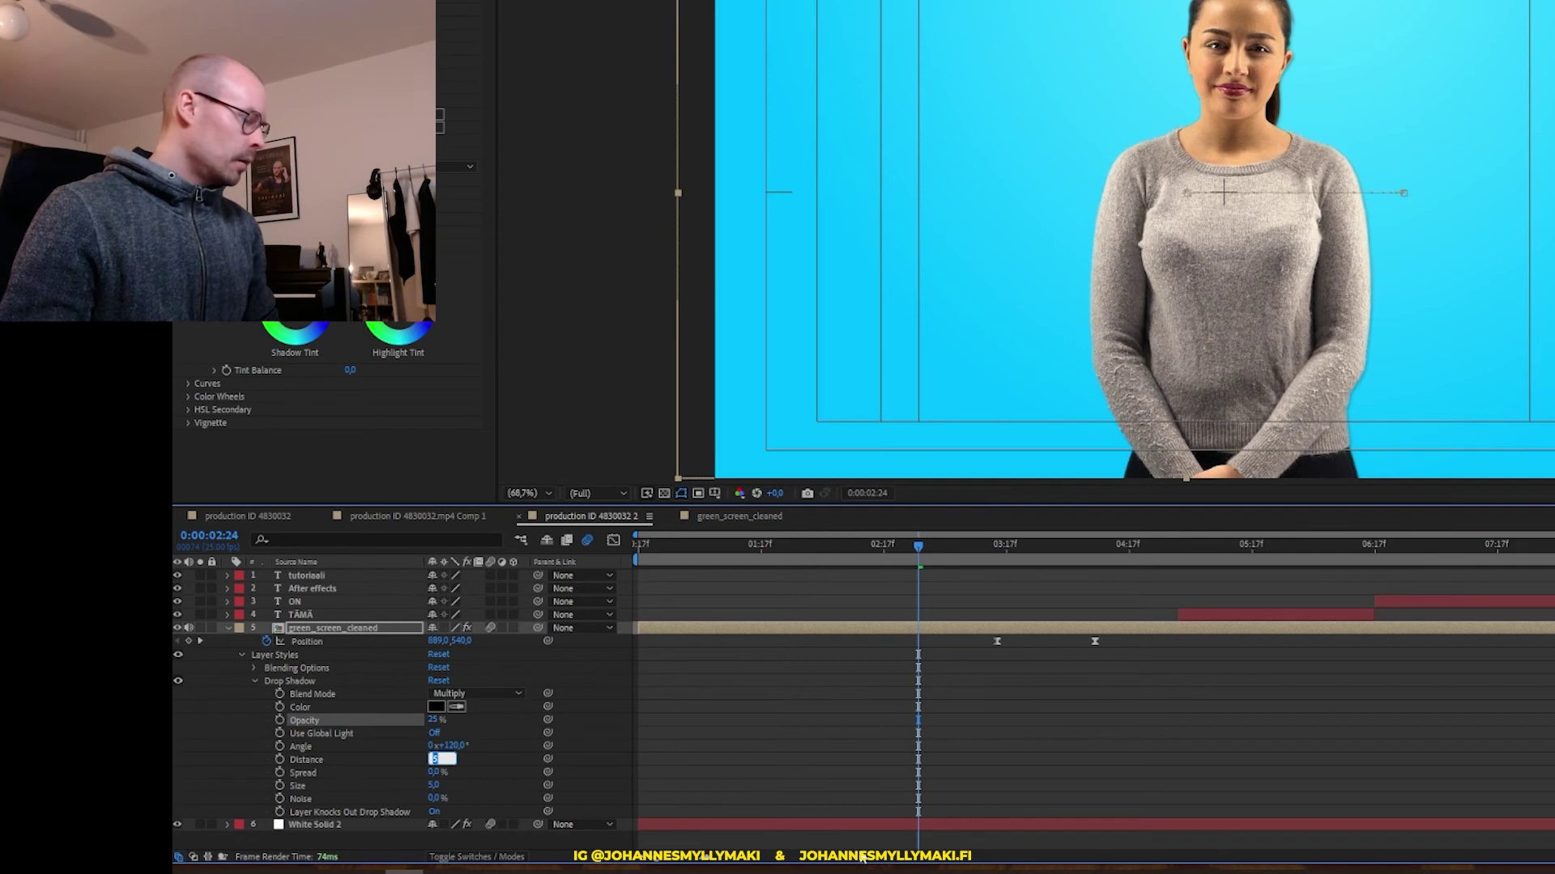
type("15")
Keep the shadow distance at 15, set its size to 35, and show the production ID 4830032 comp
key("Return")
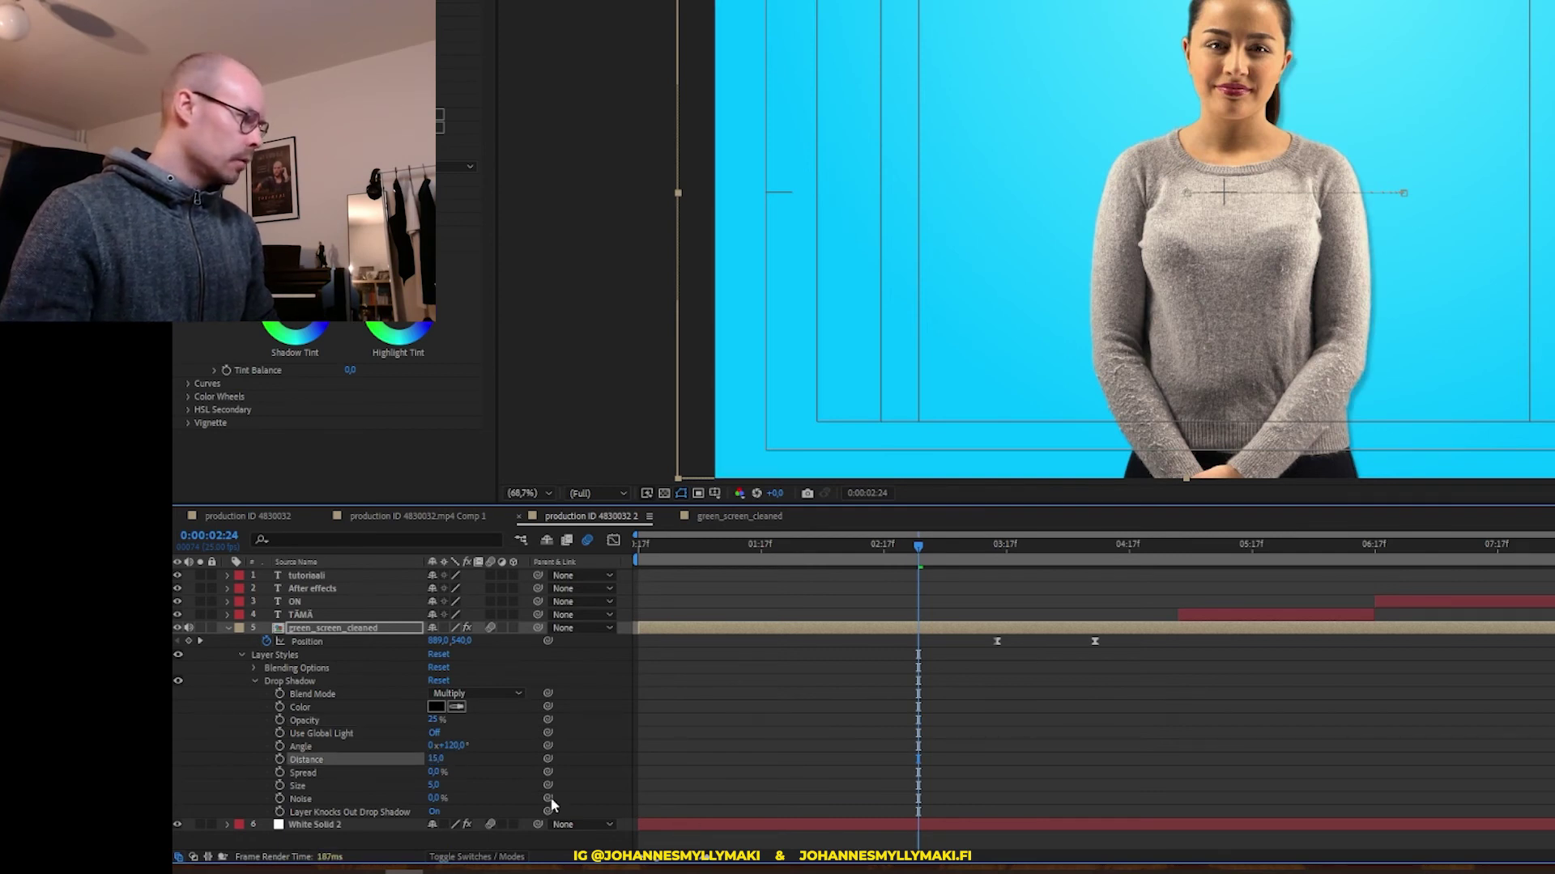
left_click_drag(433, 785, 447, 786)
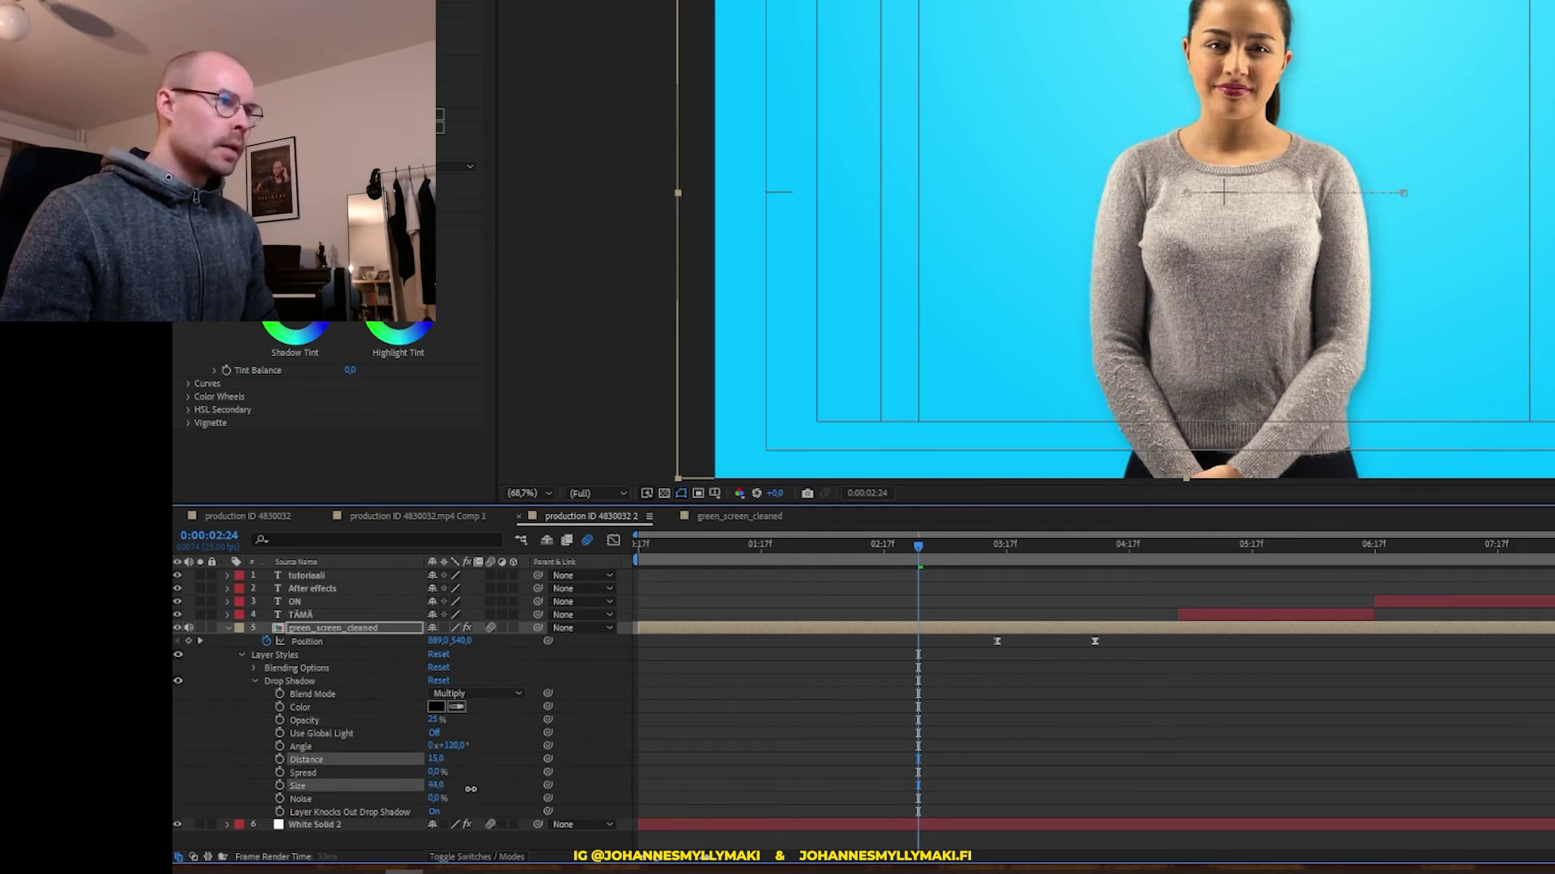
key("slash")
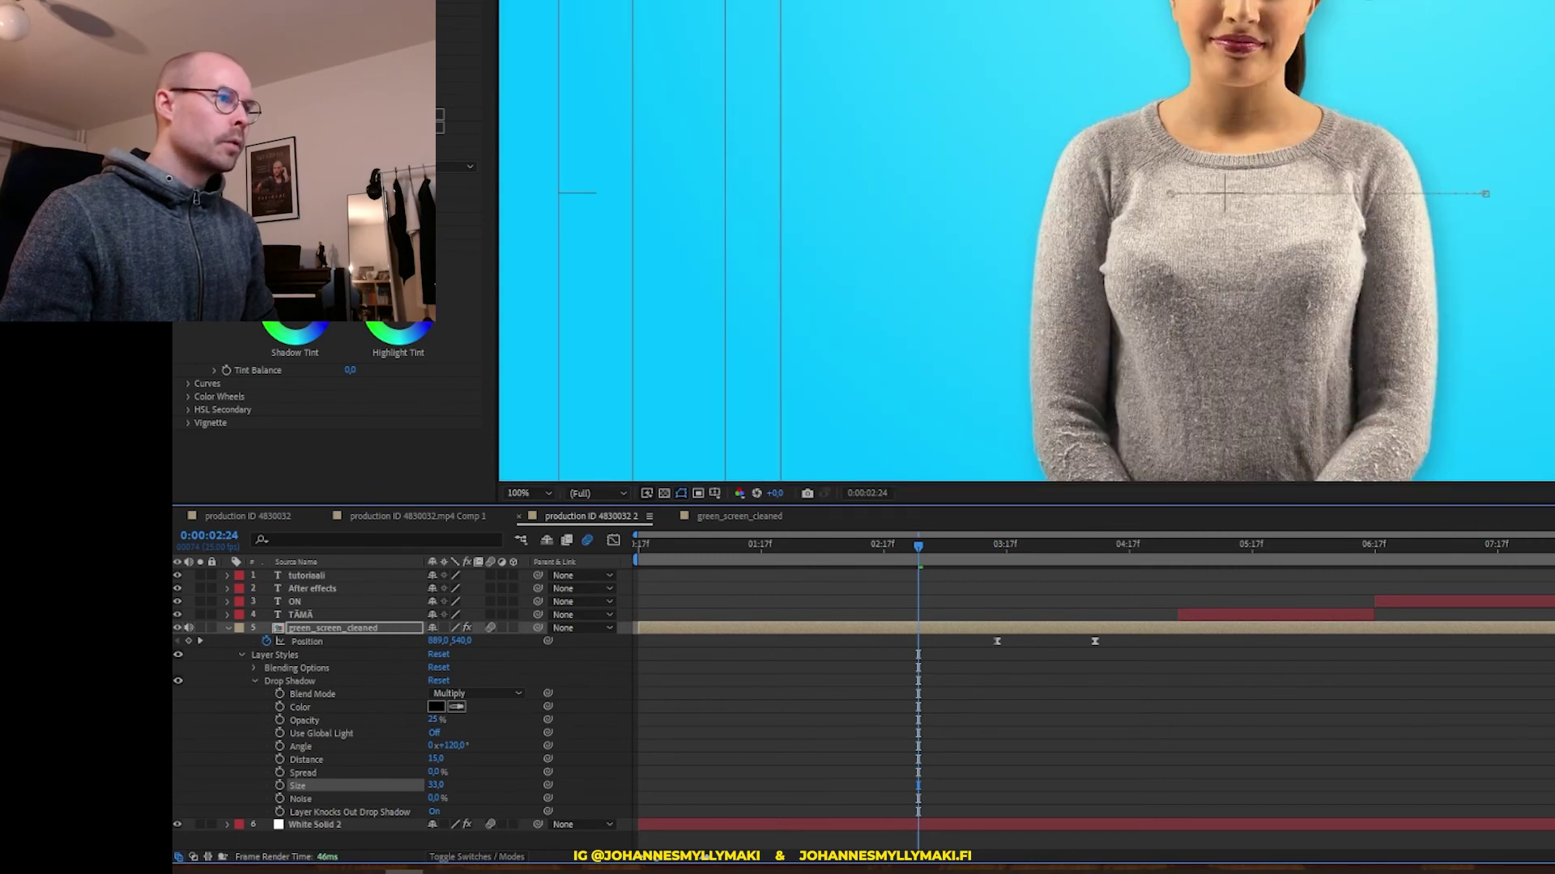
scroll(1383, 19, "up", 2)
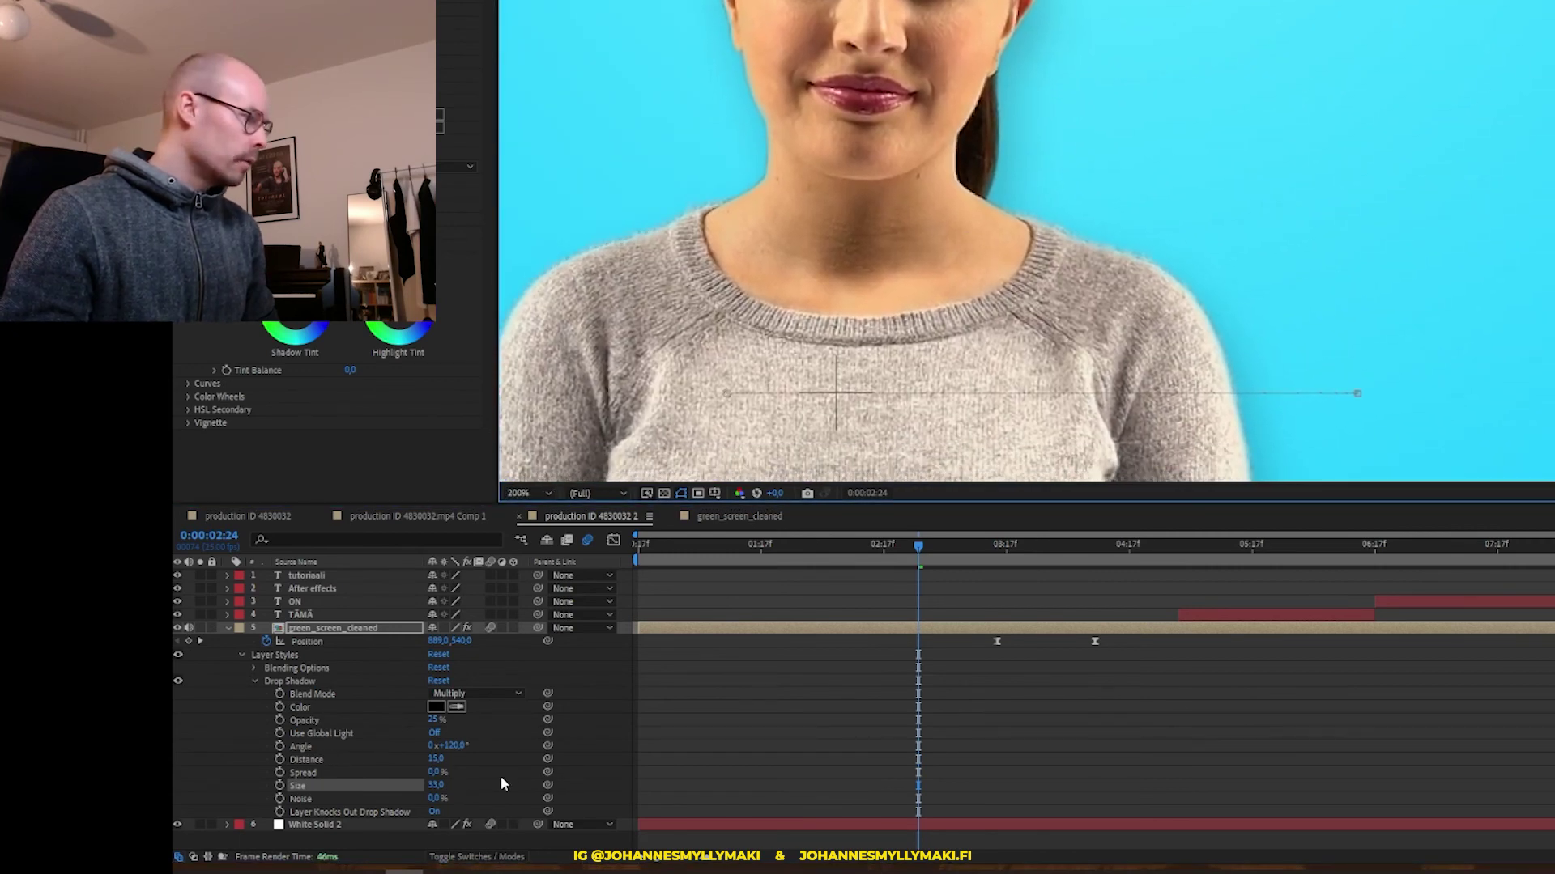
left_click_drag(436, 785, 443, 790)
left_click(439, 788)
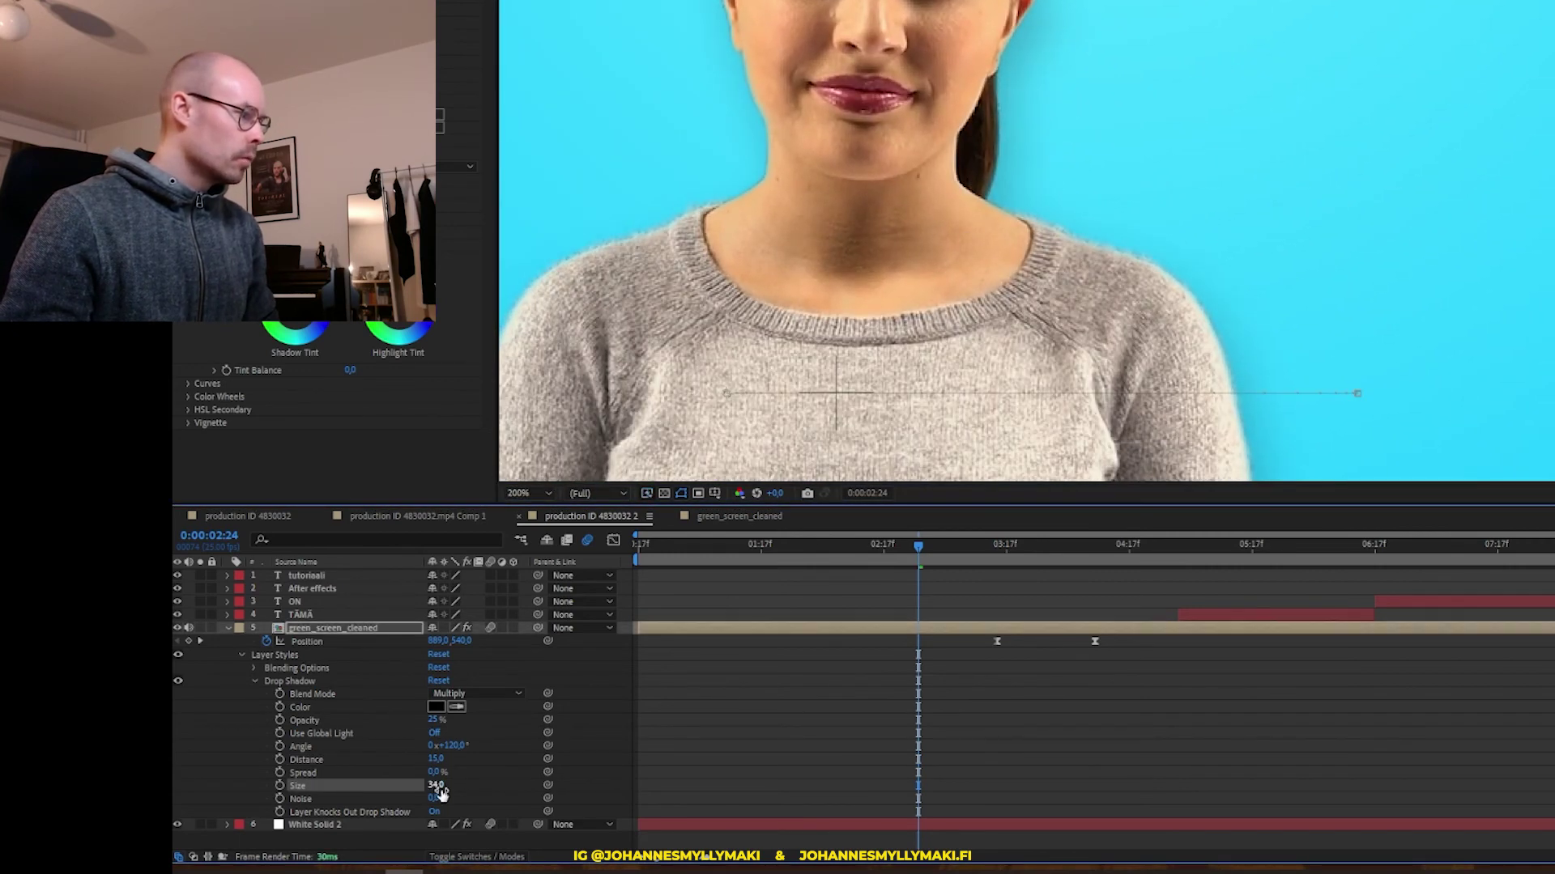
type("35")
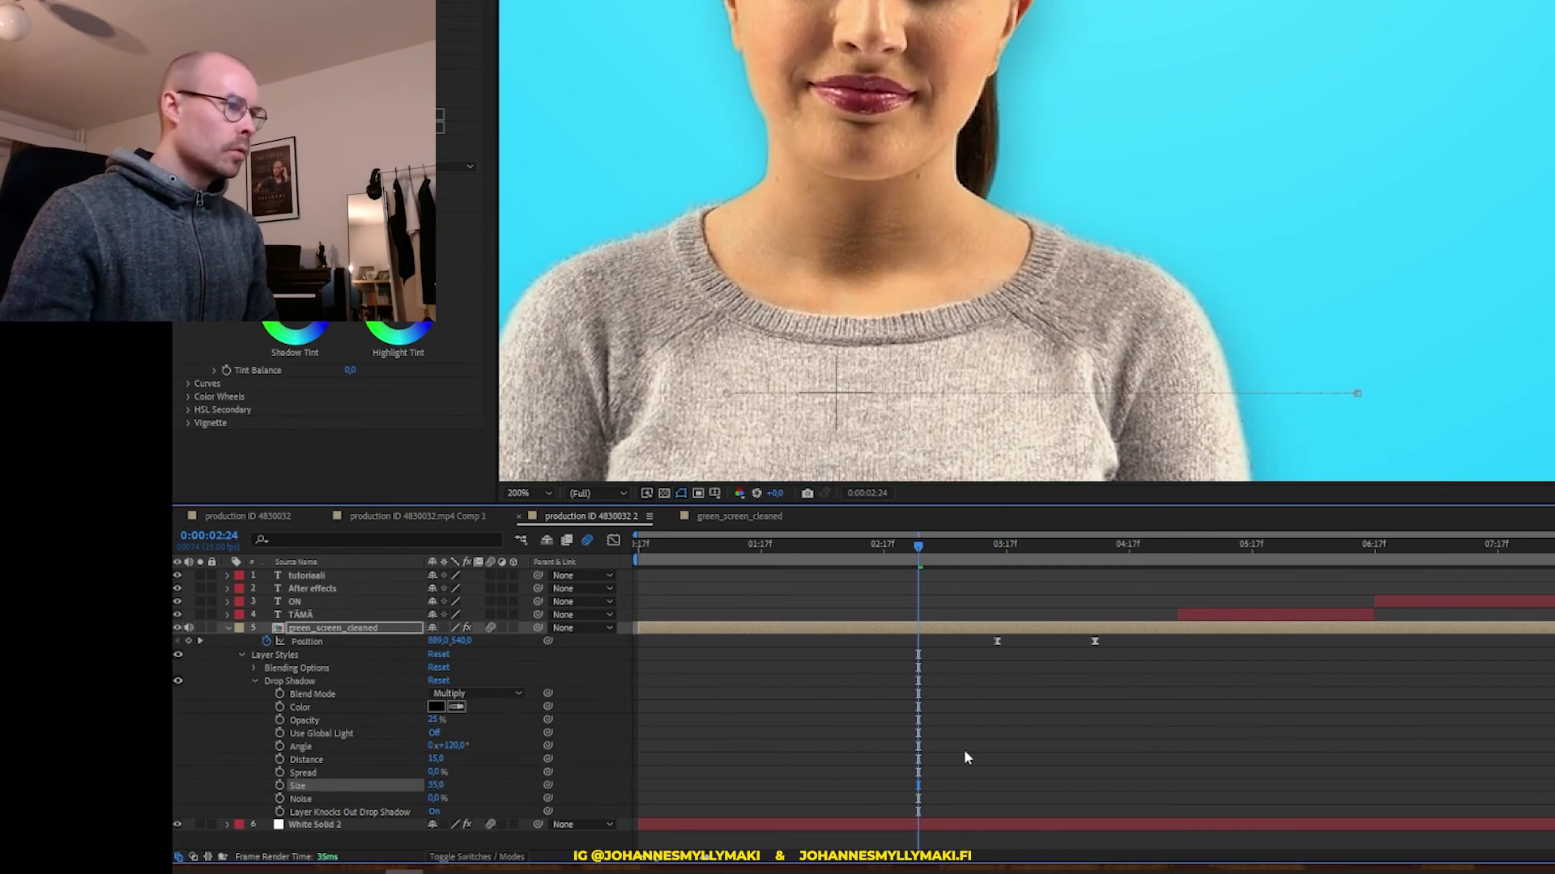
left_click(1180, 770)
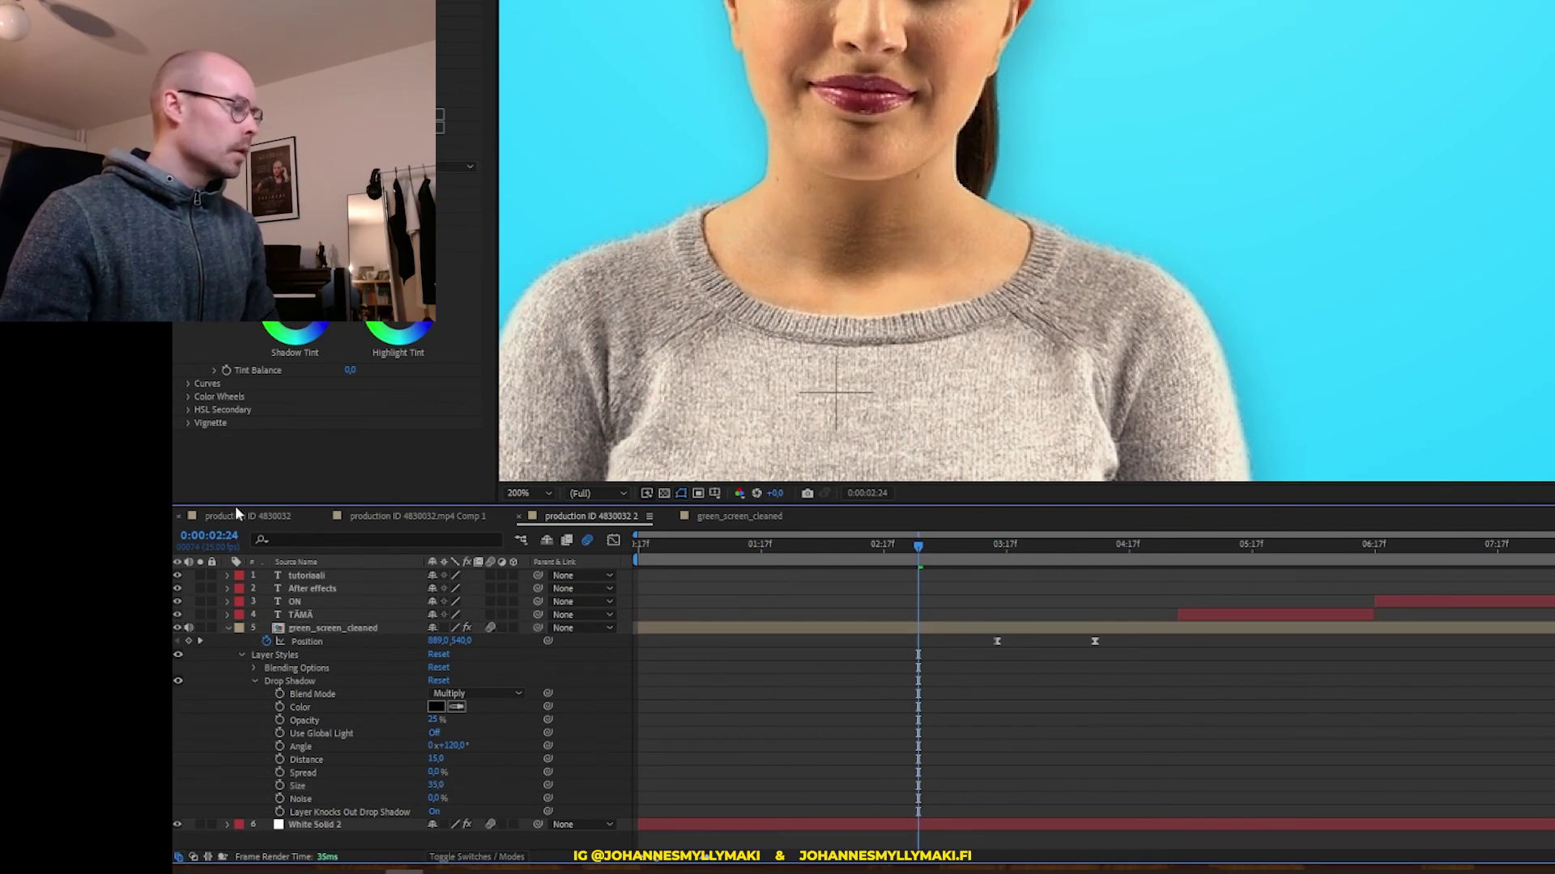
left_click(264, 519)
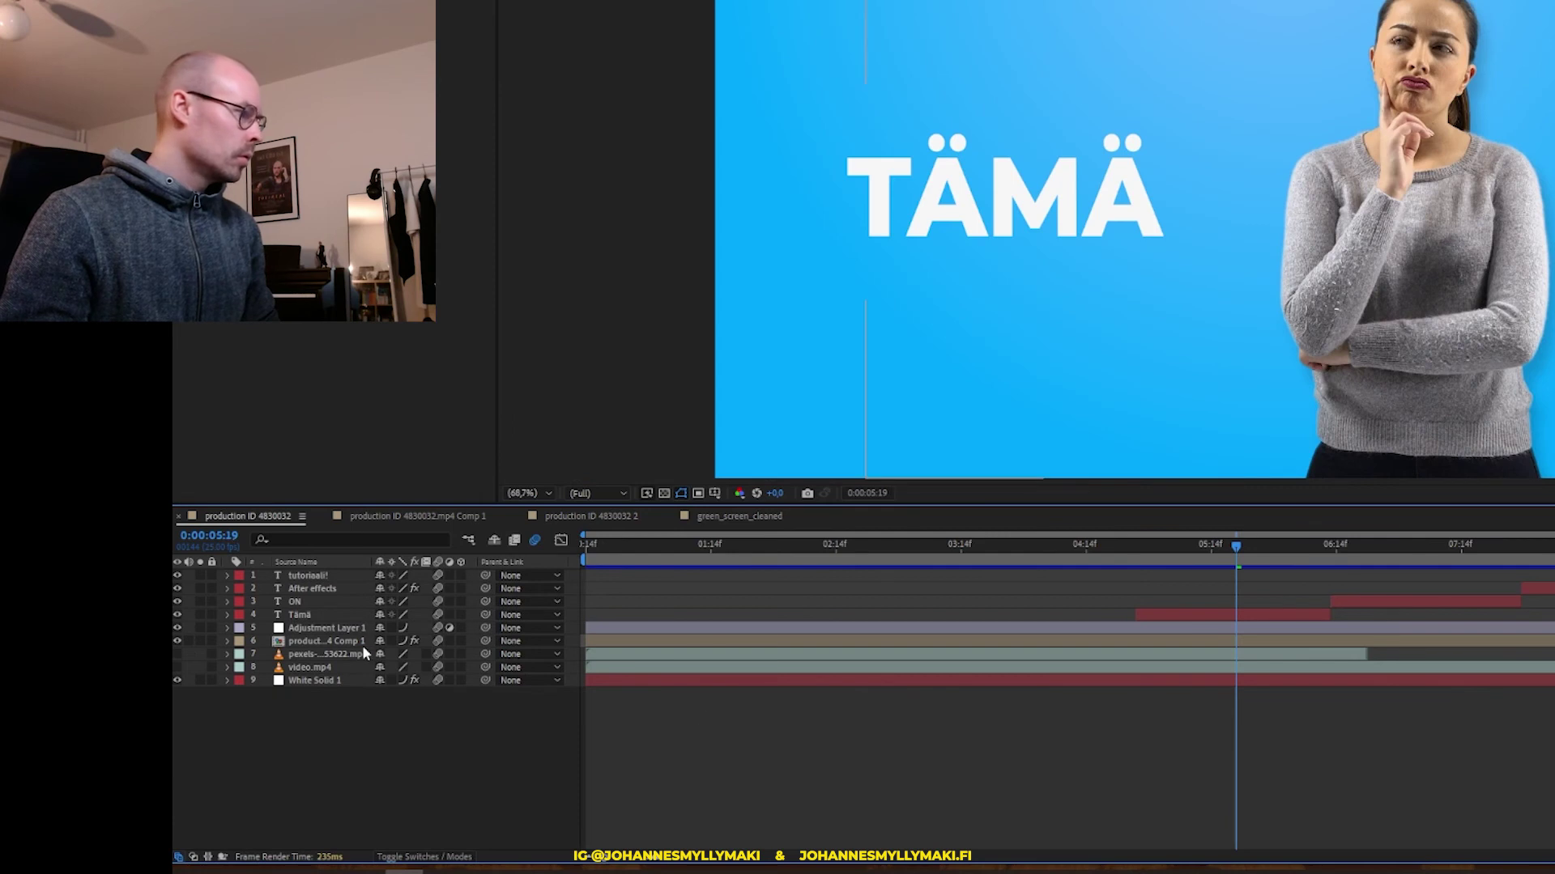
Expand the keyed precomp layer's Layer Styles > Drop Shadow in the original comp to compare settings
left_click(309, 642)
left_click(227, 641)
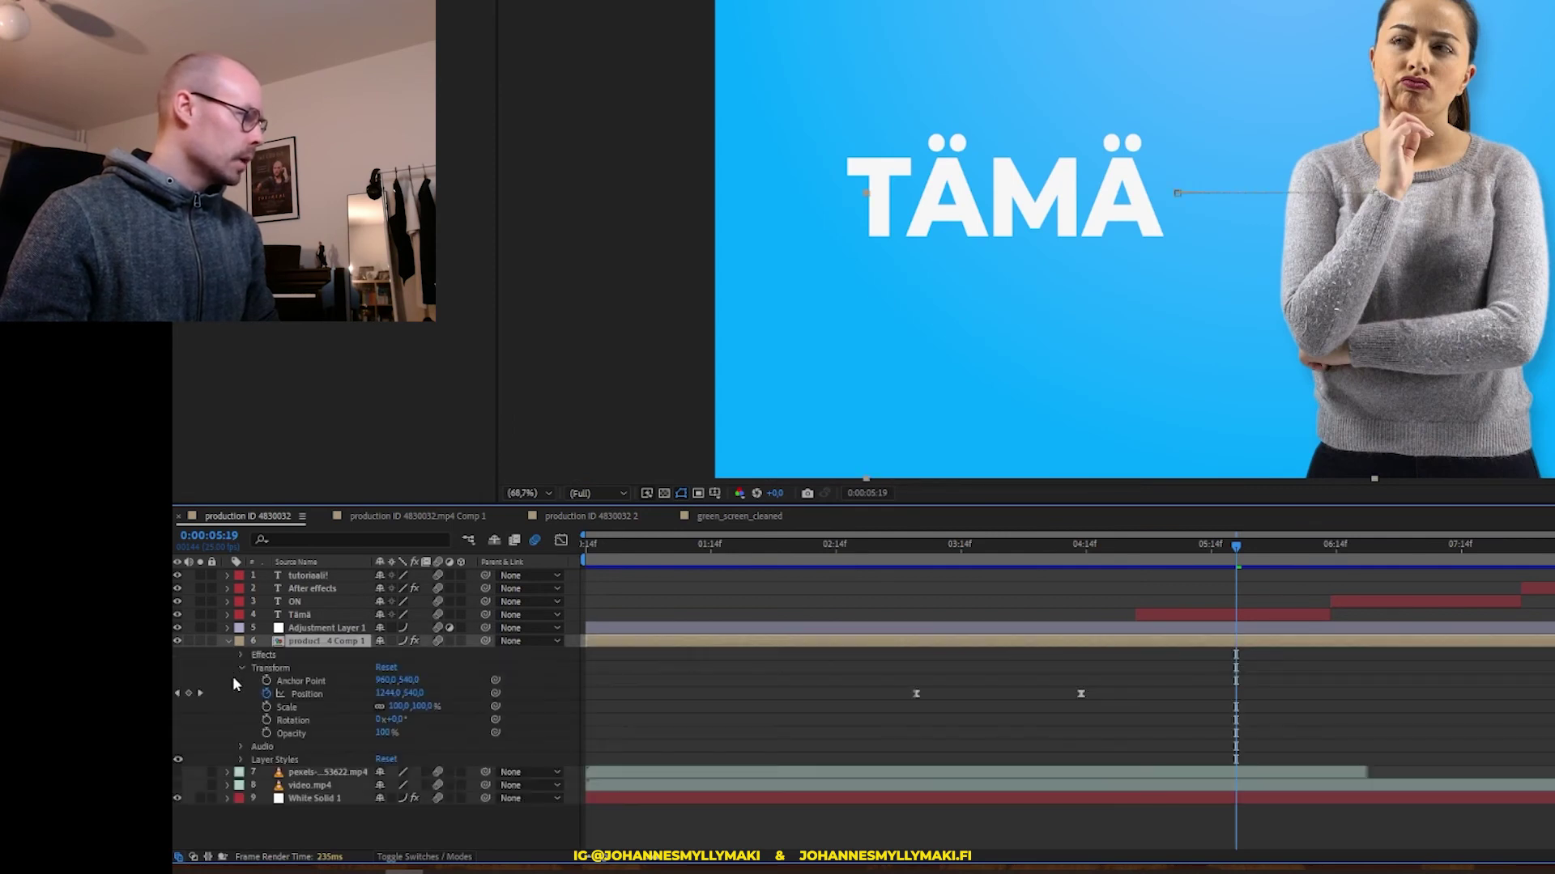
left_click(241, 760)
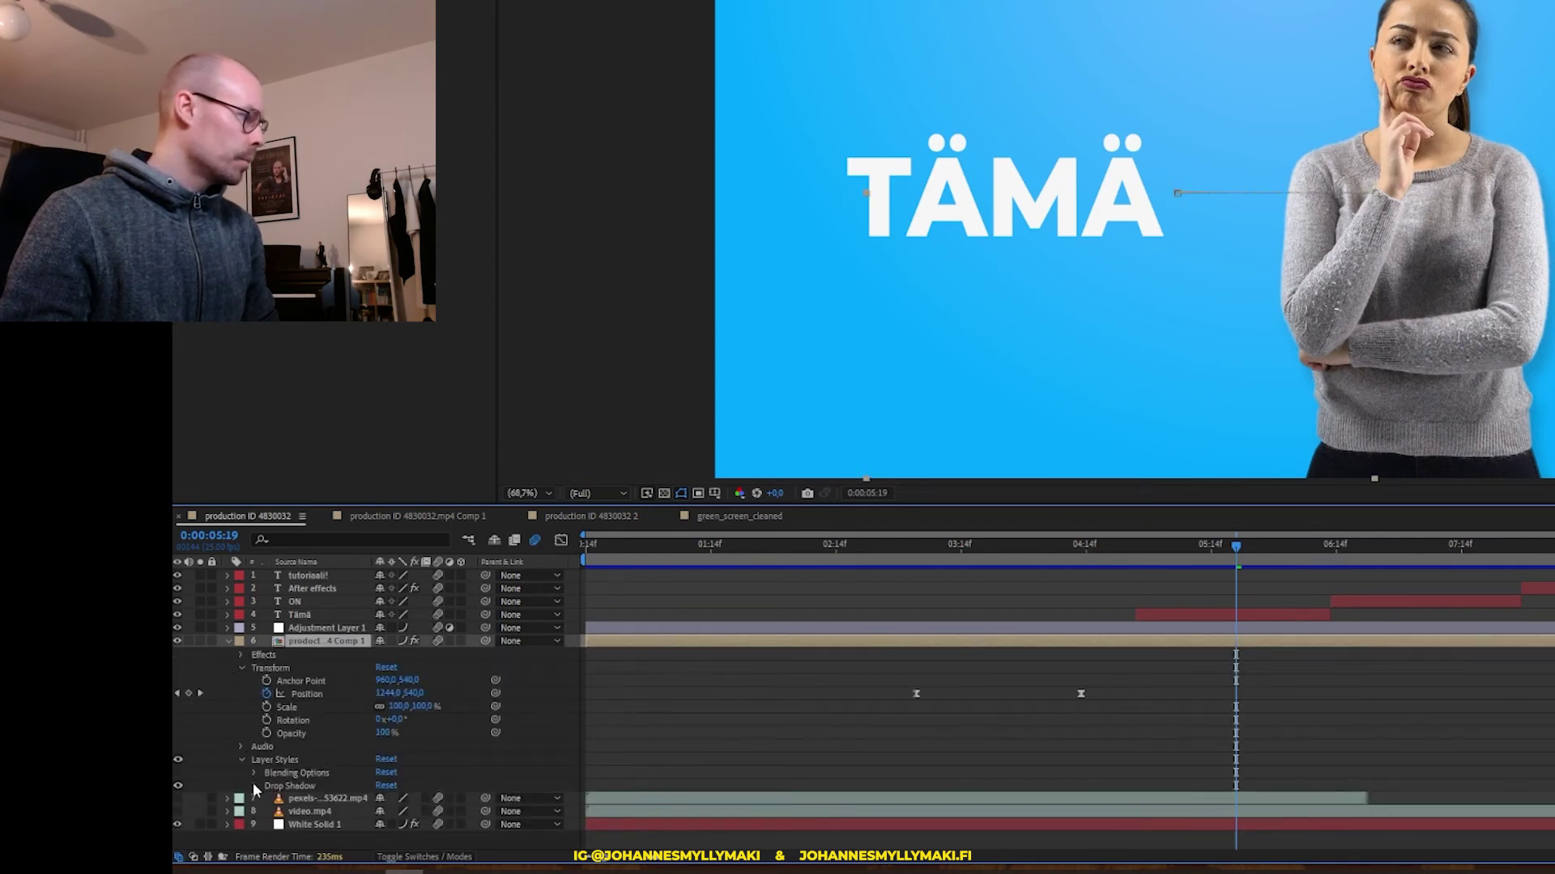
left_click(254, 786)
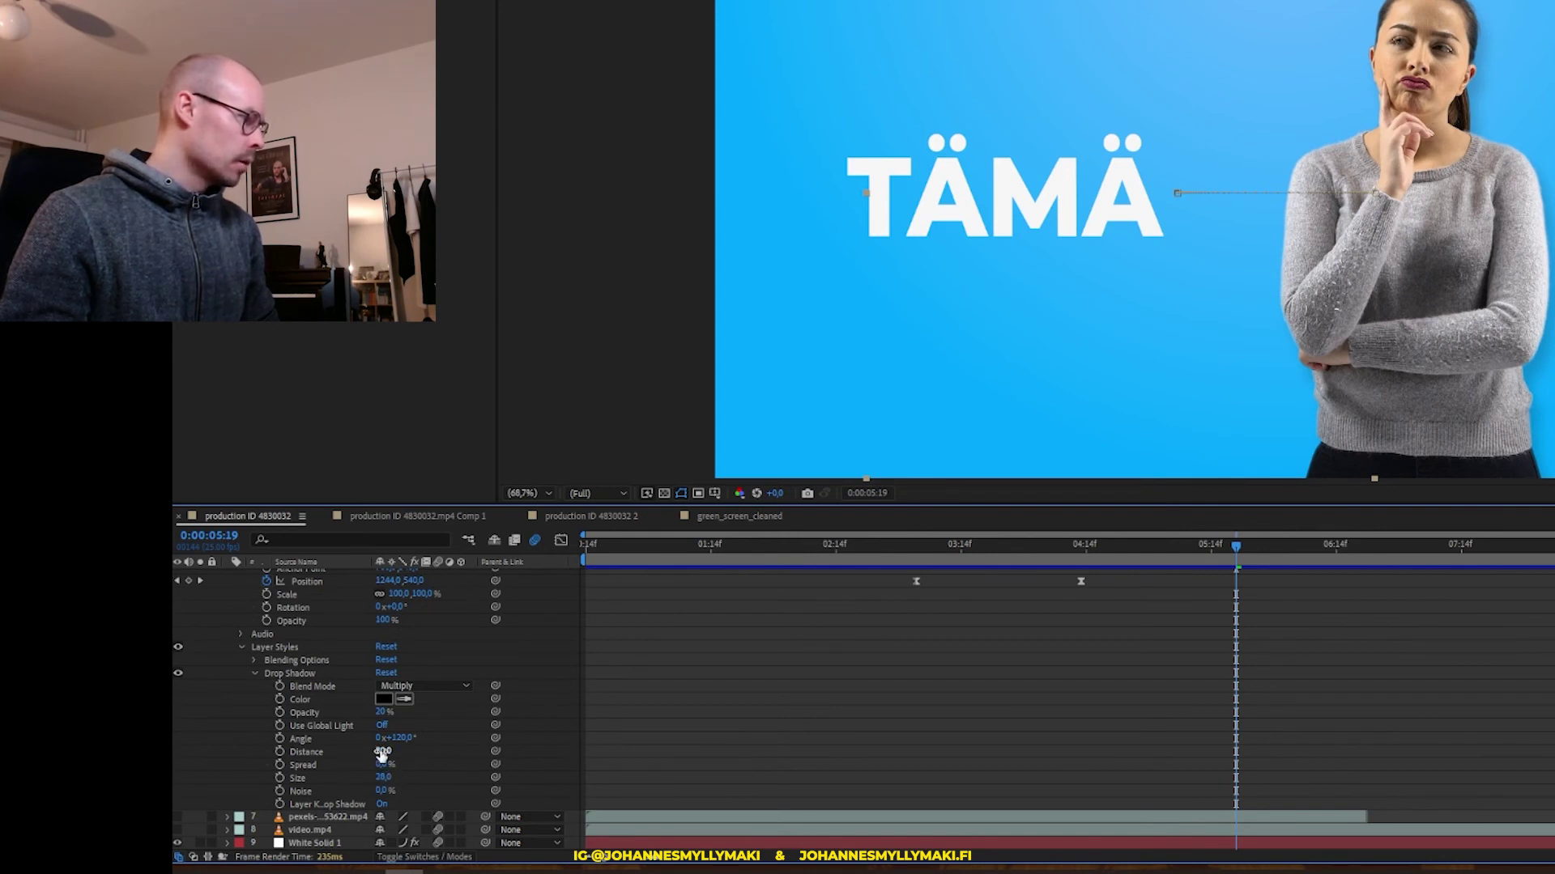
In comp 2, set the drop shadow to 20% opacity, distance 30 and size 30
left_click(578, 516)
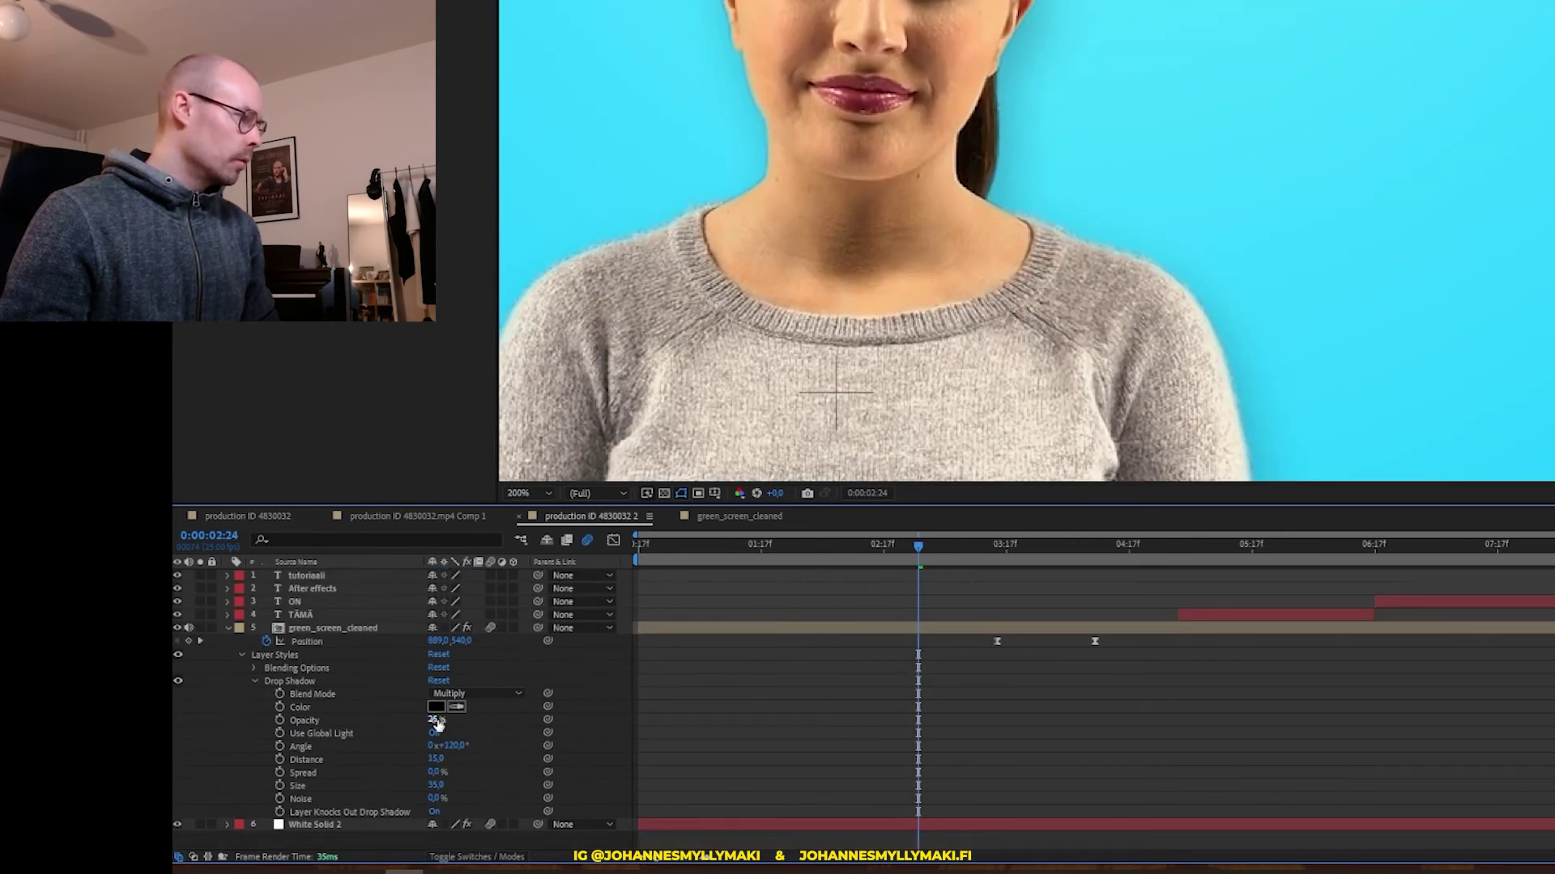
type("20")
key("Return")
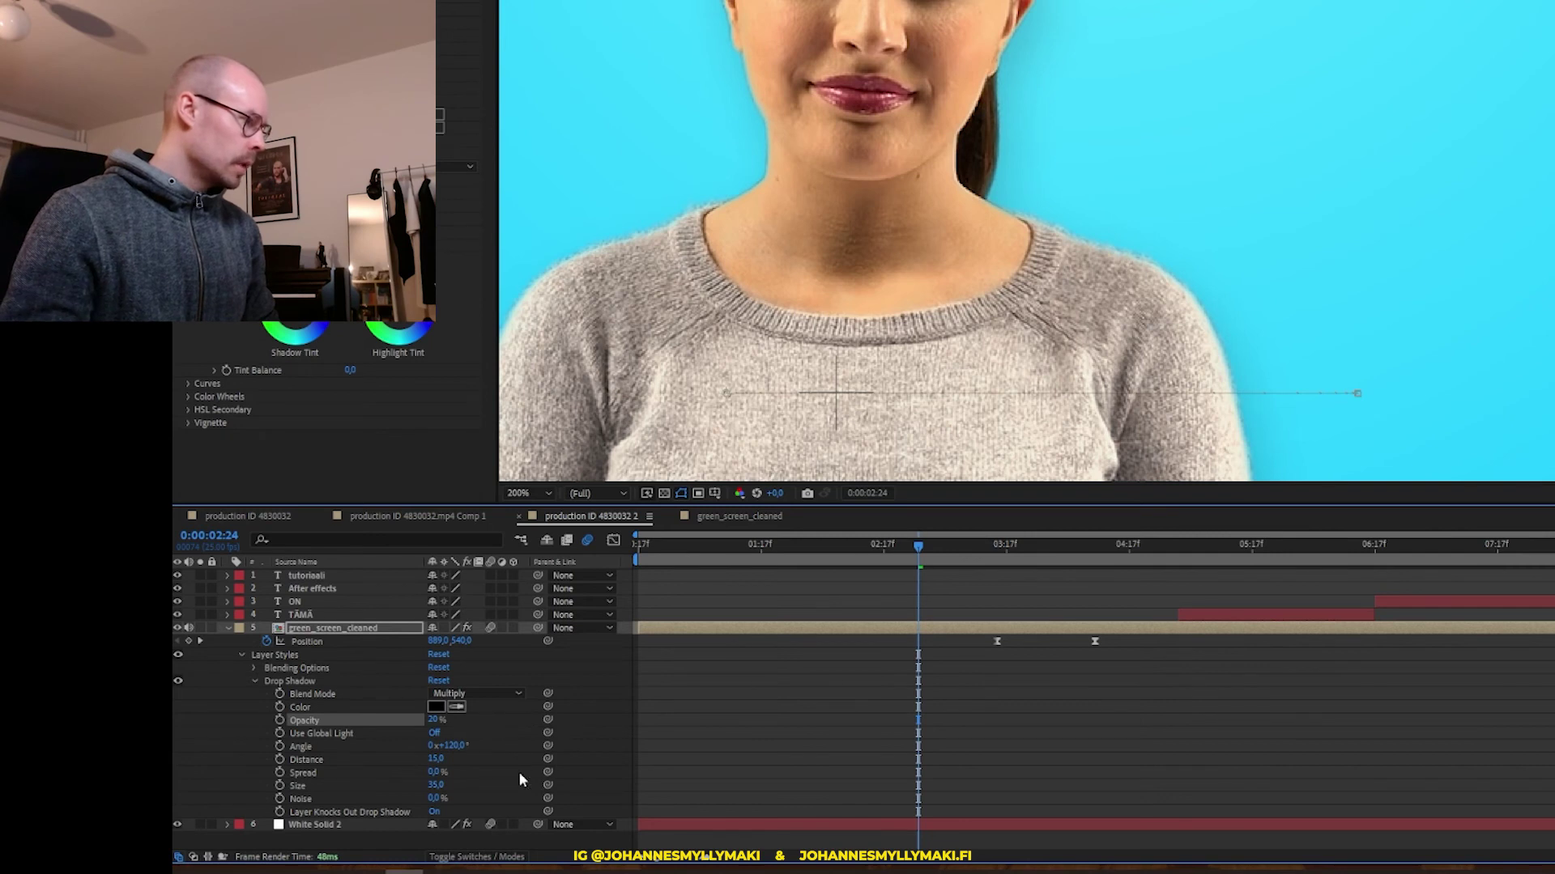
type("30")
key("Return")
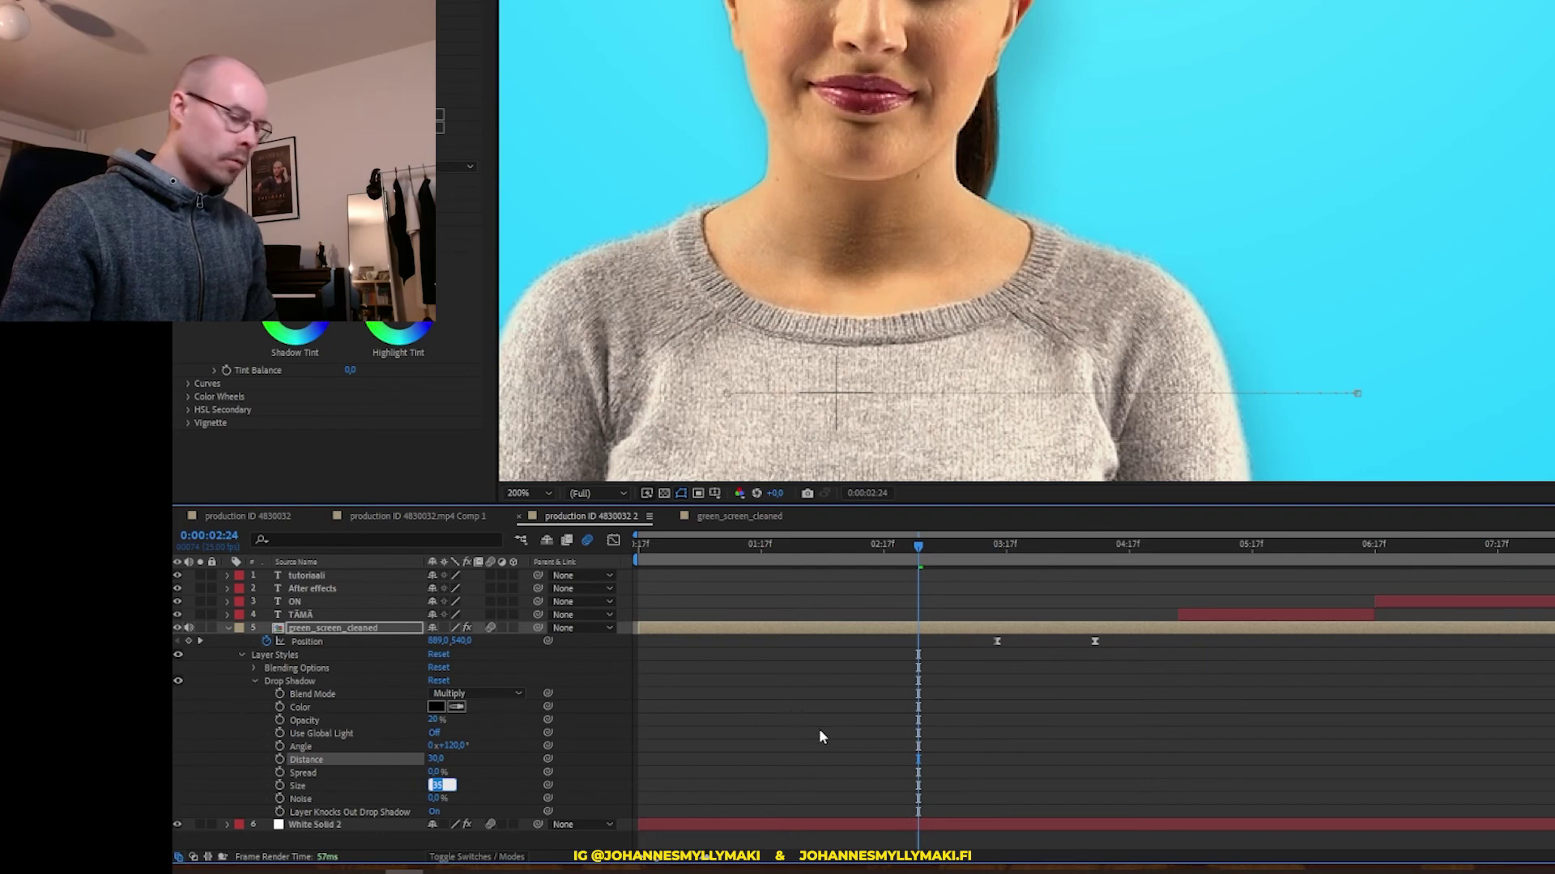
type("30")
key("Return")
left_click(803, 684)
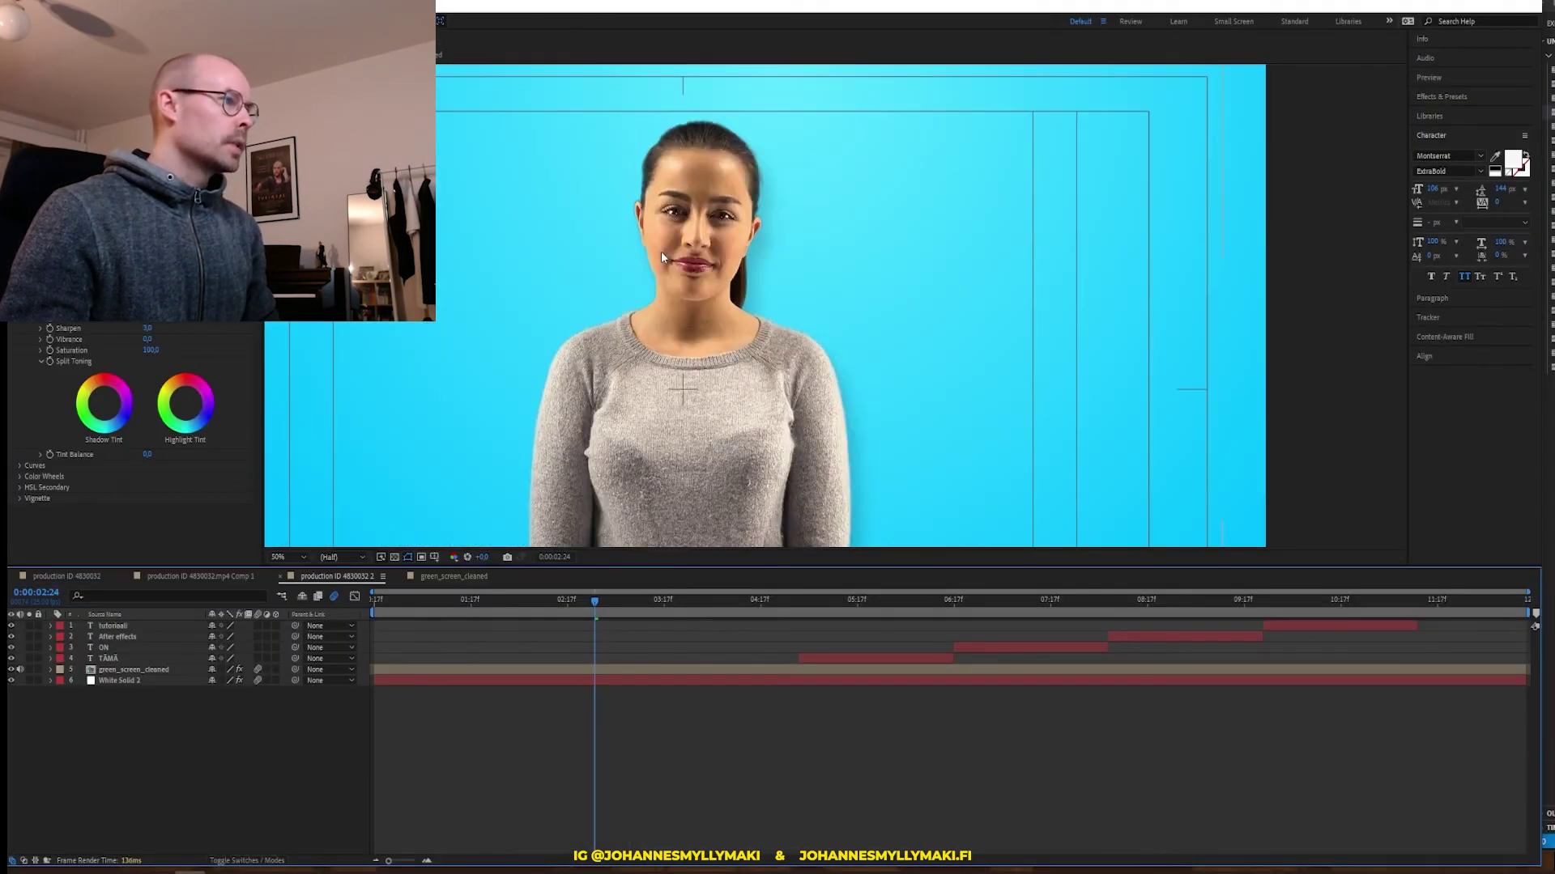
Fit the composition in the viewer and preview it, scrubbing ahead to the ON caption
key("shift+/")
key("space")
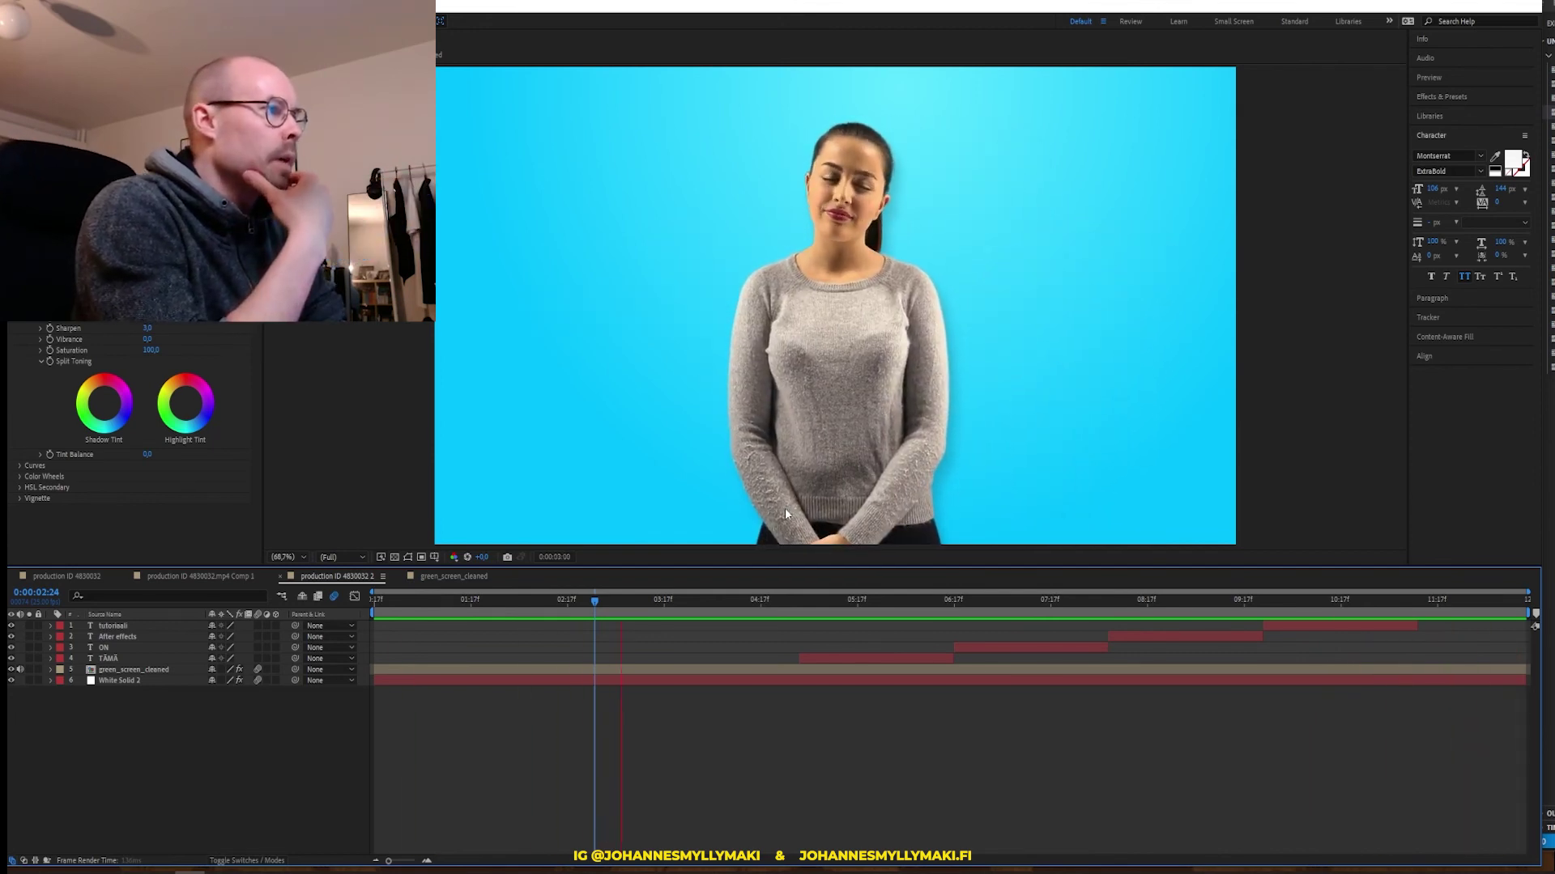
key("space")
key("space")
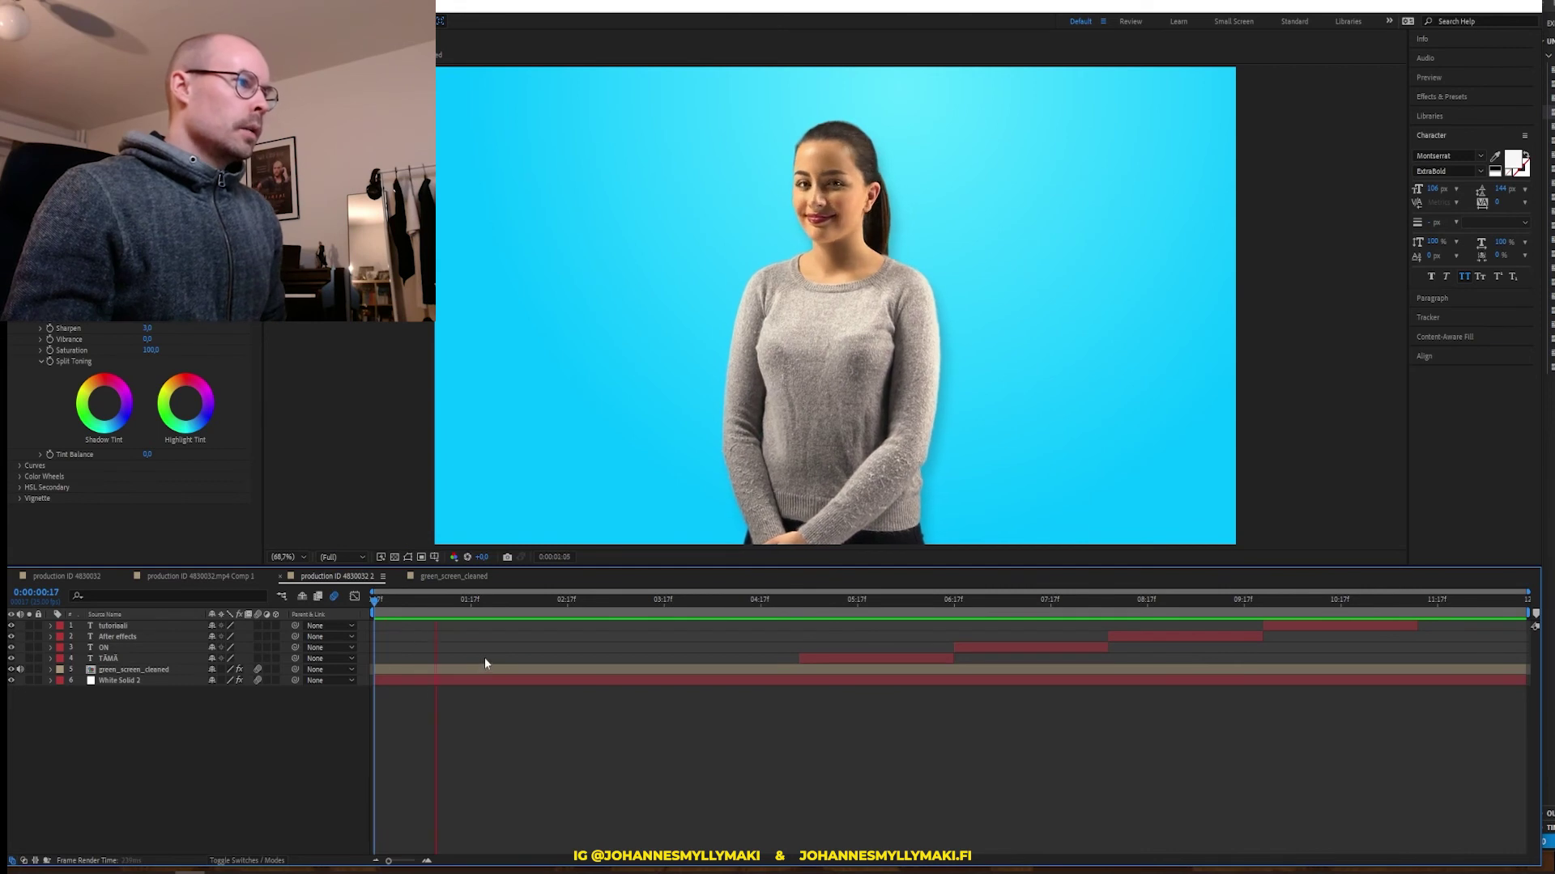
mouse_move(601, 601)
left_mouse_down()
mouse_move(1012, 631)
mouse_move(1321, 618)
mouse_move(1173, 606)
mouse_move(1197, 609)
left_mouse_up()
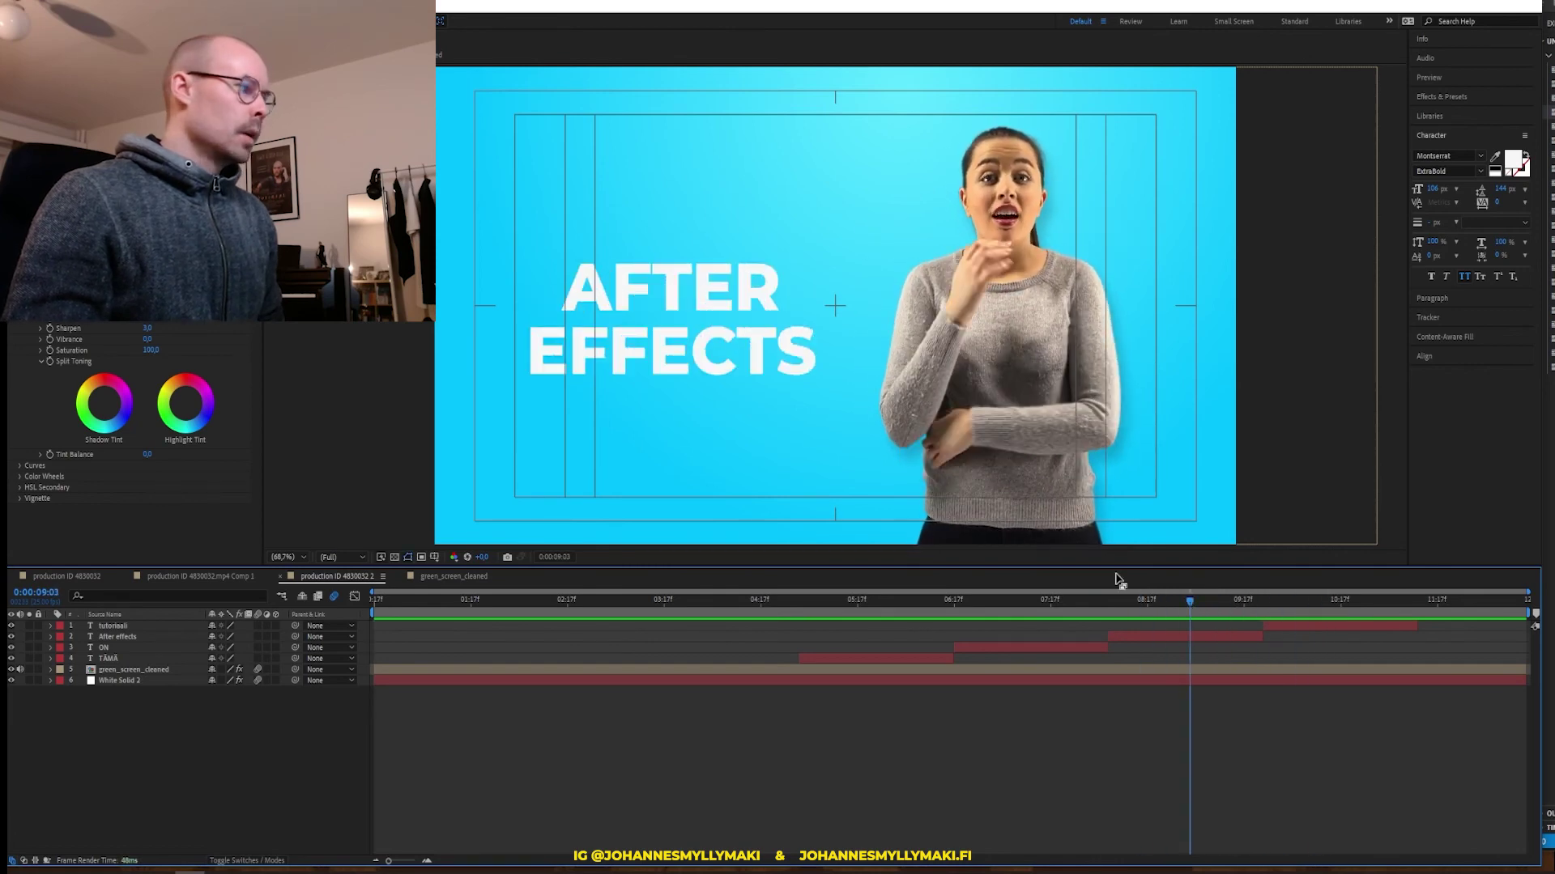
In the production ID 4830032 comp, collapse the precomp layer and move time to the After effects caption
left_click(85, 577)
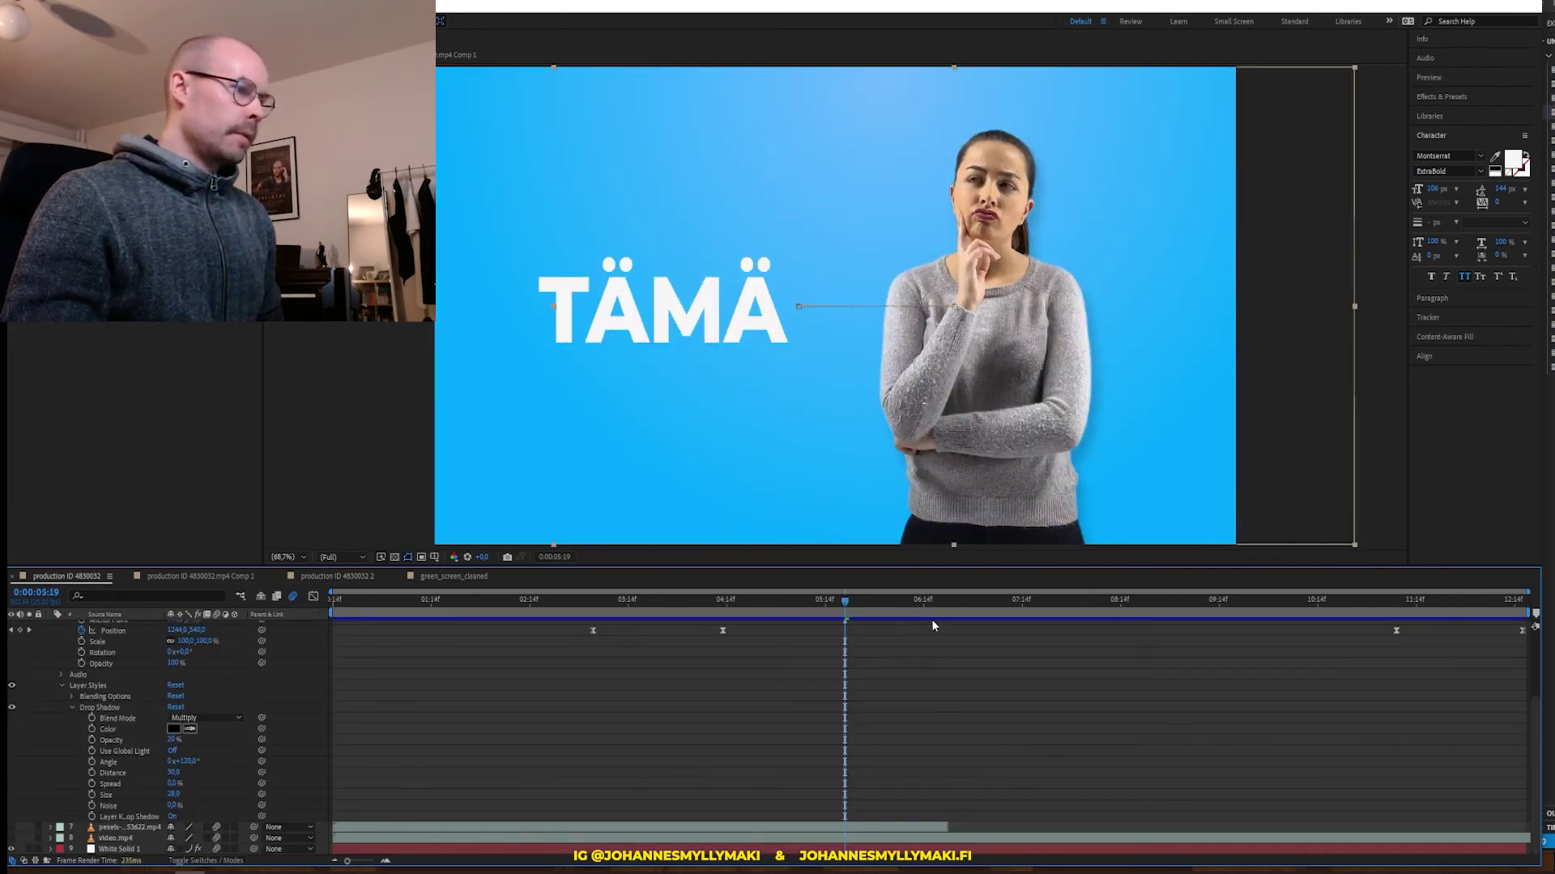
scroll(932, 713, "up", 3)
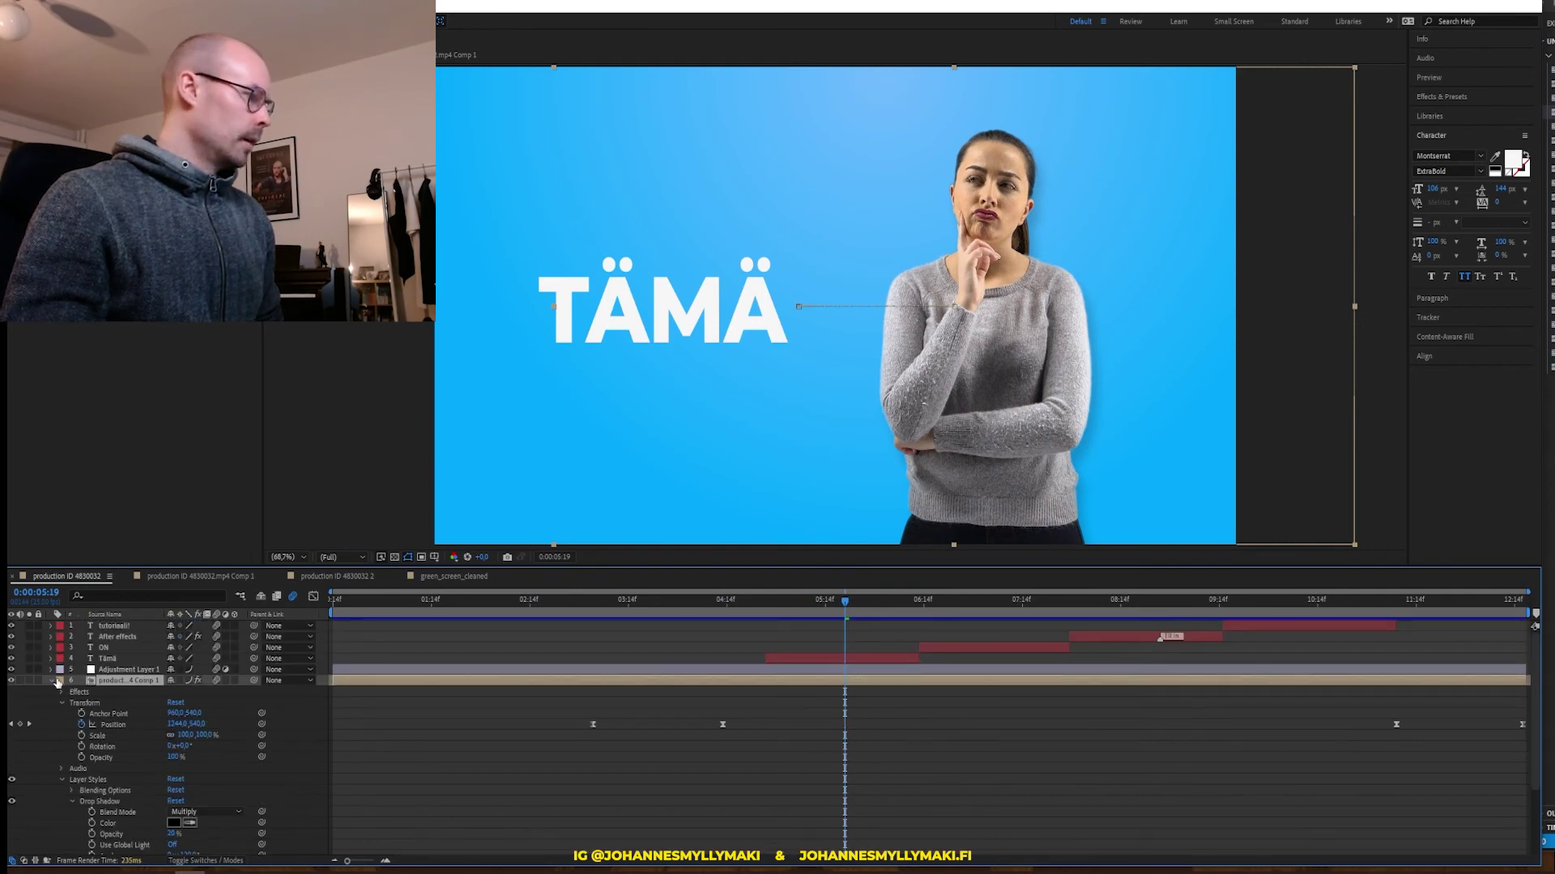
left_click(51, 681)
left_click(897, 724)
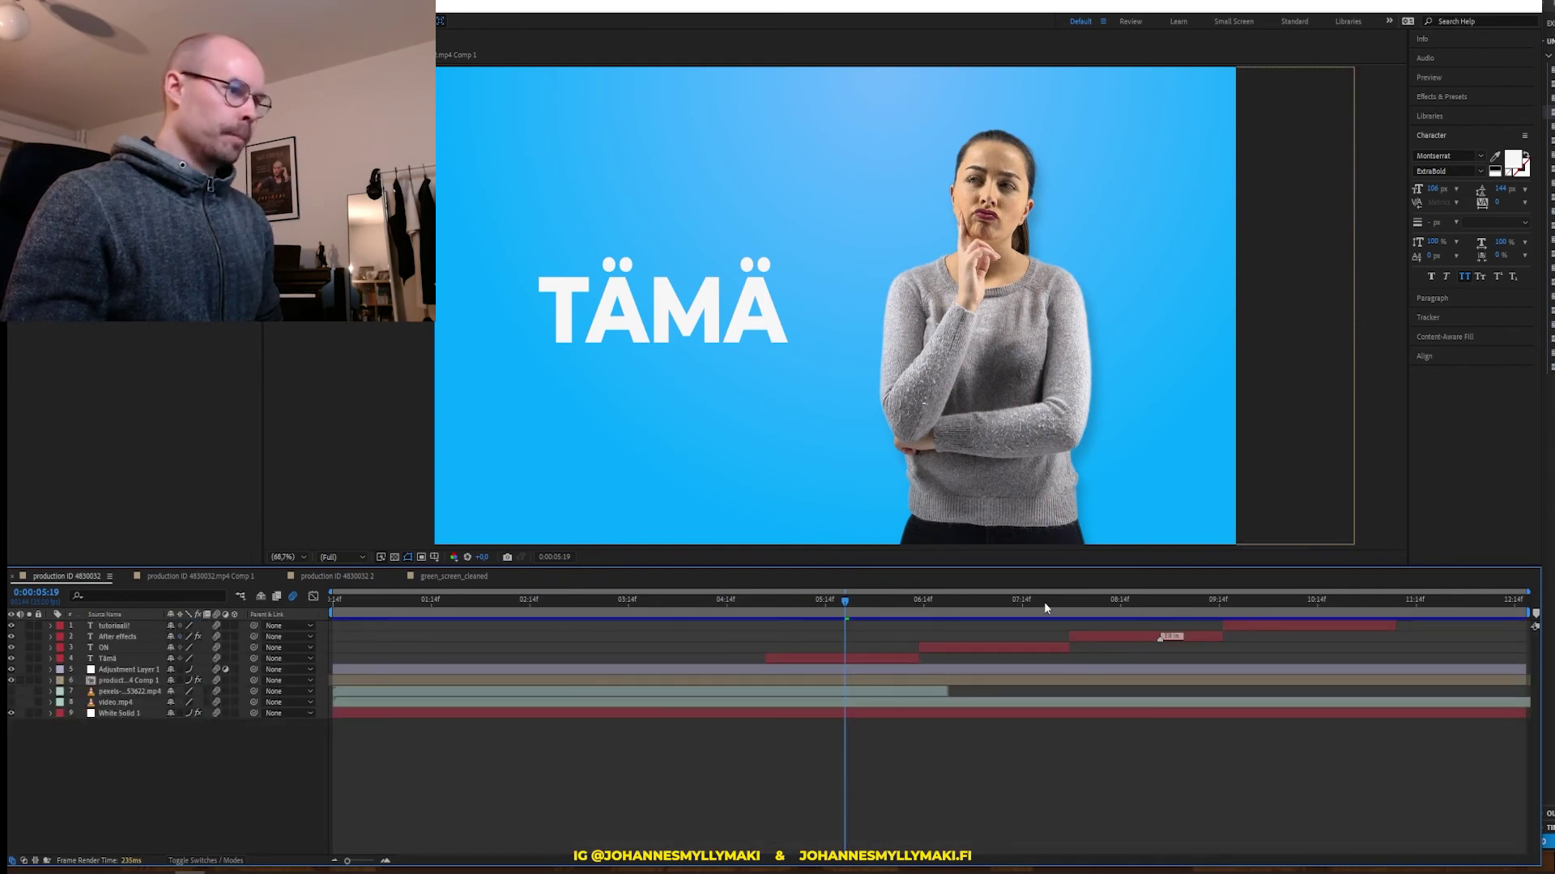
left_click_drag(1043, 601, 1193, 615)
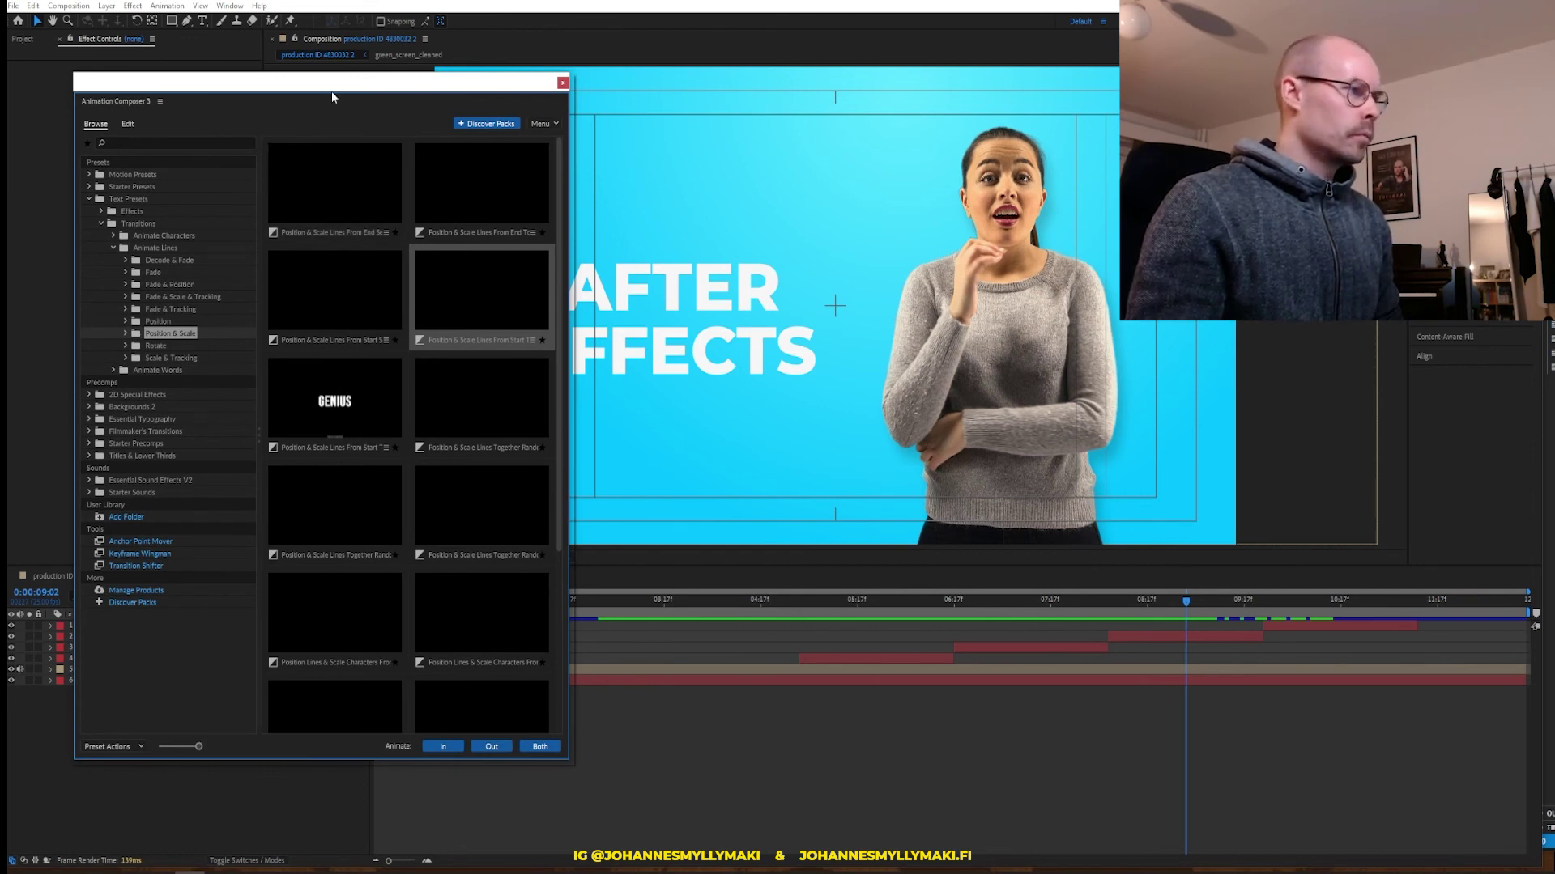
Move the Animation Composer panel up and left, select the After effects text layer, and narrow the panel
left_click_drag(331, 87, 331, 67)
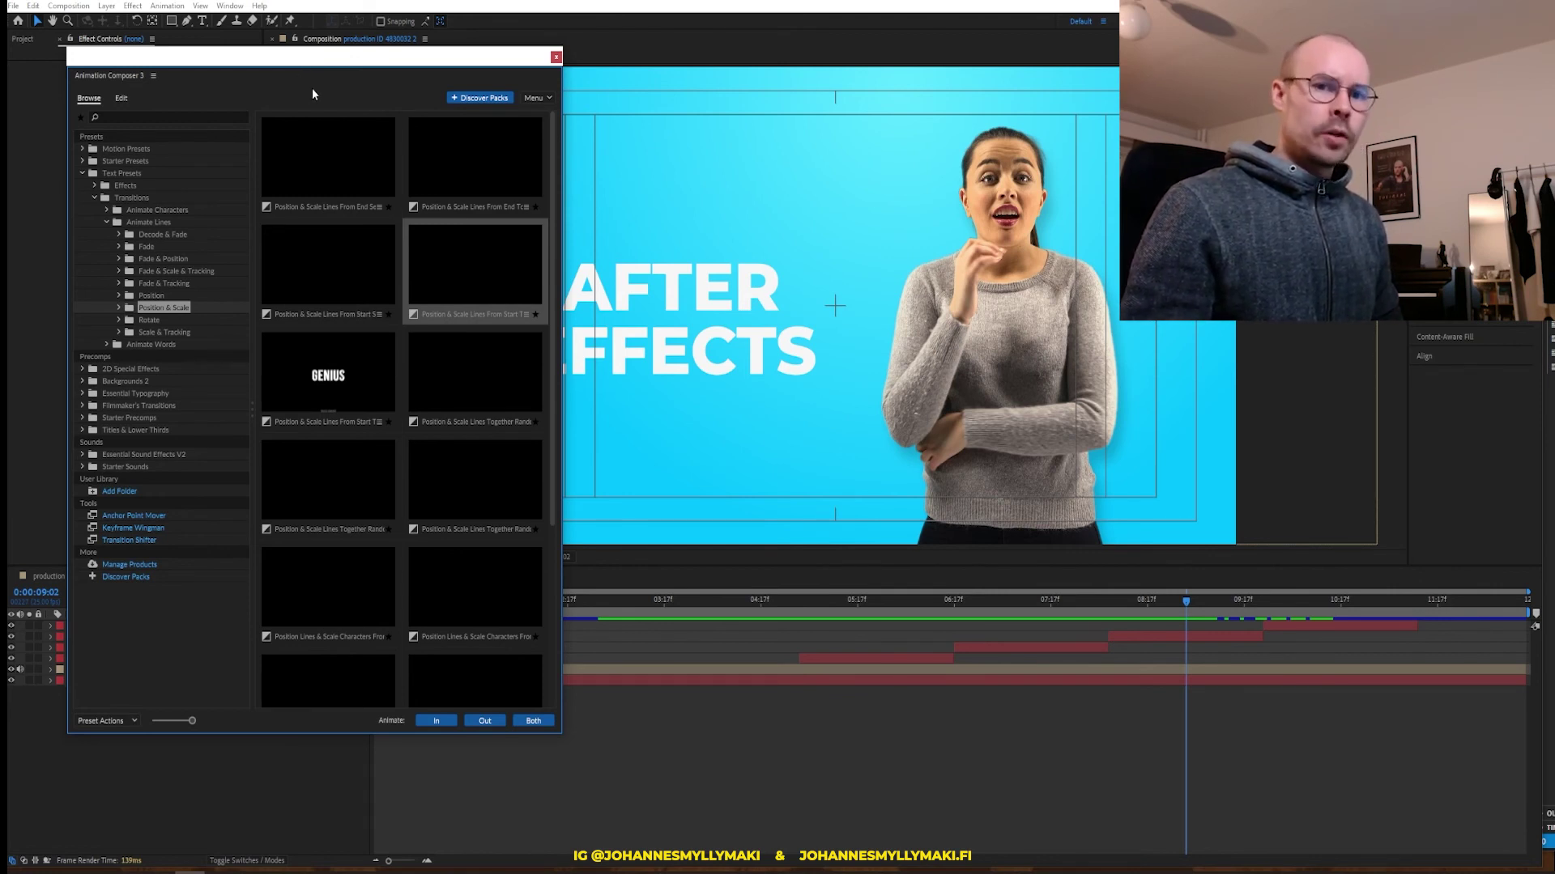
left_click_drag(316, 58, 307, 41)
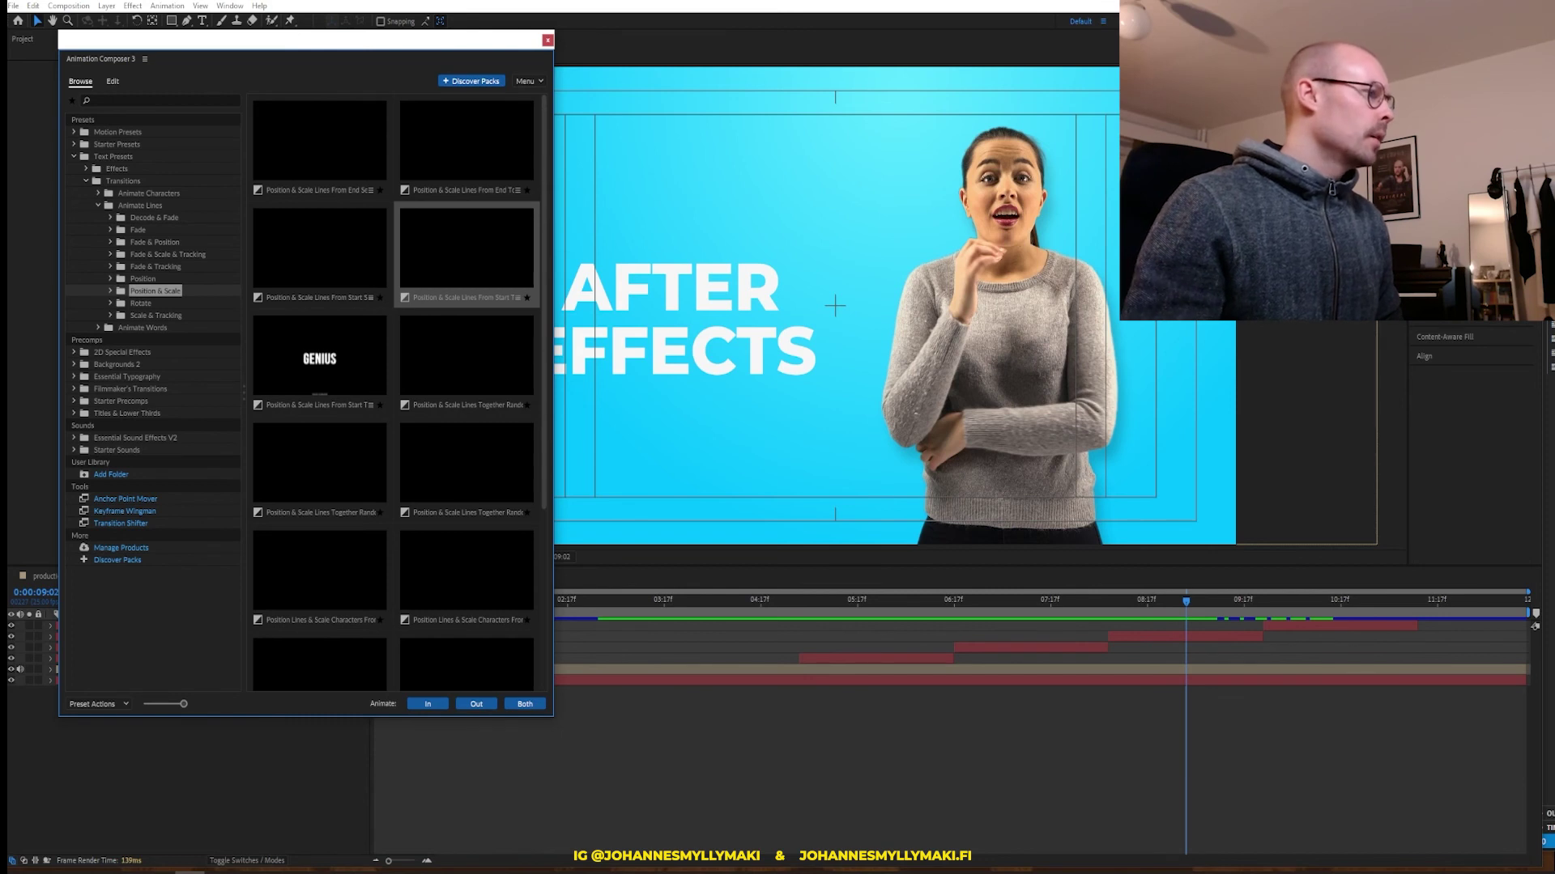
left_click_drag(291, 47, 283, 43)
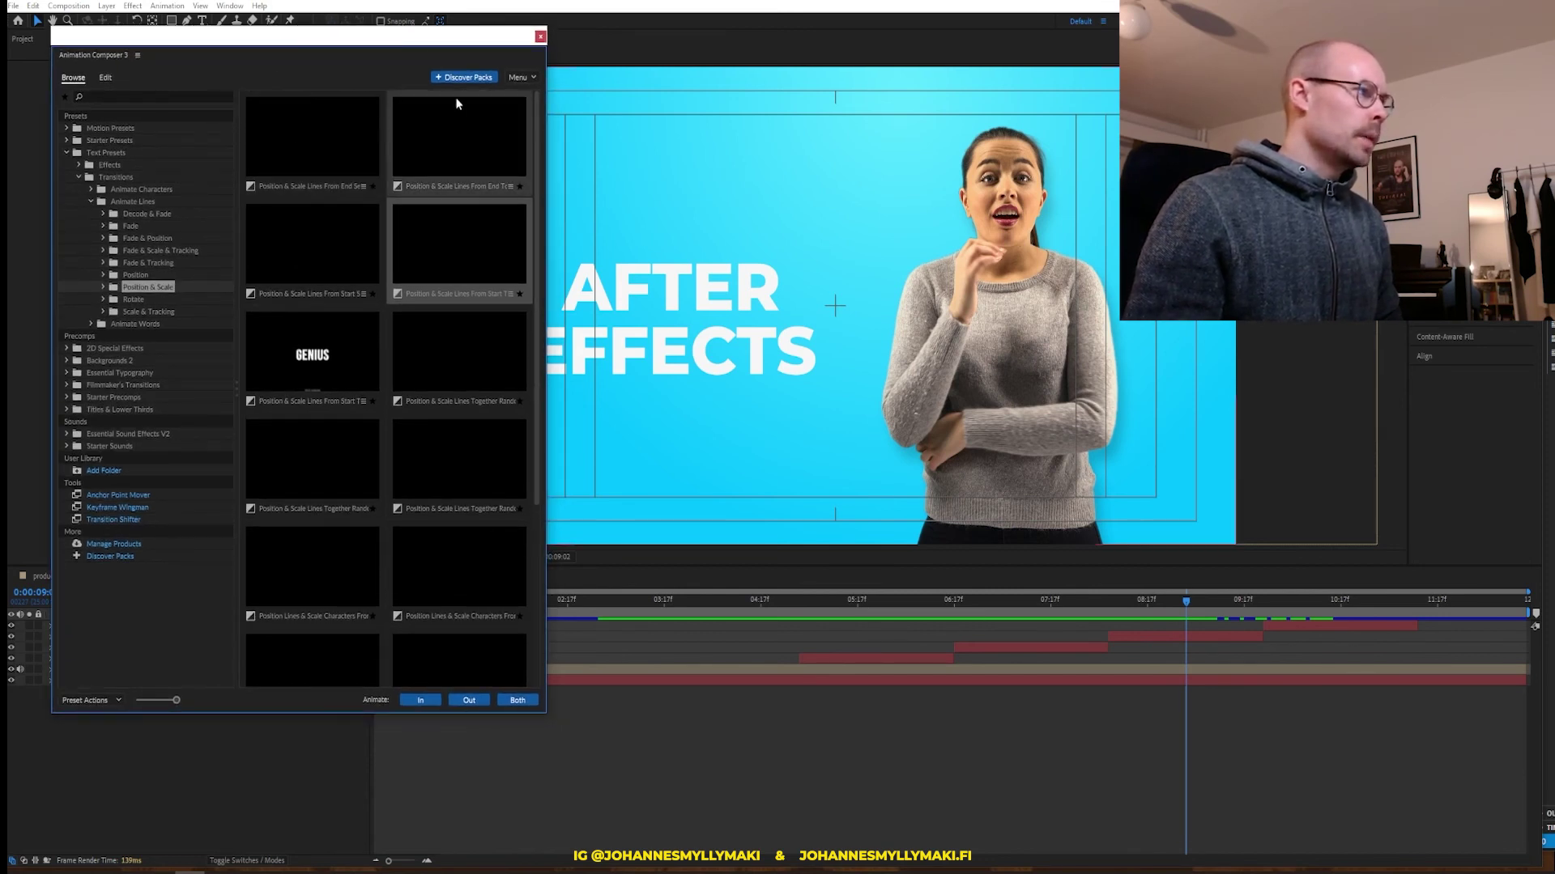
left_click_drag(422, 44, 414, 32)
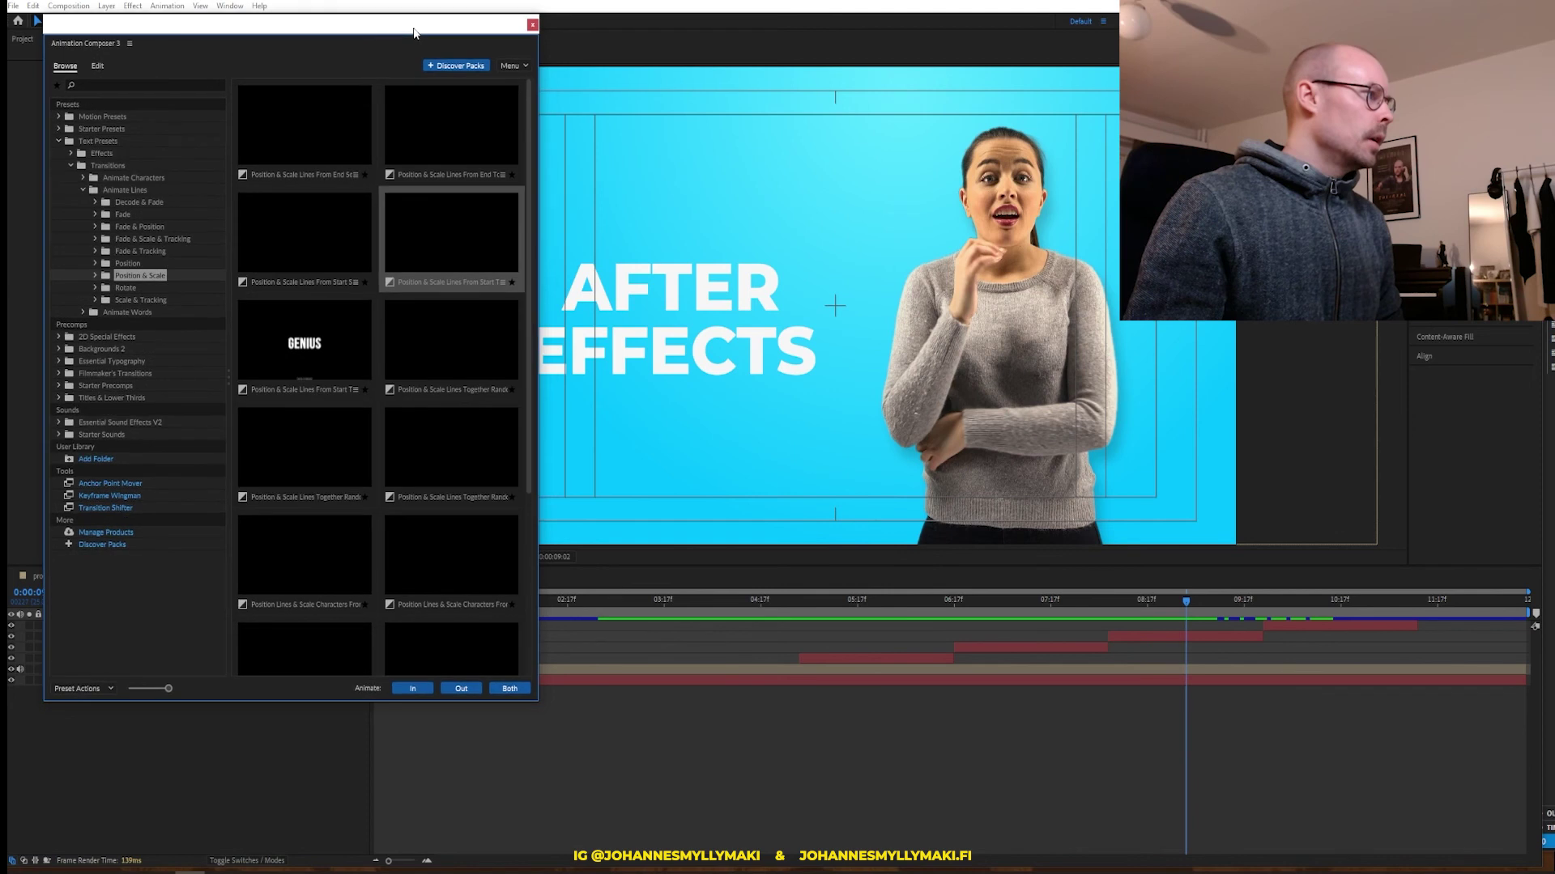
left_click(1190, 636)
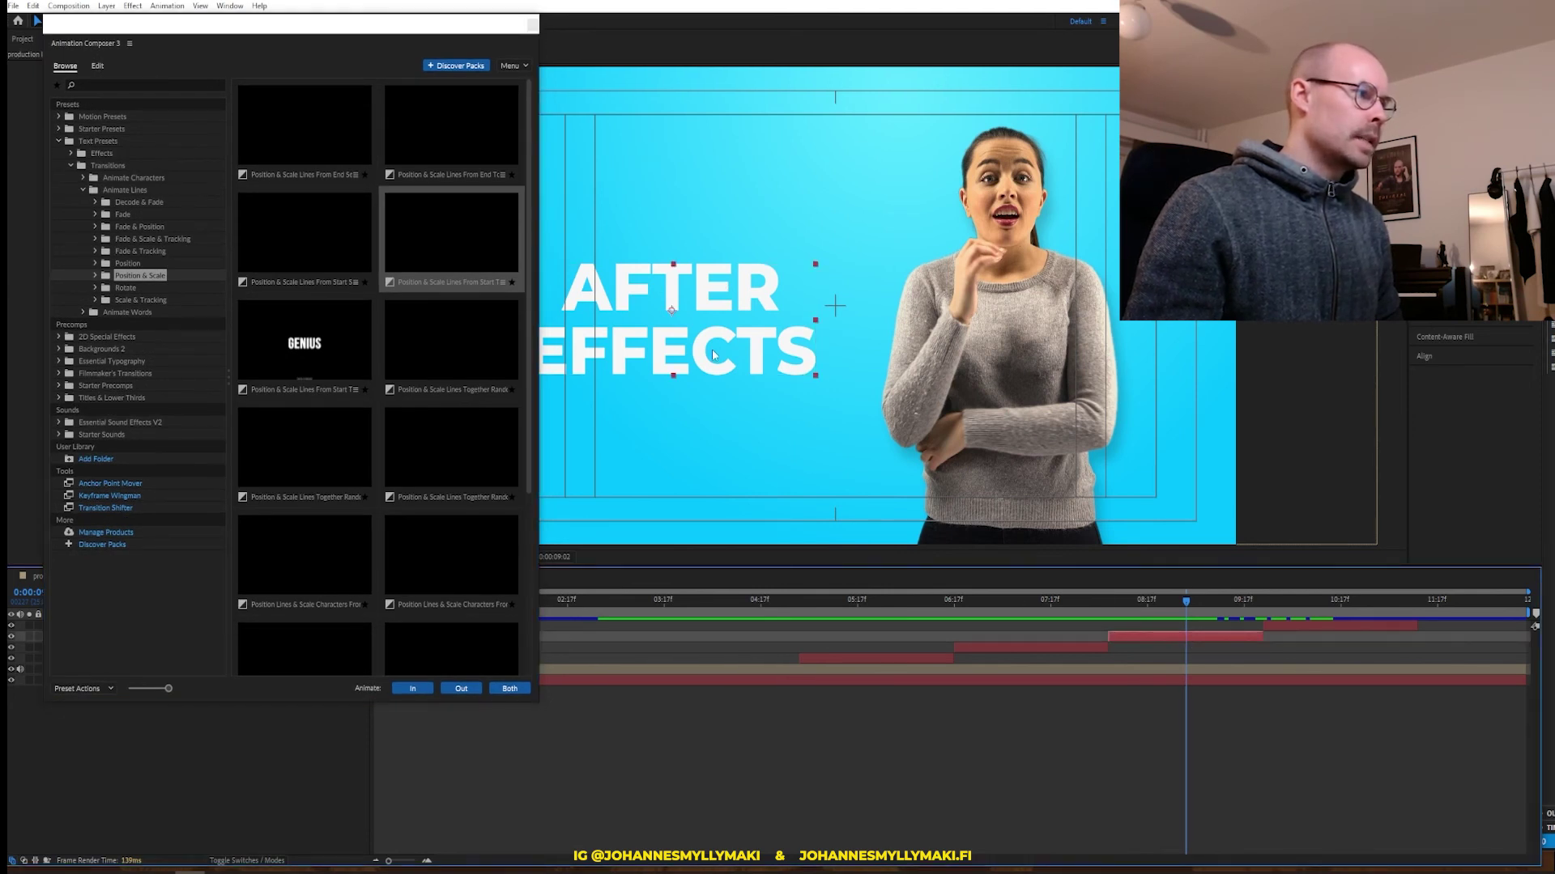
left_click_drag(539, 241, 507, 242)
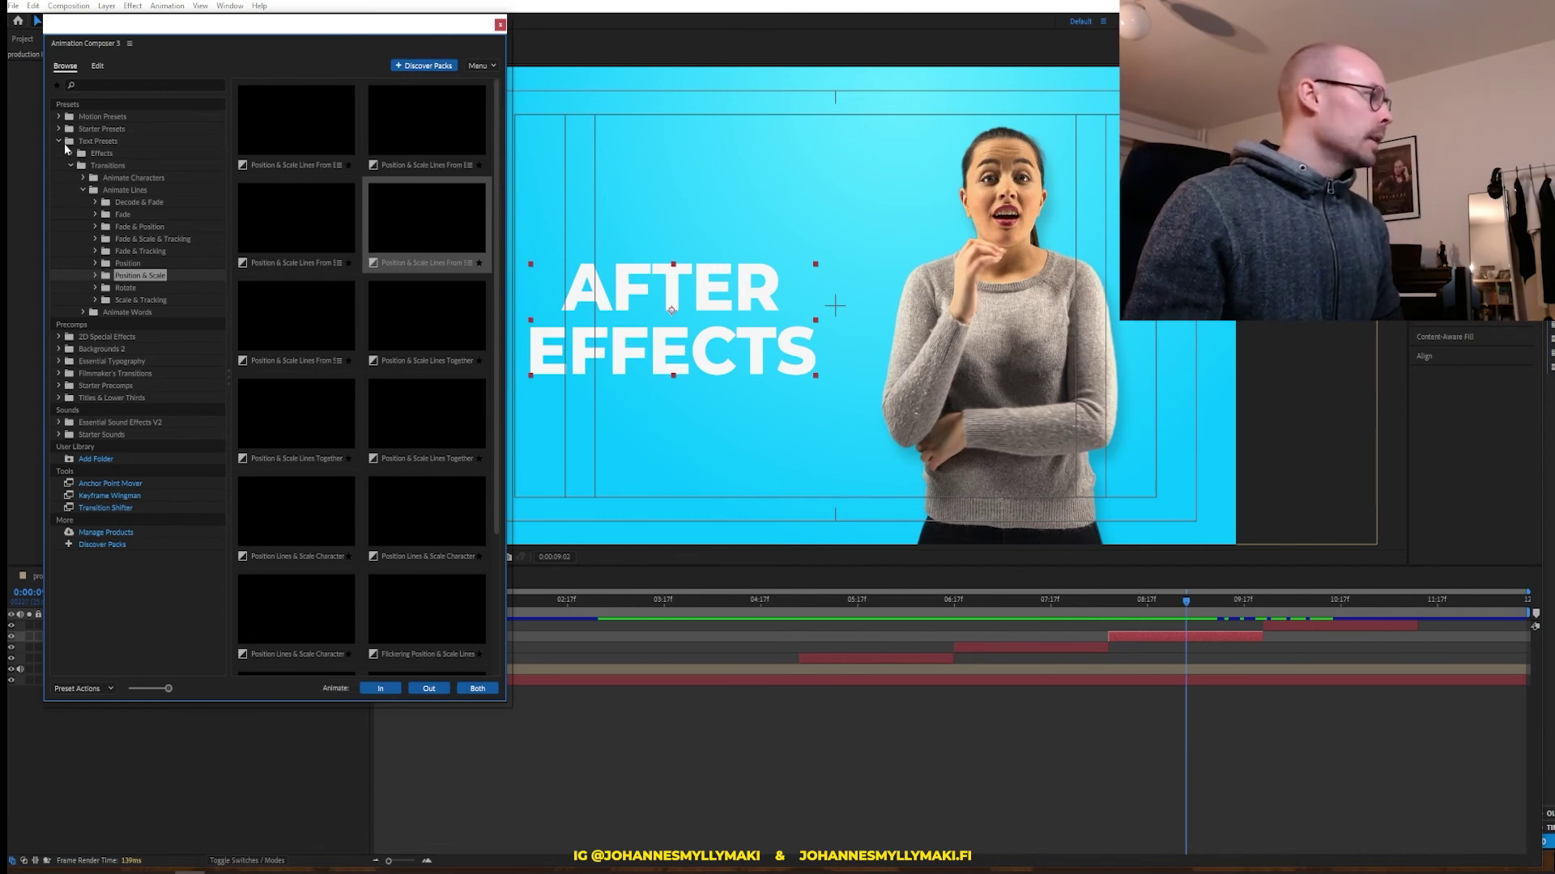
Browse Transitions > Animate Lines > Position & Scale and expand one preset's Bottom and Top variants
left_click(71, 166)
left_click(94, 140)
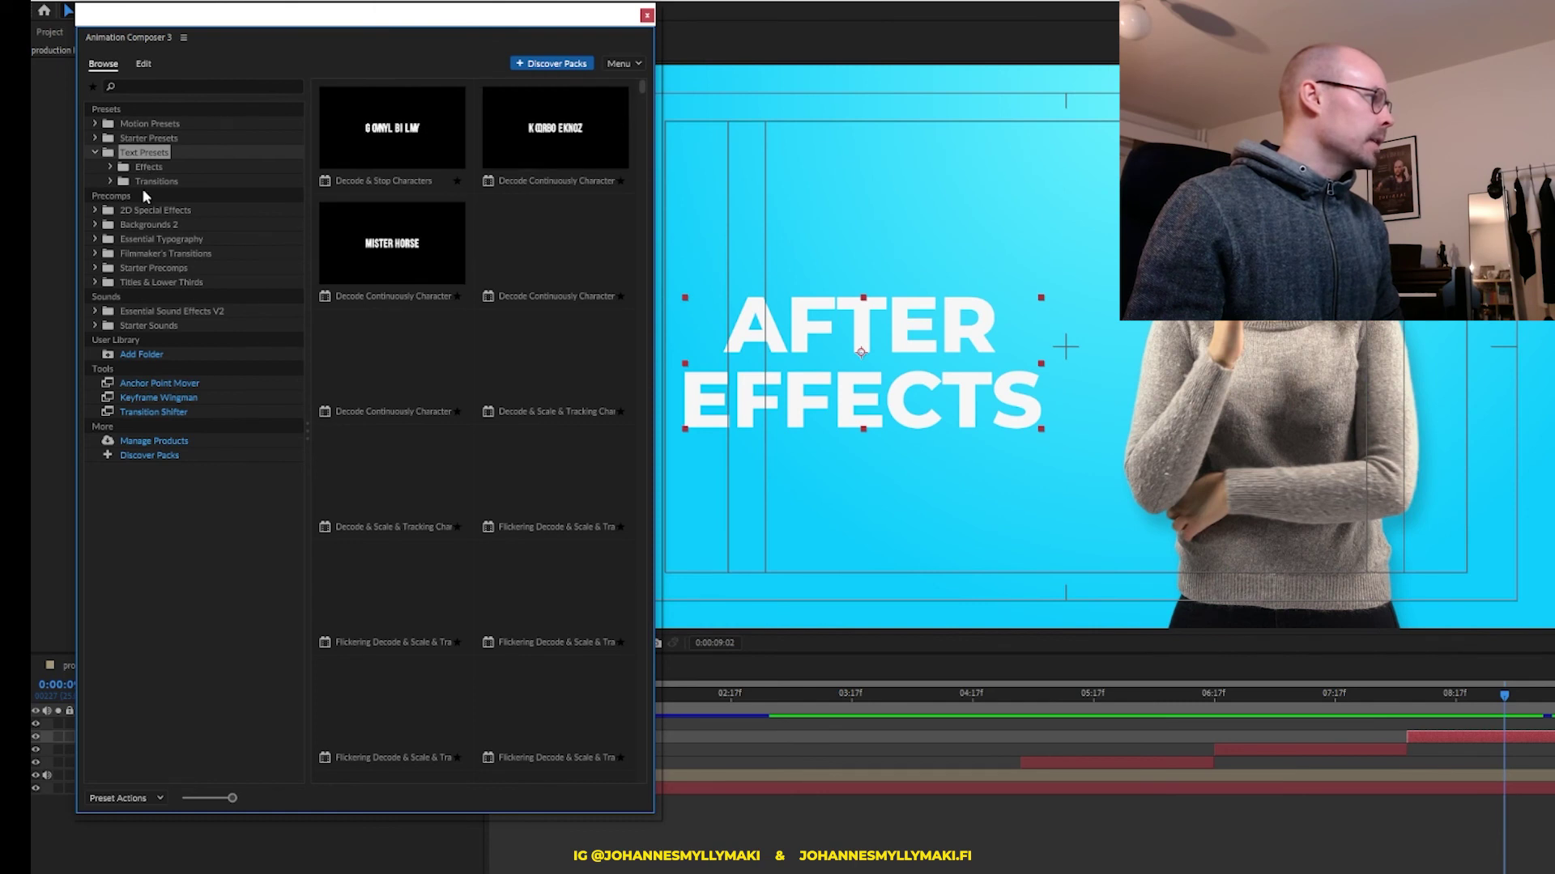
left_click(109, 180)
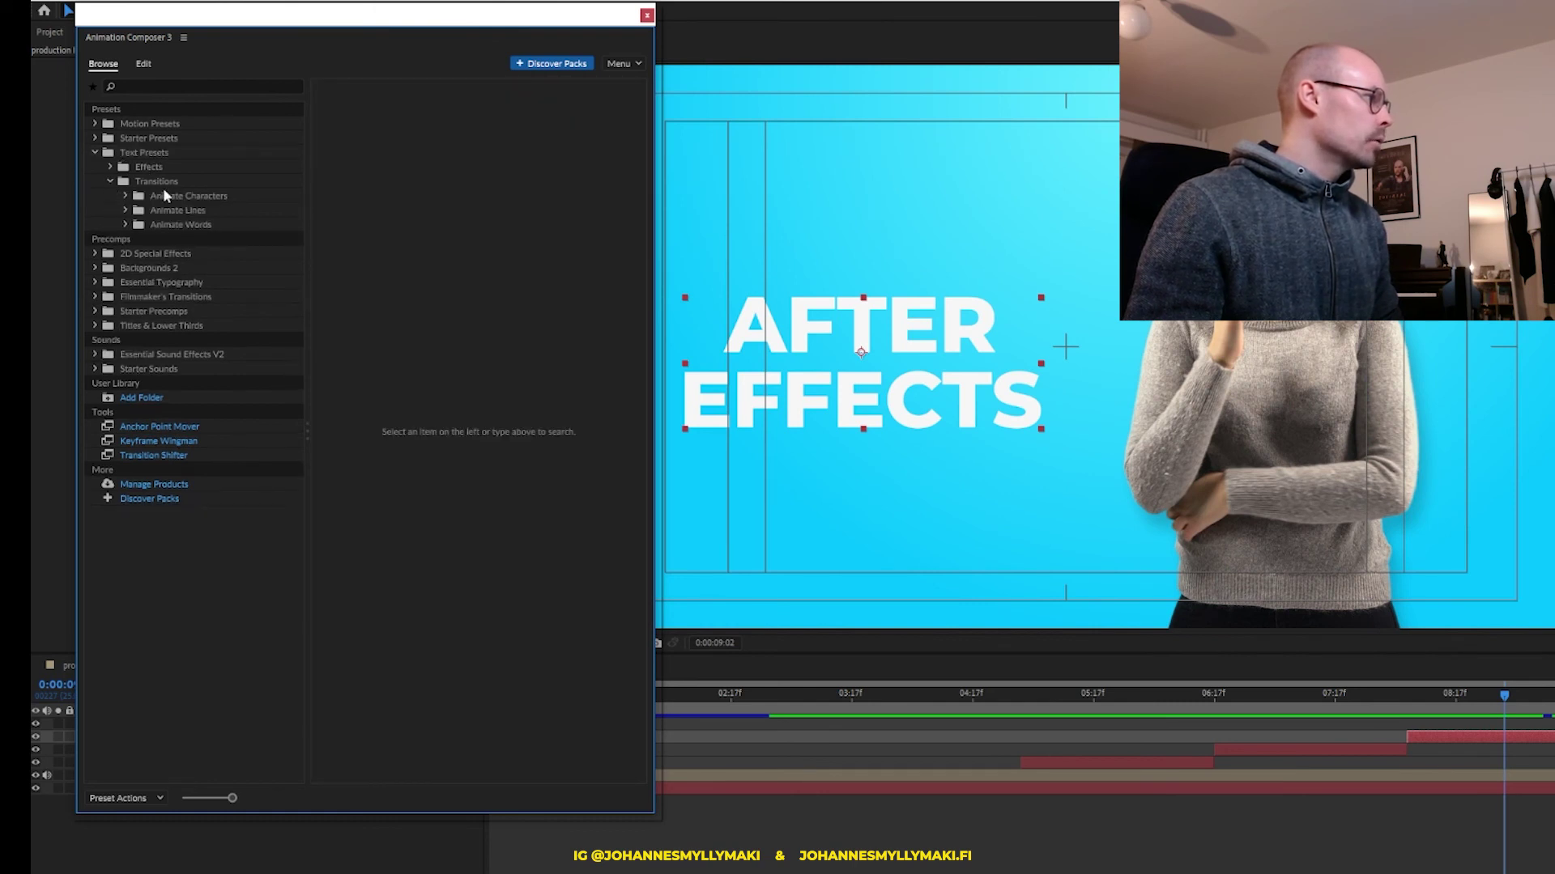
left_click(175, 210)
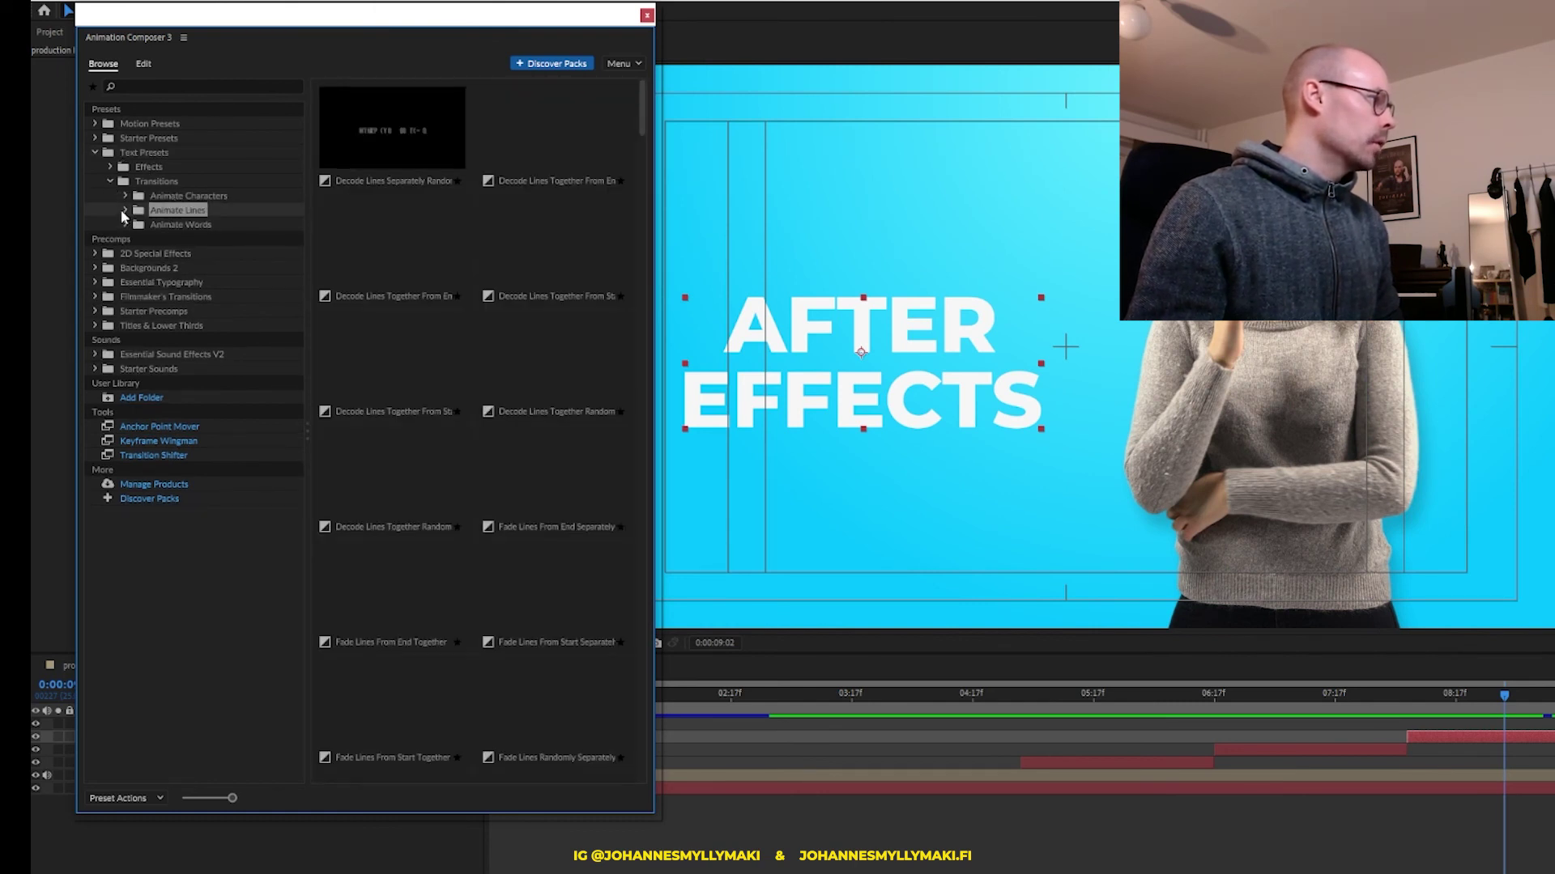
key("Right")
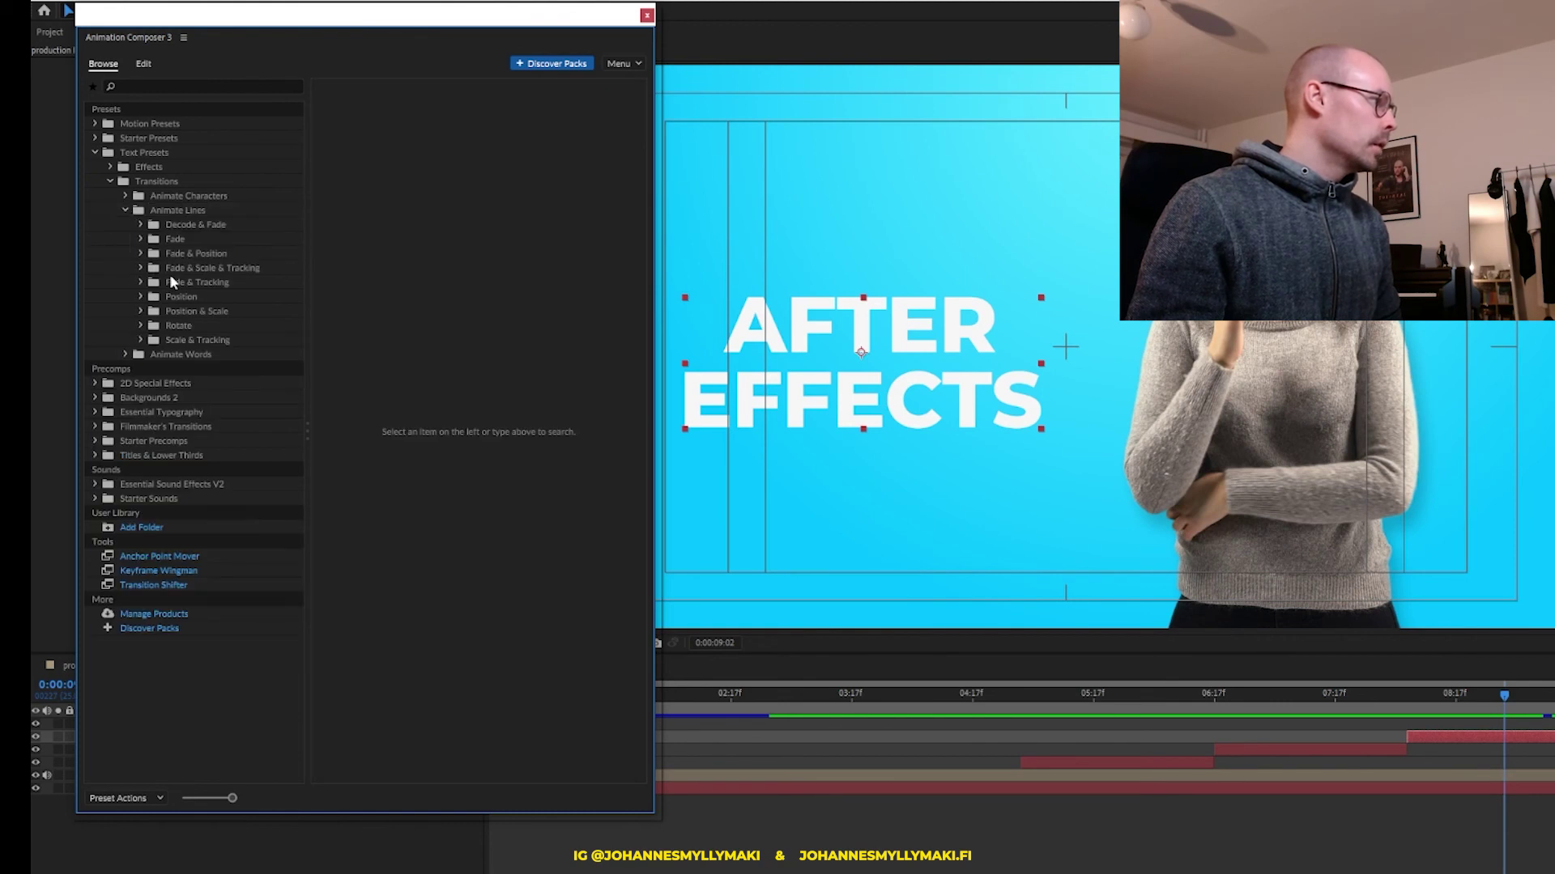
left_click(177, 311)
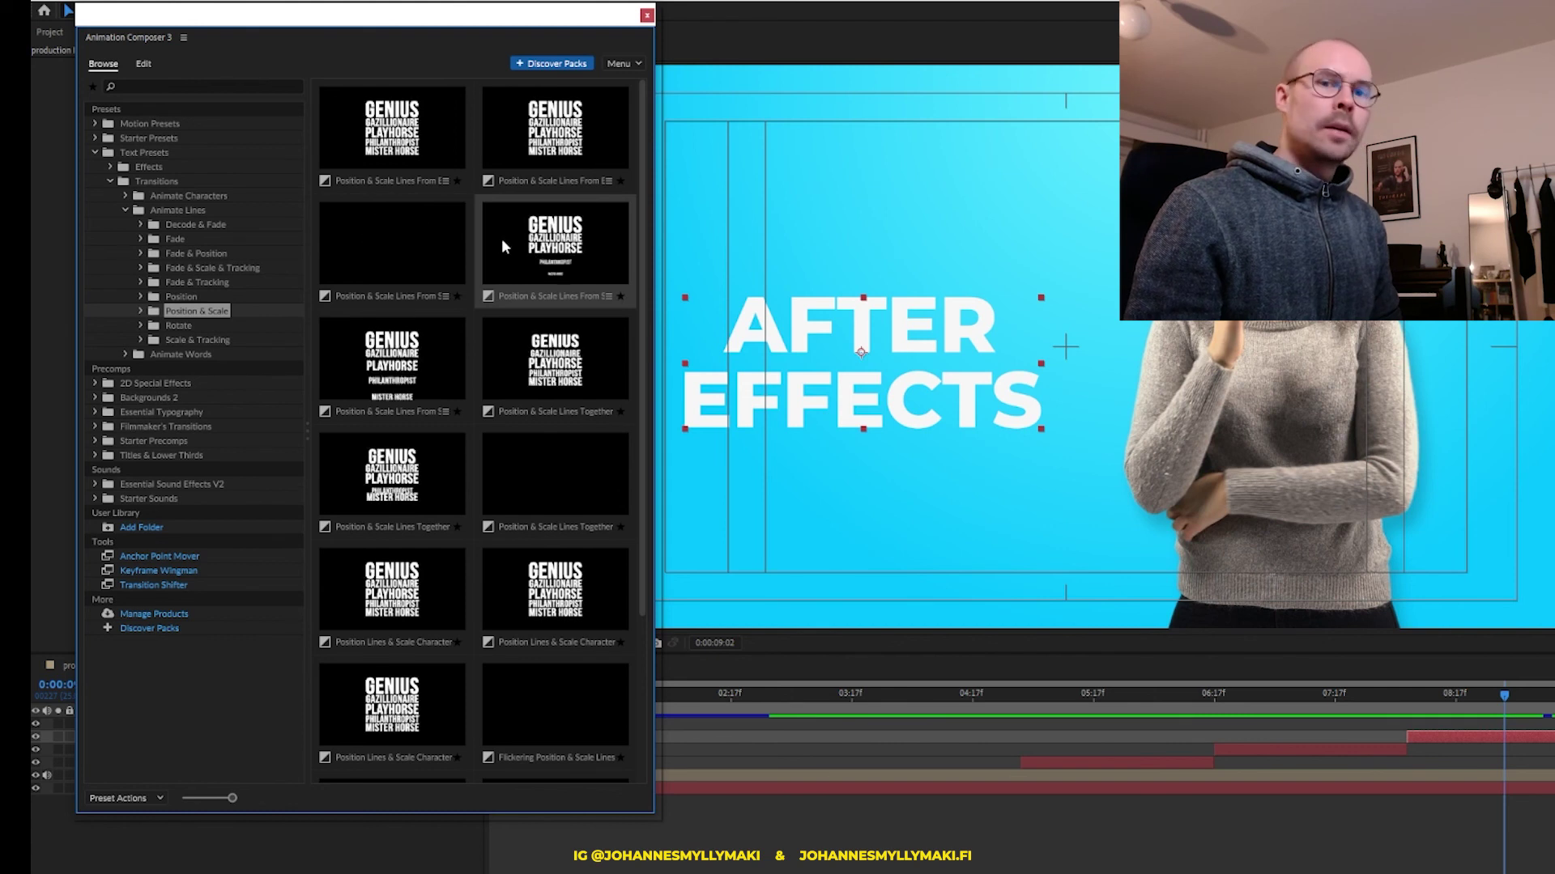
left_click(555, 252)
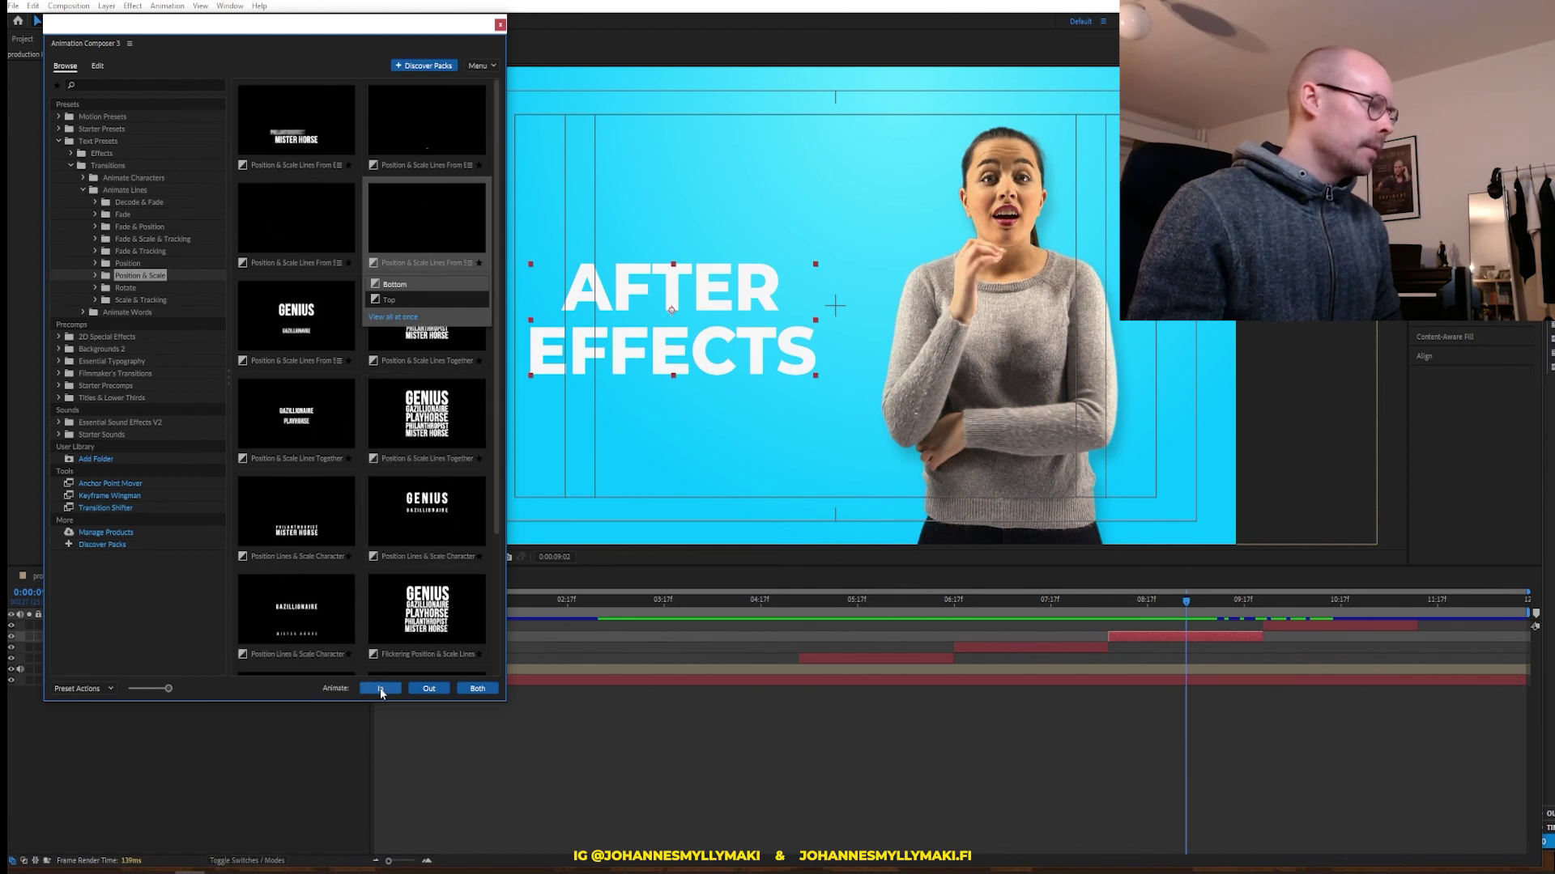
Apply the preset to animate the After effects caption in, then shrink the preset window
left_click(1164, 636)
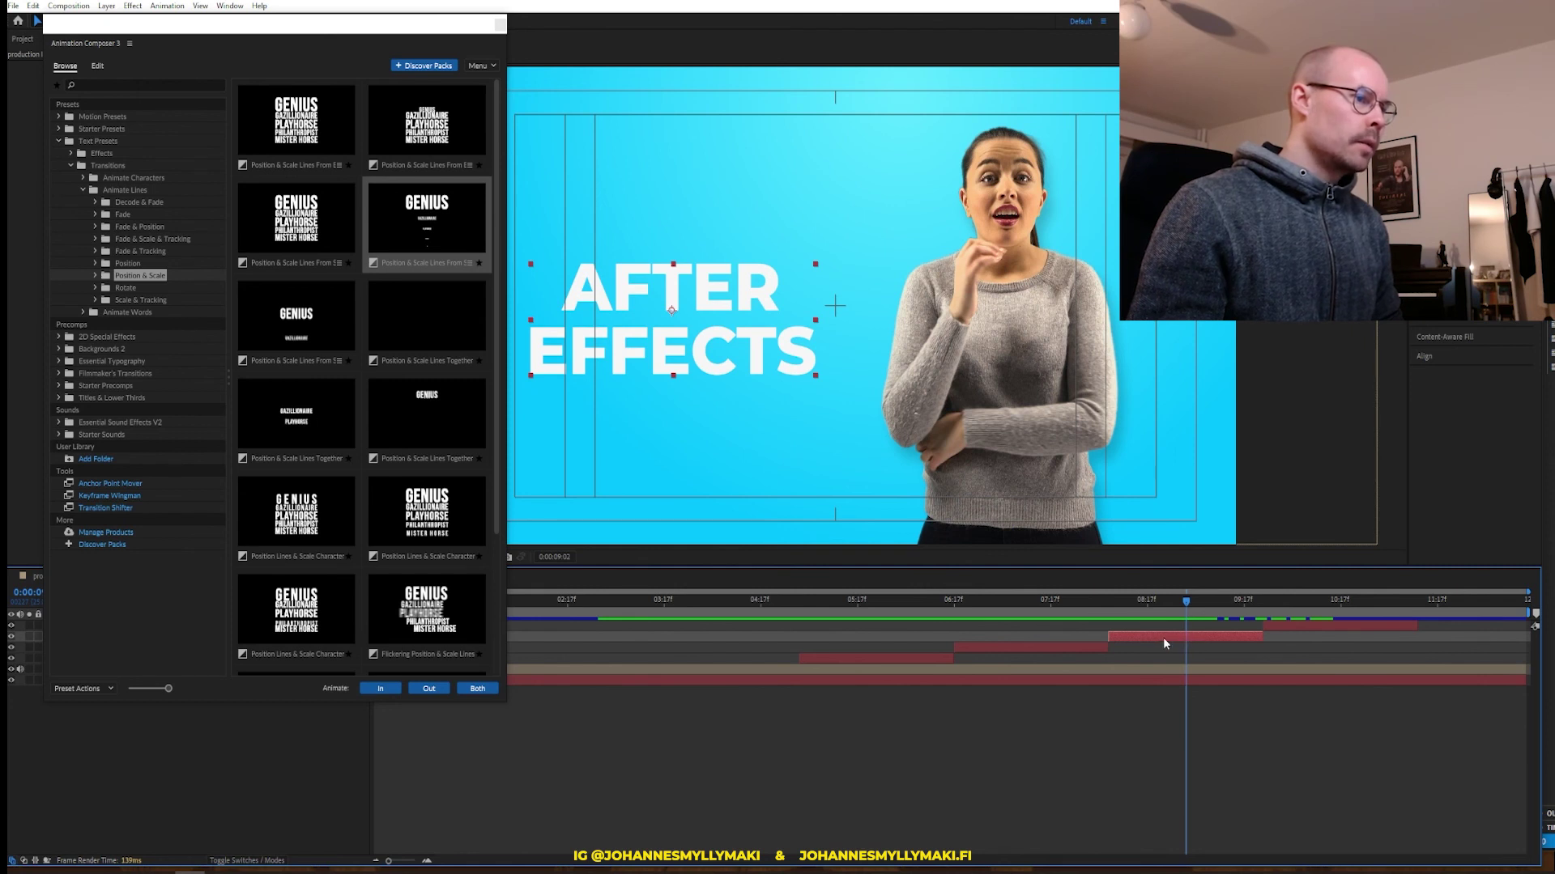
left_click(384, 689)
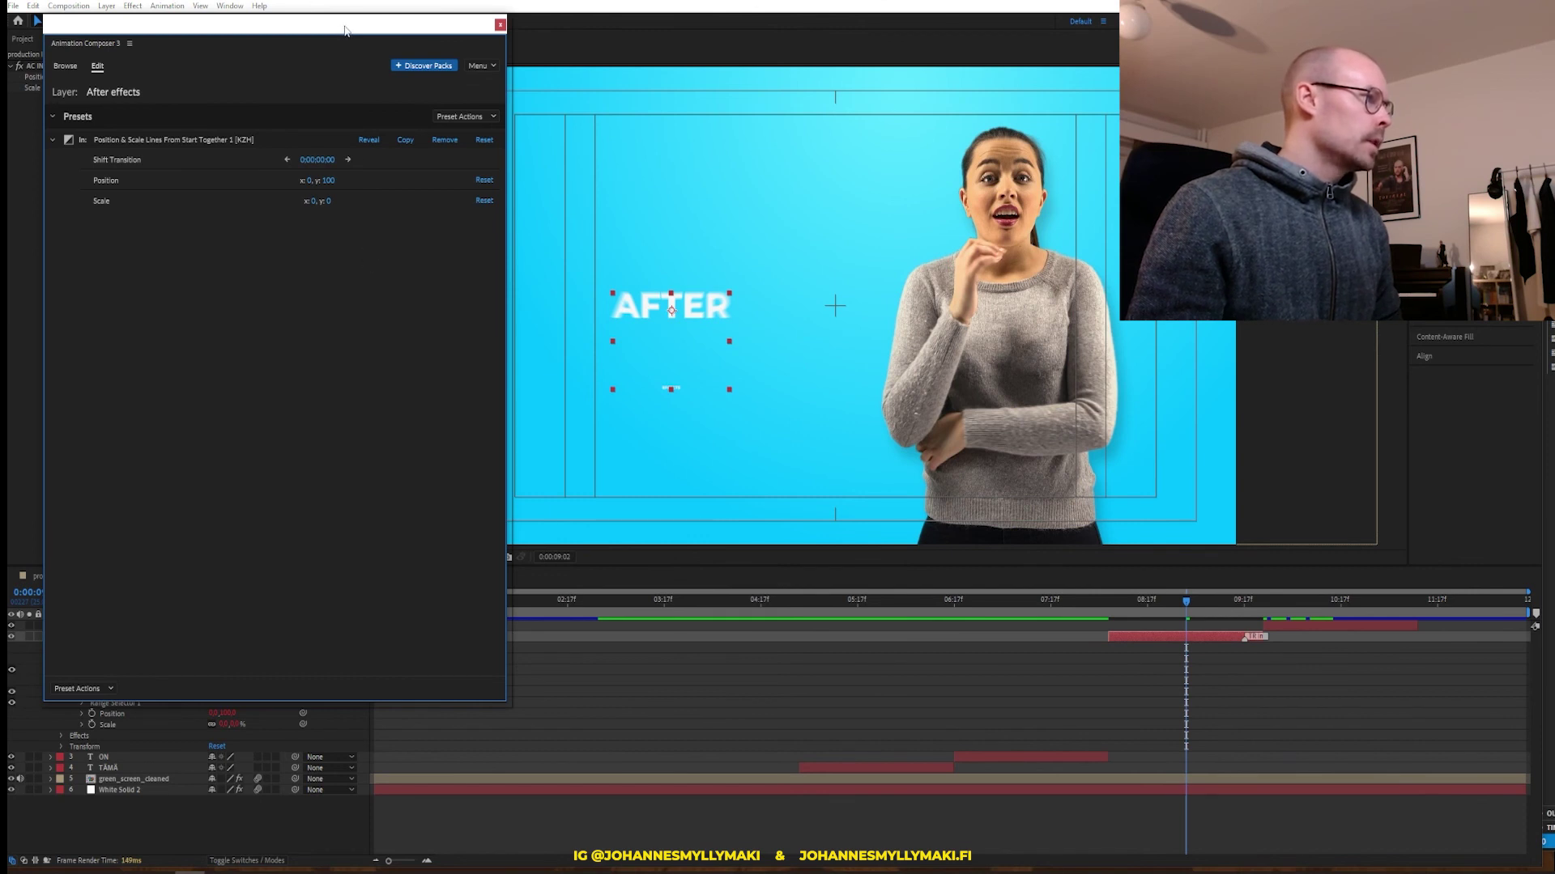
mouse_move(42, 13)
left_mouse_down()
mouse_move(184, 179)
mouse_move(189, 23)
left_mouse_up()
left_click_drag(1136, 606, 1032, 605)
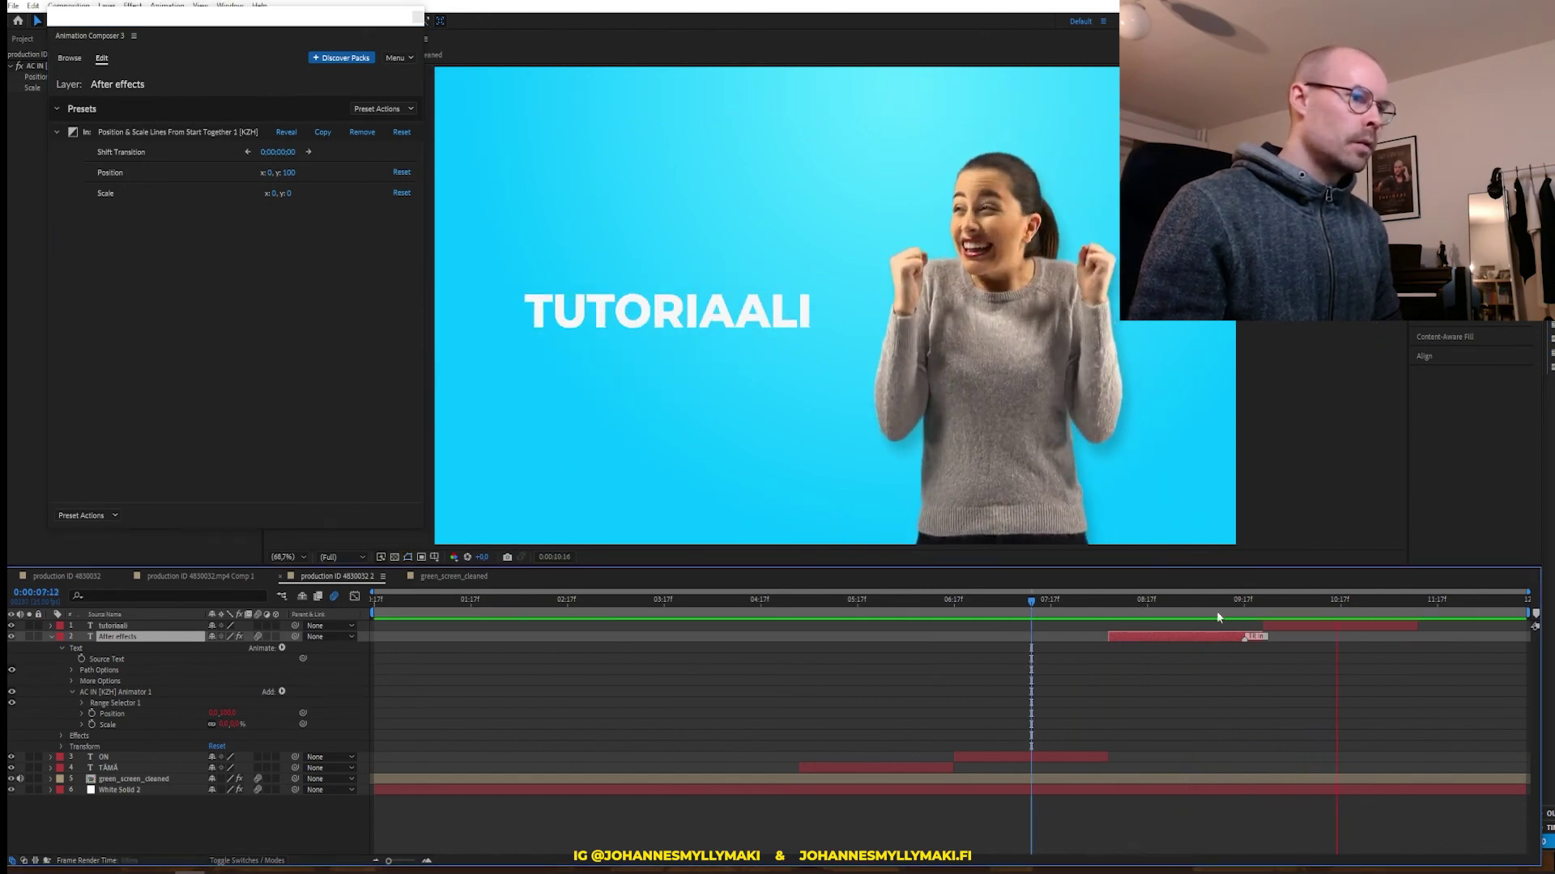
Scrub to 08:14 and drag the After effects caption layer to start slightly earlier
left_click(1103, 605)
left_click(1110, 605)
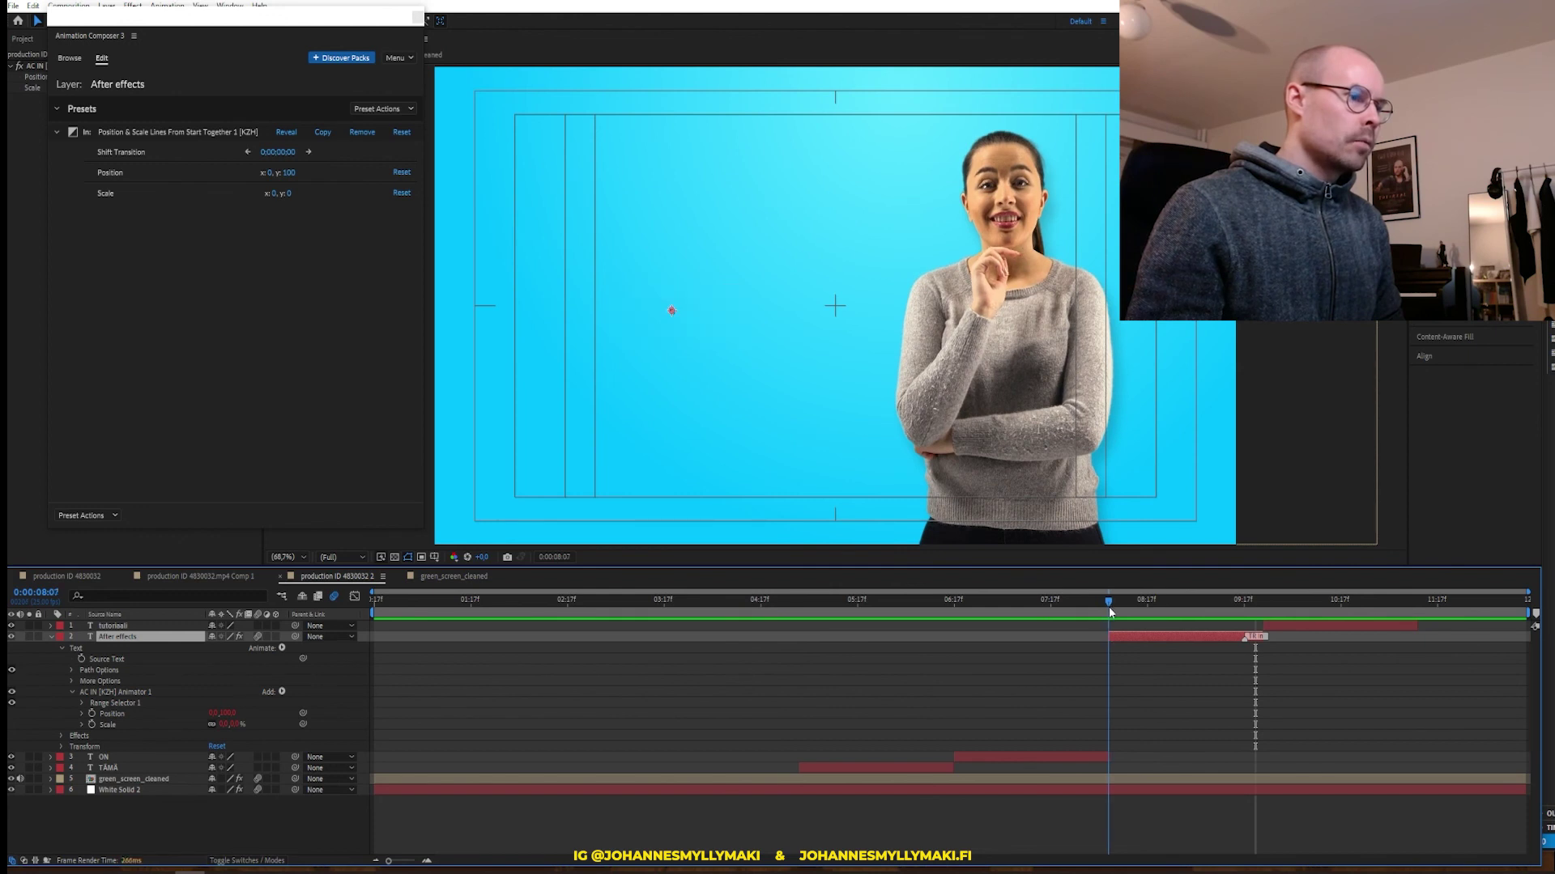
left_click(1199, 711)
left_click(1124, 606)
left_click(1136, 599)
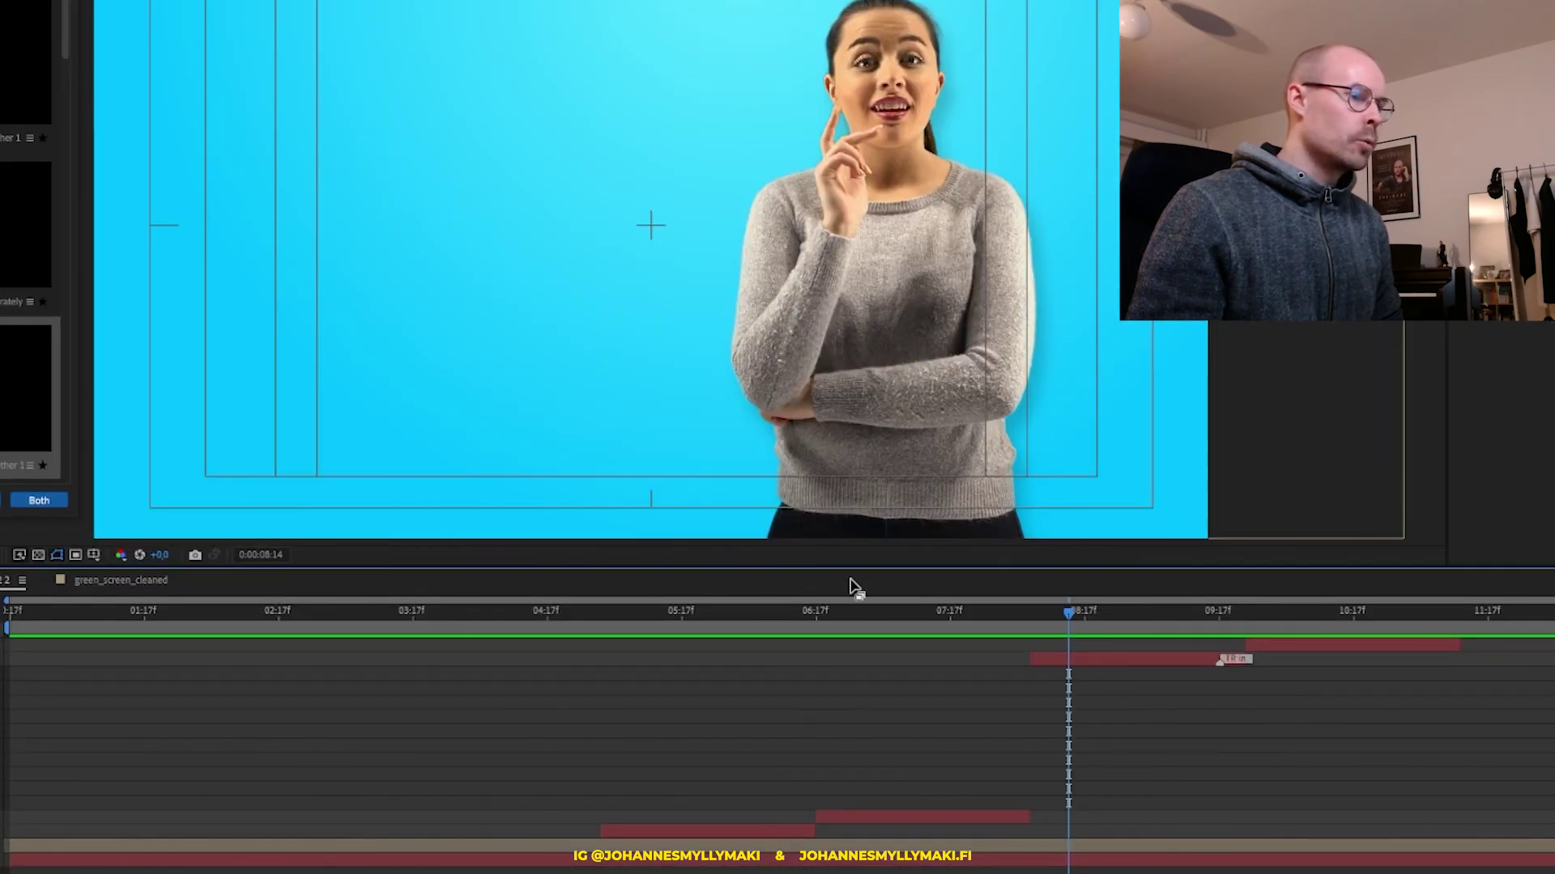
left_click_drag(1069, 660, 1037, 660)
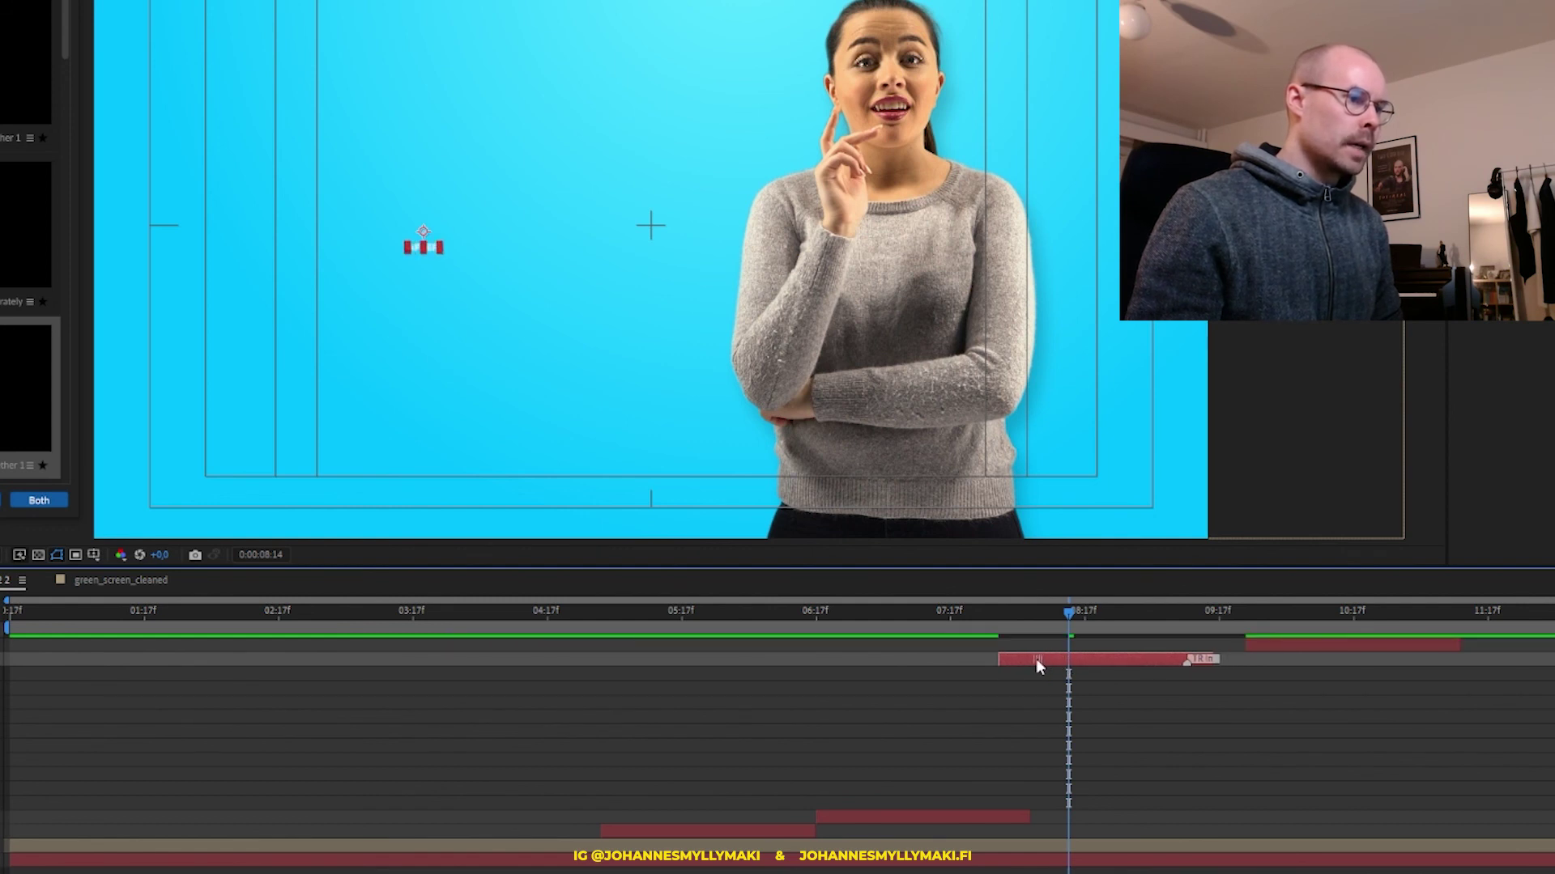
left_click(1135, 699)
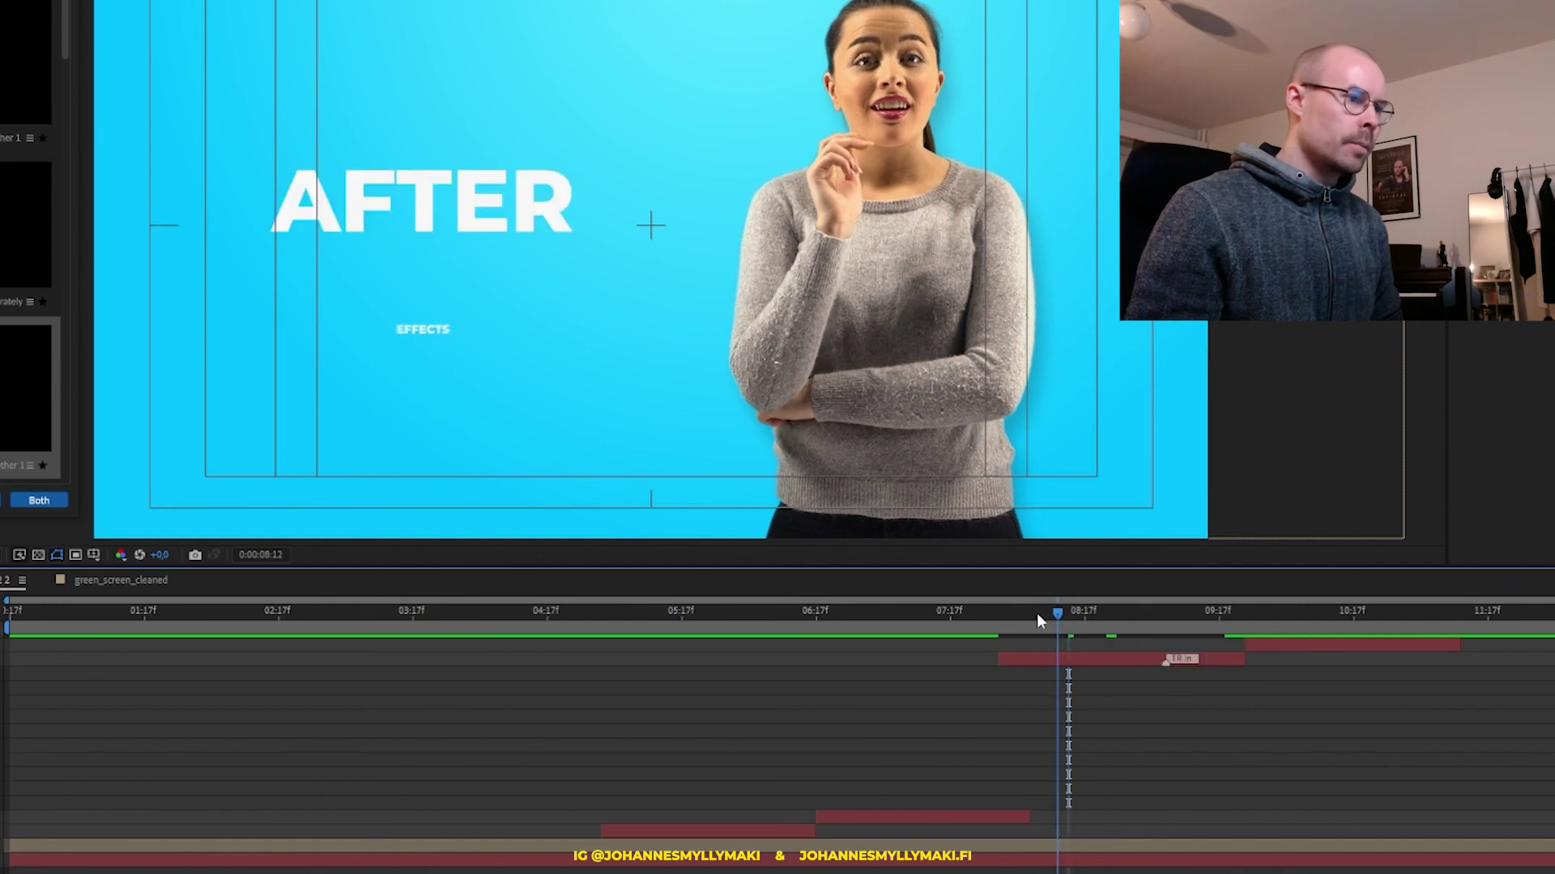
Preview from the ON caption and move the TR In marker later to lengthen the intro
left_click_drag(1036, 614, 891, 613)
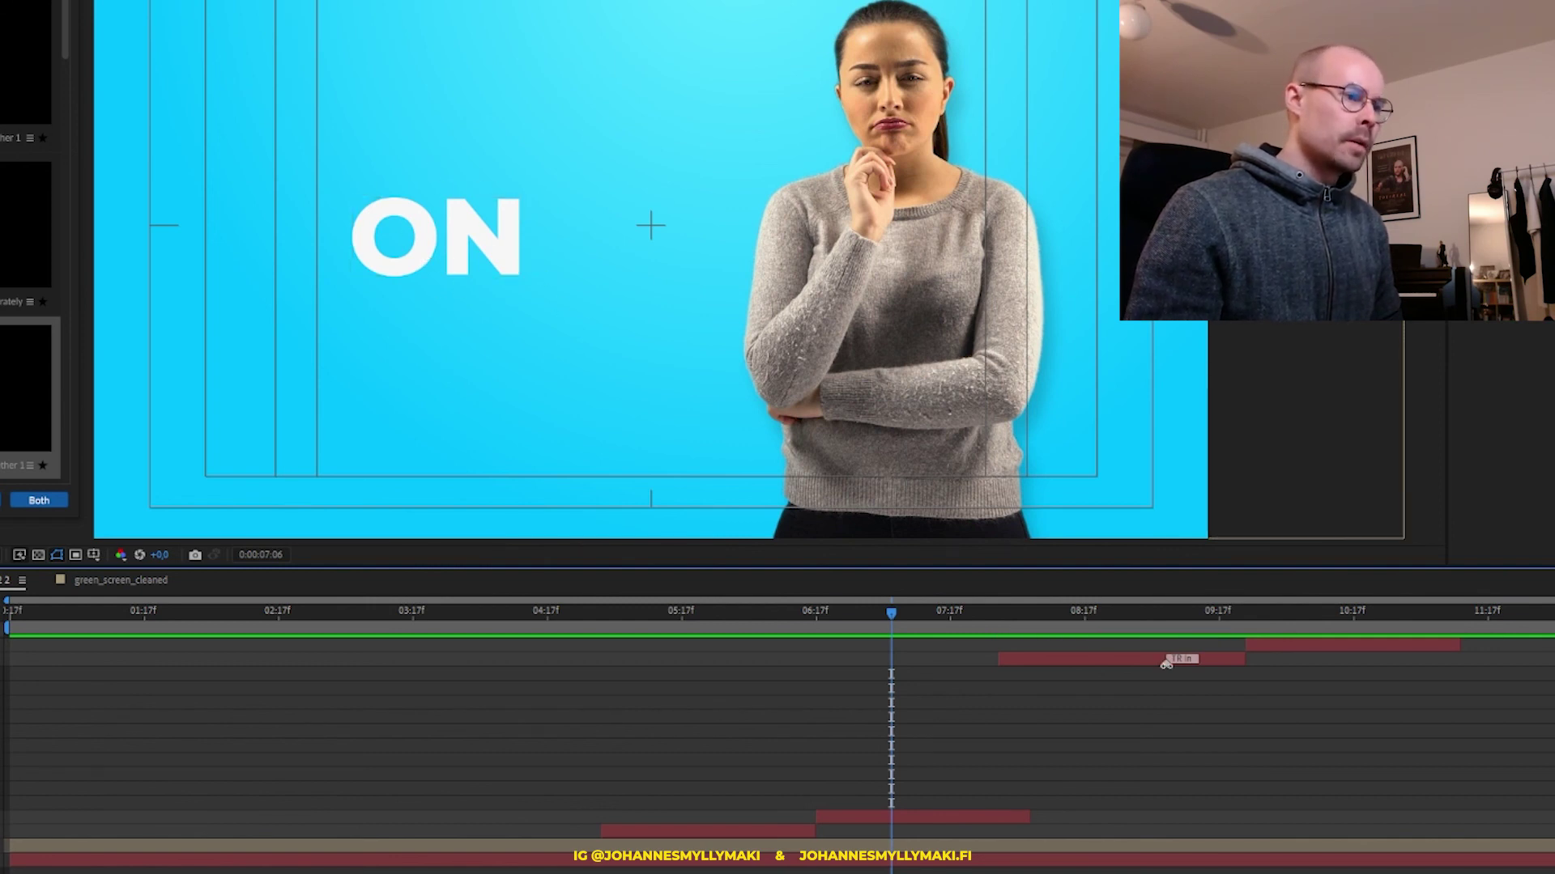
key("space")
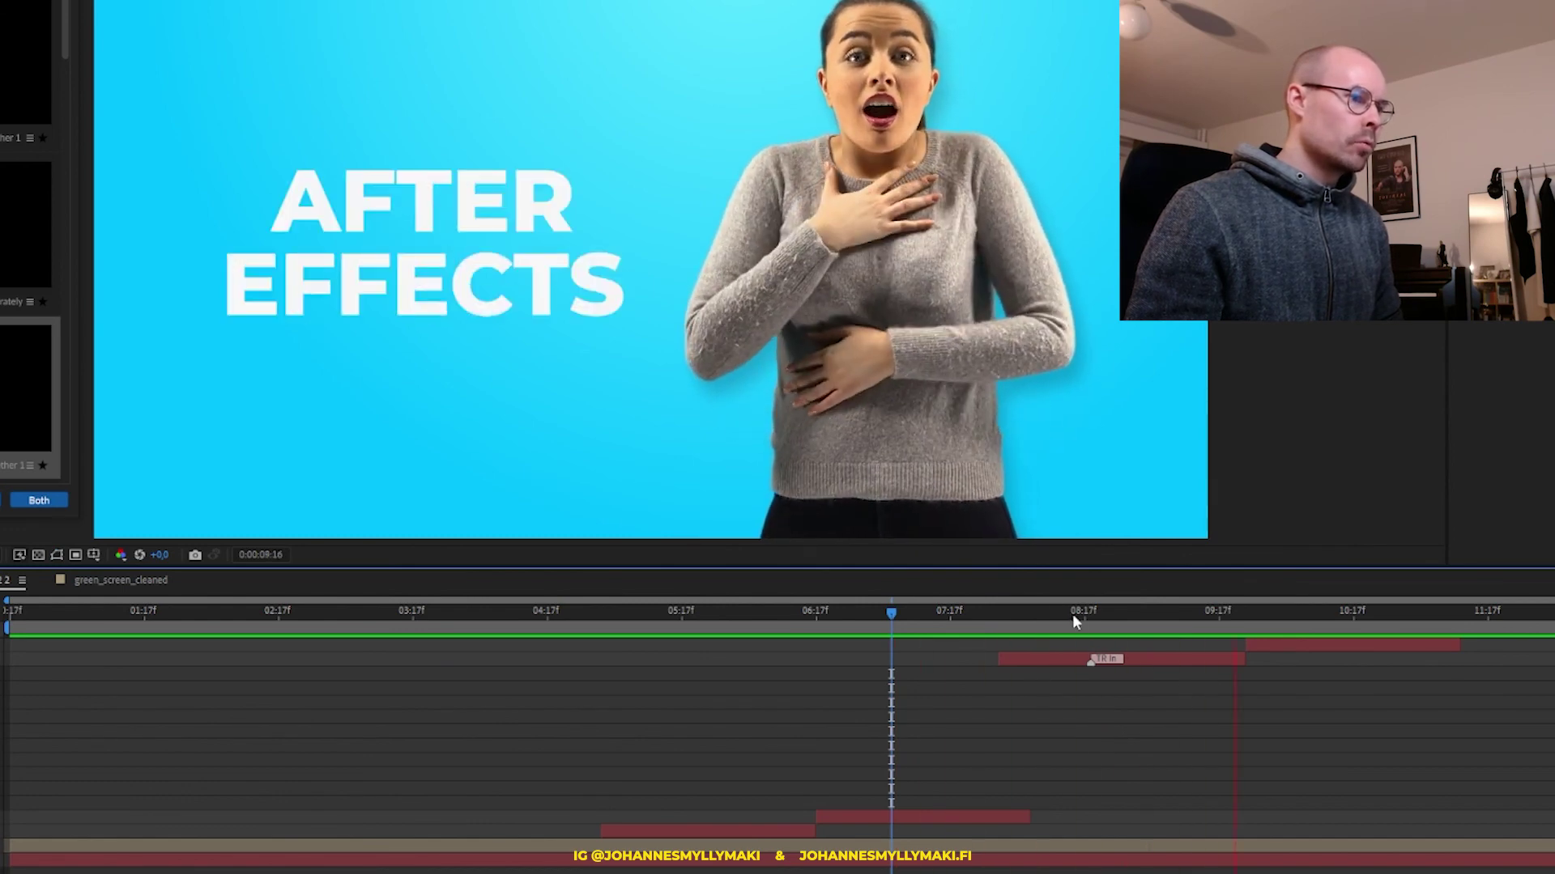
key("space")
left_click_drag(1098, 664, 1193, 664)
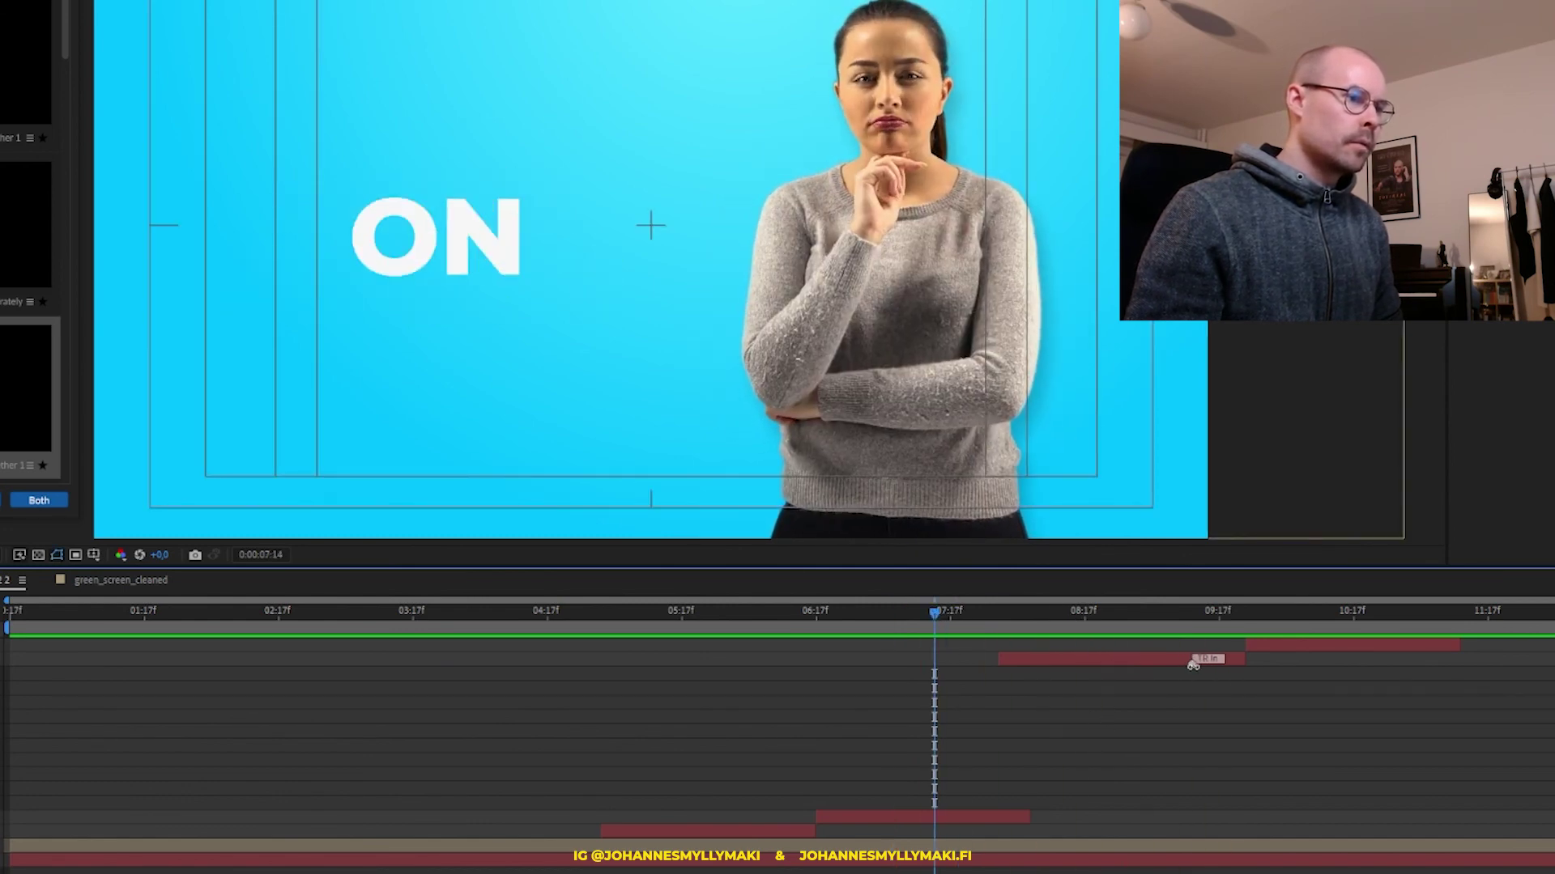
key("space")
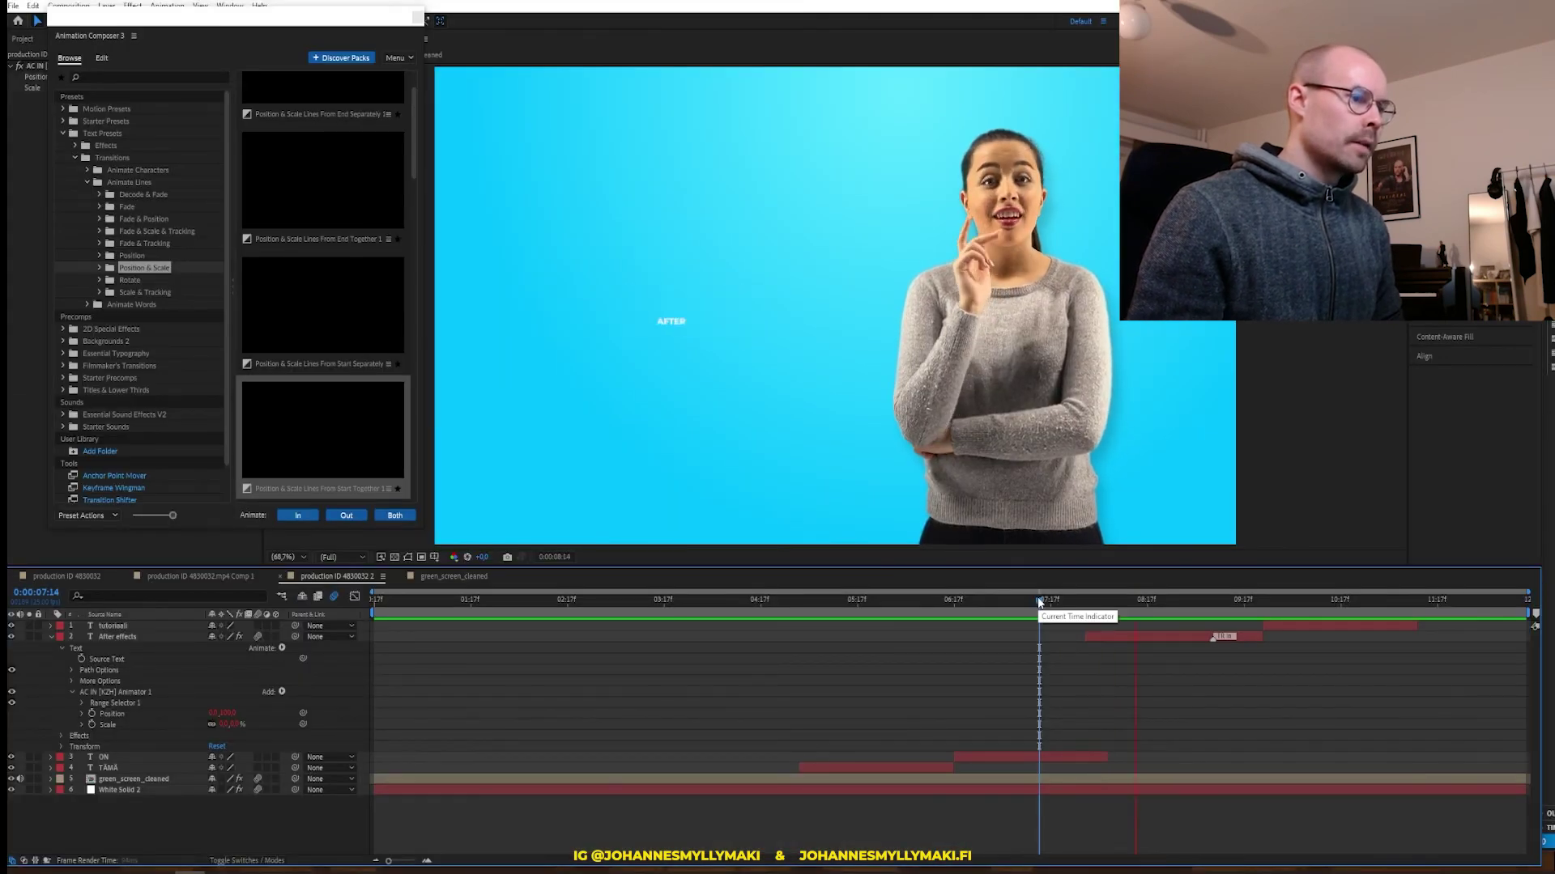
Stop the preview and move time to 07:17, just before the next caption
key("space")
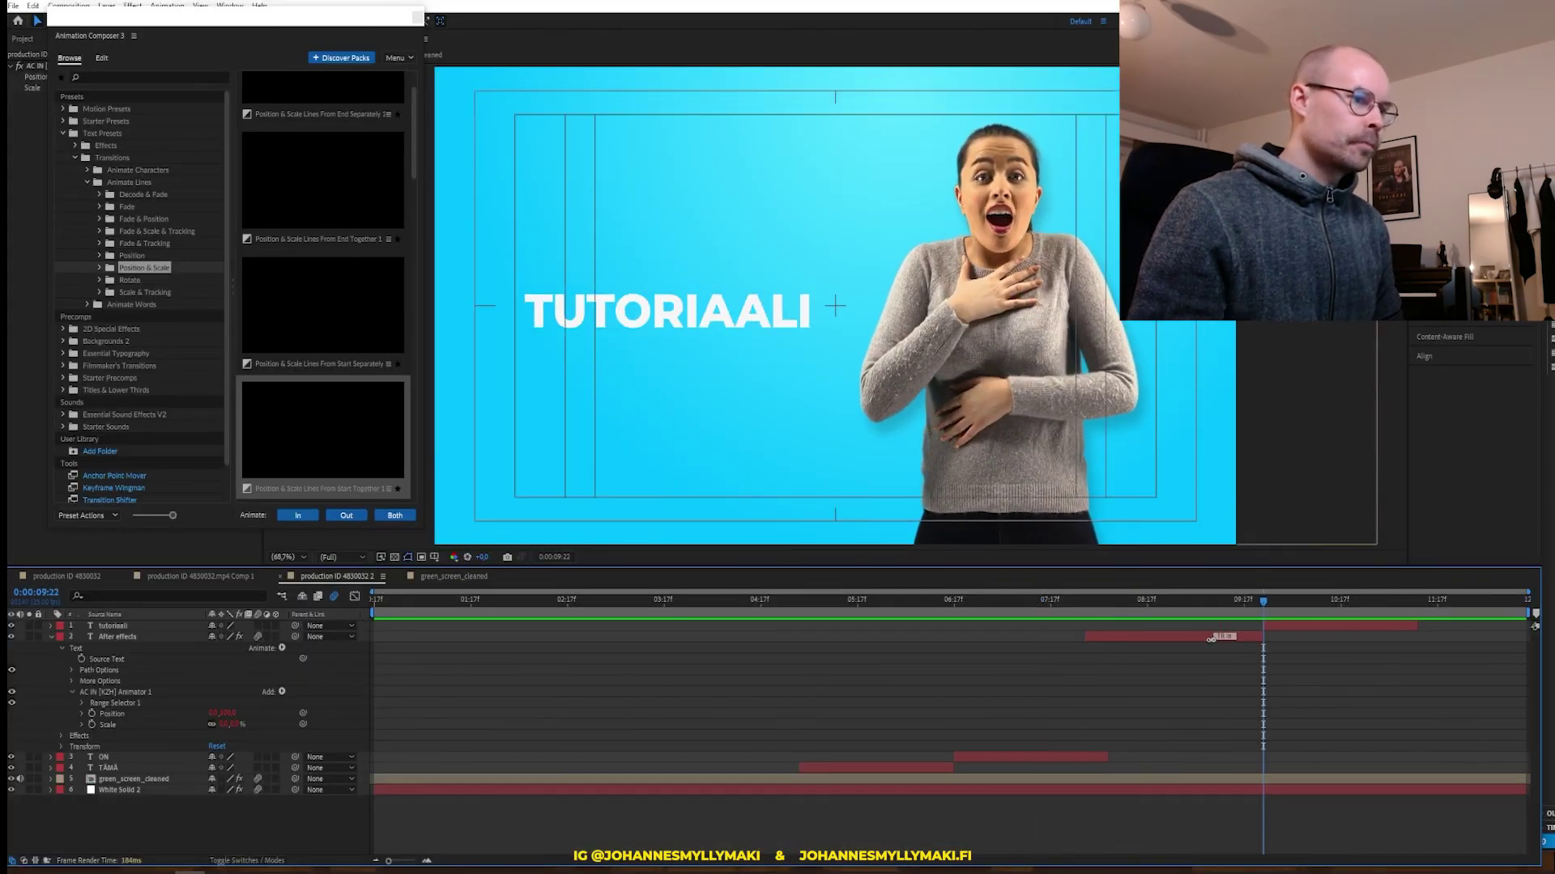
left_click_drag(1193, 607, 981, 609)
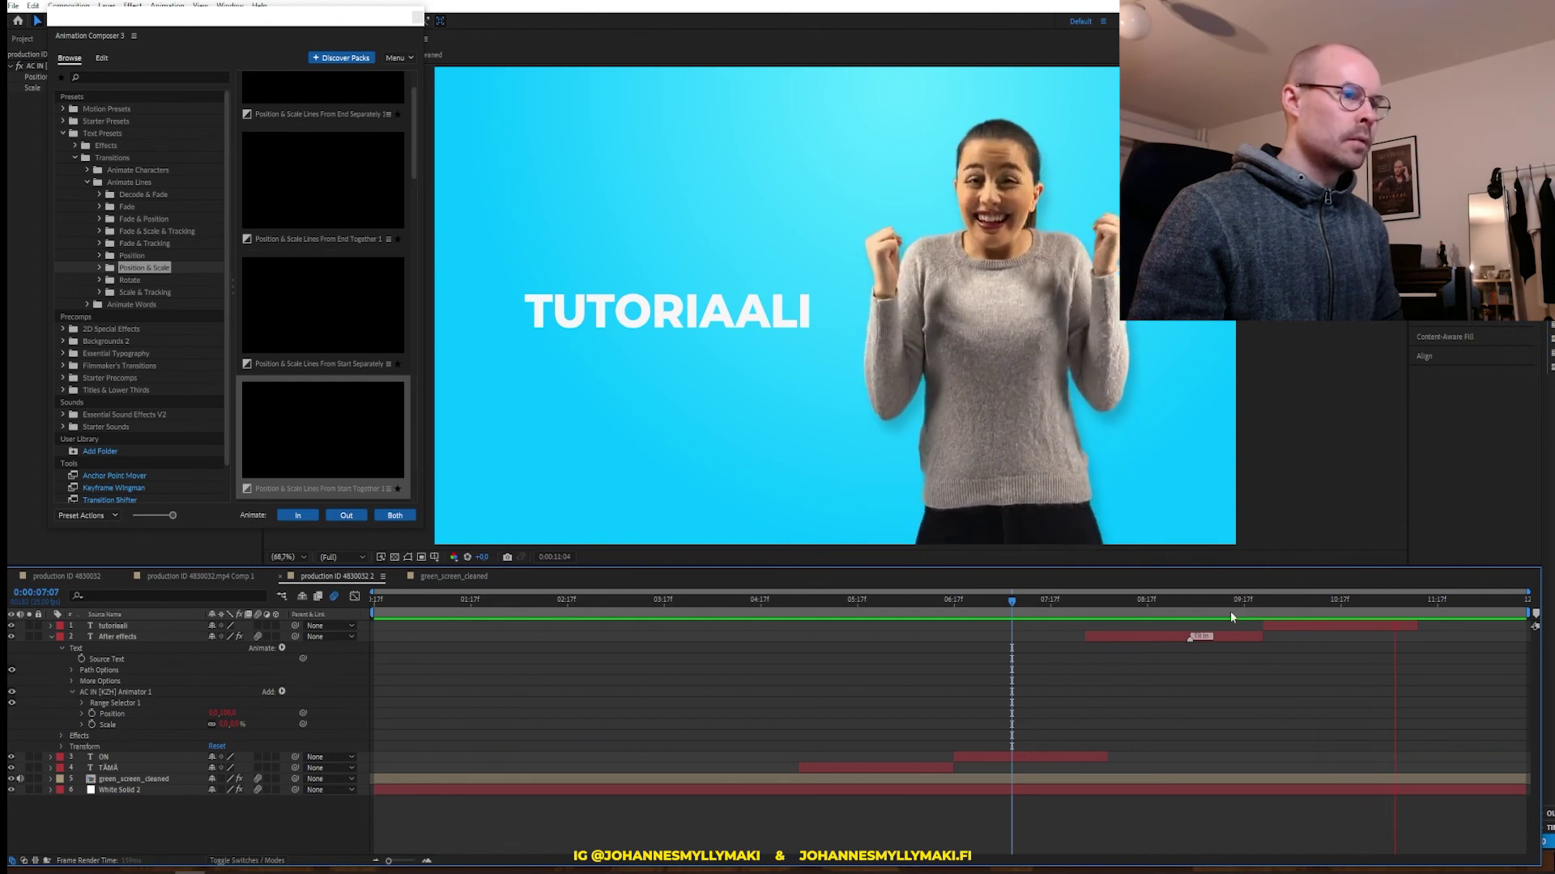
left_click_drag(1107, 599, 1052, 600)
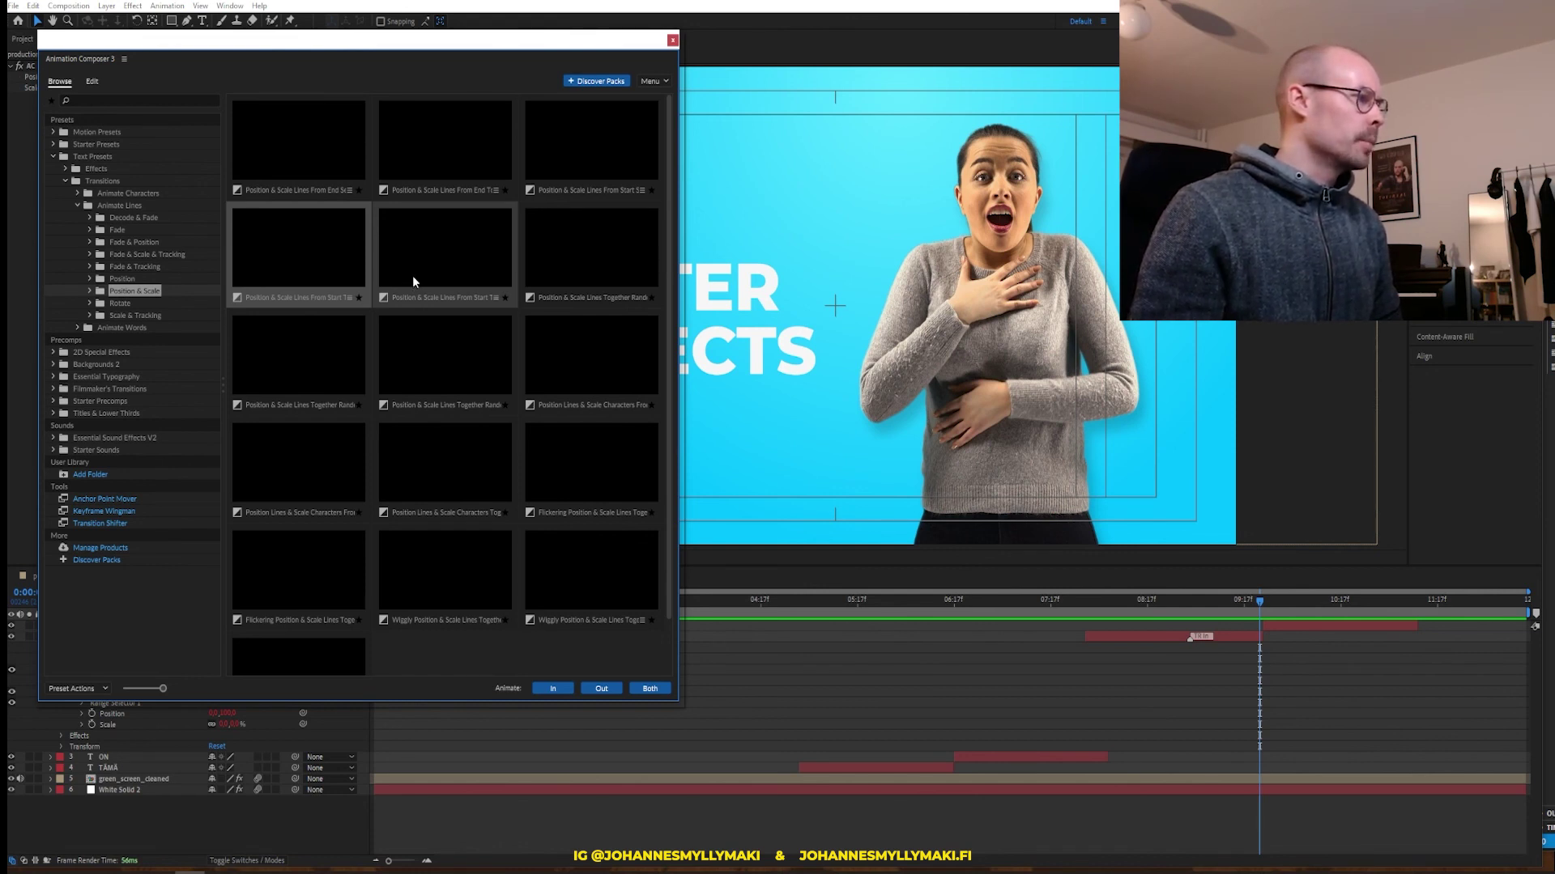
Reposition the preset window and apply a Position & Scale Lines From Start preset
left_click_drag(265, 48, 273, 33)
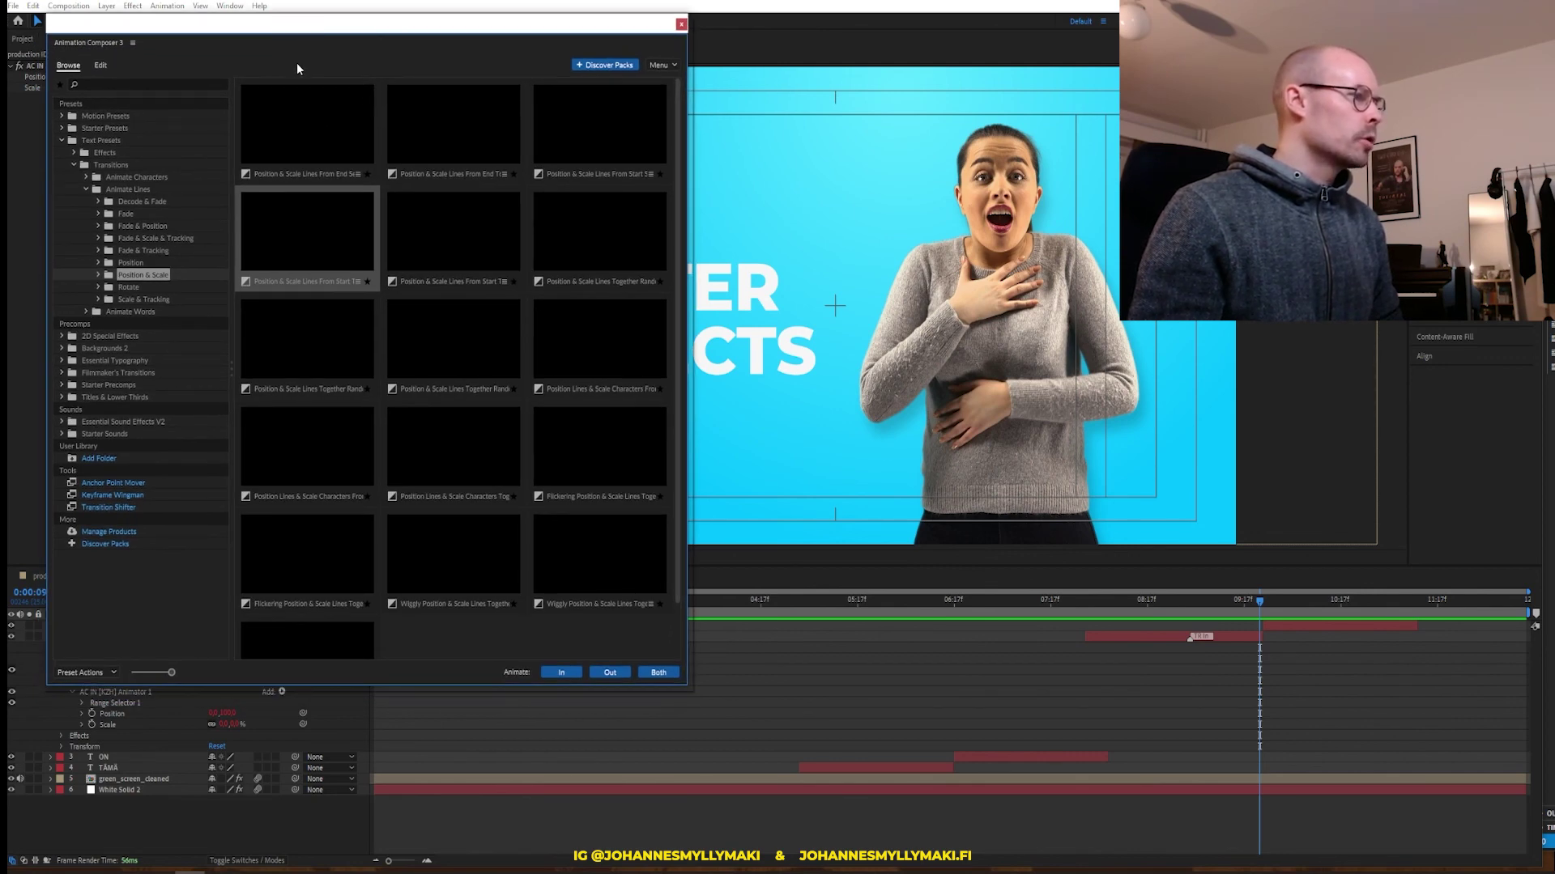
left_click_drag(324, 29, 320, 18)
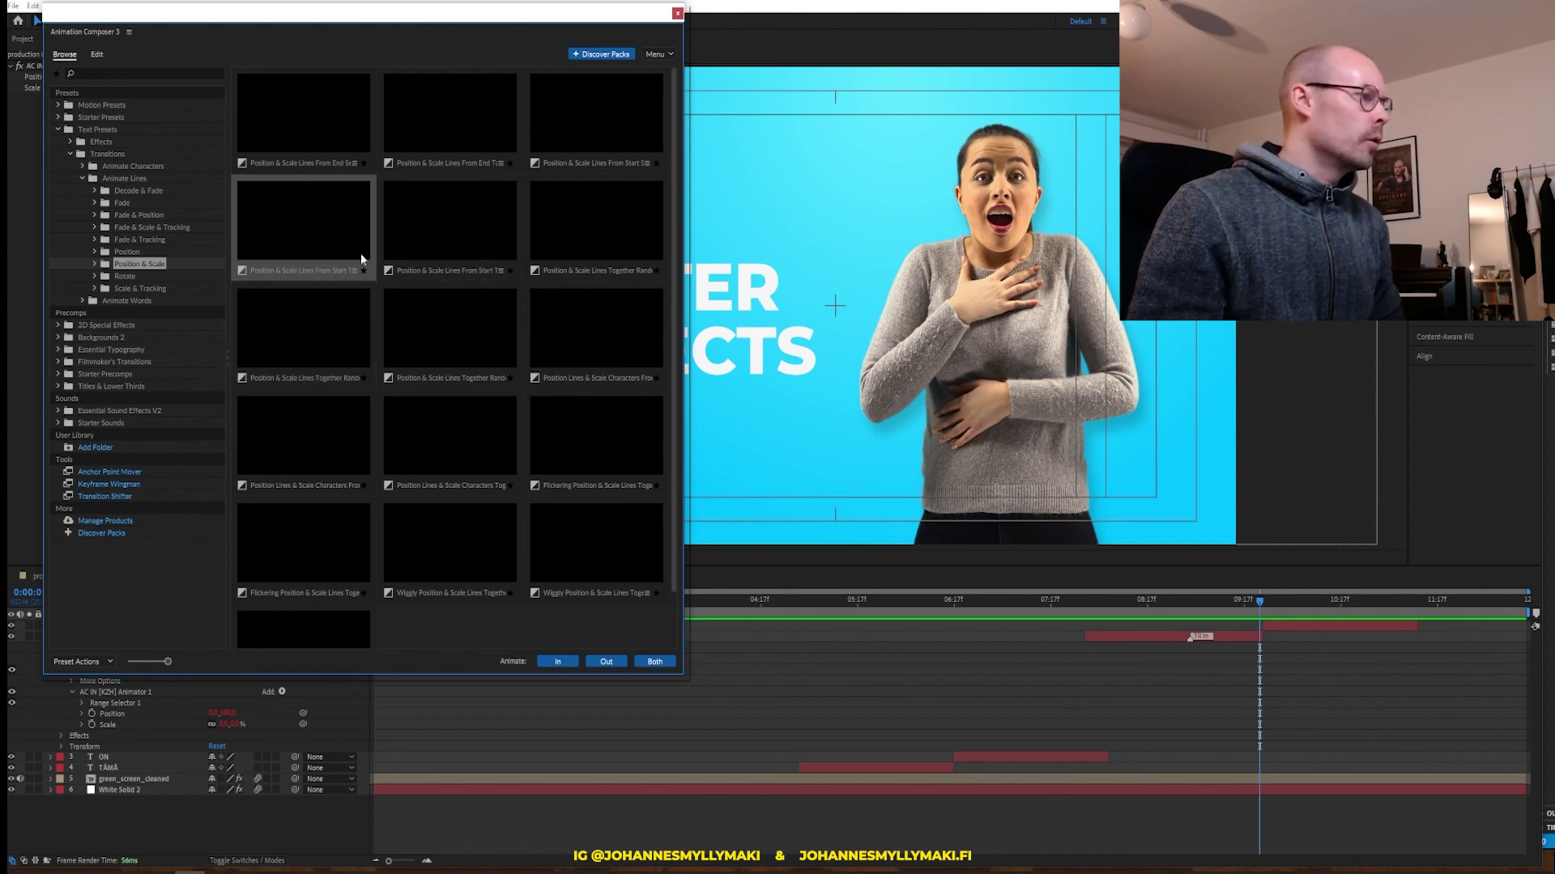
double_click(424, 217)
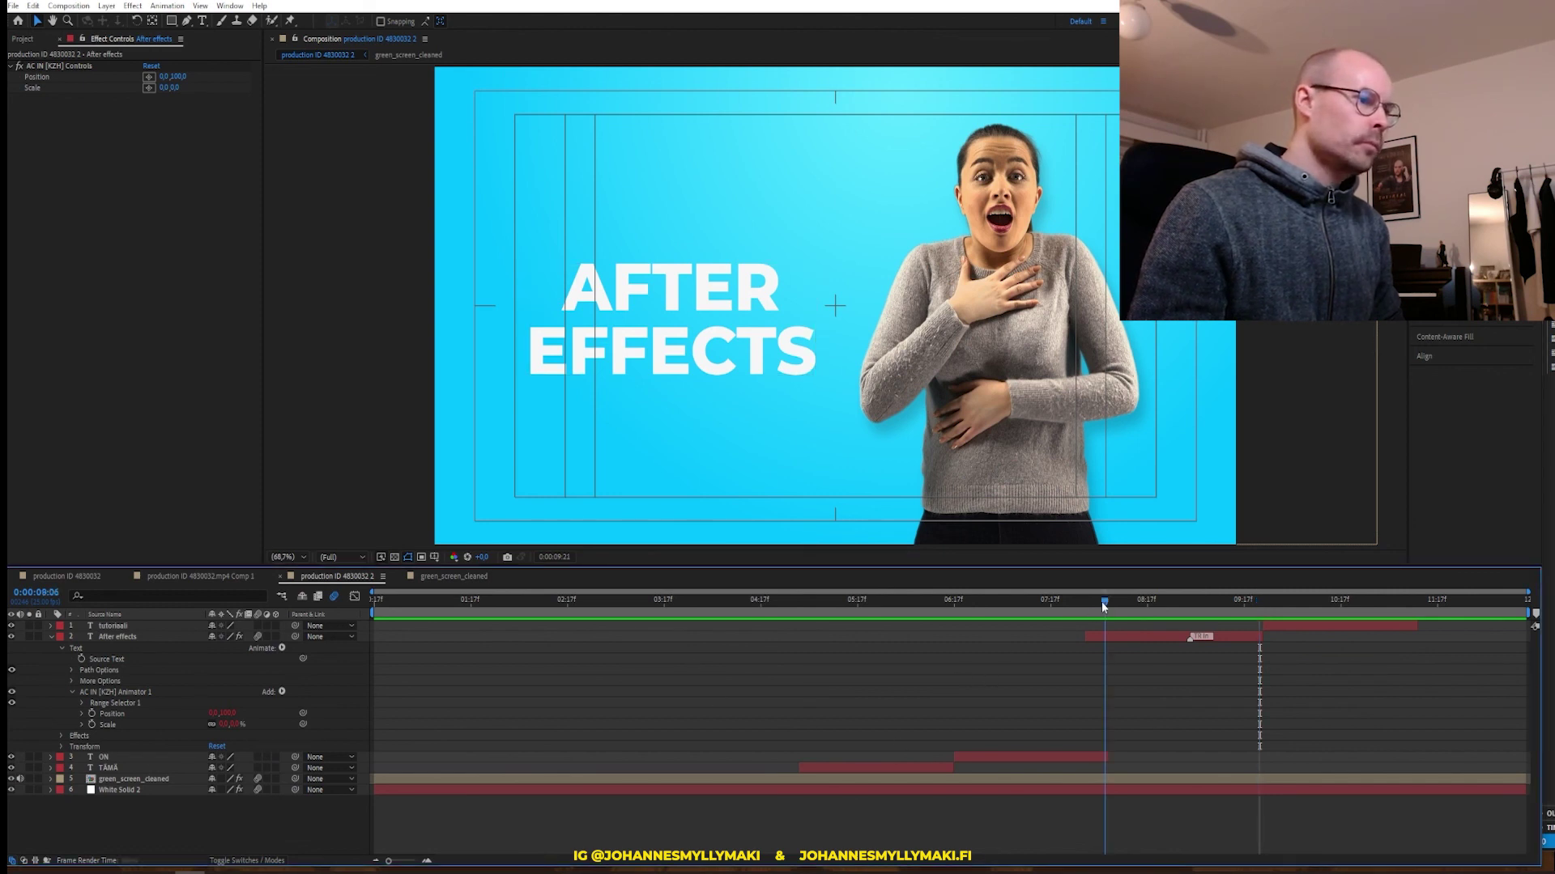
left_click(1027, 601)
left_click_drag(1042, 609, 1197, 612)
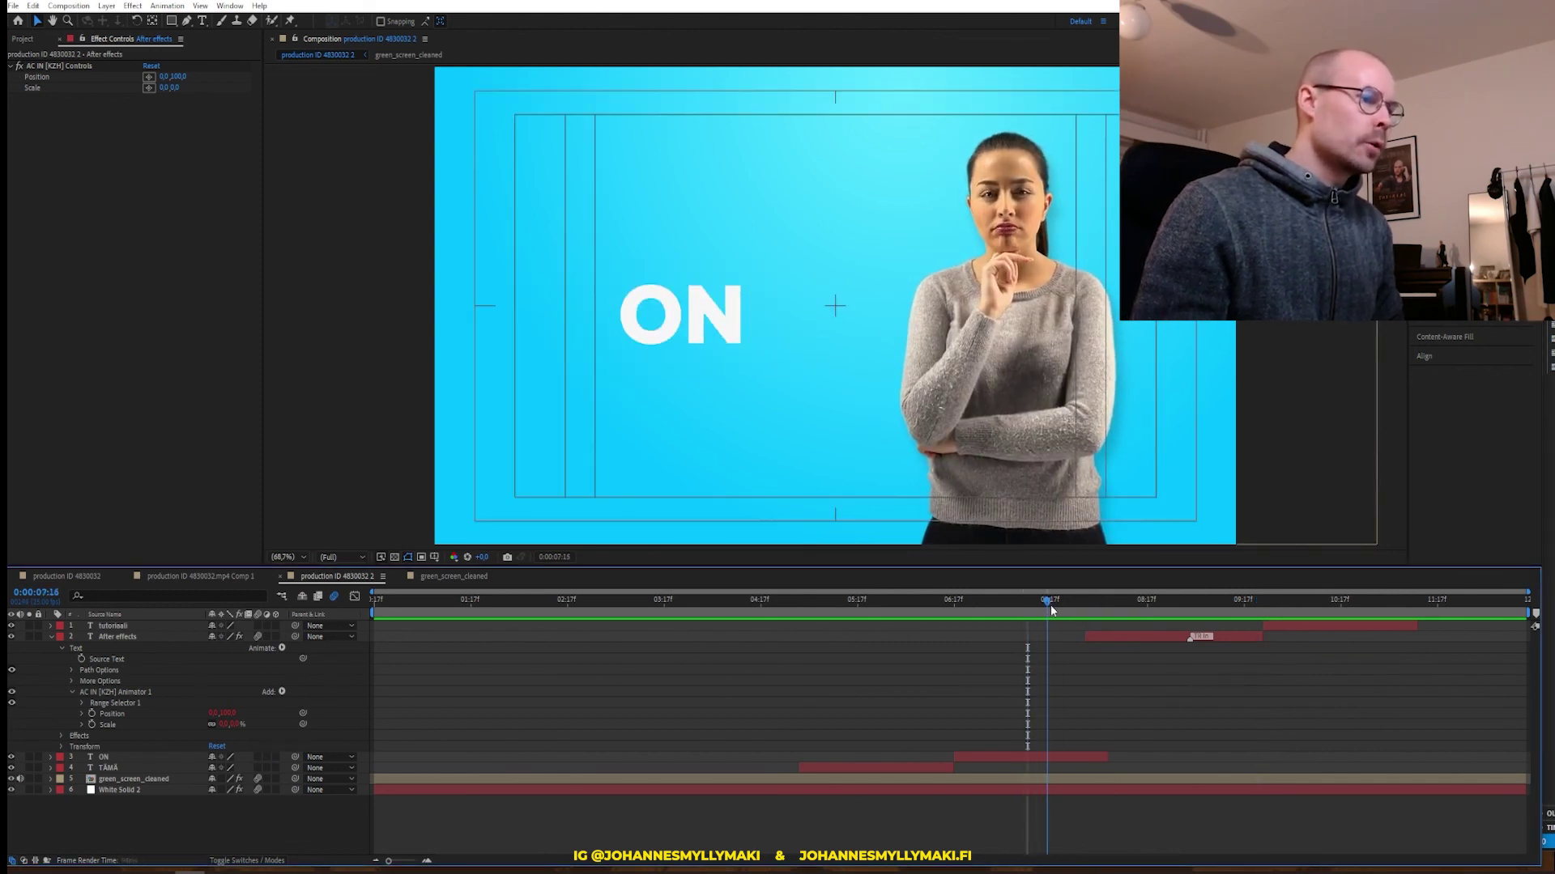
left_click(1225, 637)
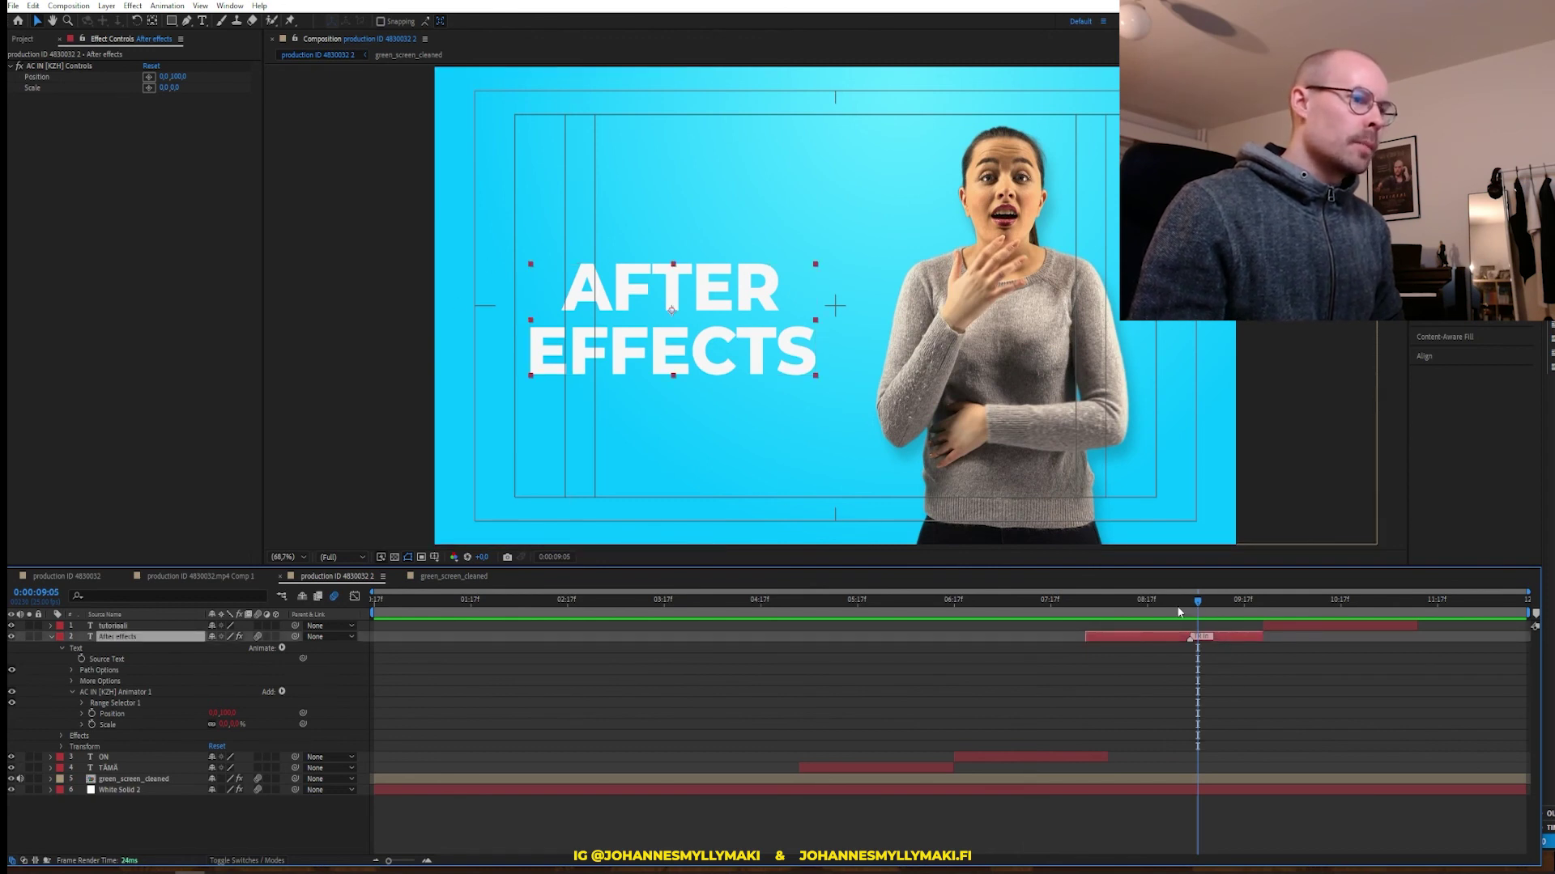
left_click(979, 601)
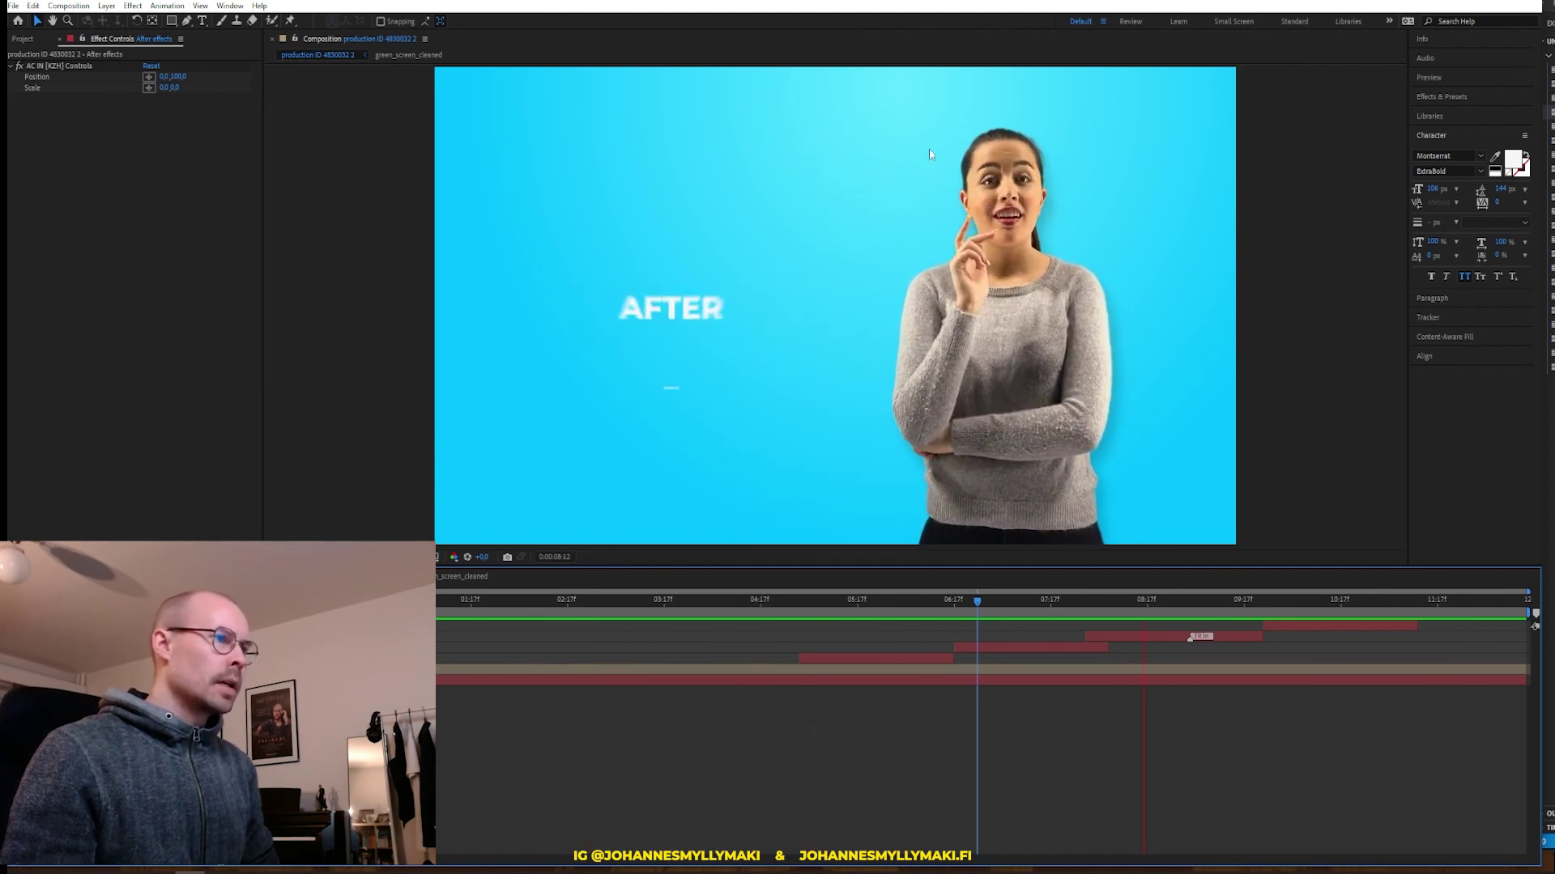
key("space")
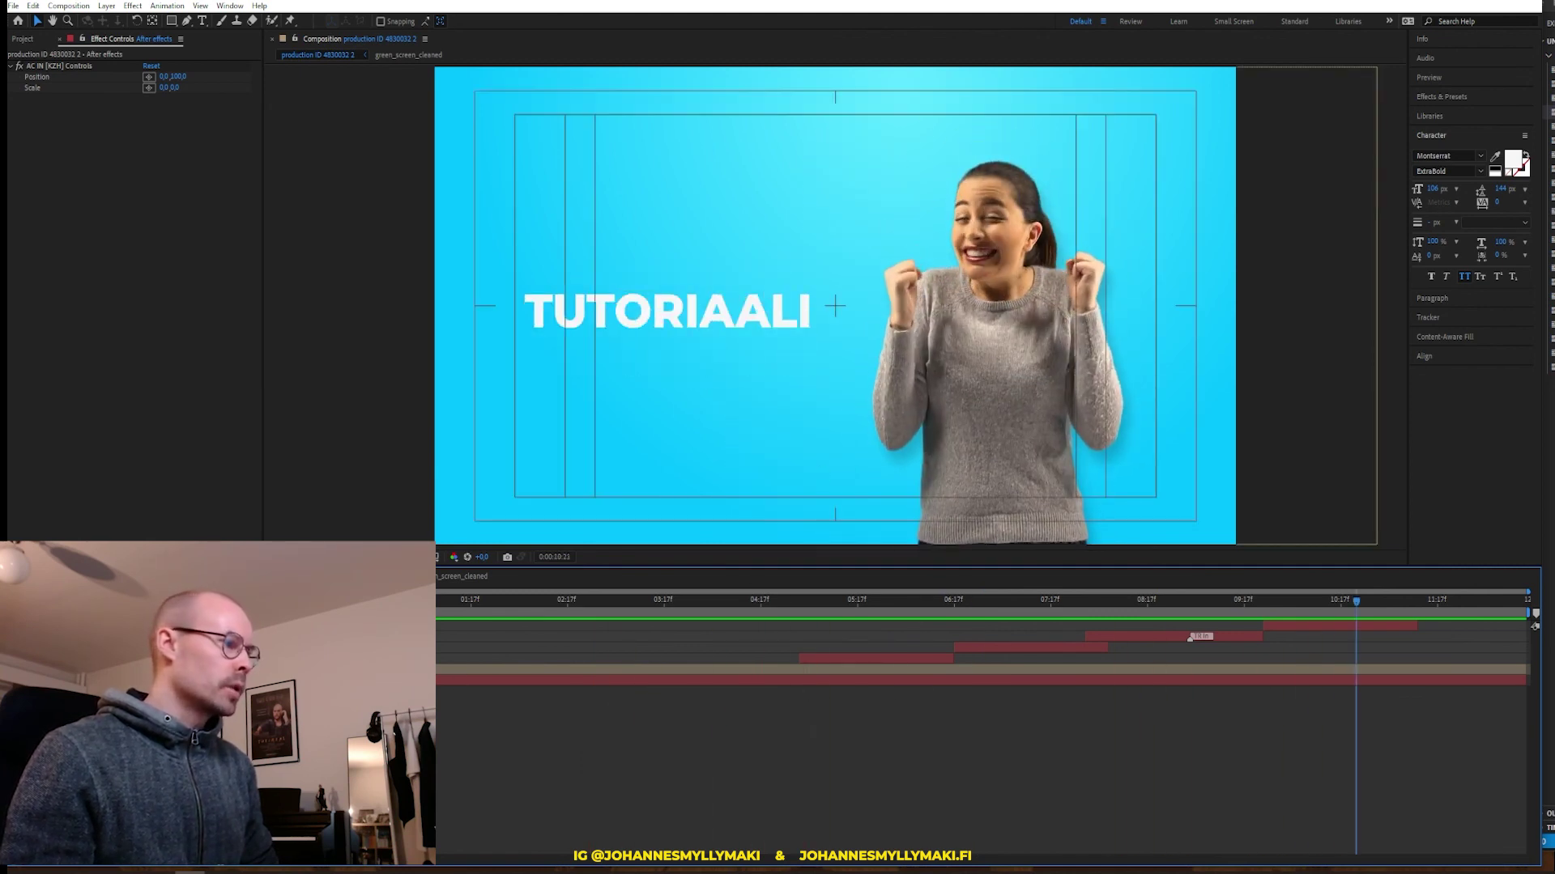
key("space")
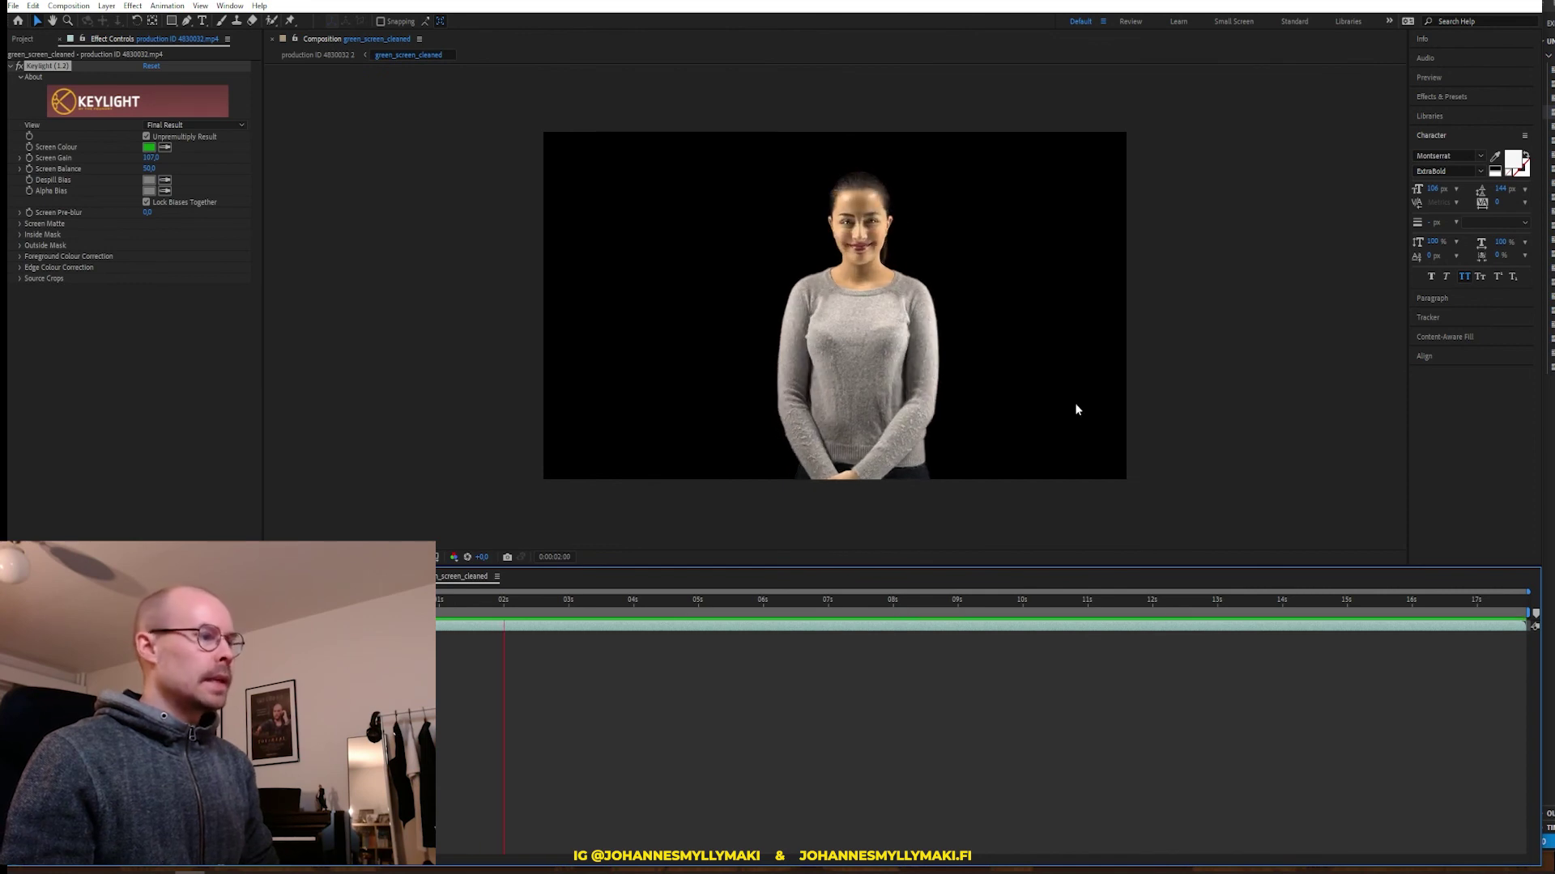
key("space")
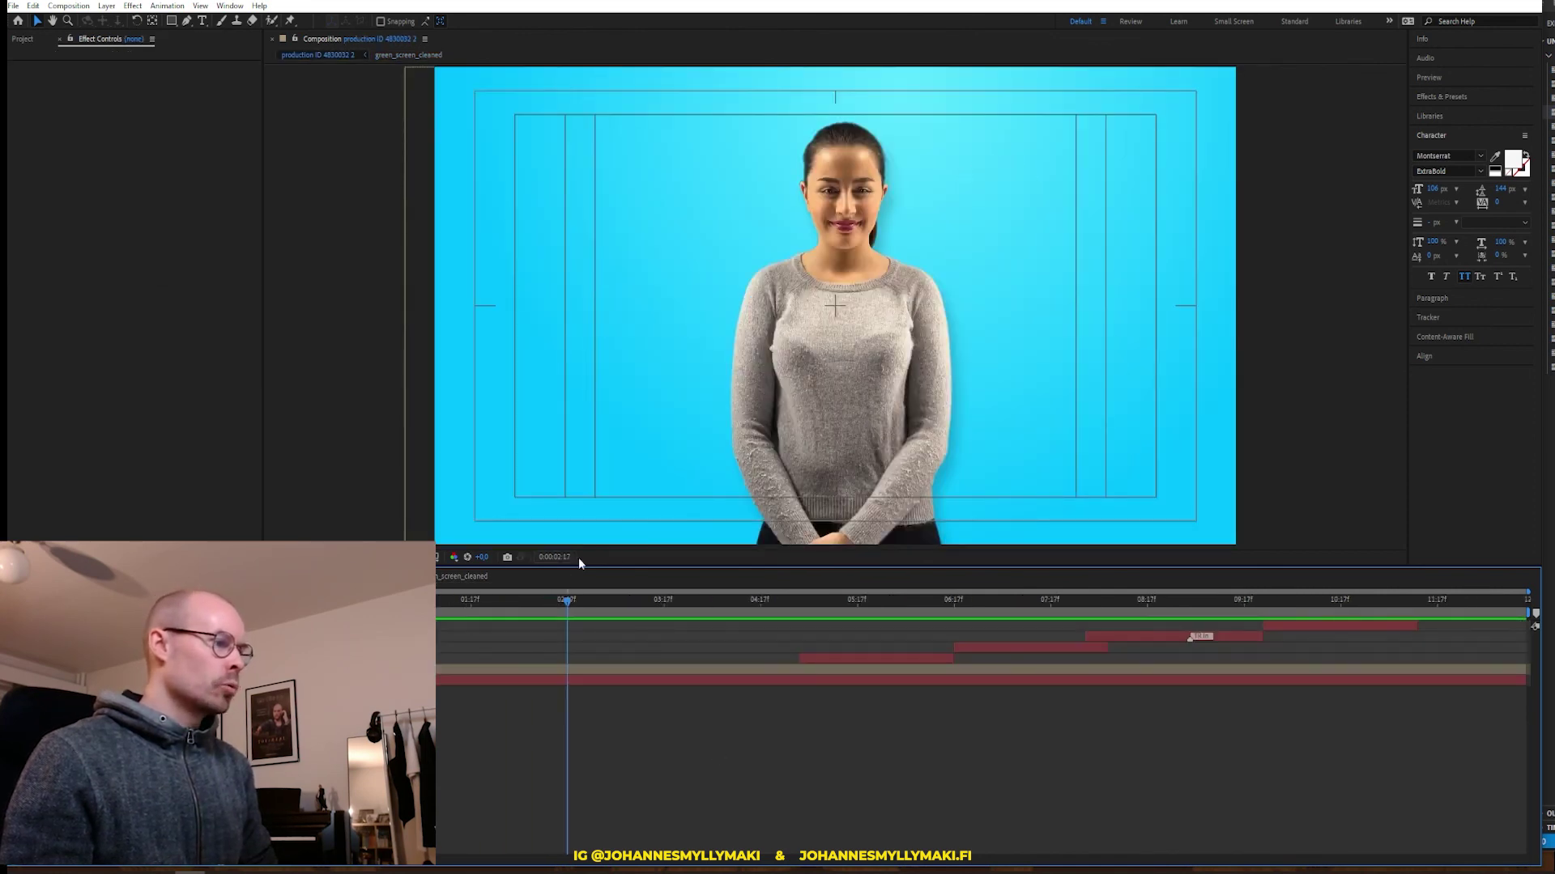
left_click_drag(694, 600, 590, 620)
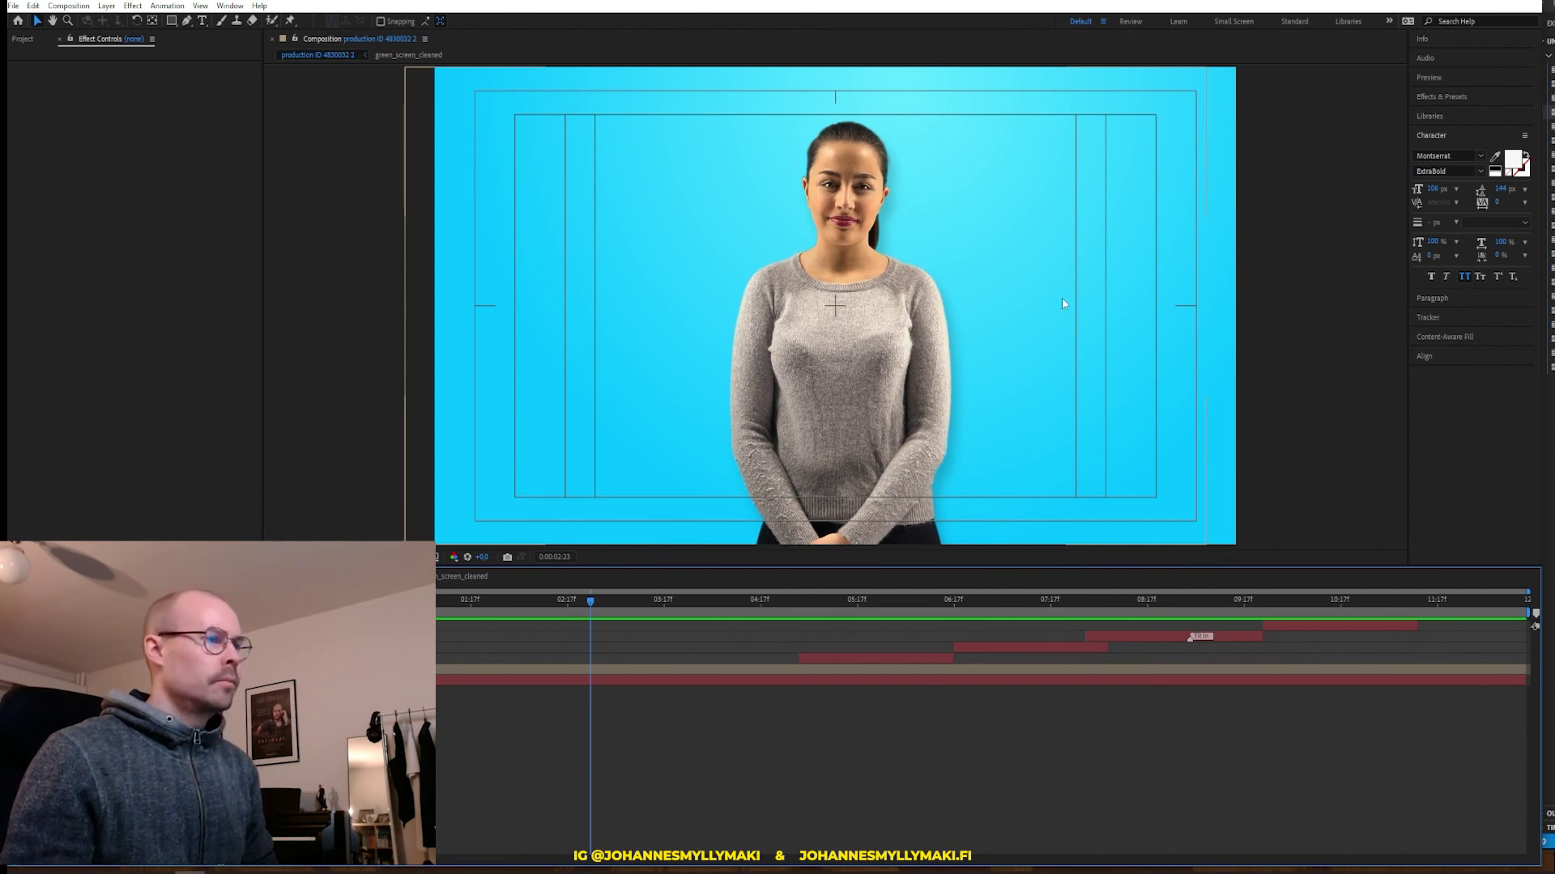
key("space")
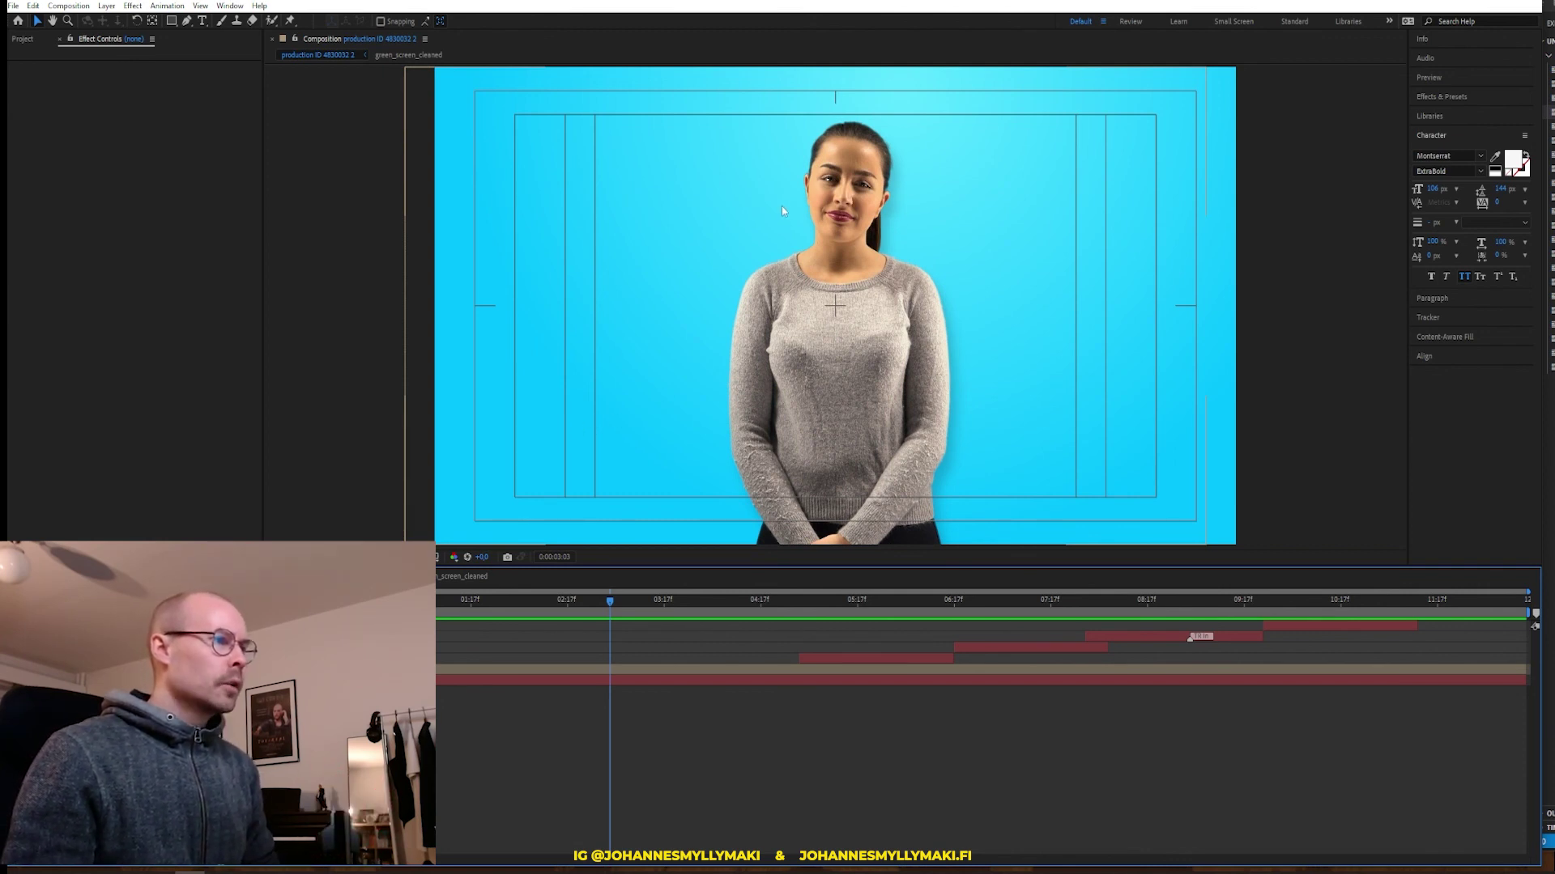
left_click(456, 577)
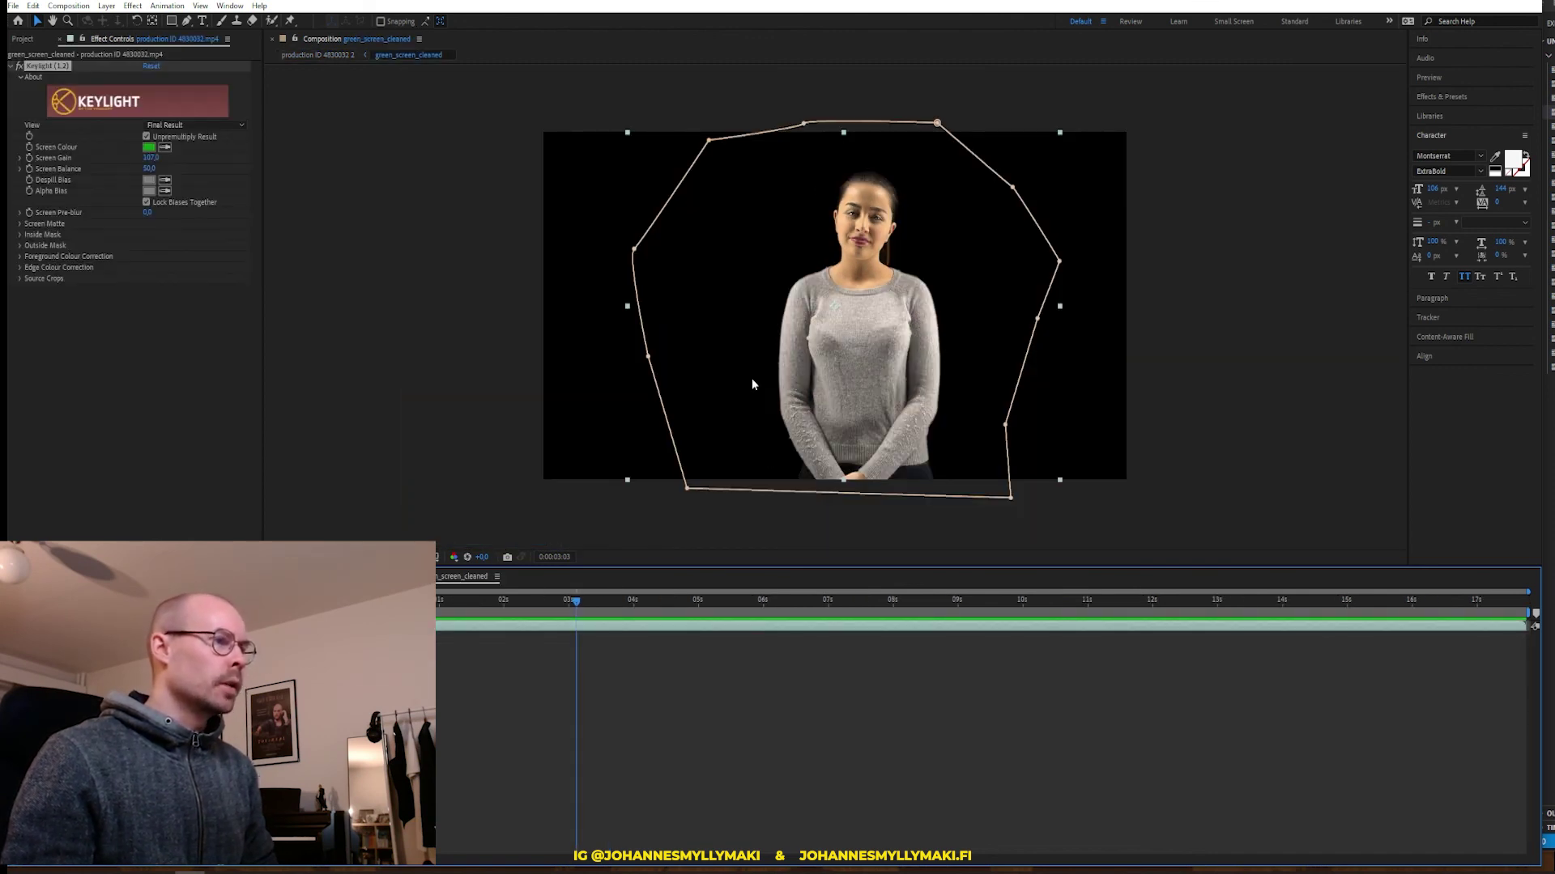
left_click(356, 576)
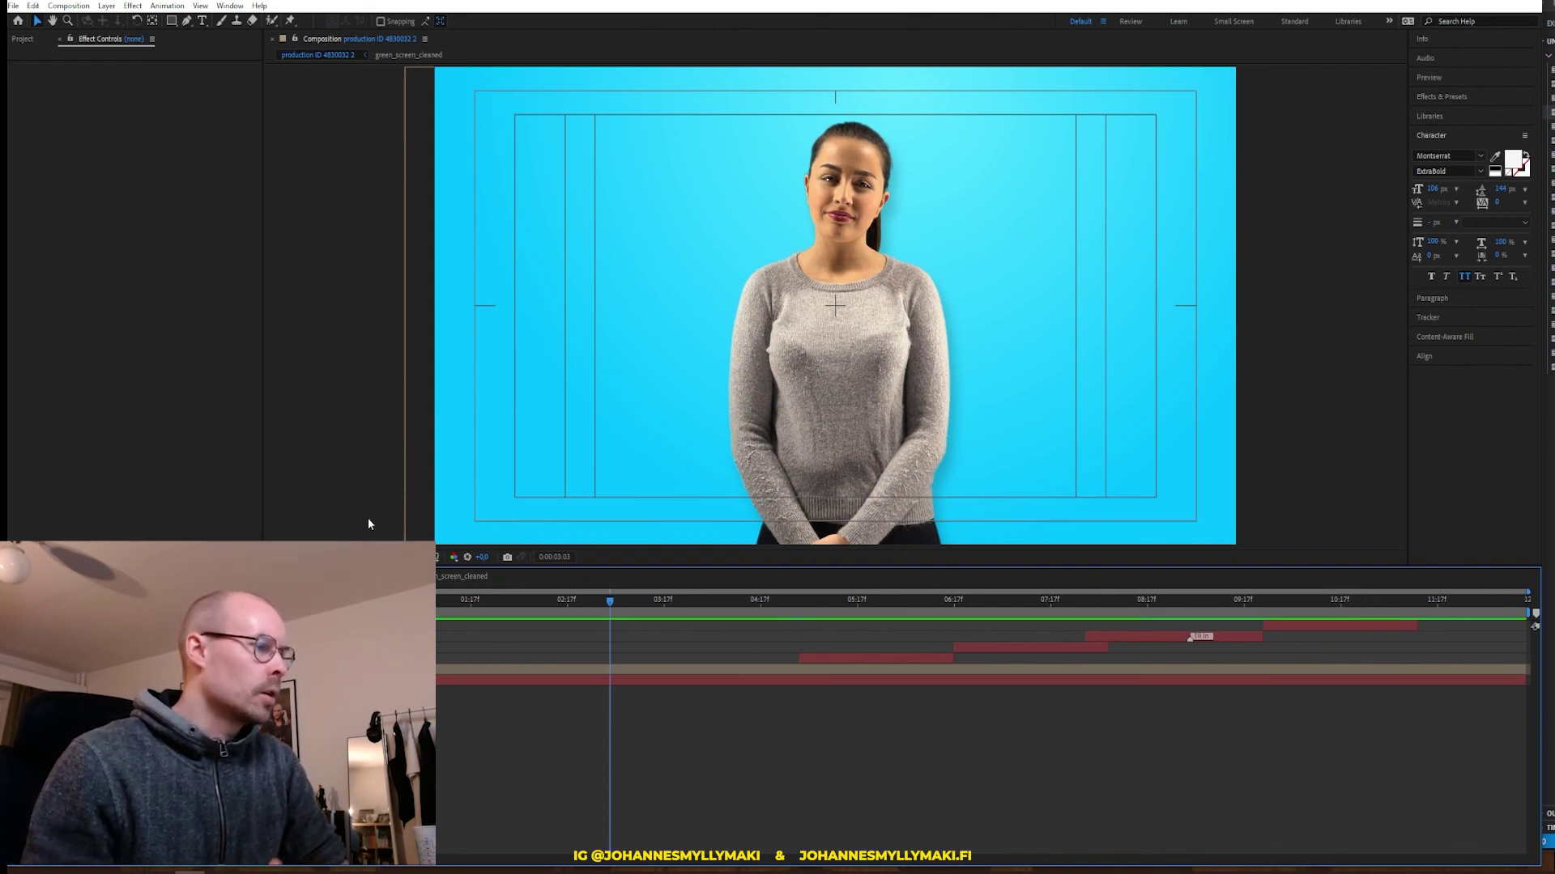
mouse_move(609, 601)
left_mouse_down()
mouse_move(1260, 621)
mouse_move(512, 551)
mouse_move(797, 584)
left_mouse_up()
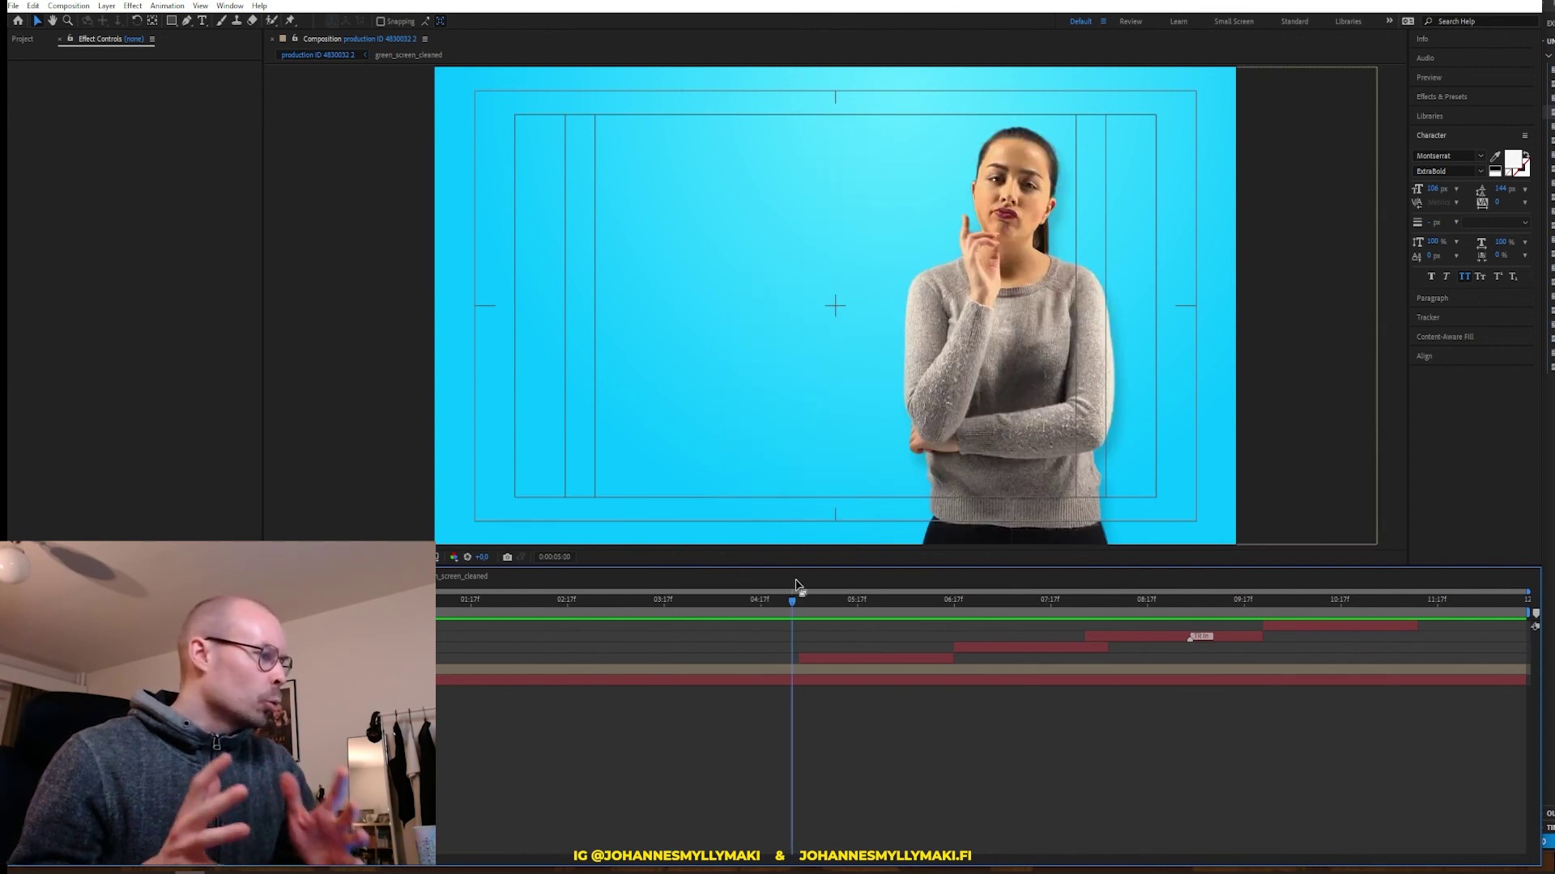
left_click(458, 576)
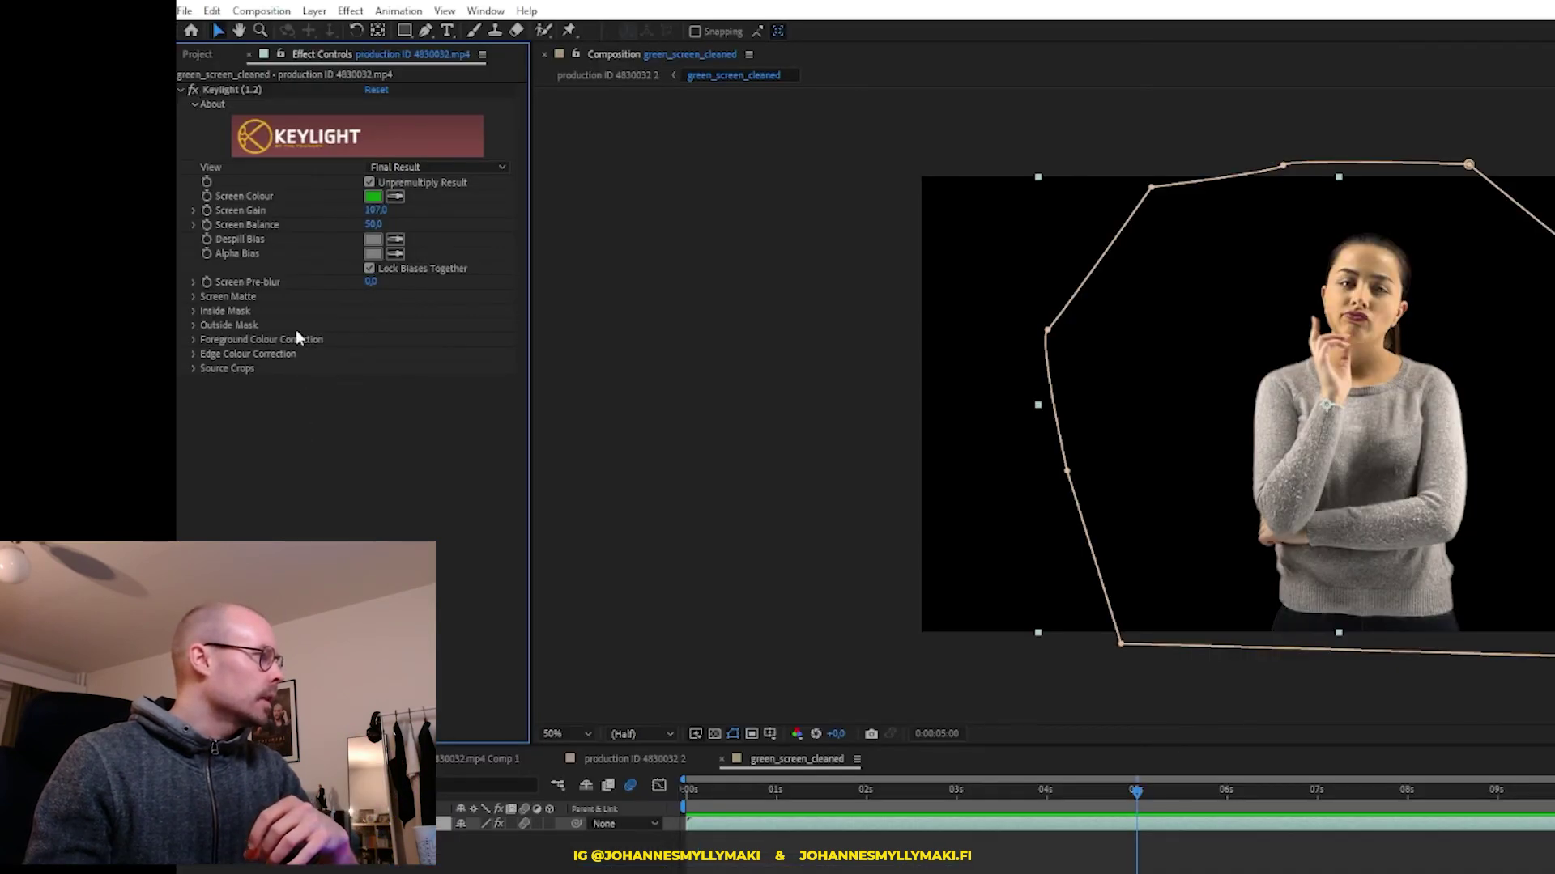
left_click(238, 89)
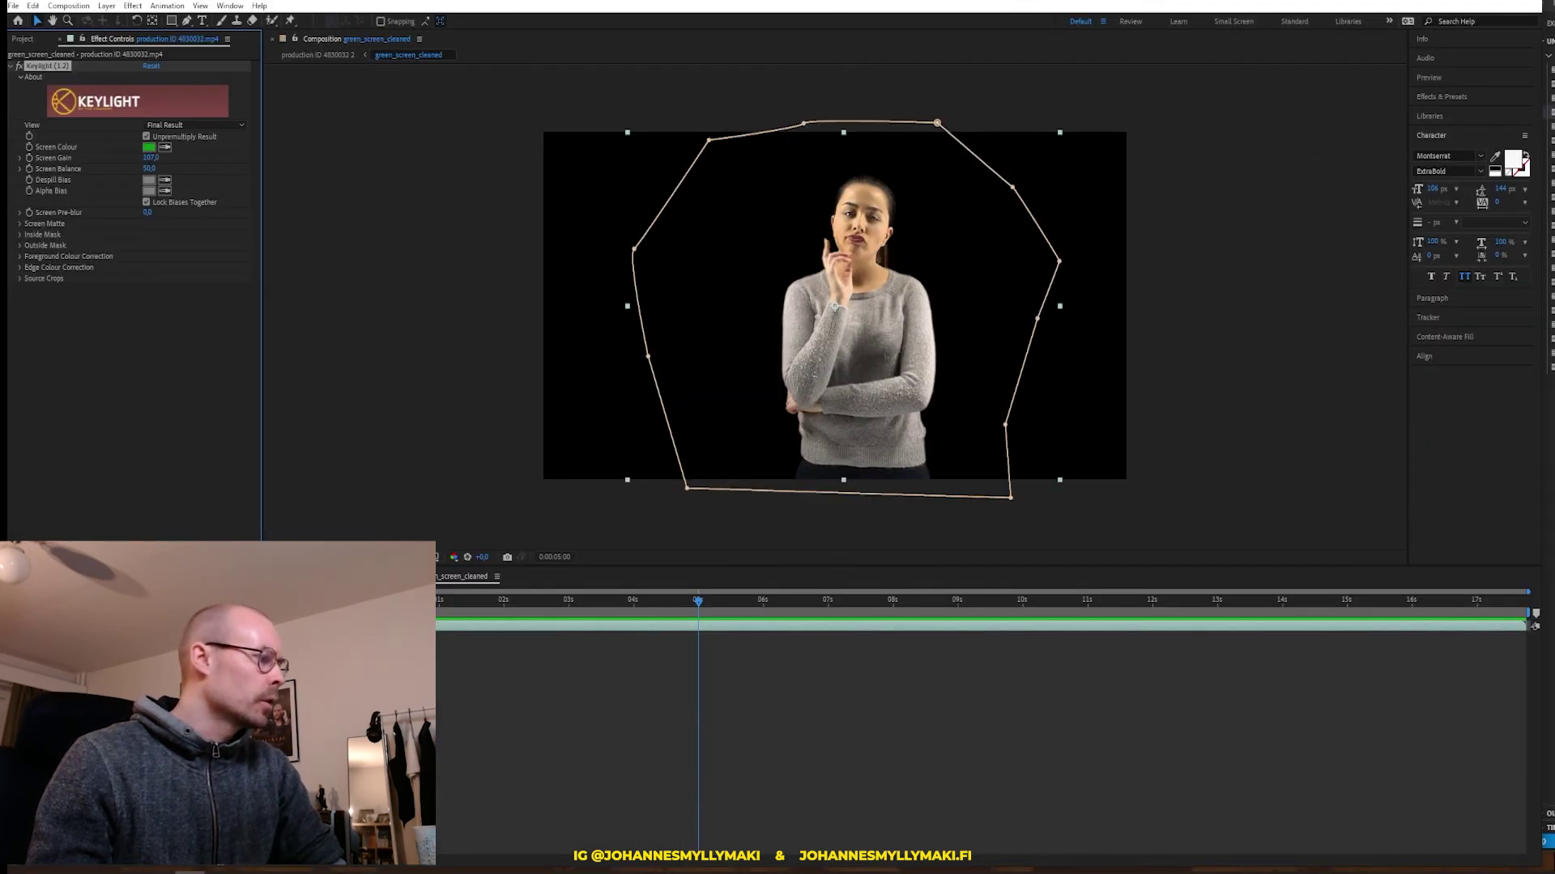
left_click(810, 729)
left_click(680, 625)
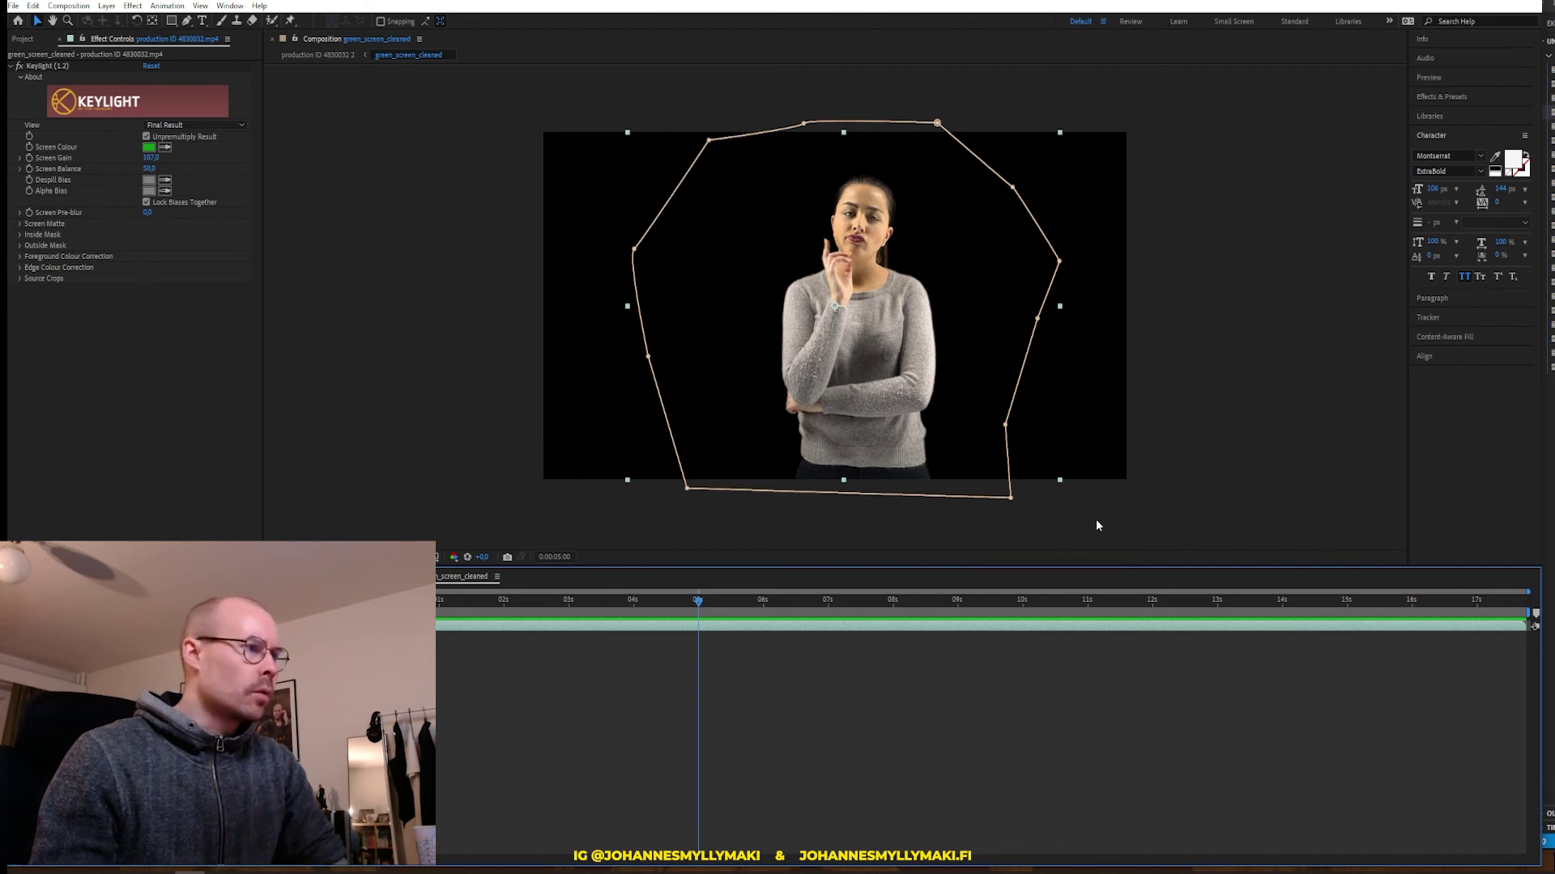
key("ctrl+w")
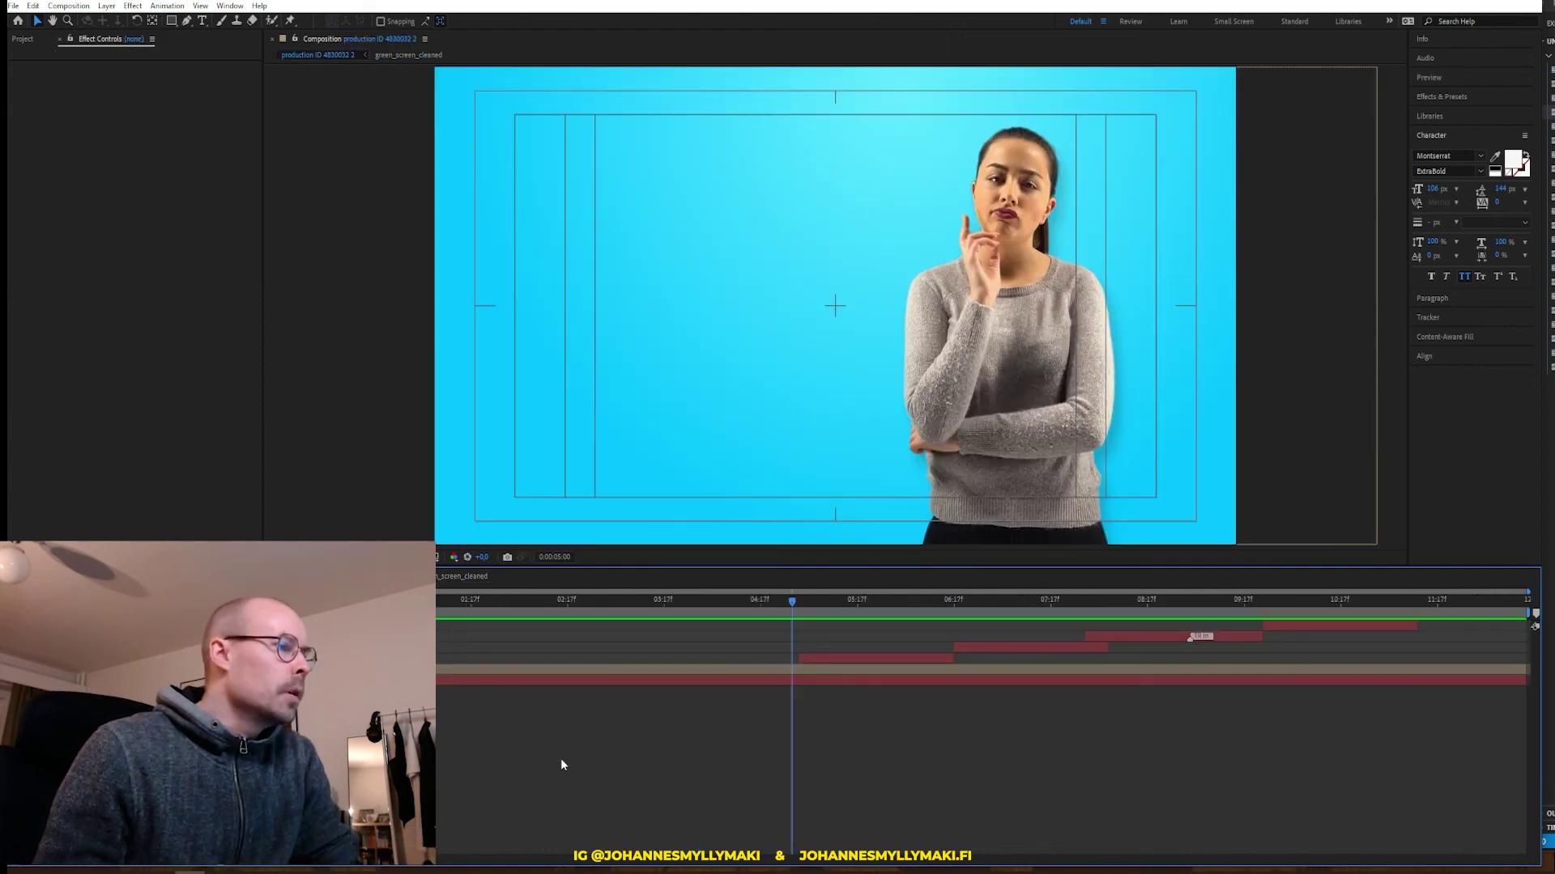